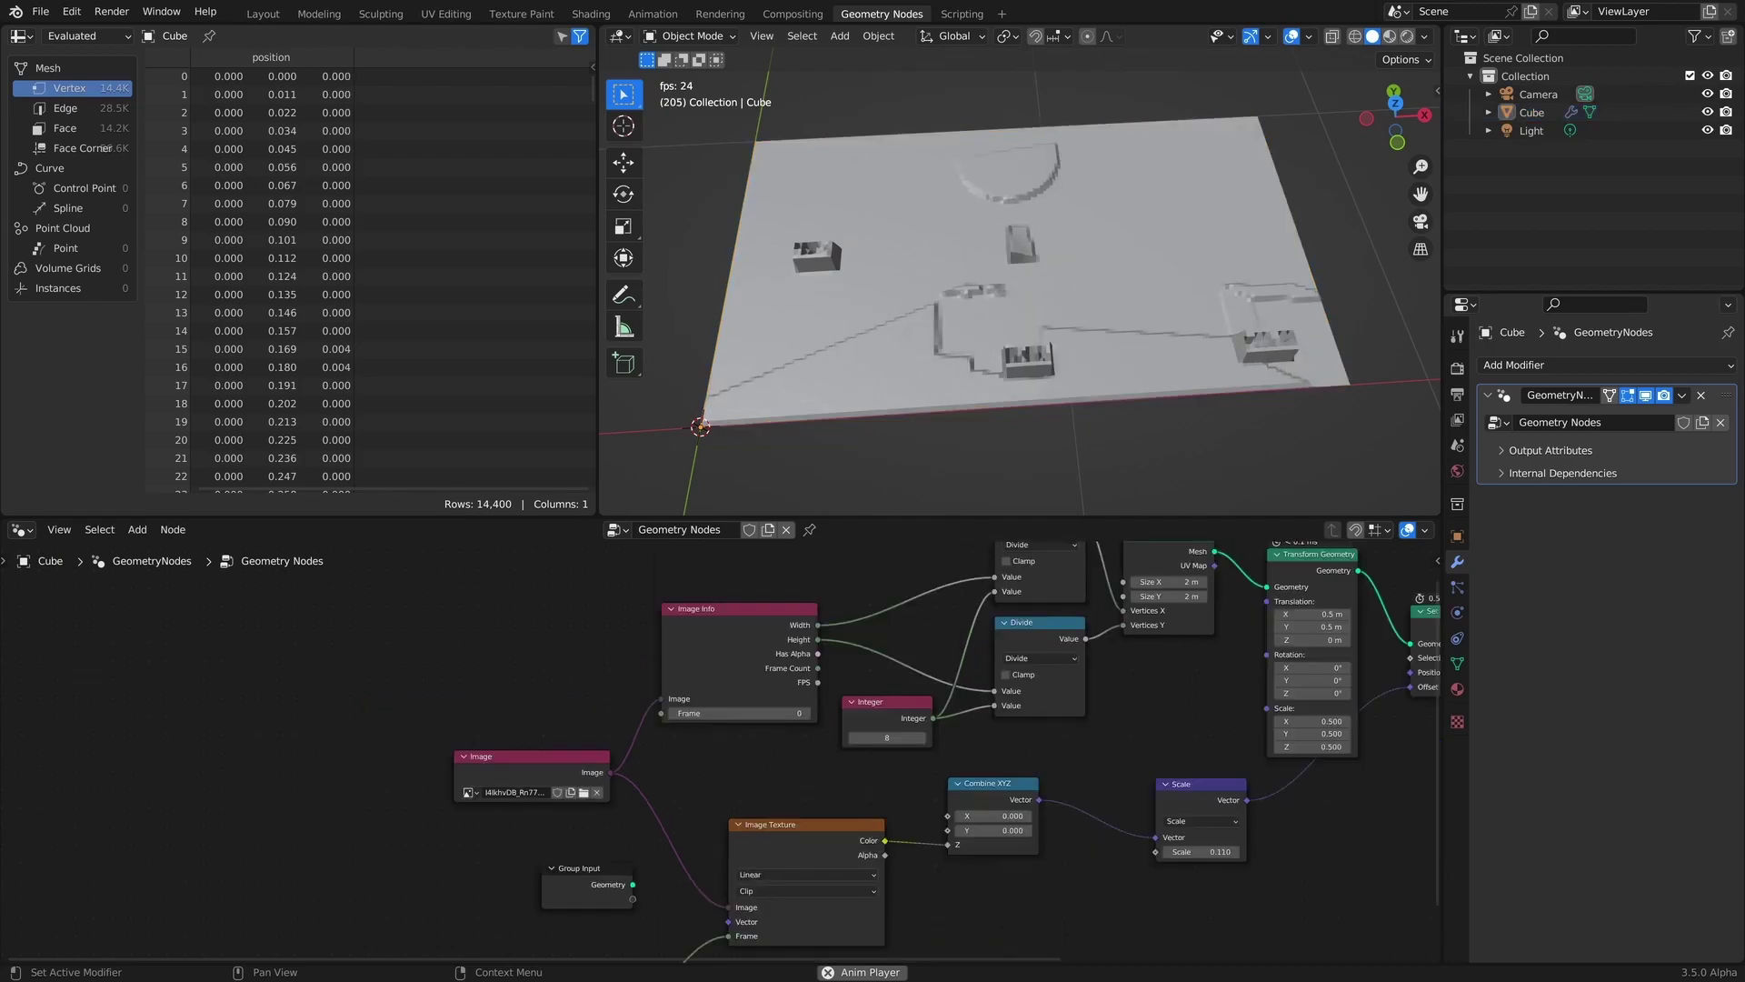
Add a Named Attribute node in an empty area and open the data type choices of the Store Named Attribute node.
middle_click_drag(837, 679, 875, 746, "ctrl")
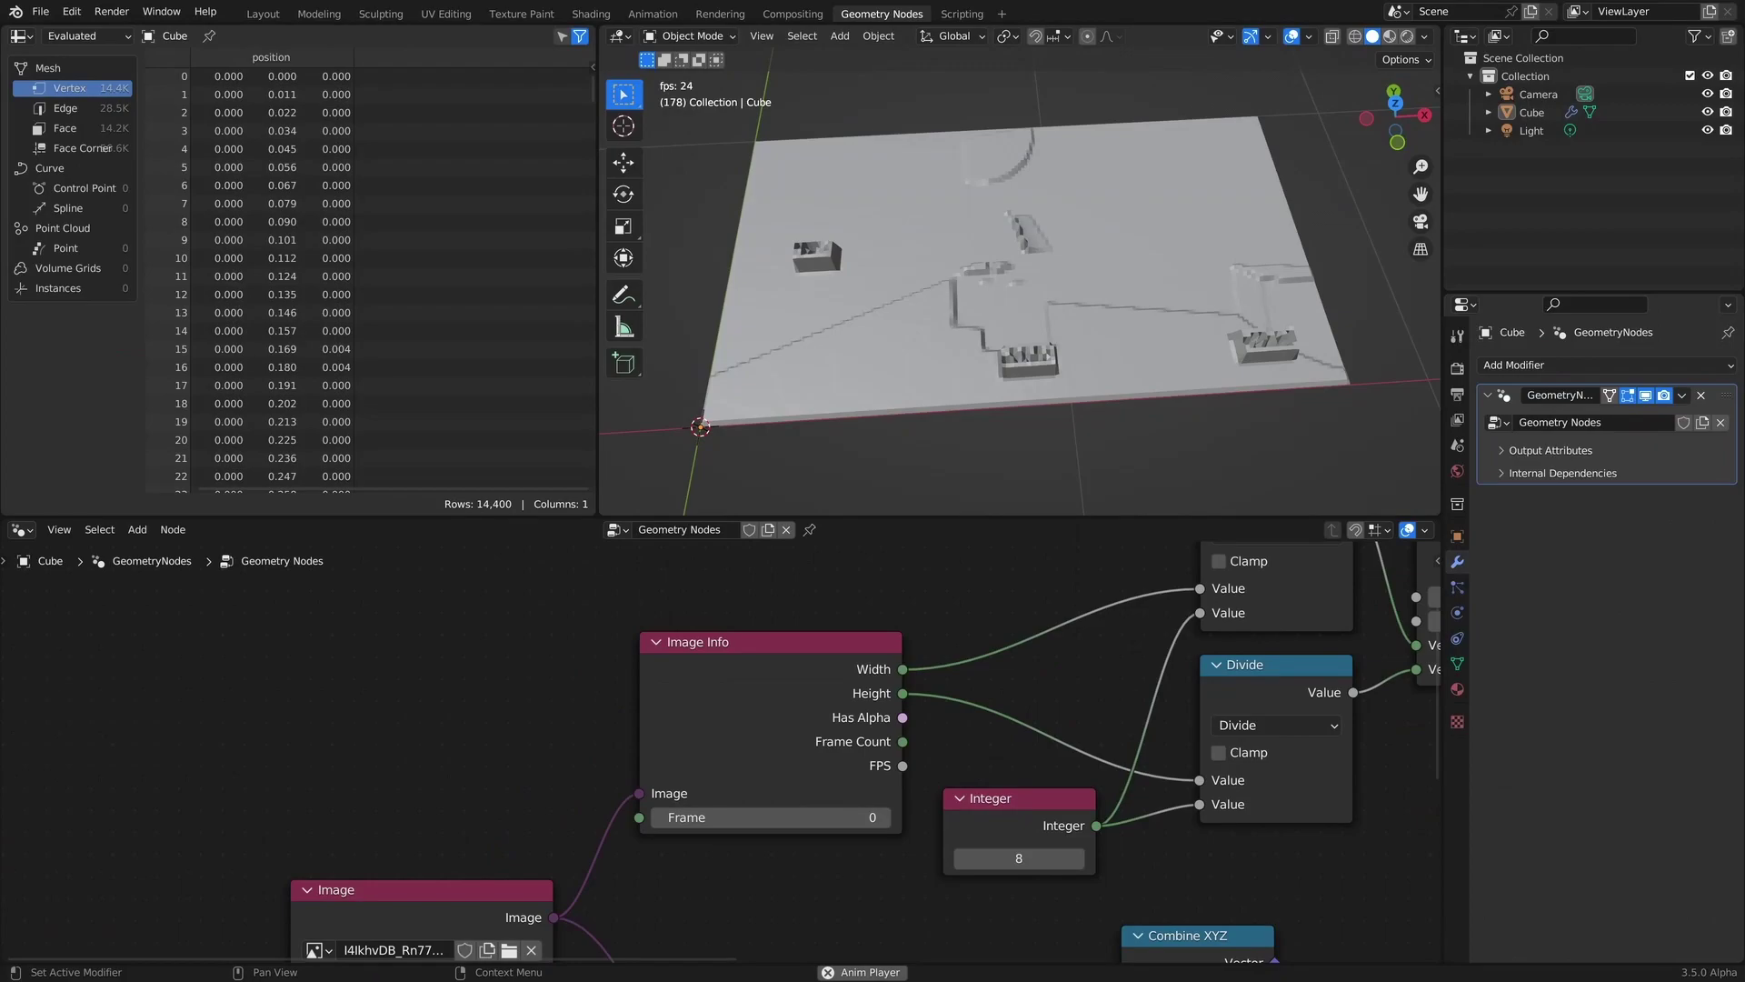
key("shift+a")
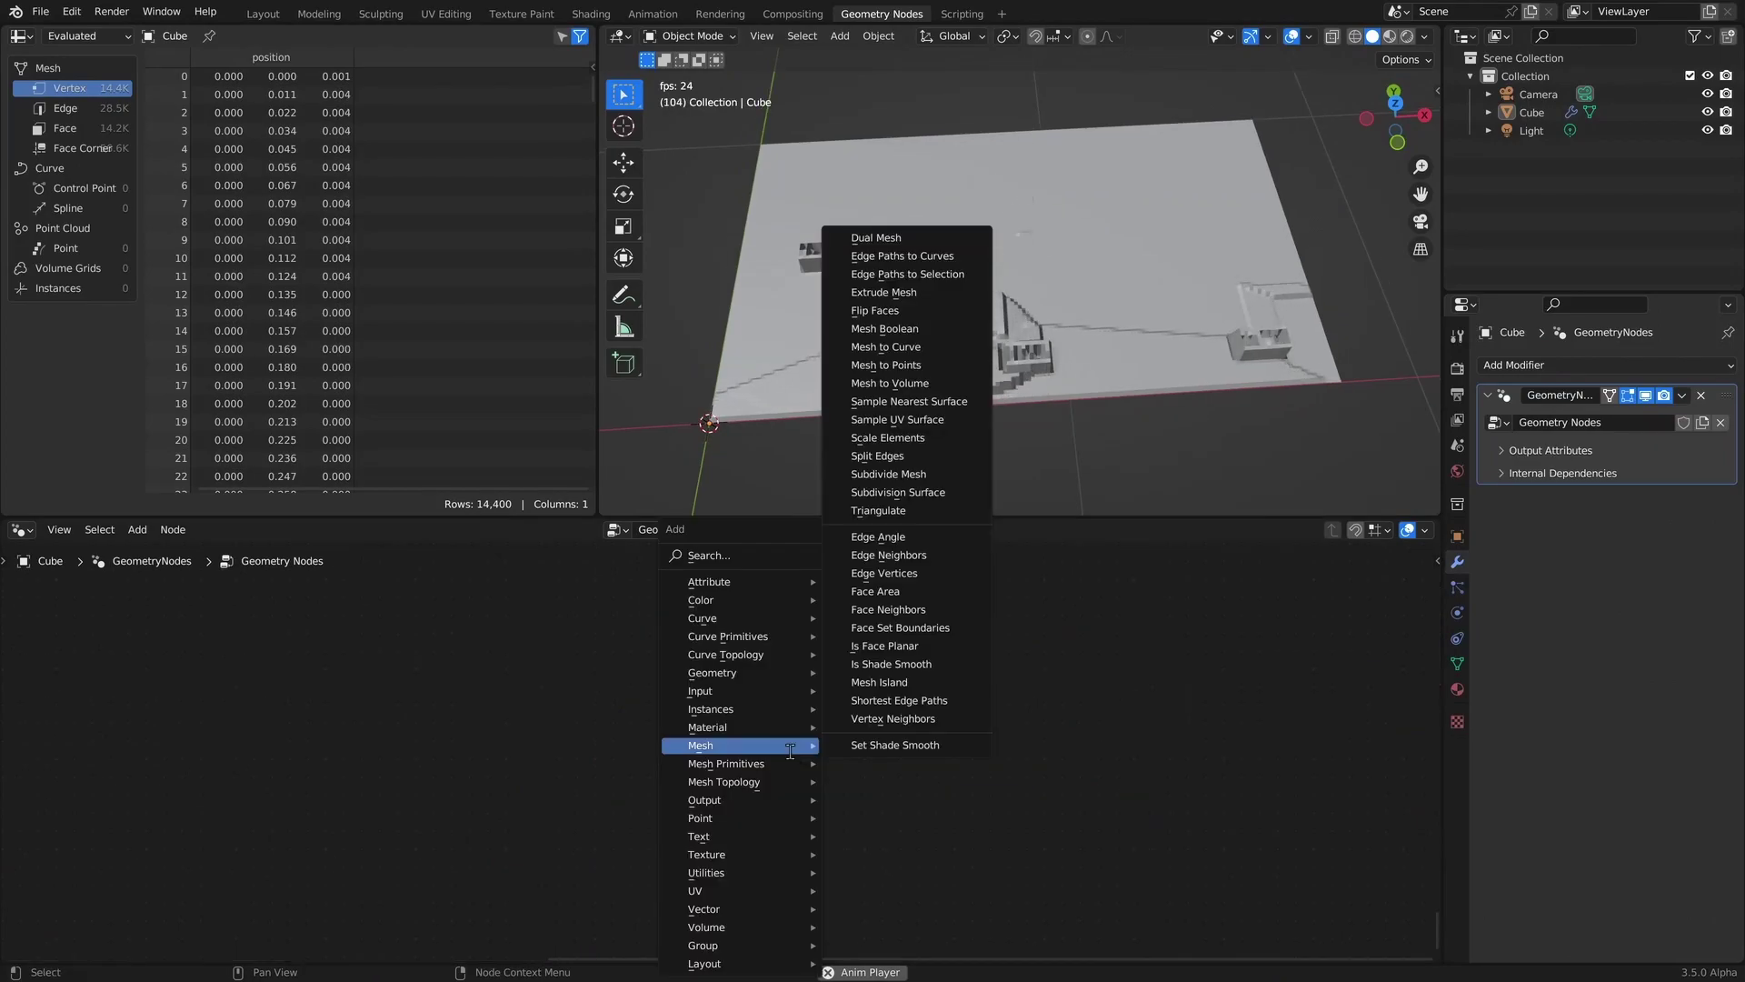
type("named")
key("Return")
left_click(789, 750)
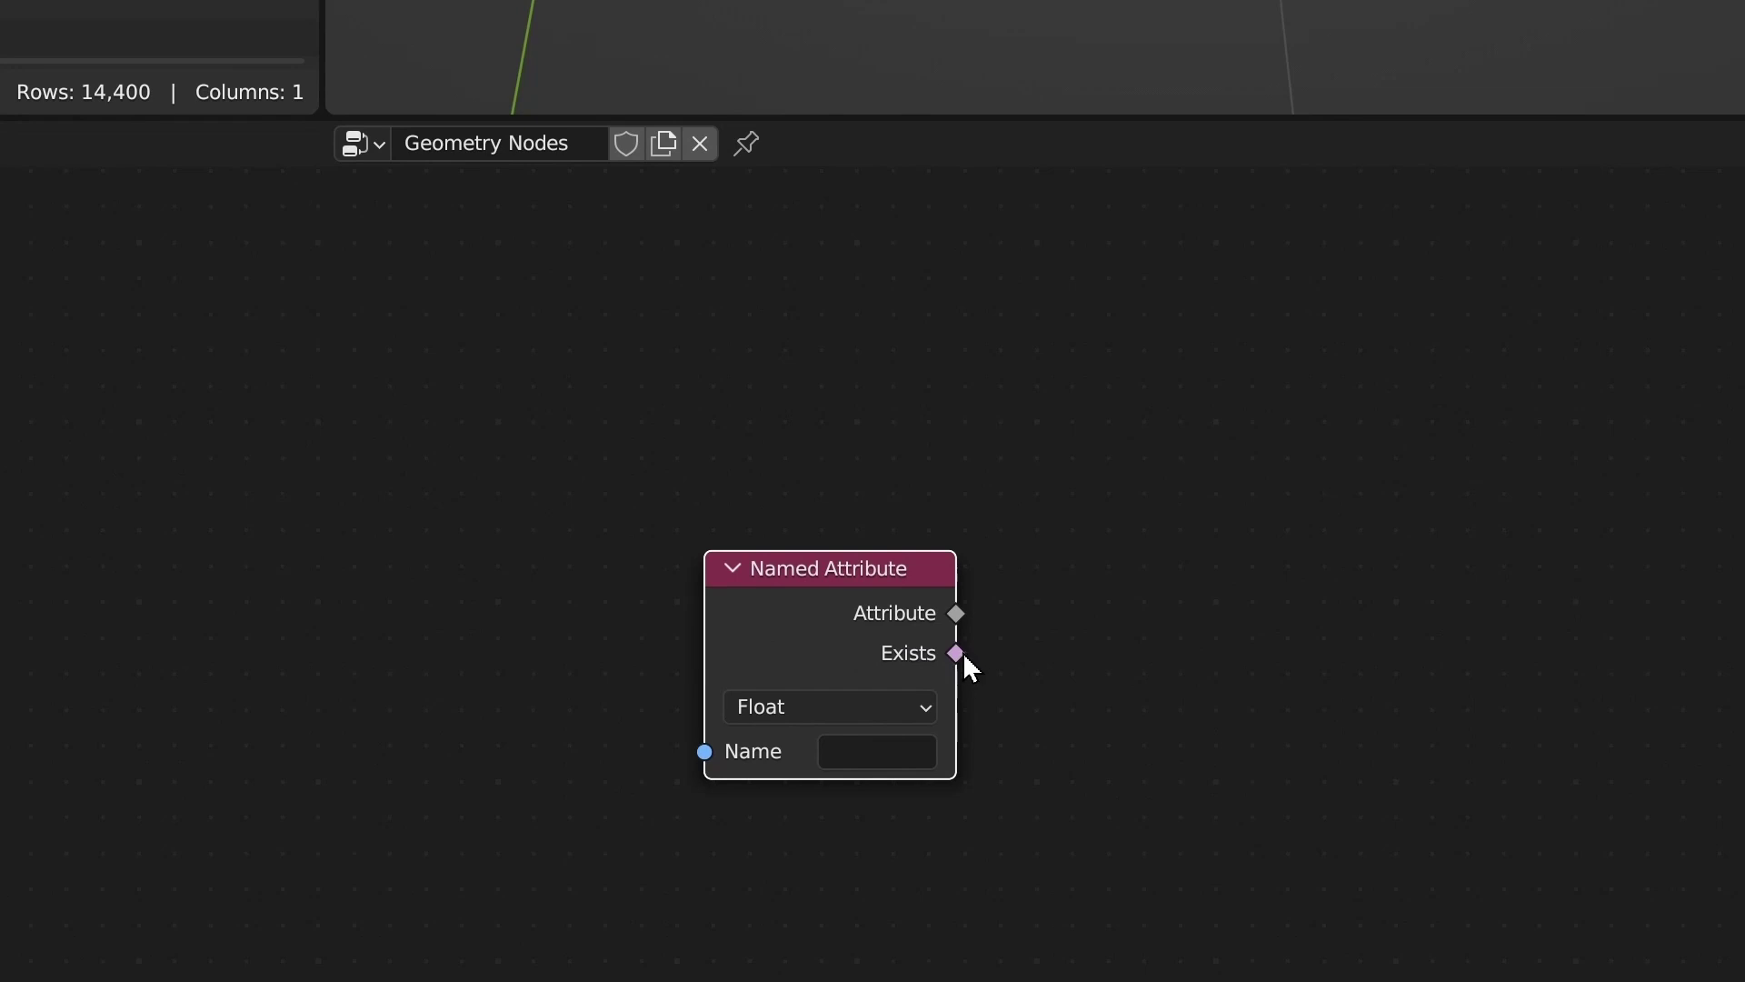
left_click(1021, 678)
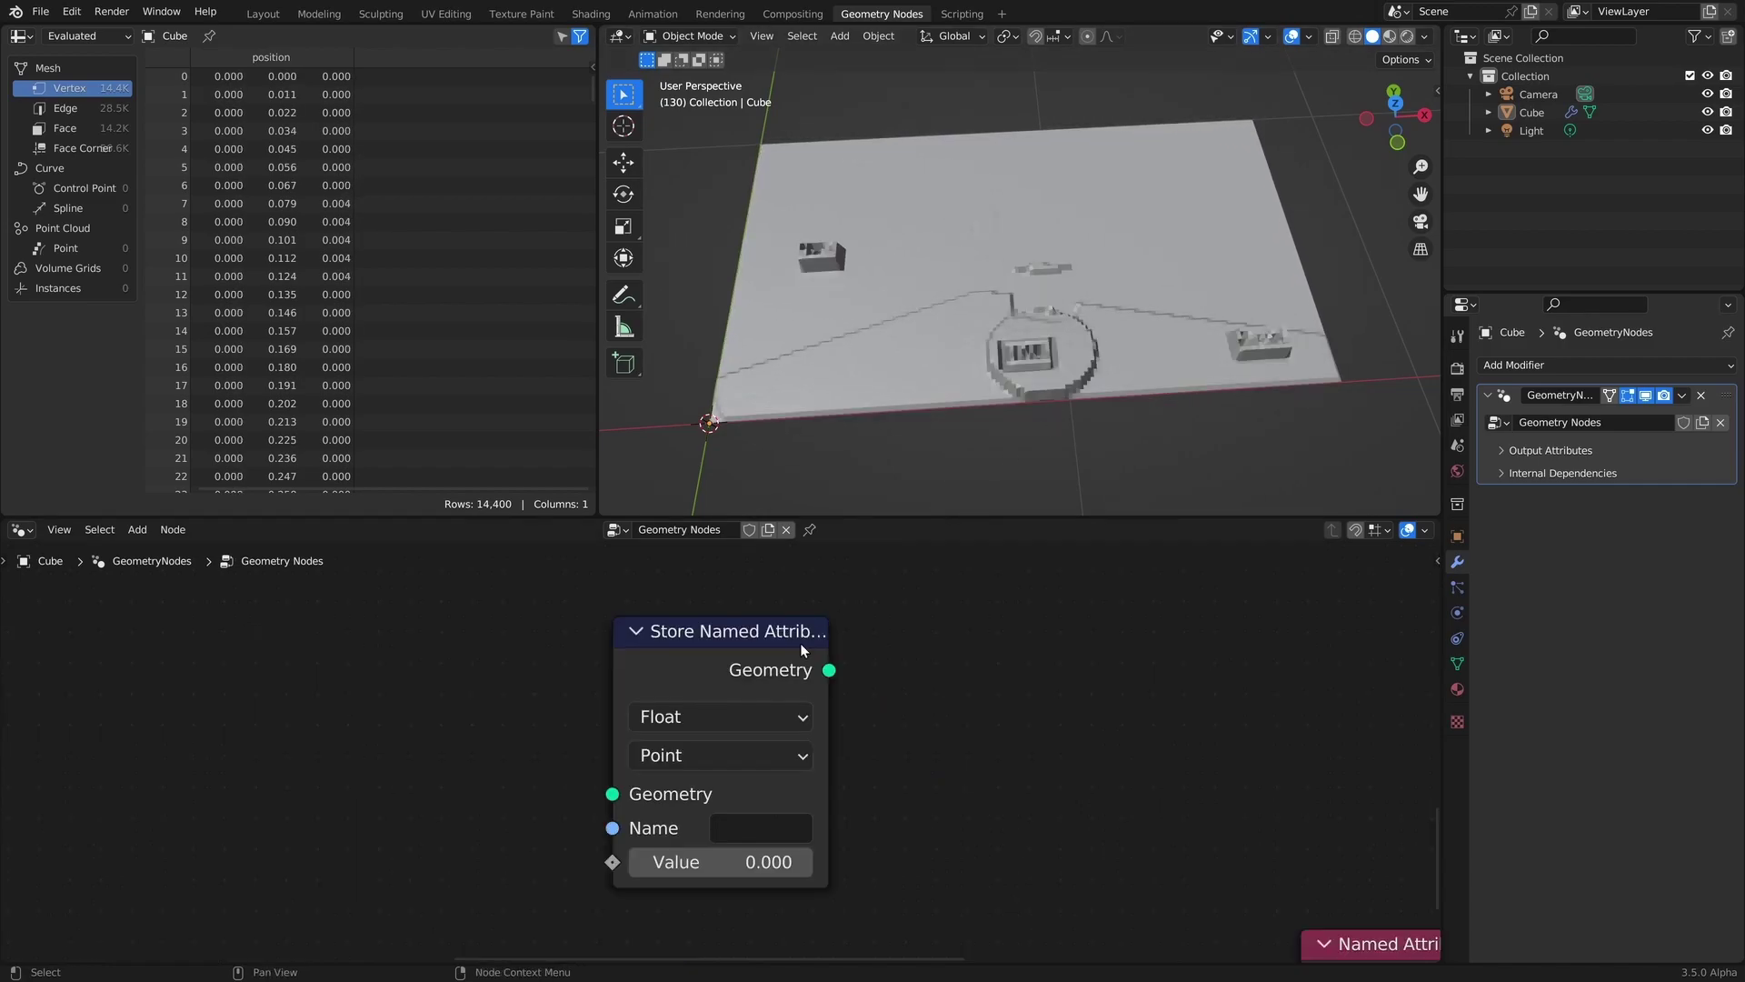
left_click(731, 716)
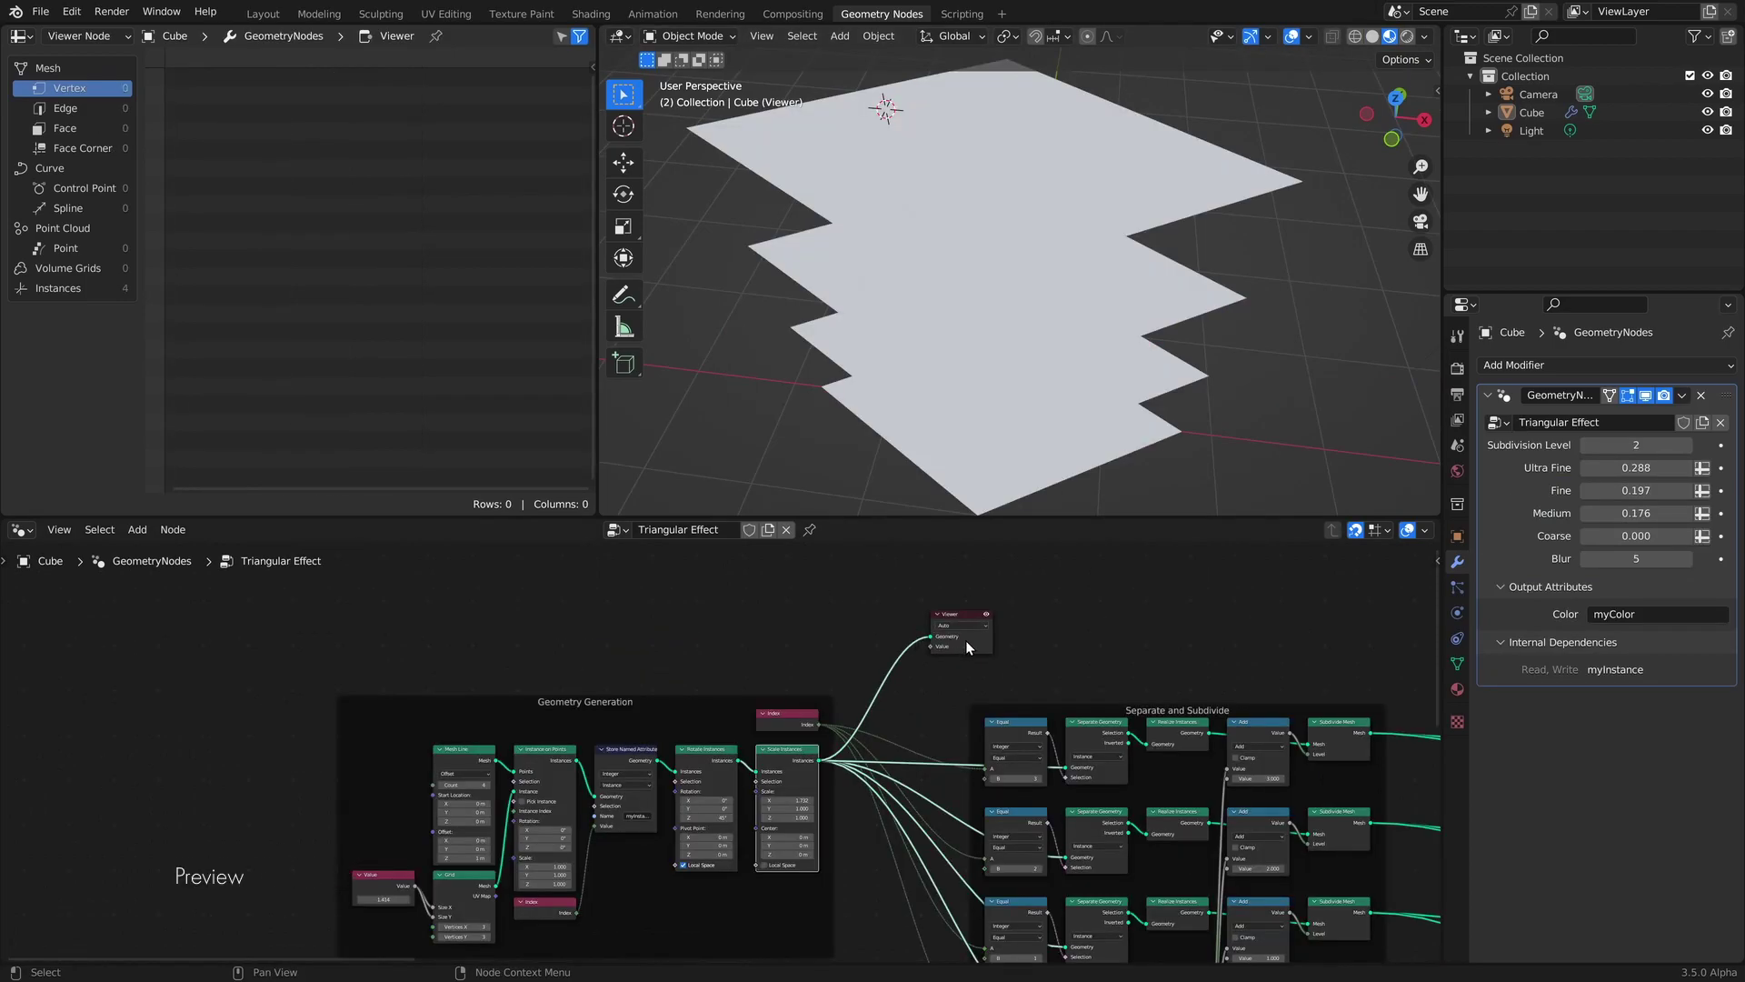
Preview the outputs of the Crop Edges and Smooth edges sections through the Viewer node.
left_click_drag(965, 640, 973, 627)
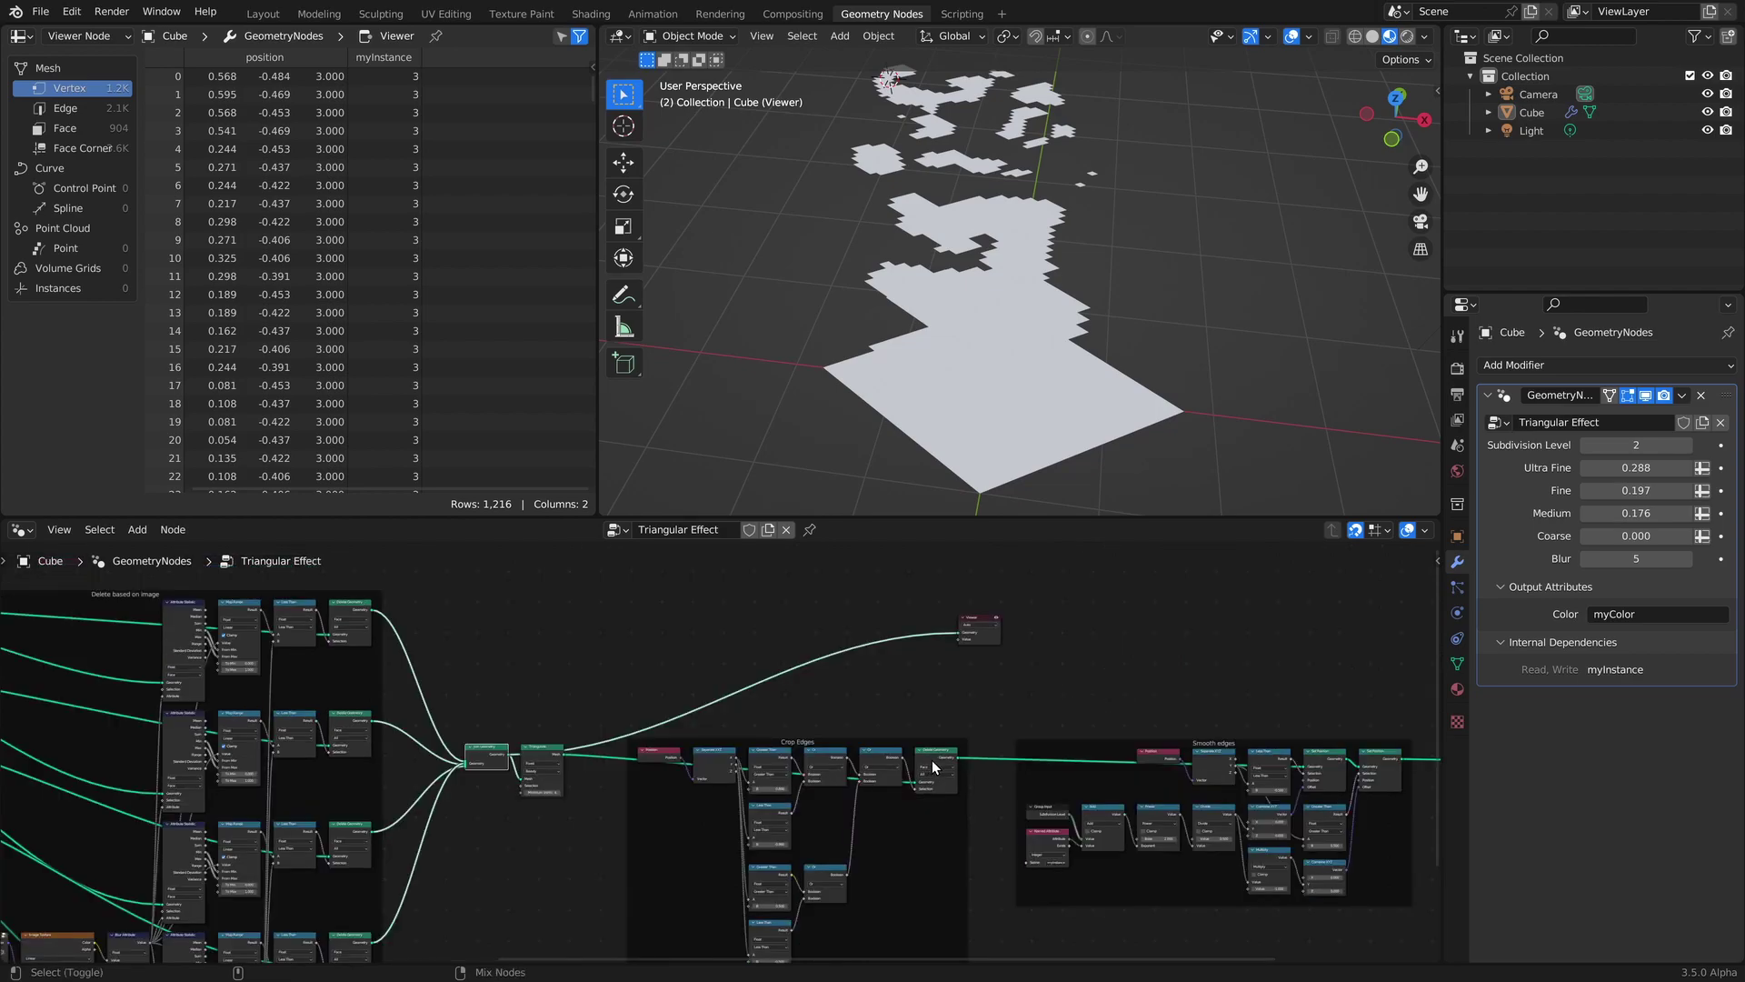
left_click(927, 768, "ctrl+shift")
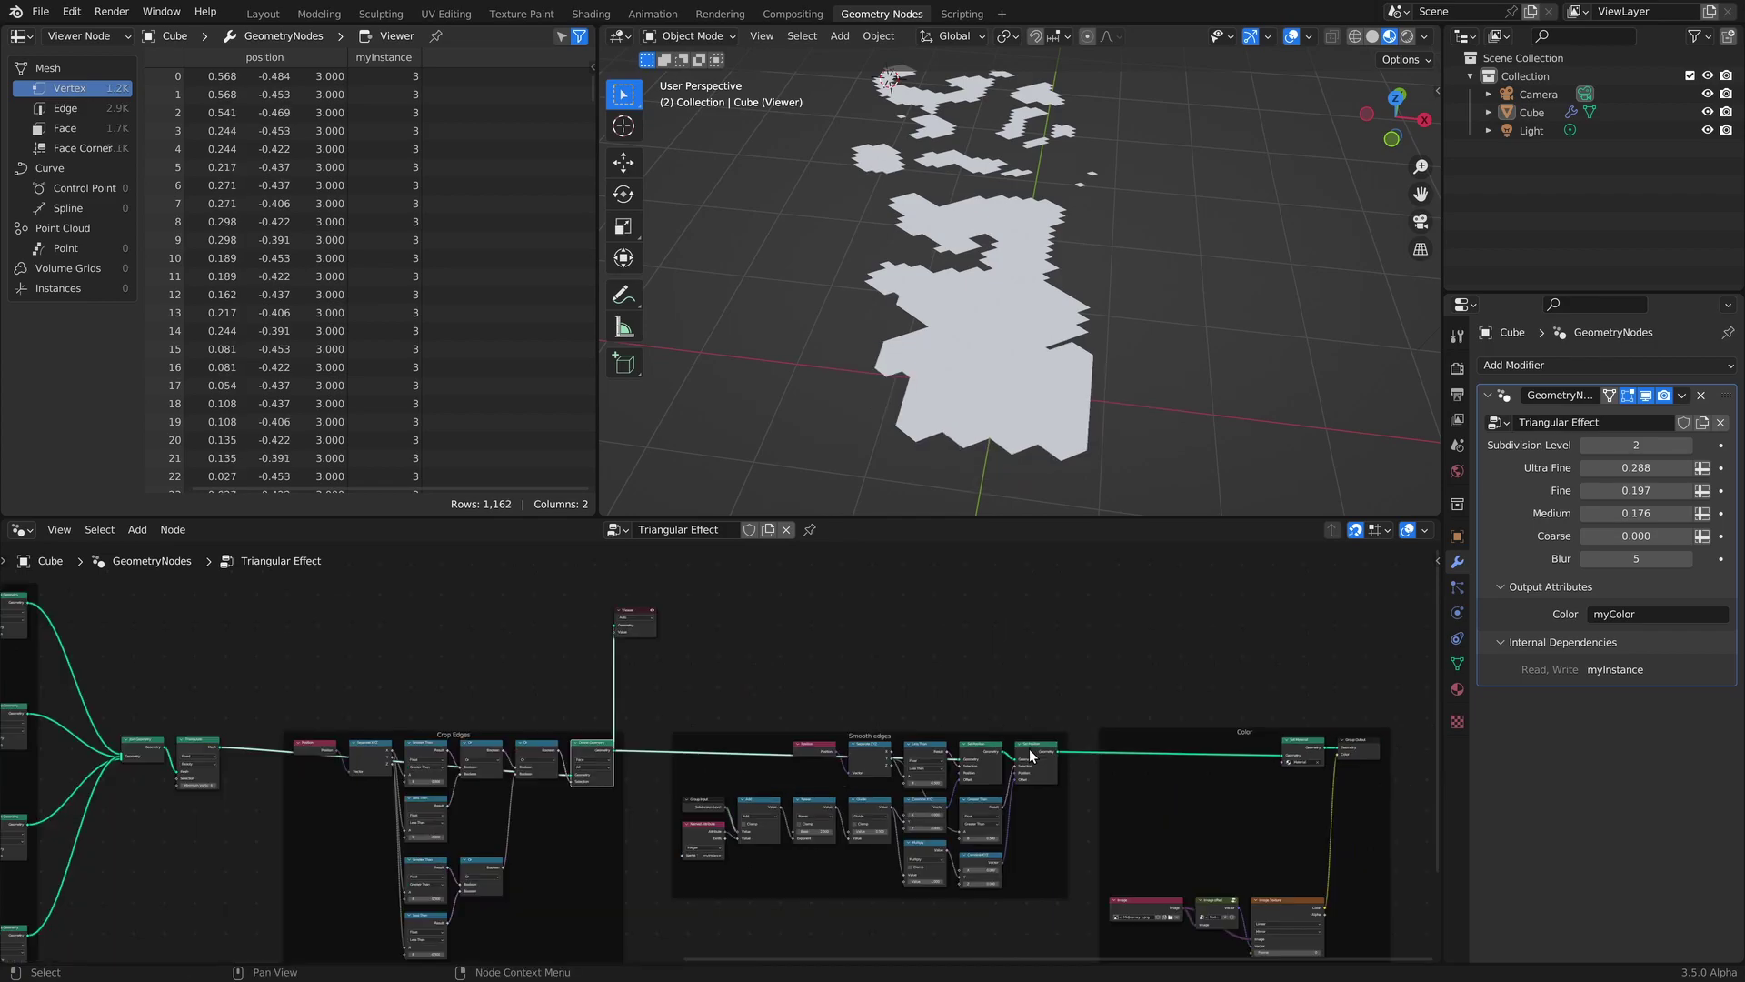
left_click(1035, 759, "ctrl+shift")
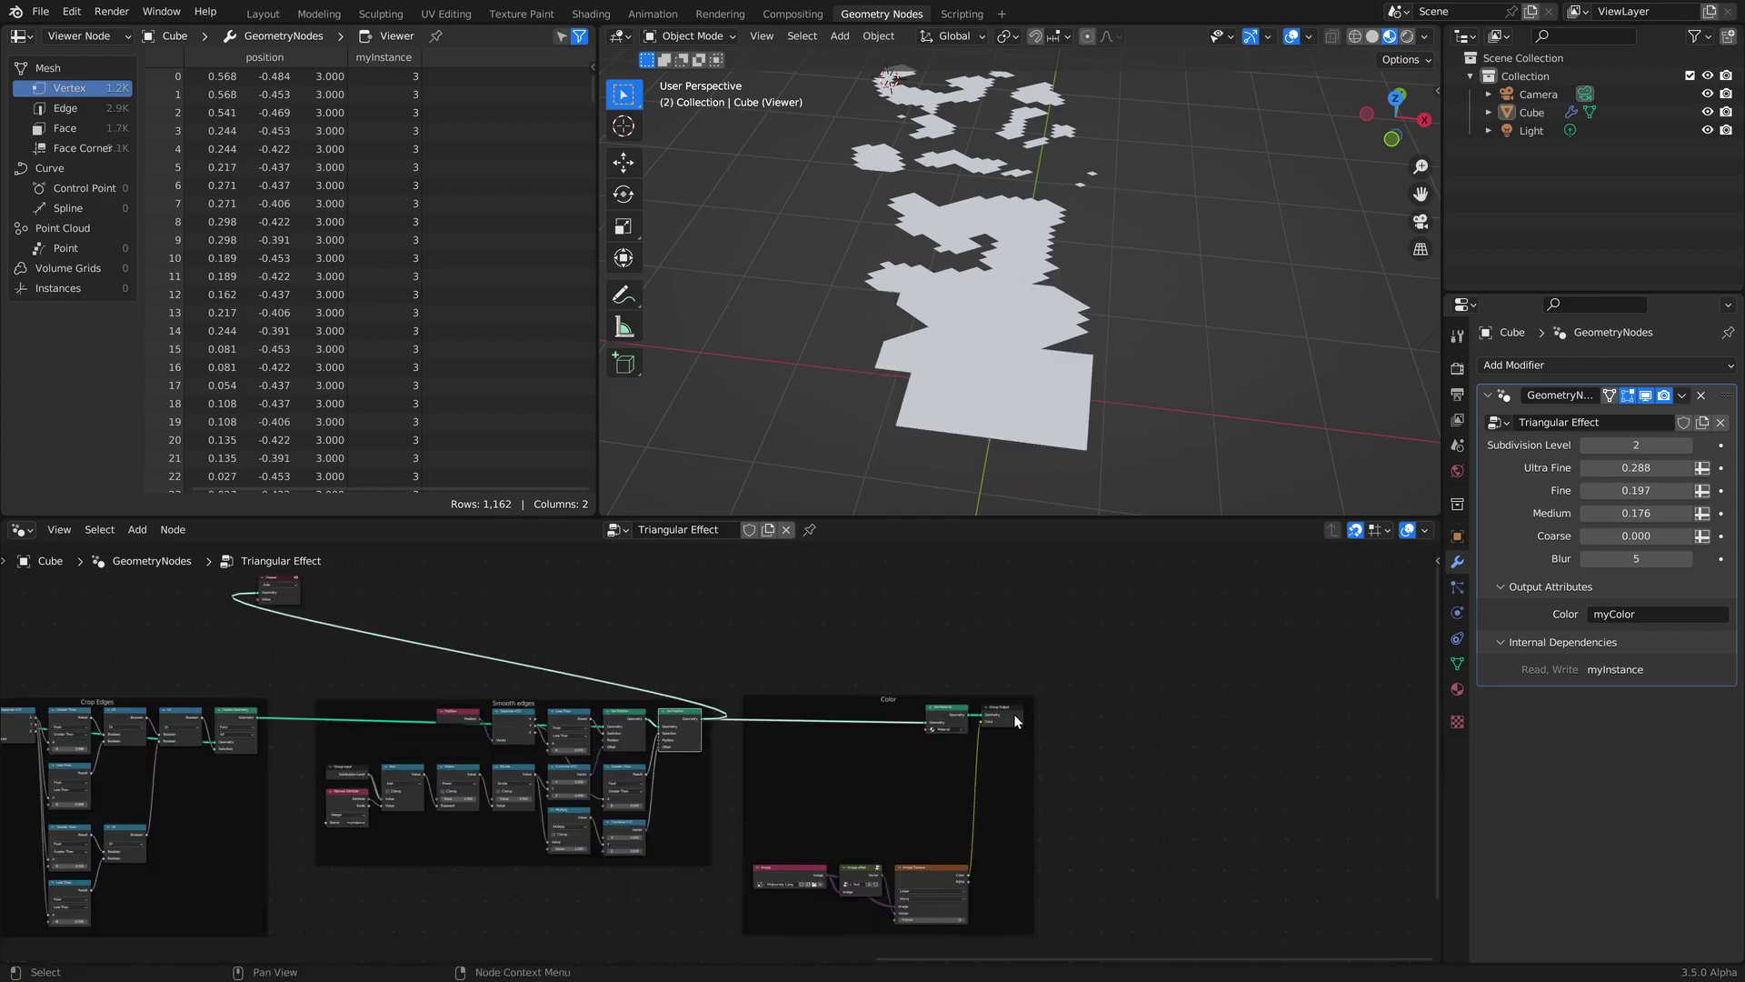
mouse_move(1015, 715)
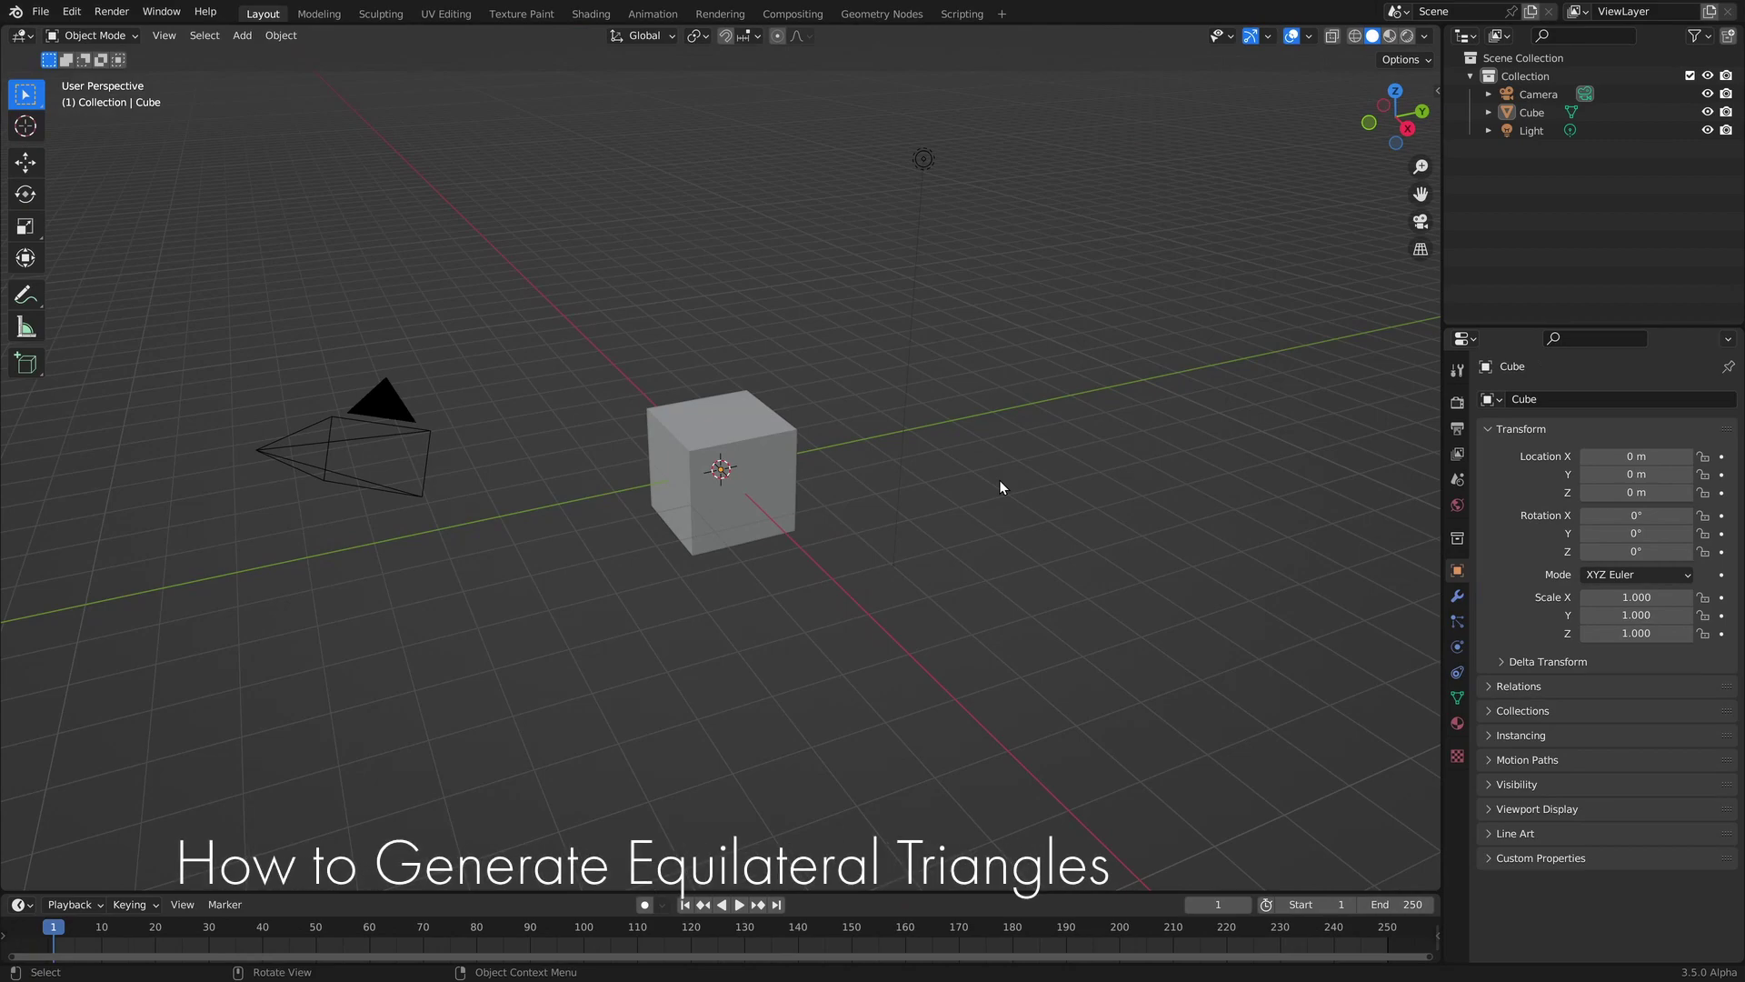
In the Geometry Nodes workspace, create a new node tree for the cube and insert a Grid node feeding the Group Output.
left_click(869, 13)
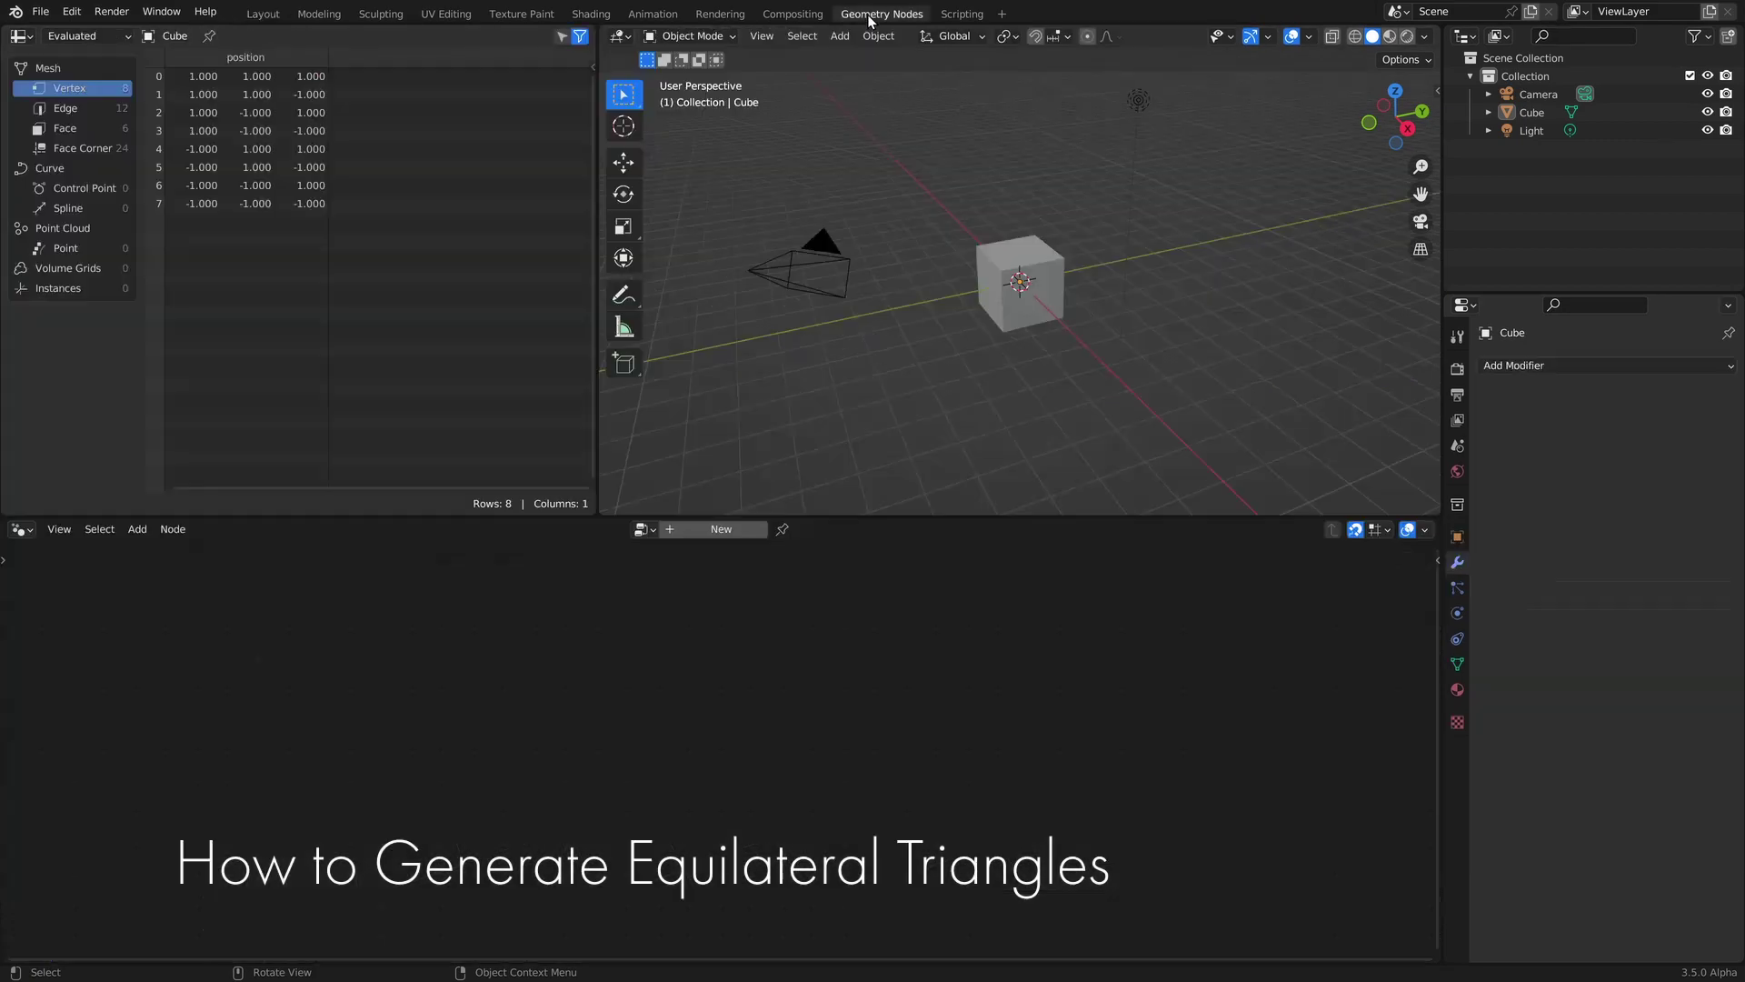
left_click(717, 527)
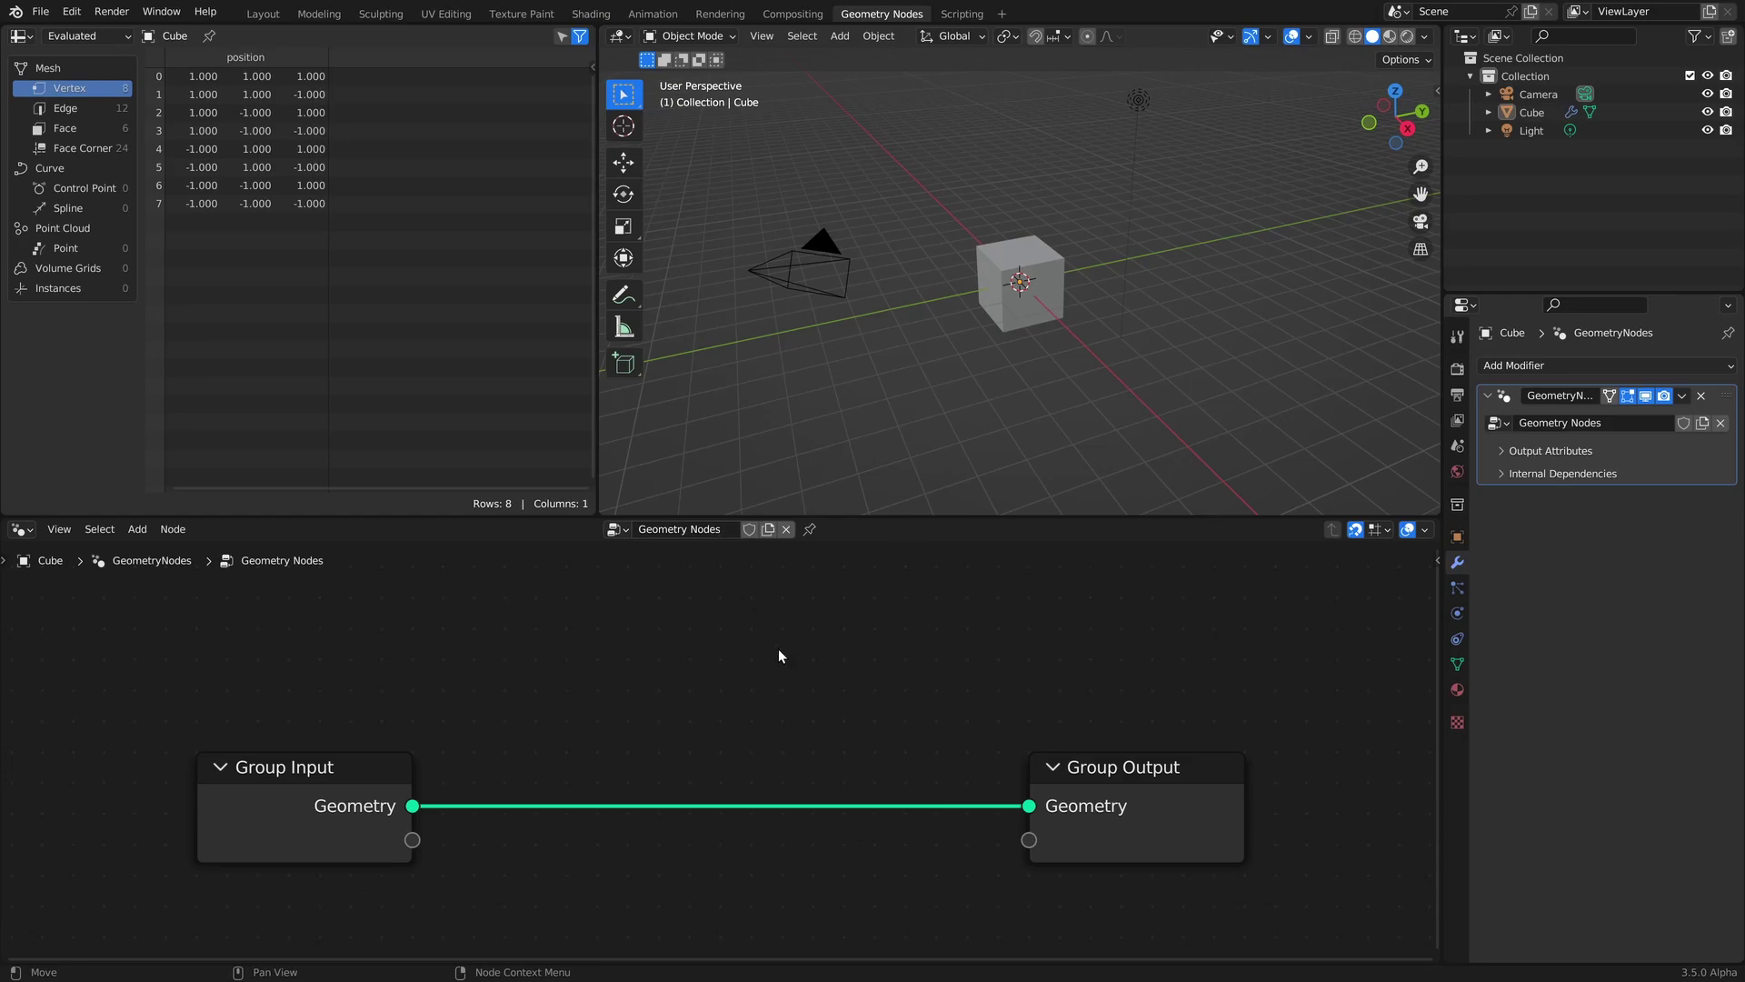
key("shift+a")
type("grid")
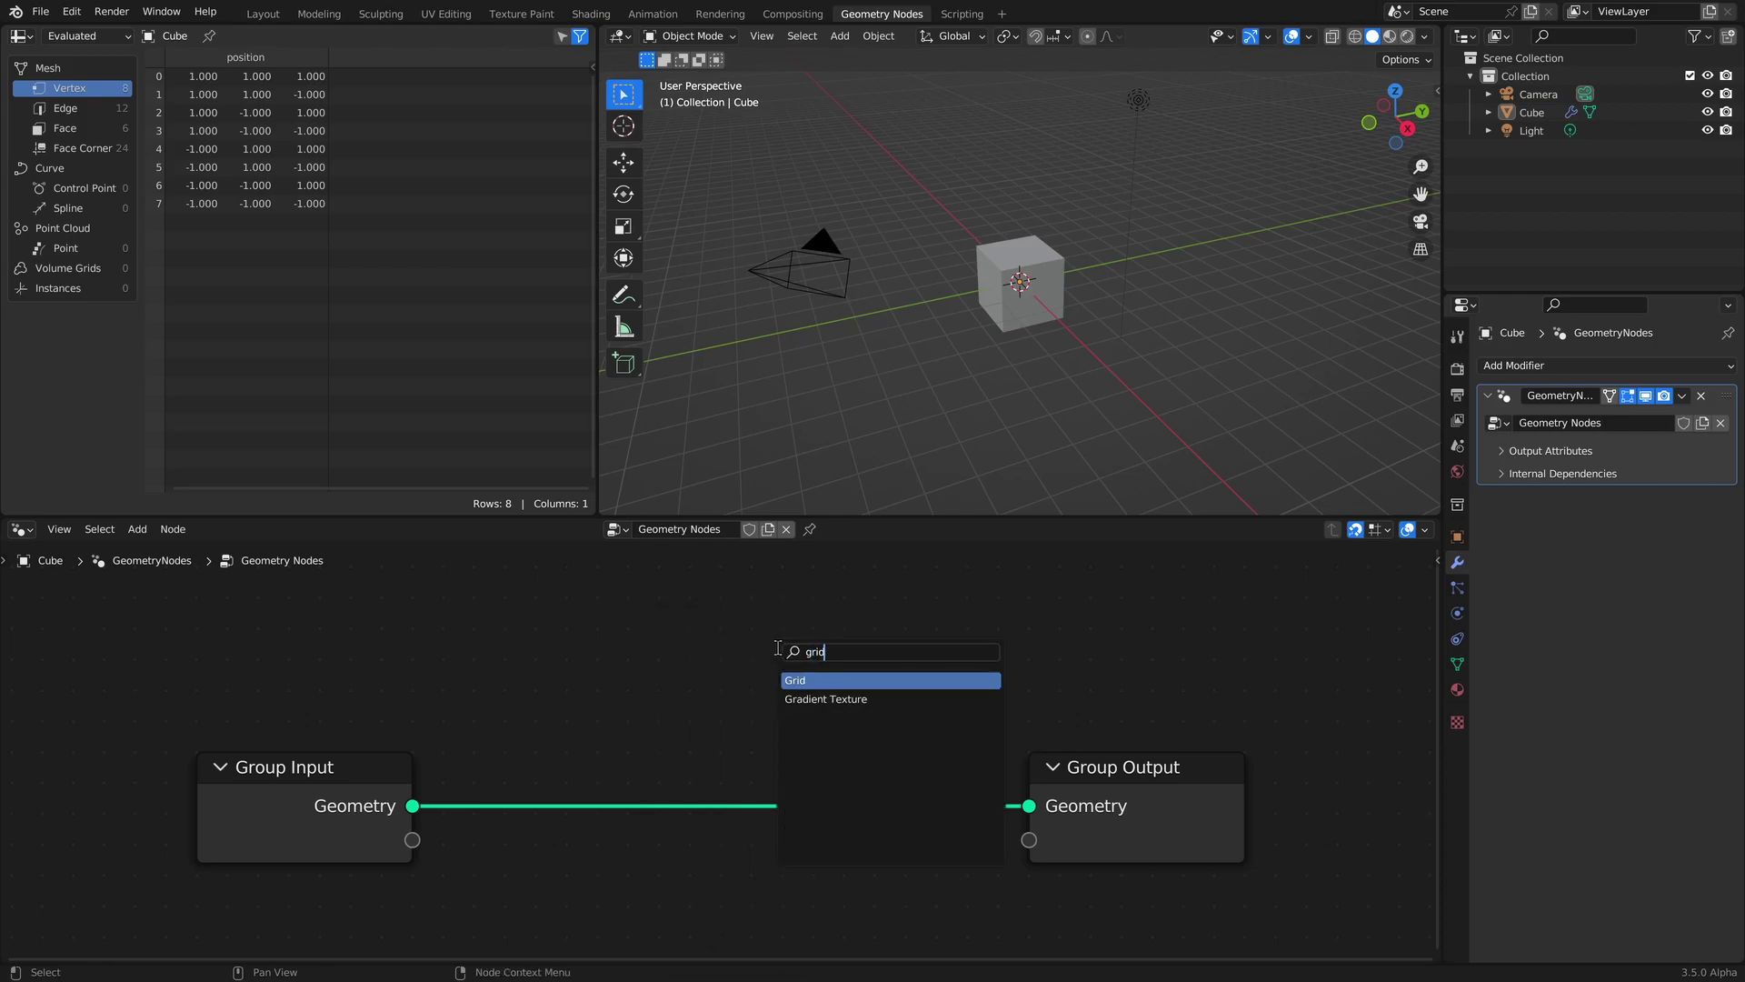
key("Return")
left_click(685, 678)
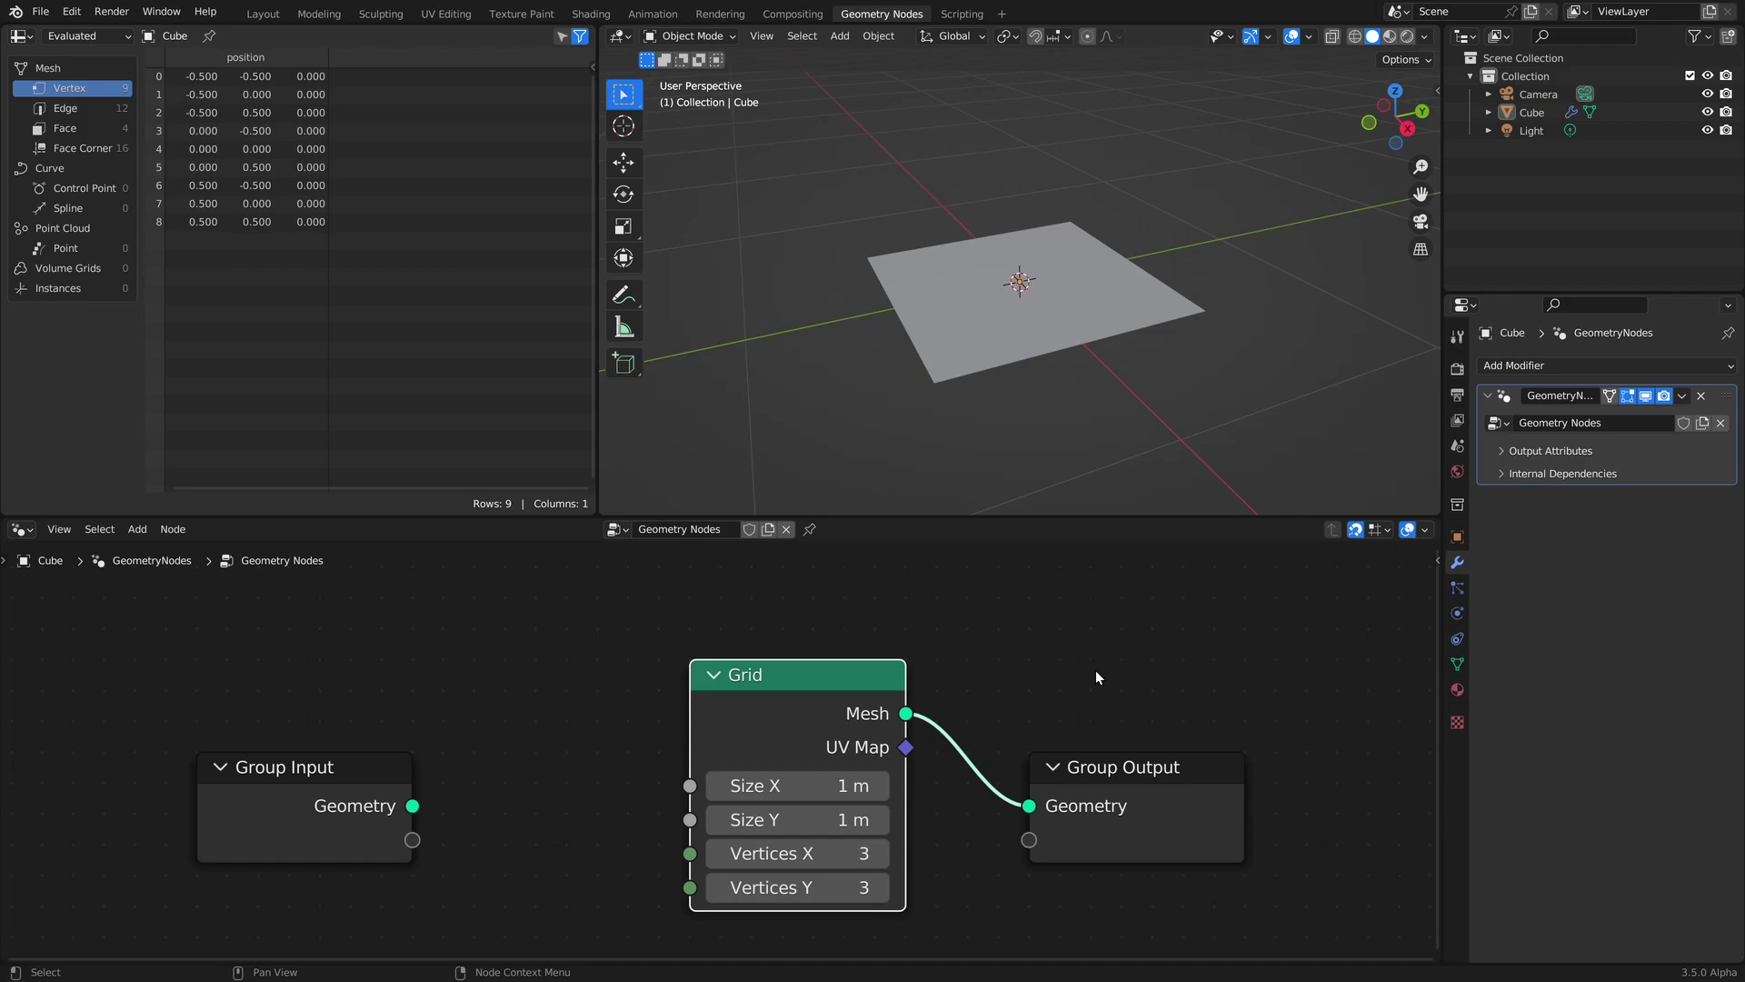
Insert a Transform Geometry node between the Grid and Group Output nodes.
scroll(1095, 677, "down", 2)
middle_click_drag(1103, 678, 973, 682)
key("shift+a")
type("t")
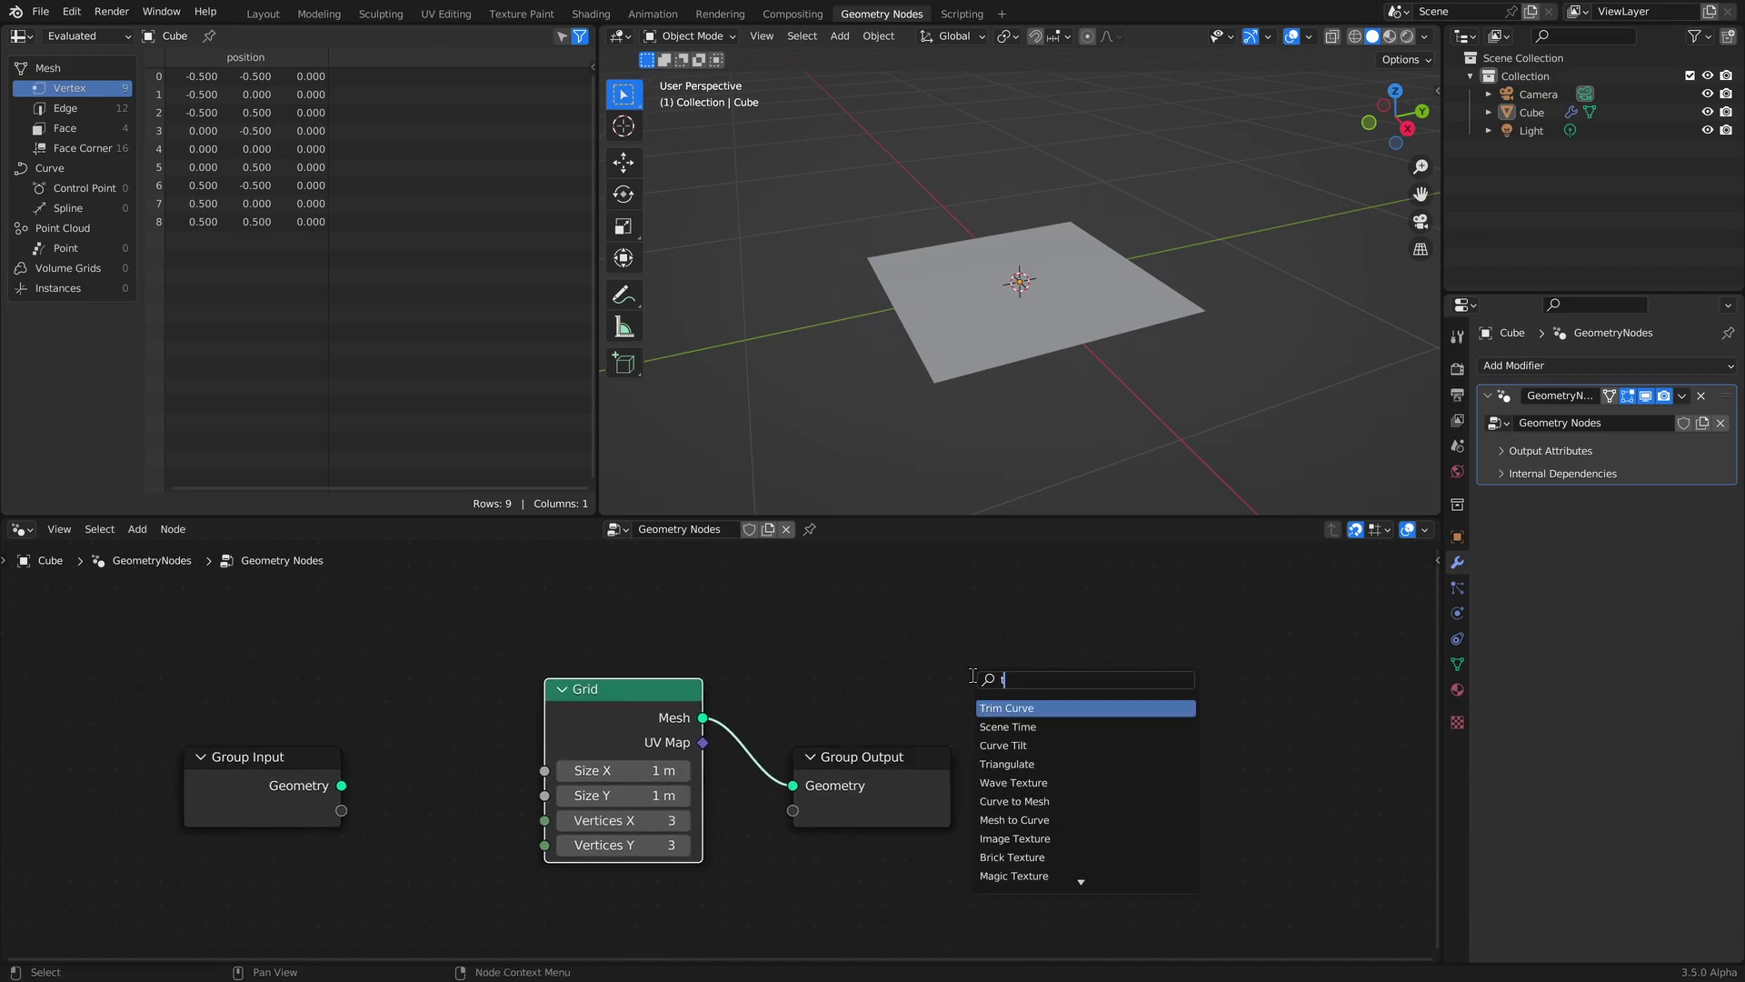
type("rans")
key("Return")
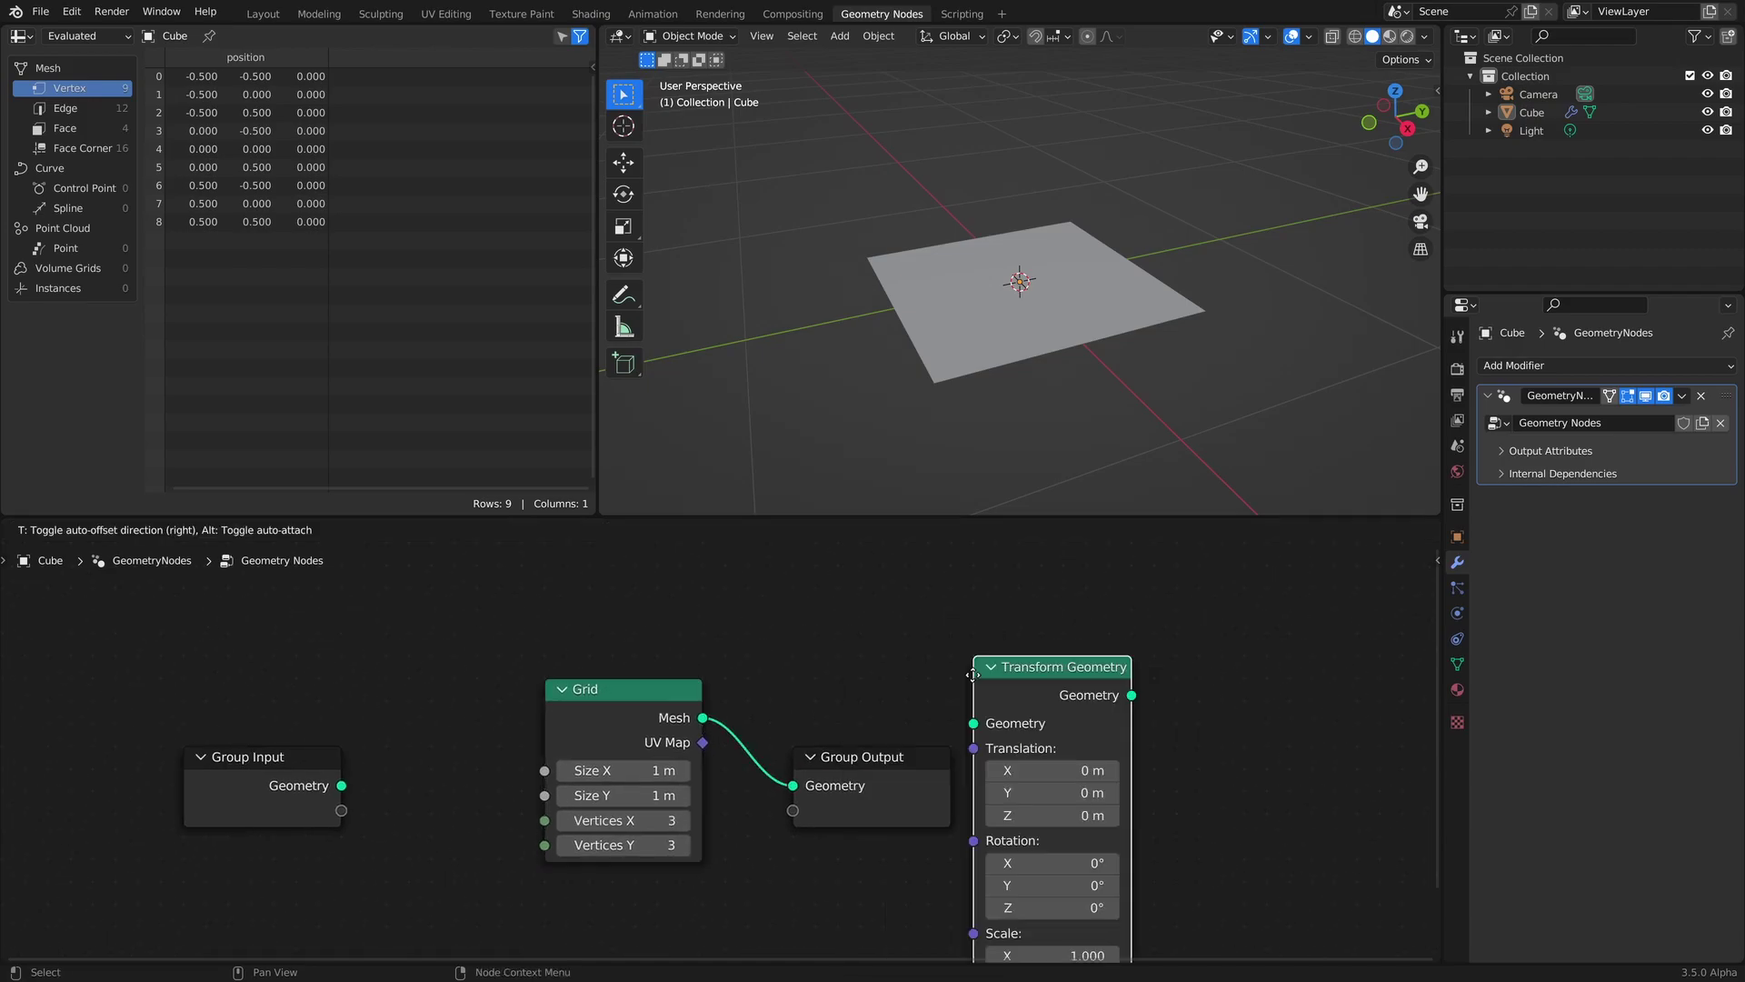
left_click(788, 686)
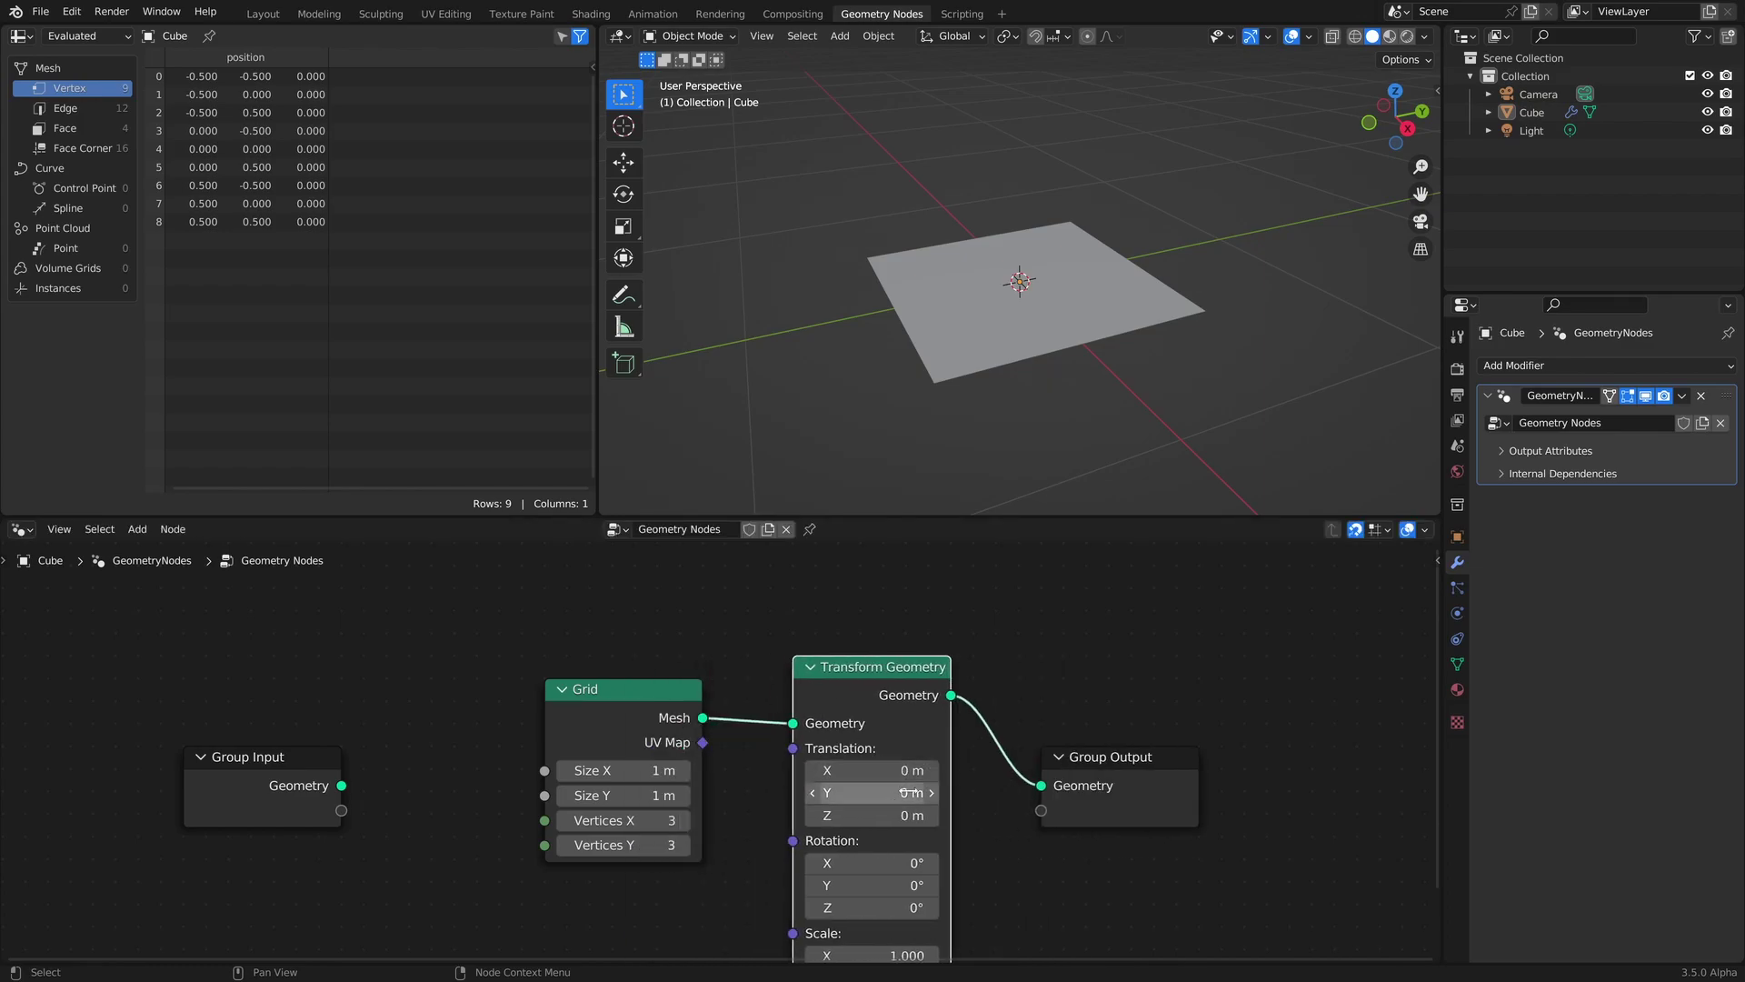
Set the Transform Geometry node's Z rotation to 45°.
middle_click_drag(873, 818, 859, 739)
left_click_drag(870, 836, 879, 836)
left_click(859, 832)
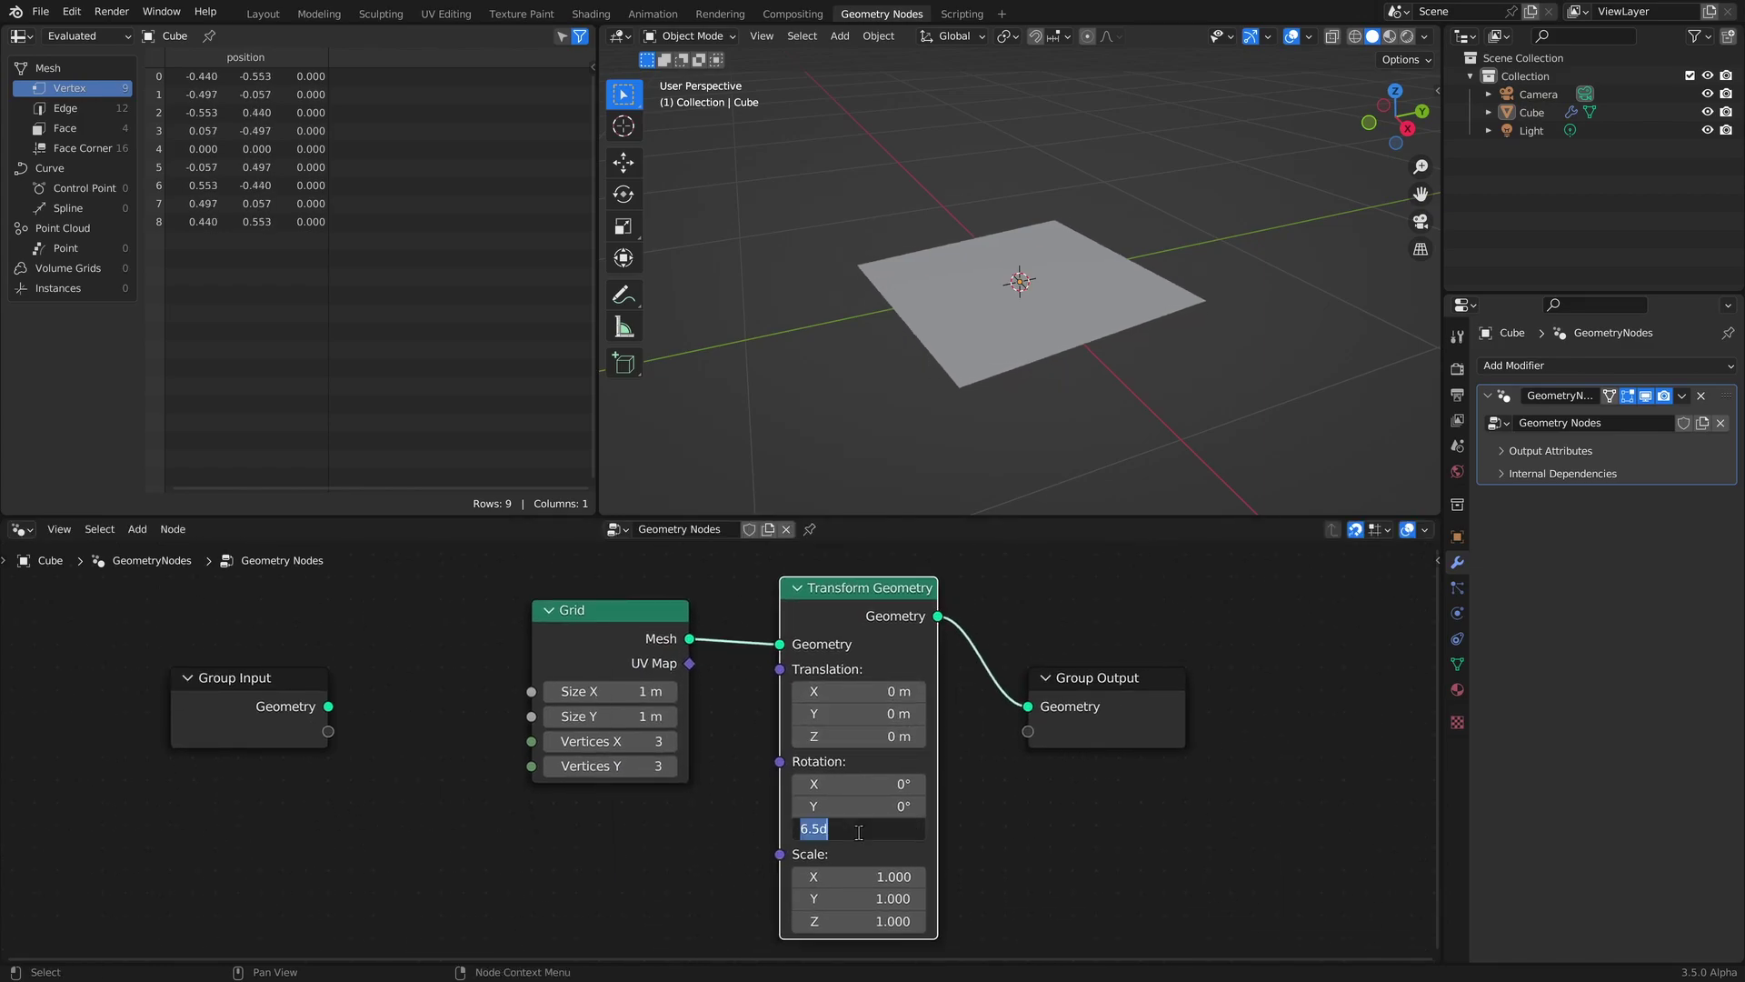
type("45")
key("Return")
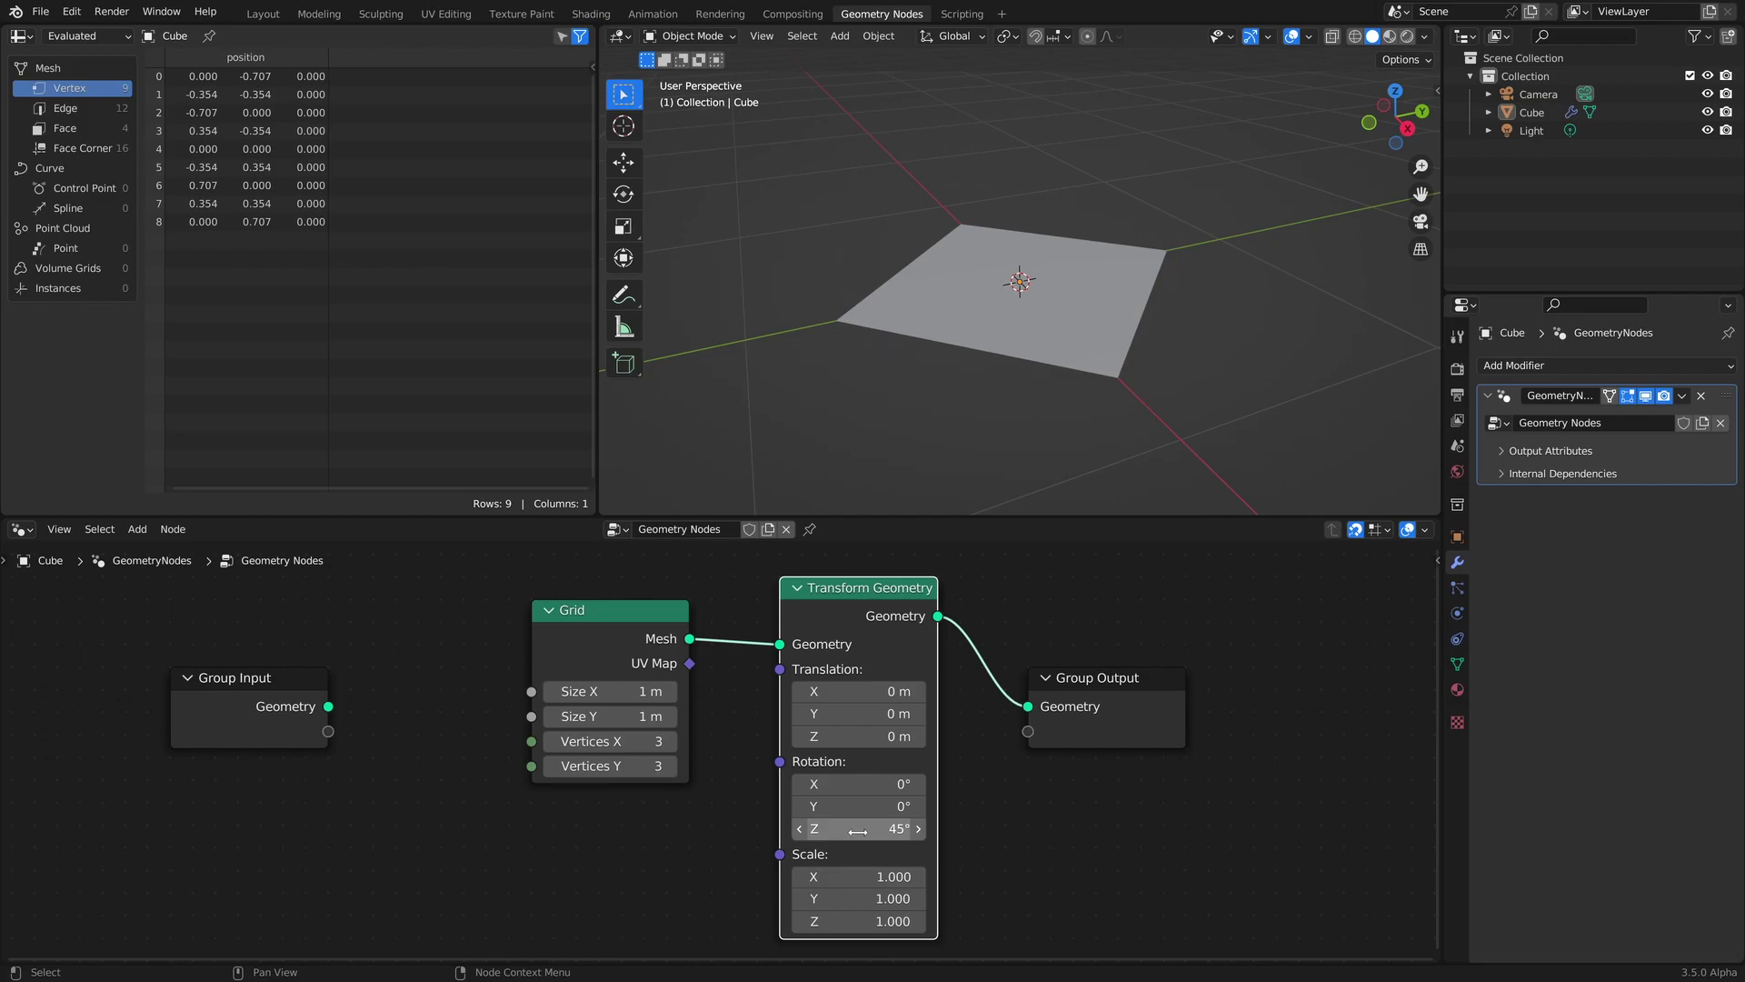
Insert a second Transform Geometry node between the first one and the Group Output.
left_click(1117, 878)
key("shift+a")
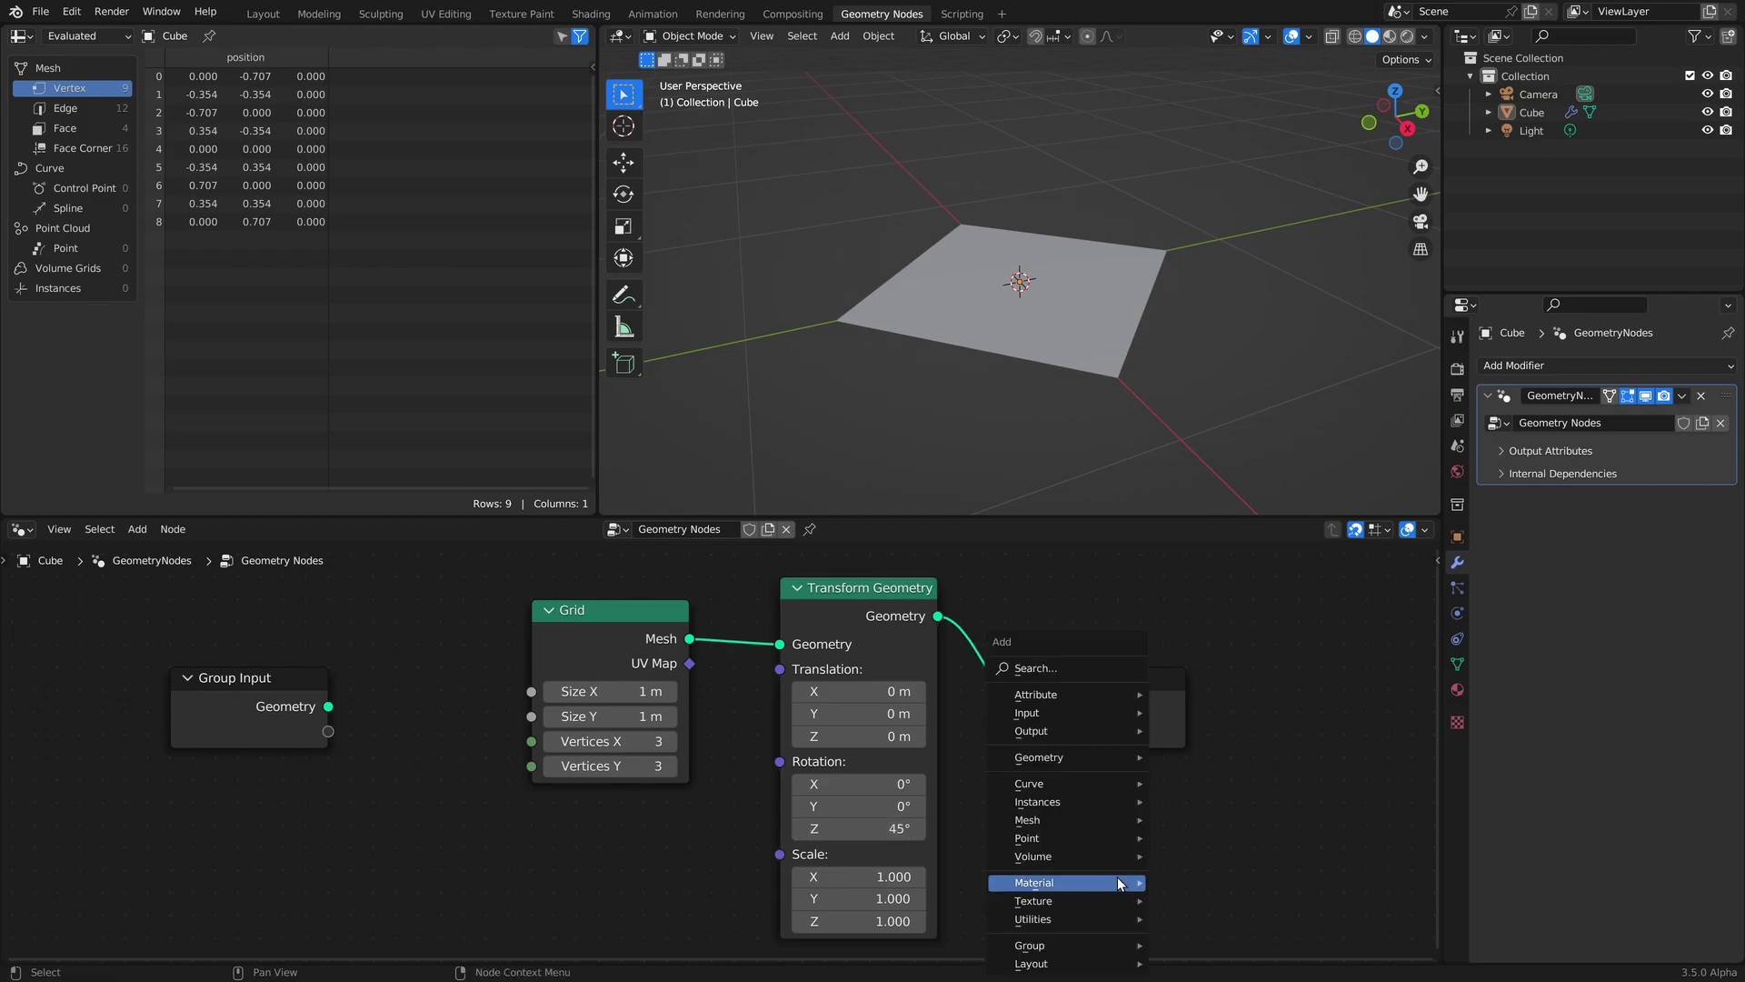
type("strans")
key("Return")
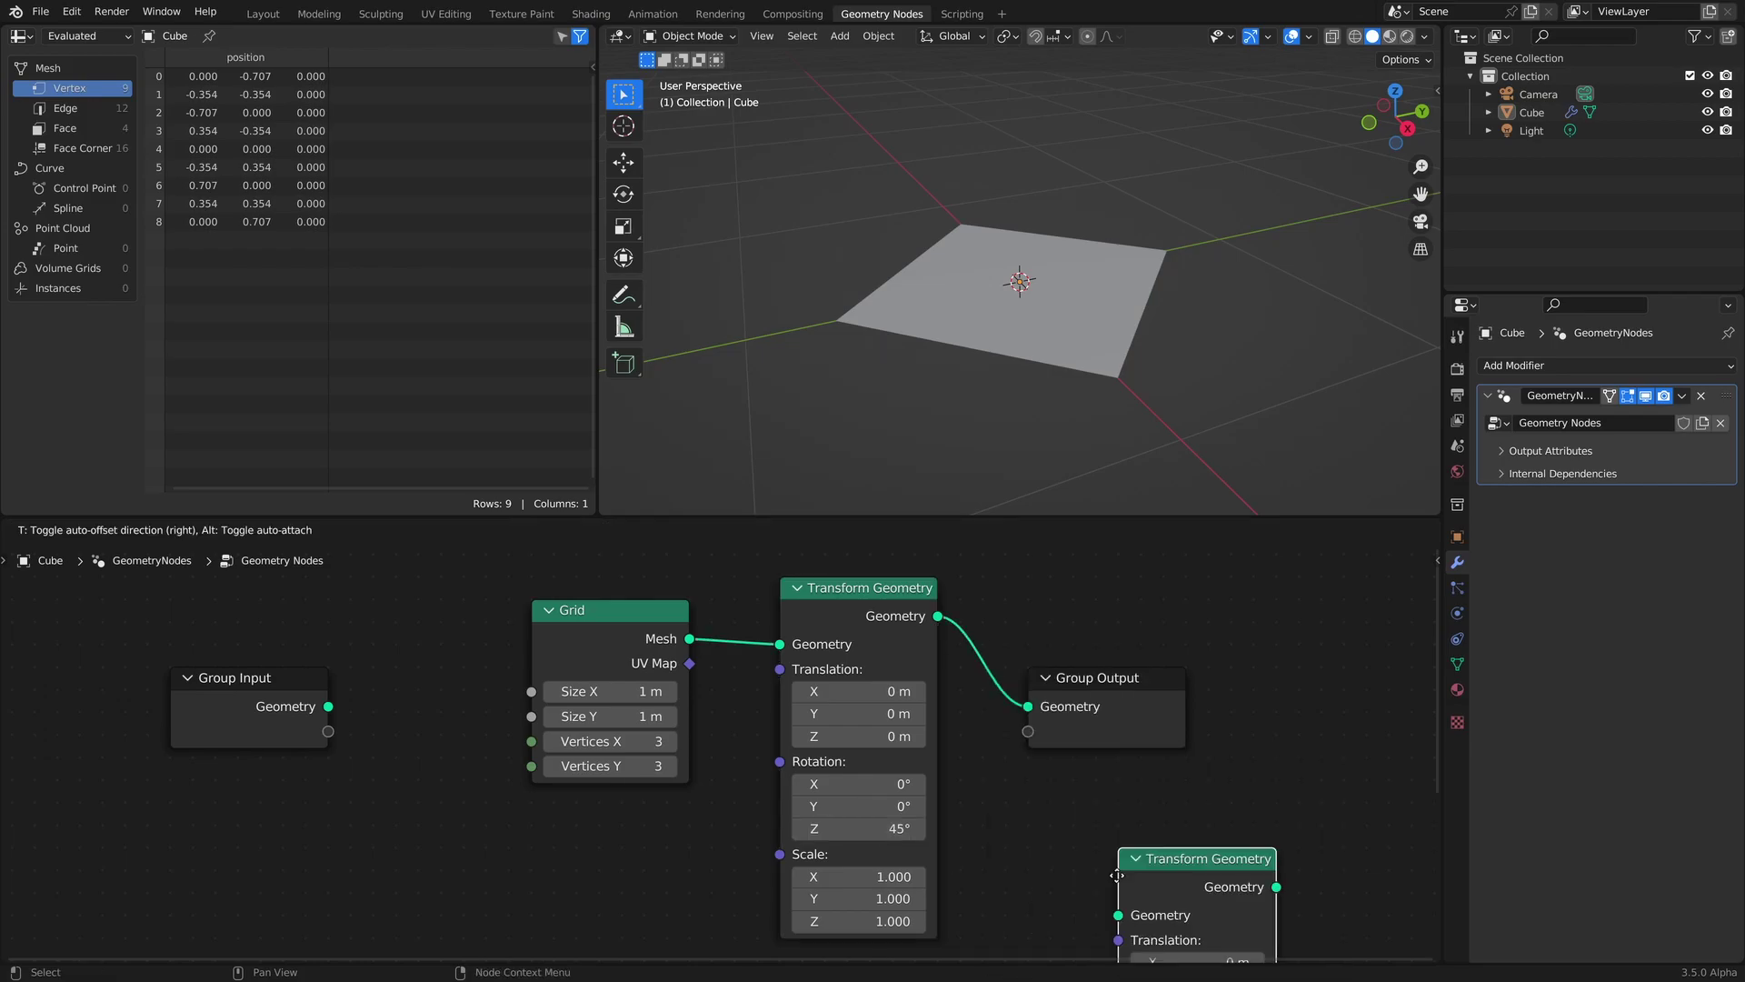
left_click(1027, 629)
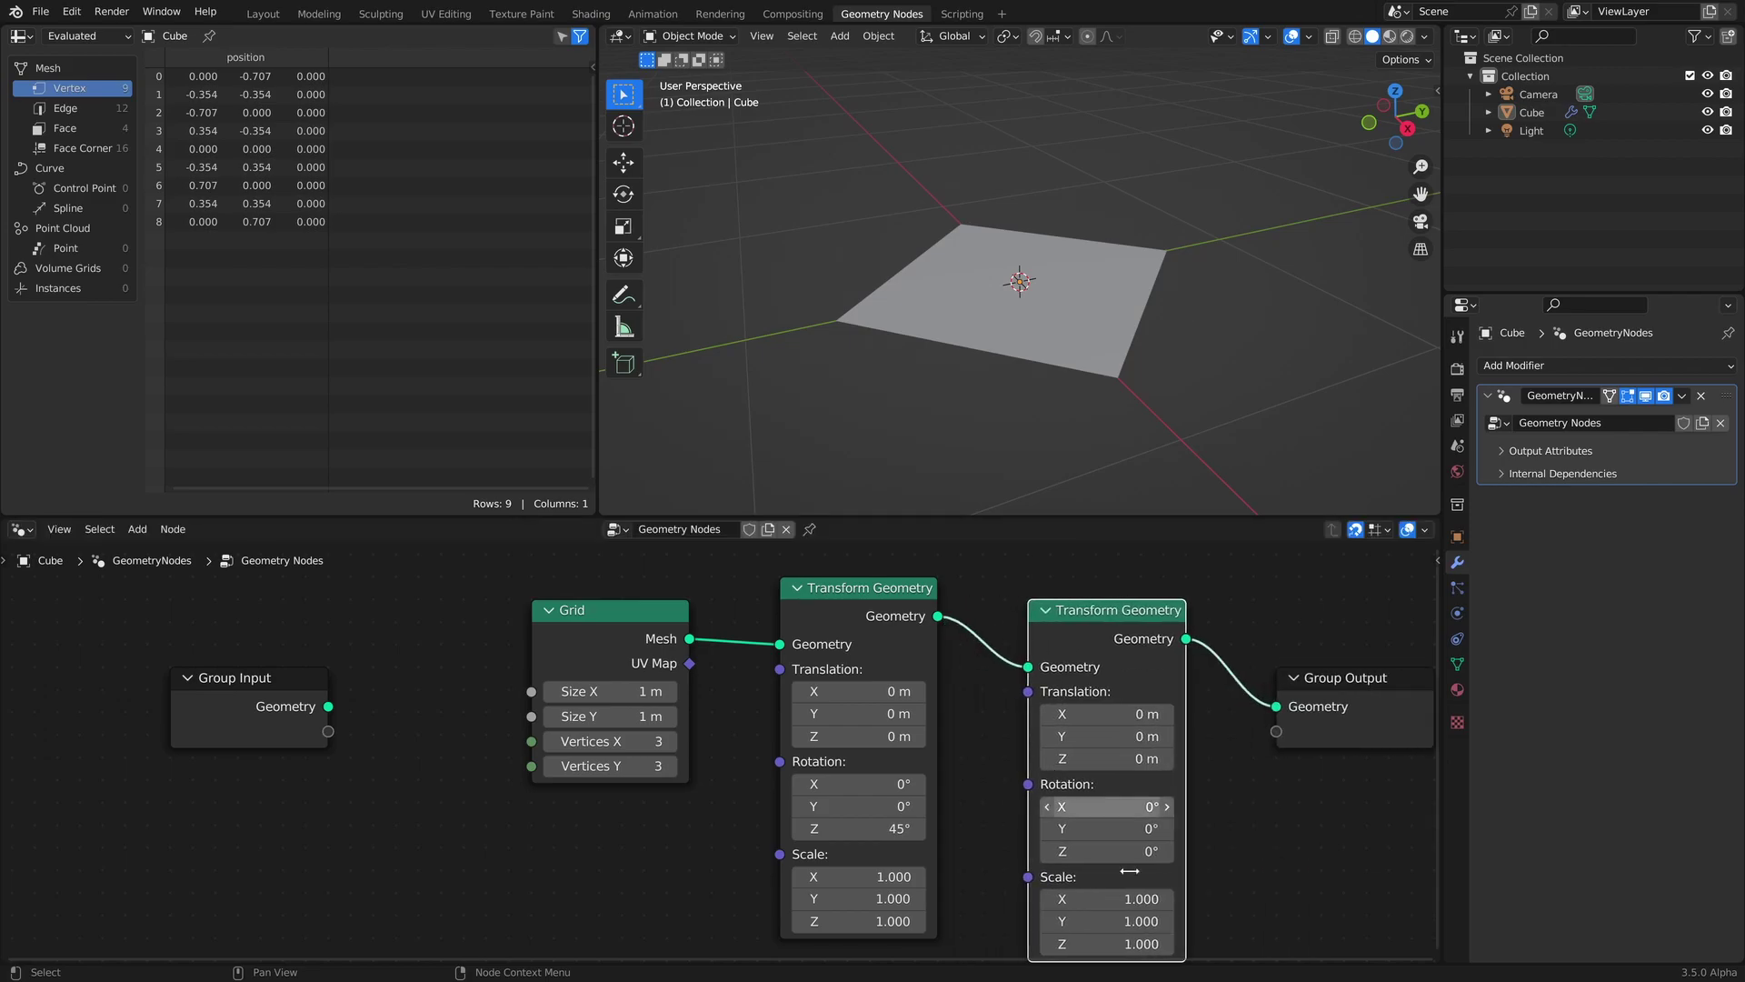
Set the second Transform Geometry node's X scale to sqrt(3) and outline one triangular half of the rhombus with an annotation.
left_click(1120, 899)
type("sqrt(3)")
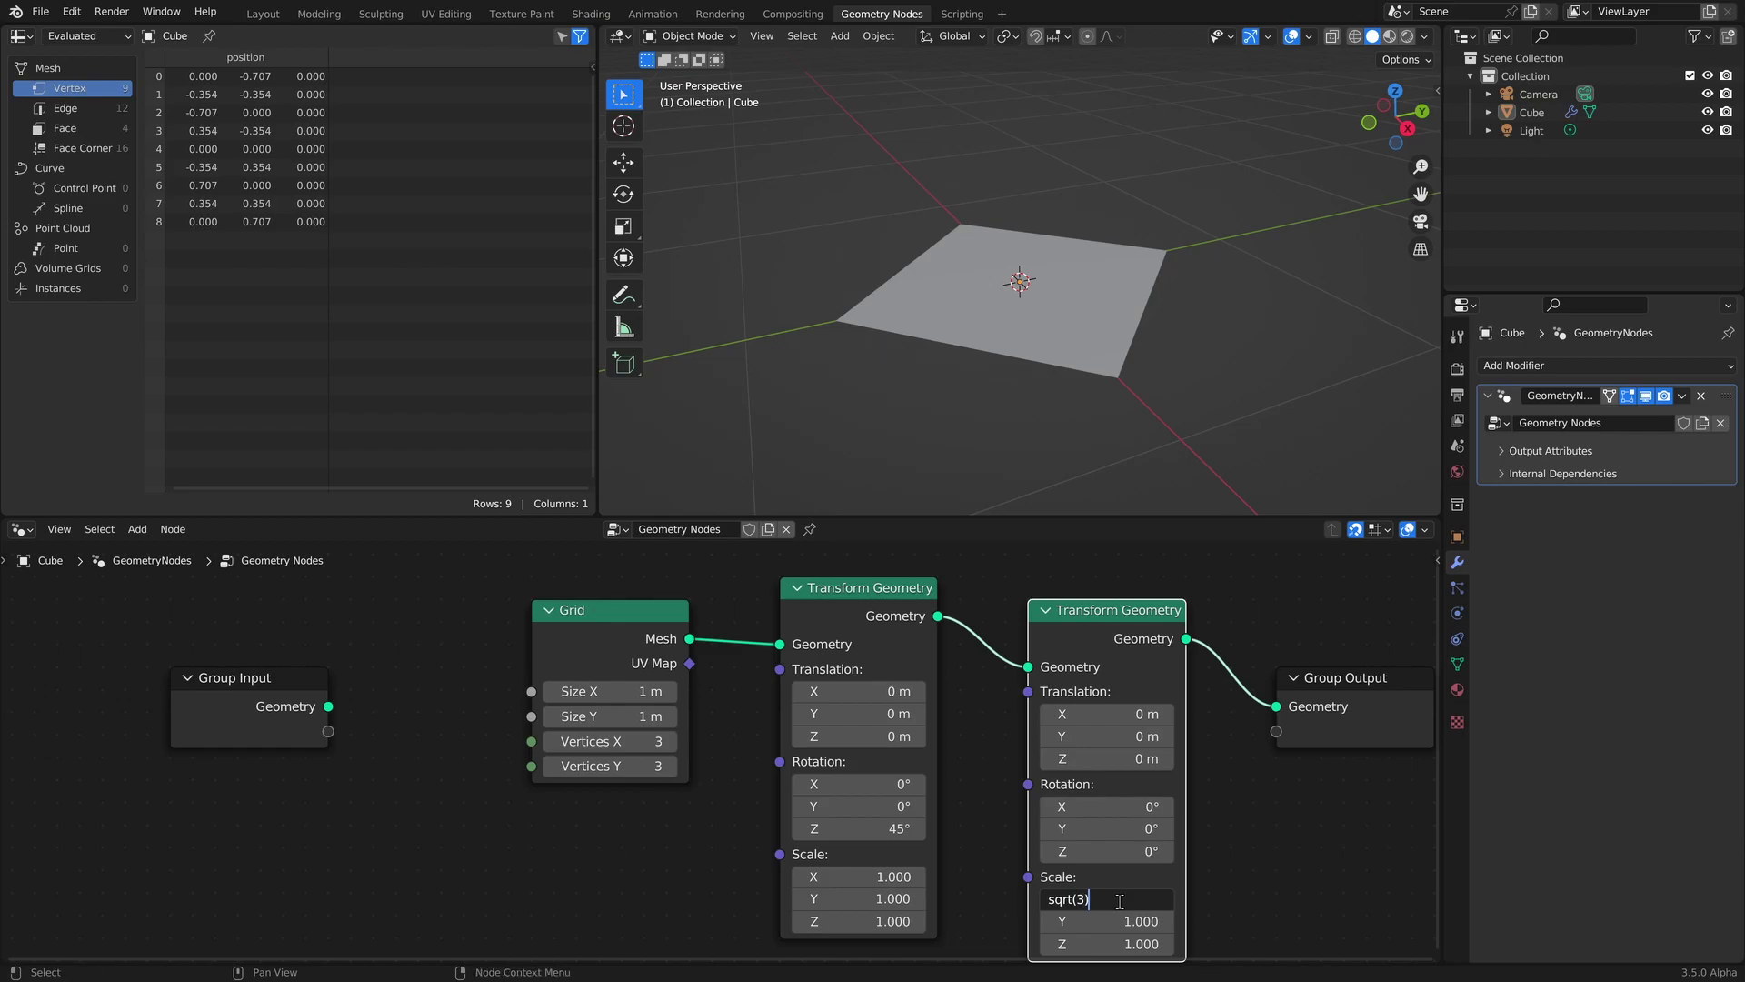
key("Return")
middle_click_drag(974, 333, 1110, 397)
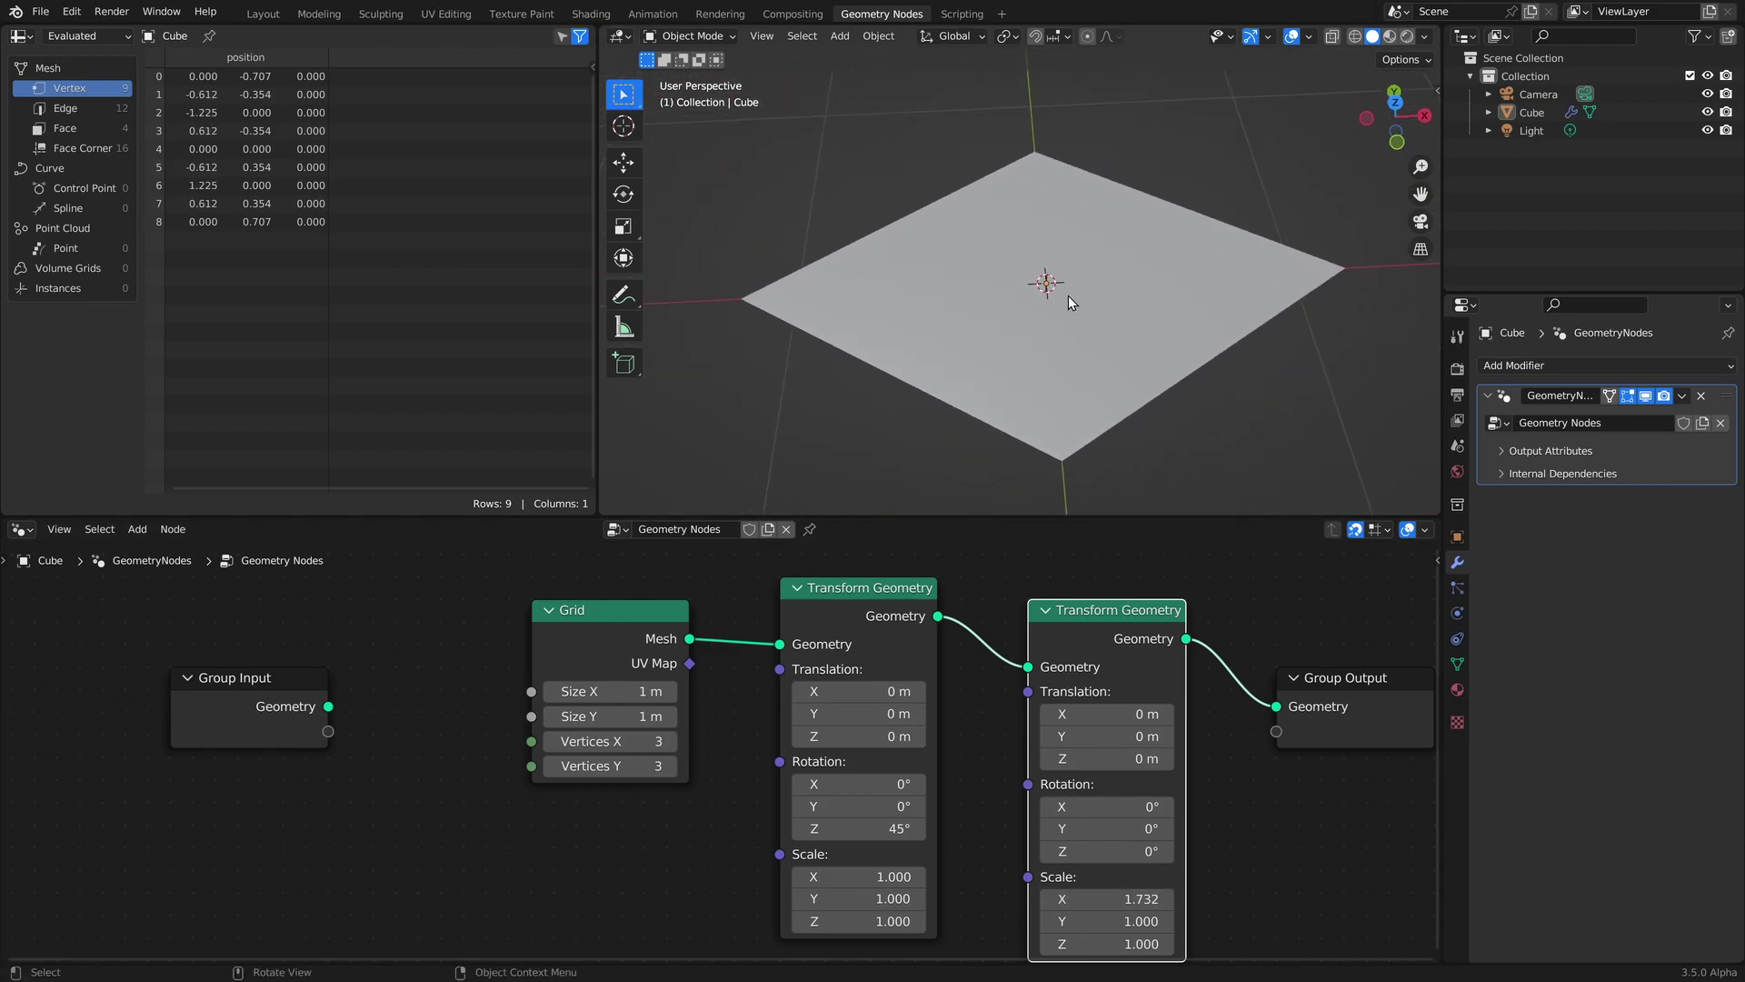
mouse_move(1036, 149)
left_mouse_down()
mouse_move(748, 282)
mouse_move(1059, 444)
mouse_move(1033, 152)
left_mouse_up()
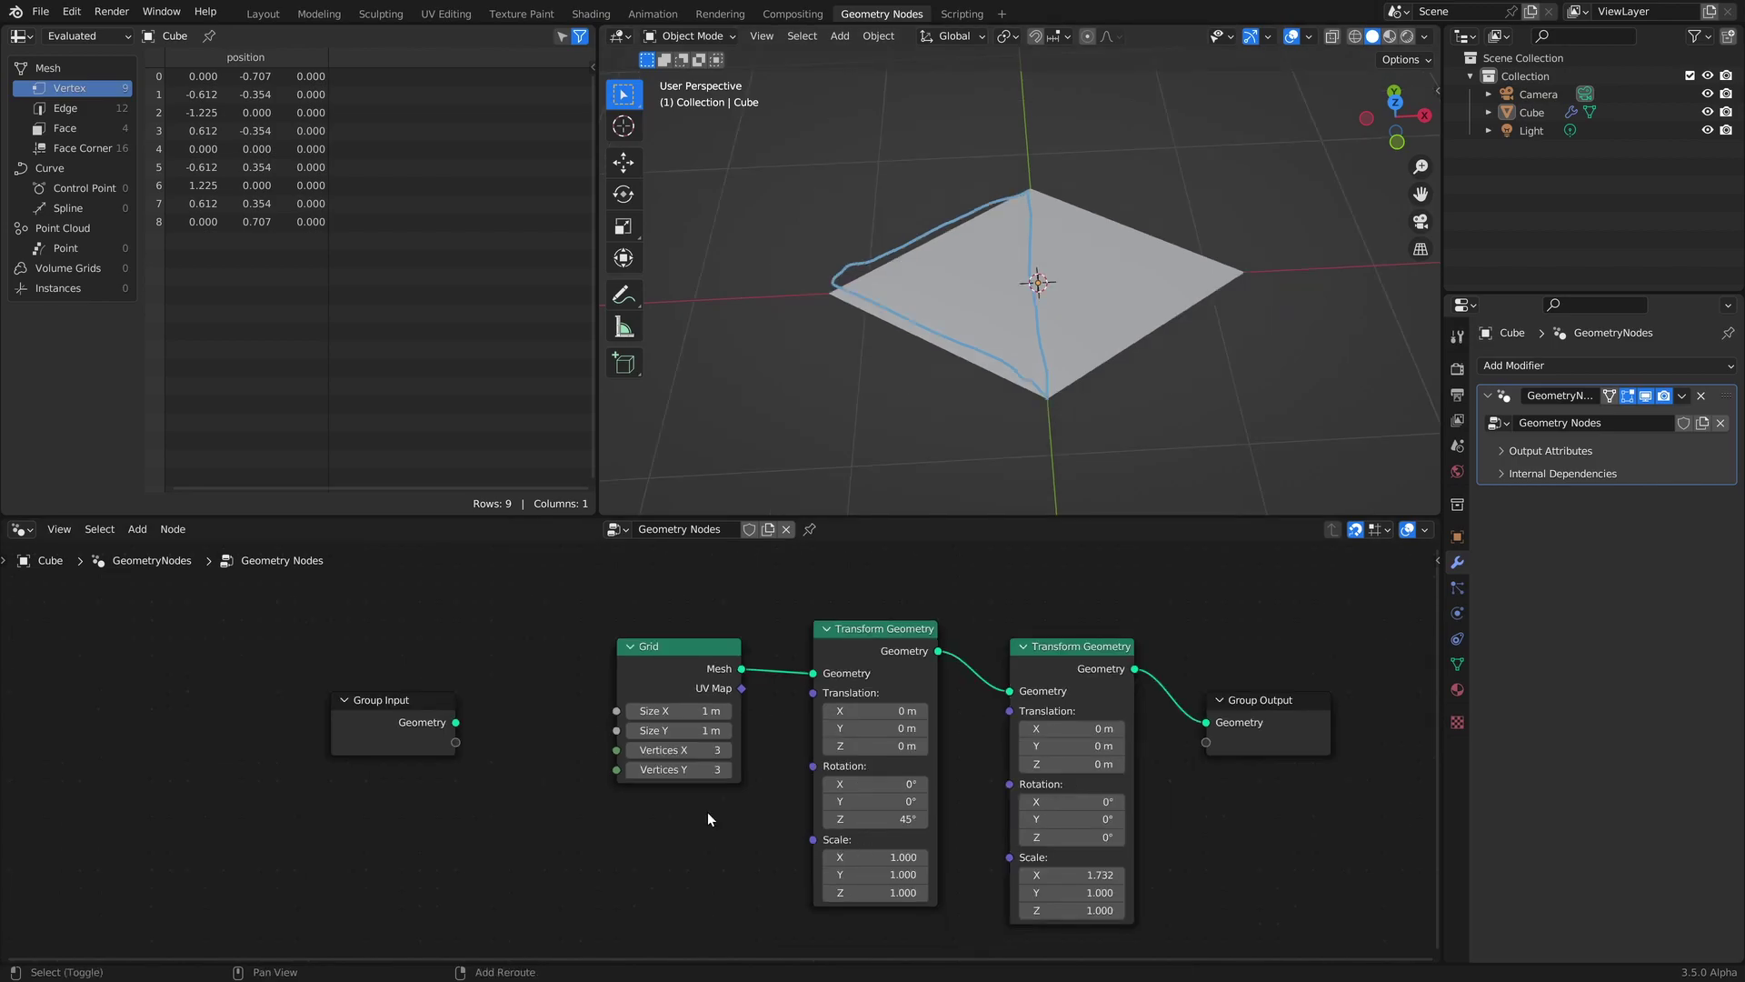
Insert an Instance on Points node between the Grid and the first Transform Geometry node.
key("shift+a")
type("sIOP")
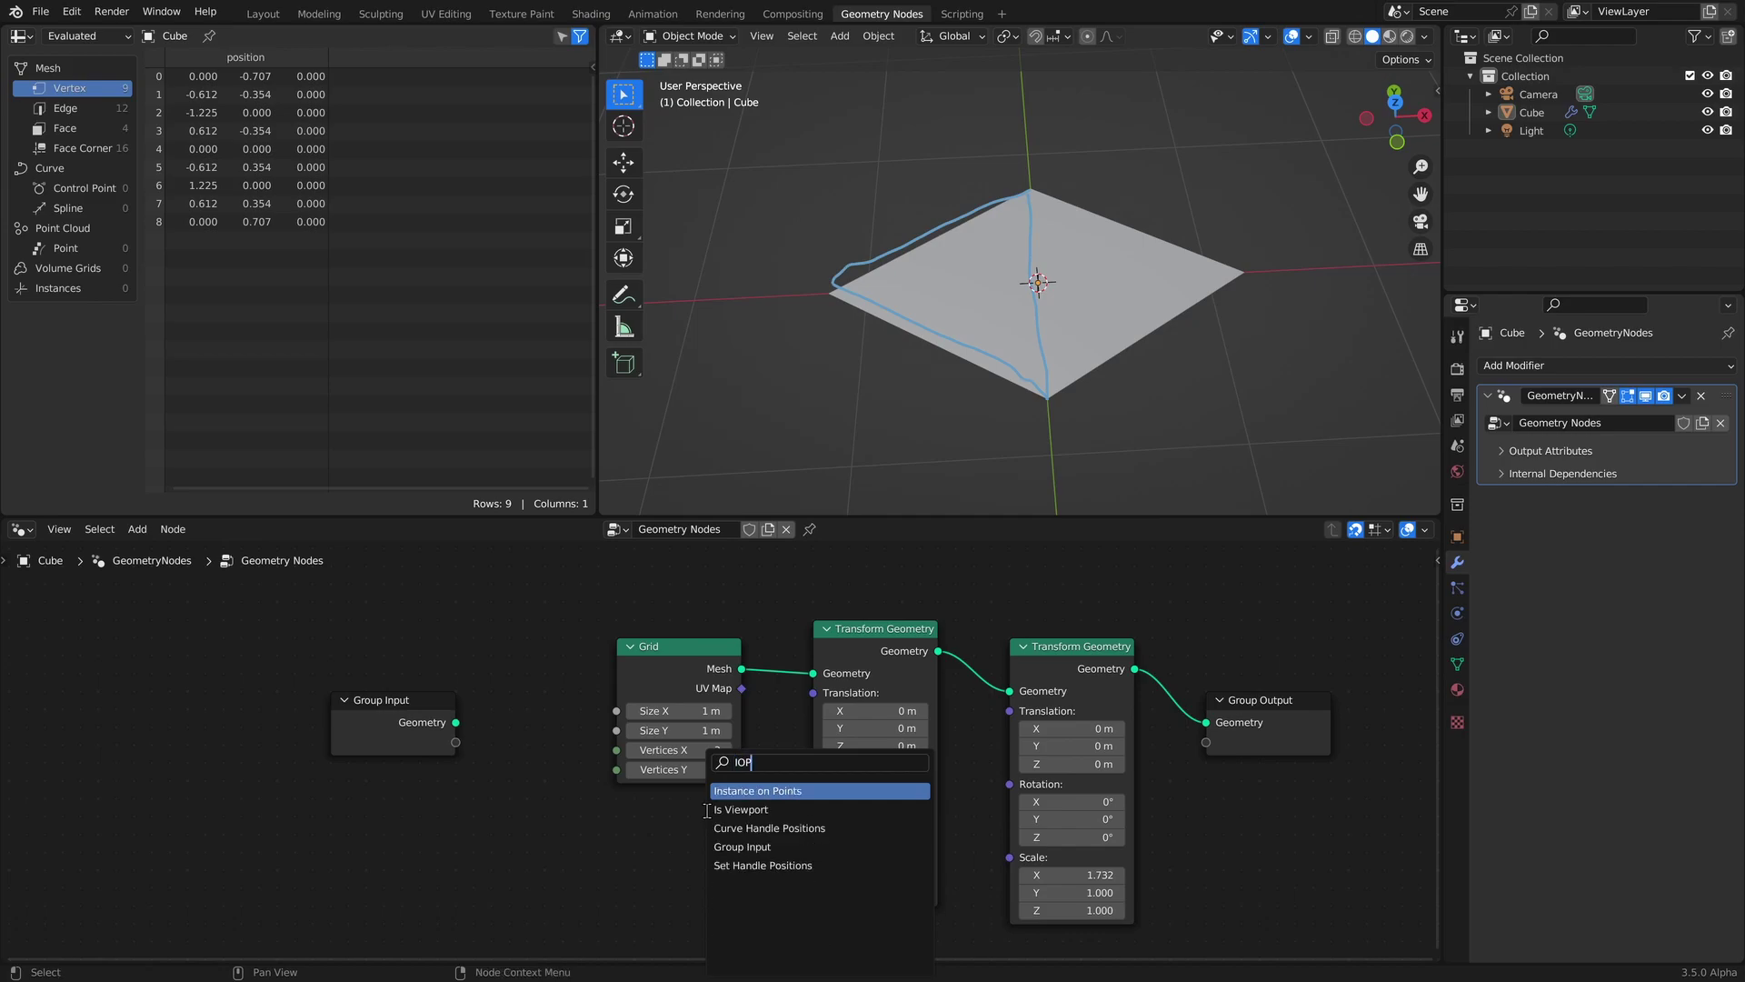
key("Return")
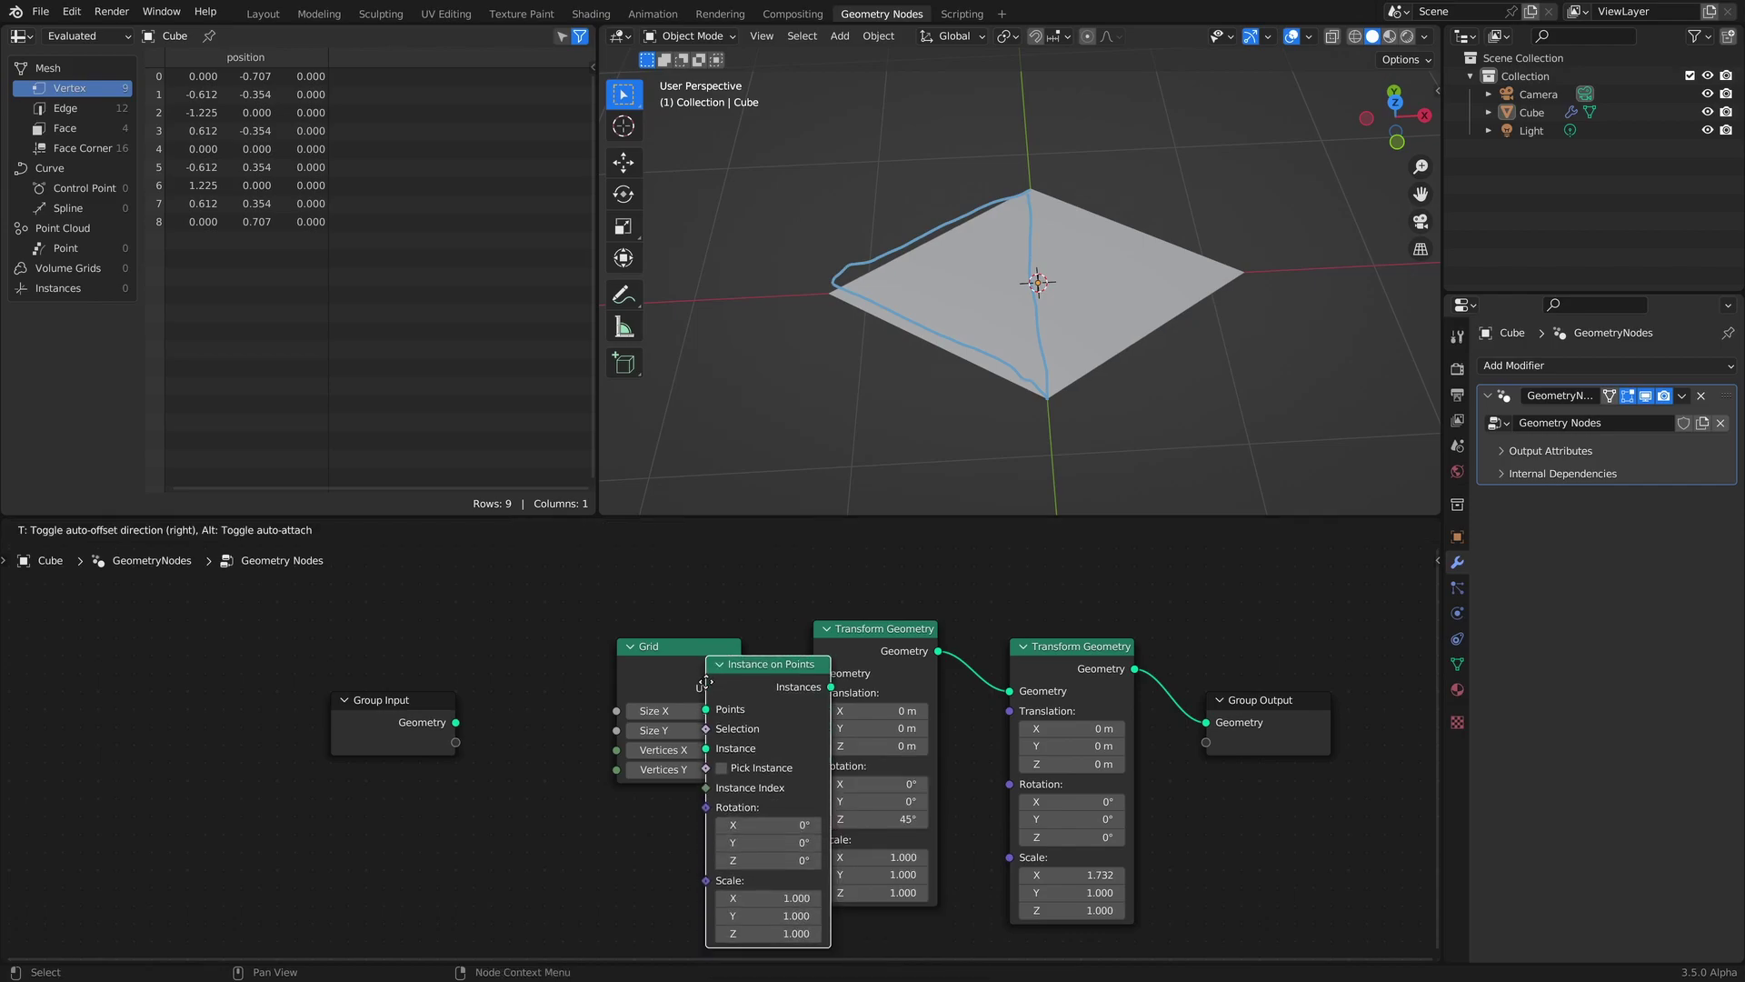
left_click(736, 637)
left_click(622, 835)
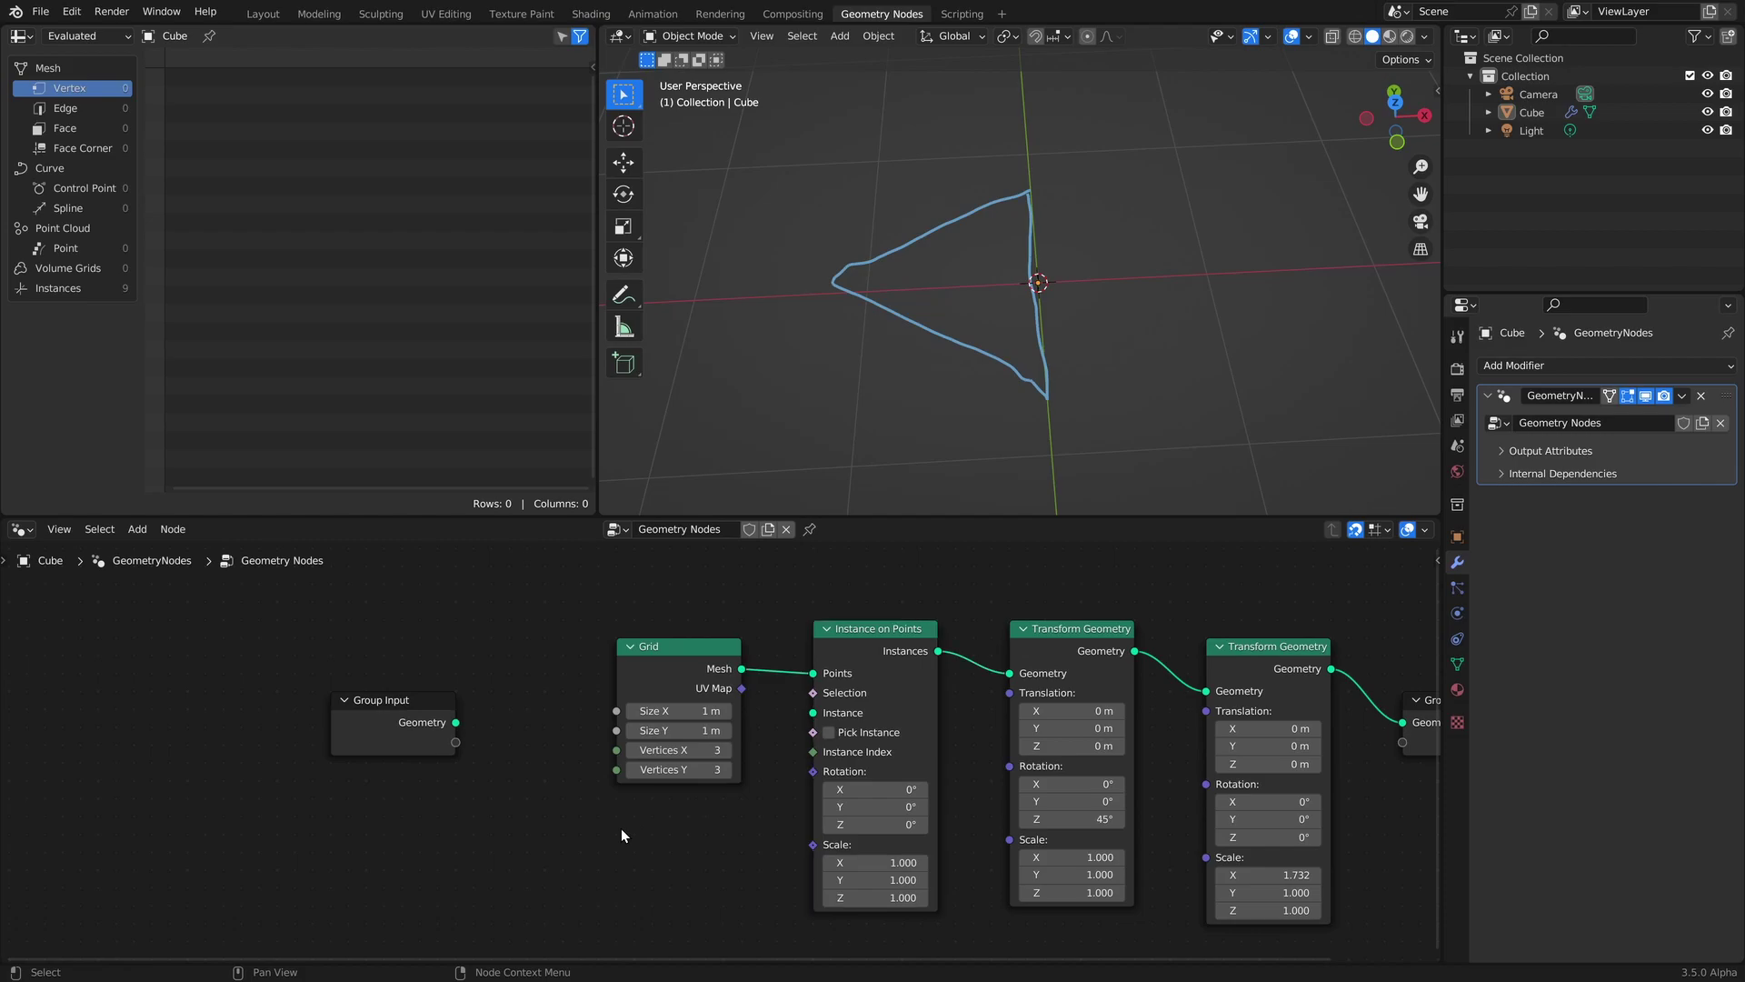
Add a Mesh Line node and place it above the Grid node.
key("shift+a")
type("ML")
key("Return")
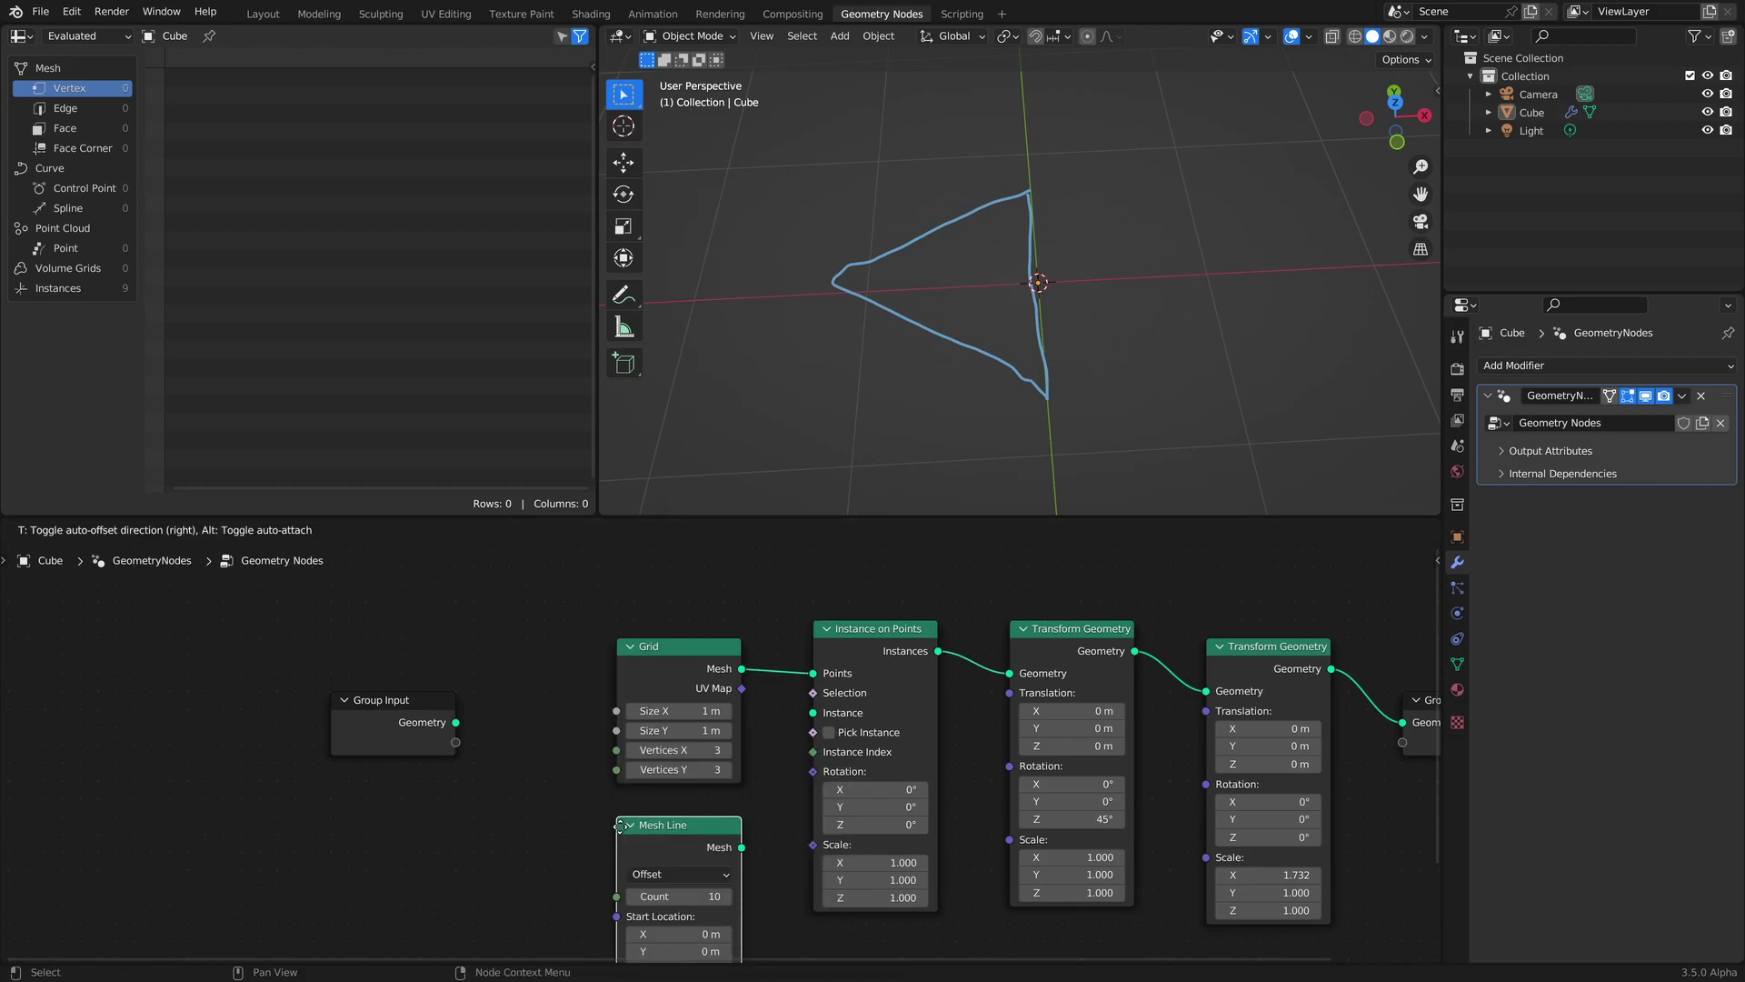
left_click(622, 716)
middle_click_drag(780, 782, 807, 565)
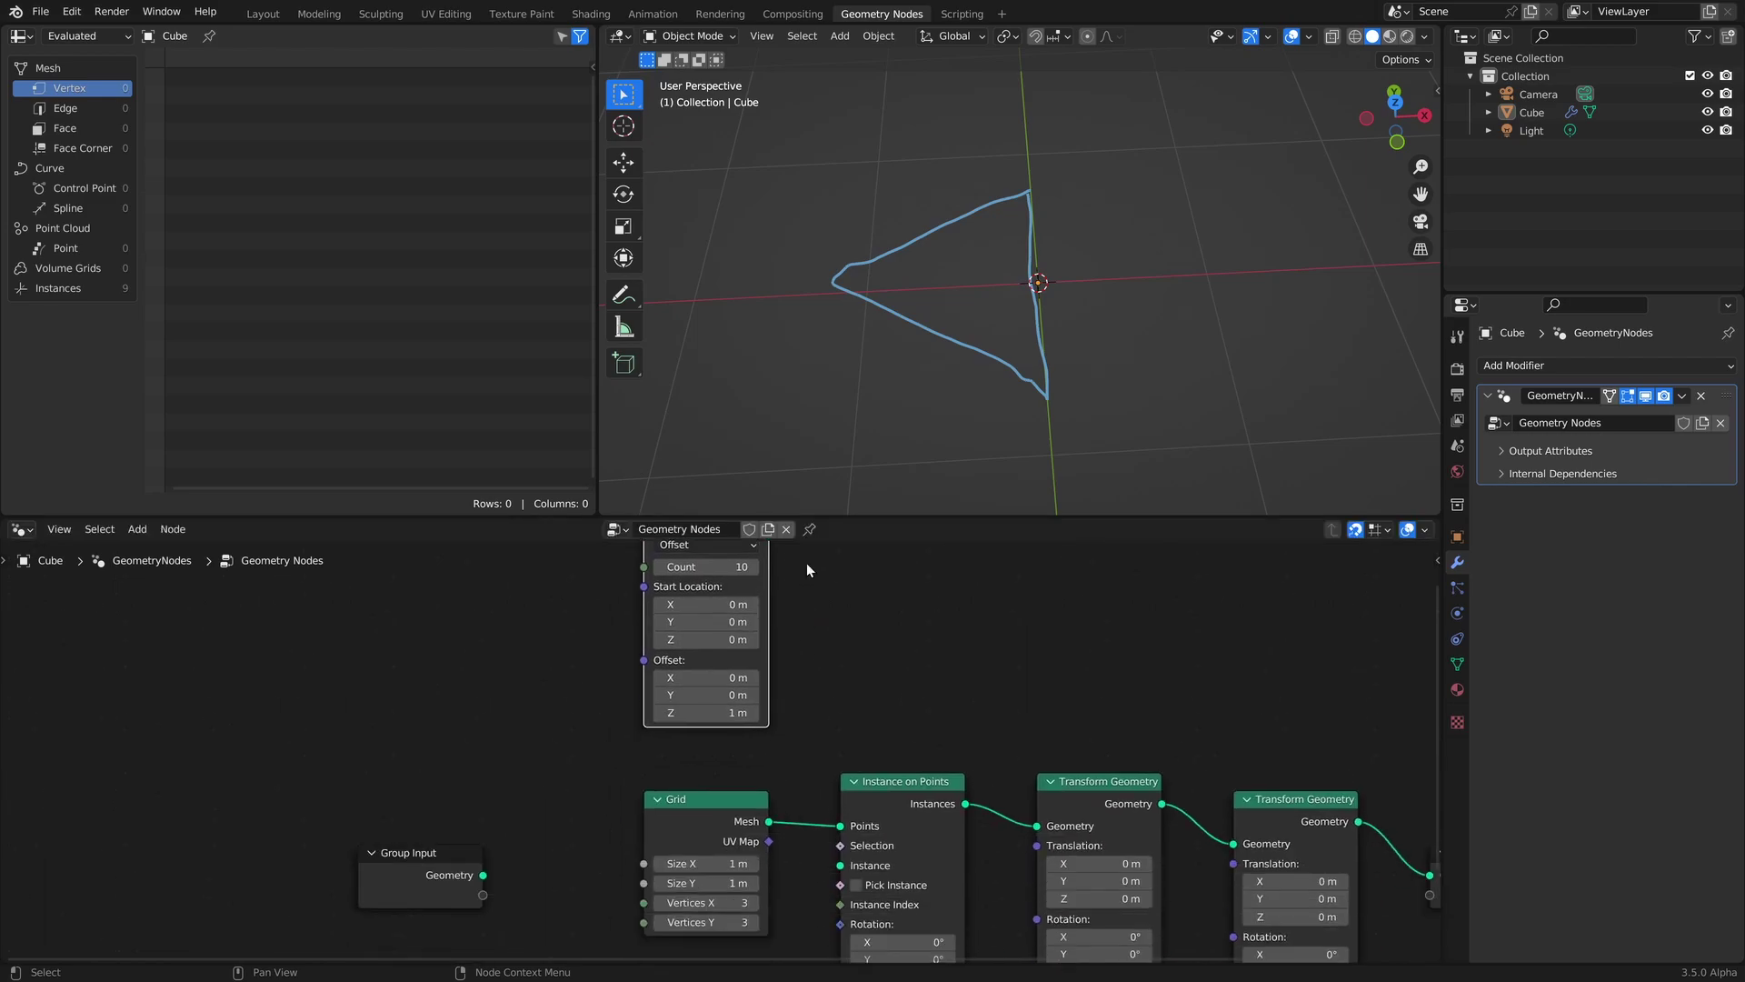
left_click_drag(700, 659, 700, 699)
scroll(785, 614, "down", 1)
Connect the Mesh Line to the Points input of Instance on Points and reroute the Grid mesh to its Instance input.
left_click_drag(759, 594, 807, 805)
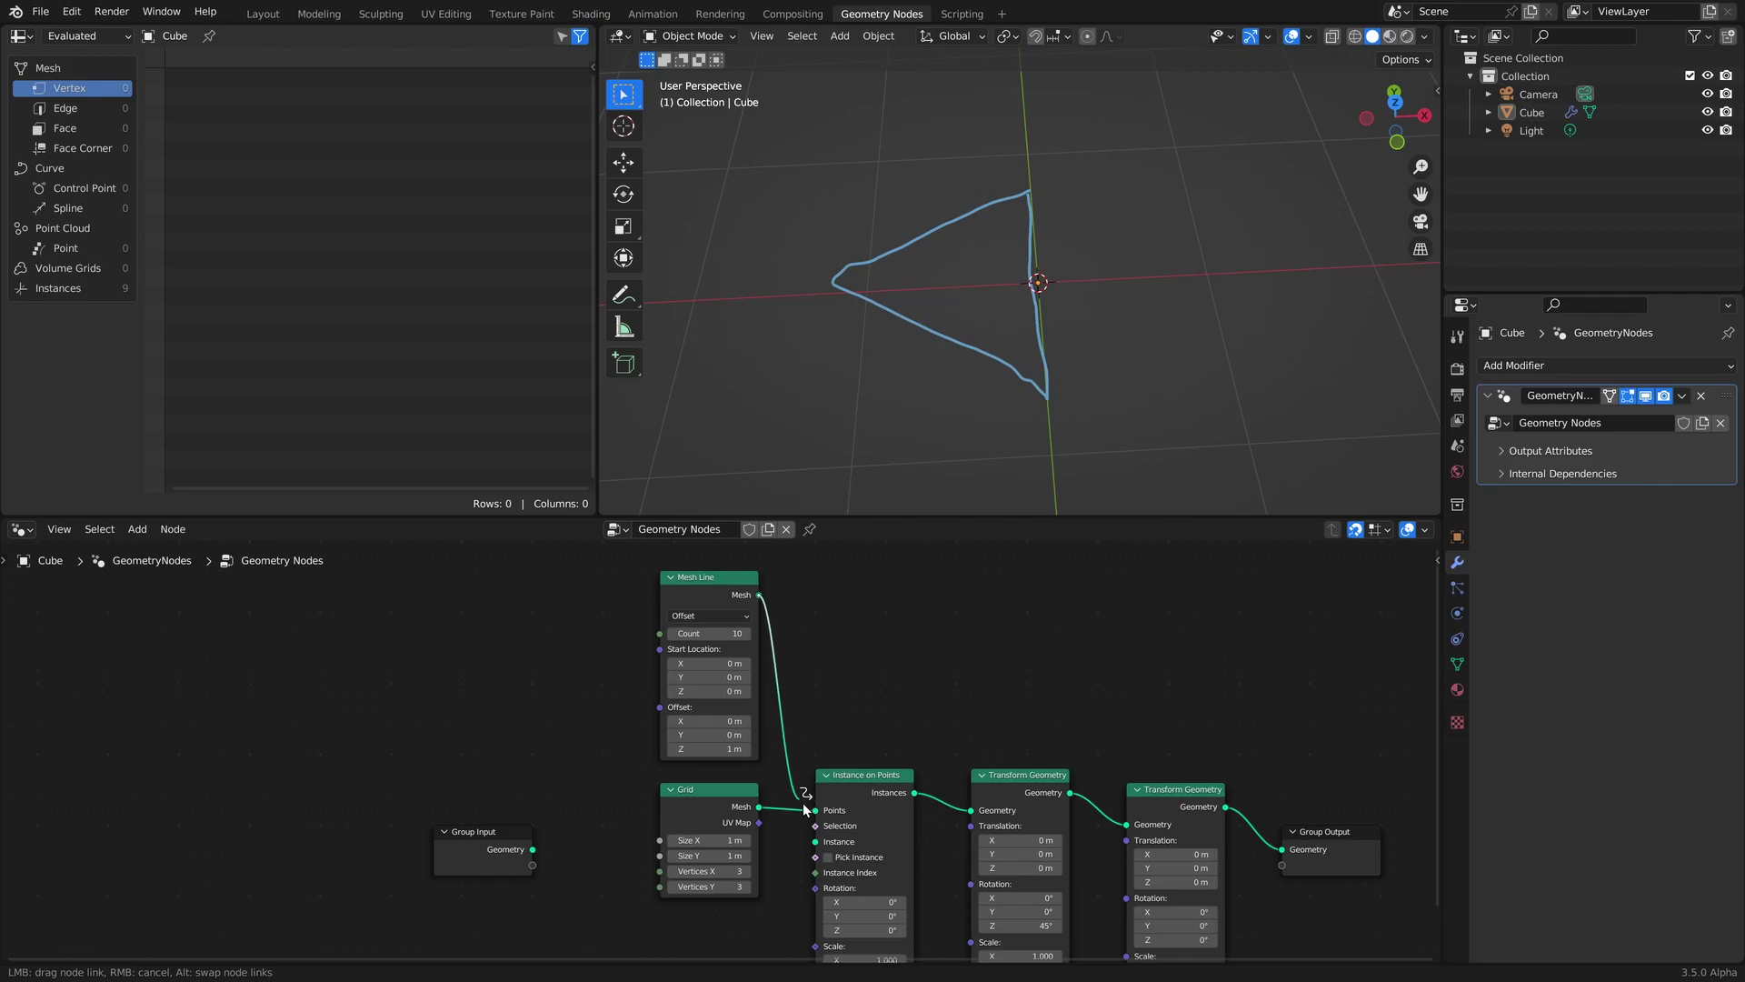
scroll(818, 821, "up", 2)
middle_click_drag(818, 821, 793, 784)
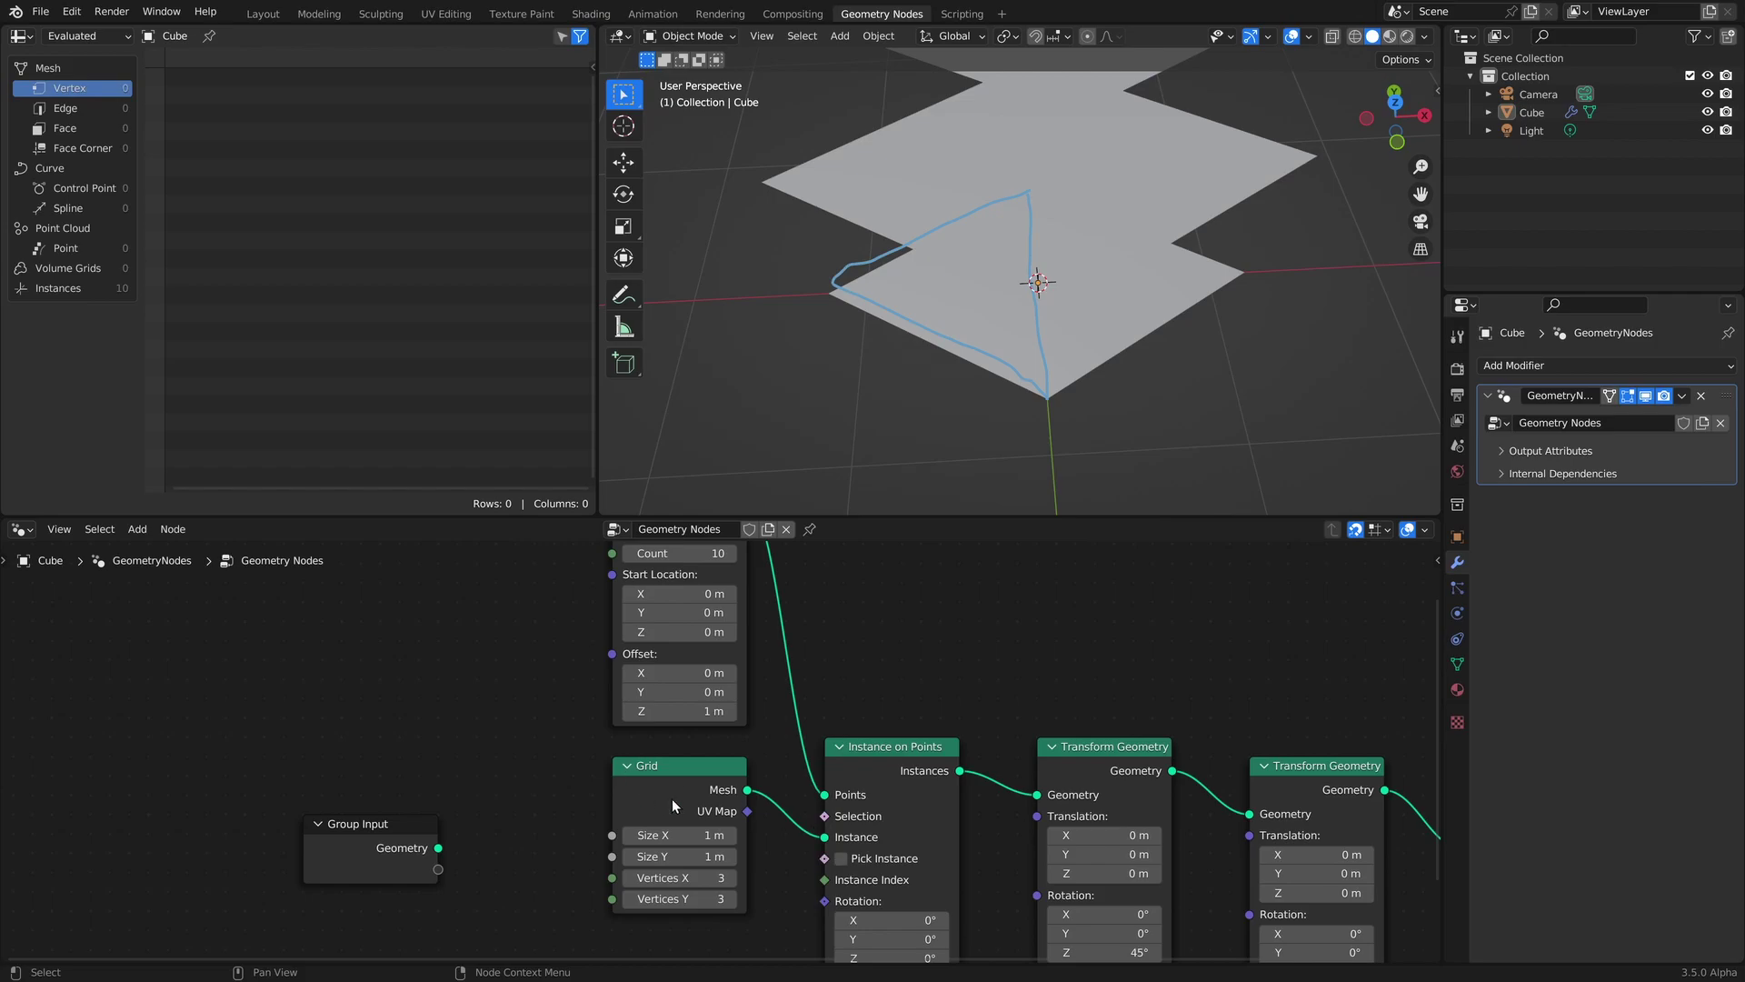
Move the Mesh Line and Grid nodes down together so they line up beside the Instance on Points node.
middle_click_drag(829, 680, 806, 769, "shift")
scroll(806, 769, "down", 2)
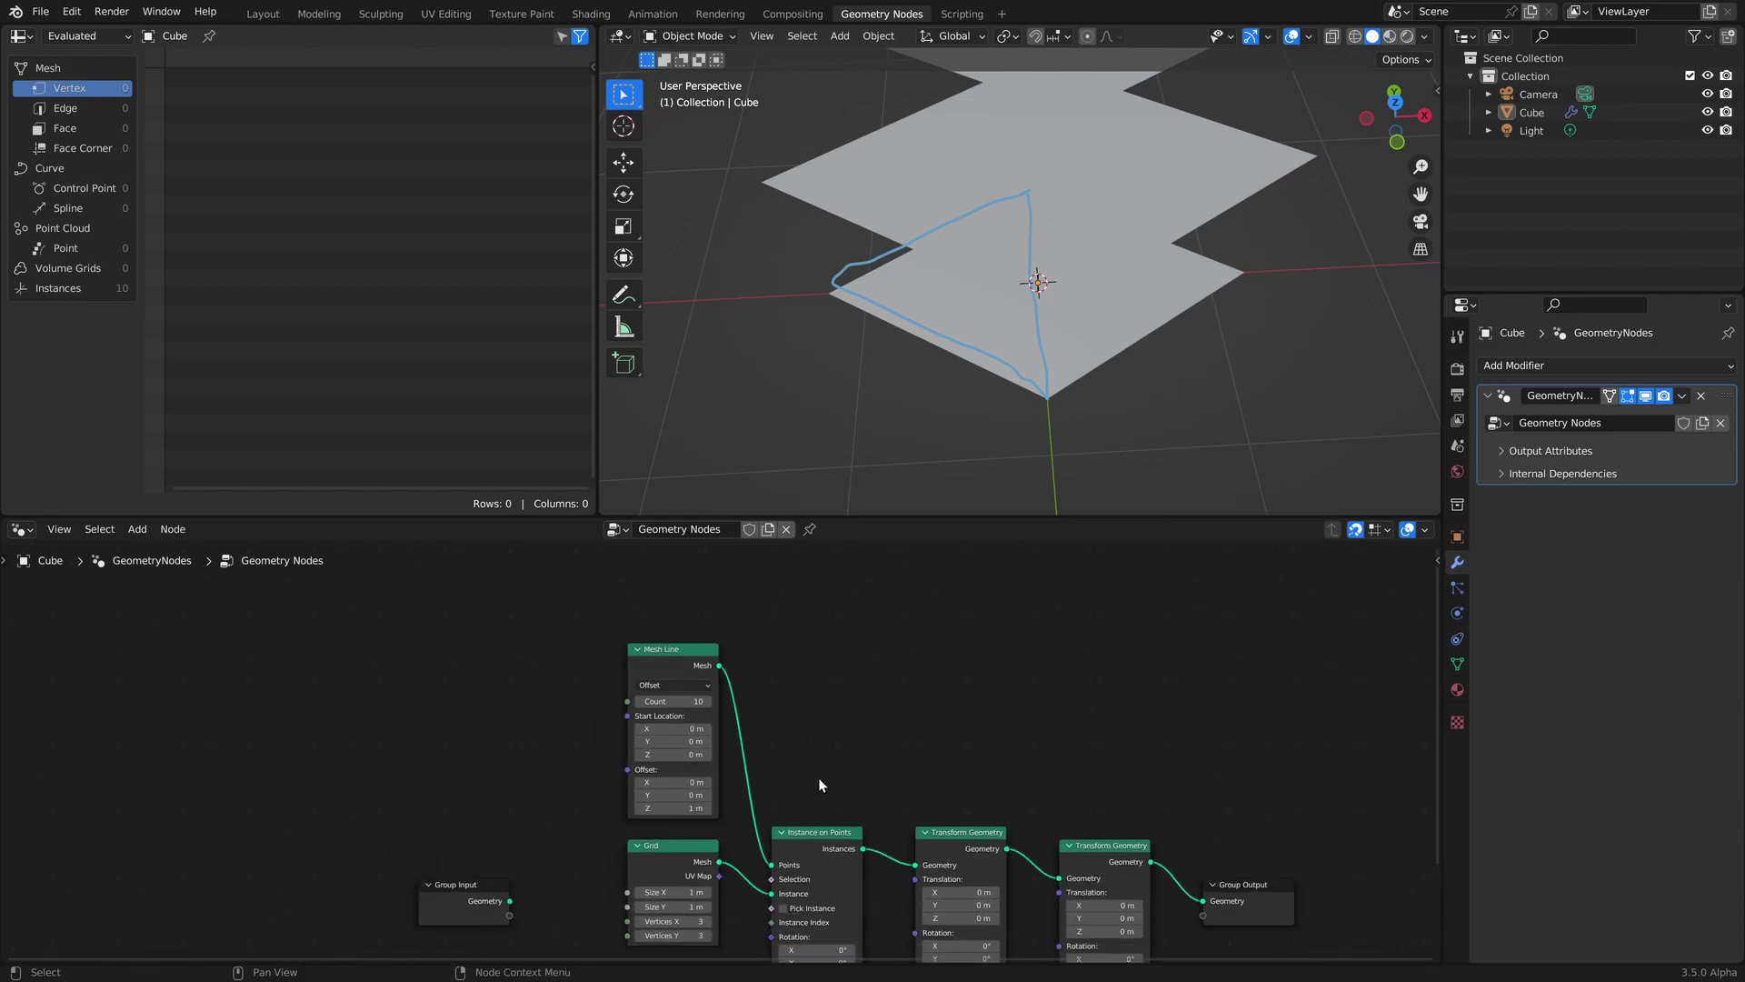
left_click_drag(581, 736, 695, 886)
left_click_drag(684, 661, 683, 832)
left_click(753, 929)
middle_click_drag(753, 929, 739, 713)
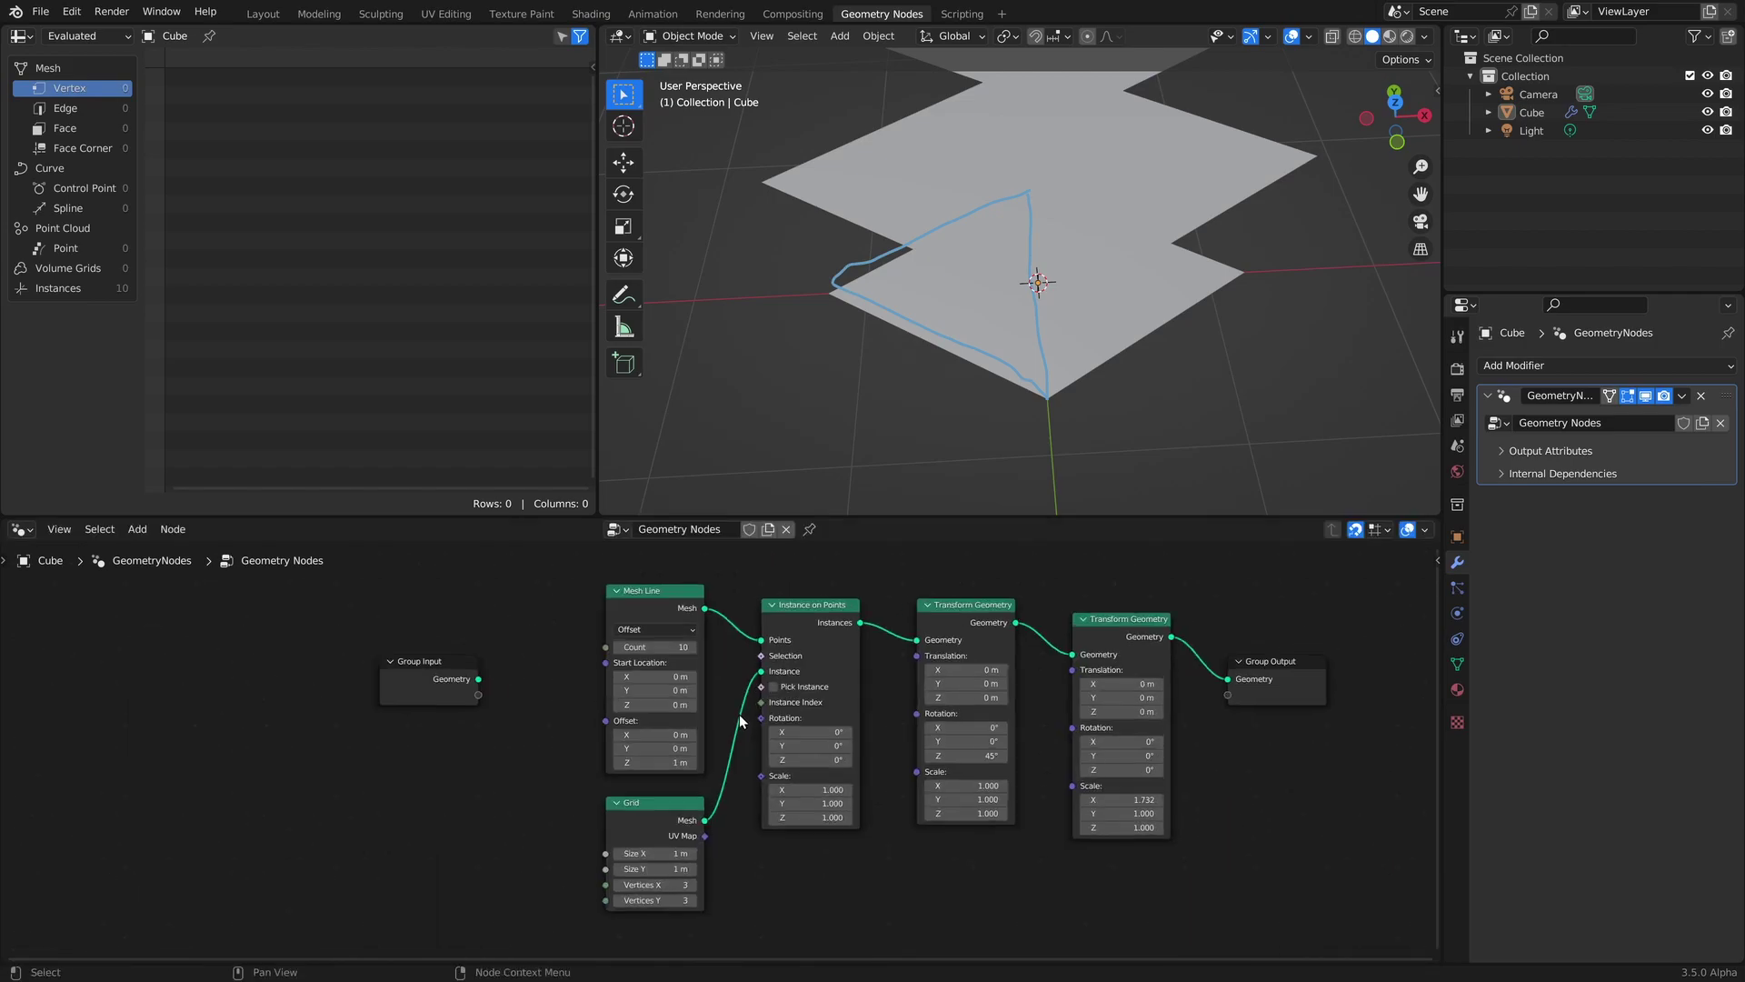
Set the Mesh Line node's count to 4.
scroll(718, 645, "up", 3)
double_click(648, 710)
type("4")
key("Return")
scroll(931, 736, "down", 2)
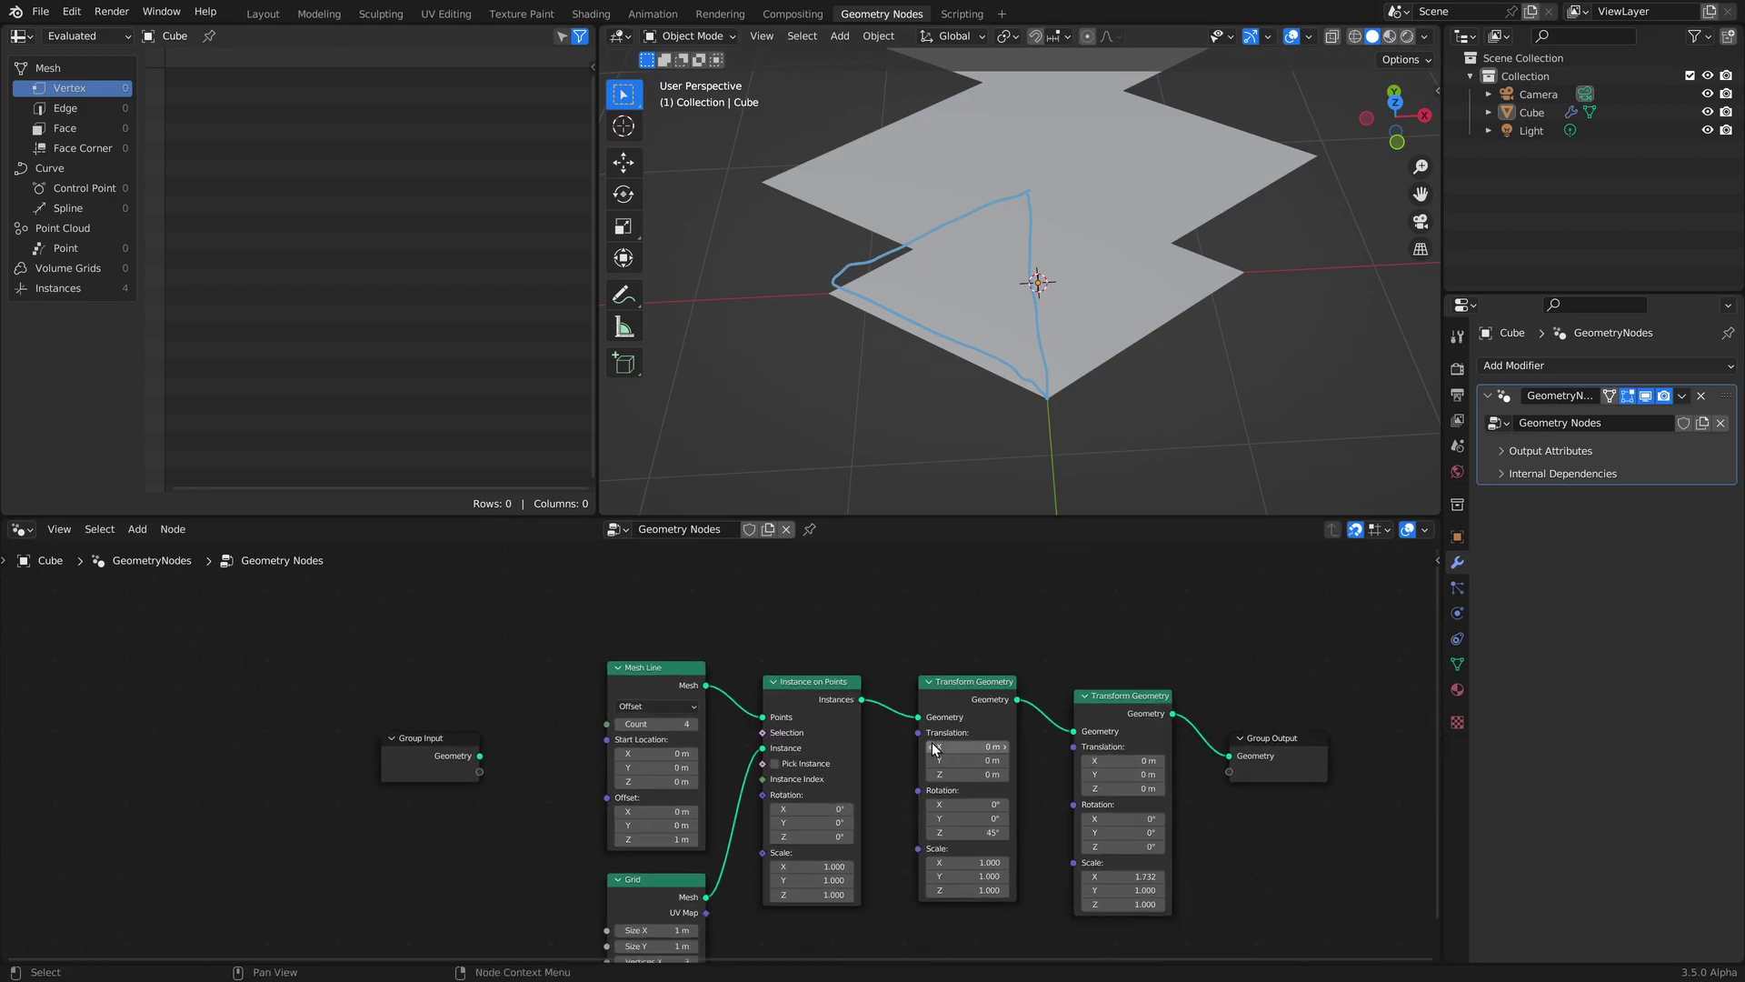
Set the Grid node's Size X and Size Y to sqrt(2).
scroll(741, 776, "up", 2)
middle_click_drag(788, 857, 801, 697)
scroll(789, 709, "up", 2)
left_click_drag(645, 804, 645, 824)
type("sqrt(2")
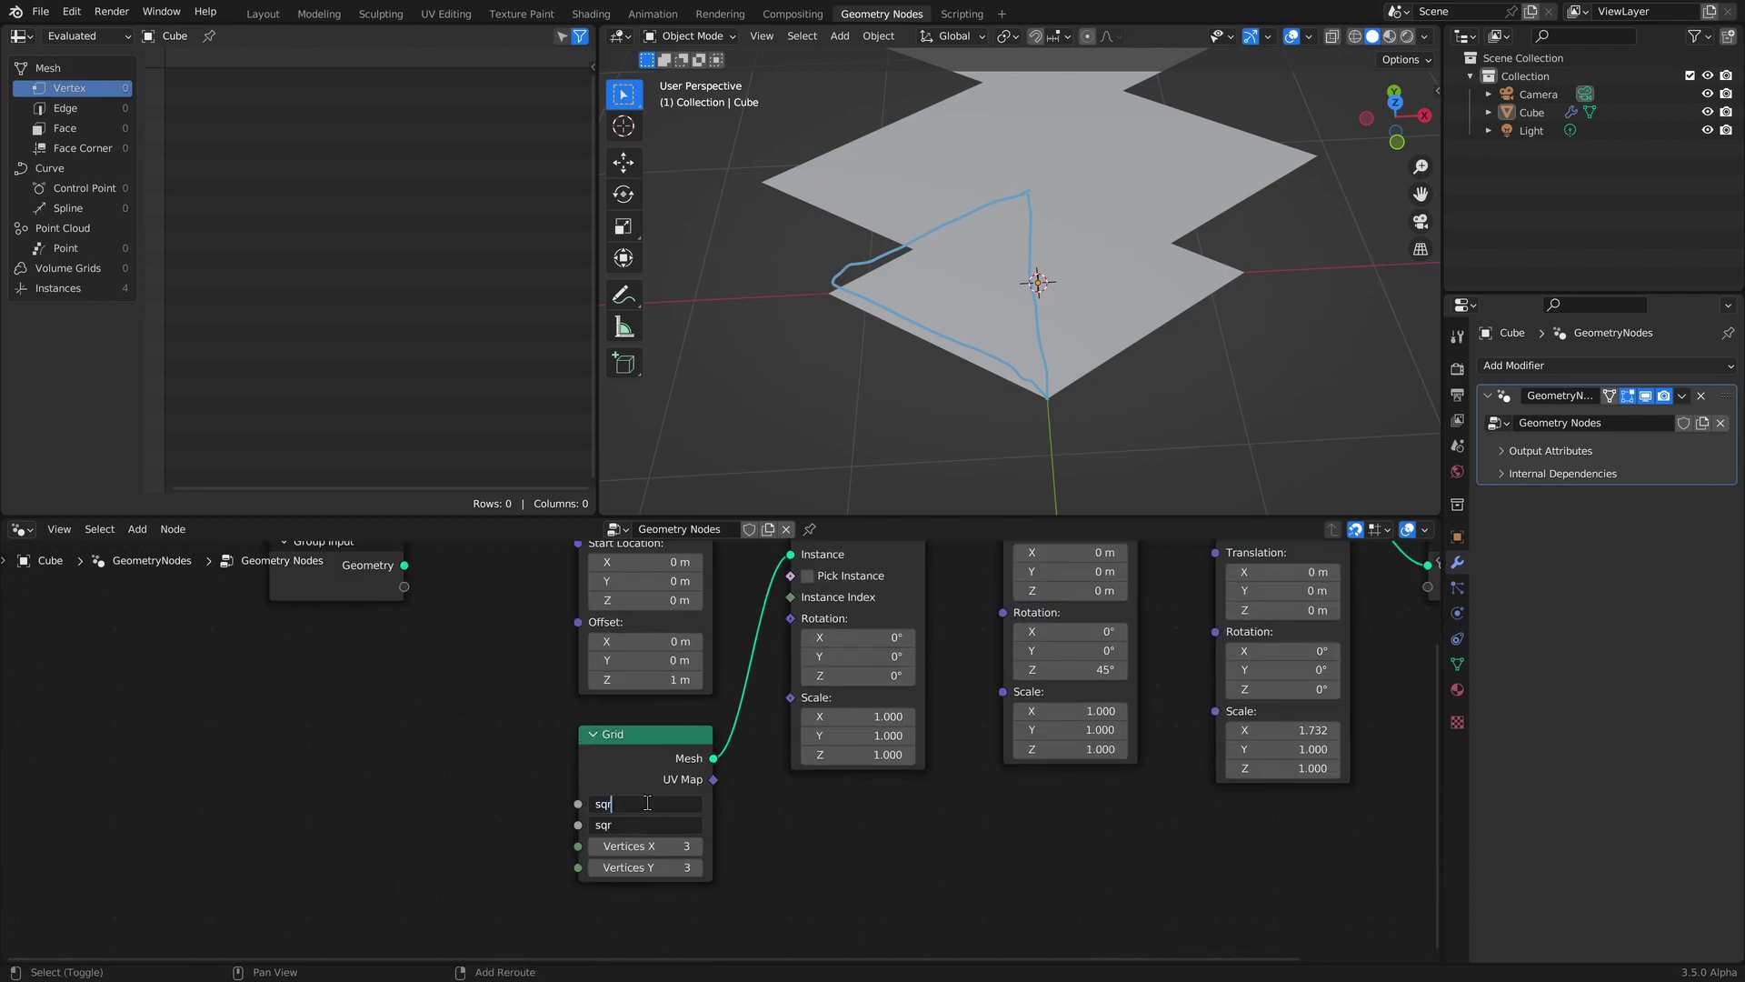
type(")")
key("Return")
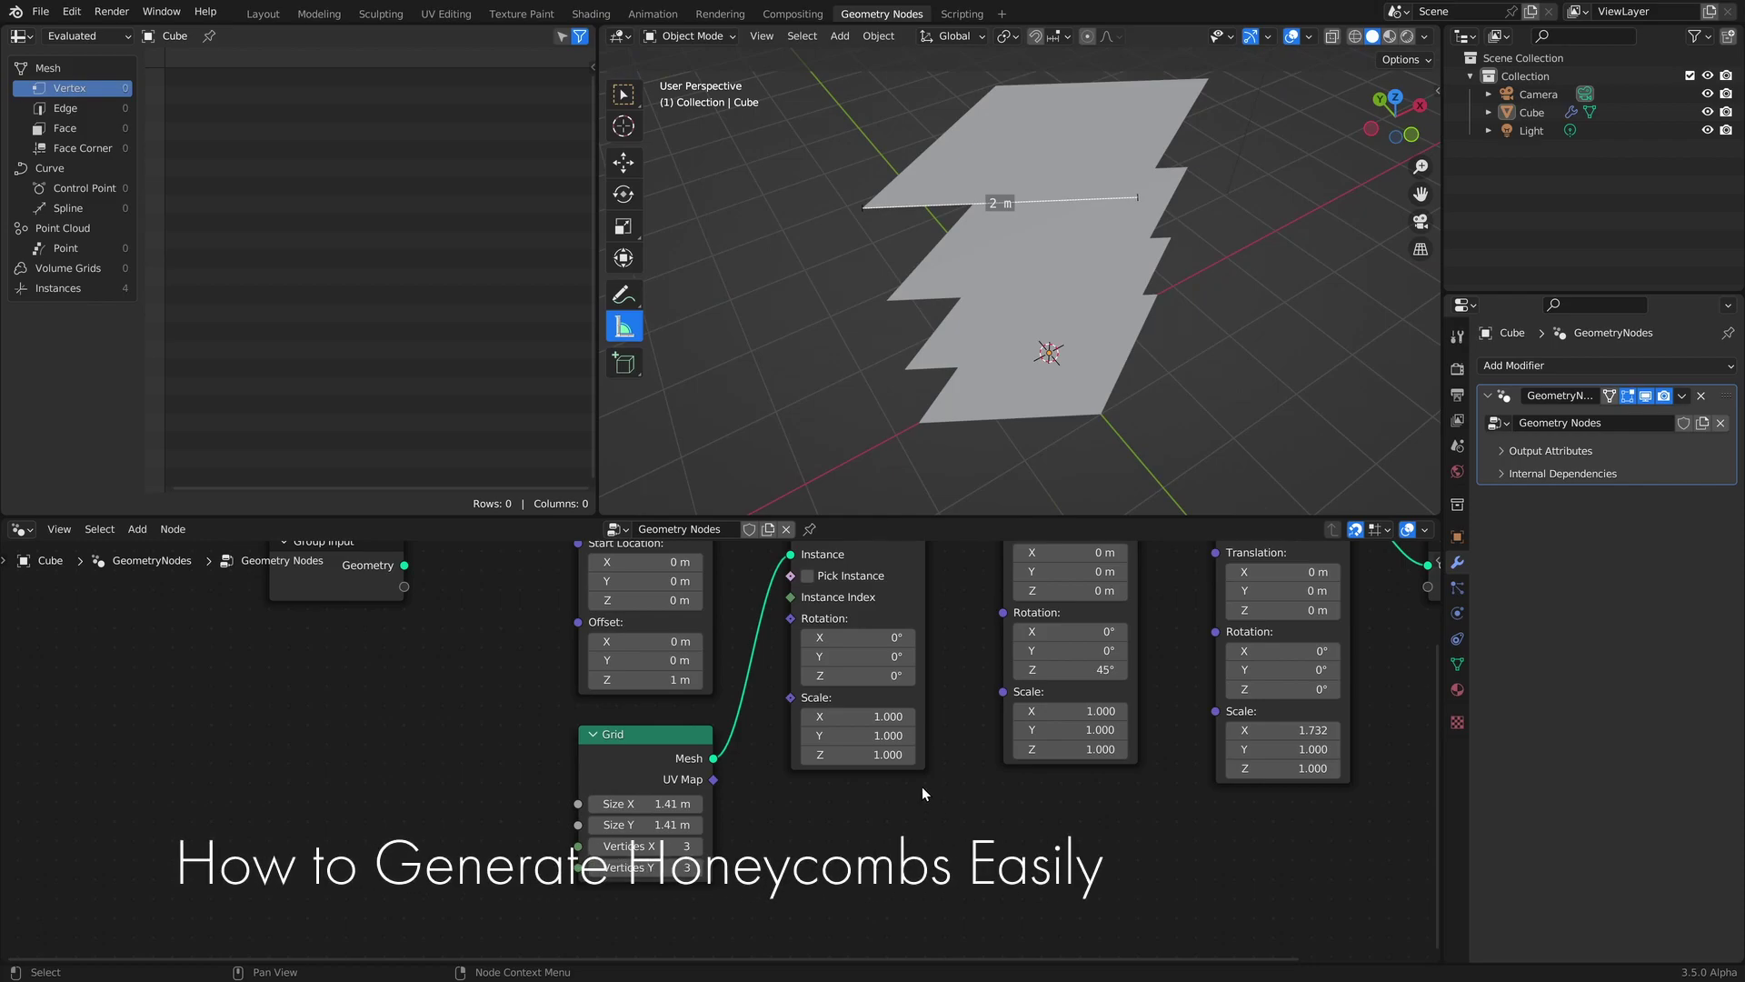
Set the Grid node's Vertices X and Vertices Y to 20.
middle_click_drag(790, 800, 775, 796)
left_click_drag(634, 841, 634, 863)
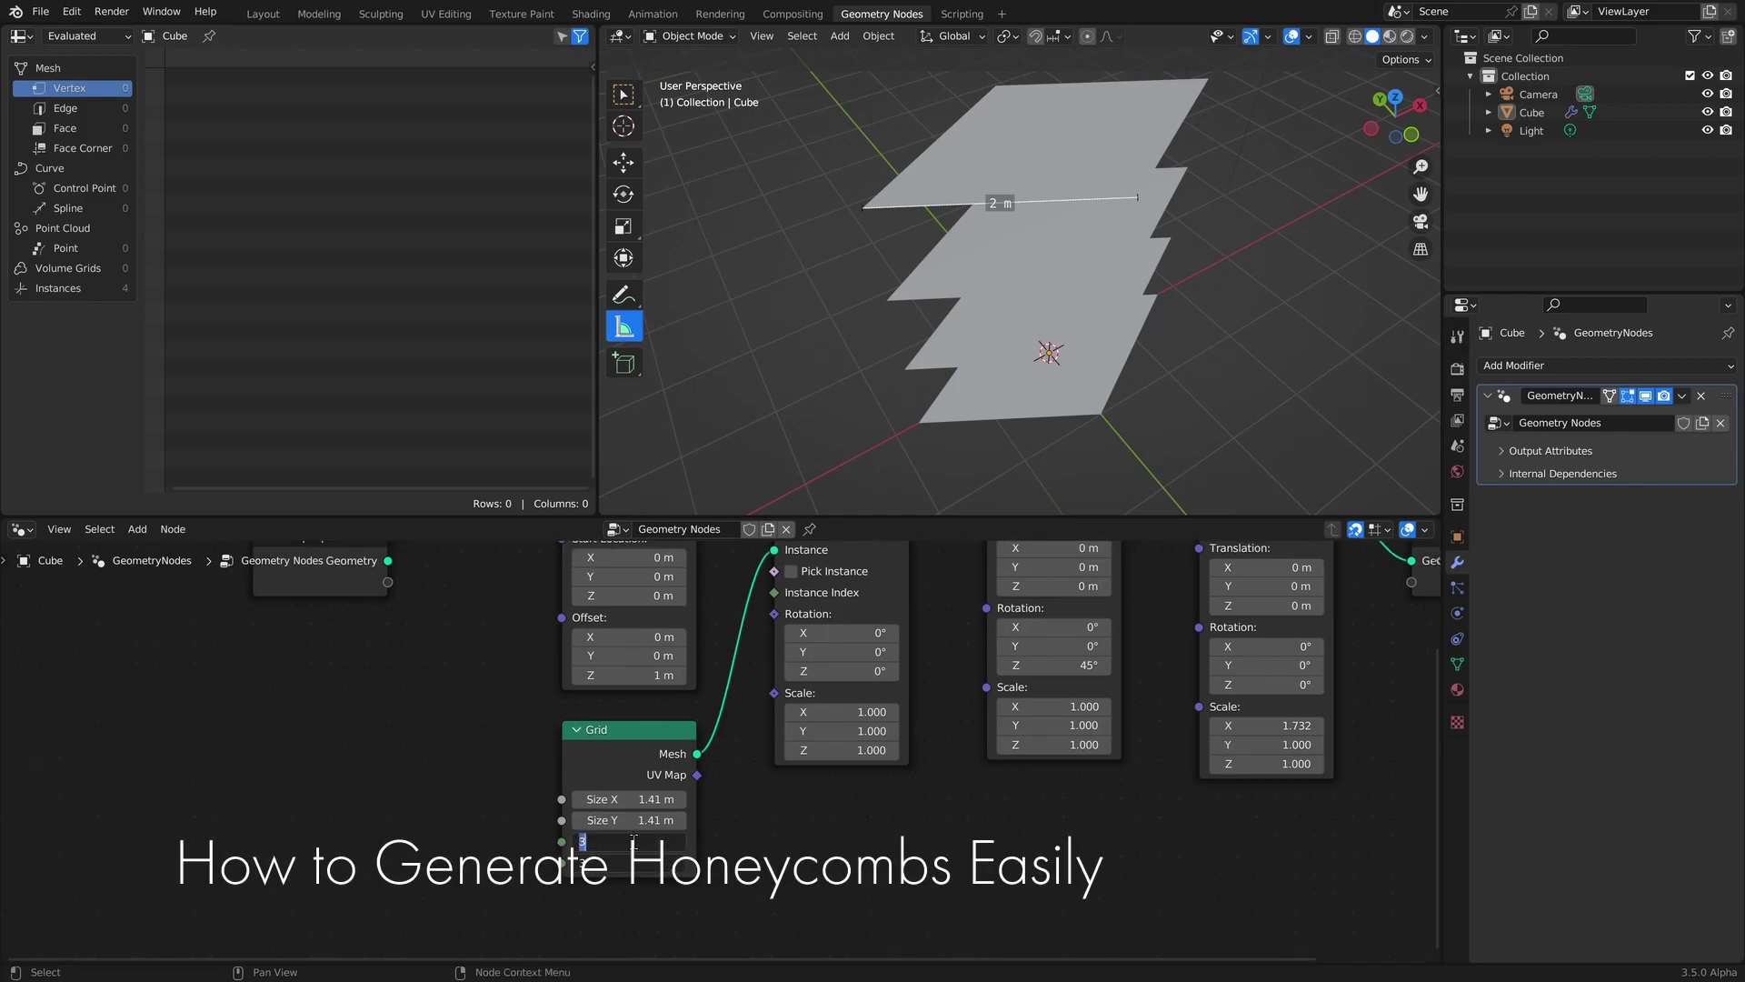
type("40")
key("Return")
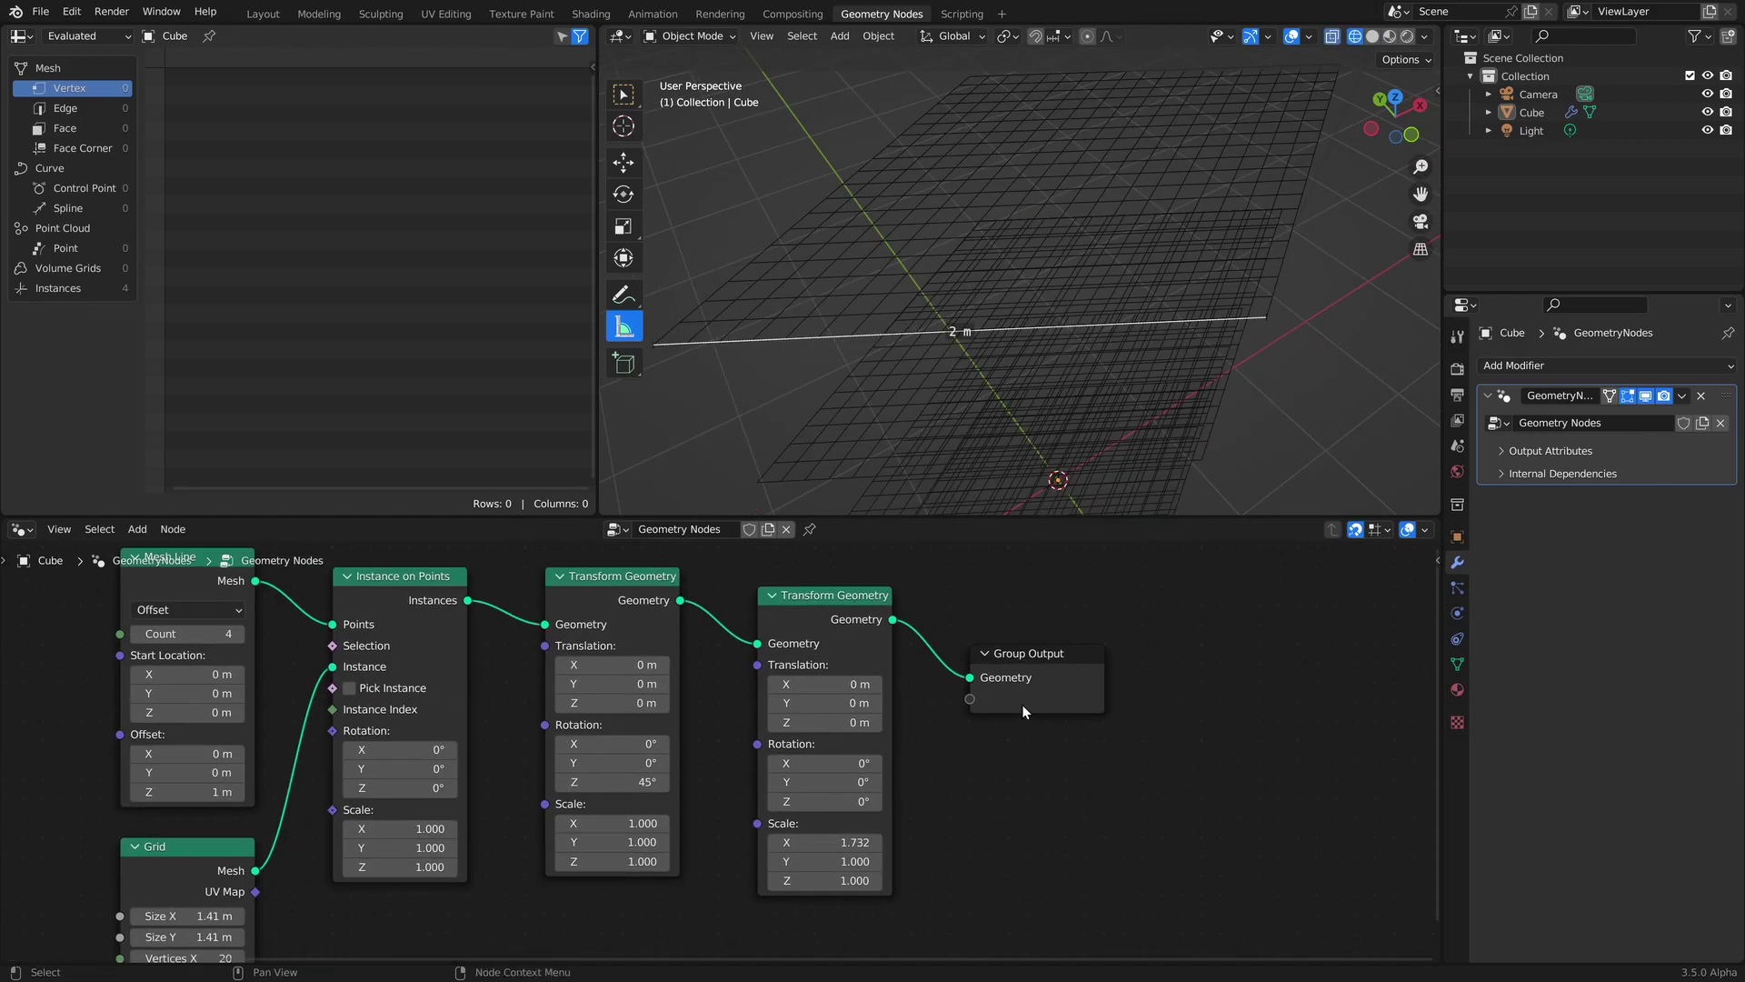
Insert a Triangulate node followed by a Dual Mesh node between the last Transform Geometry node and the Group Output.
left_click(1045, 691)
scroll(1023, 823, "right", 5)
key("shift+a")
type("d")
key("Return")
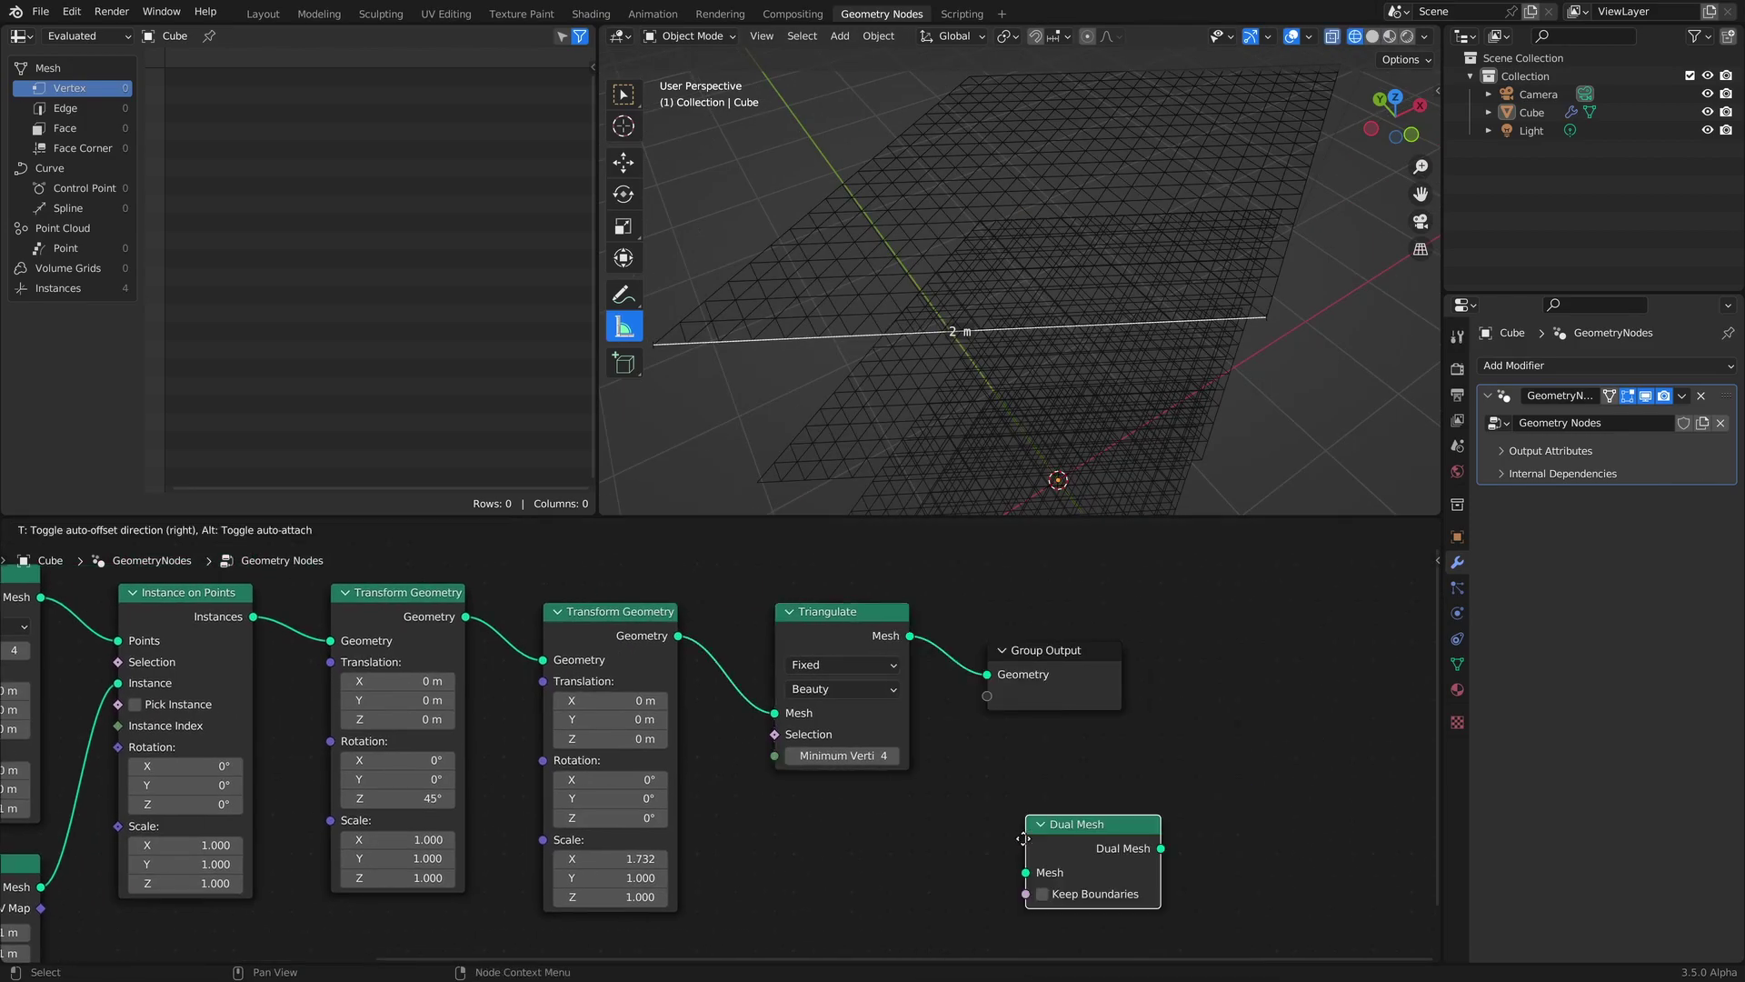
left_click(1018, 642)
middle_click_drag(1107, 302, 1046, 273)
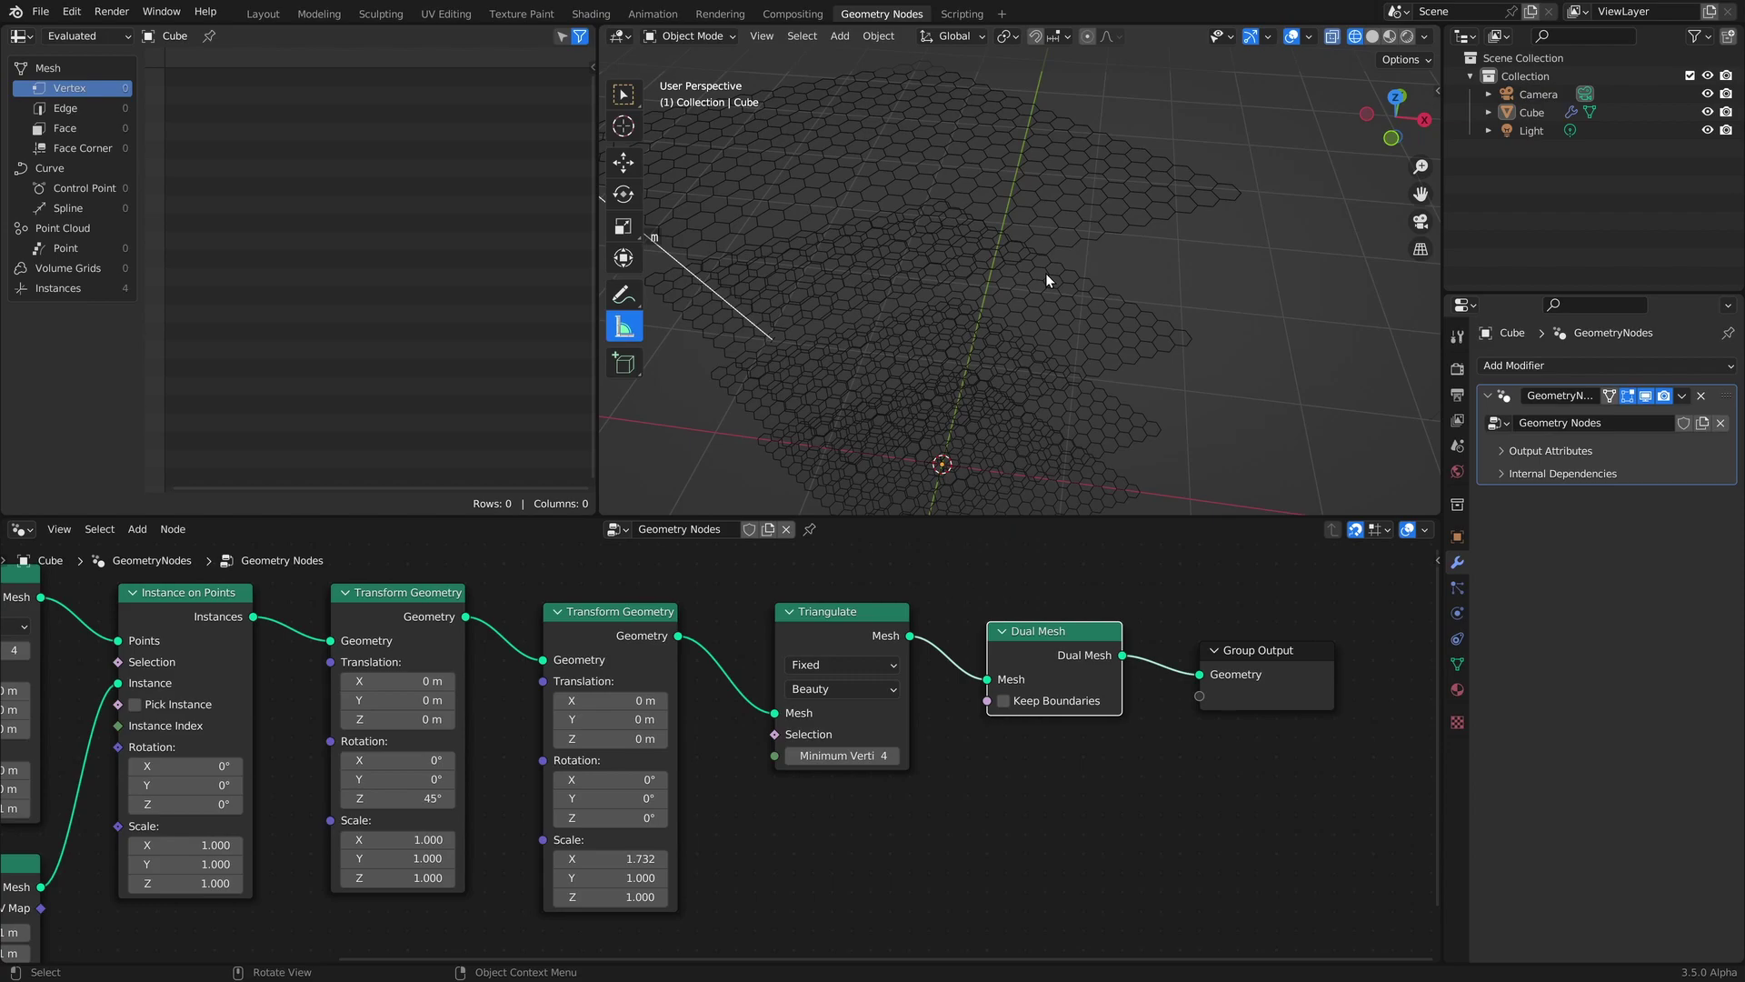
scroll(1045, 273, "down", 3)
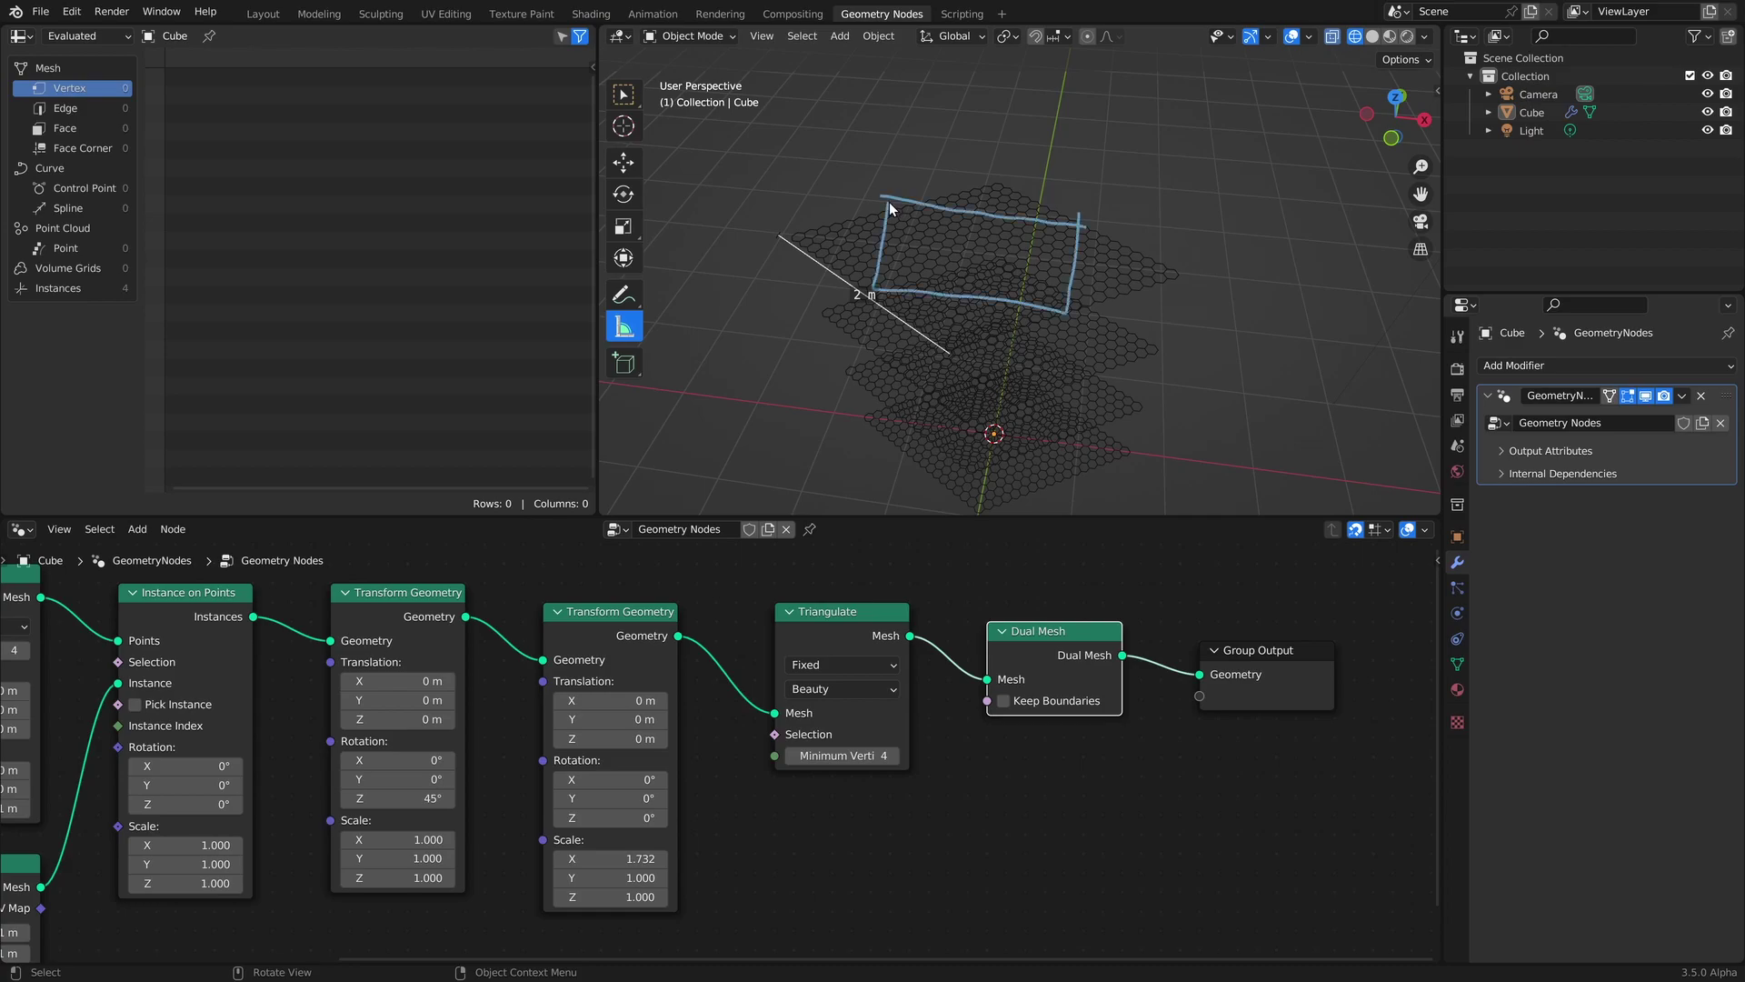
Detach the Dual Mesh and Triangulate nodes from the chain and set the Grid's X and Y vertices to 3.
left_click_drag(1031, 668, 1031, 784, "alt")
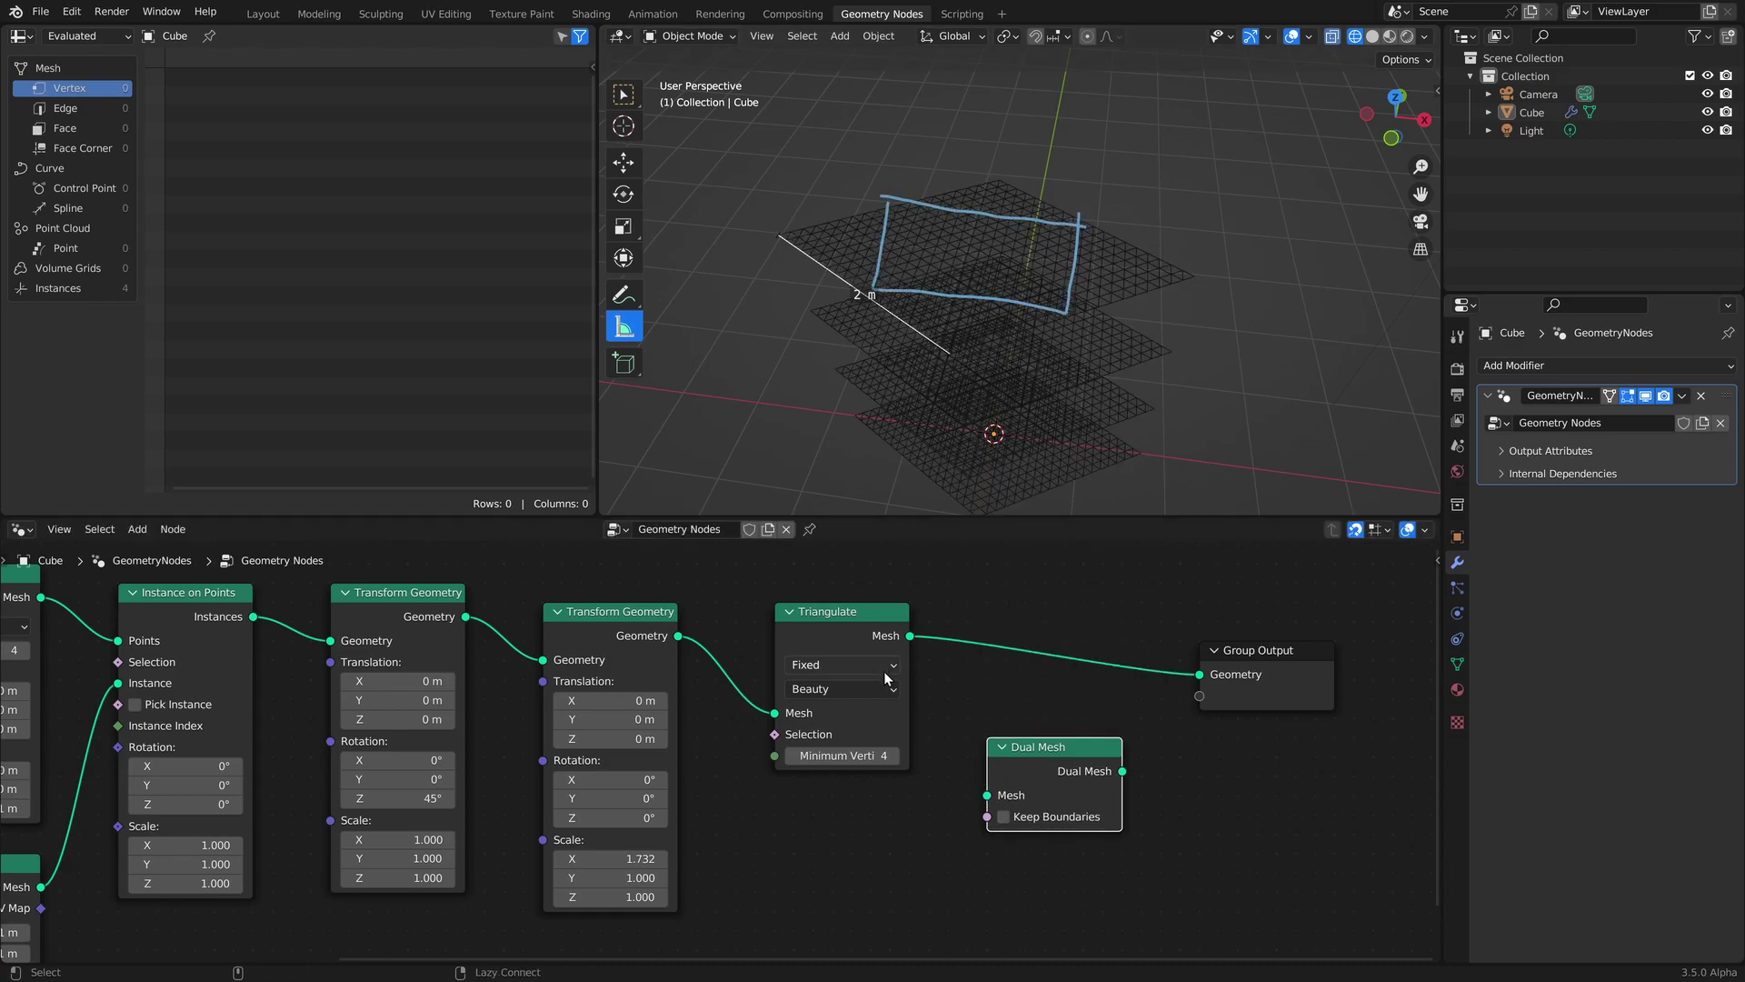
left_click_drag(841, 637, 859, 772, "alt")
middle_click_drag(237, 820, 642, 728, "shift")
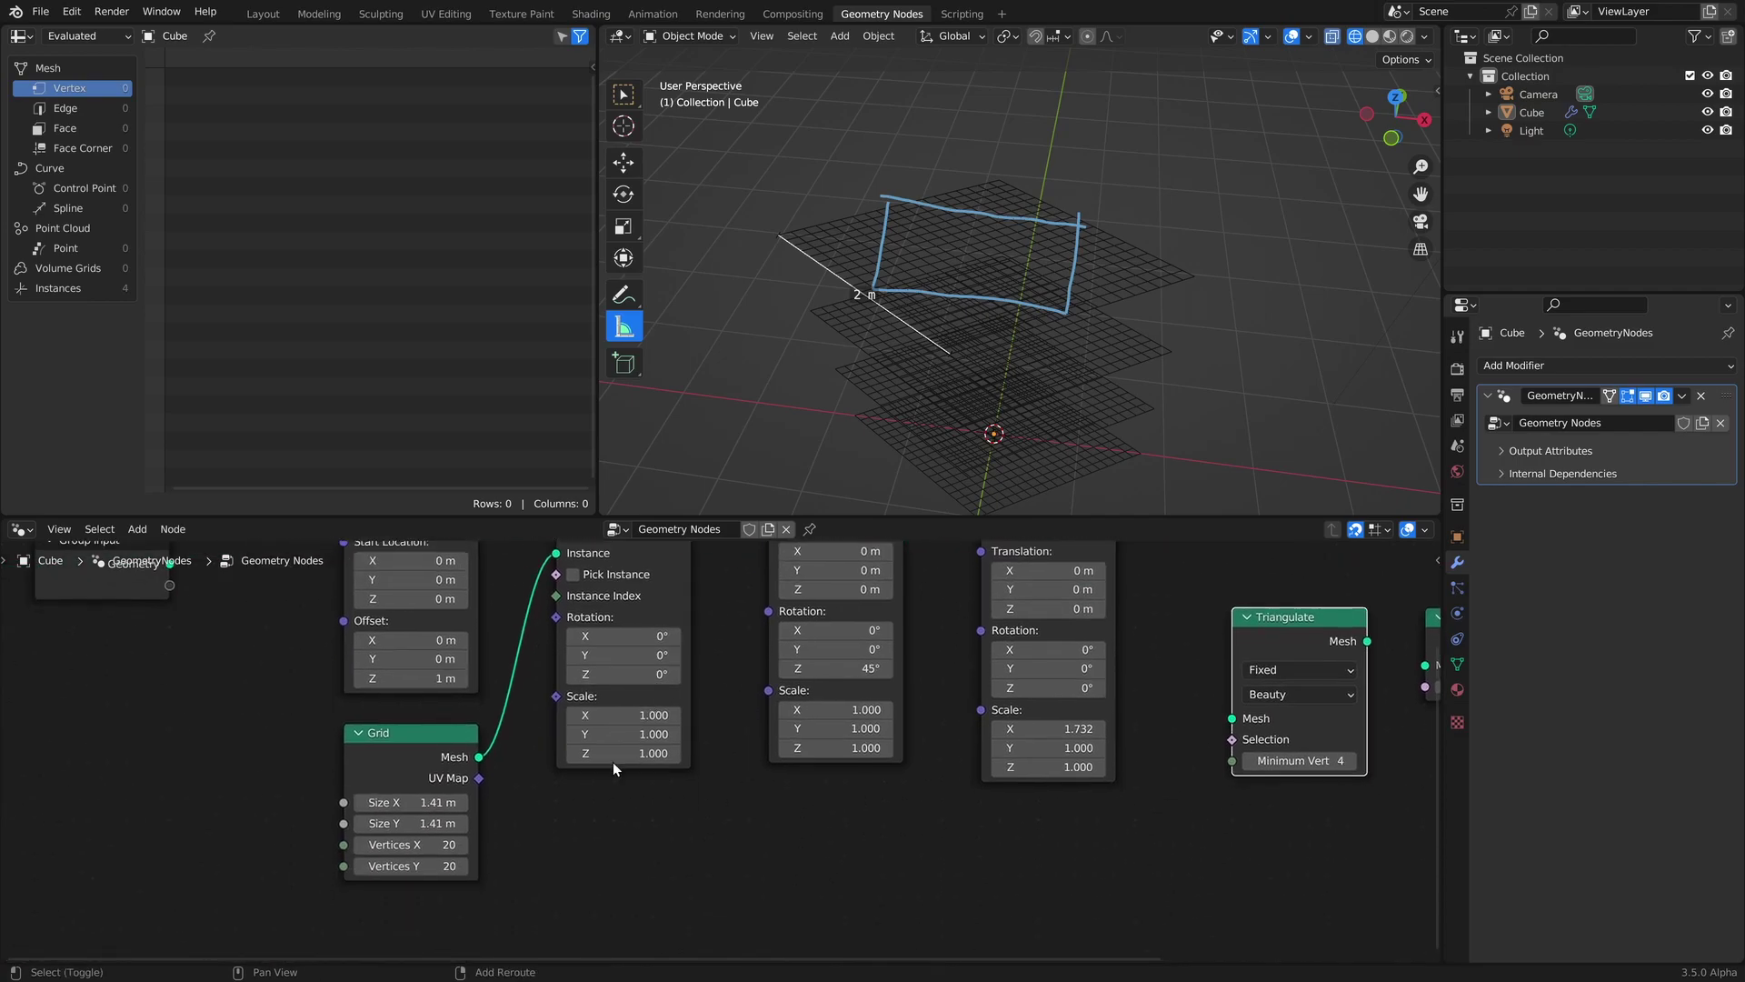
left_click_drag(415, 845, 415, 866)
type("3")
key("Return")
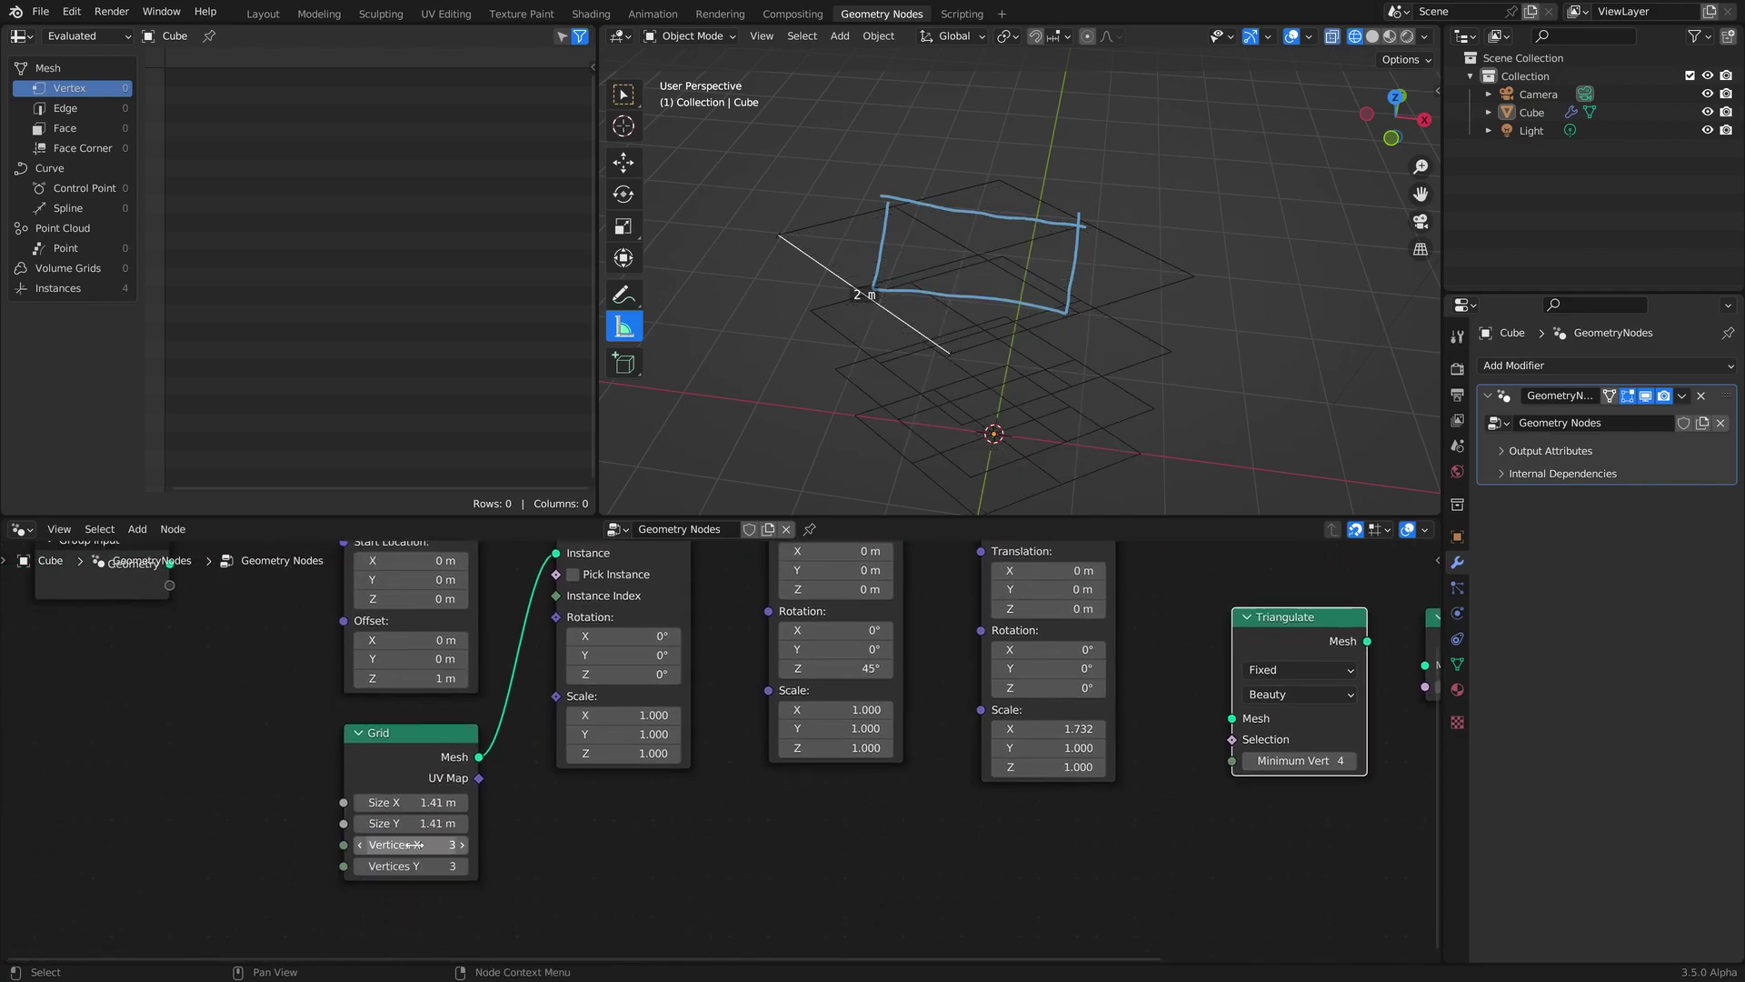
Delete the detached Triangulate and Dual Mesh nodes.
middle_click_drag(909, 740, 682, 798)
left_click_drag(1033, 892, 1362, 693)
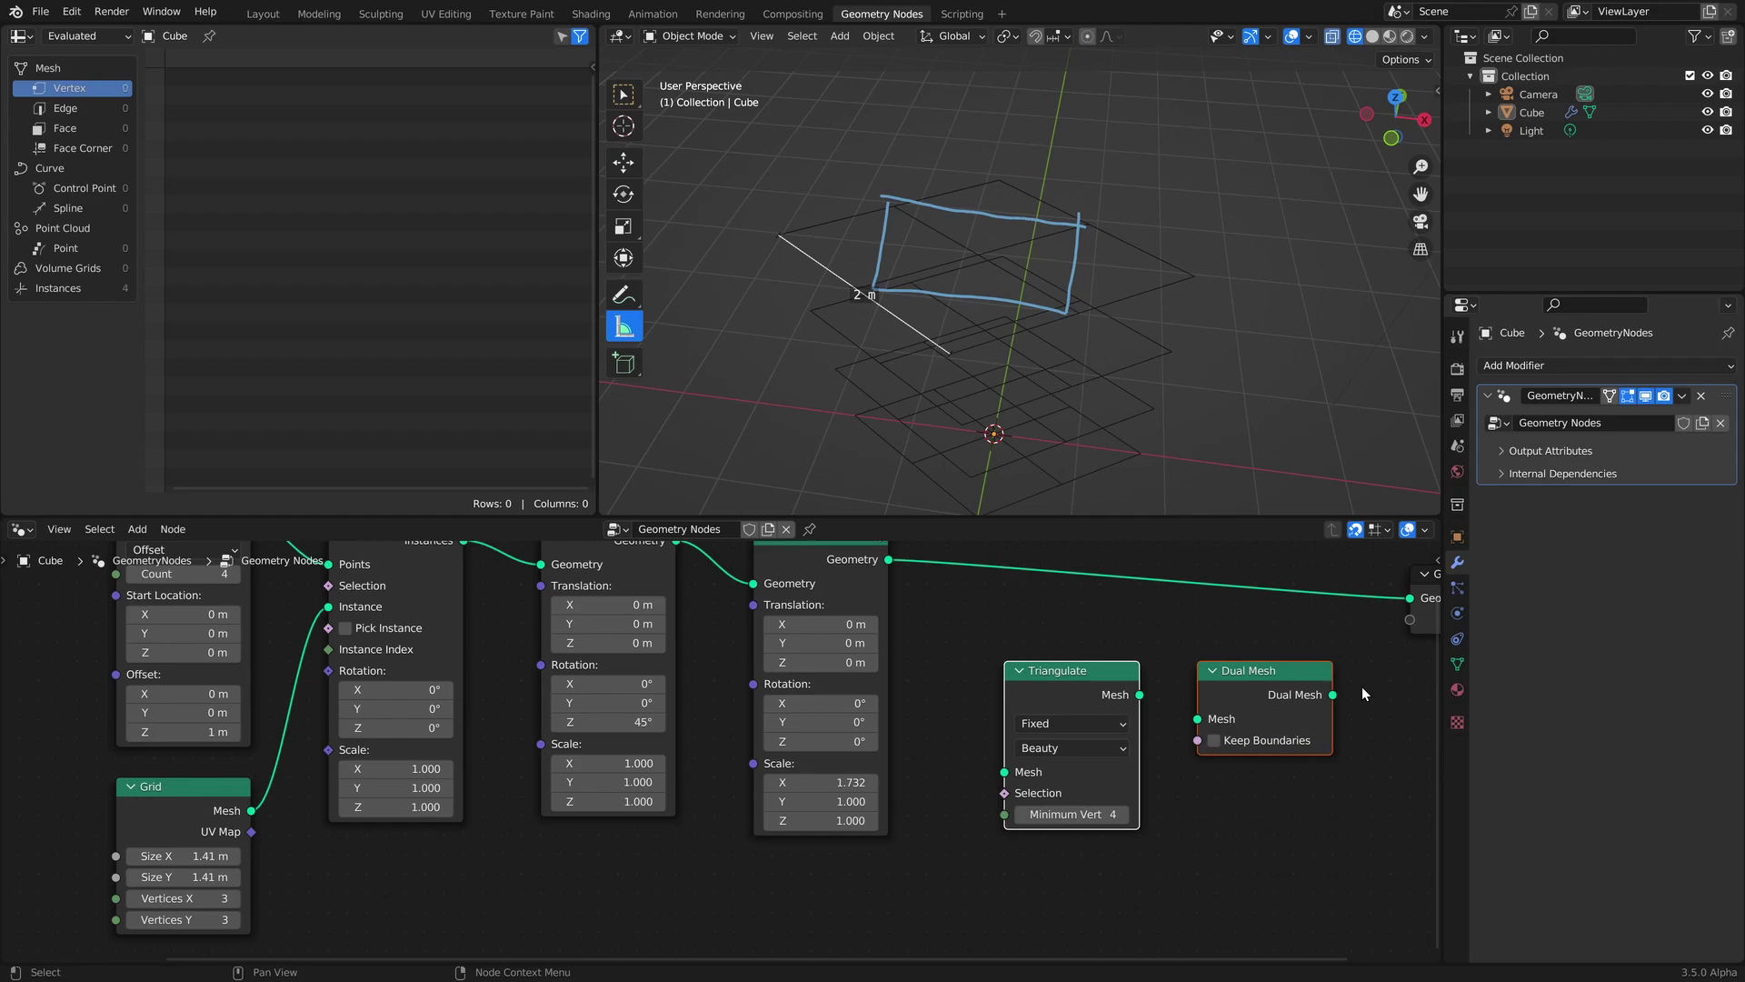
key("Delete")
Insert a Separate Geometry node between the last Transform Geometry and the Group Output, with its domain set to Instance.
key("Home")
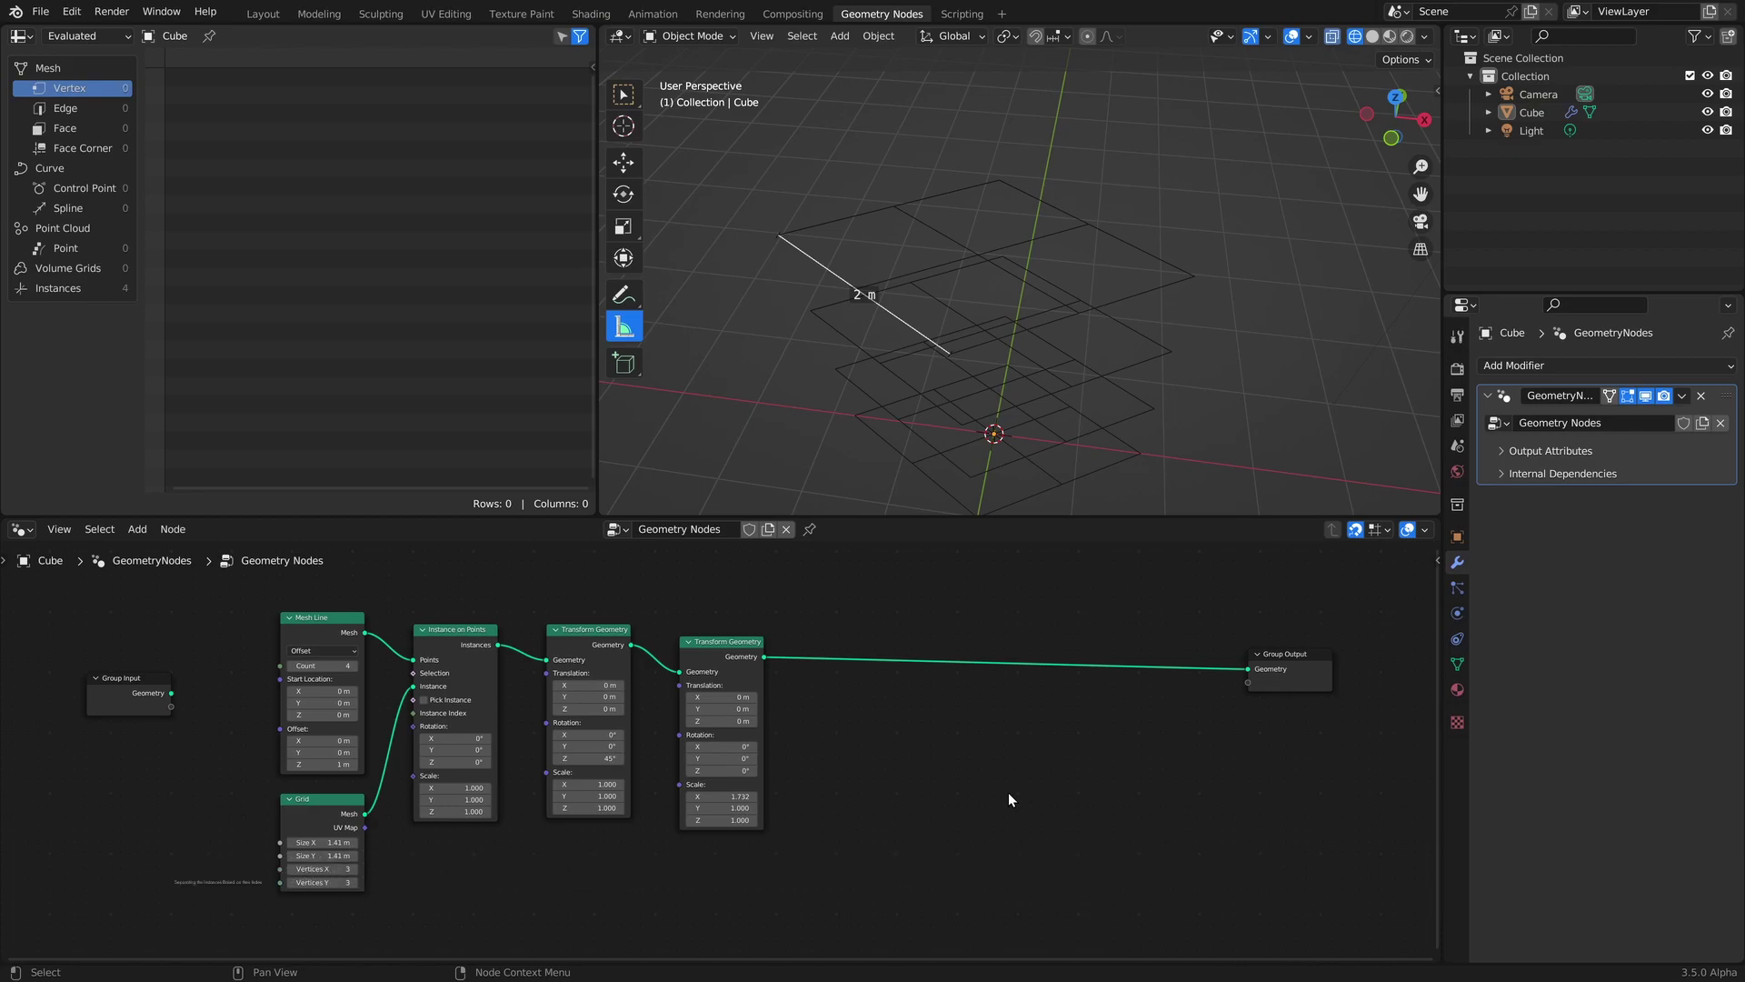
key("shift+a")
type("sg")
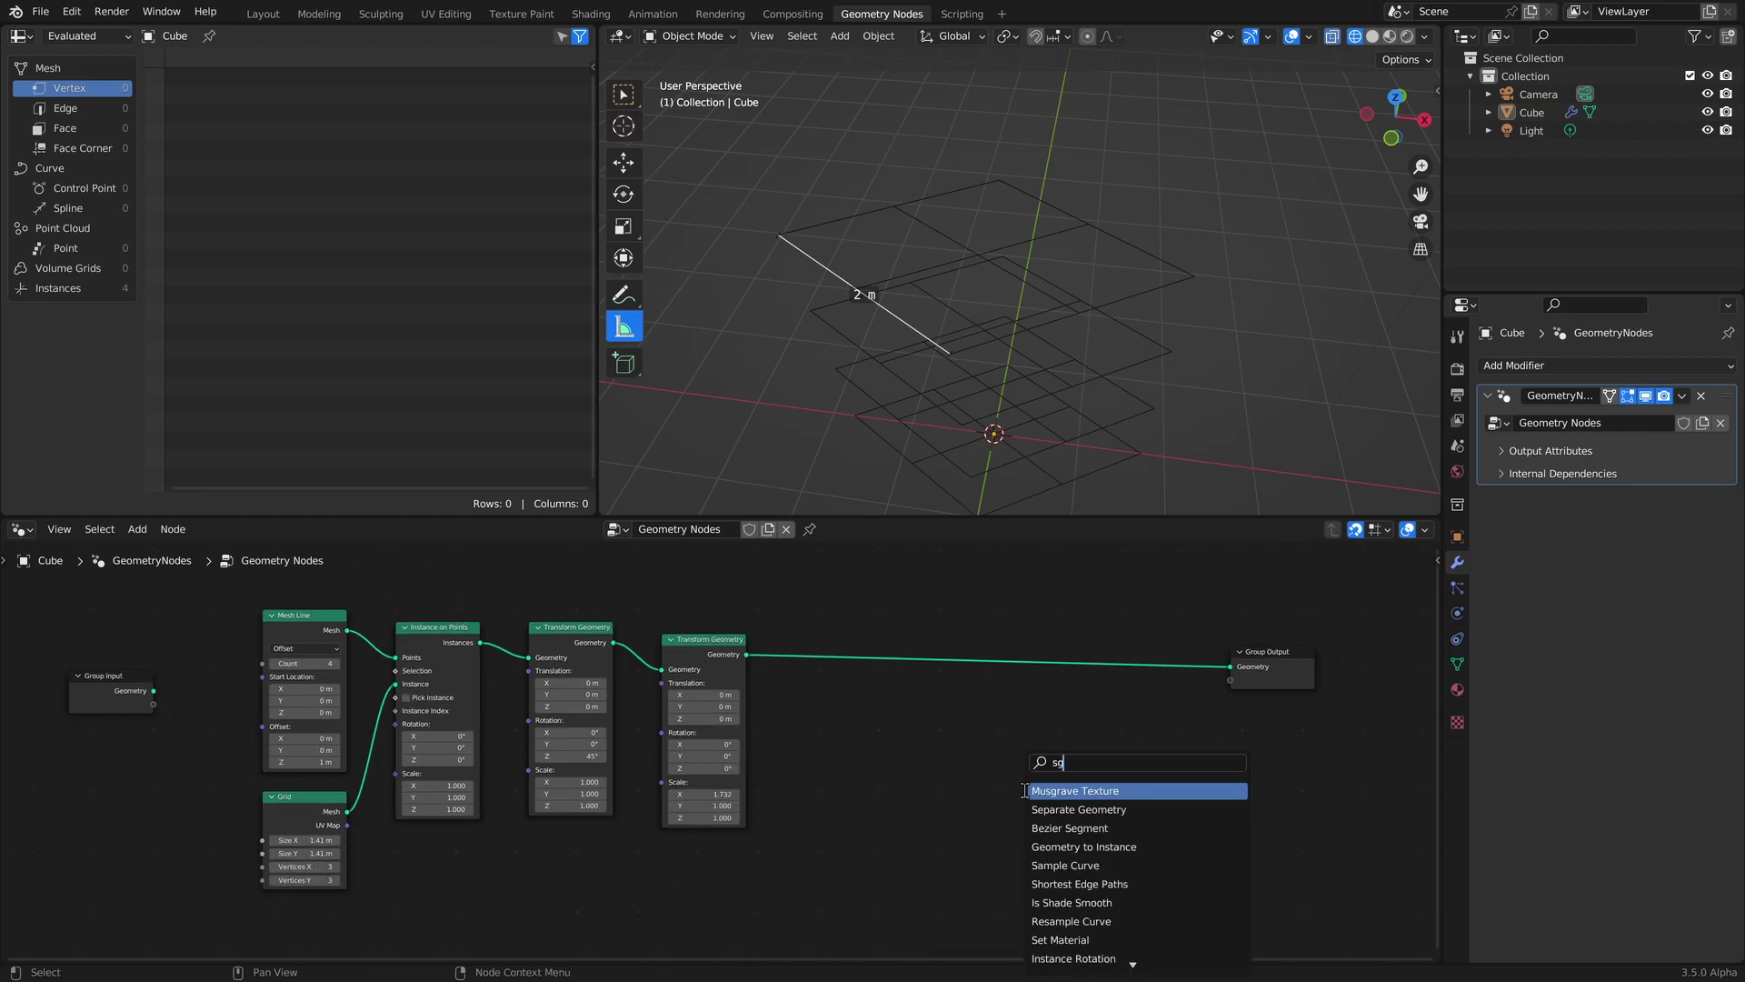
left_click(1027, 809)
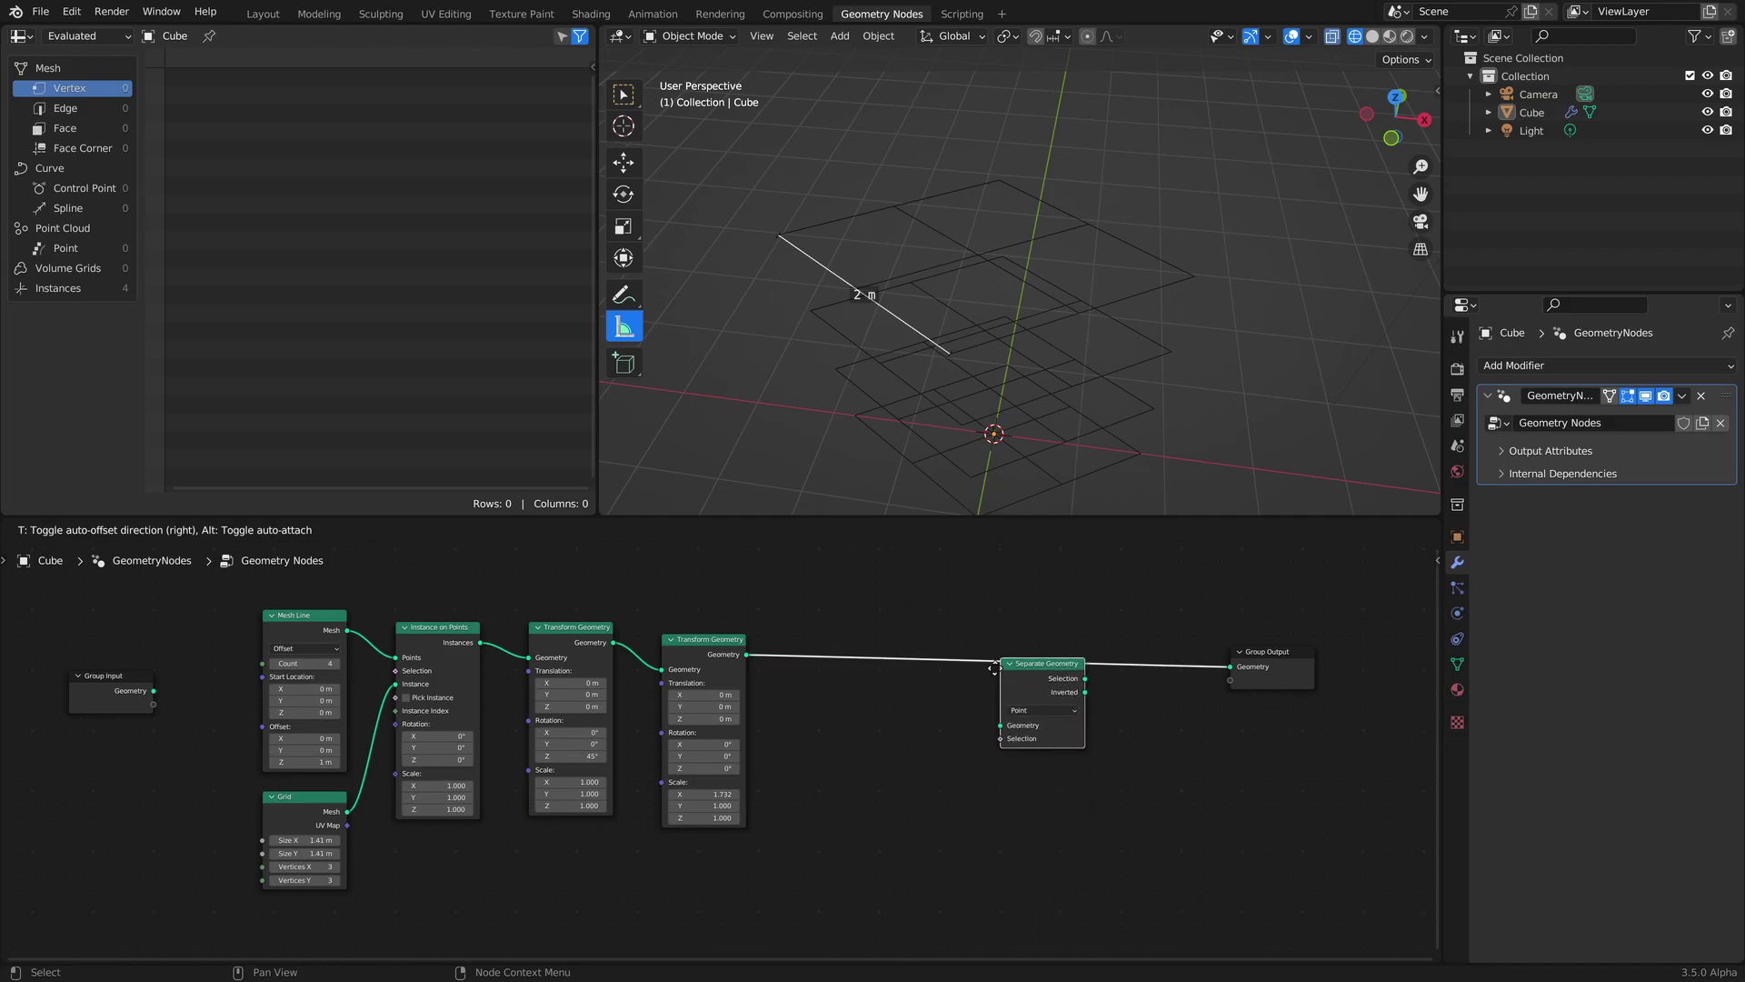
left_click(1059, 650)
scroll(1136, 695, "up", 3)
middle_click_drag(1395, 643, 887, 705)
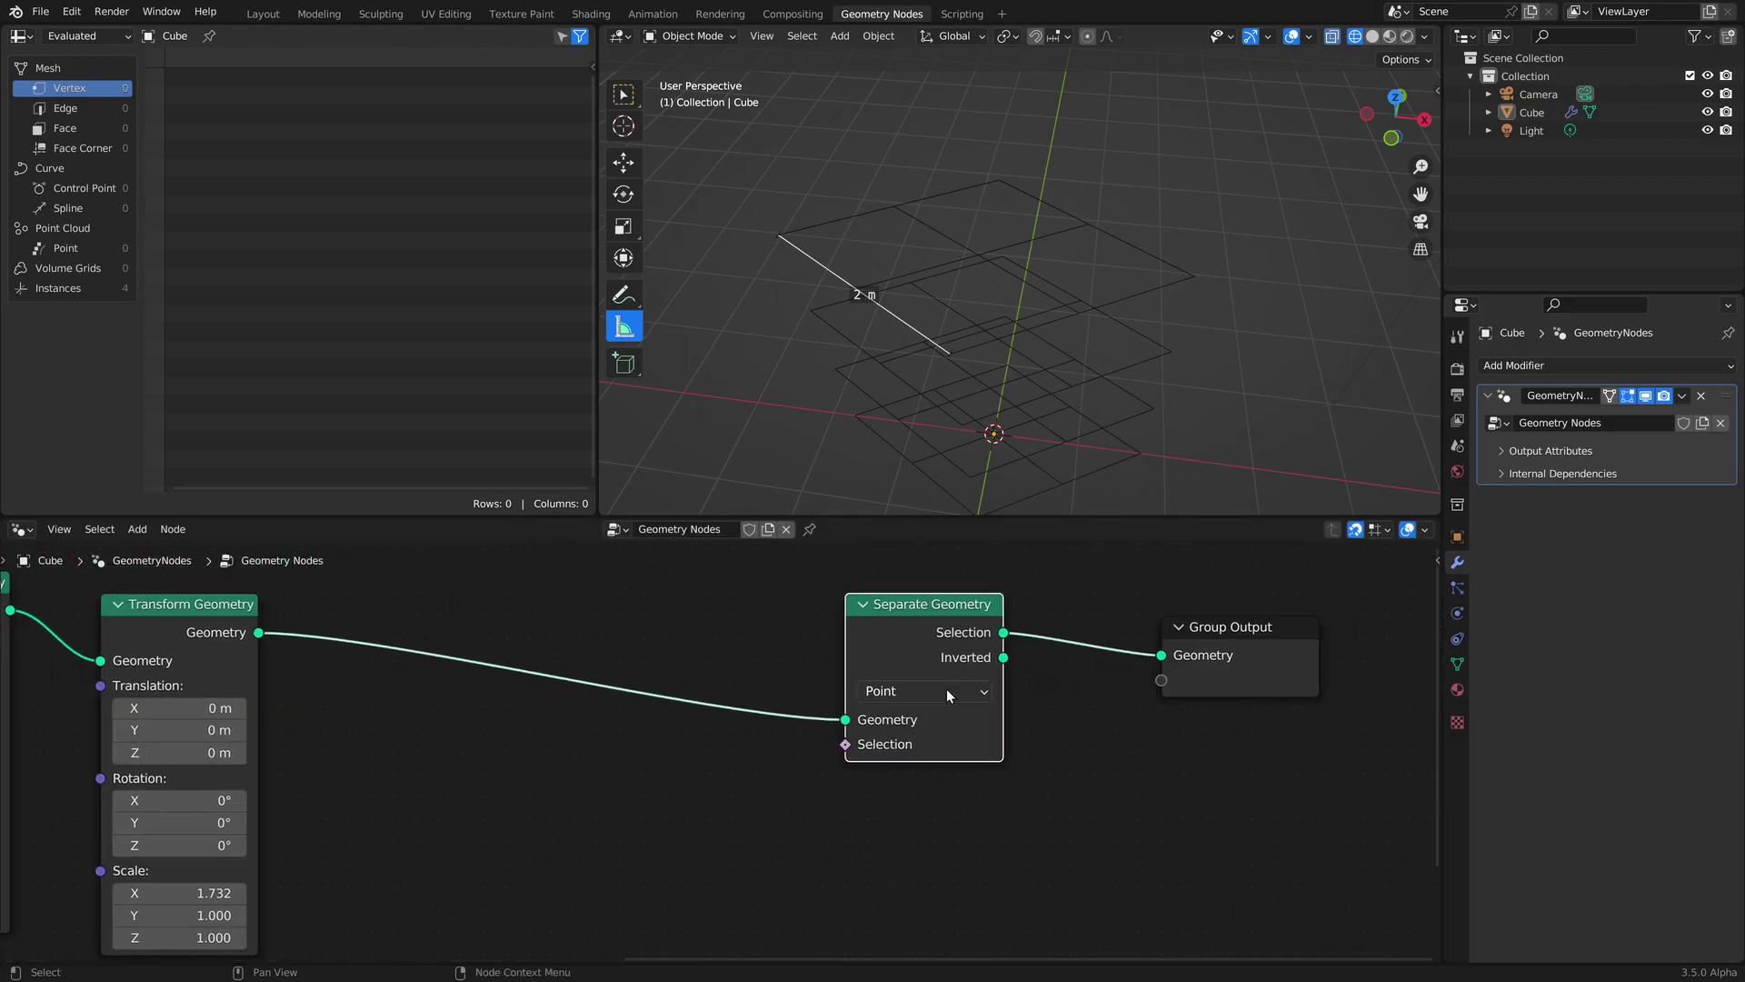
scroll(918, 698, "up", 3)
left_click(980, 677)
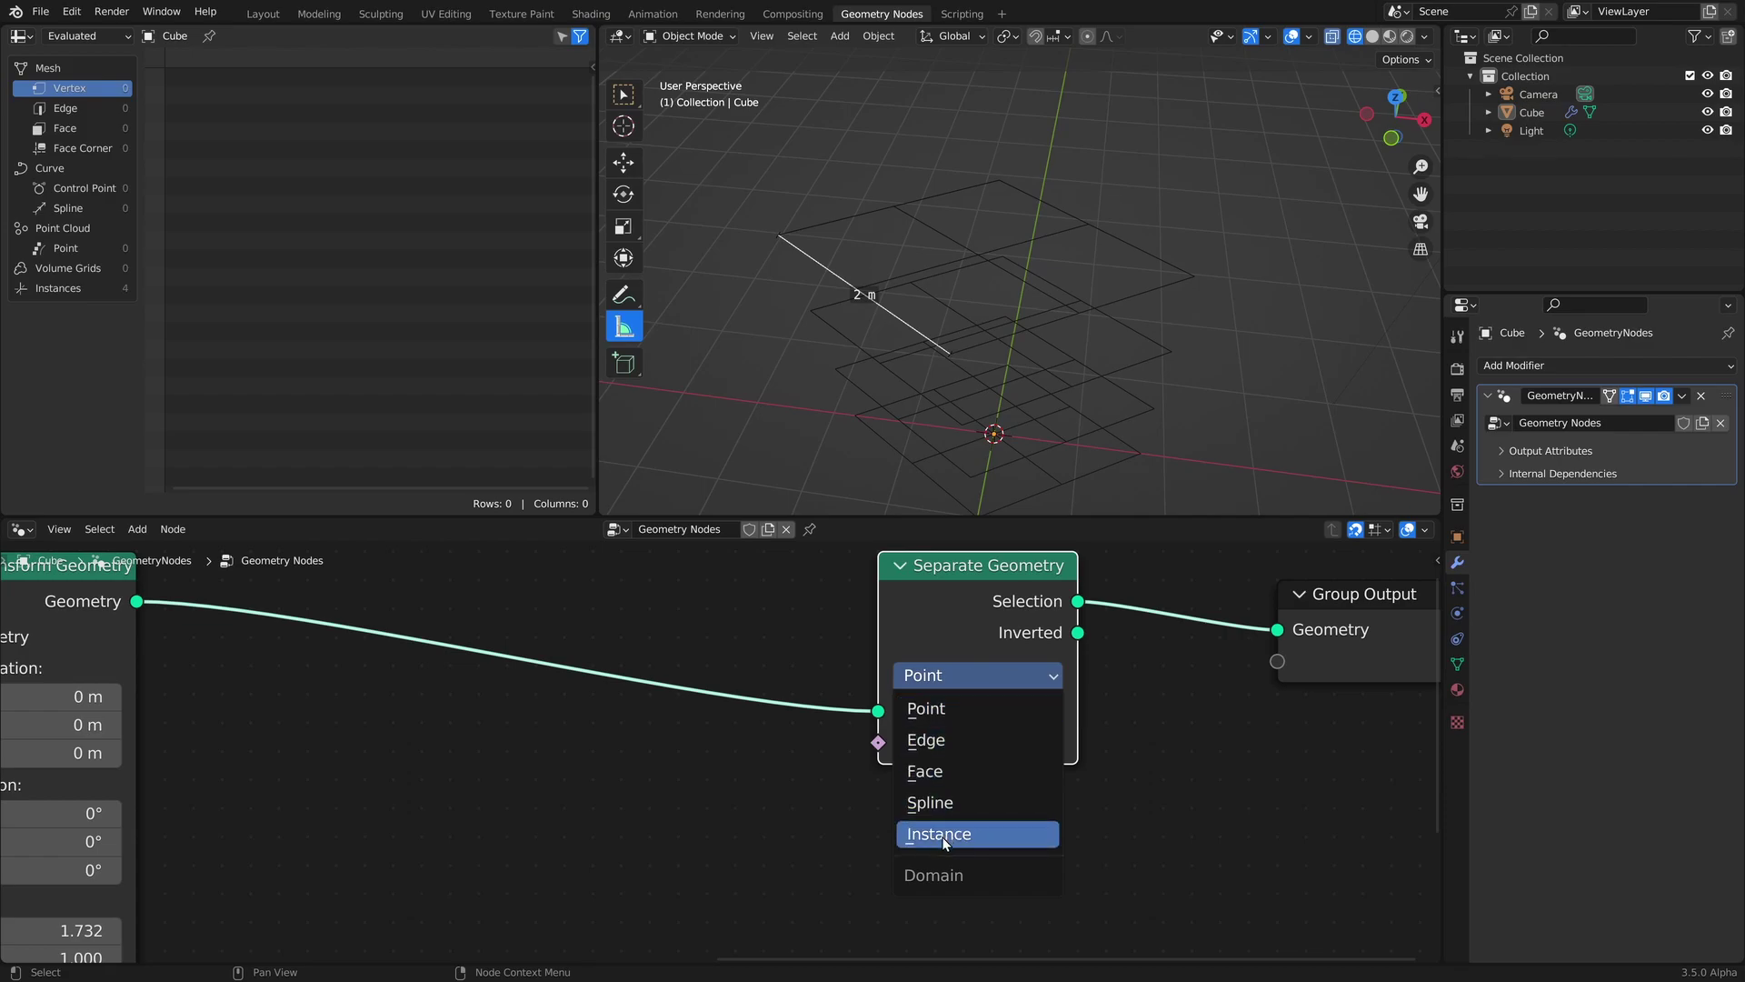
left_click(965, 833)
Add an Index node and a Greater Than comparison node near the Separate Geometry node.
key("shift+a")
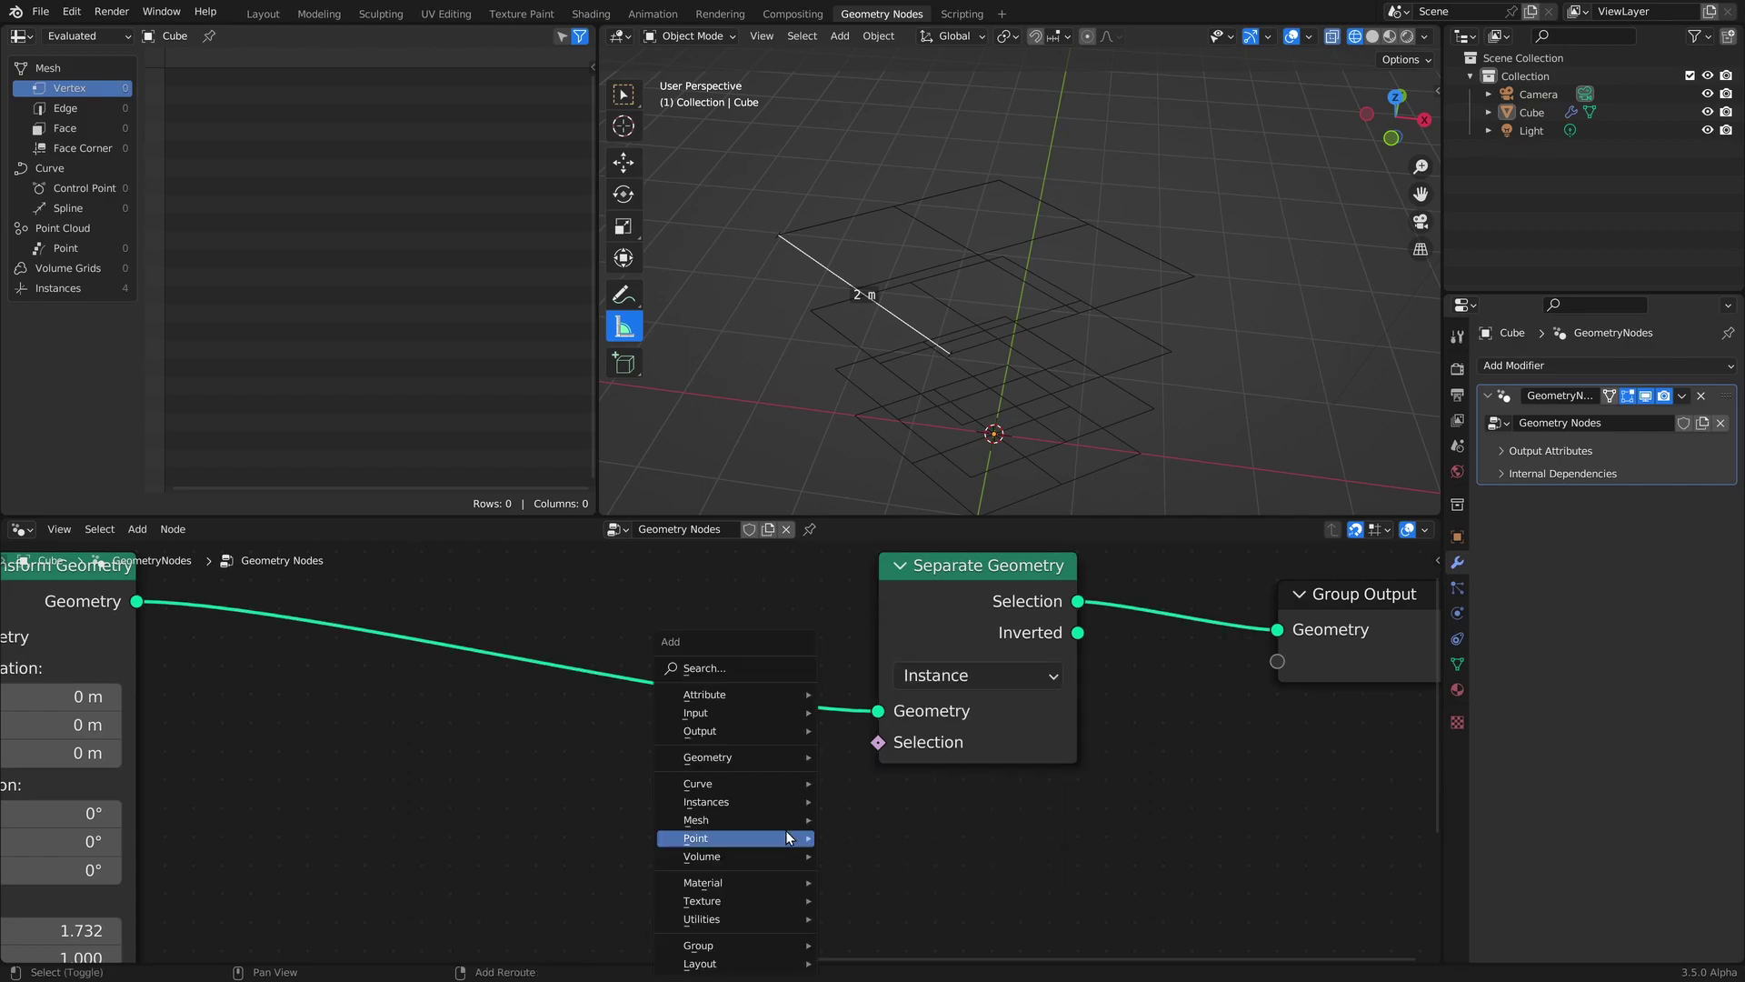
type("ind")
key("Return")
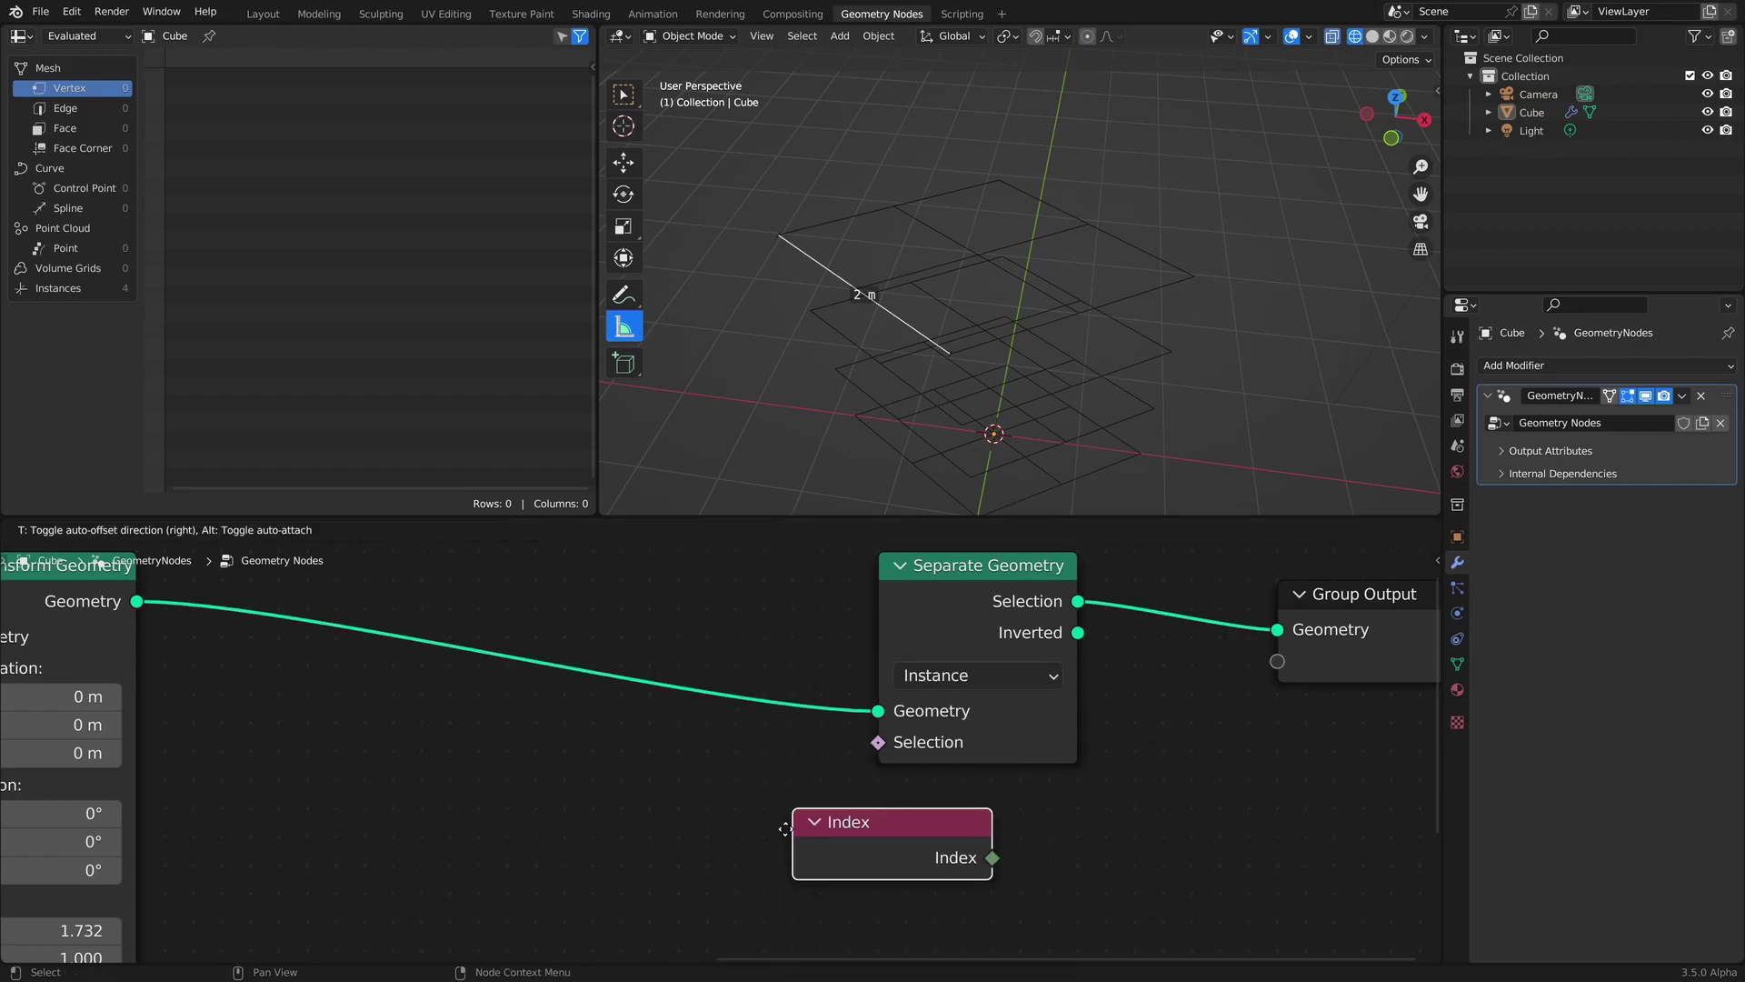
left_click(604, 864)
key("shift+a")
type("grea")
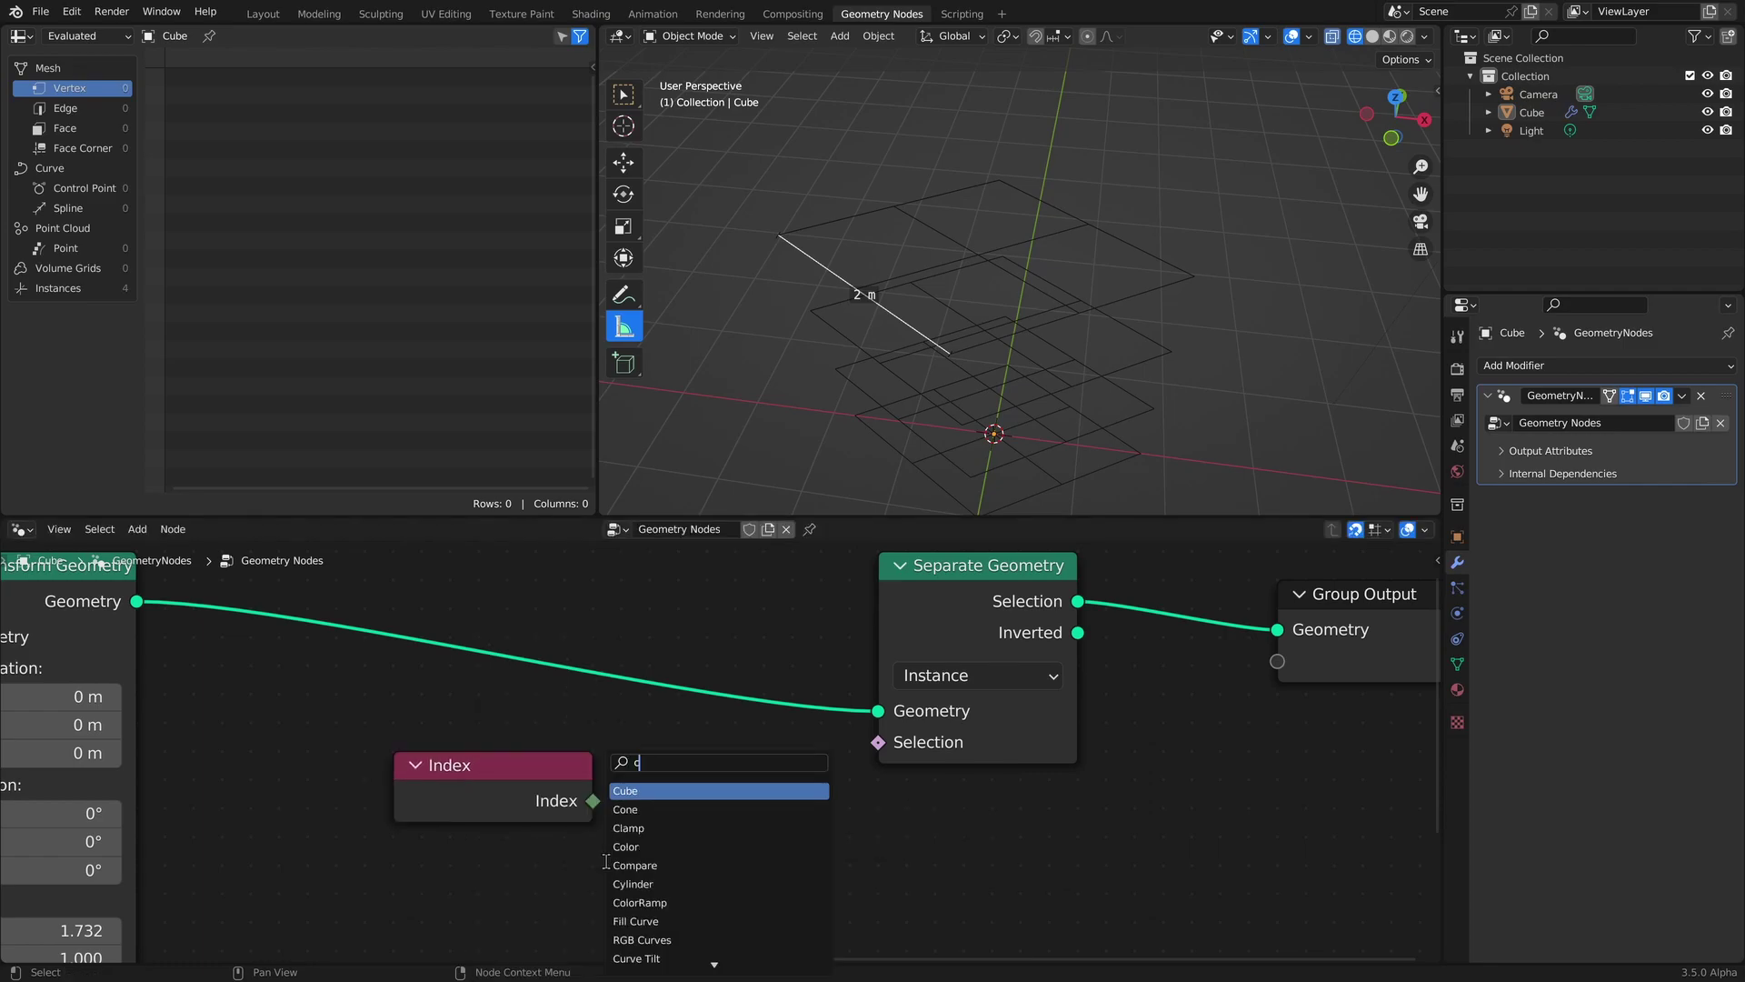
key("Return")
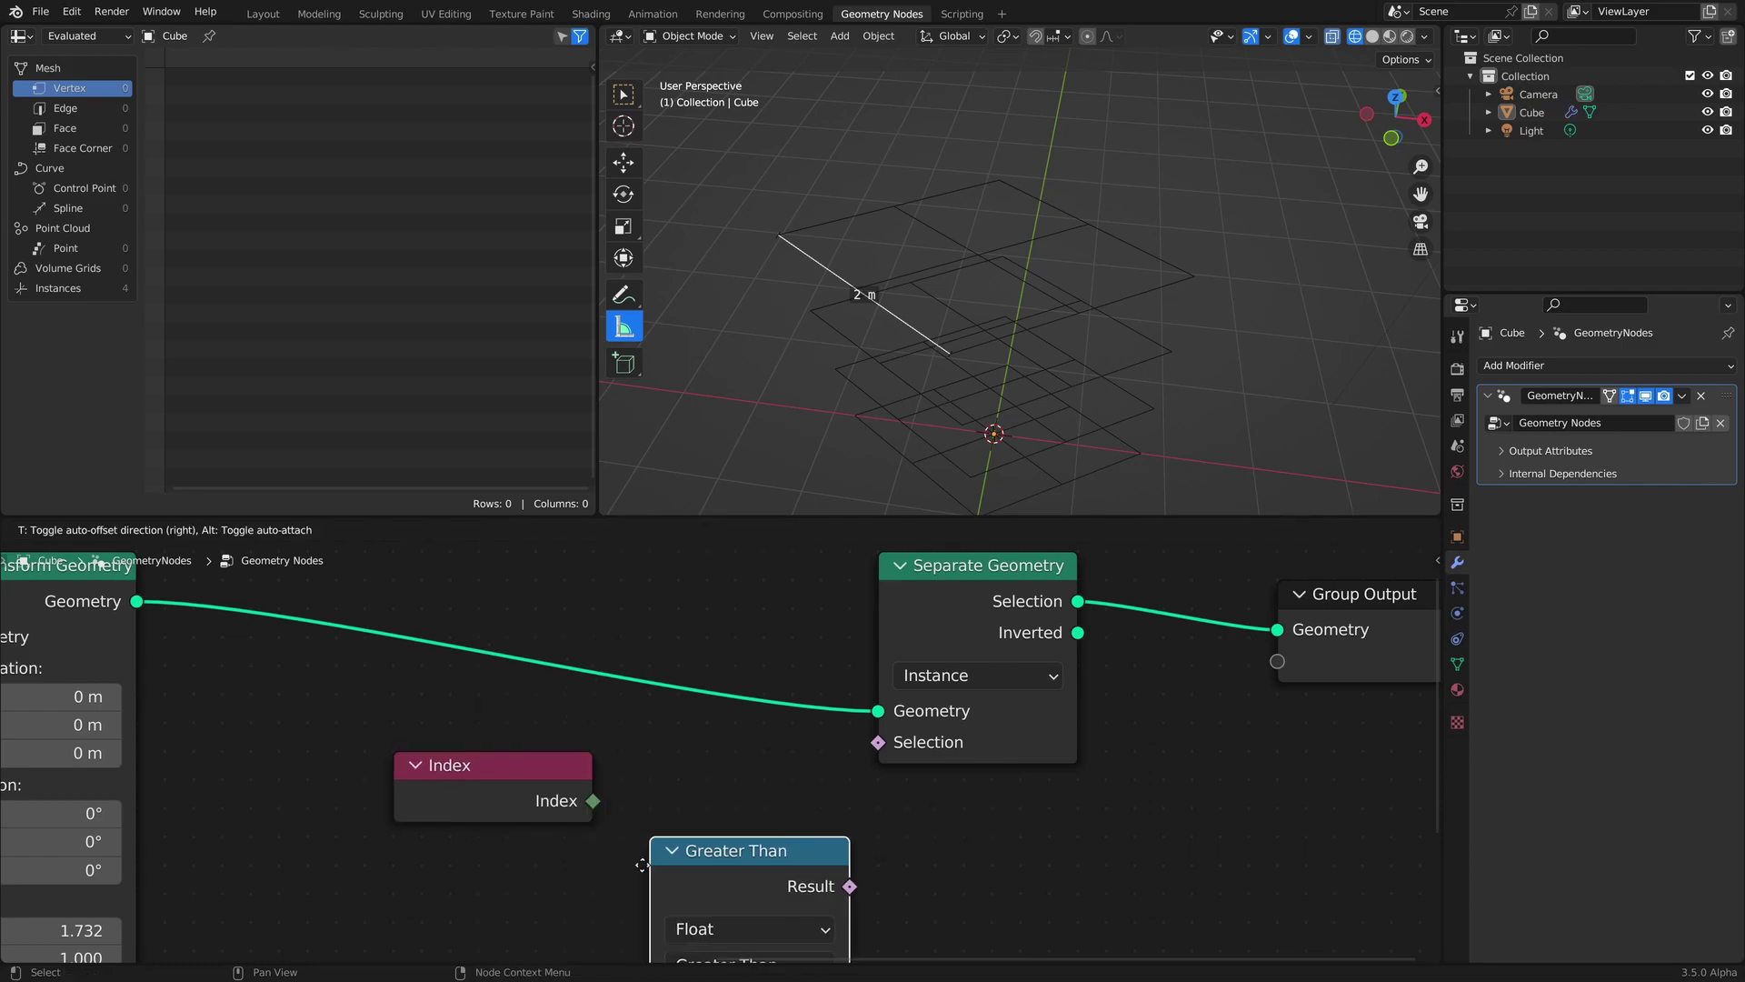
left_click(664, 860)
Set the comparison node's type to Integer, its operation to Equal and its B value to 3.
middle_click_drag(830, 806, 848, 672)
scroll(851, 668, "down", 1)
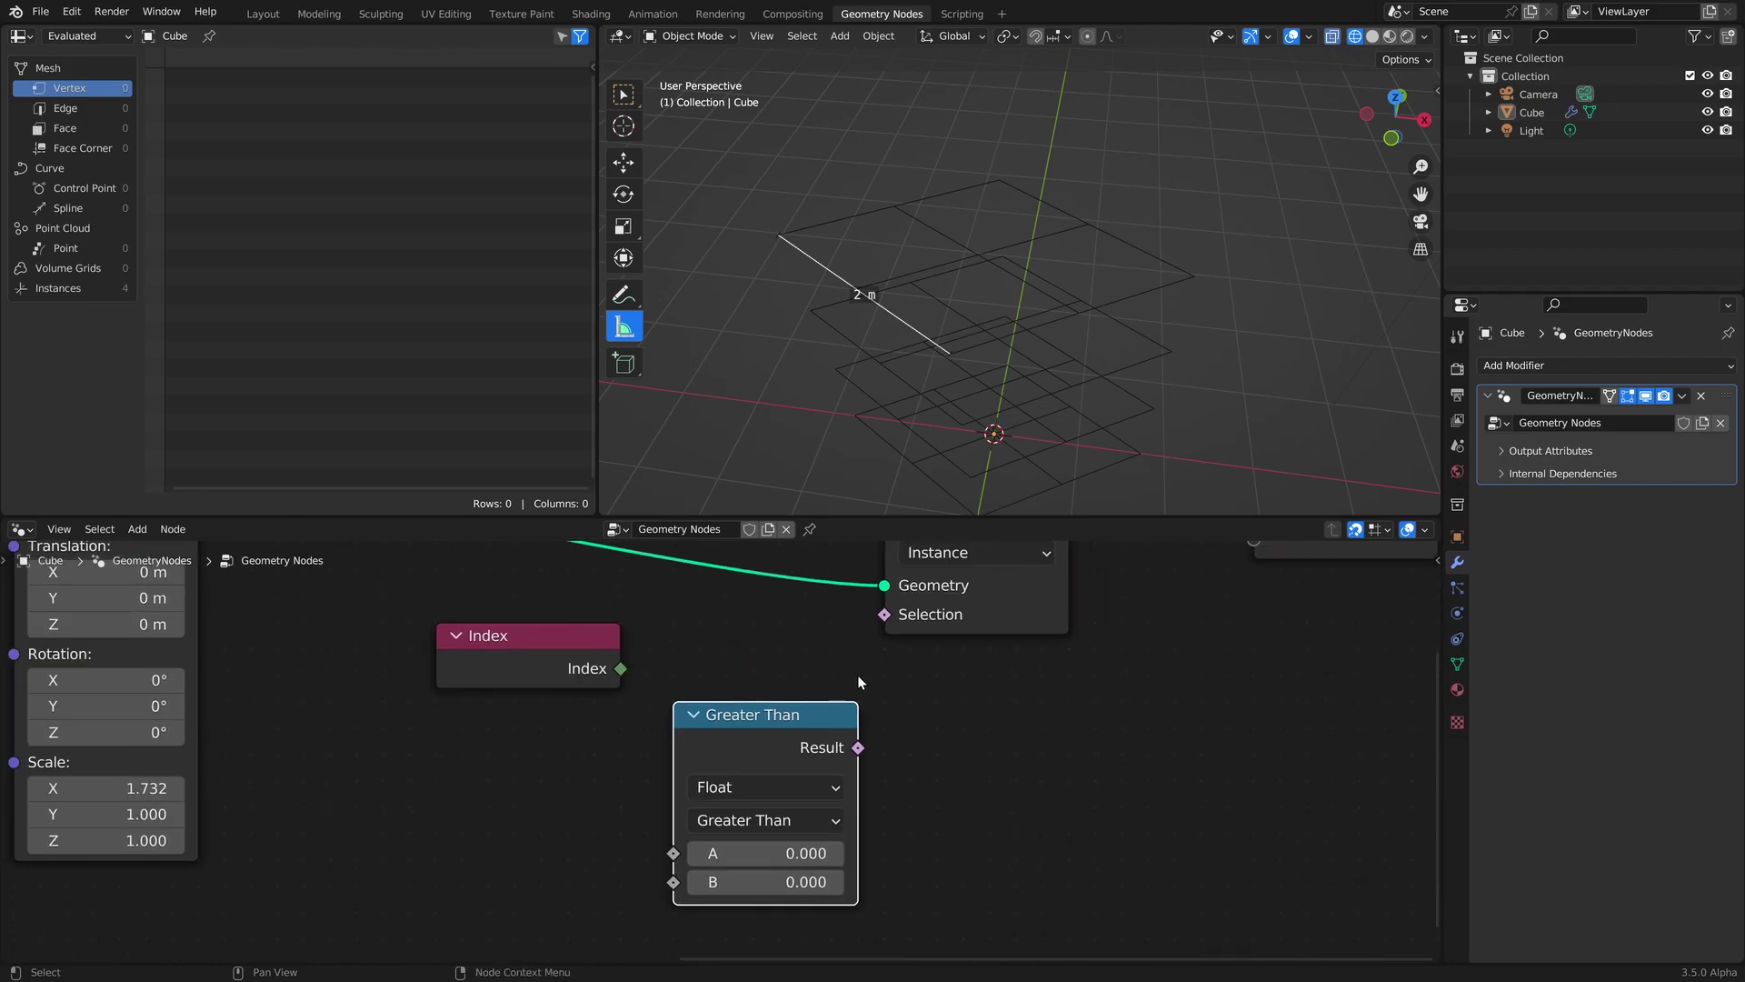
scroll(858, 677, "up", 5)
middle_click_drag(858, 761, 858, 658)
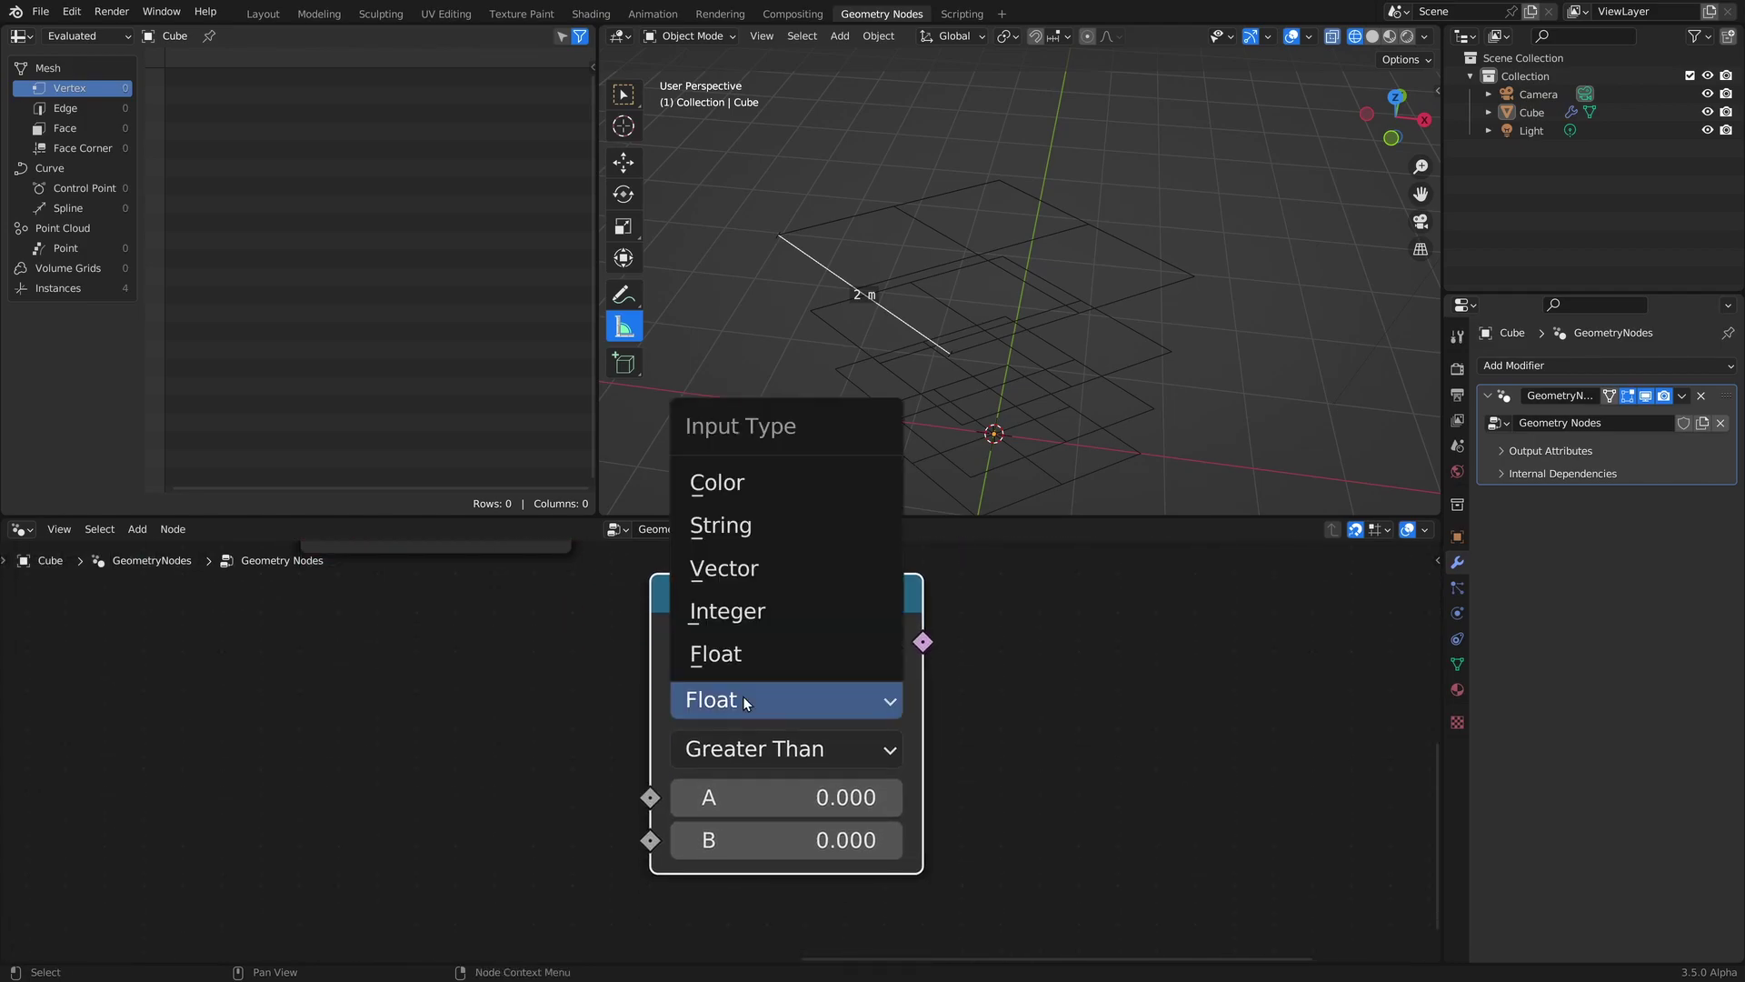
left_click(741, 611)
left_click(755, 750)
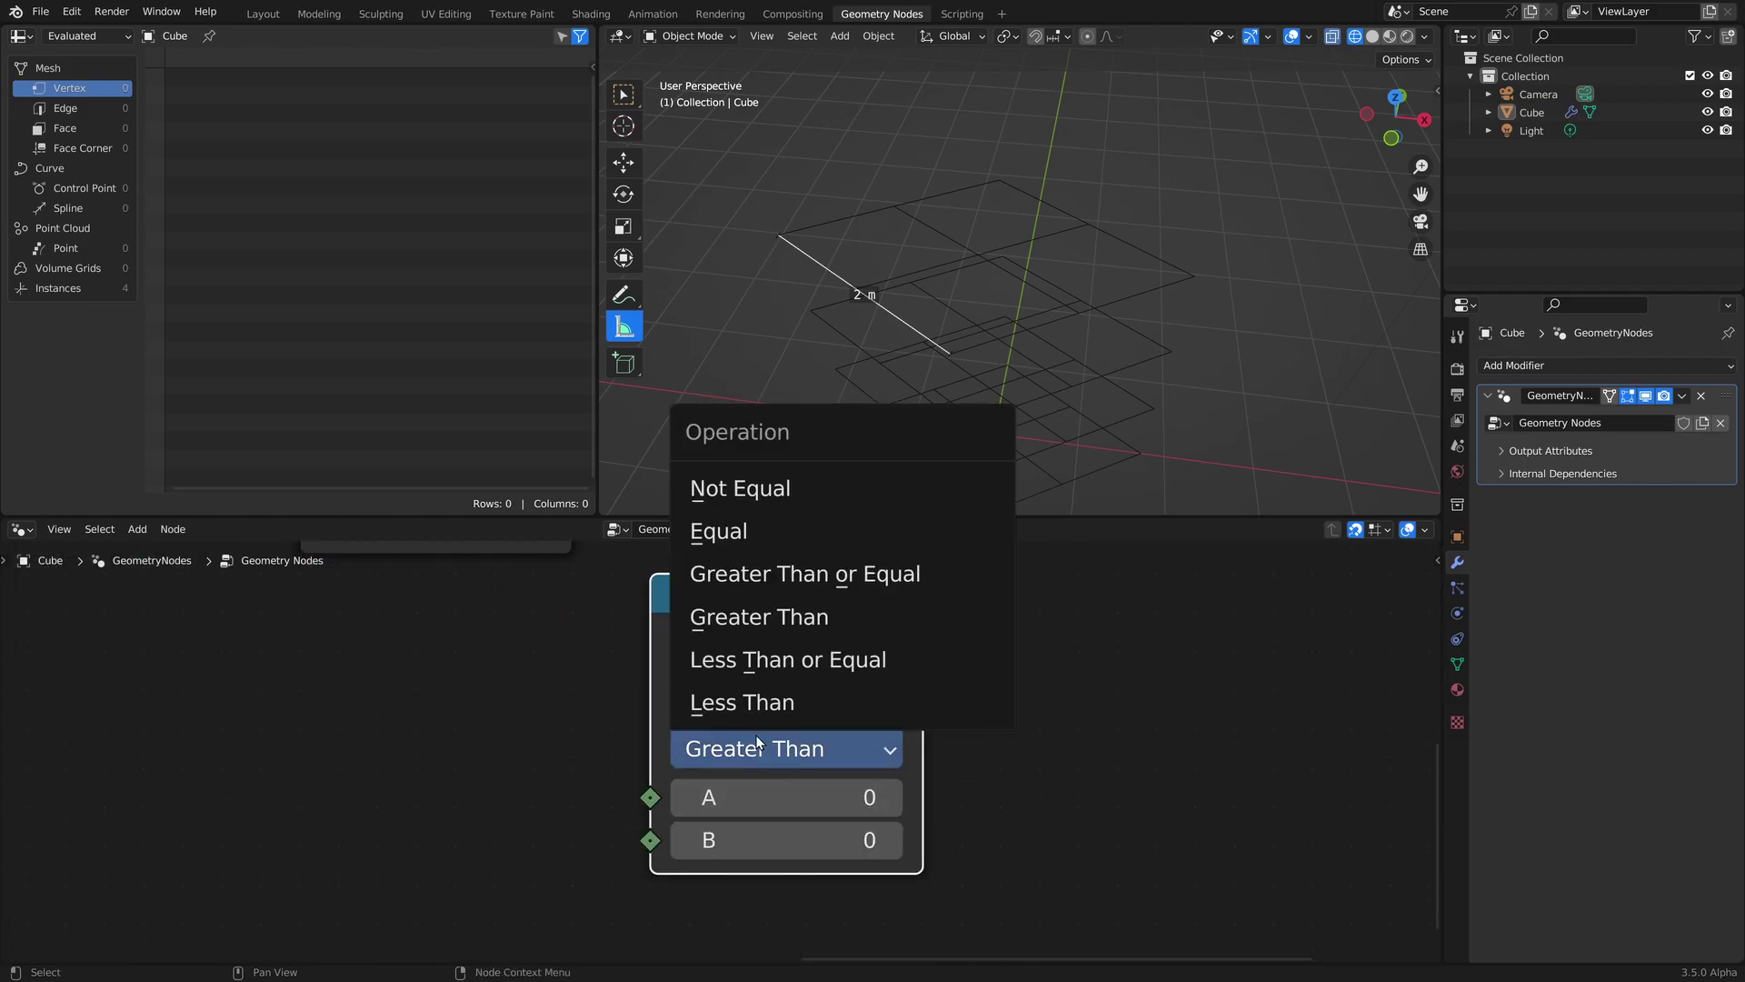
left_click(718, 531)
scroll(753, 832, "down", 2)
left_click(768, 863)
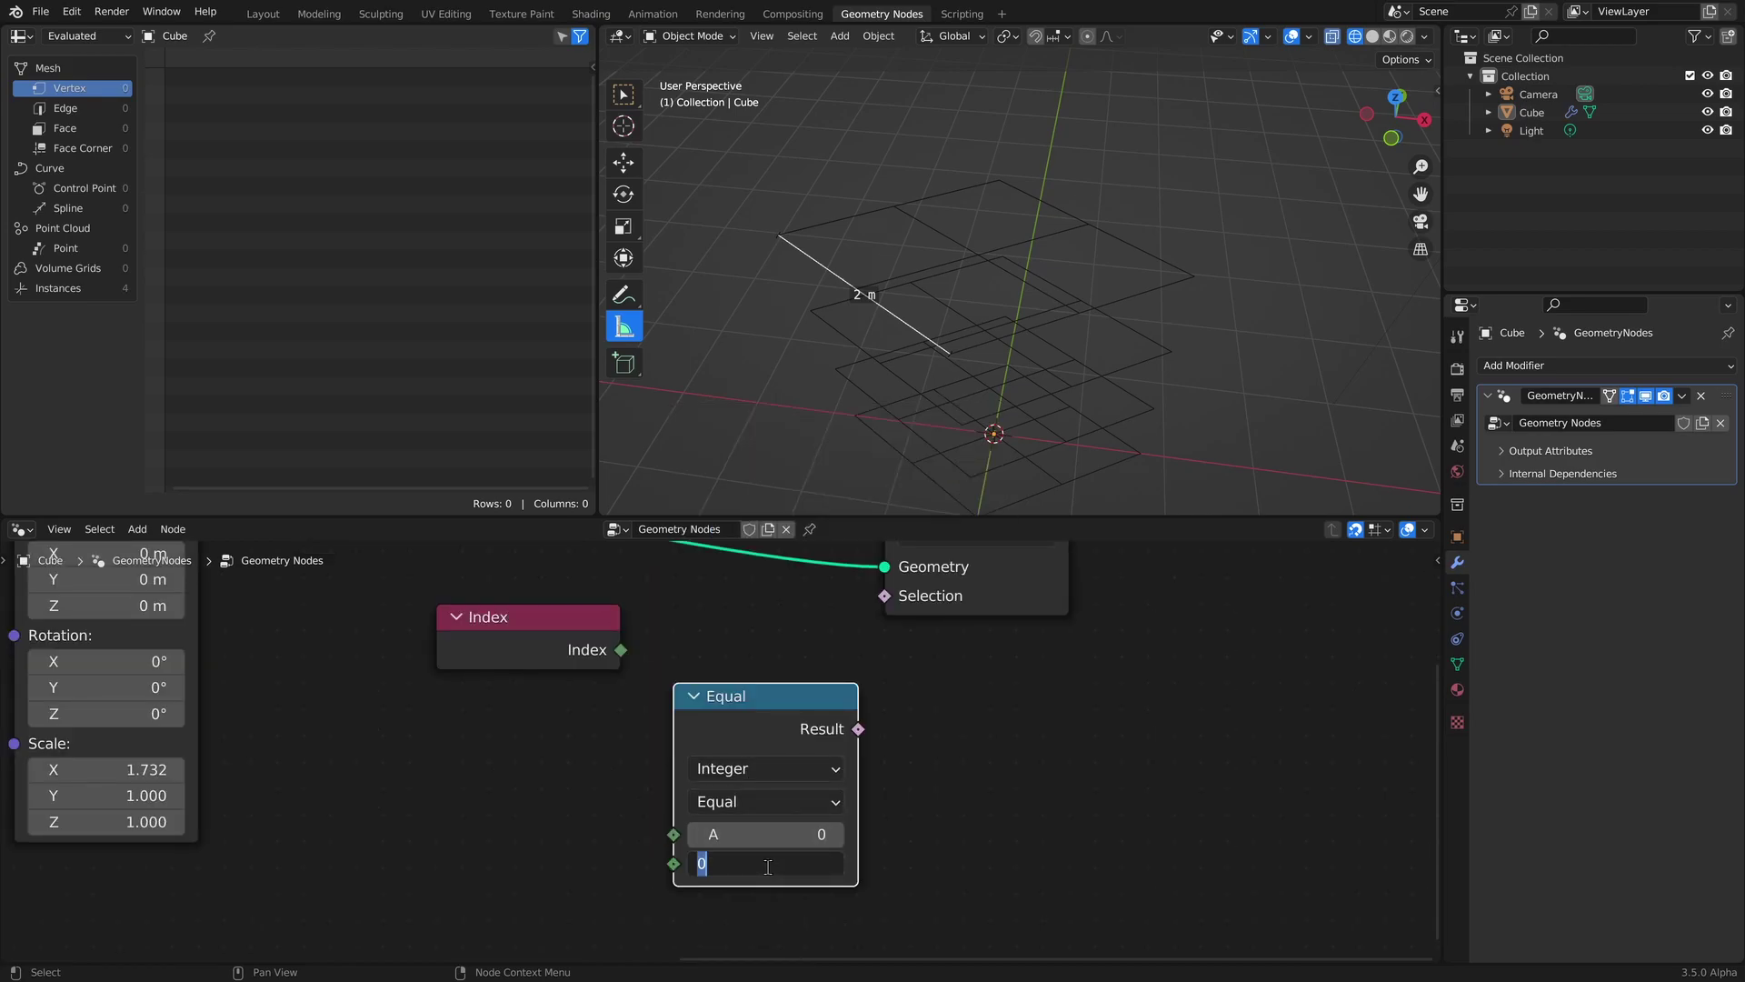
type("3")
key("Return")
Connect Index to the Equal node's A input and its Result to Separate Geometry's Selection, then align the two nodes.
left_click_drag(621, 650, 674, 835)
middle_click_drag(890, 712, 884, 760)
left_click_drag(803, 795, 831, 666)
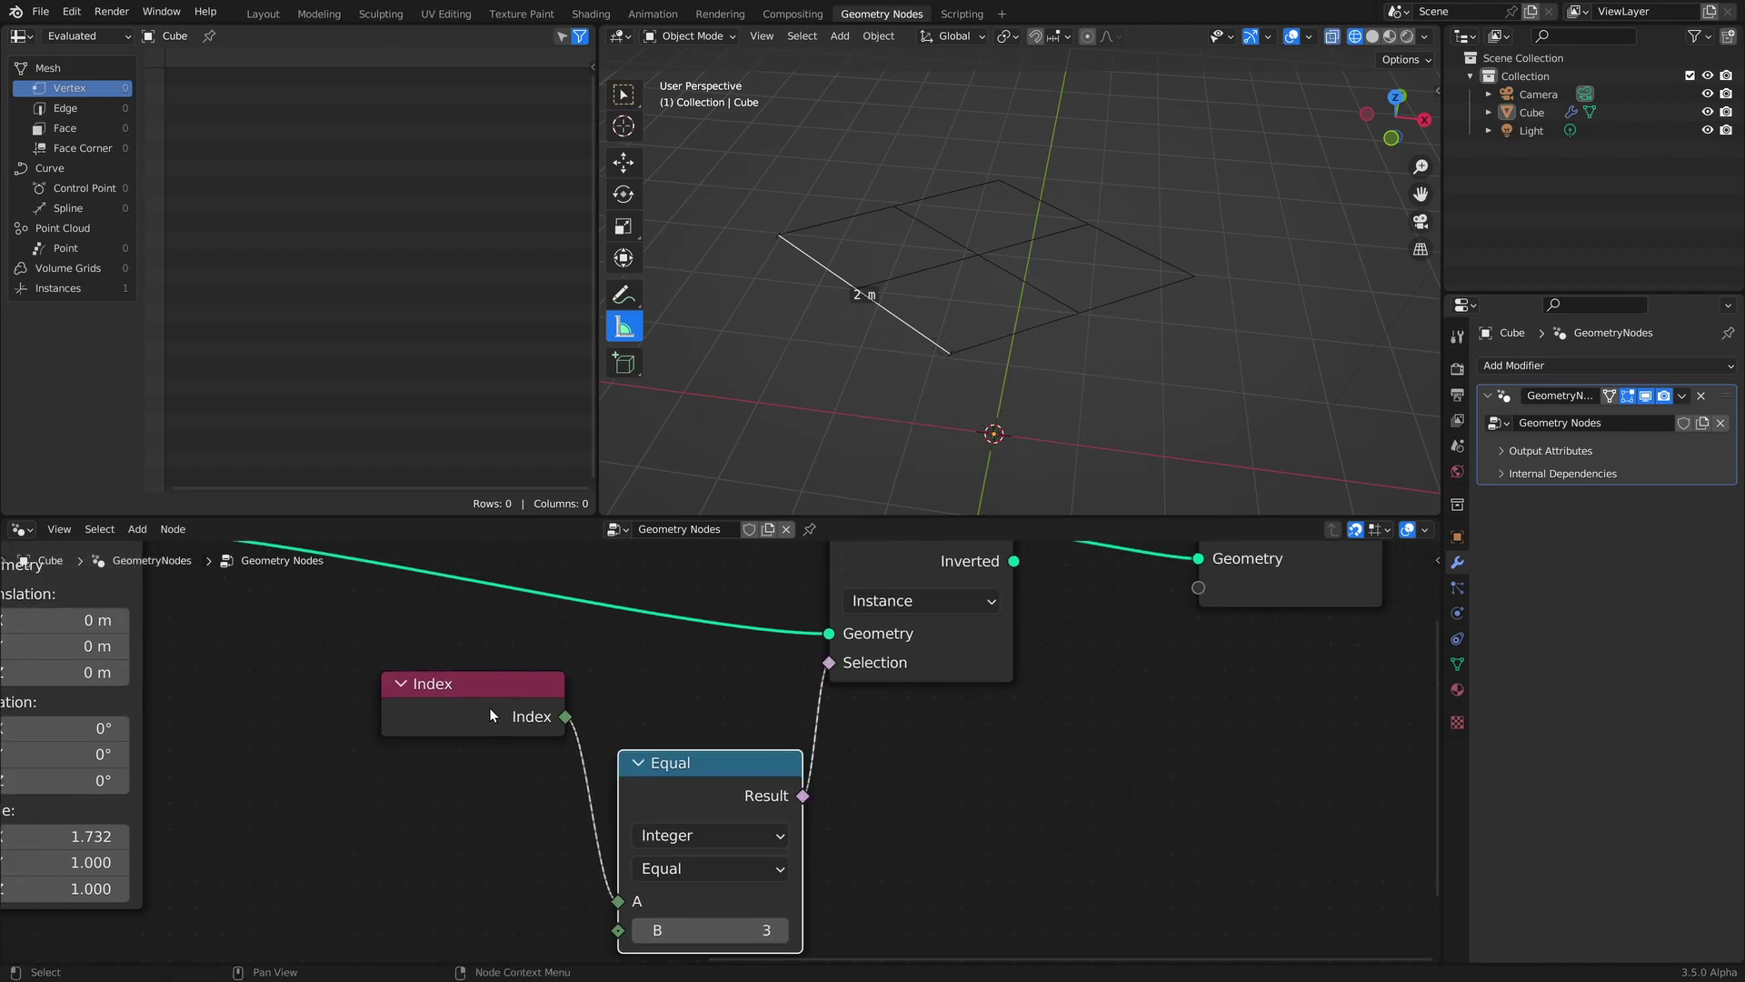
left_click_drag(489, 715, 384, 714)
left_click_drag(781, 783, 729, 705)
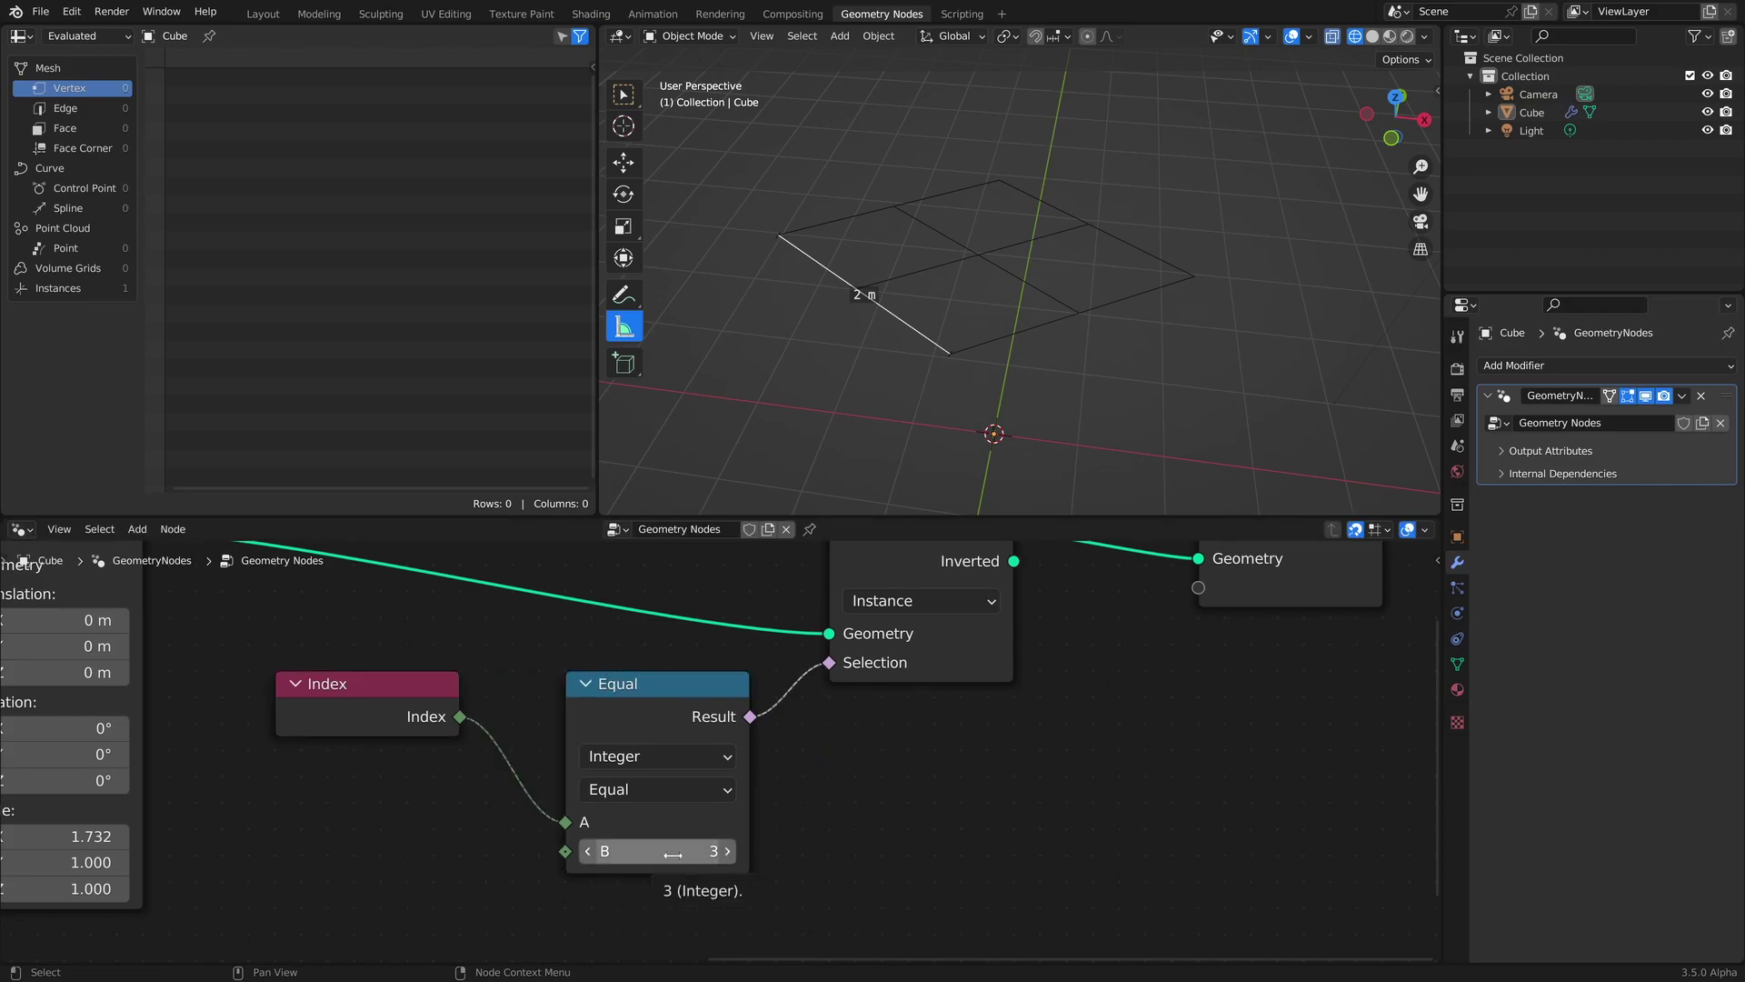
Step the Equal node's B value down and back up to 3 to preview the individual stacked grids.
left_click(590, 855)
left_click(591, 854)
left_click(591, 855)
left_click(729, 851)
left_click(729, 851)
left_click(729, 850)
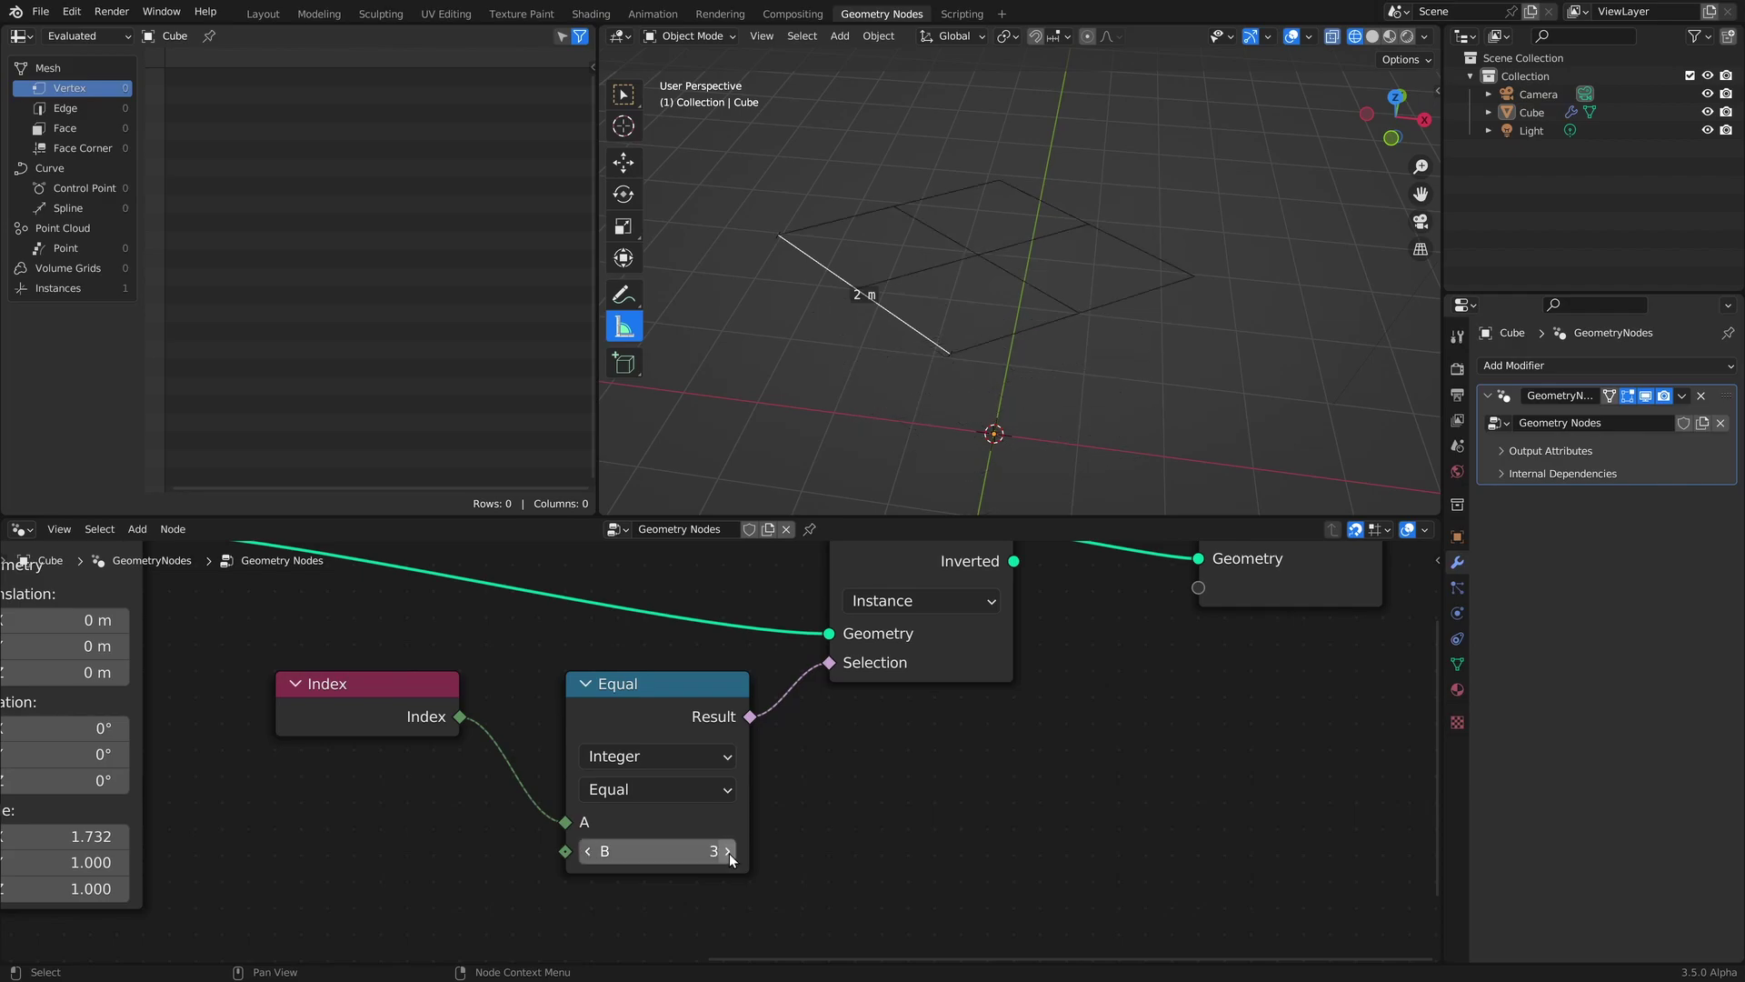
Insert a Realize Instances node between Separate Geometry and the Group Output.
scroll(1007, 796, "down", 2)
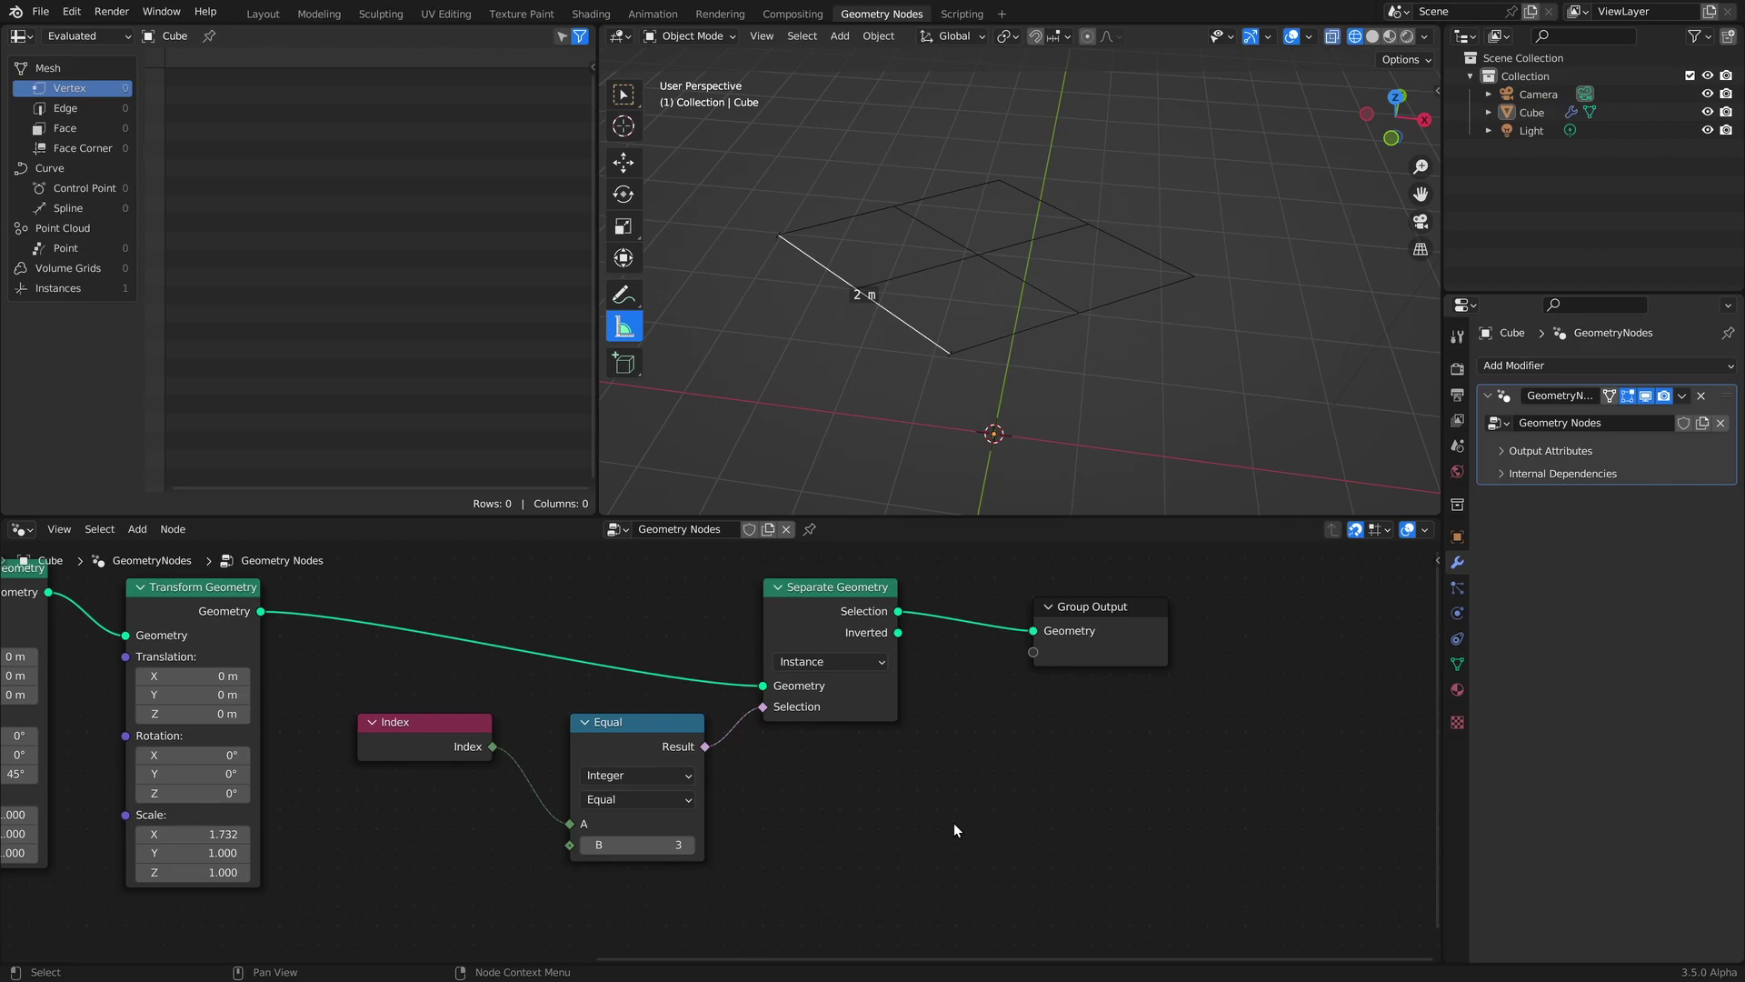
key("shift+a")
type("s")
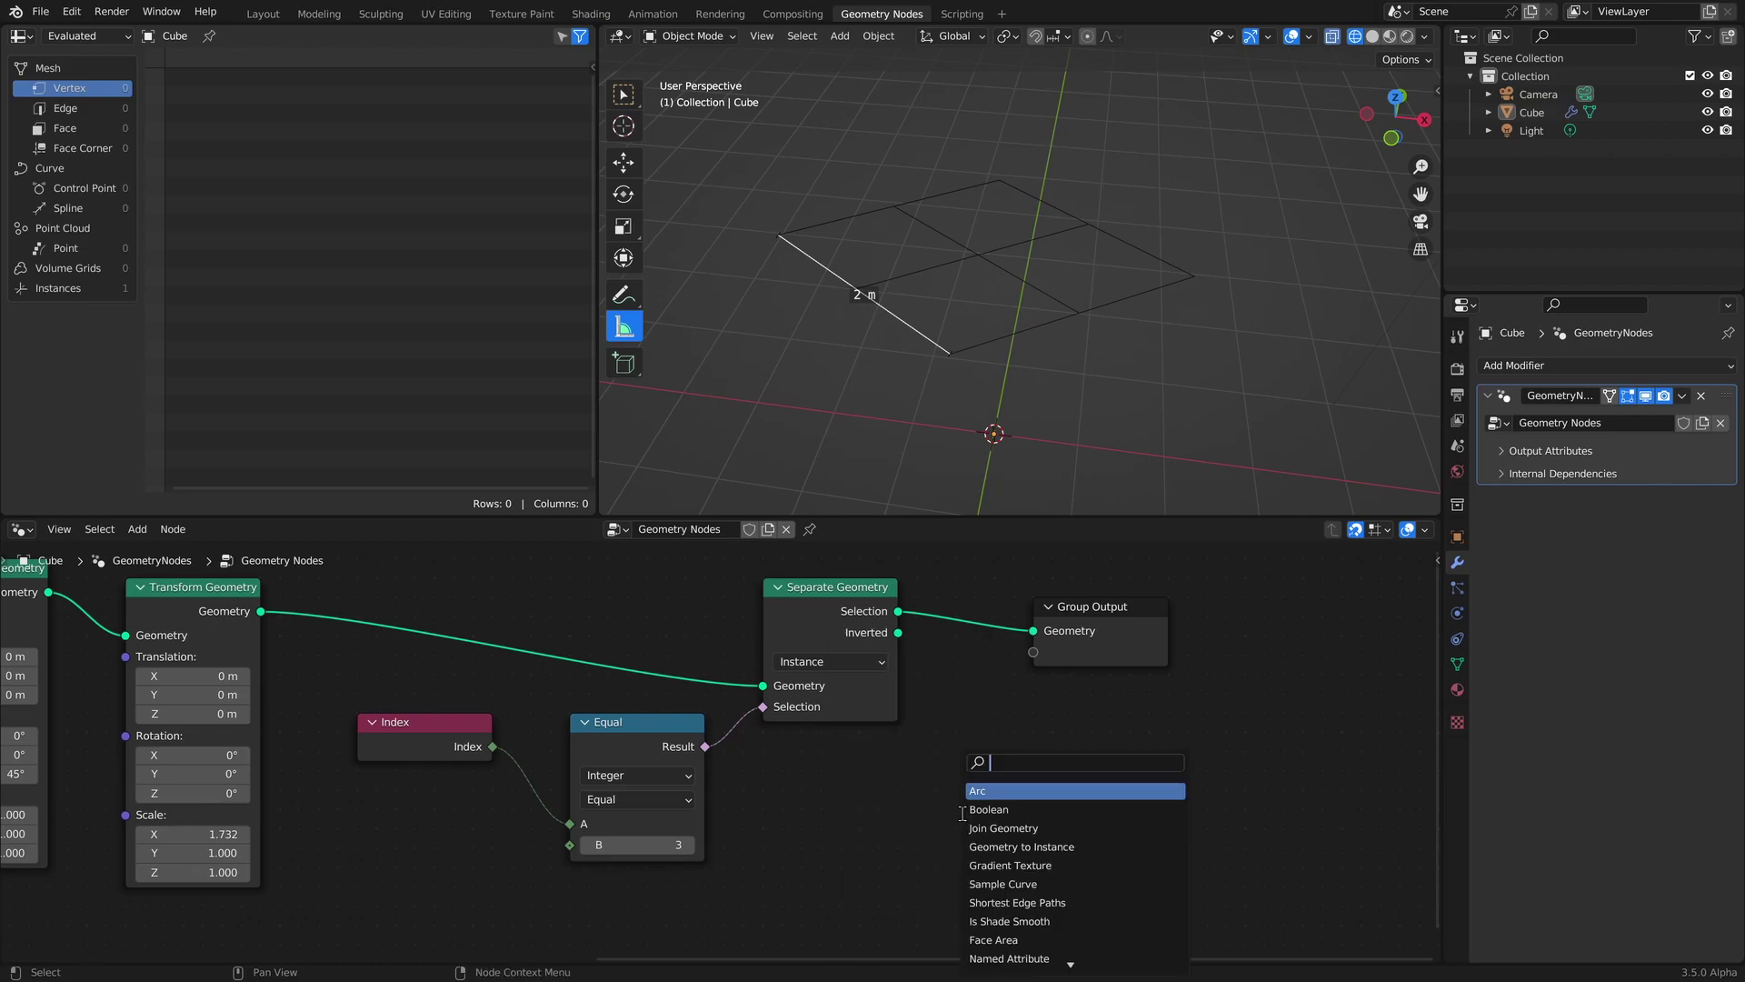
type("rs")
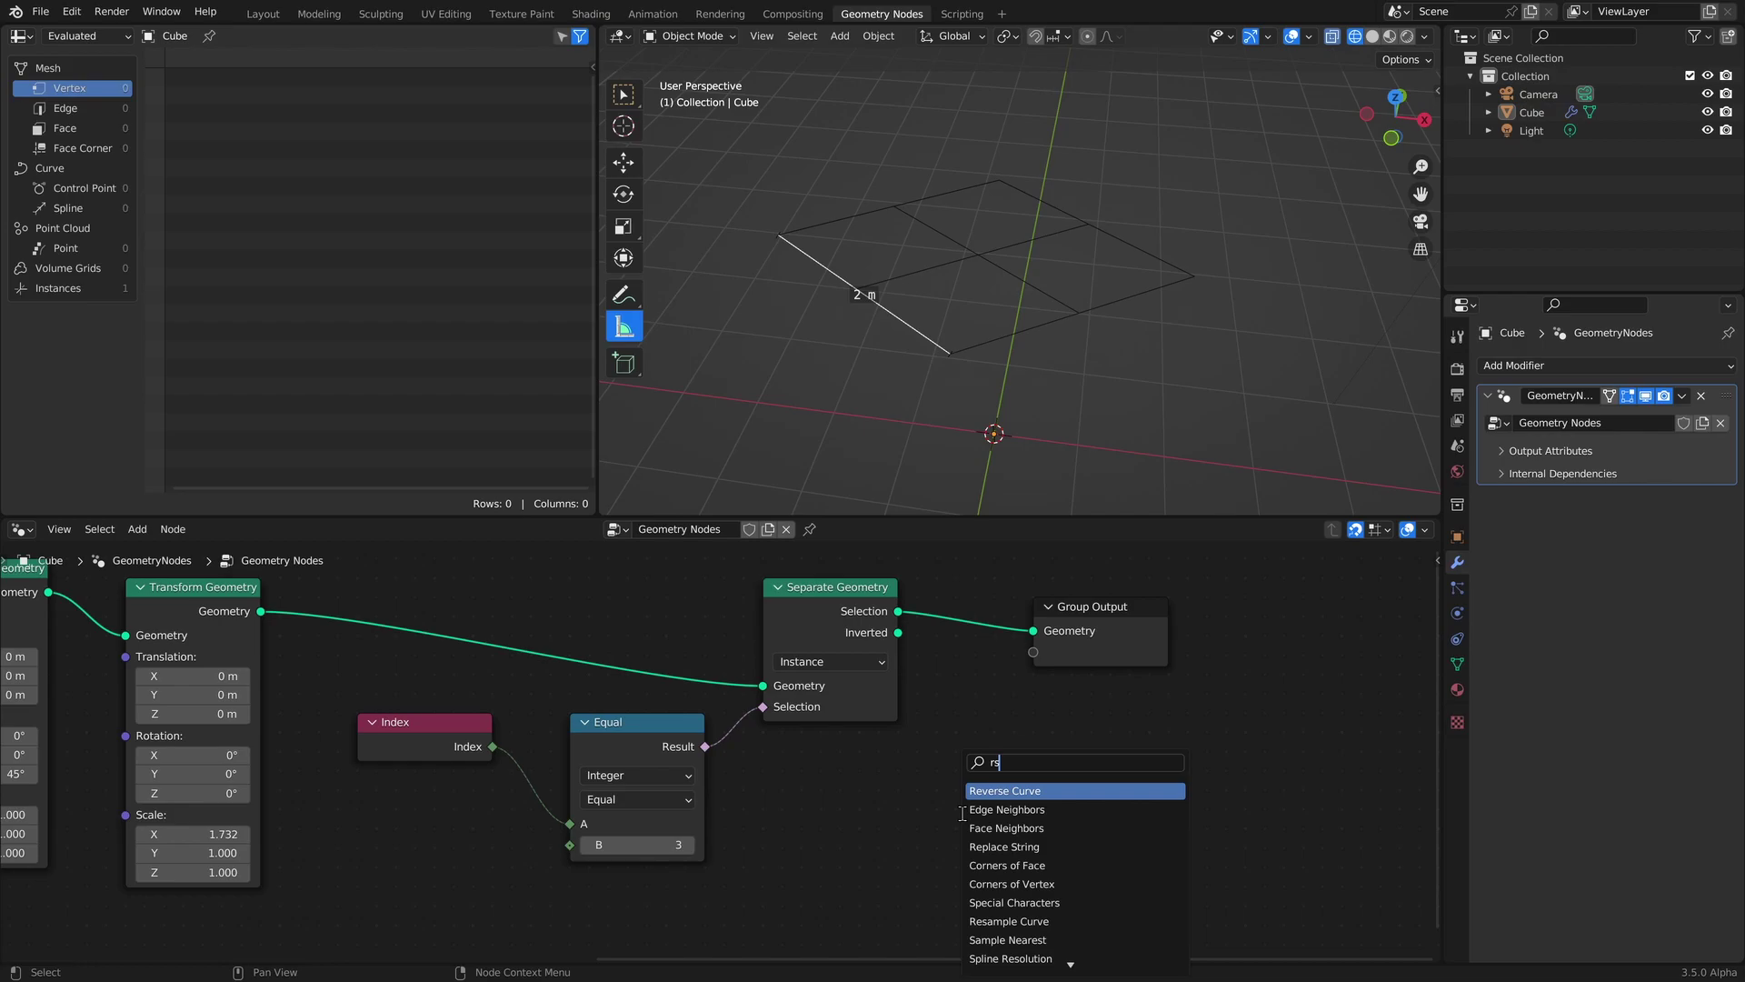
key("BackSpace")
type("a")
key("BackSpace")
type("ea")
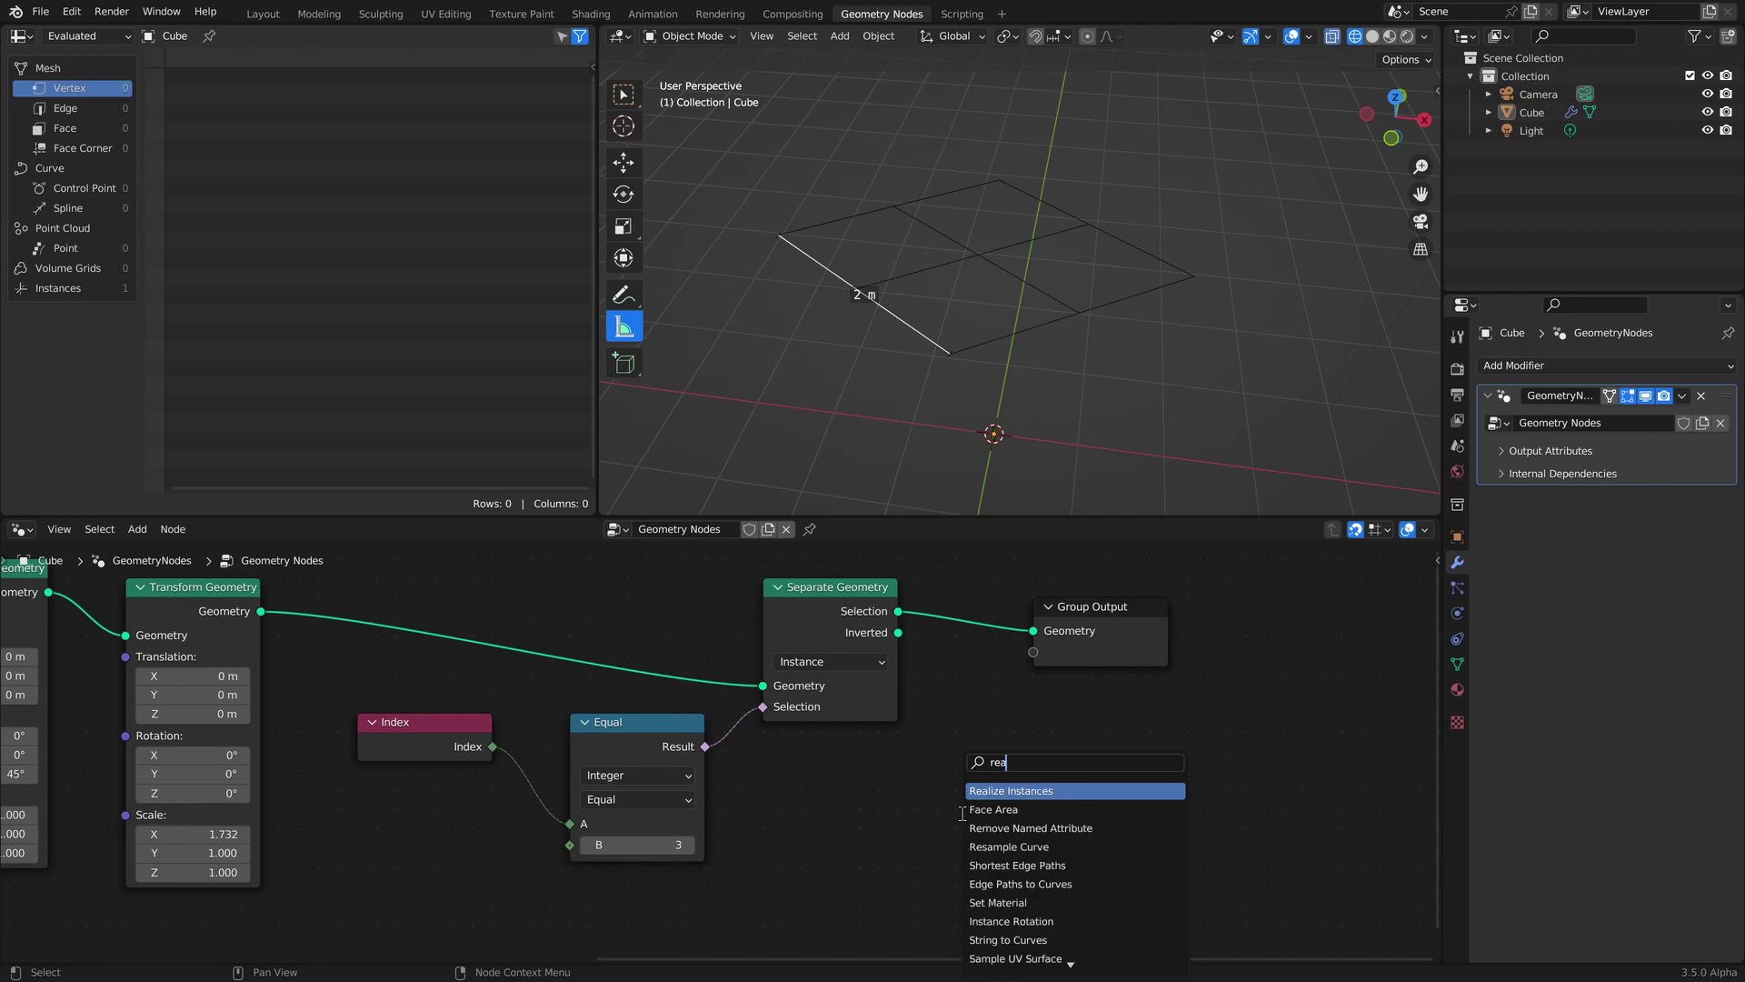
key("Return")
left_click(981, 618)
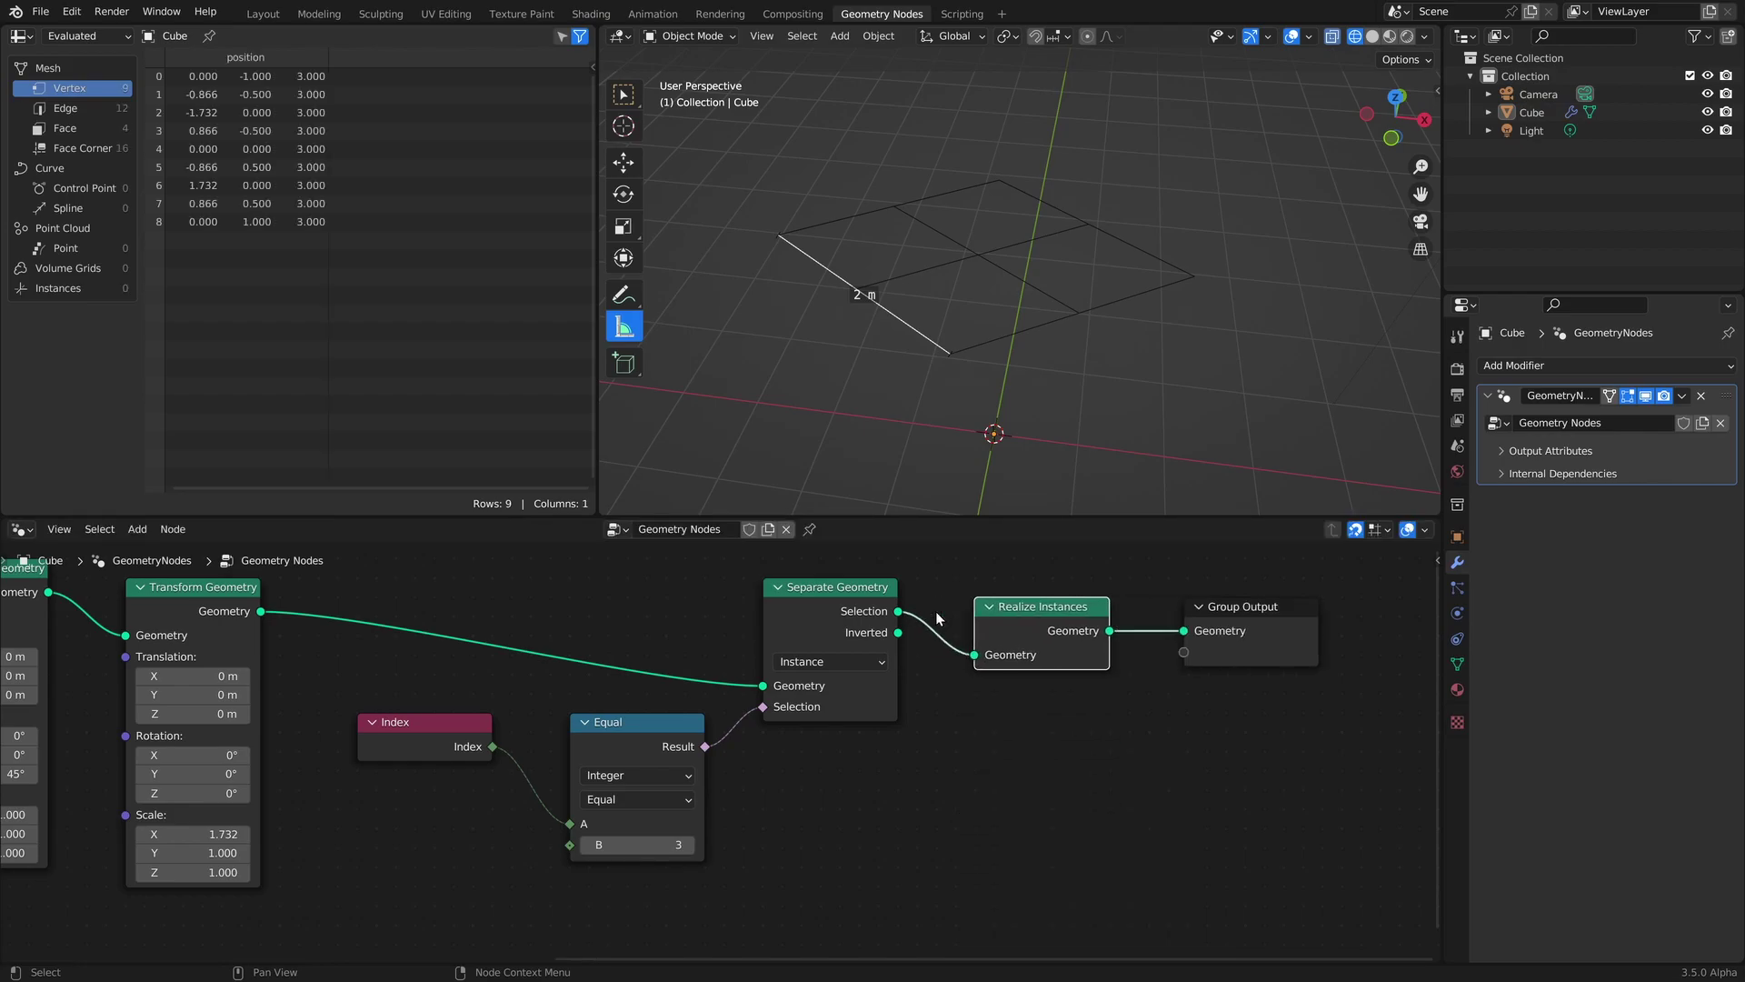
Insert a Subdivide Mesh node between Realize Instances and the Group Output.
middle_click_drag(1071, 796, 967, 815)
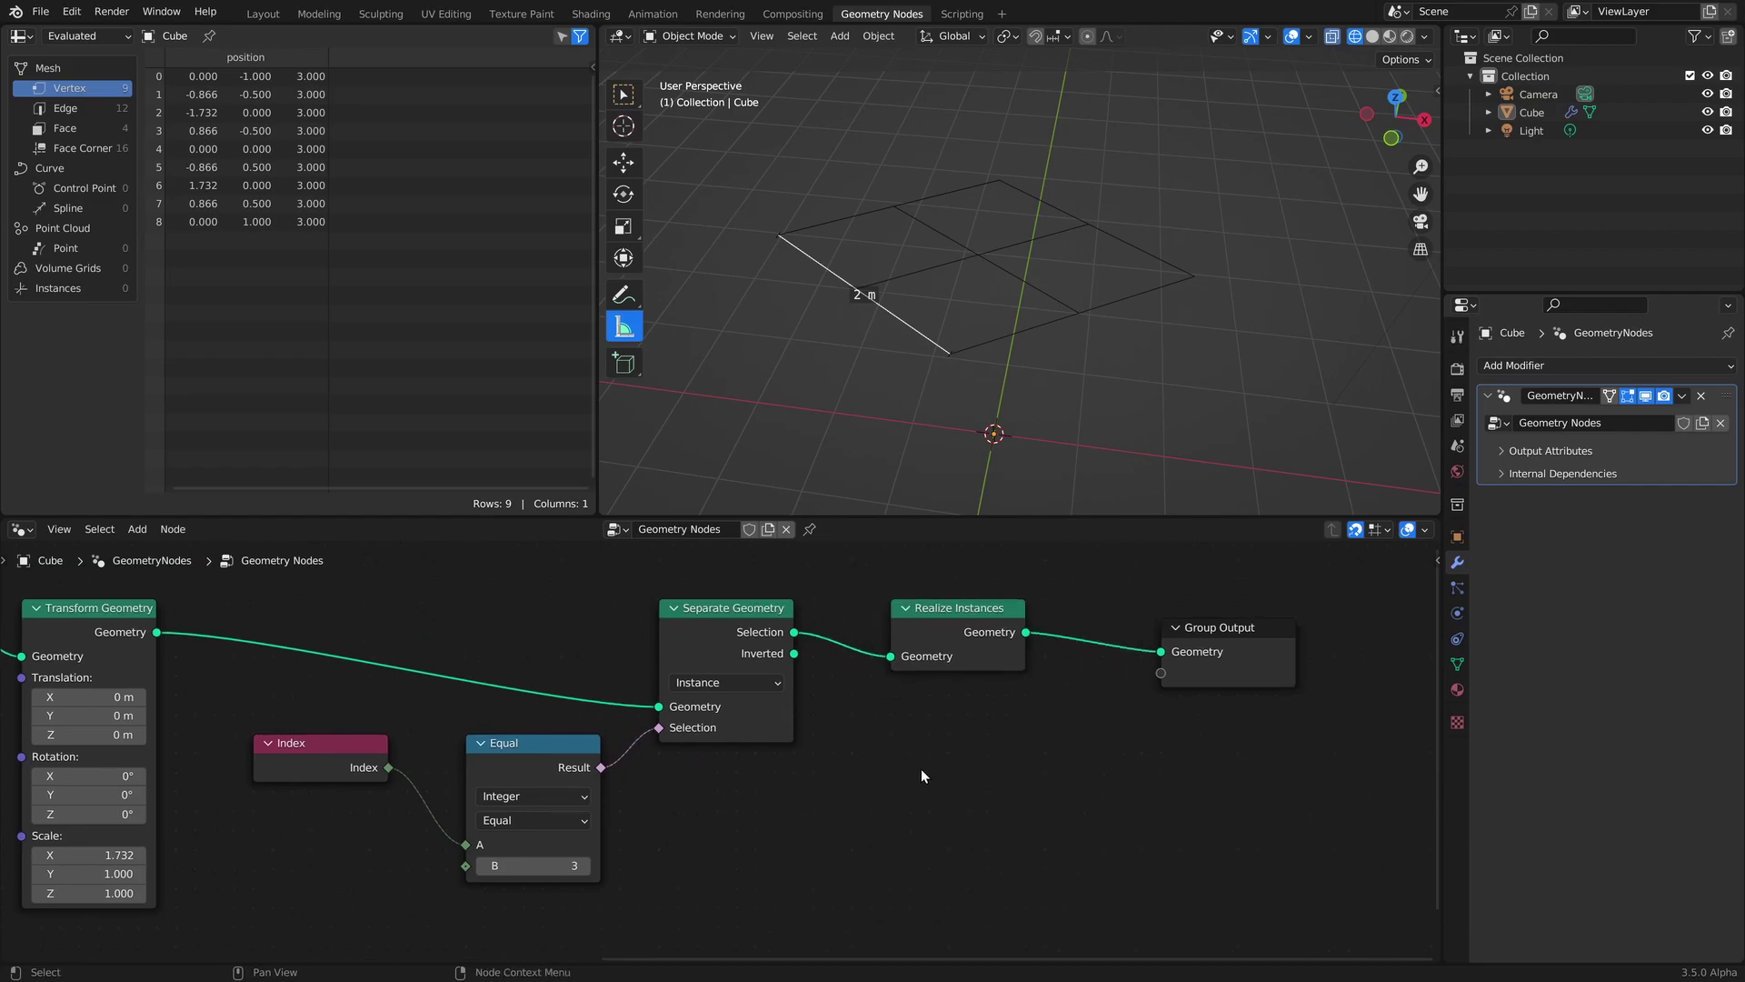
key("shift+a")
type("subdiv")
key("Return")
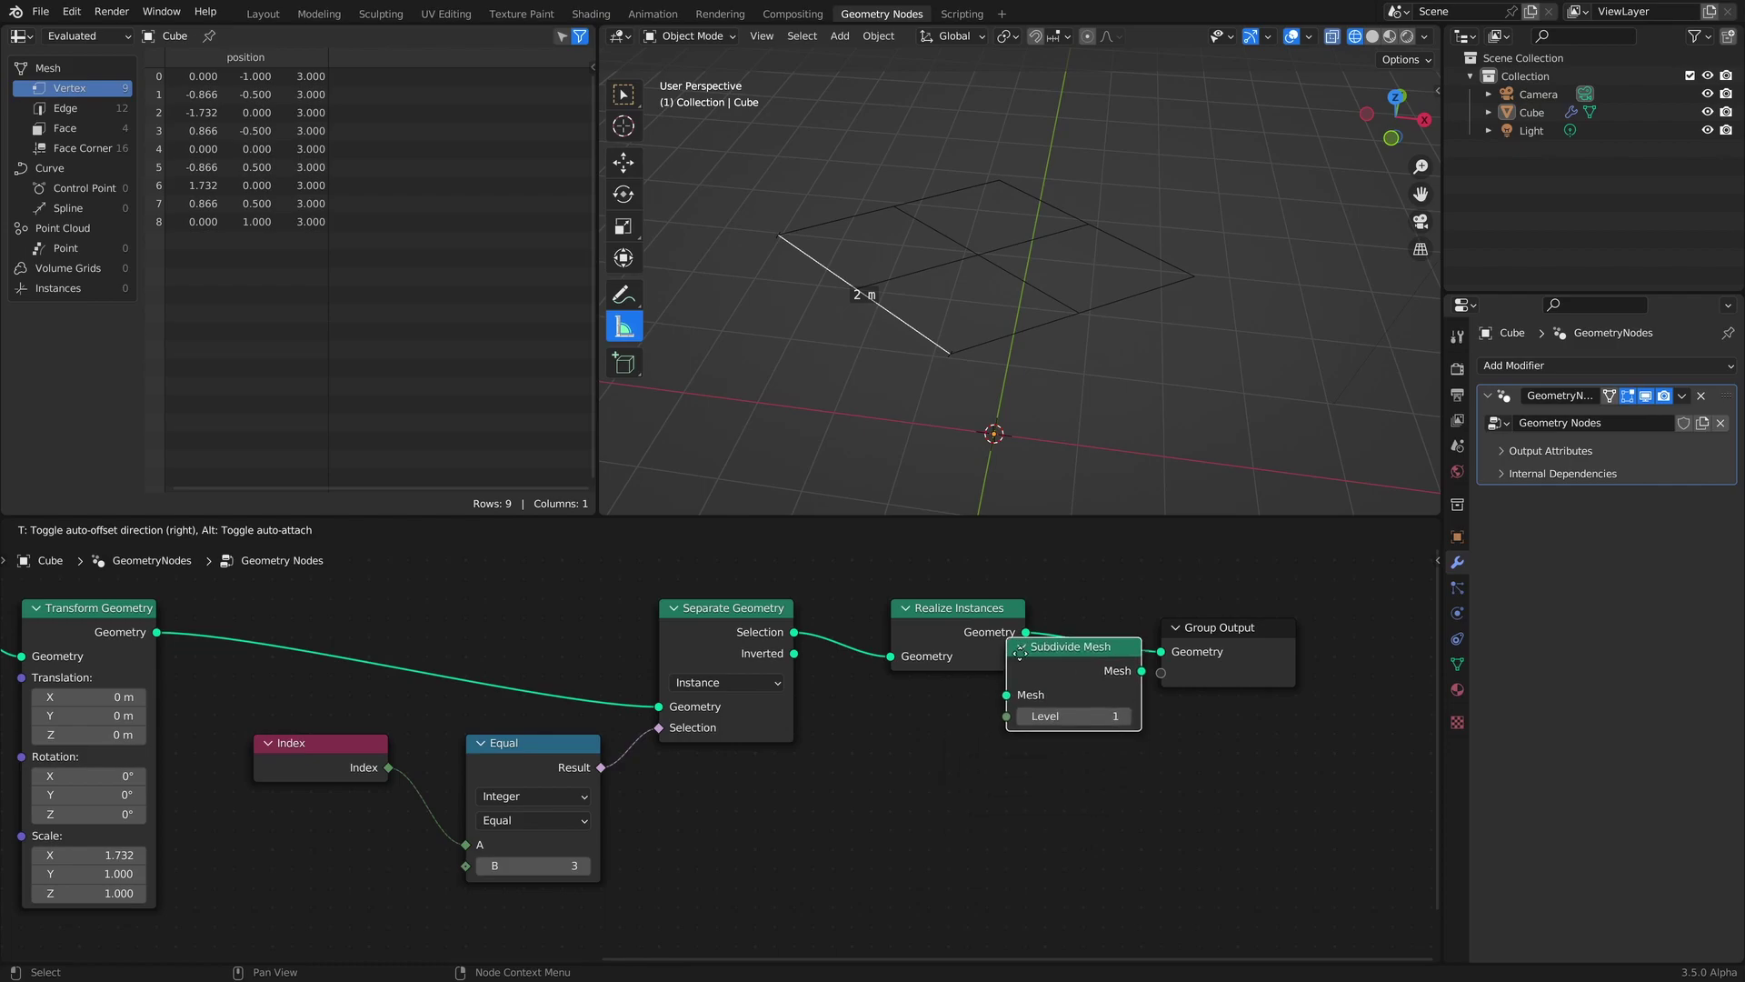
left_click(1091, 613)
middle_click_drag(1145, 770, 1057, 772)
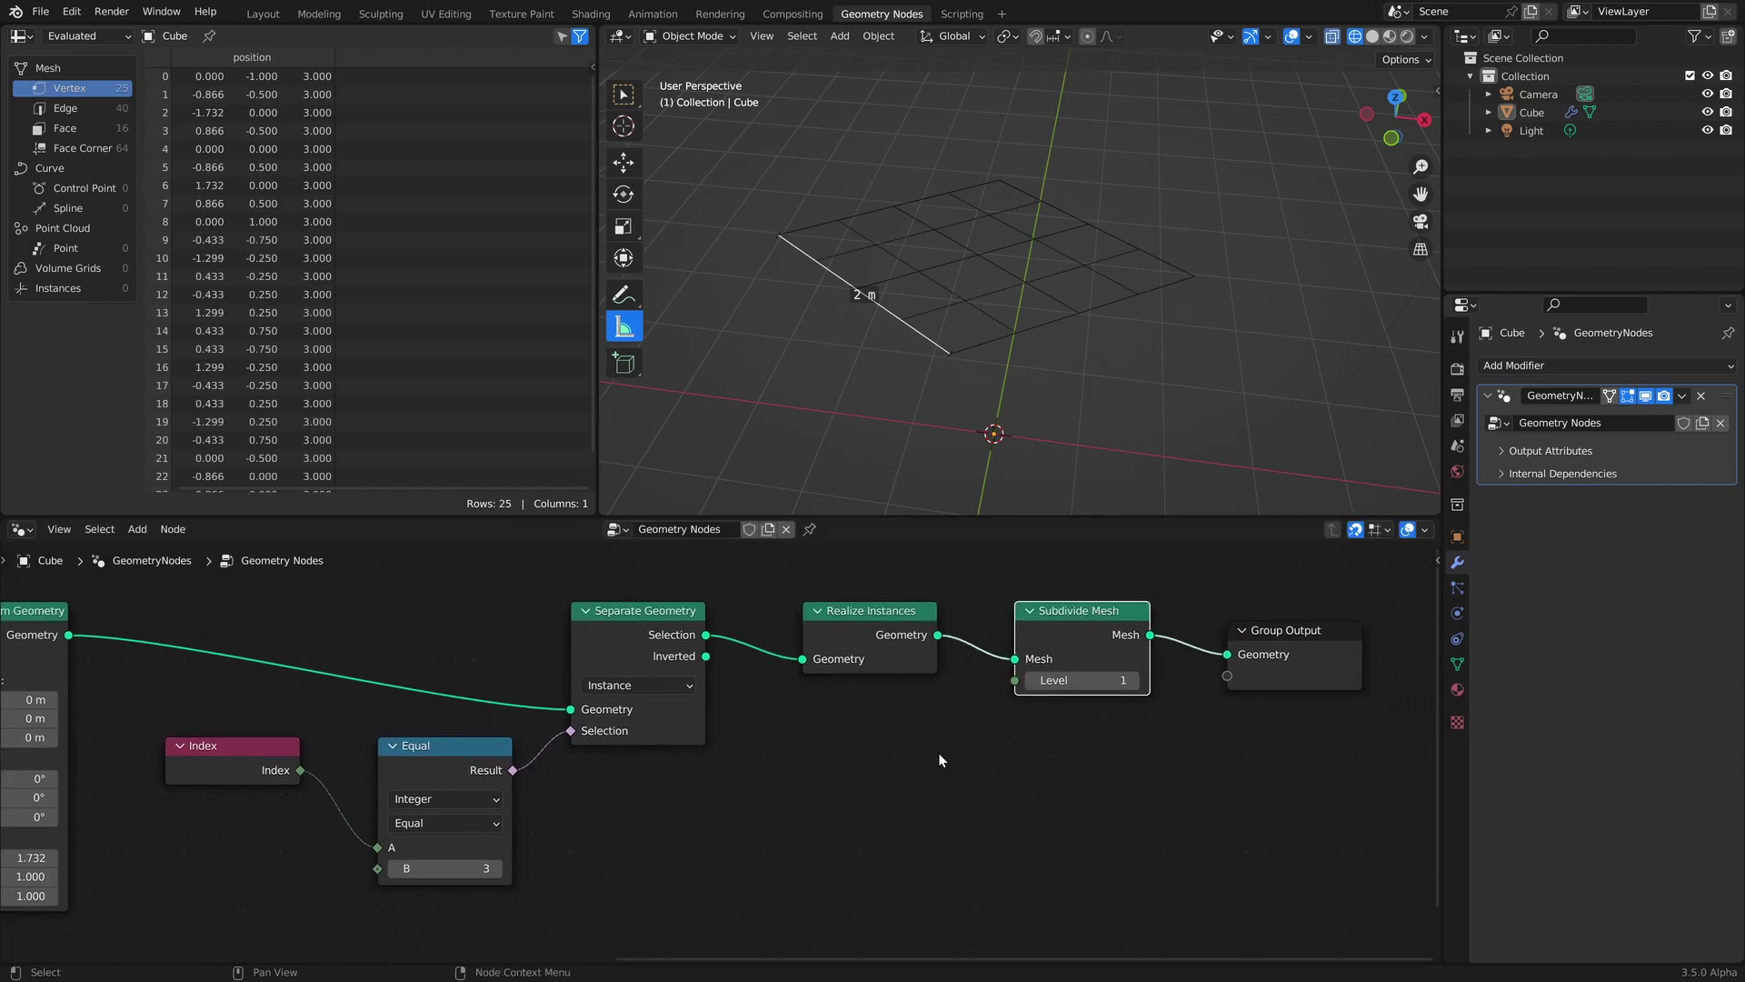
Add a Math node set to Add below the Realize Instances node.
left_click(947, 821)
key("shift+a")
type("s")
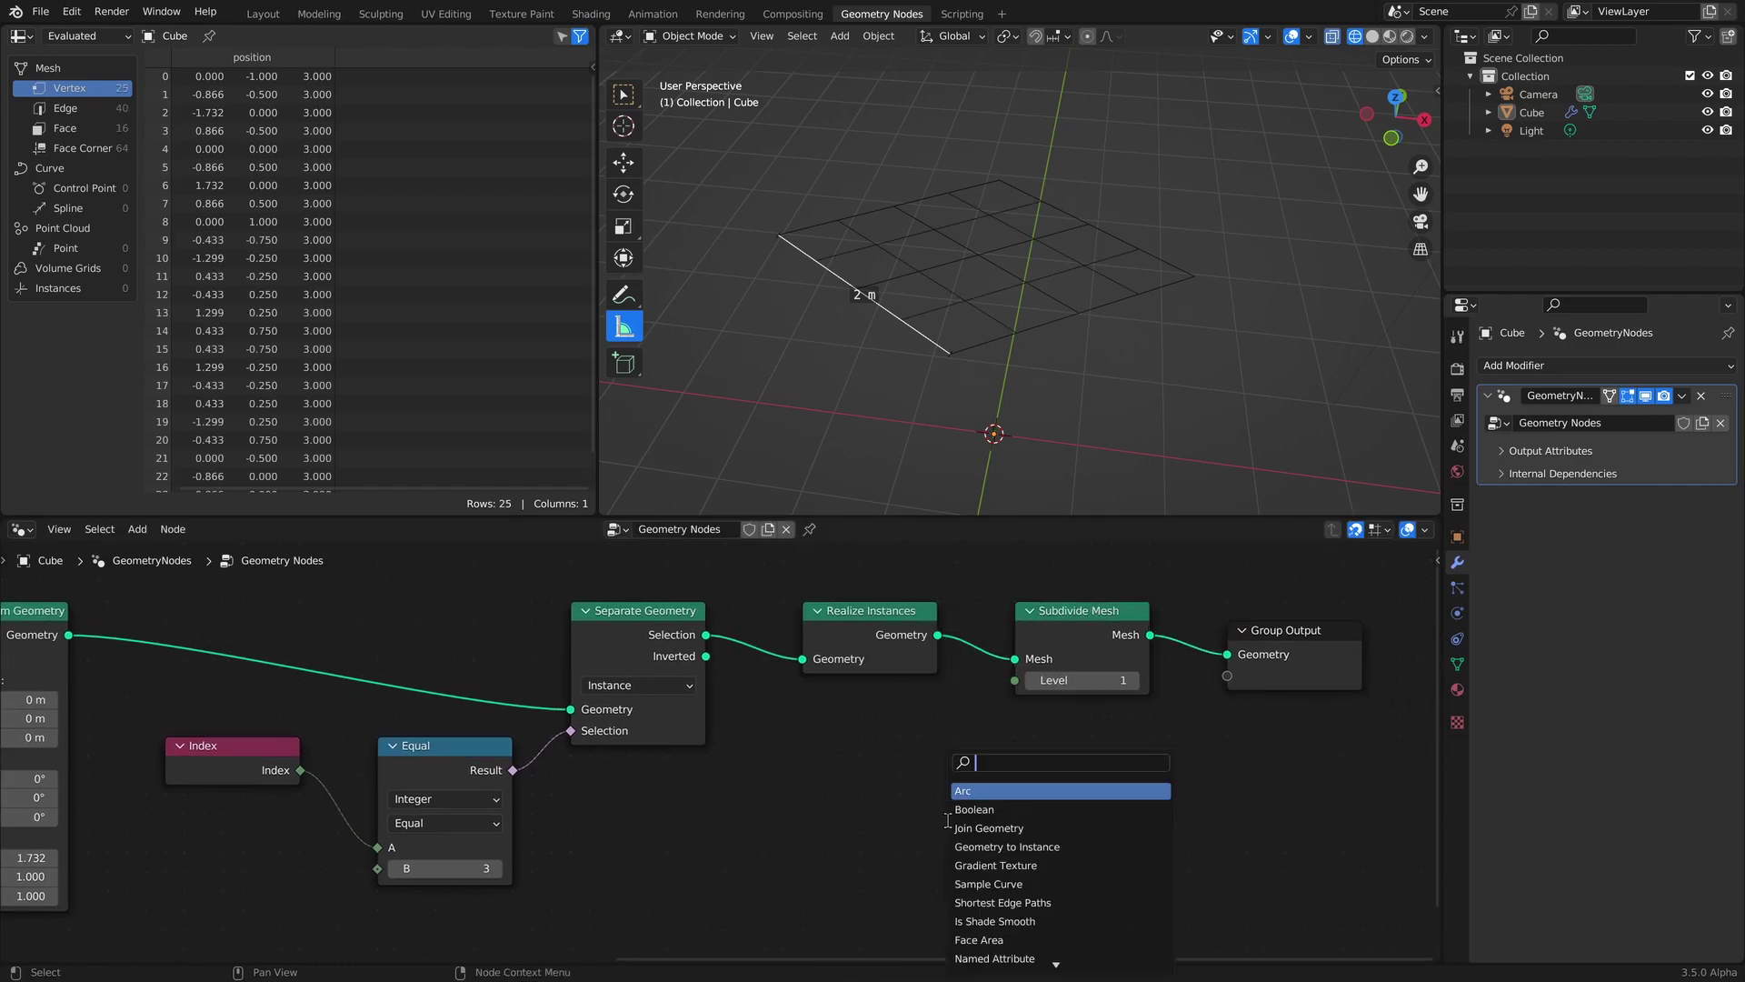
type("math")
key("Return")
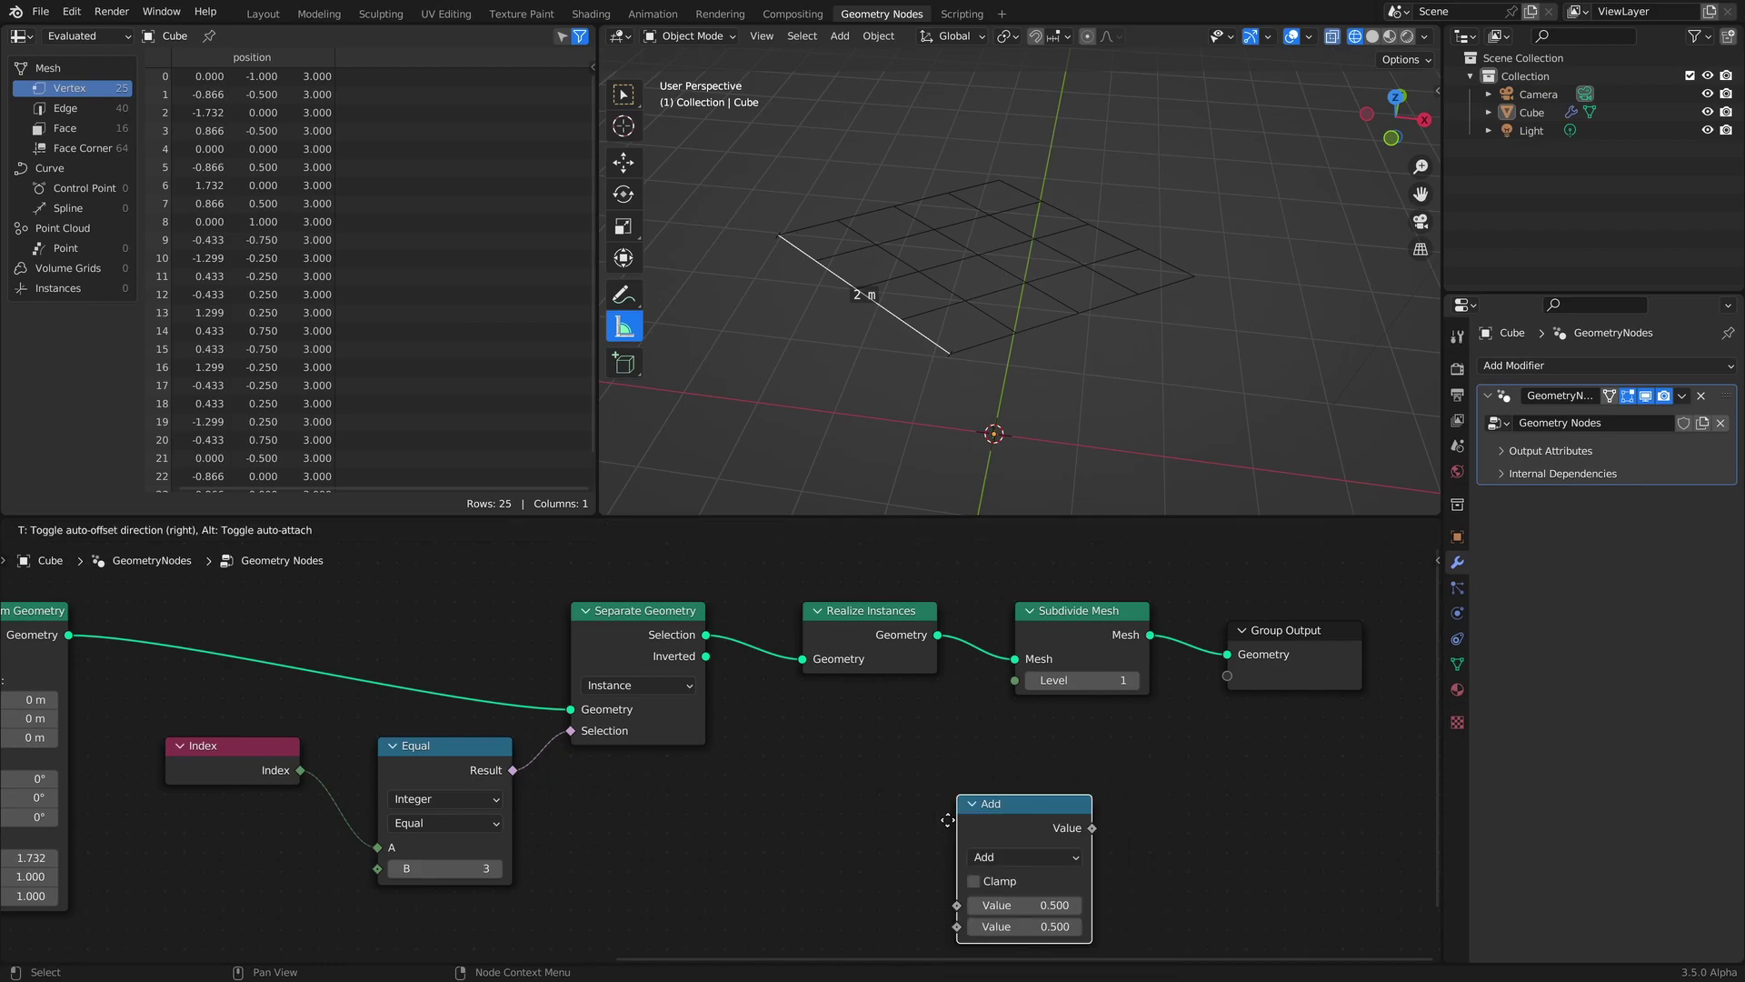
left_click(815, 755)
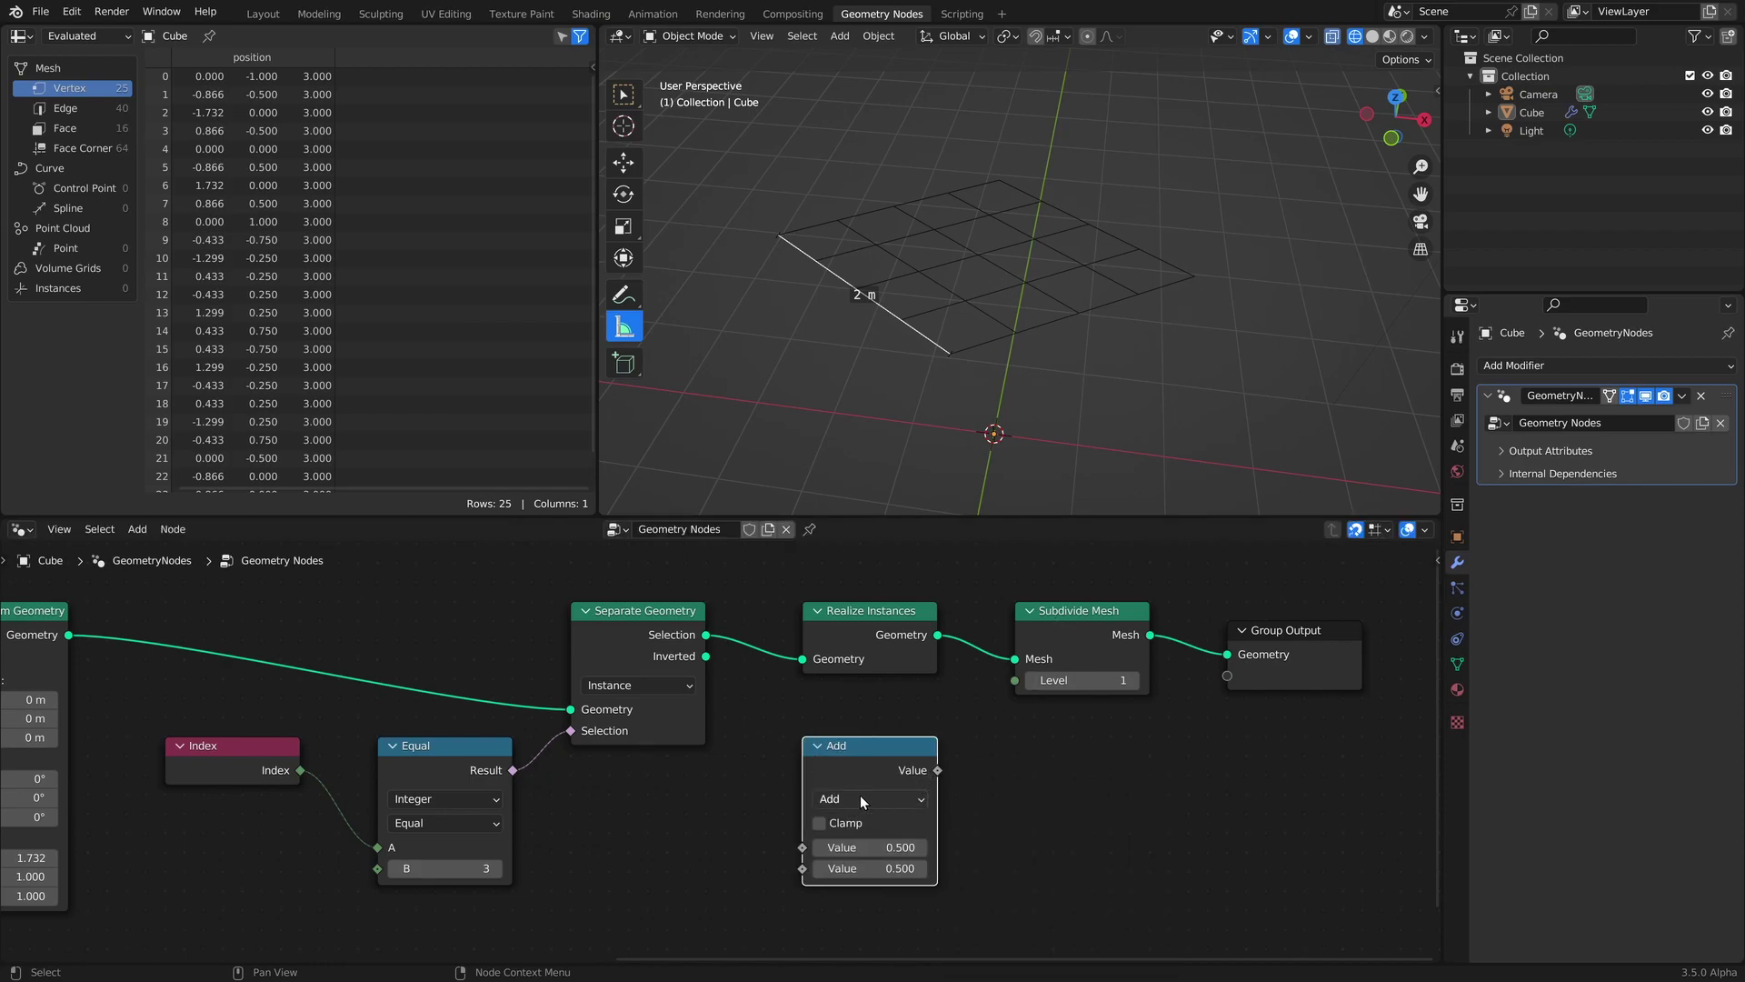
Add a second Group Input node below the Equal and Add nodes.
middle_click_drag(728, 947, 869, 841)
left_click(868, 841)
key("shift+a")
type("sgroup")
key("Return")
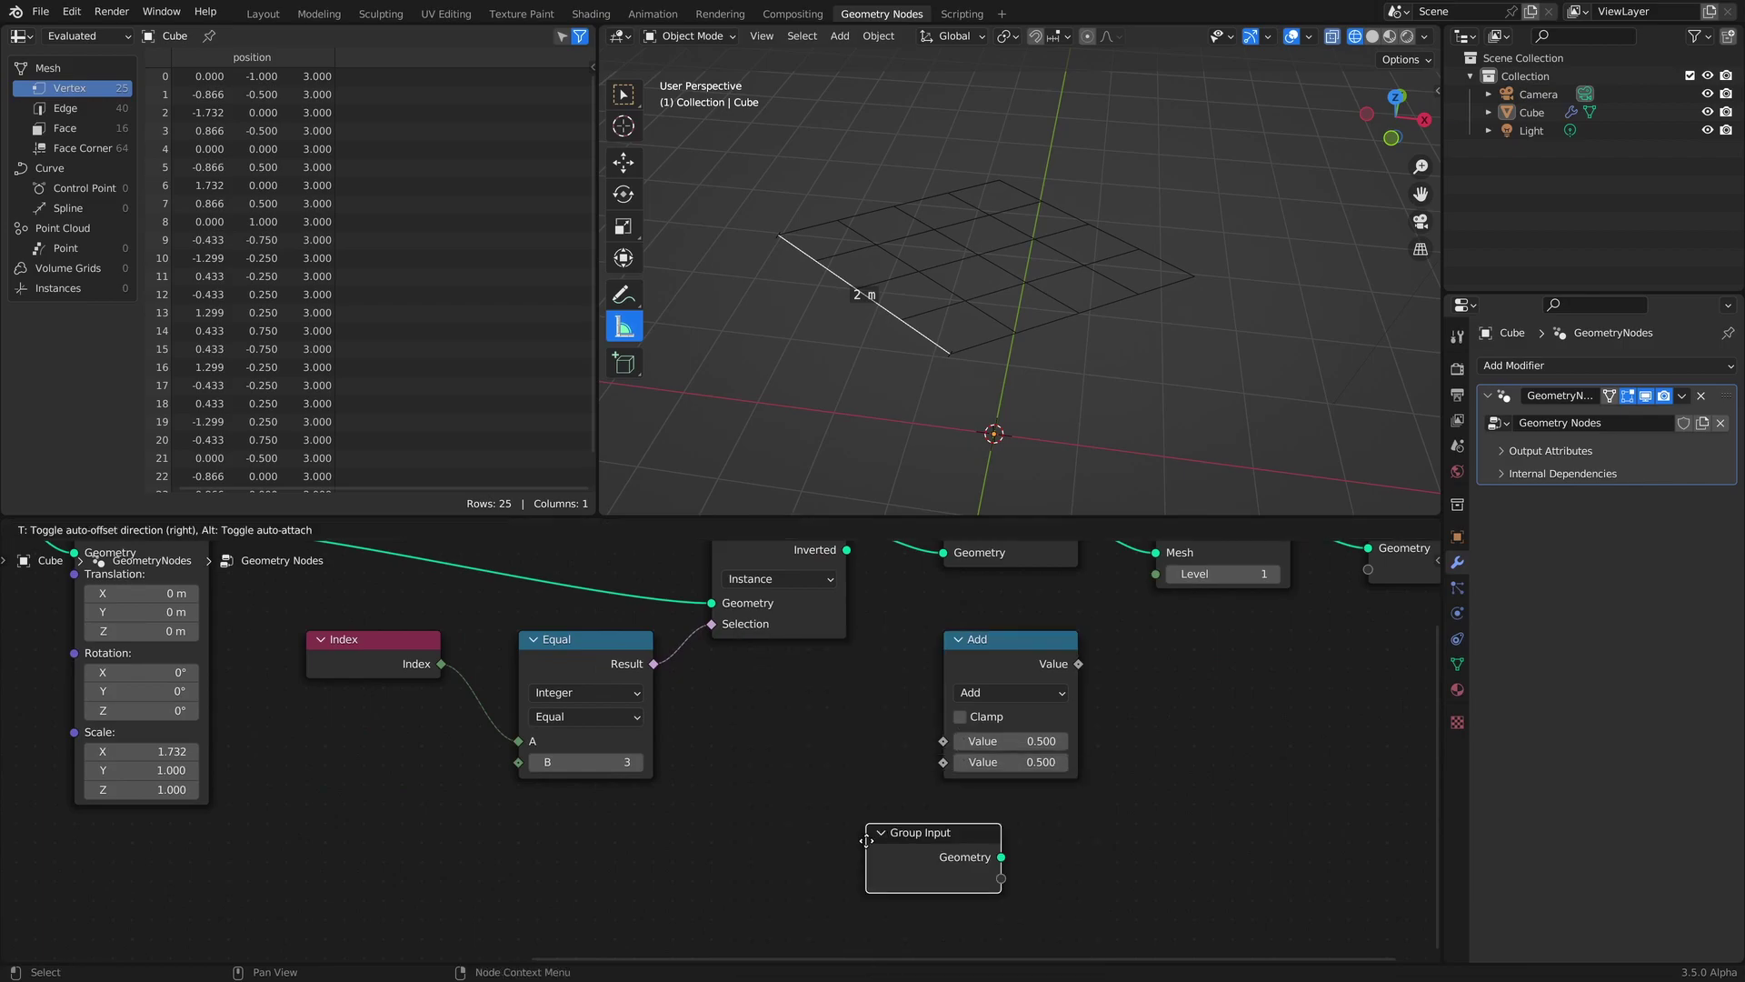
left_click(707, 822)
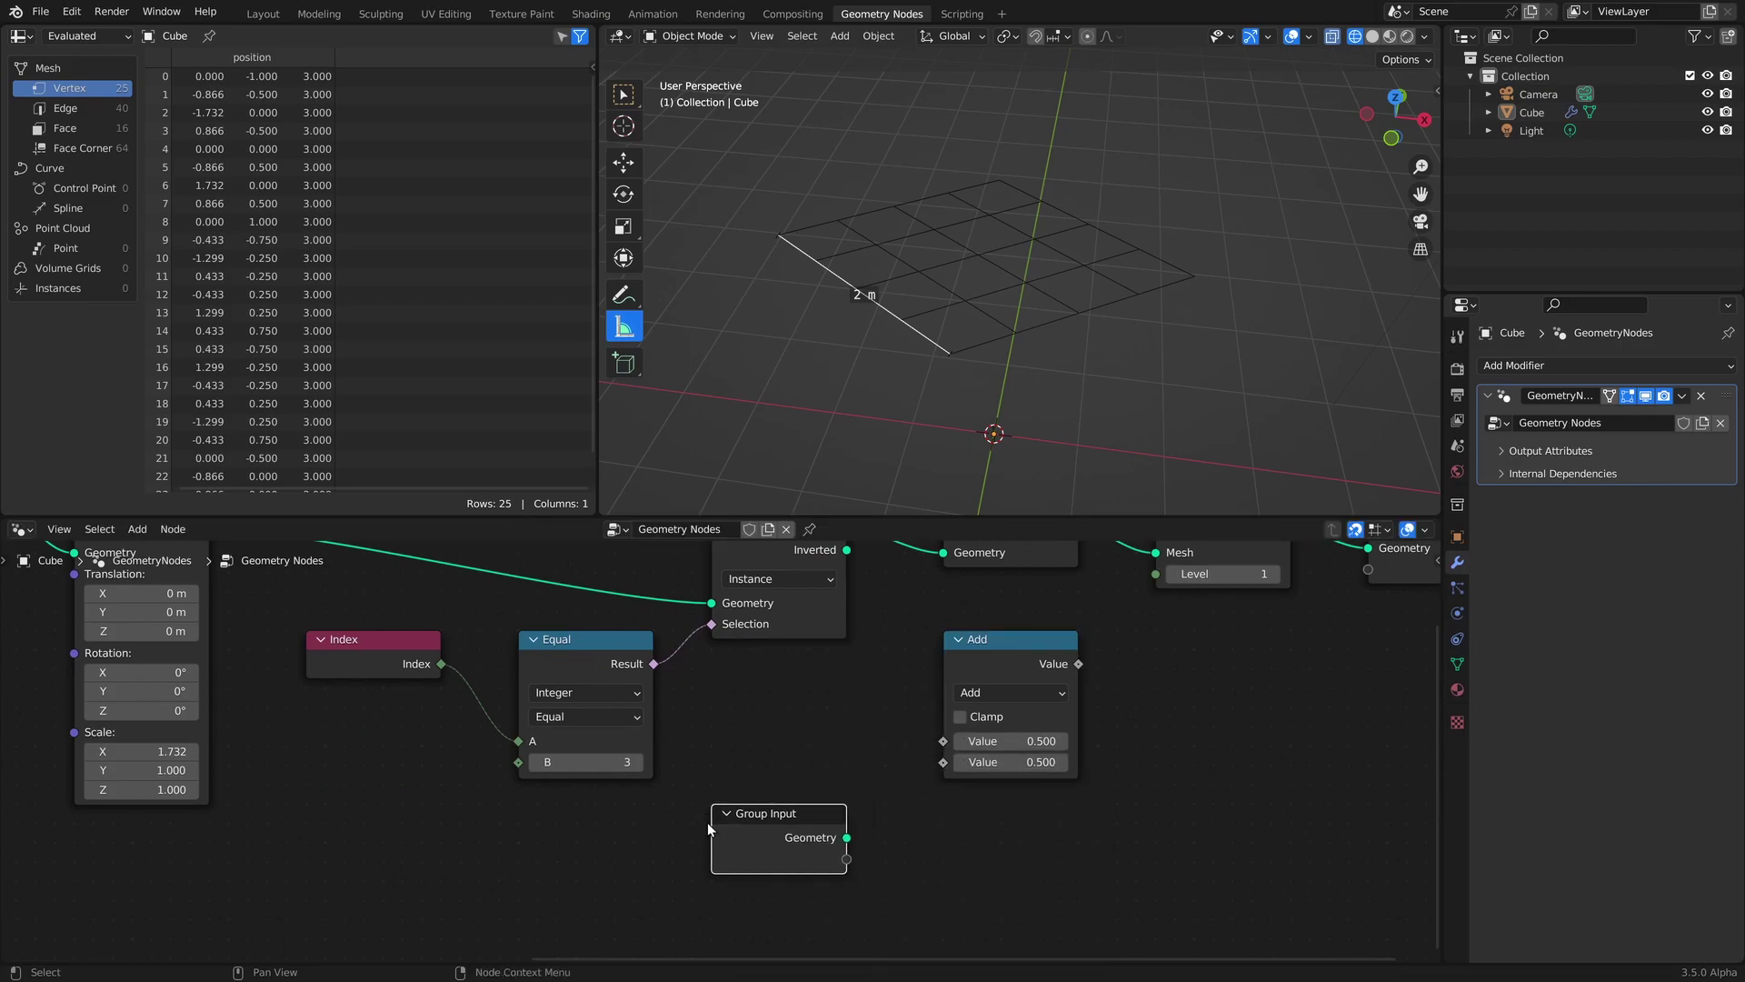
Create a new group input of type Integer and name it "Subdivision Level".
key("n")
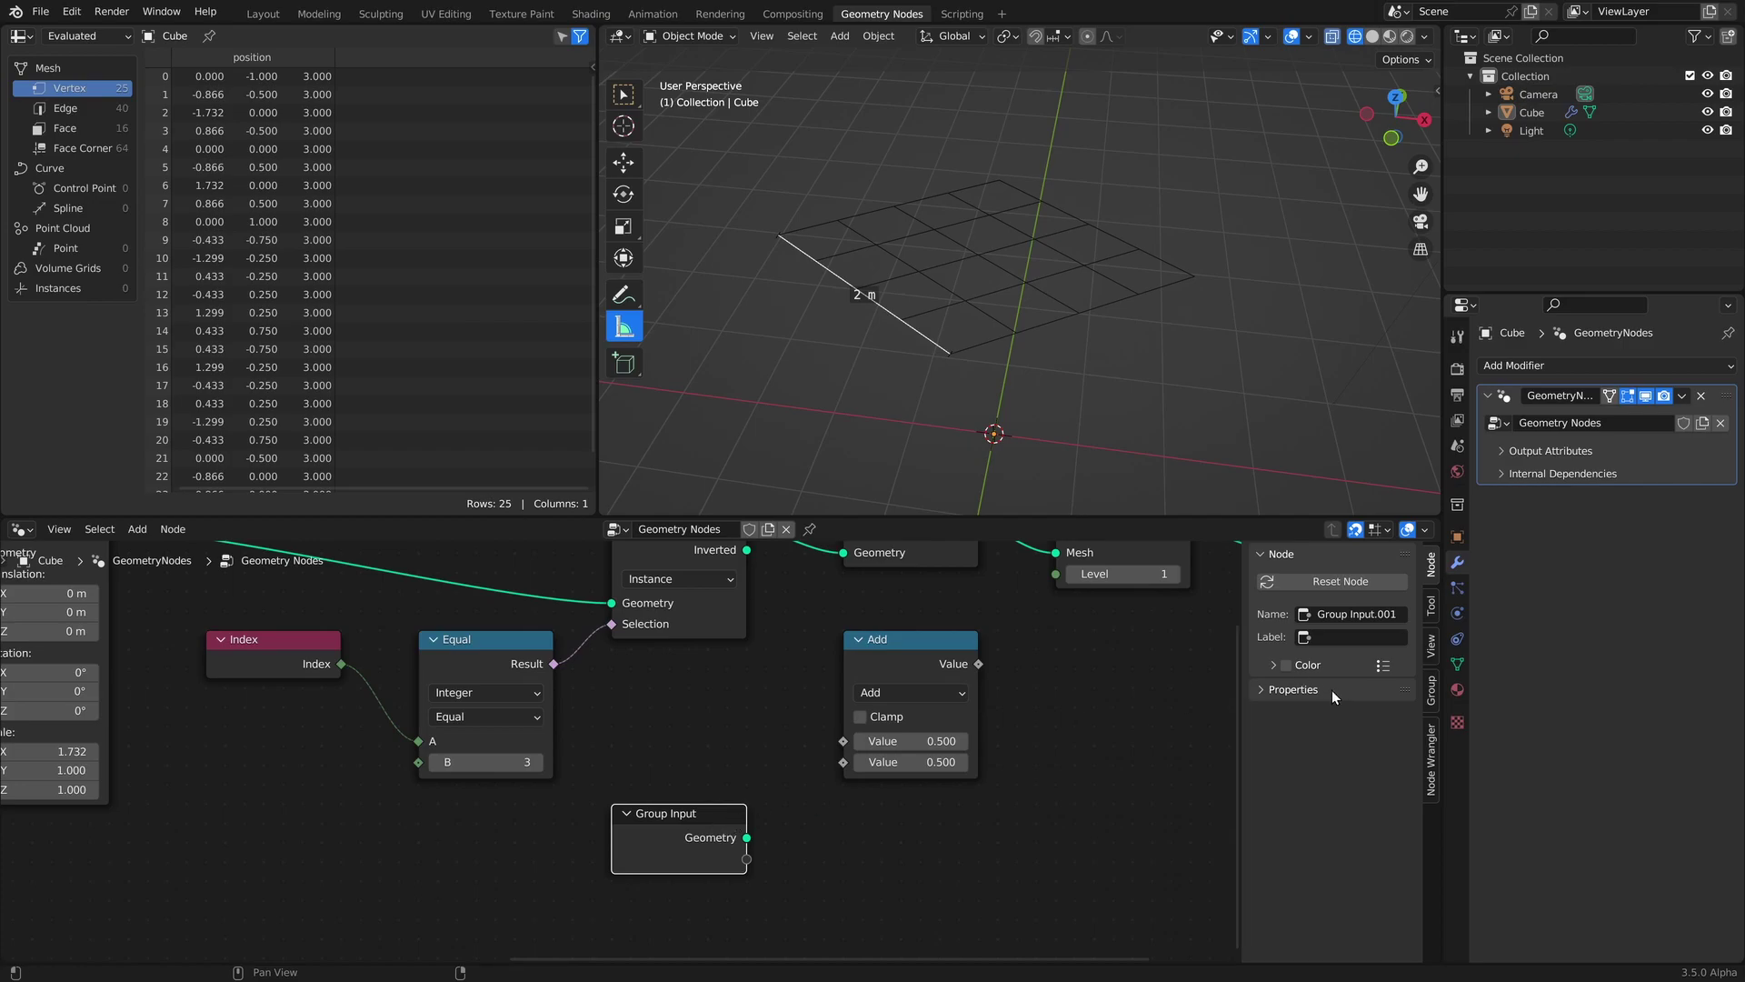
left_click(1431, 694)
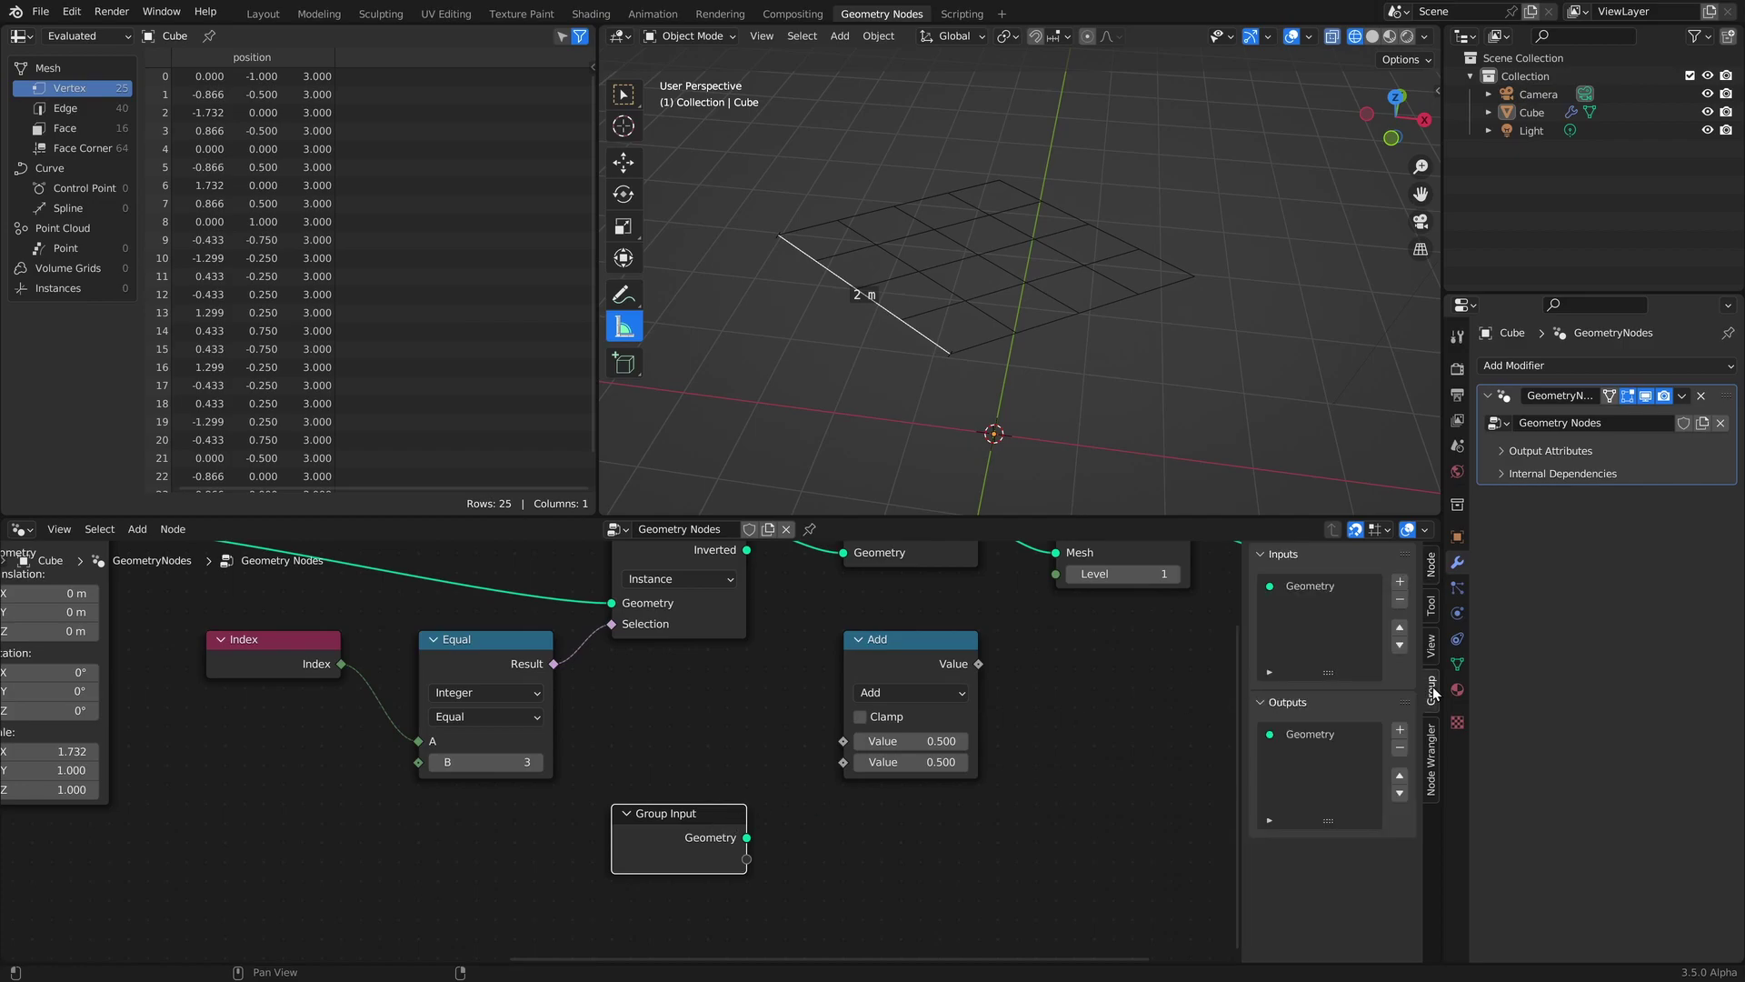
left_click(1400, 581)
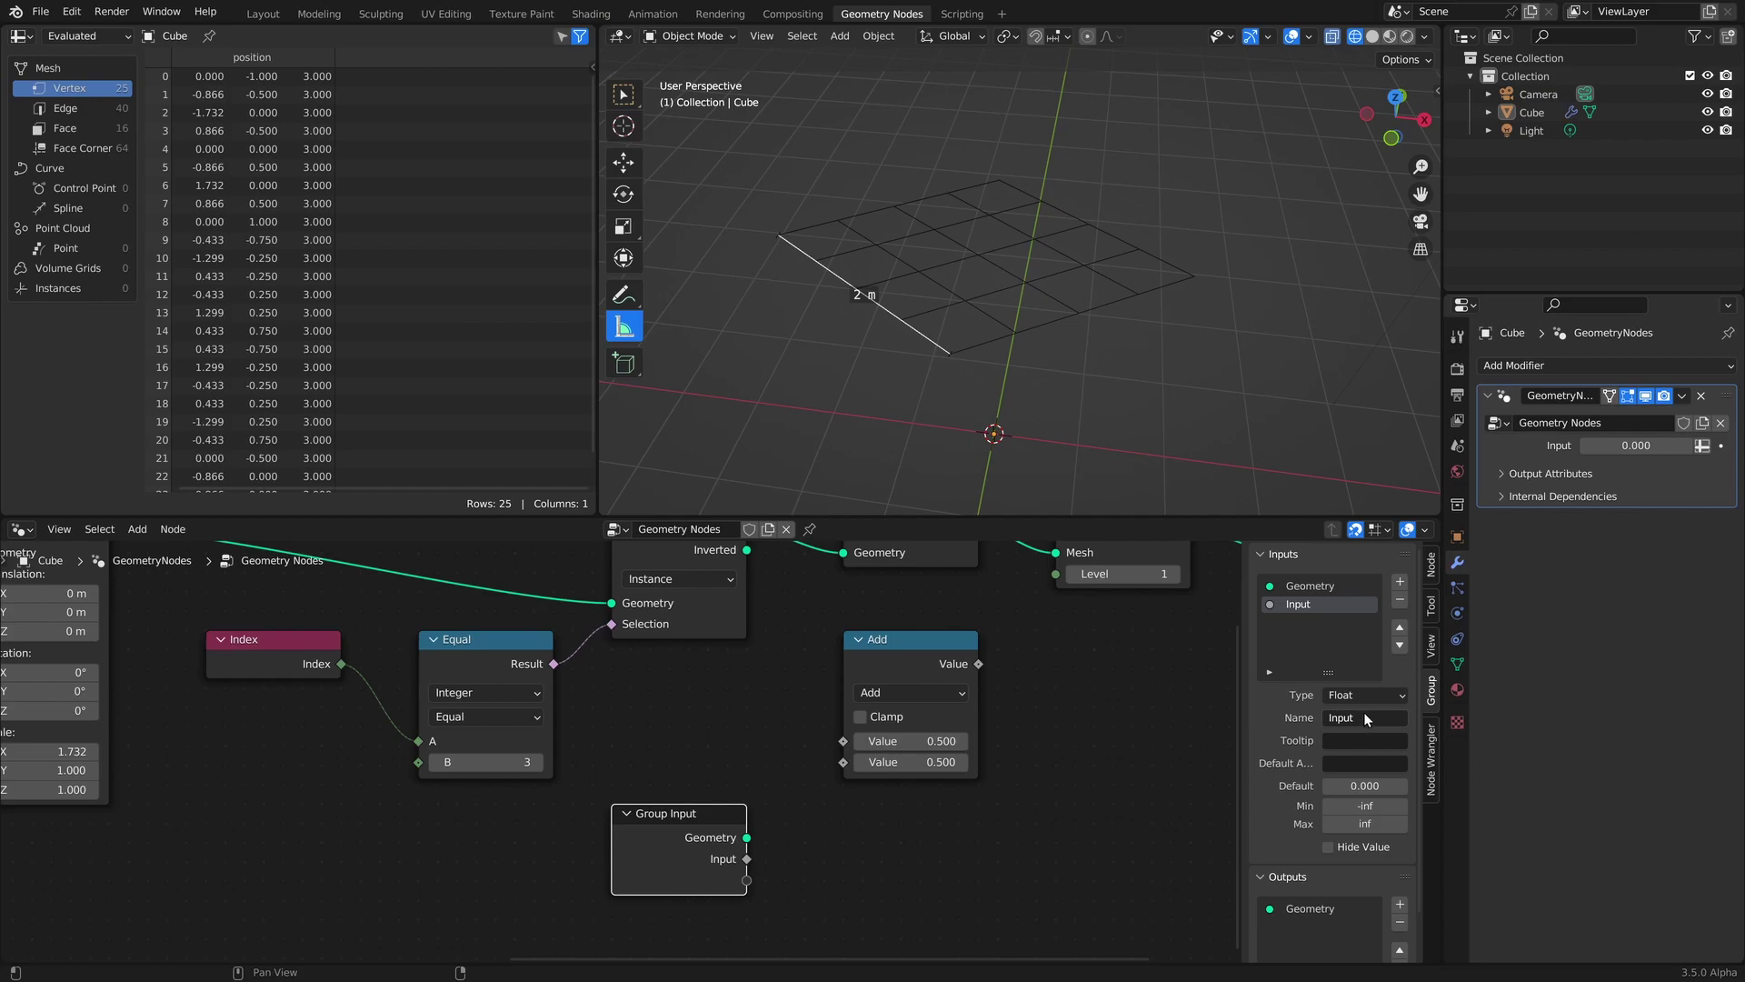
left_click(1354, 696)
left_click(1367, 796)
left_click(1365, 718)
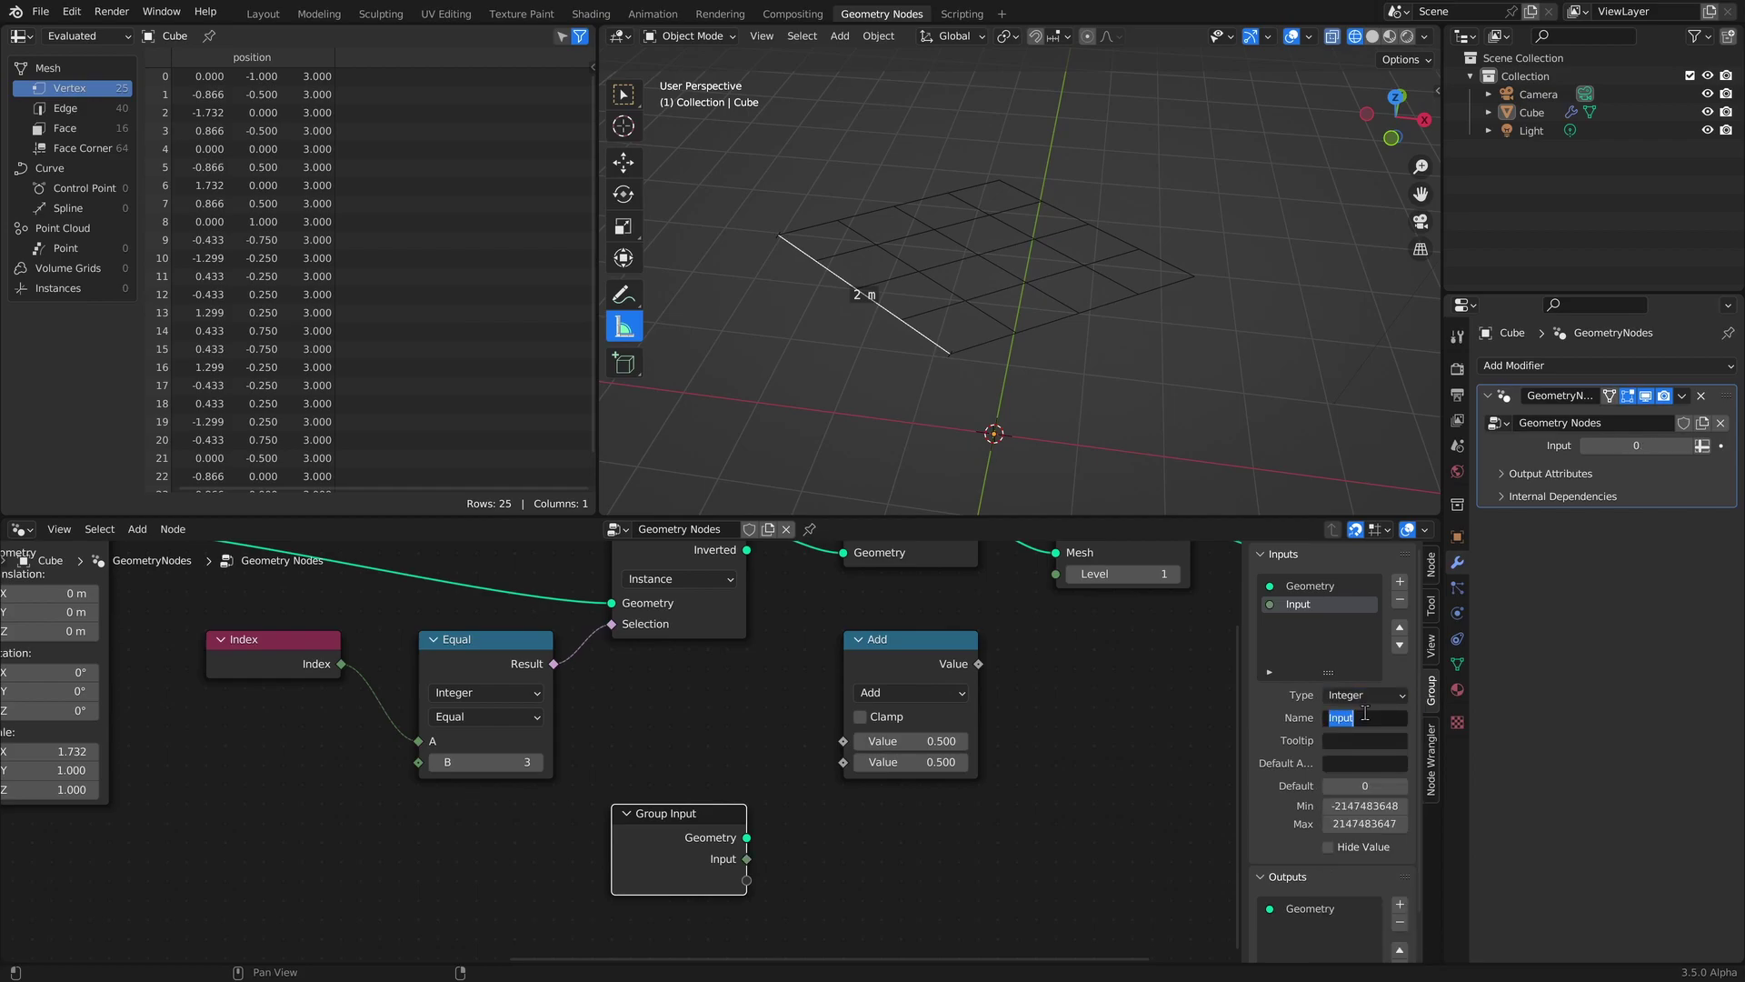
type("Su")
type("bdivision Level")
key("Return")
Limit the Subdivision Level input to a minimum of 0 and a maximum of 6.
left_click(1362, 805)
type("0")
key("Return")
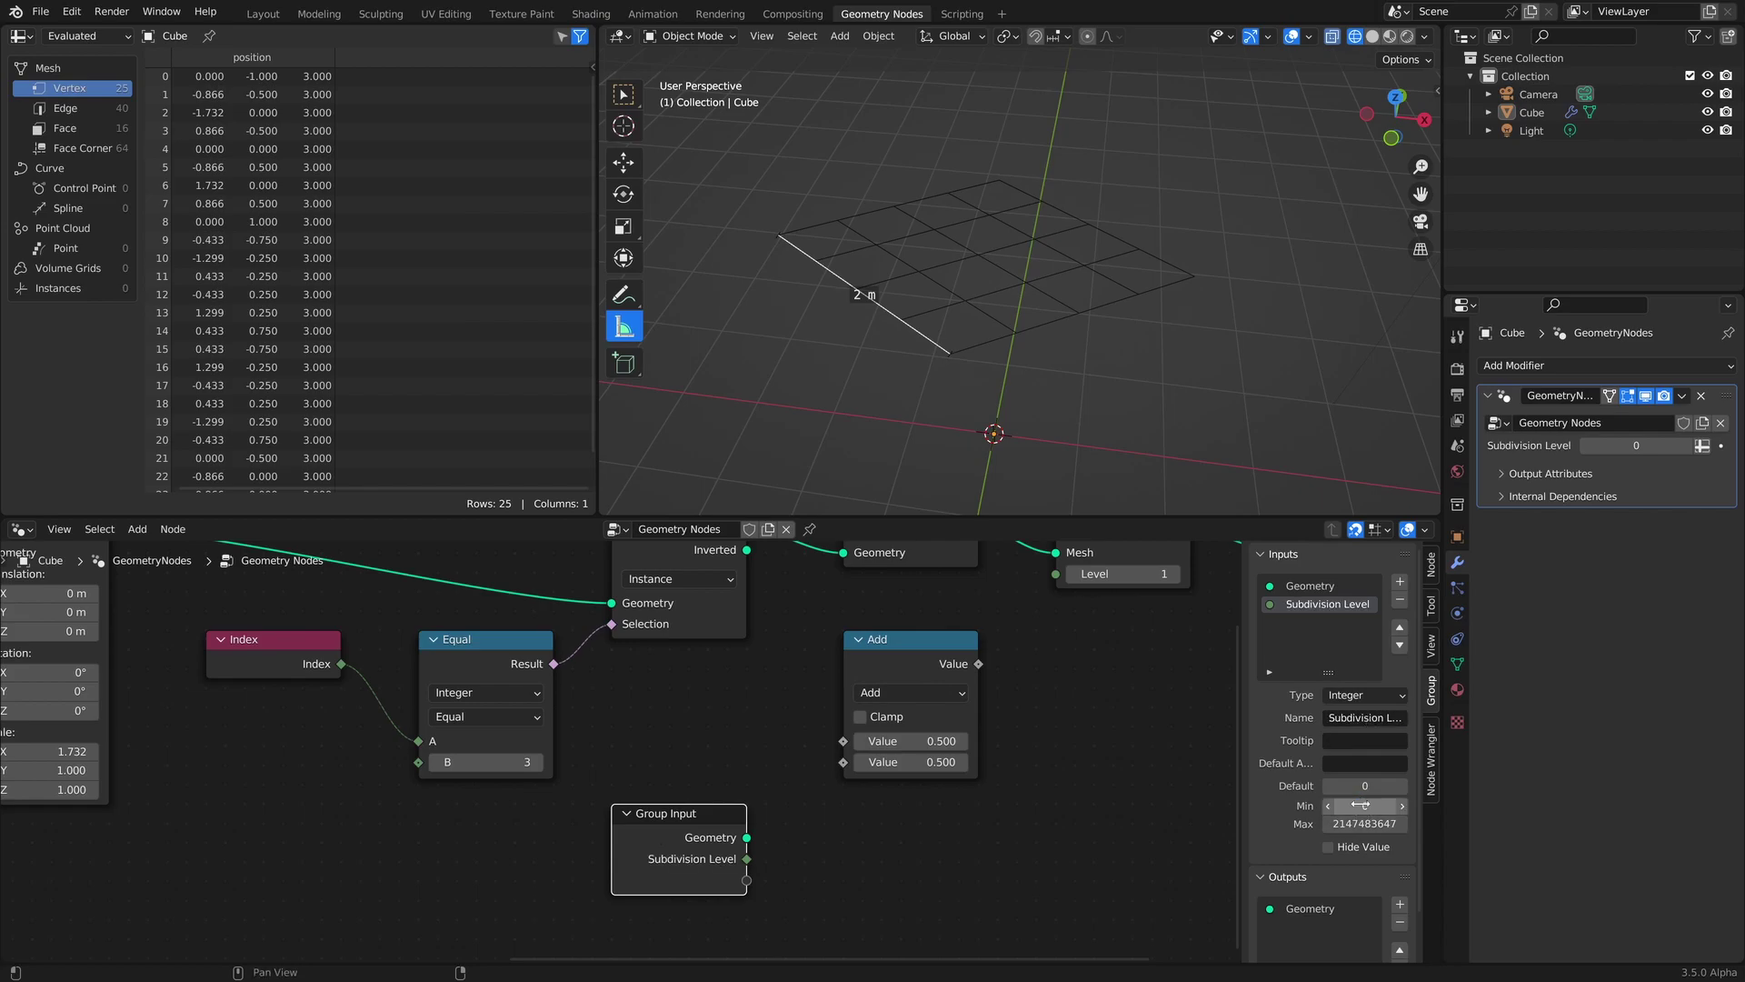
left_click(1361, 823)
type("6")
key("Return")
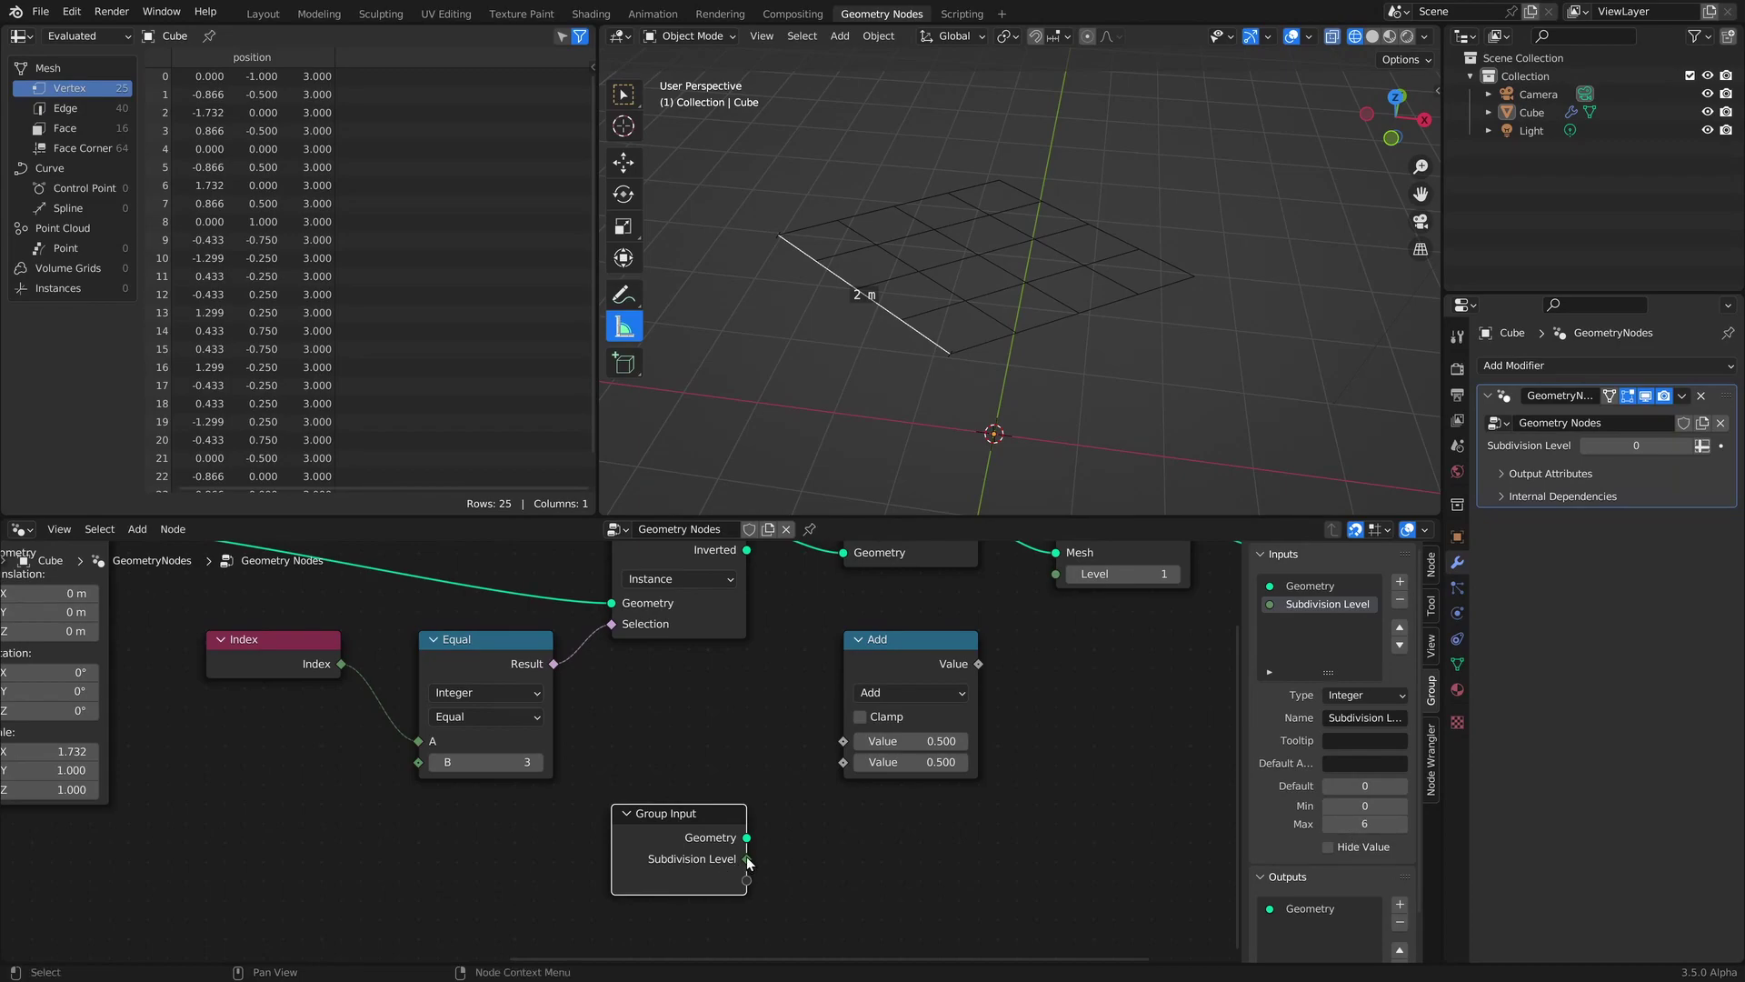
Feed Subdivision Level into the Add node, set its second value to 3, and connect the result to Subdivide Mesh's Level.
left_click_drag(748, 859, 843, 741)
middle_click_drag(989, 728, 950, 788)
left_click(870, 789)
type("3")
key("Return")
left_click_drag(929, 709, 1004, 619)
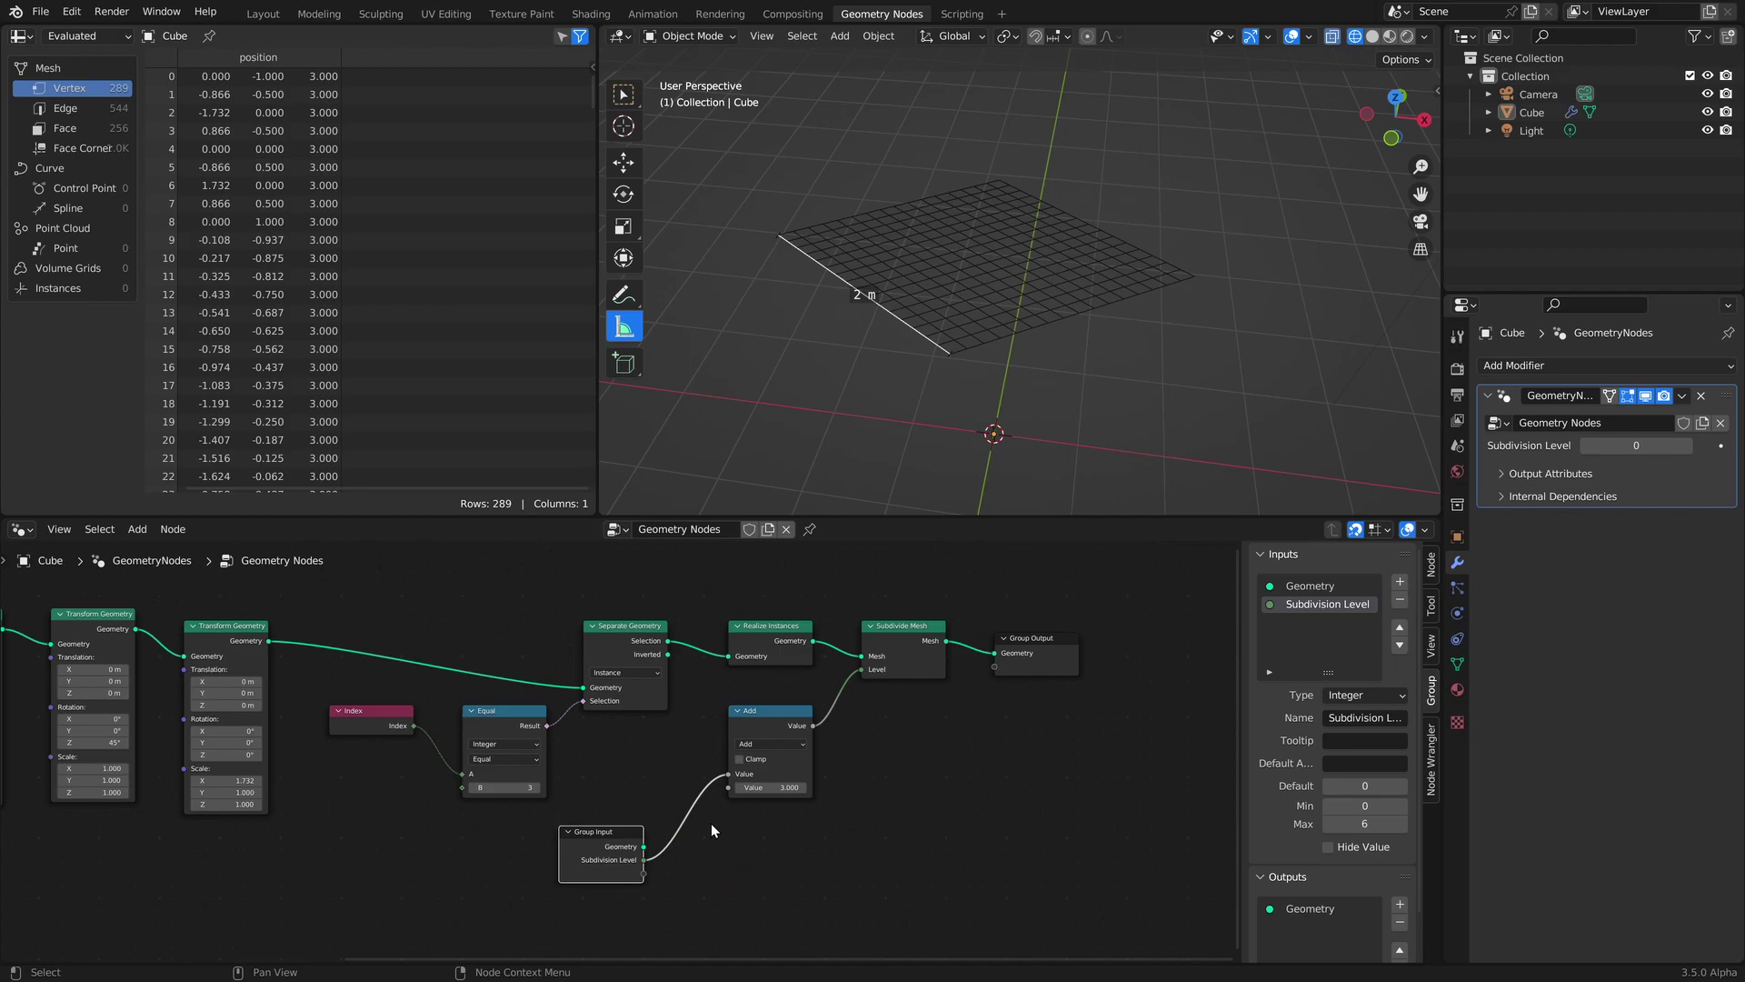
Move the Group Input beneath the Index node, then duplicate the Equal, Separate Geometry, Realize Instances, Add and Subdivide Mesh nodes below the originals.
left_click_drag(598, 873, 355, 852)
scroll(580, 783, "down", 1)
left_click_drag(515, 600, 845, 849)
scroll(385, 753, "up", 1)
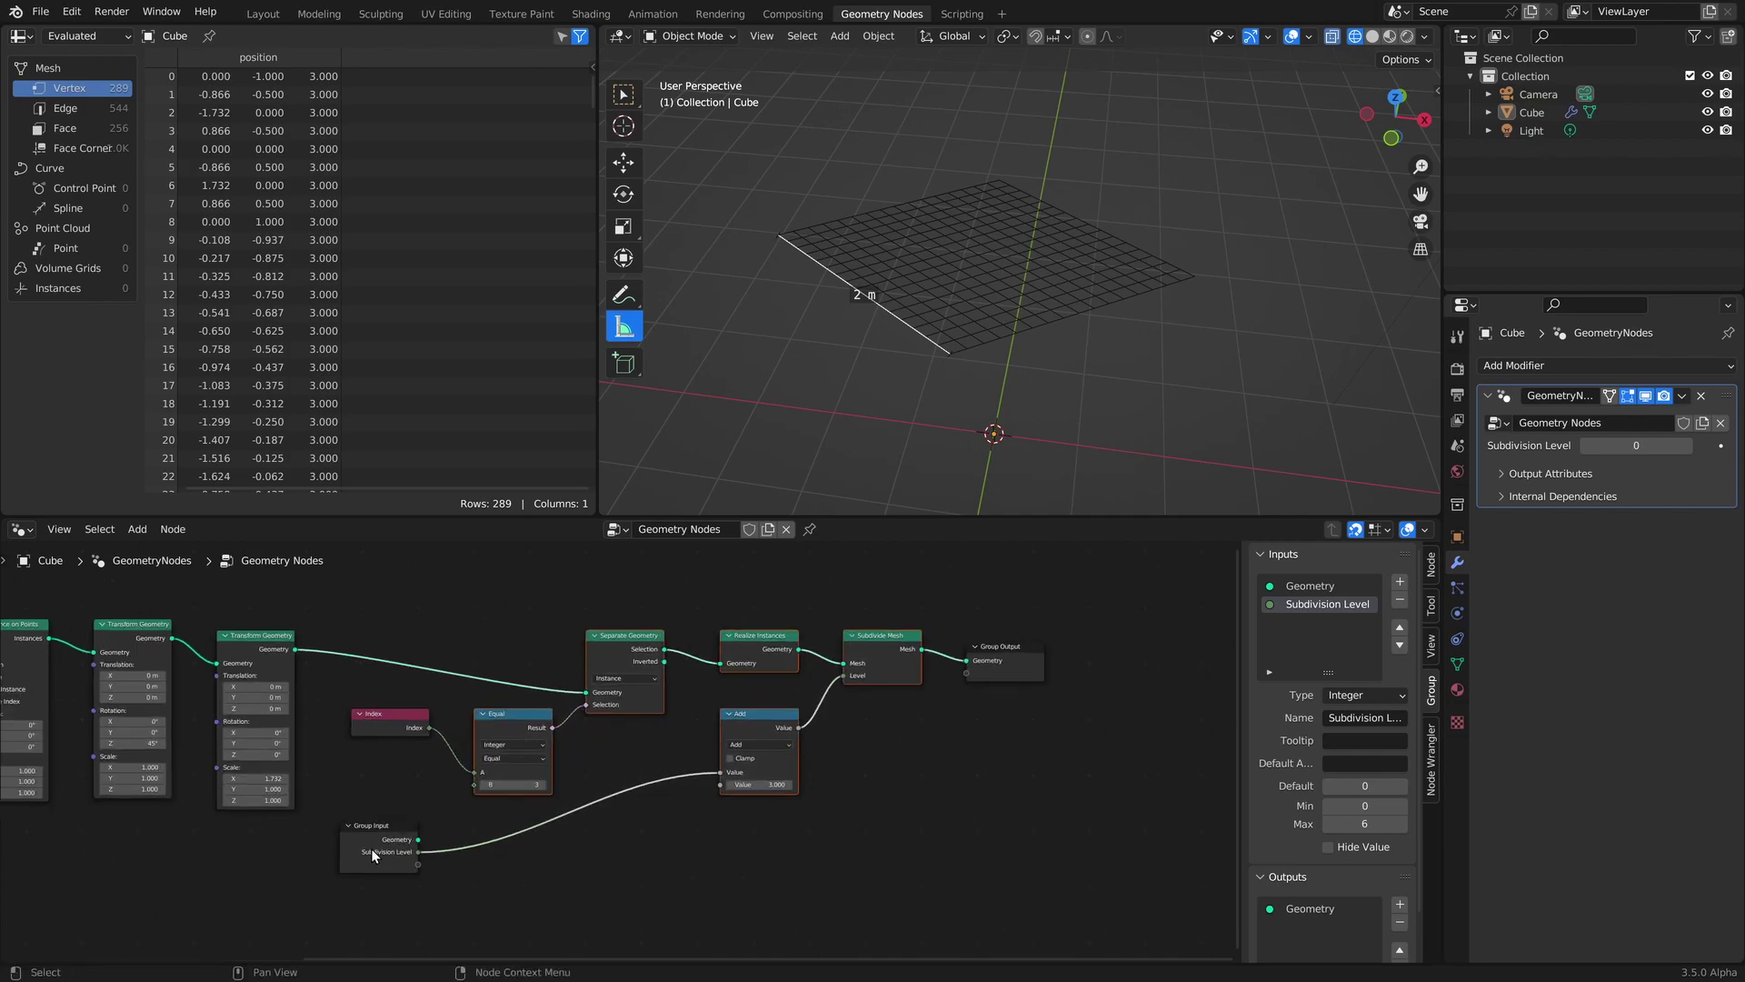
scroll(622, 749, "down", 5)
middle_click_drag(879, 759, 892, 674, "shift")
key("shift+d")
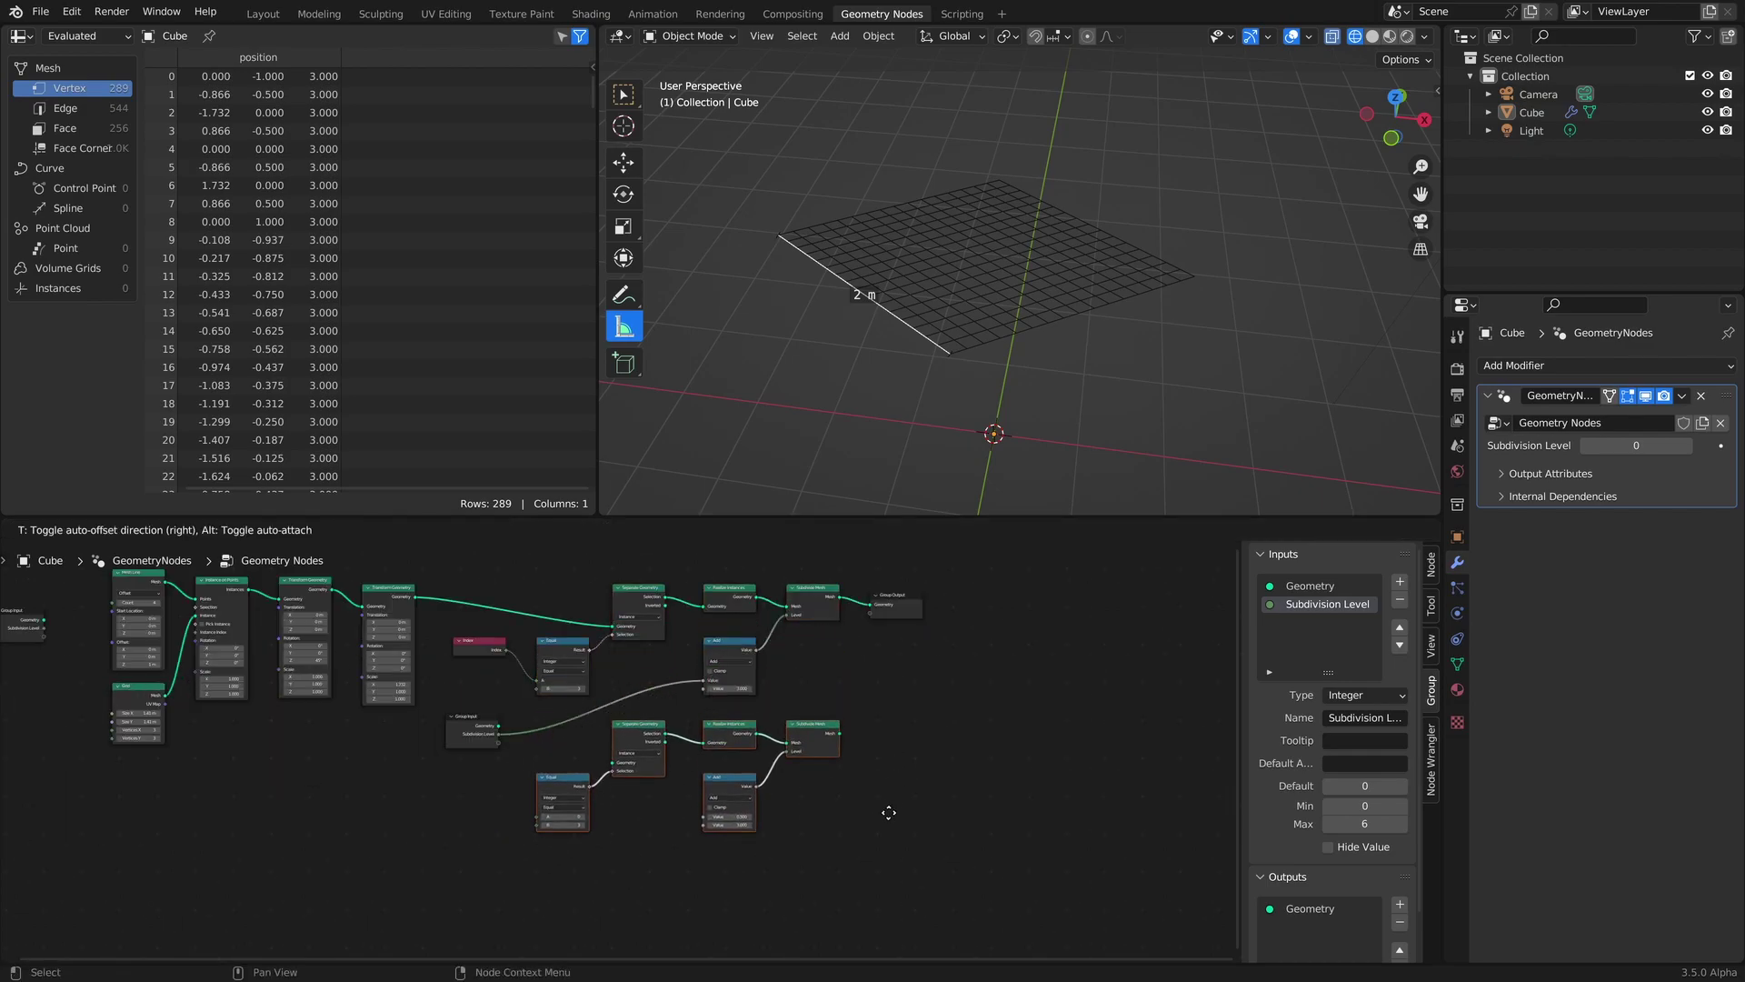
left_click(890, 849)
Place two more copies of the duplicated node branch, stacked one below the other.
middle_click_drag(890, 849, 907, 755, "shift")
key("shift+d")
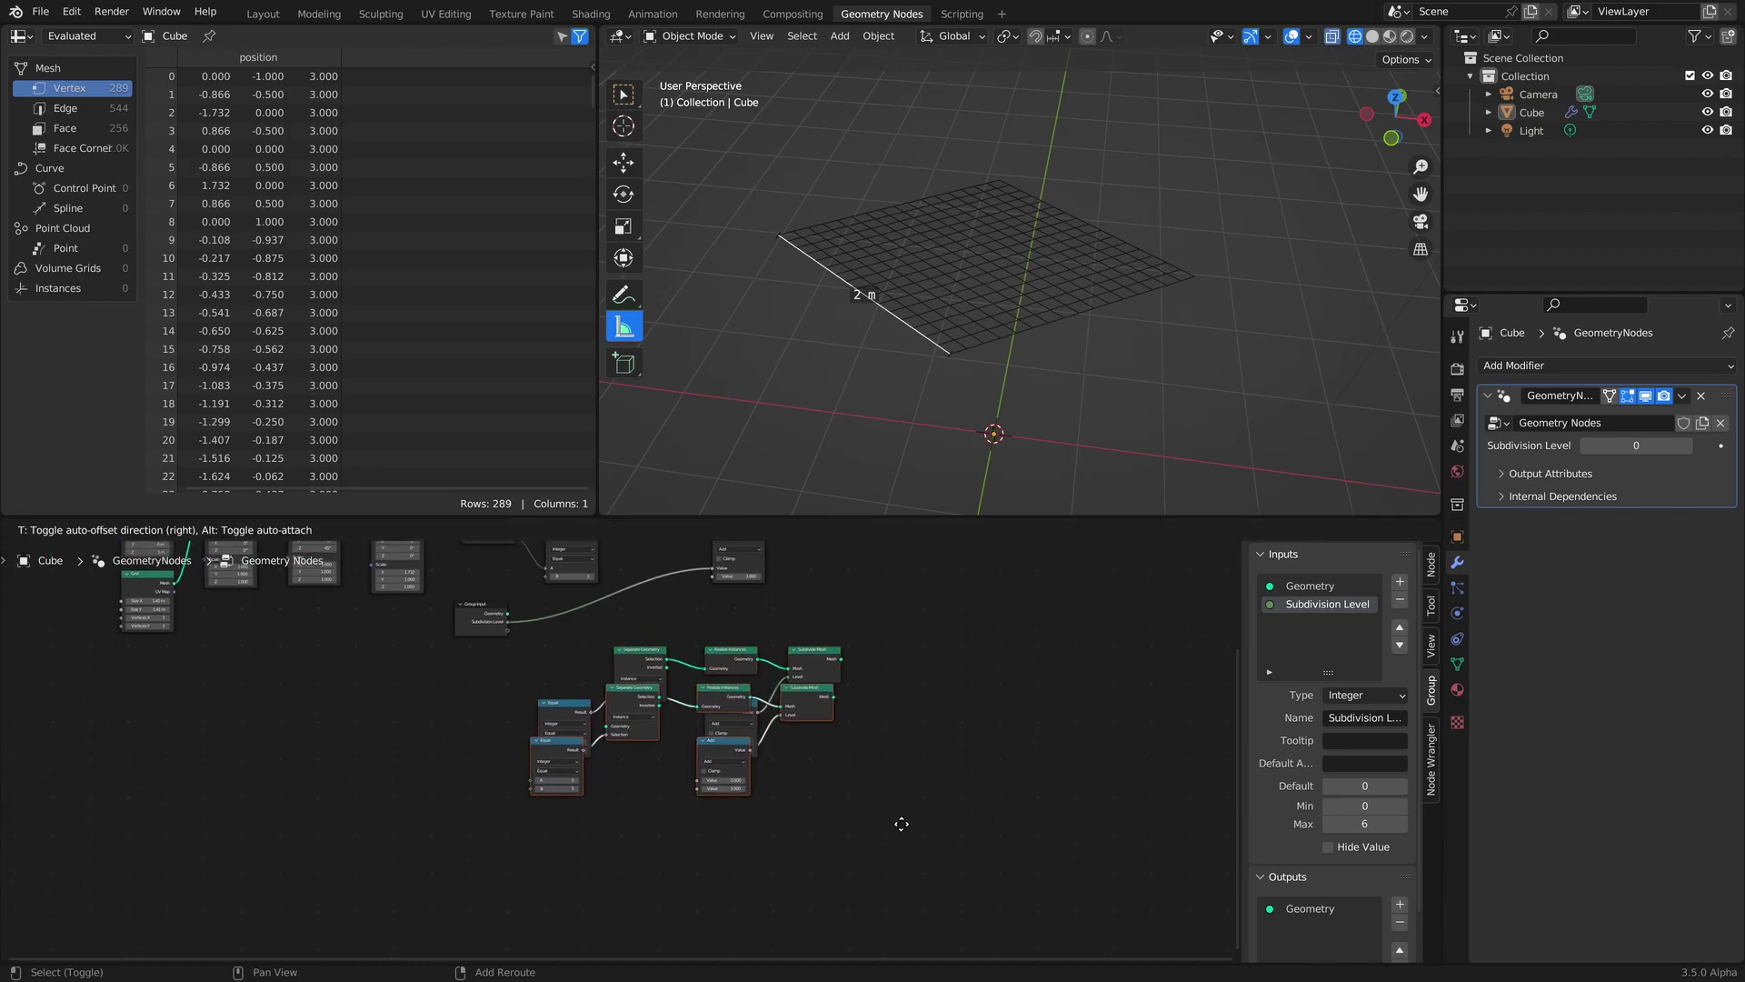
left_click(919, 897)
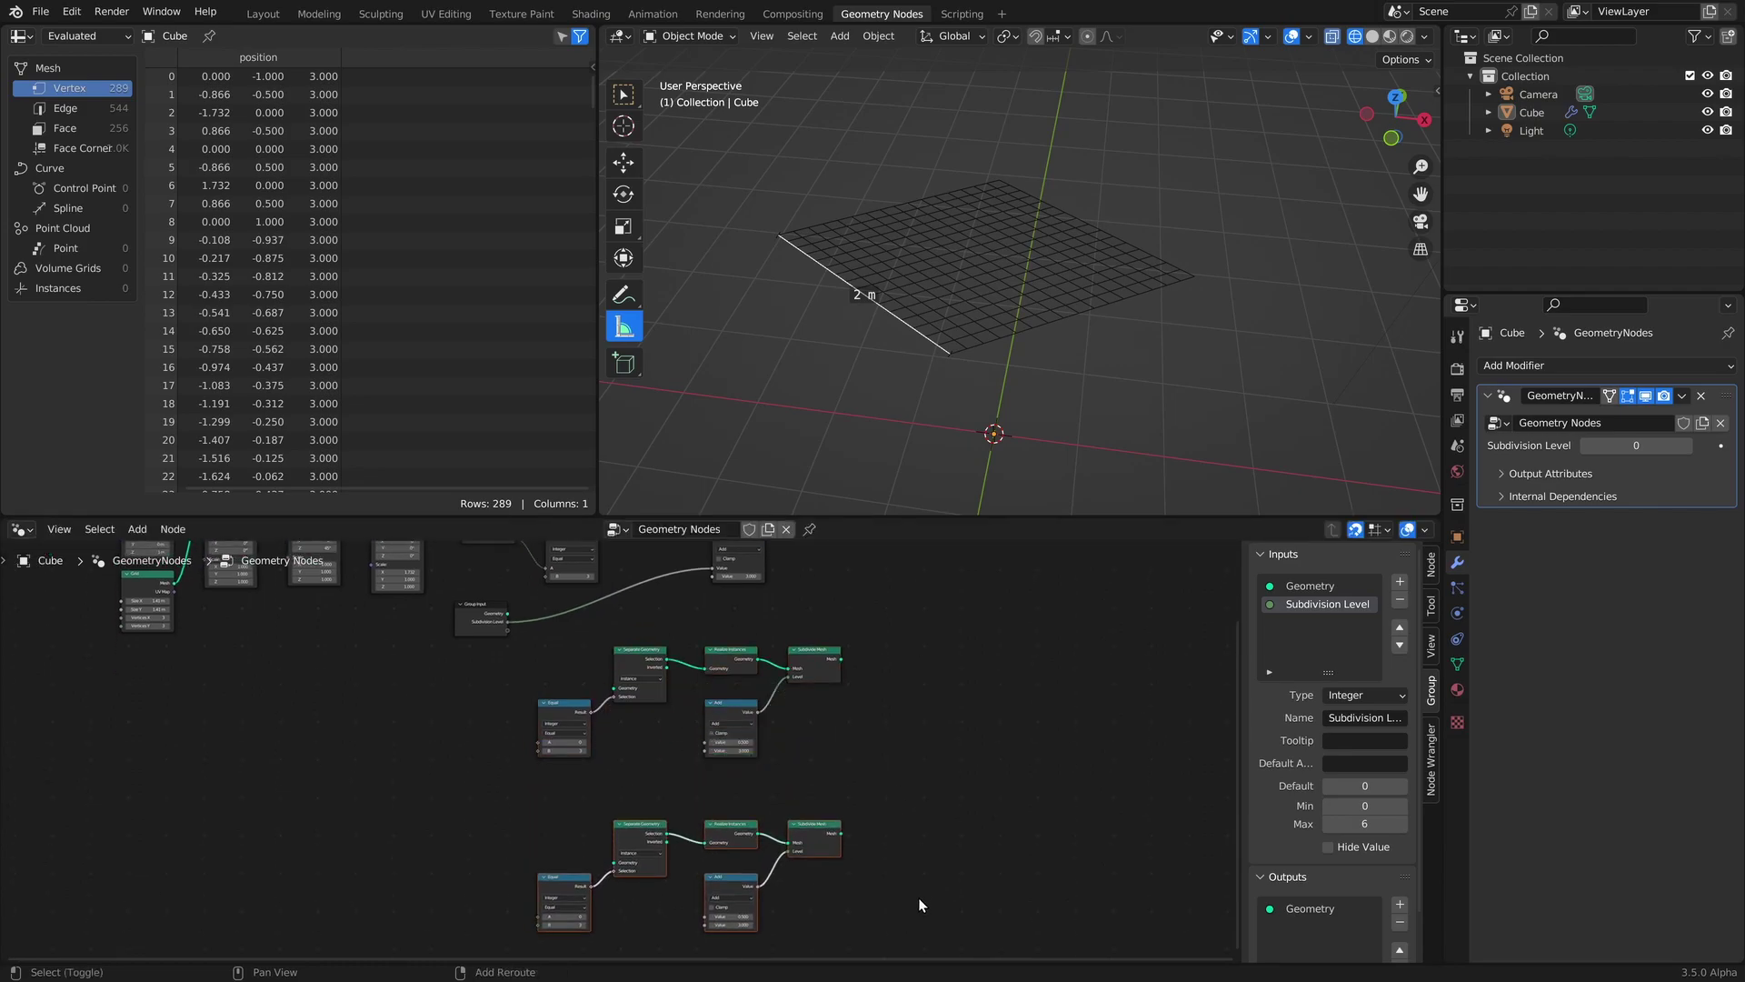
middle_click_drag(919, 898, 919, 717, "shift")
key("shift+d")
left_click(911, 914)
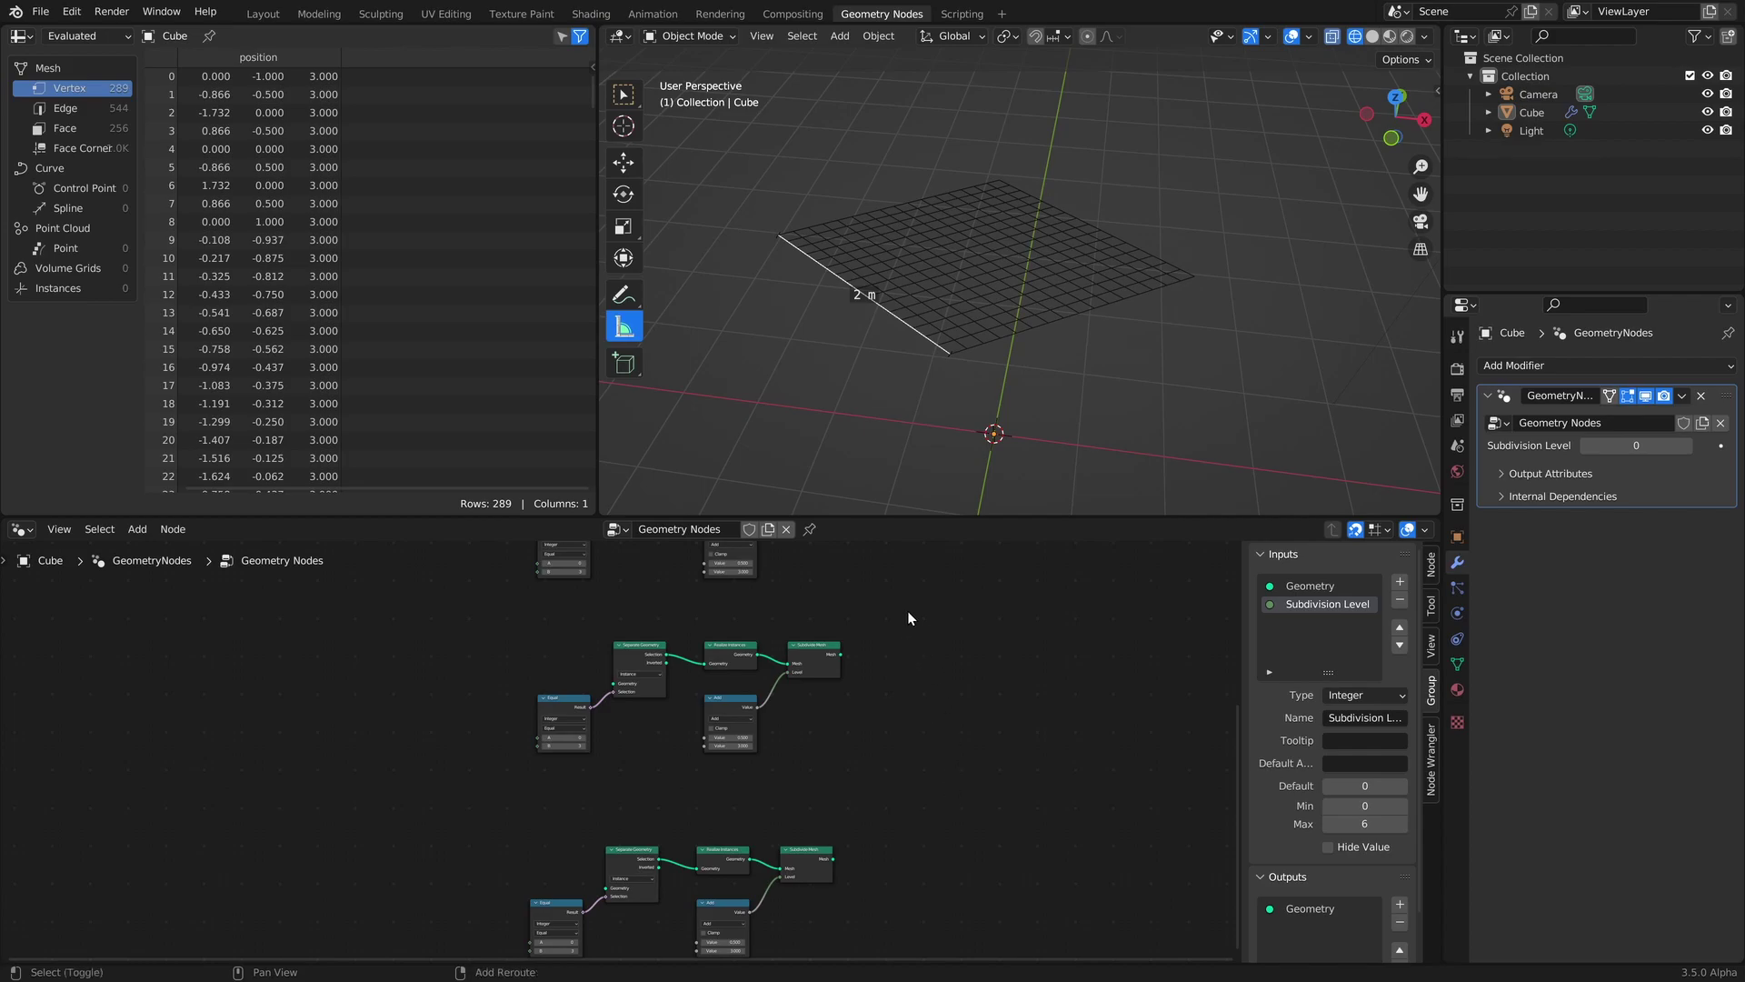
Examine the original branch's Equal, Add and Subdivide Mesh settings and links against the duplicated branches.
middle_click_drag(908, 613, 945, 840)
middle_click_drag(880, 678, 893, 809)
scroll(685, 755, "up", 1)
scroll(685, 756, "up", 2)
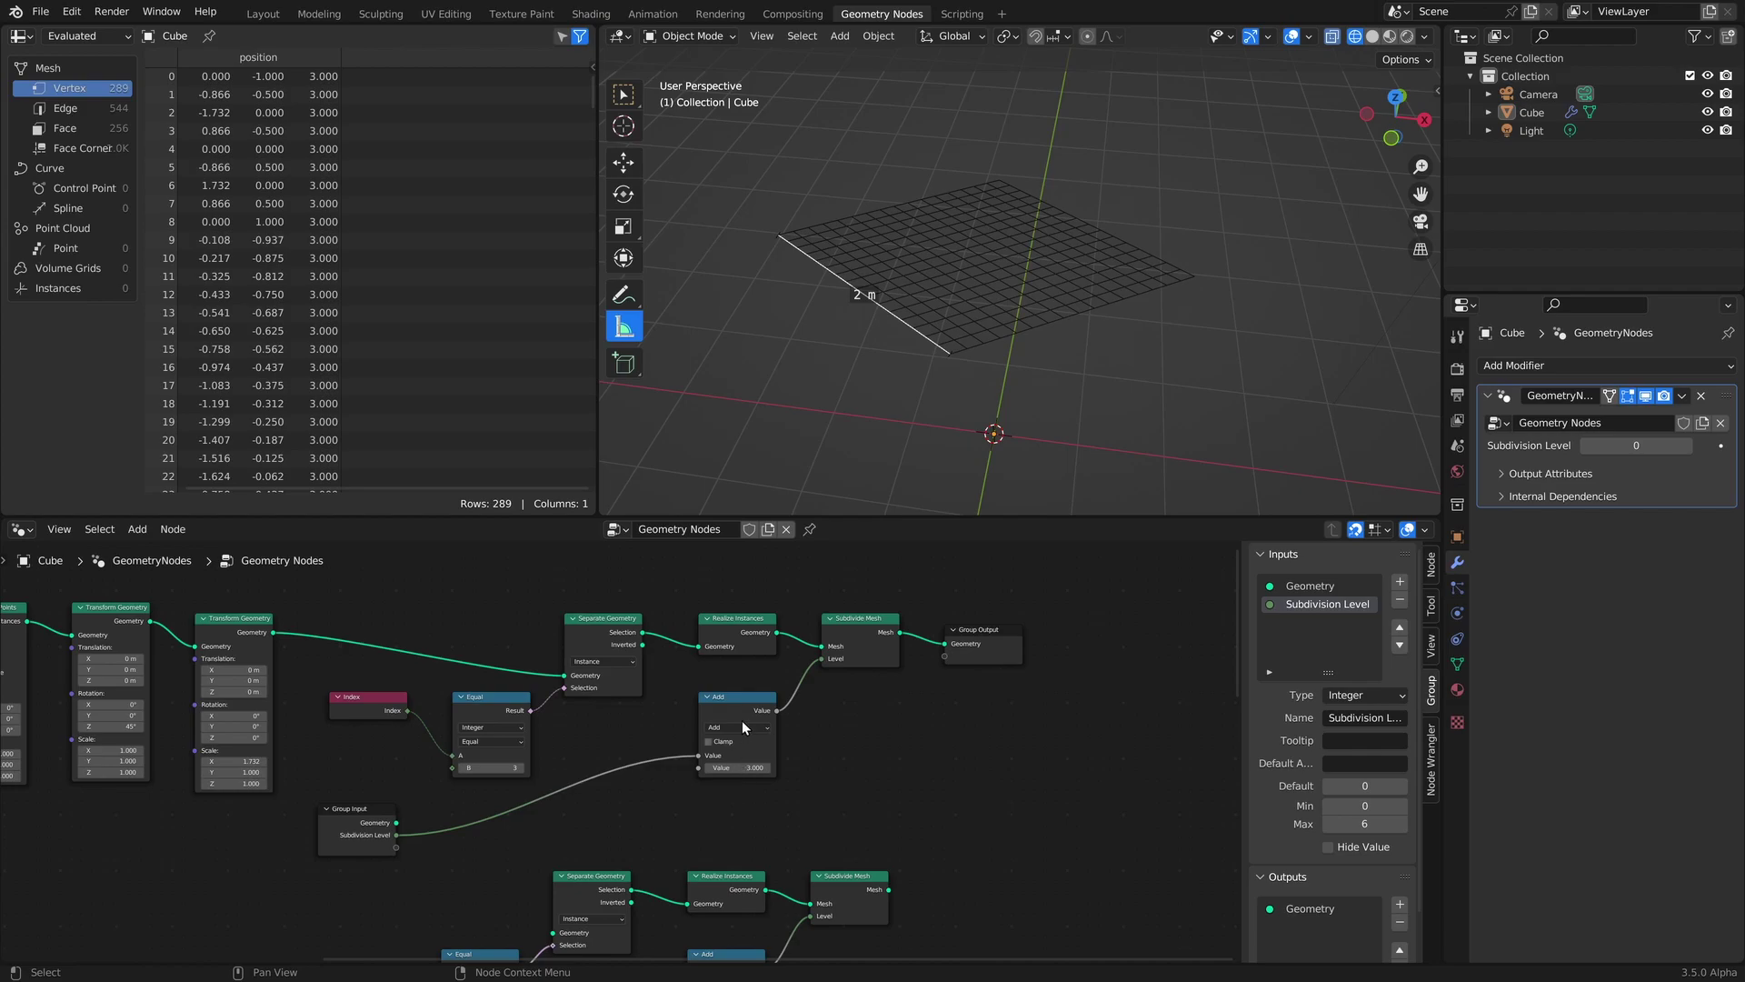
scroll(702, 742, "up", 1)
scroll(924, 641, "up", 2)
middle_click_drag(1001, 635, 780, 776)
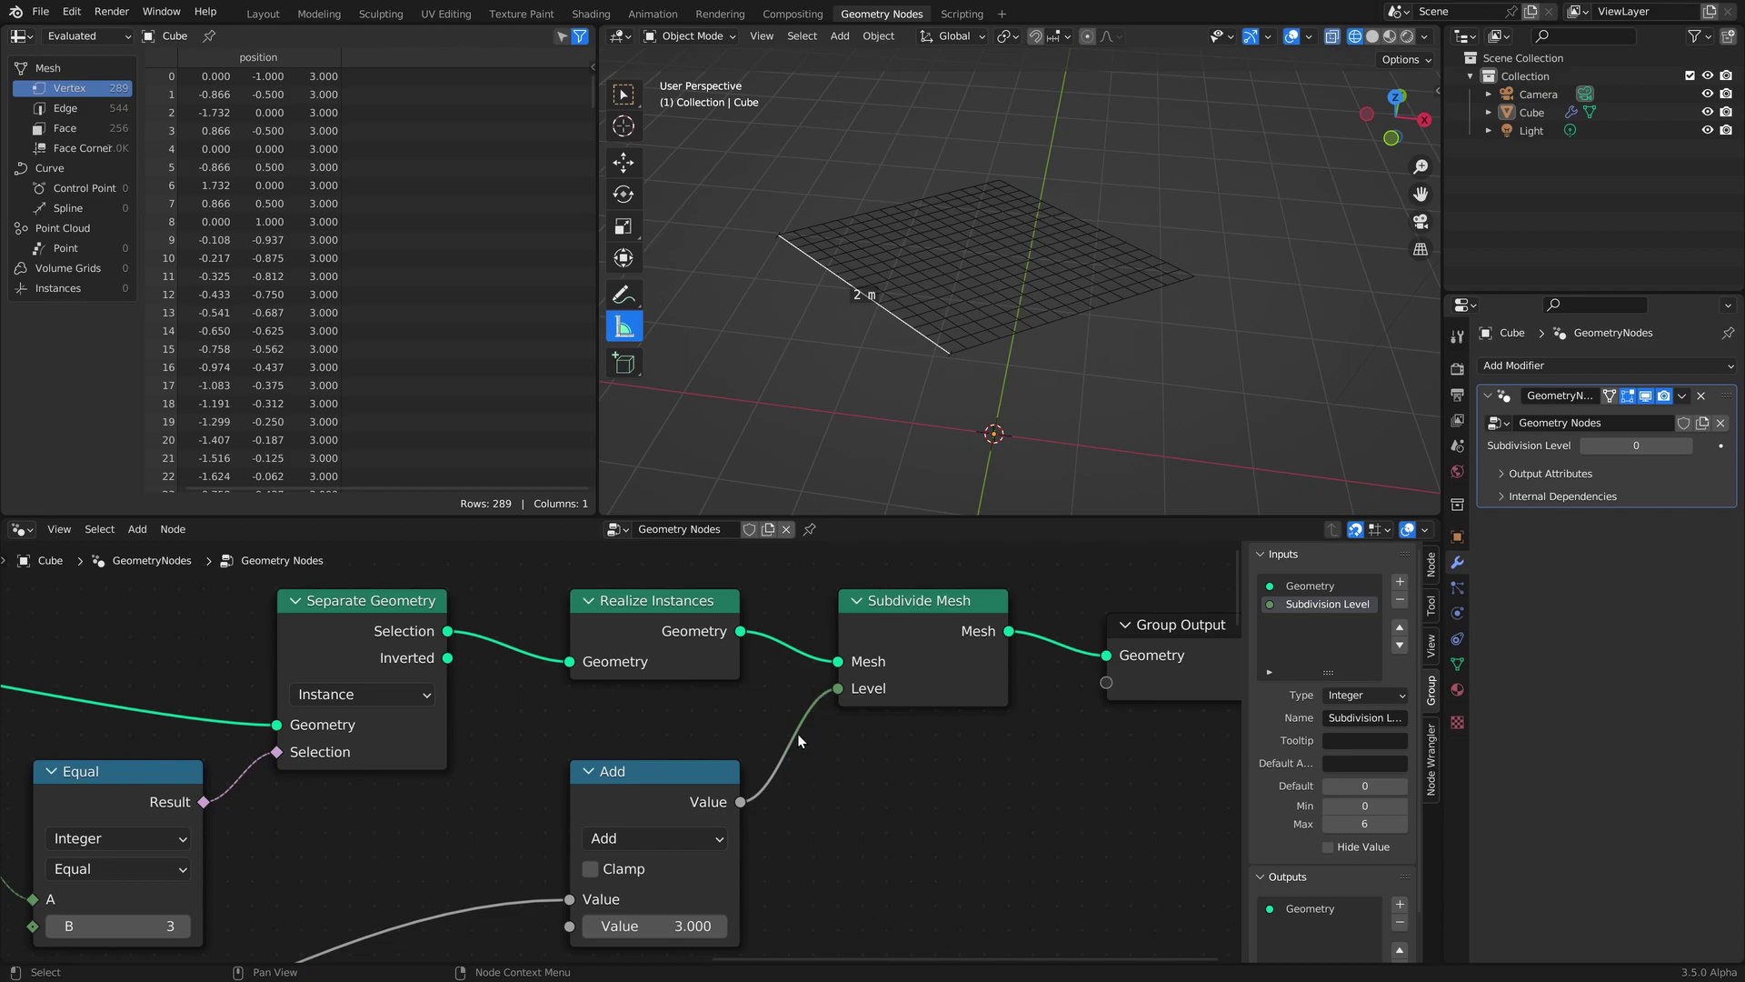
scroll(799, 734, "down", 6)
middle_click_drag(797, 735, 895, 582)
scroll(681, 677, "down", 1)
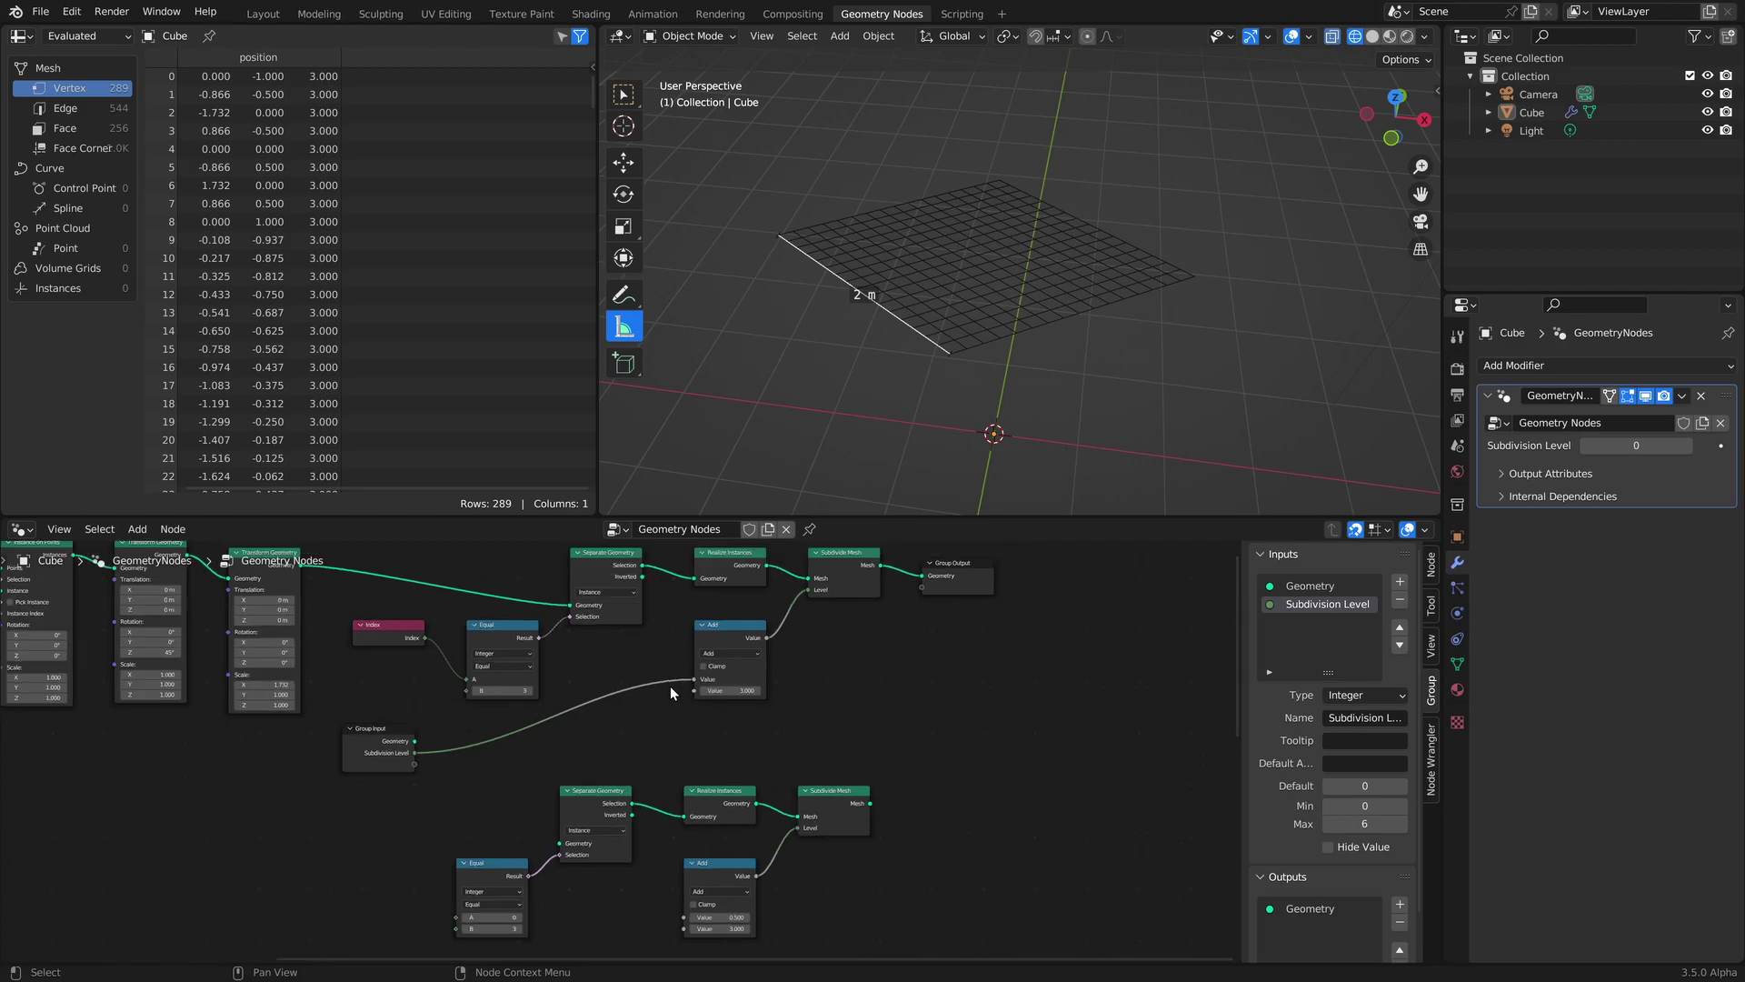
scroll(644, 765, "down", 1)
Connect the Index node to the A input of the Equal node in each of the three duplicated branches.
middle_click_drag(576, 798, 720, 669)
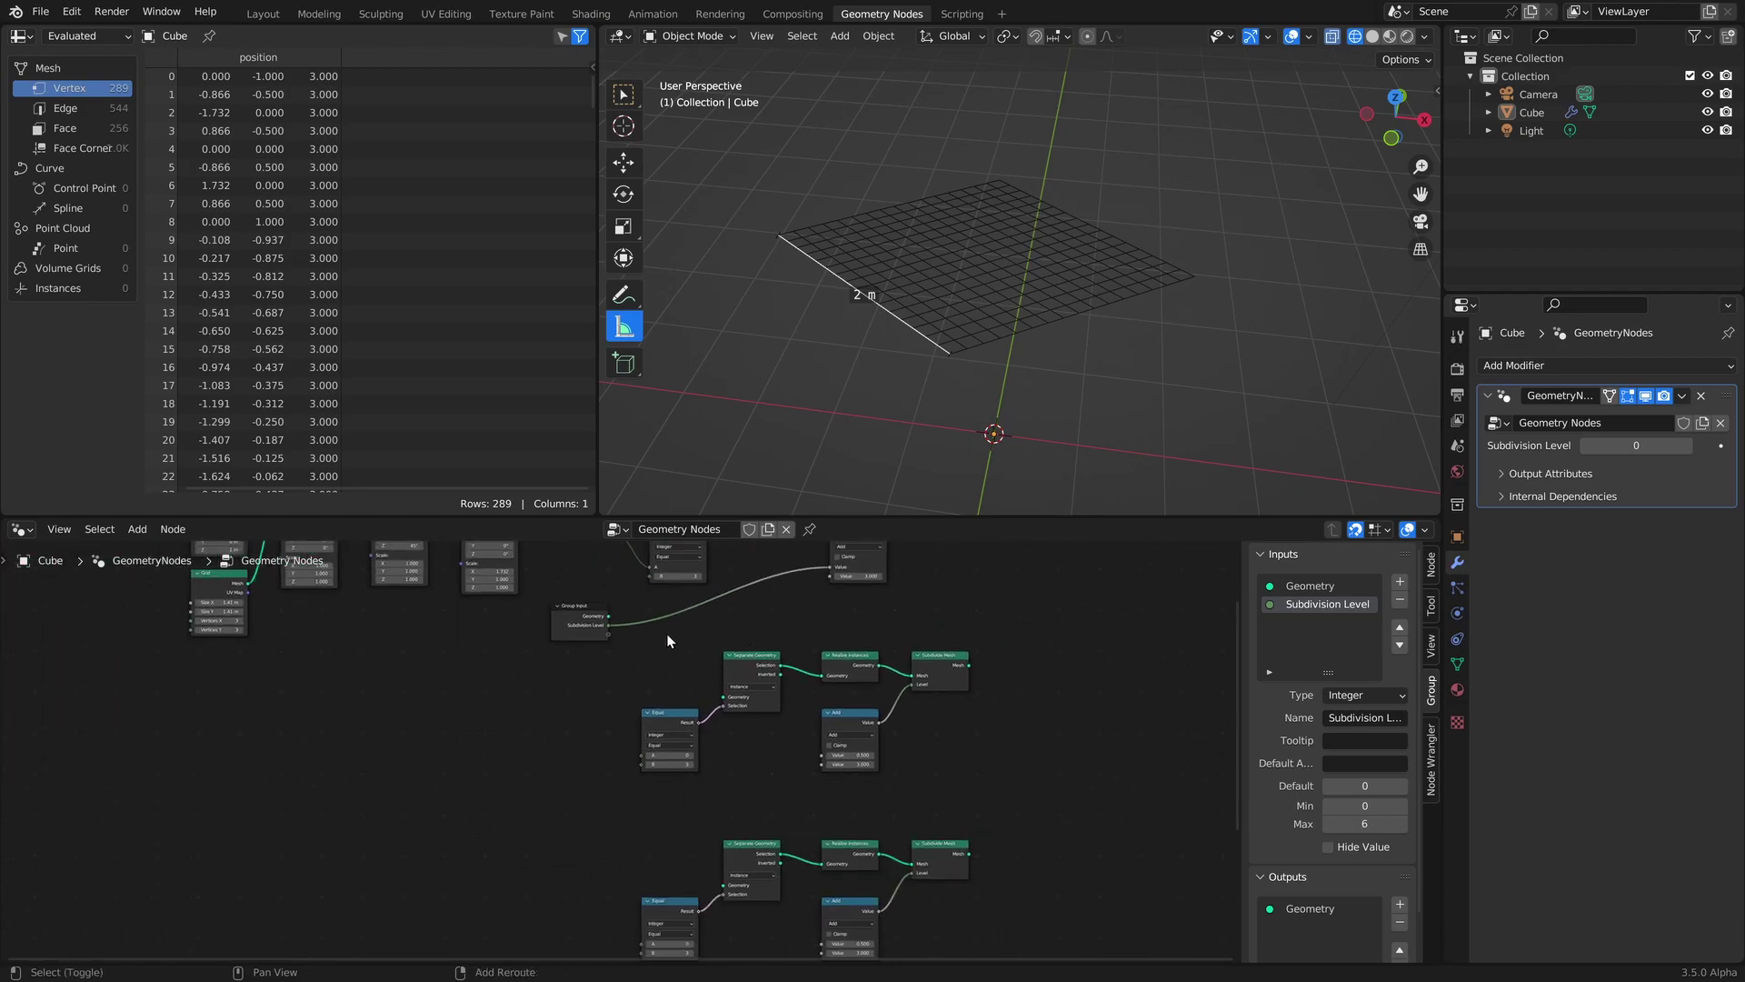
middle_click_drag(634, 575, 591, 625)
left_click_drag(573, 585, 633, 771)
middle_click_drag(634, 781, 633, 729)
scroll(633, 730, "down", 4)
right_click_drag(571, 600, 622, 871, "alt")
scroll(629, 700, "down", 2)
middle_click_drag(566, 681, 560, 646)
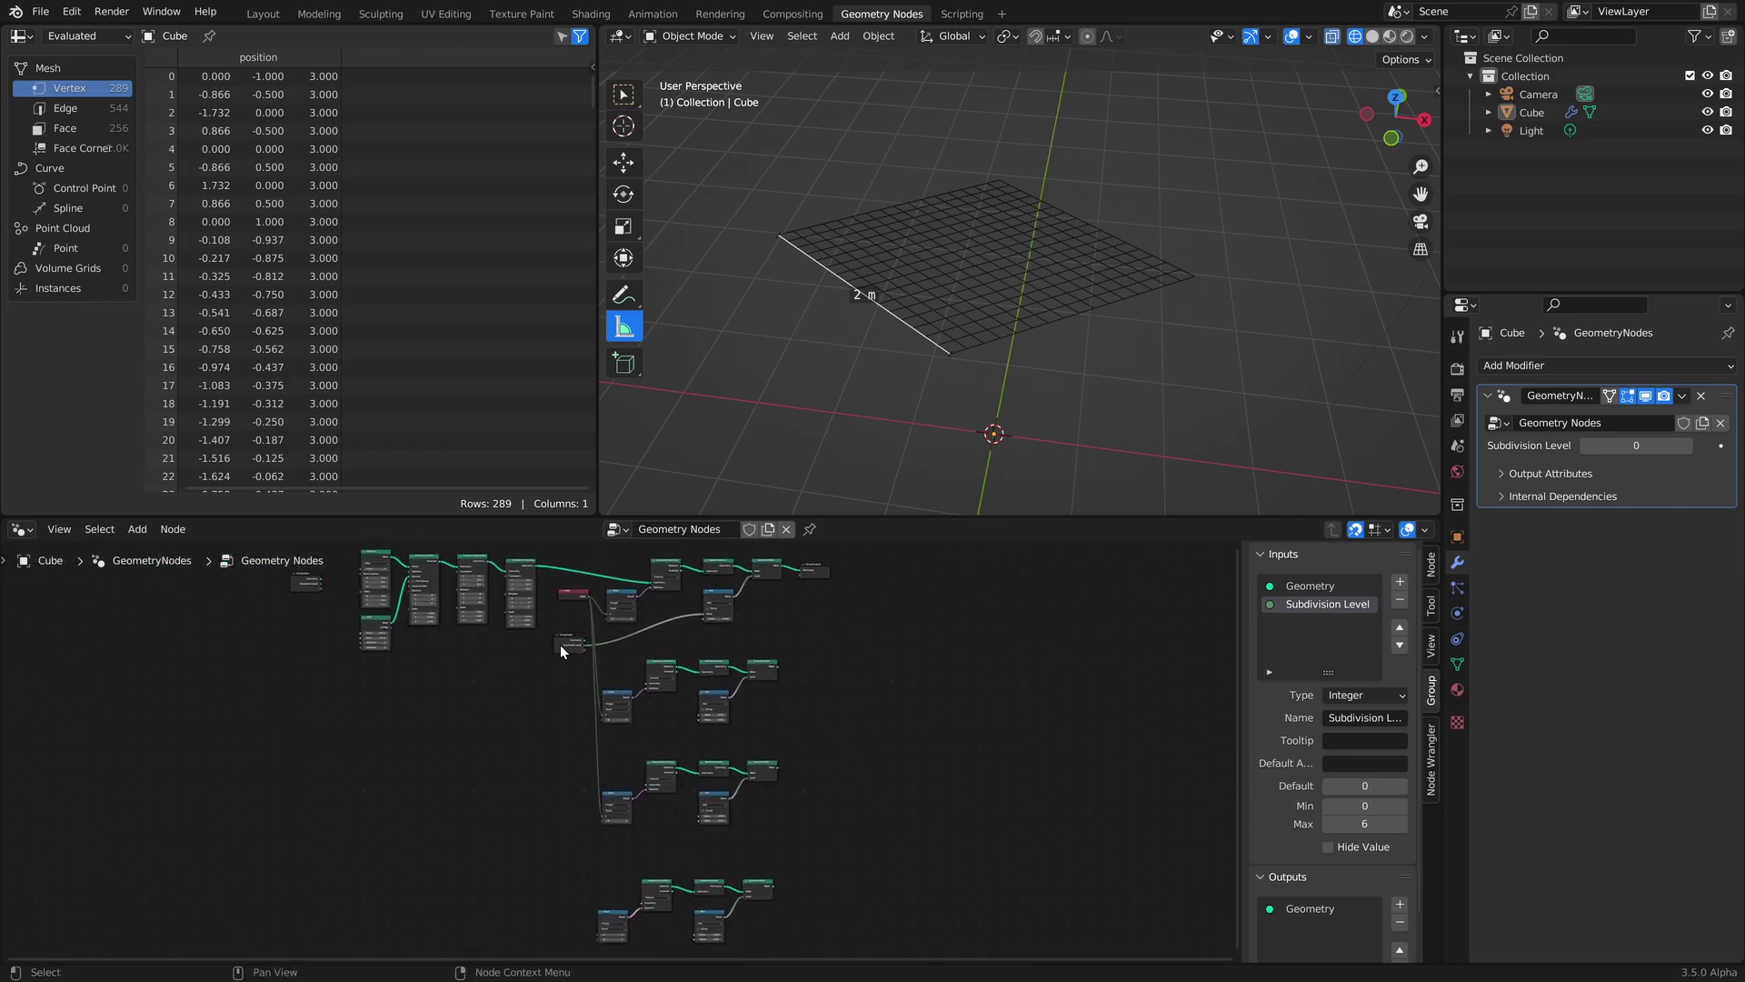
right_click_drag(570, 594, 607, 914, "alt")
scroll(683, 752, "up", 6)
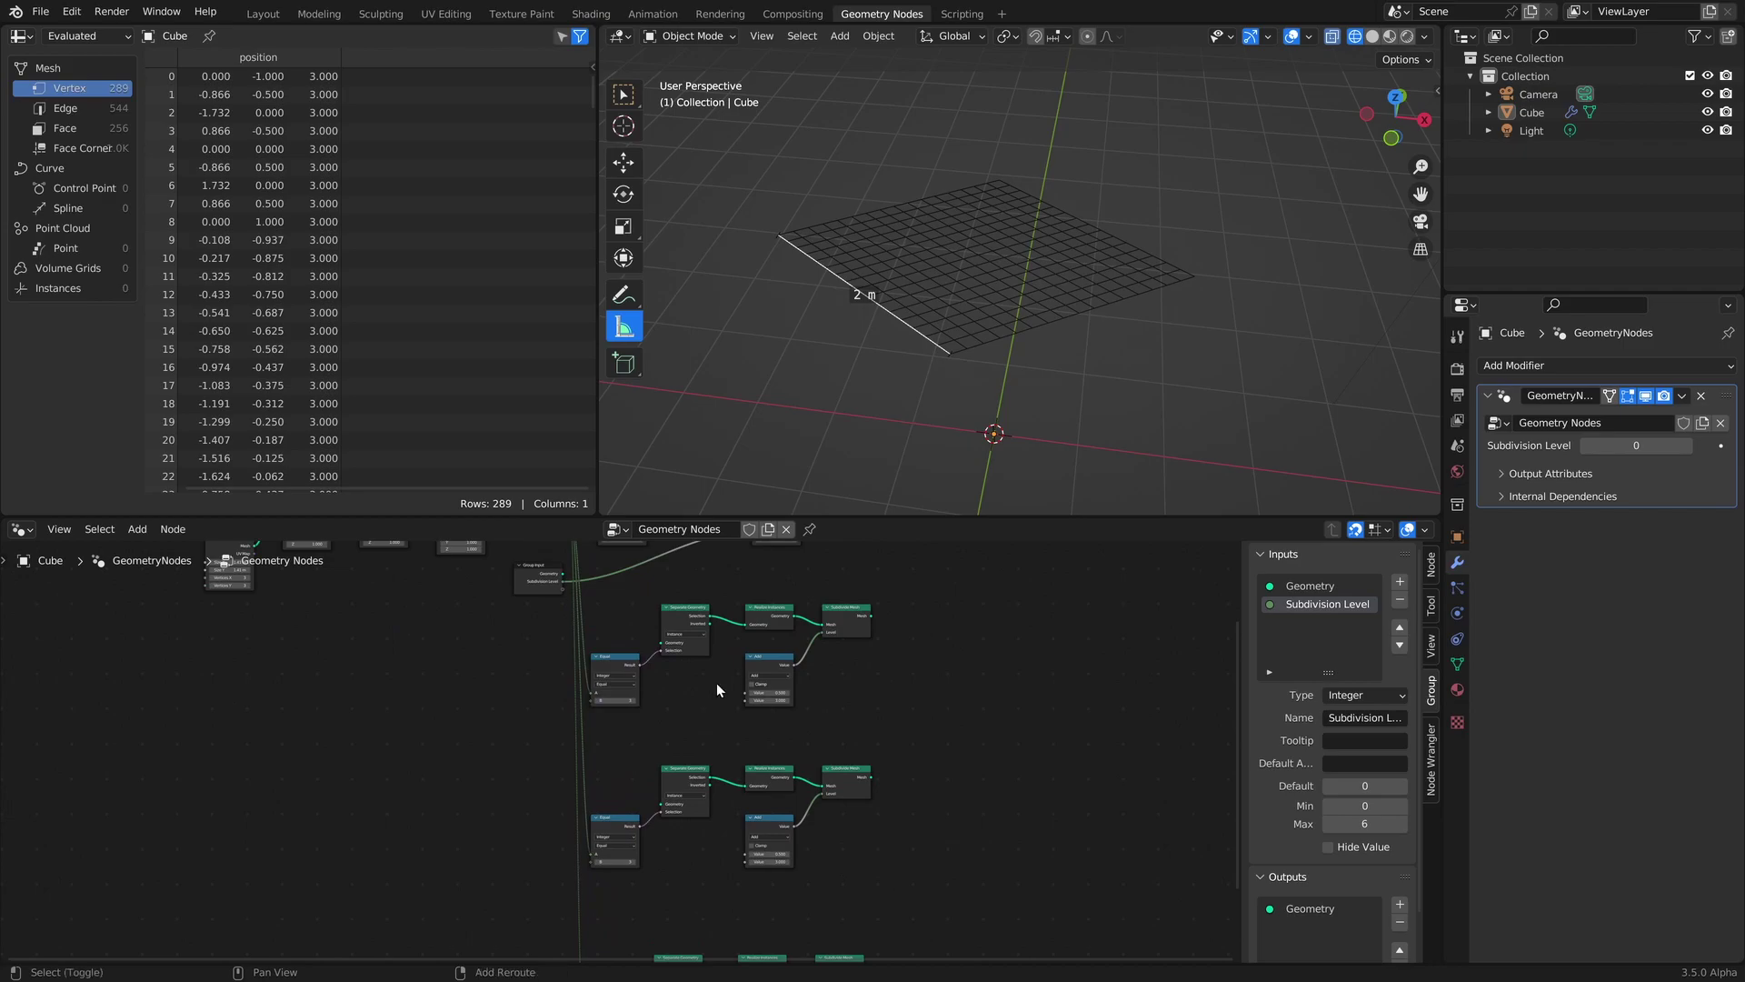
Connect the Group Input's Subdivision Level to the first value of the Add node in all three duplicated branches.
middle_click_drag(712, 645, 651, 795)
scroll(650, 795, "up", 4)
left_click_drag(454, 710, 705, 862)
middle_click_drag(542, 755, 500, 643)
left_click_drag(413, 601, 661, 849)
scroll(662, 850, "down", 2)
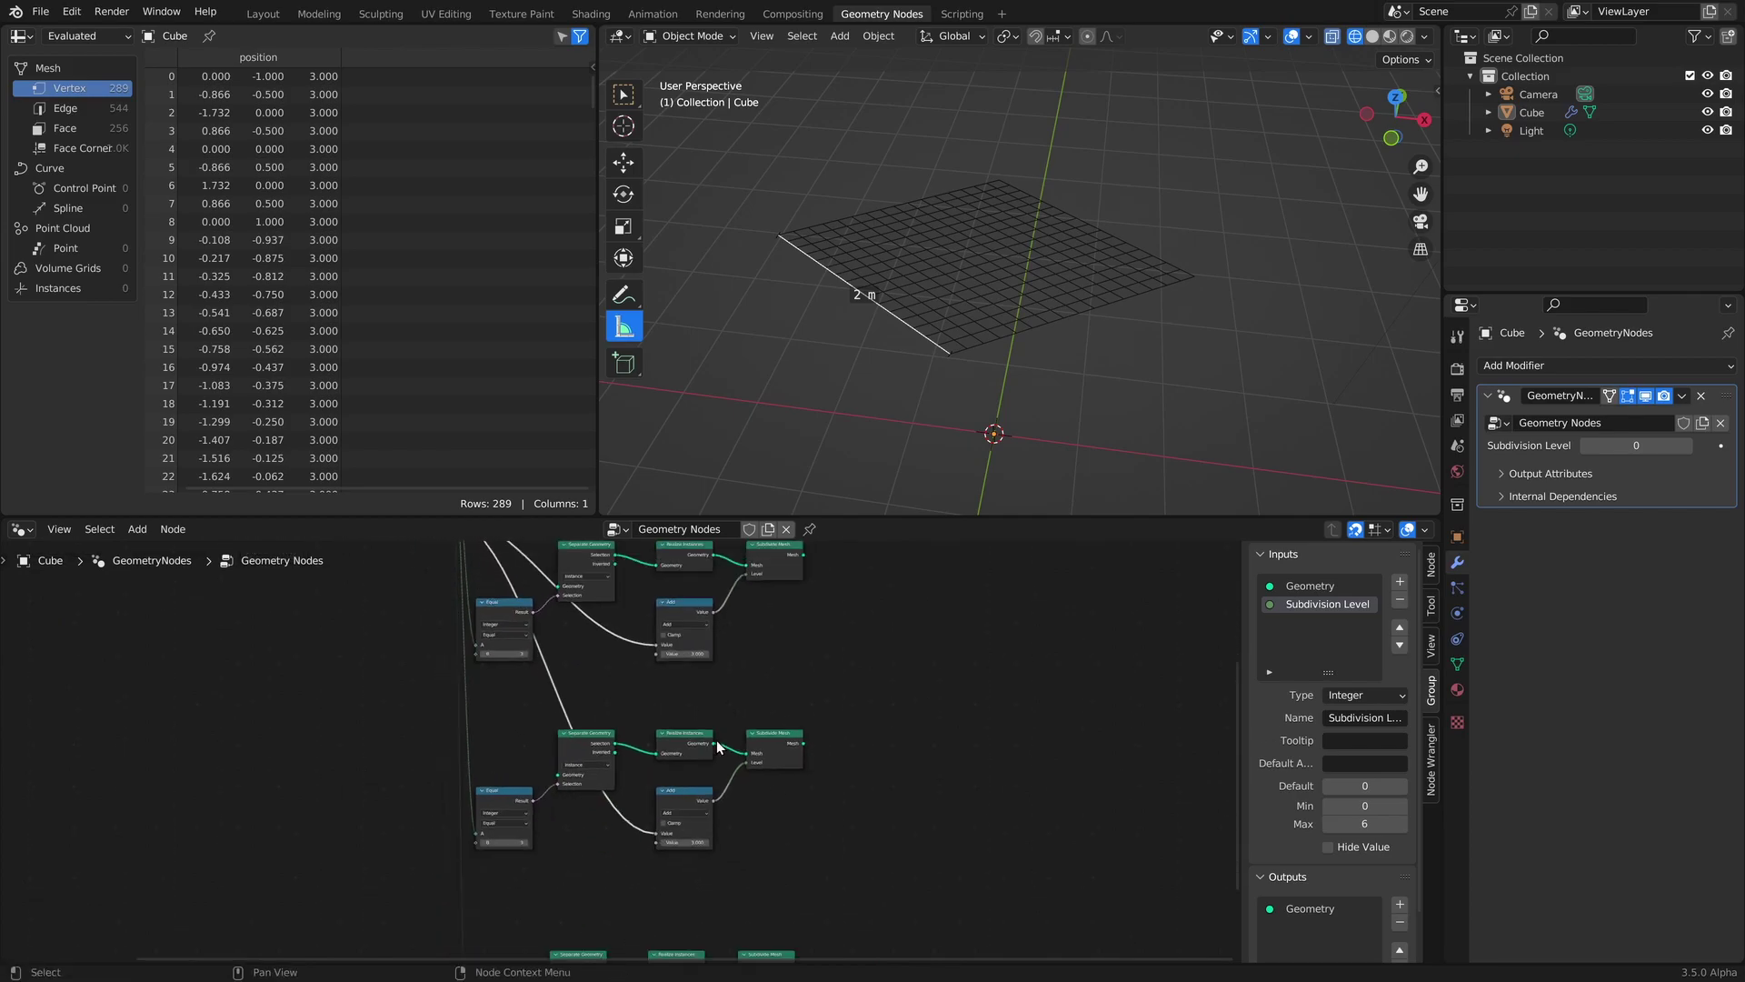
left_click_drag(478, 566, 642, 810)
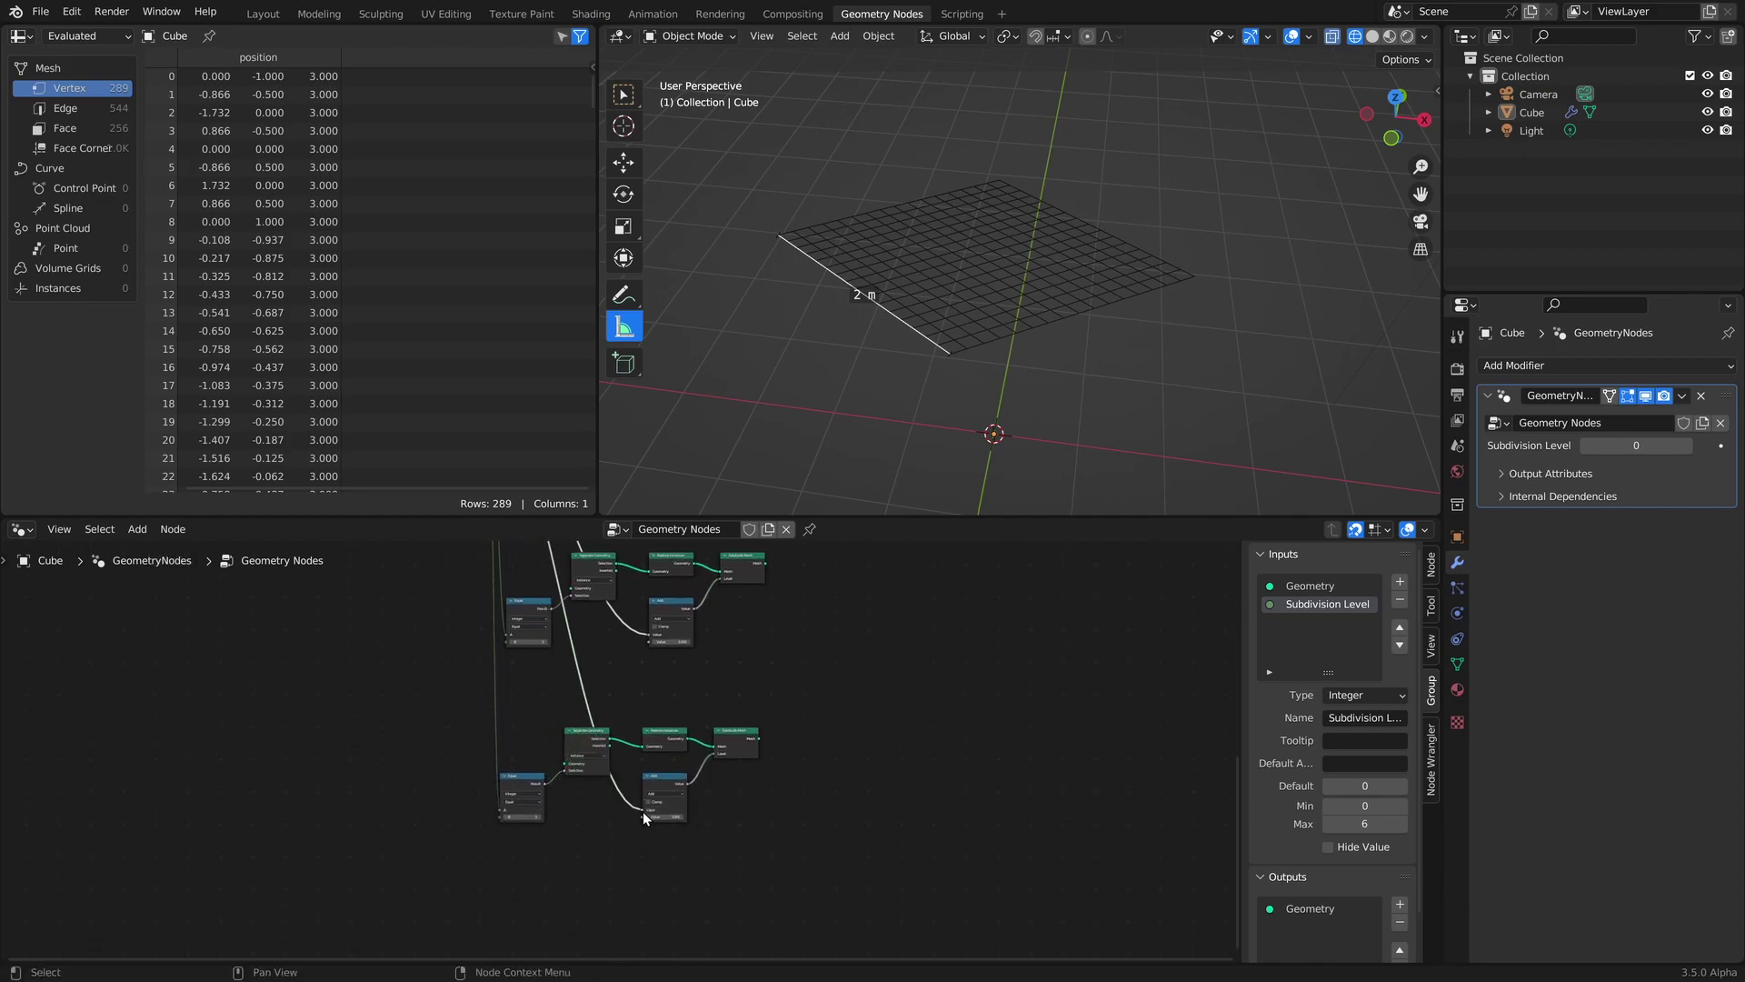
Connect the last Transform Geometry node's output to the Geometry input of the Separate Geometry node in each duplicated branch.
scroll(423, 678, "up", 2)
middle_click_drag(423, 678, 489, 685, "shift")
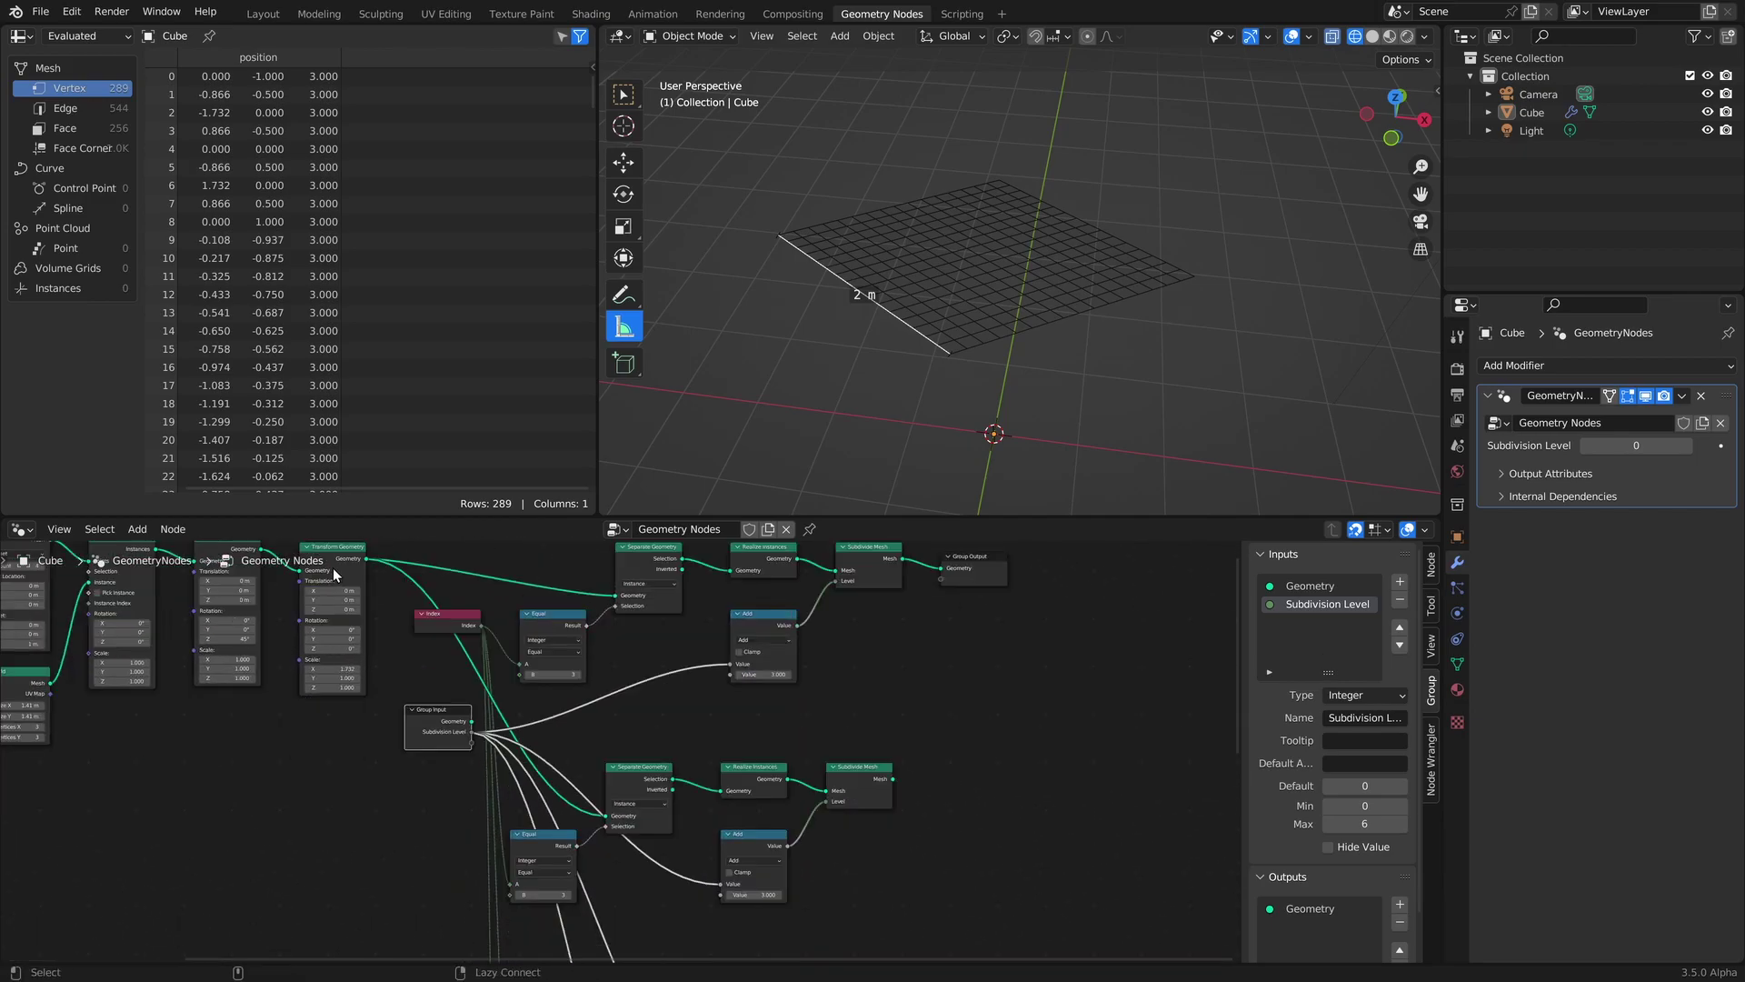
right_click_drag(332, 567, 578, 818, "alt")
scroll(596, 727, "down", 5)
key("ctrl+z")
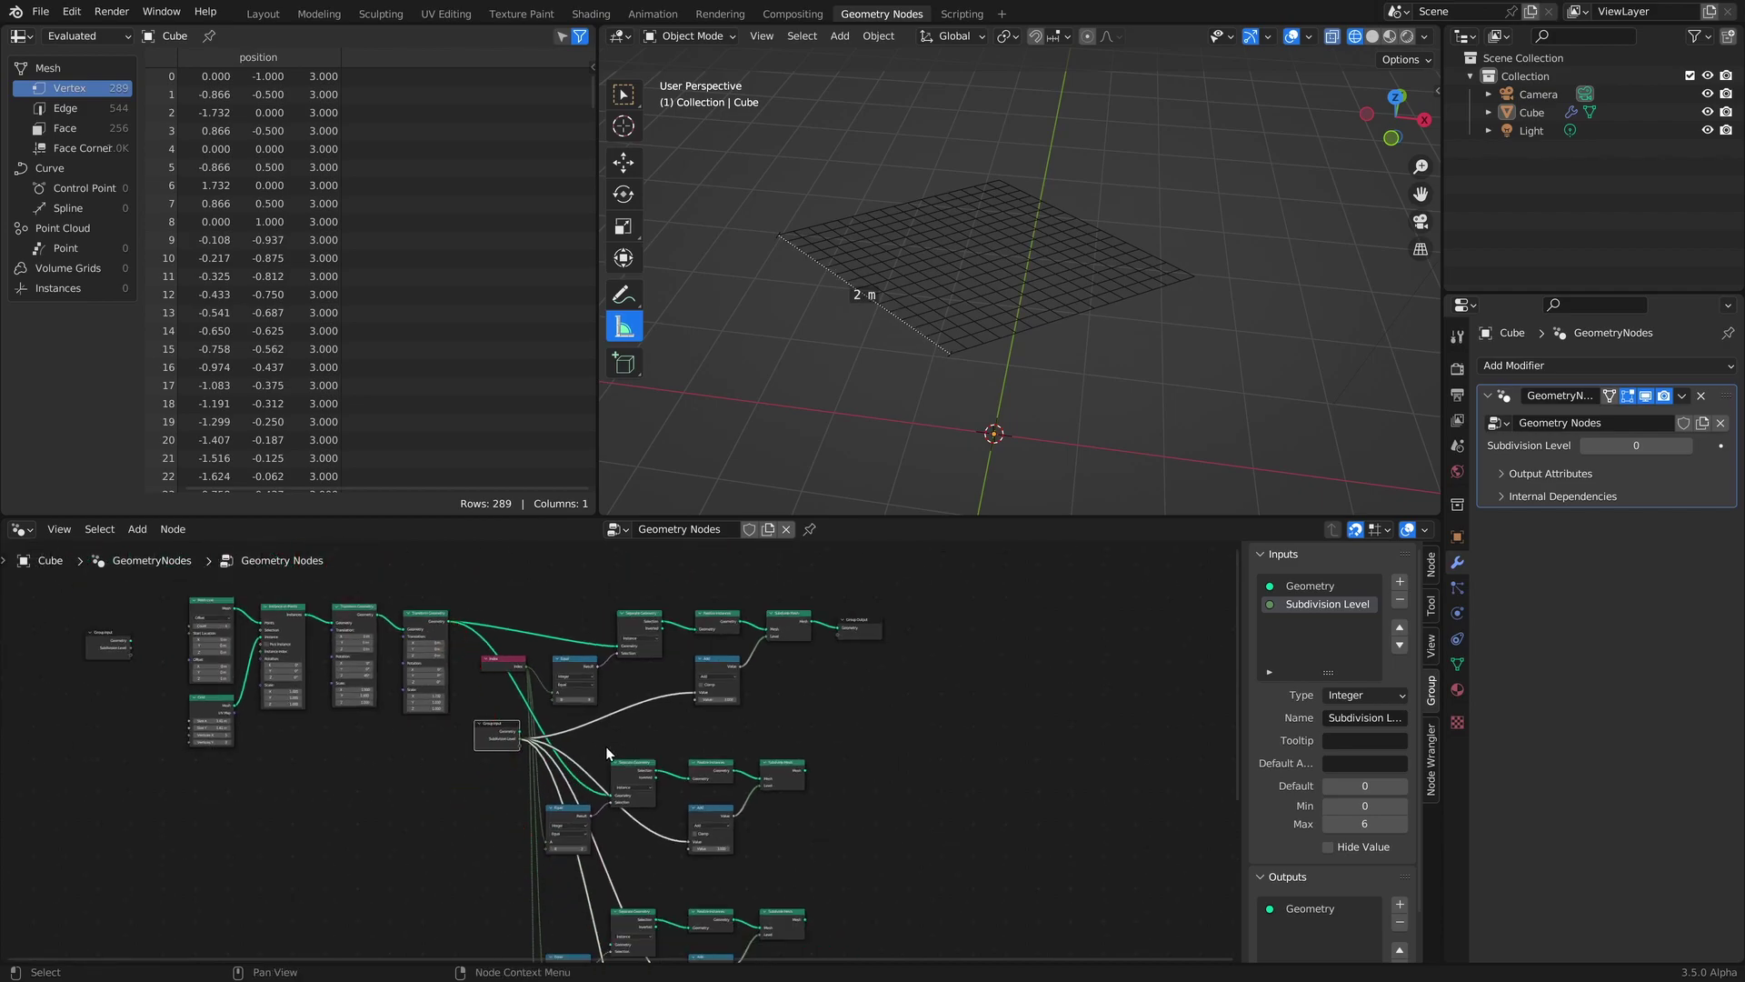
middle_click_drag(615, 799, 635, 728, "shift")
right_click_drag(446, 566, 636, 864, "alt")
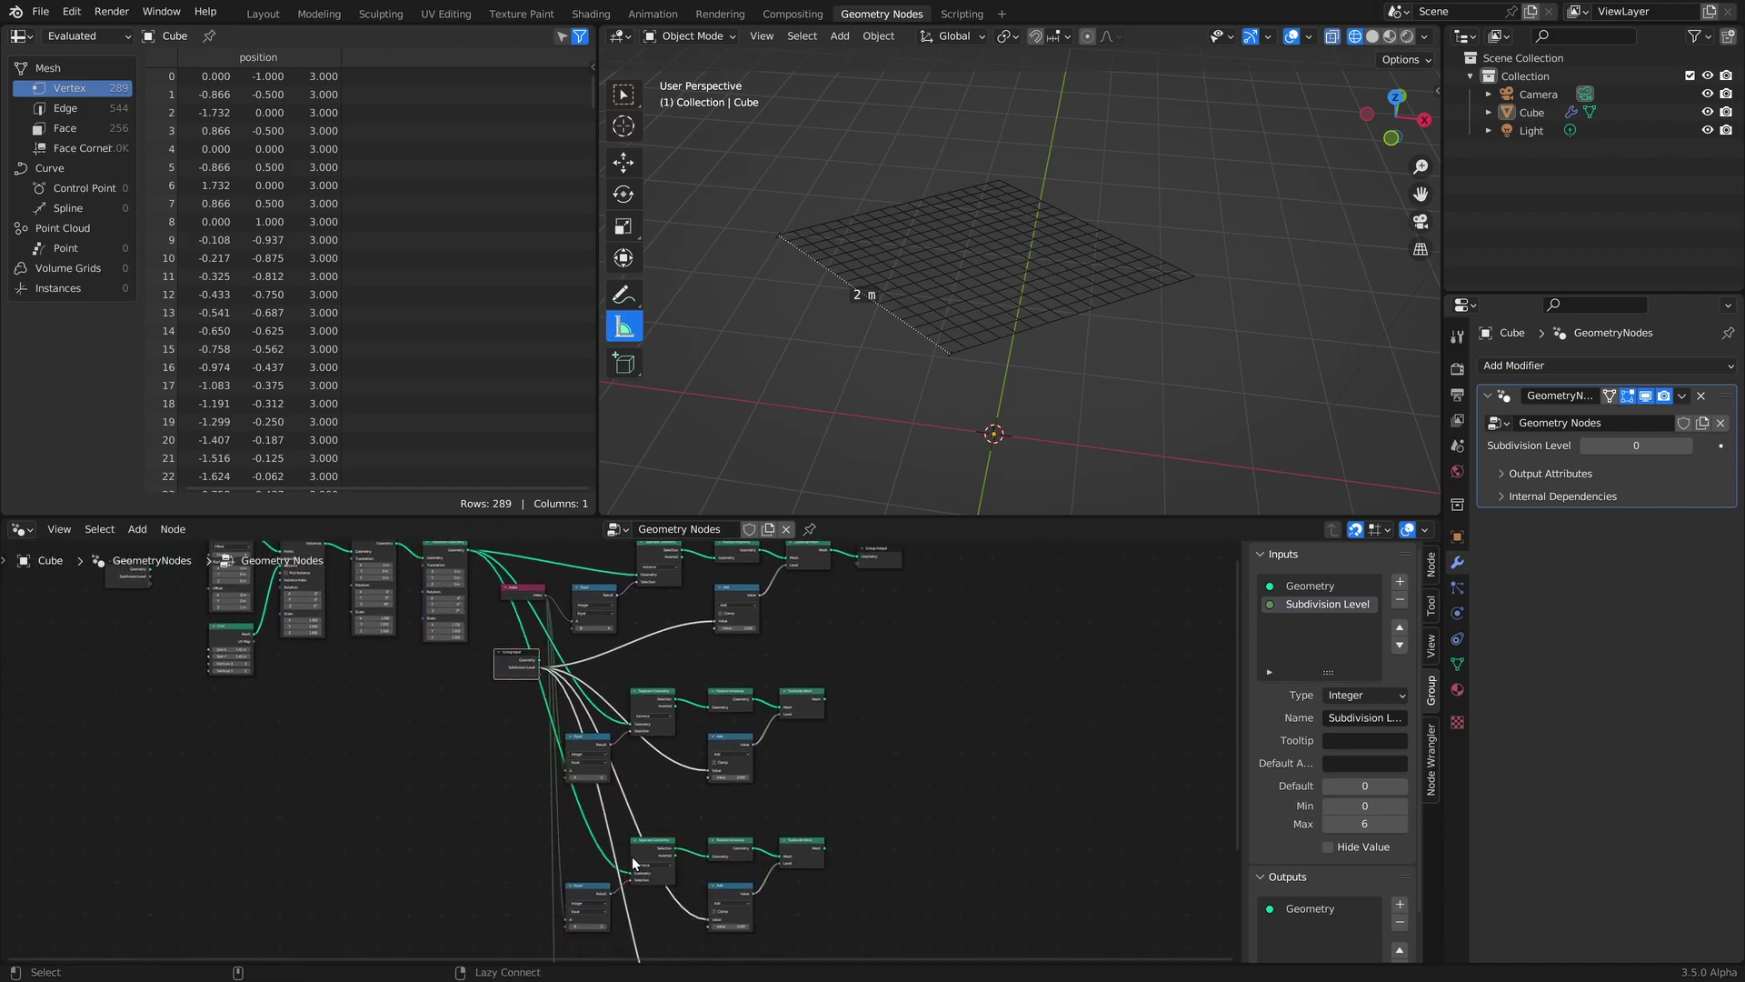
scroll(627, 752, "down", 5)
middle_click_drag(678, 748, 670, 710, "shift")
right_click_drag(495, 589, 624, 891, "alt")
Move the Group Output farther from the first branch and insert a Join Geometry node between Subdivide Mesh and the Group Output.
middle_click_drag(810, 663, 794, 701, "shift")
left_click_drag(754, 606, 850, 600)
scroll(868, 671, "up", 1)
scroll(864, 685, "up", 2)
key("shift+a")
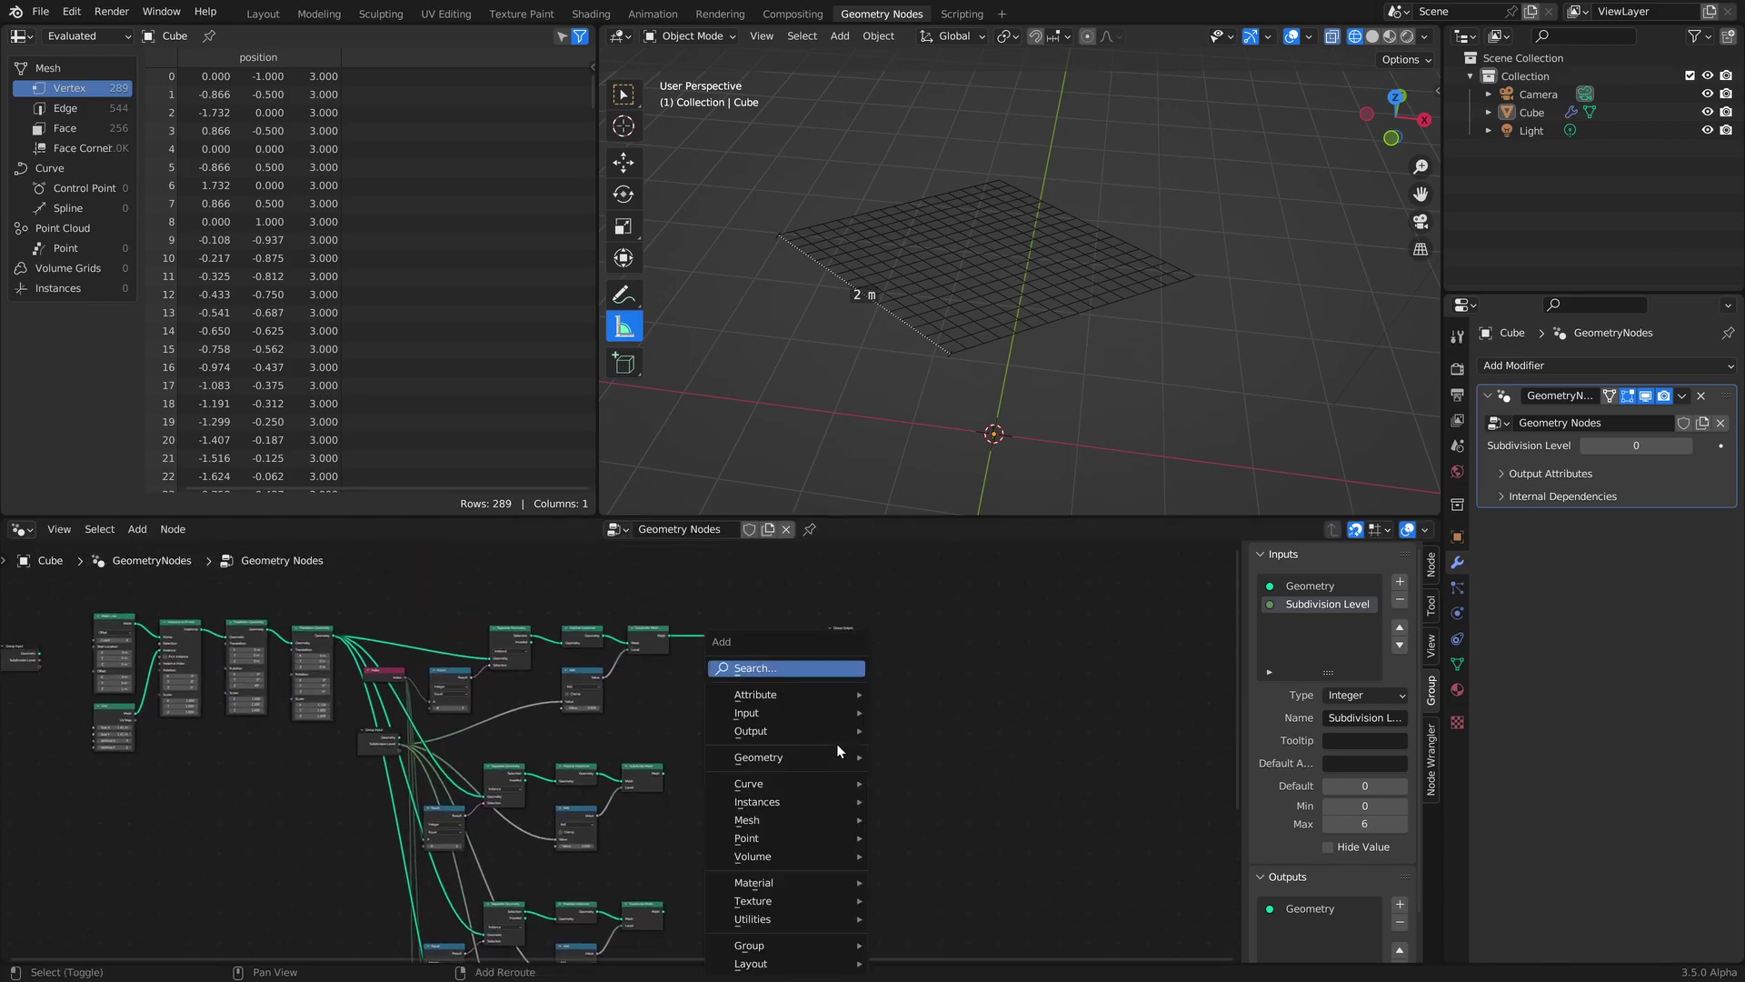
left_click(819, 670)
type("jino")
key("BackSpace")
key("BackSpace")
key("BackSpace")
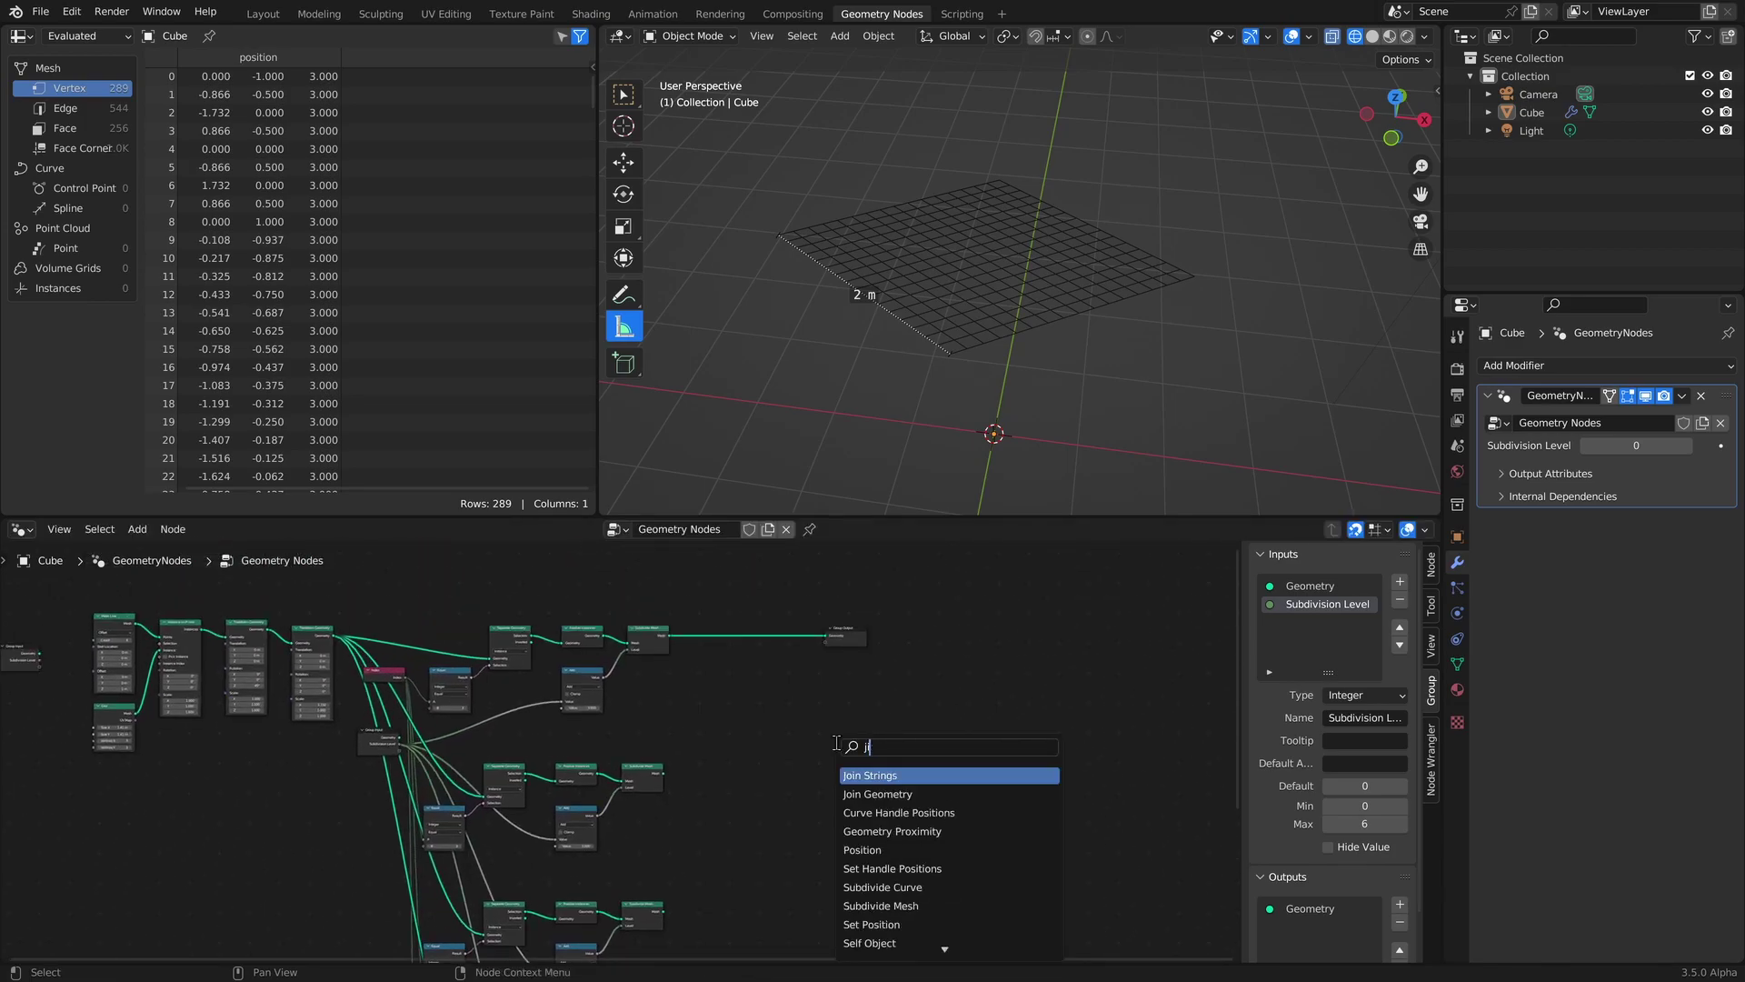
key("Down")
key("Return")
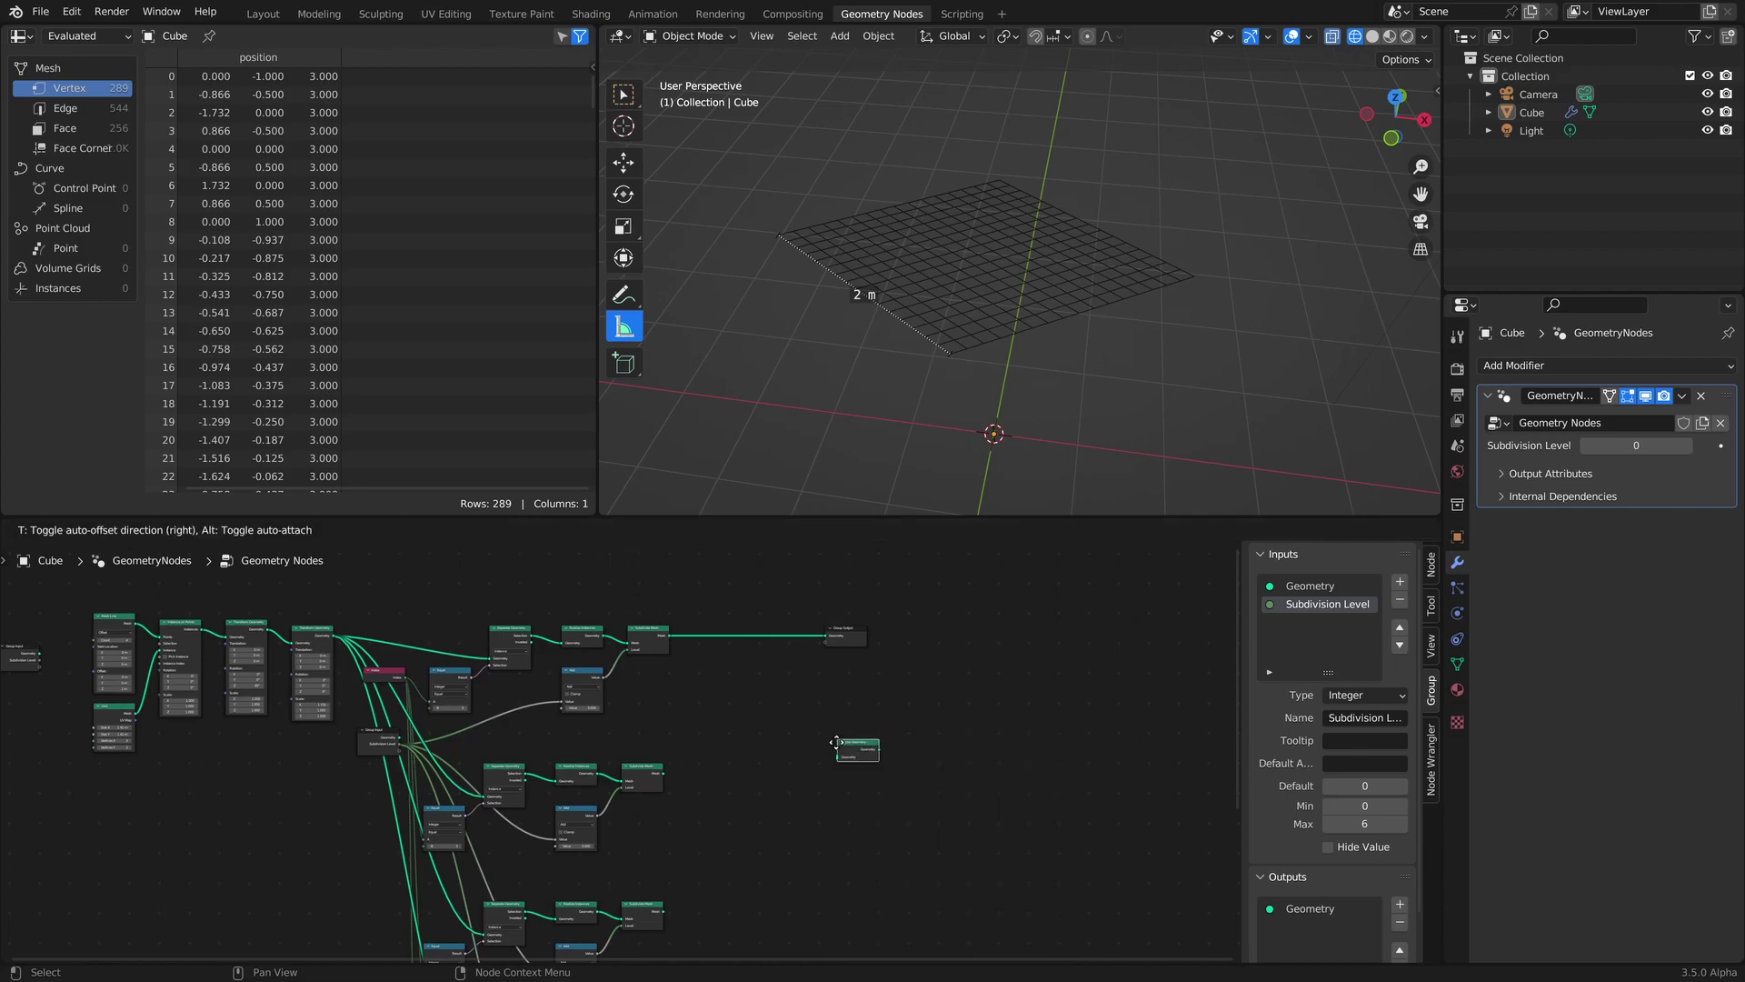
left_click(731, 629)
Connect the Subdivide Mesh outputs of the three duplicated branches to the Join Geometry node.
right_click_drag(753, 657, 753, 655, "alt")
right_click_drag(645, 915, 744, 653, "alt")
scroll(799, 733, "down", 5)
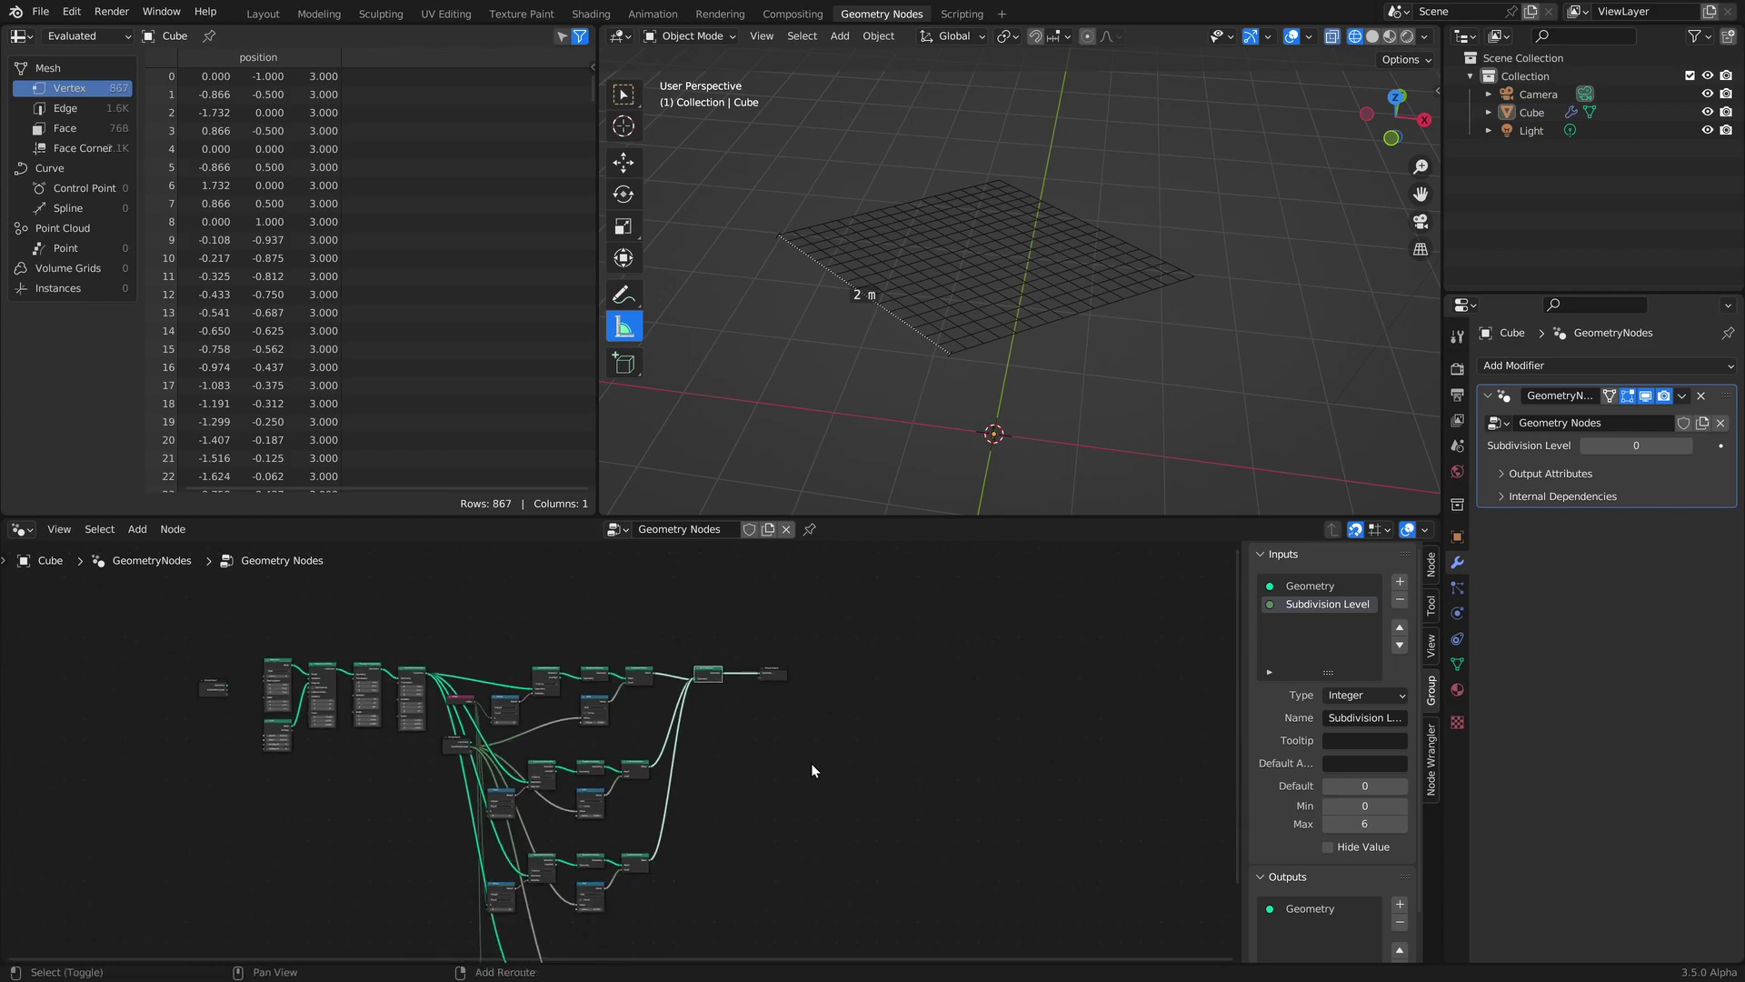
scroll(810, 749, "down", 3, "shift")
right_click_drag(634, 881, 709, 591, "alt")
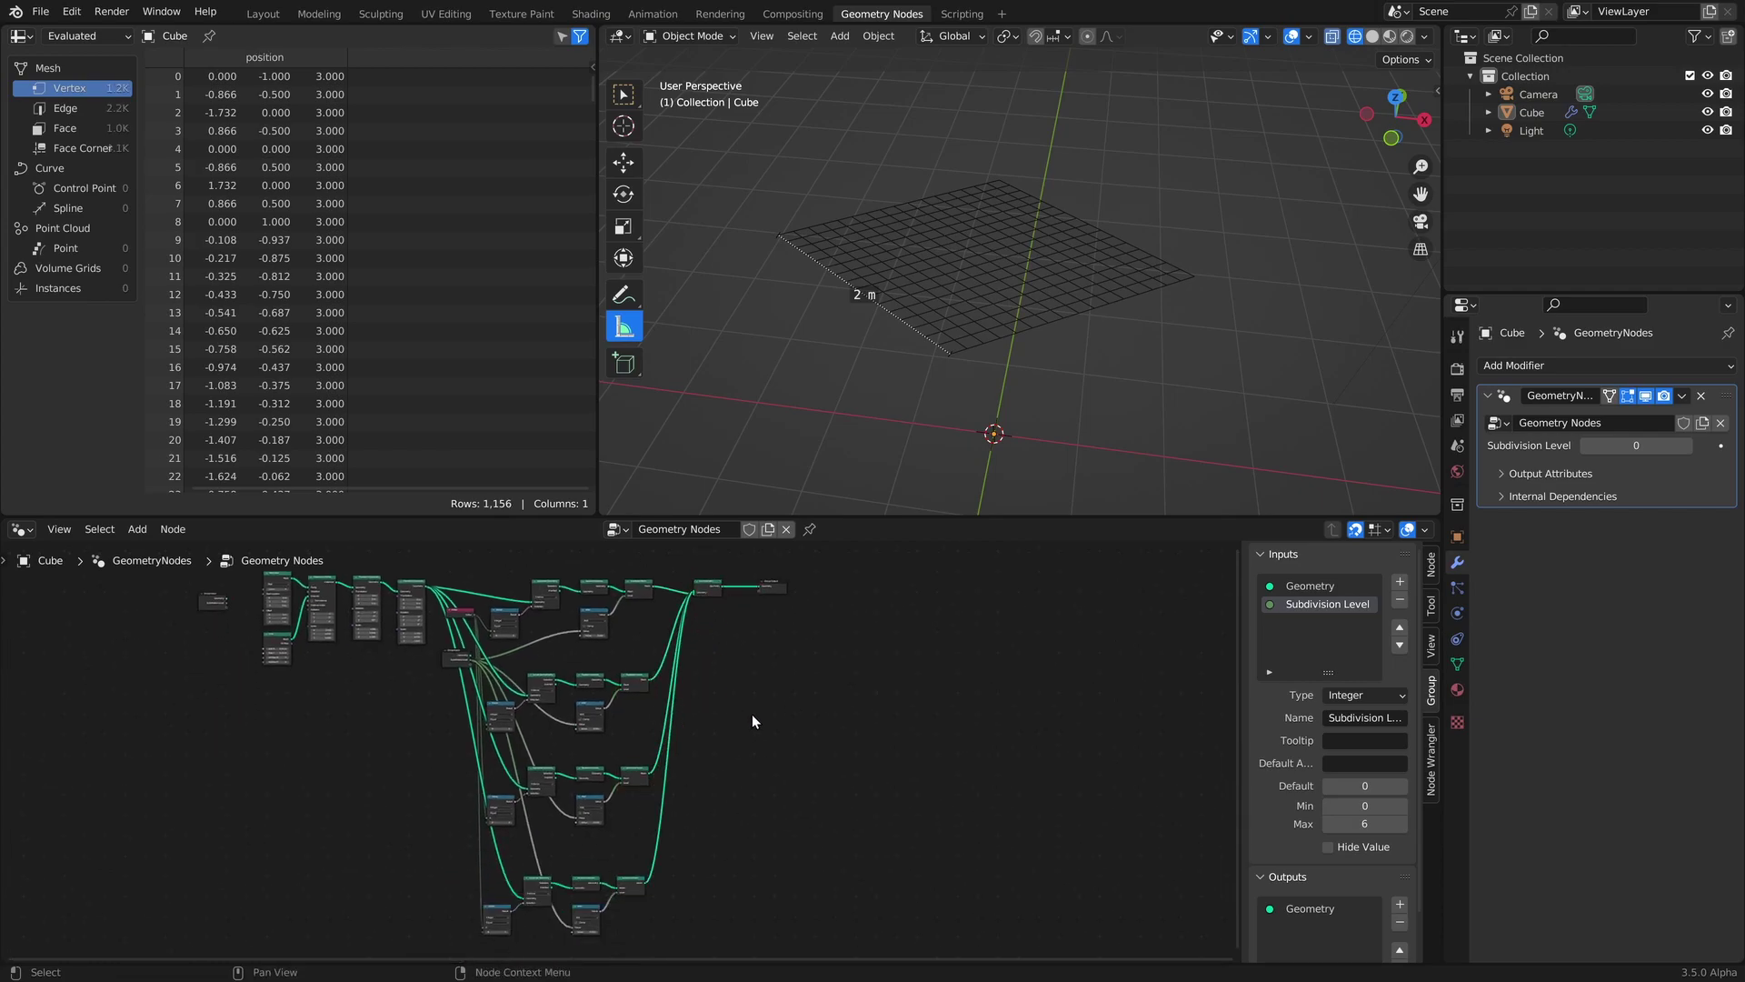
scroll(751, 713, "up", 3)
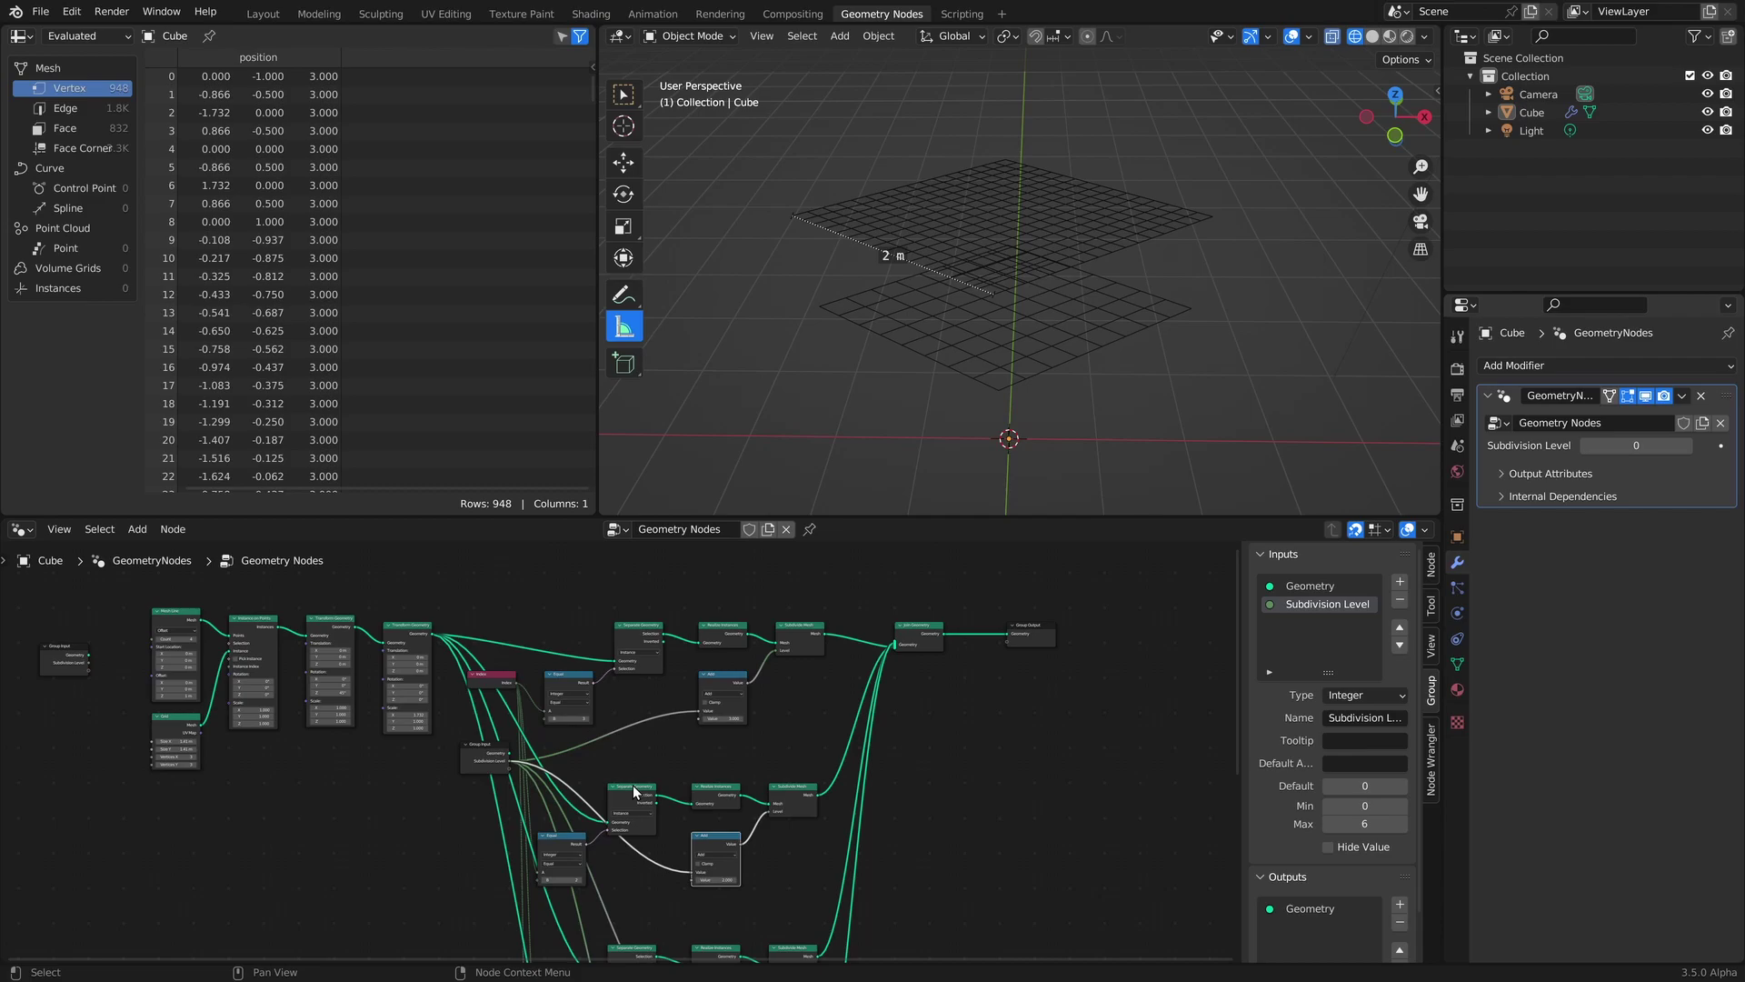
scroll(714, 734, "up", 4)
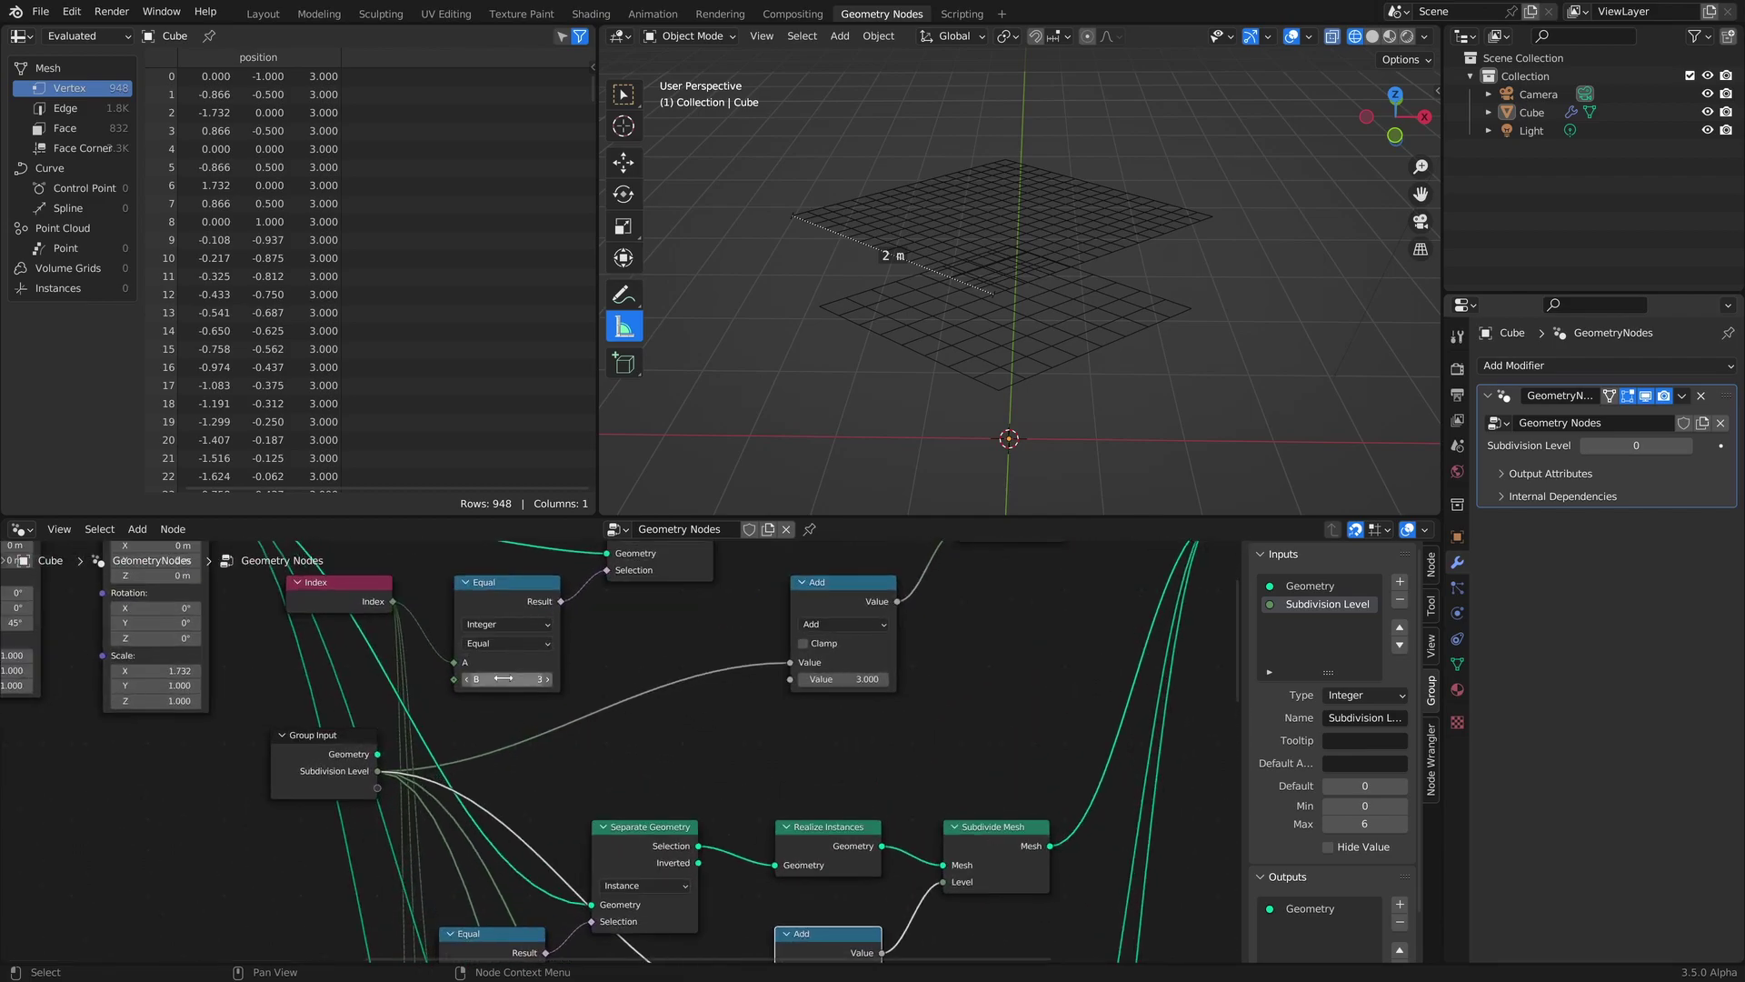
In the second branch, set the Equal node's B and the Add node's second value to 2.
middle_click_drag(875, 834, 859, 579)
left_click(493, 776)
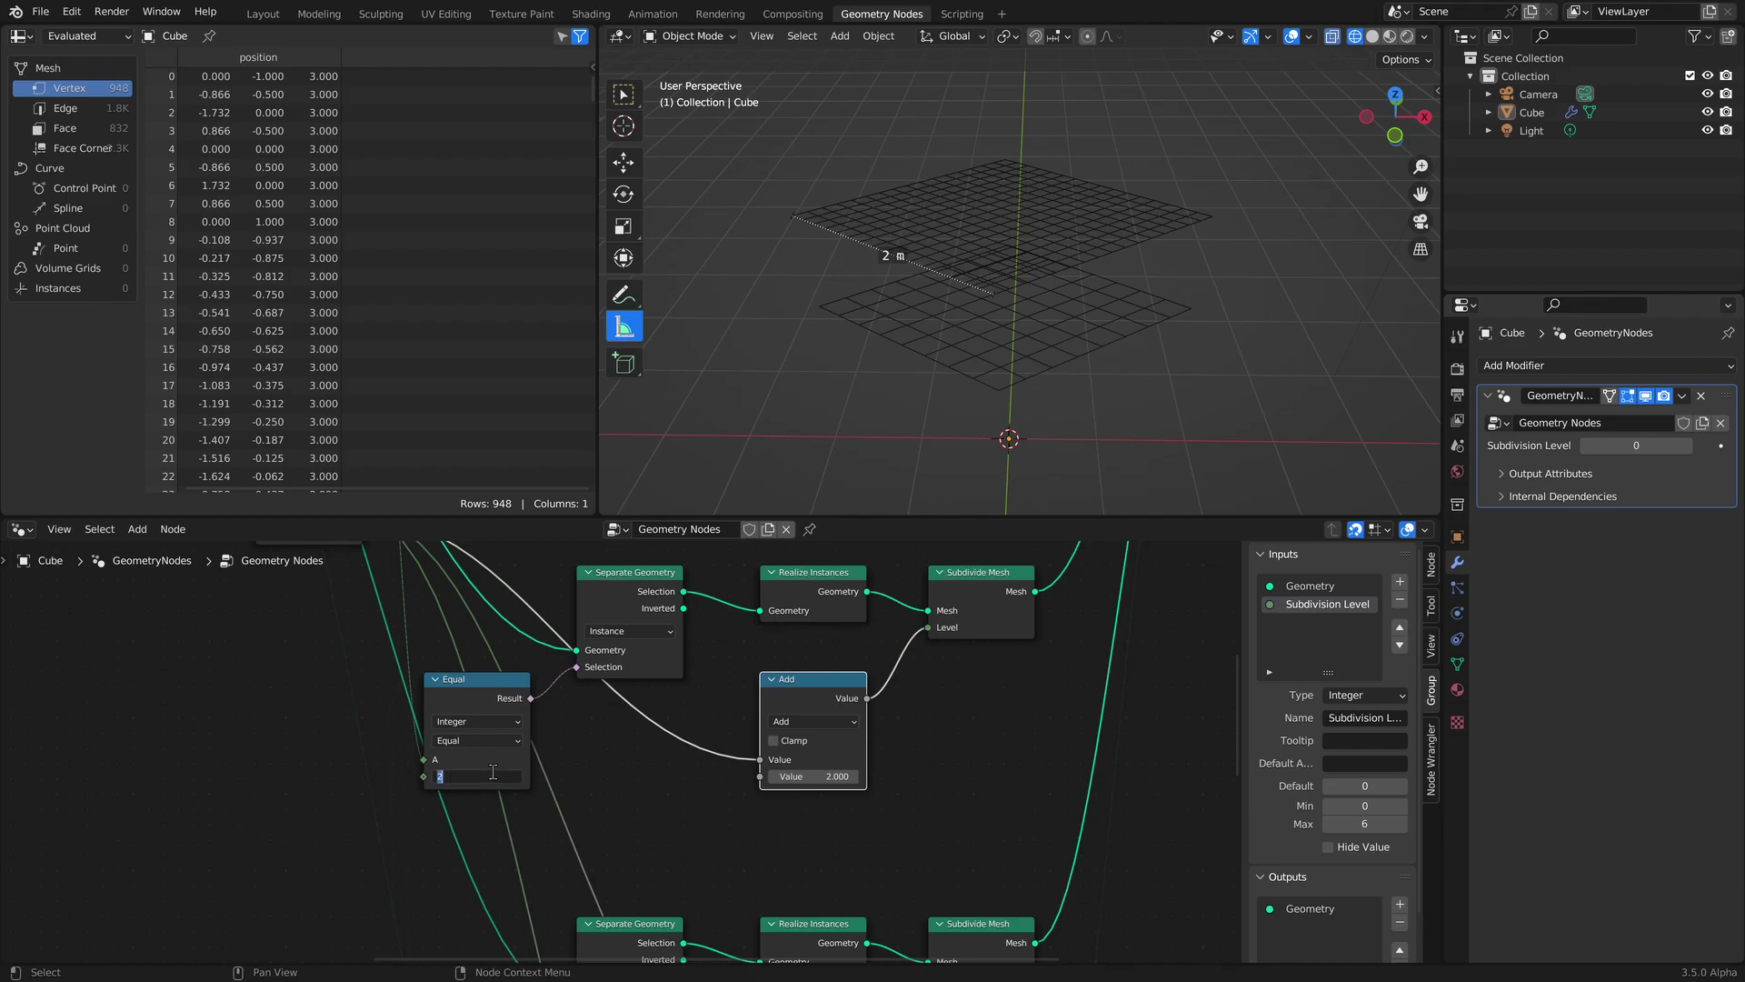
key("Return")
left_click(826, 778)
type("2")
key("Return")
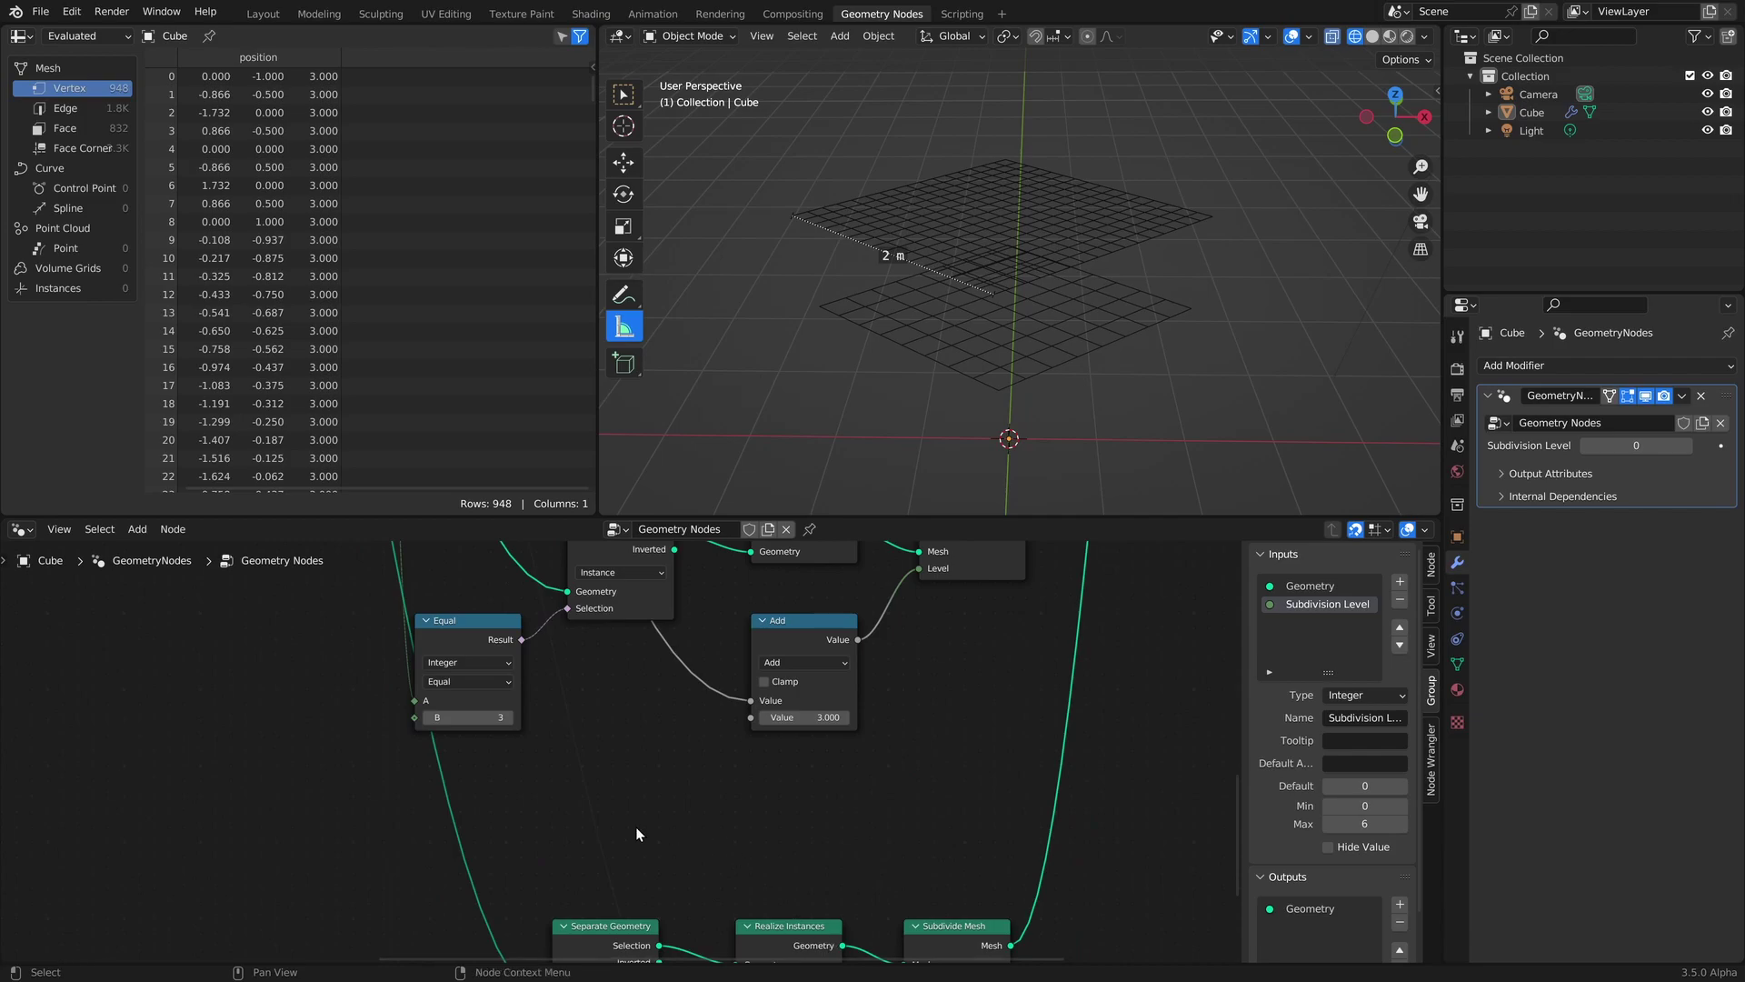
In the third branch, set the Equal node's B and the Add node's second value to 1.
left_click(472, 718)
type("1")
key("Return")
left_click(785, 719)
type("1")
key("Return")
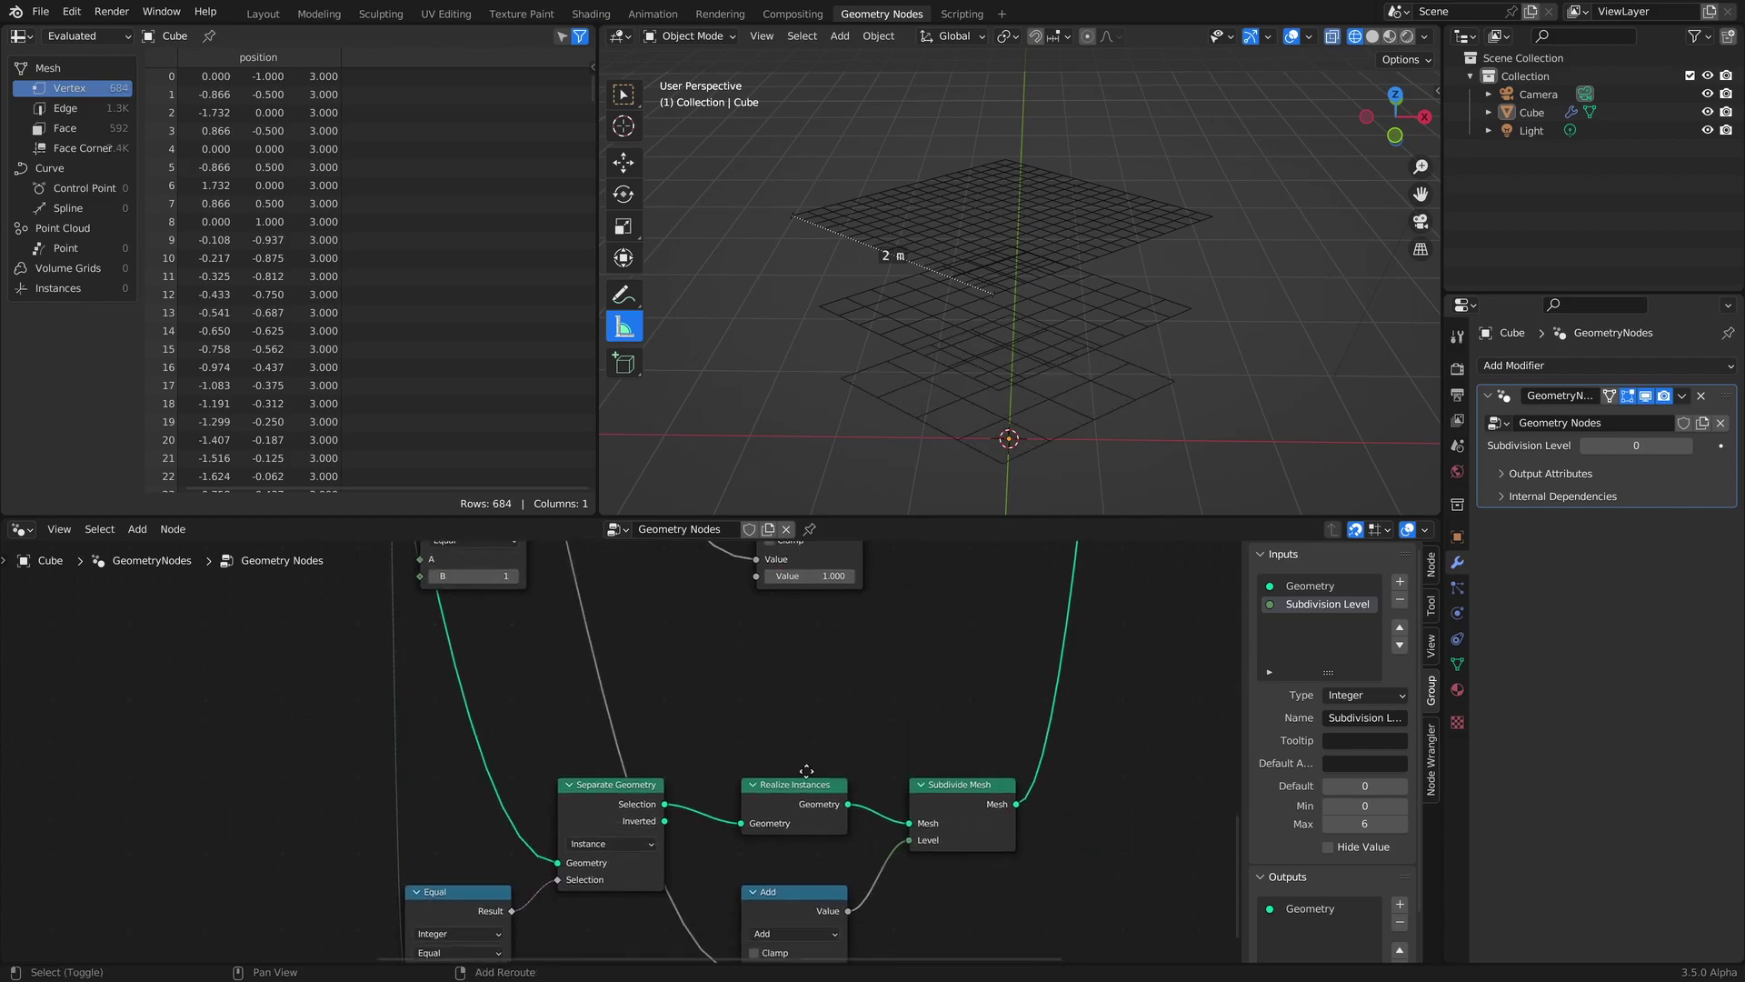
In the last branch, set the Equal node's B and the Add node's second value to 0.
left_click(435, 830)
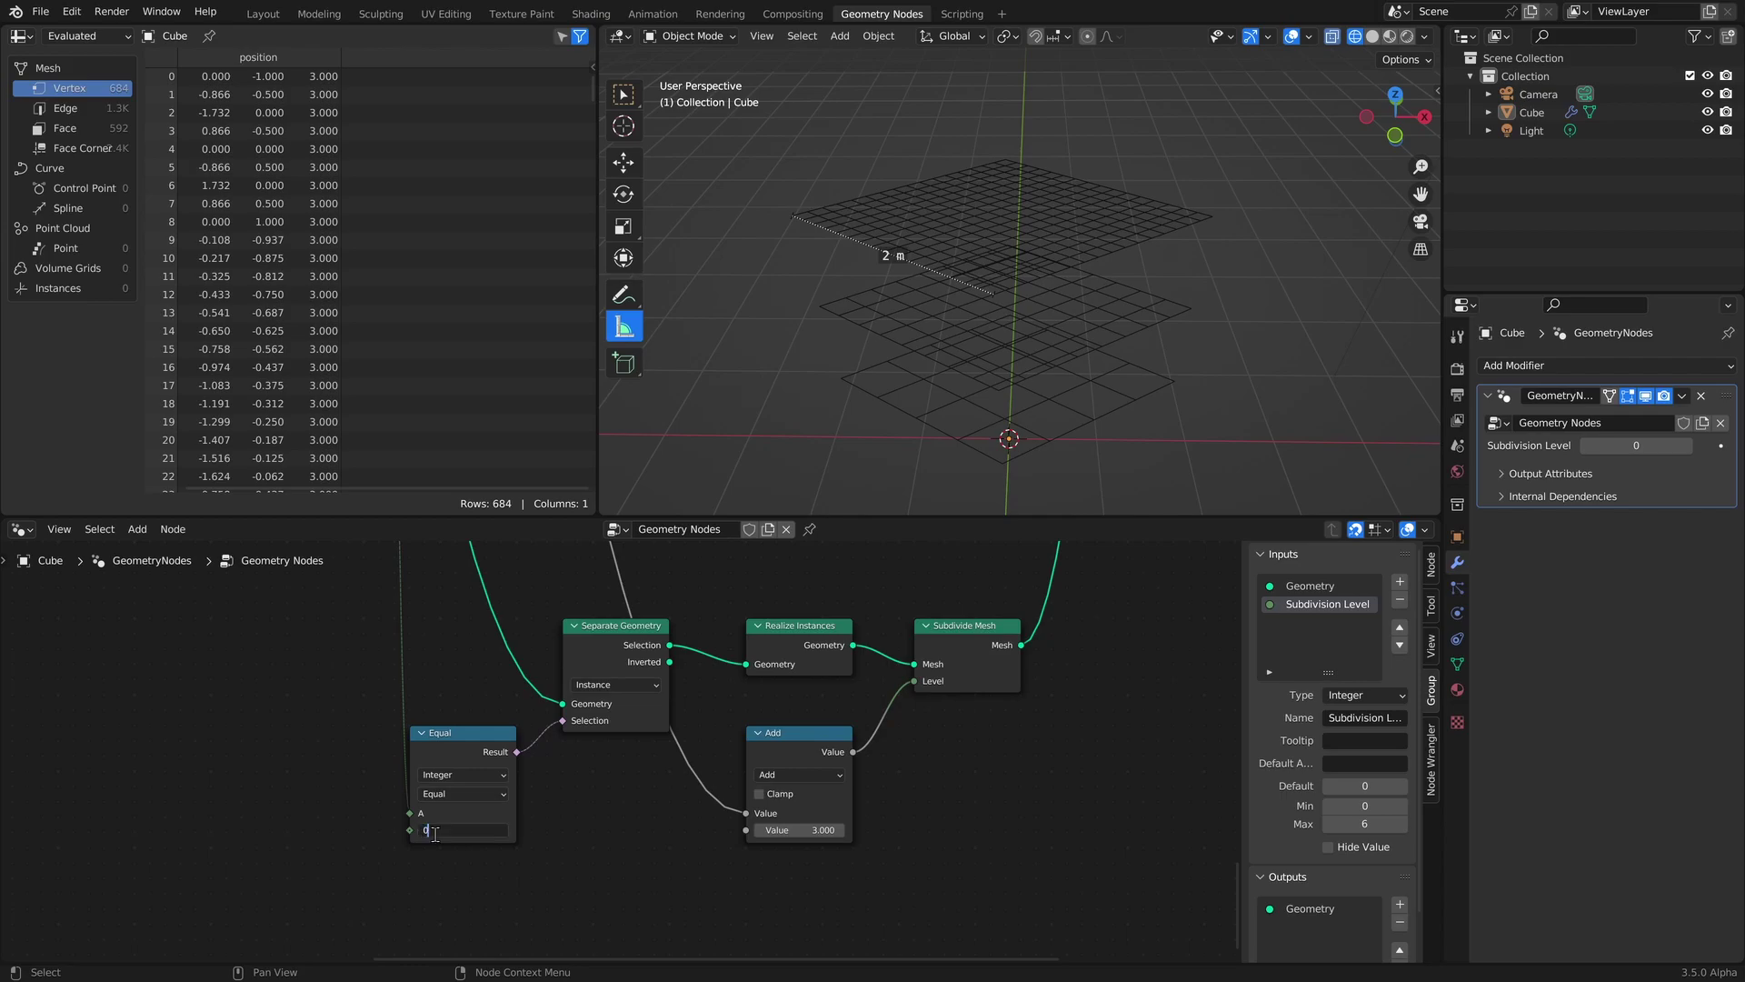
left_click(812, 831)
type("0")
key("Return")
Move the Group Output farther from the Join Geometry node to make room for another node.
scroll(682, 688, "down", 6)
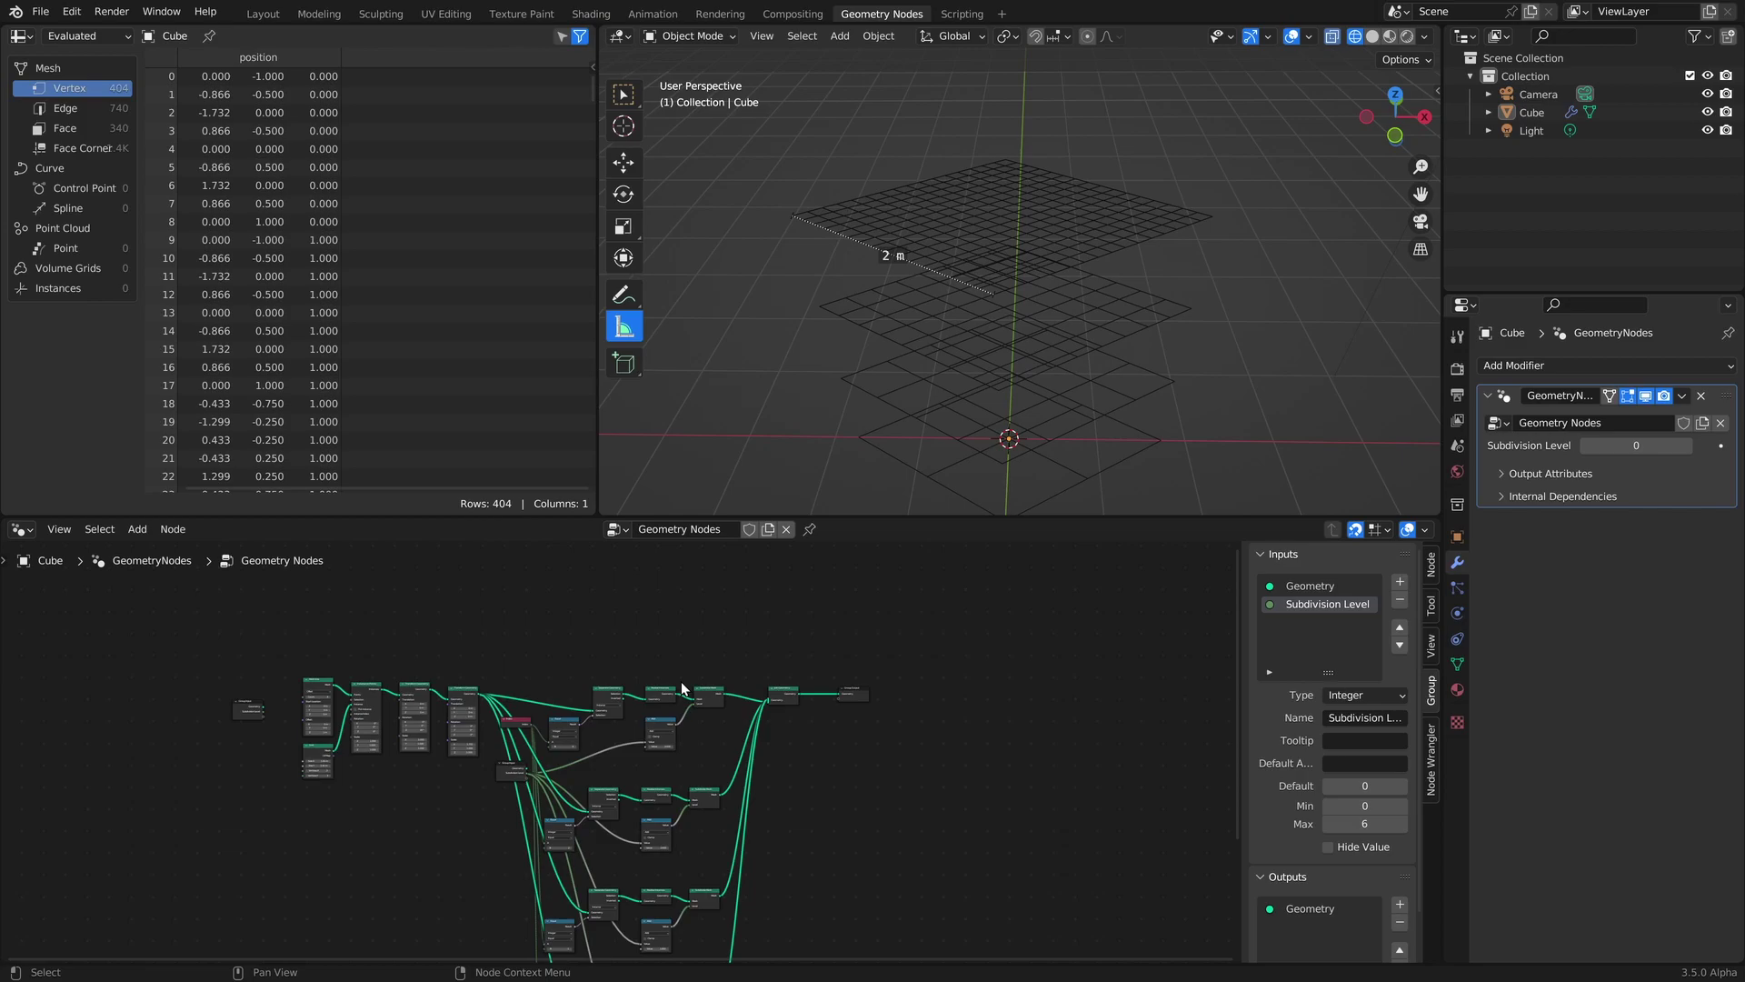
scroll(683, 688, "up", 2)
scroll(799, 819, "up", 5)
scroll(860, 807, "down", 5)
scroll(1007, 760, "up", 5)
middle_click_drag(1007, 760, 888, 776)
left_click_drag(1066, 747, 1177, 761)
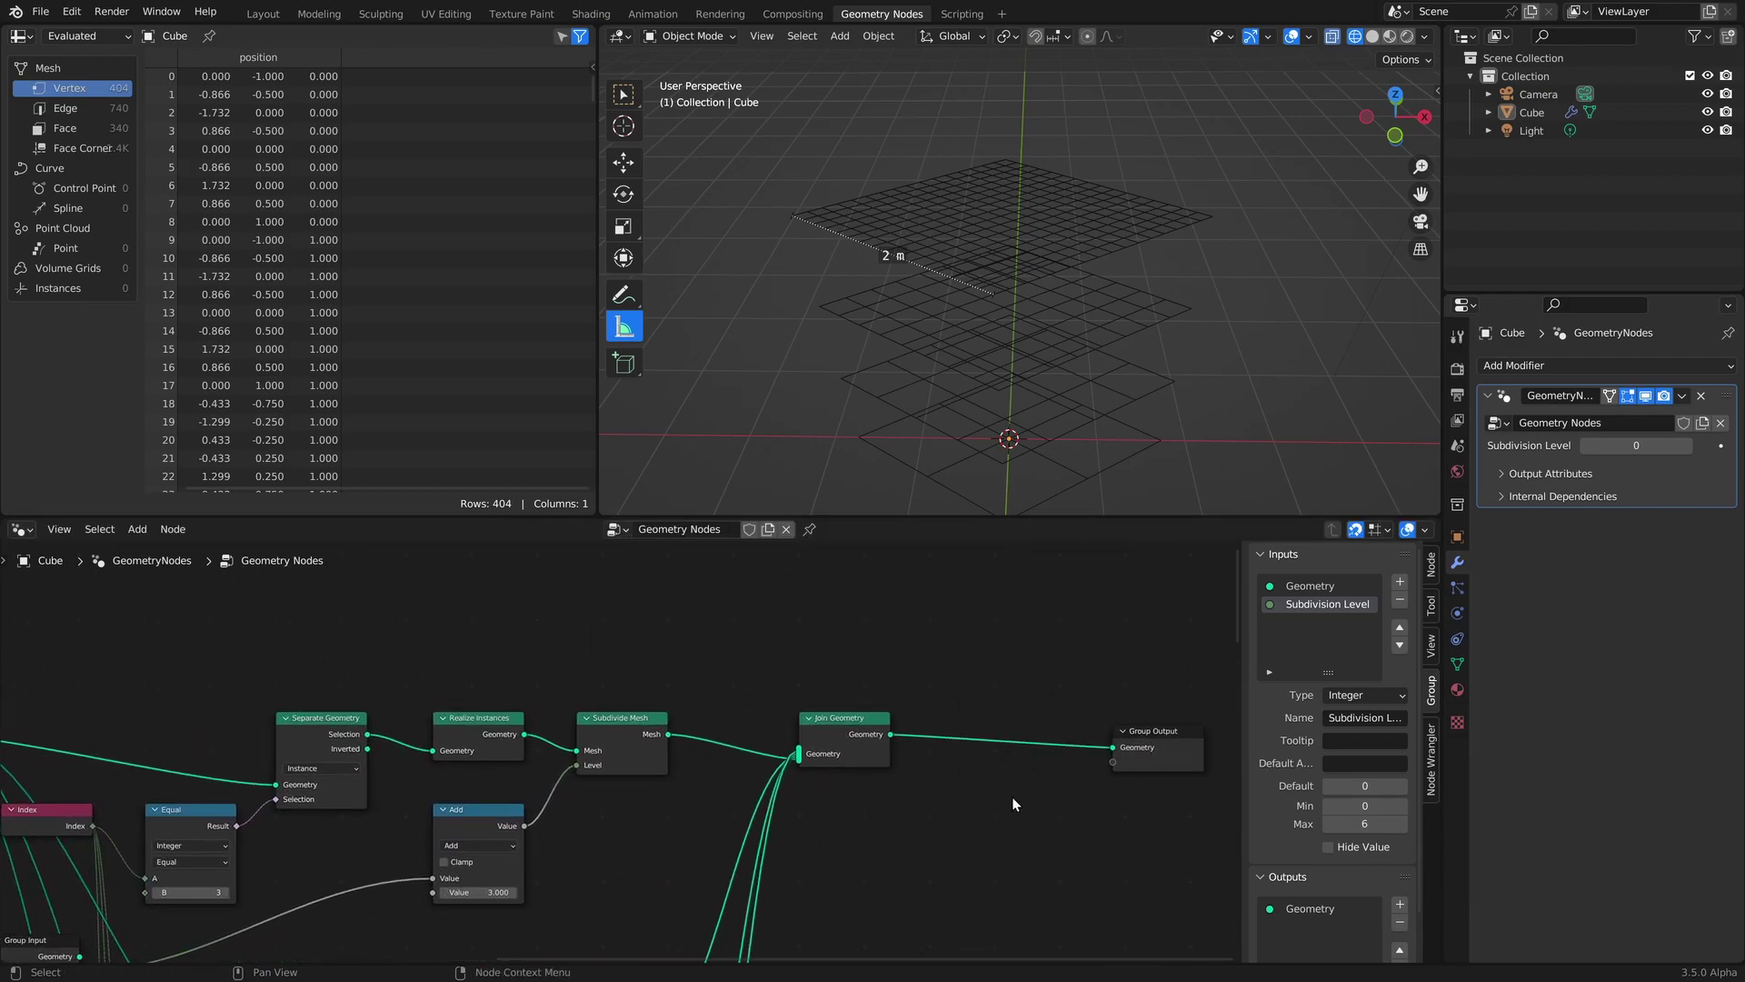
Insert a Triangulate node between Join Geometry and Group Output and set its quad method to Fixed.
key("shift+a")
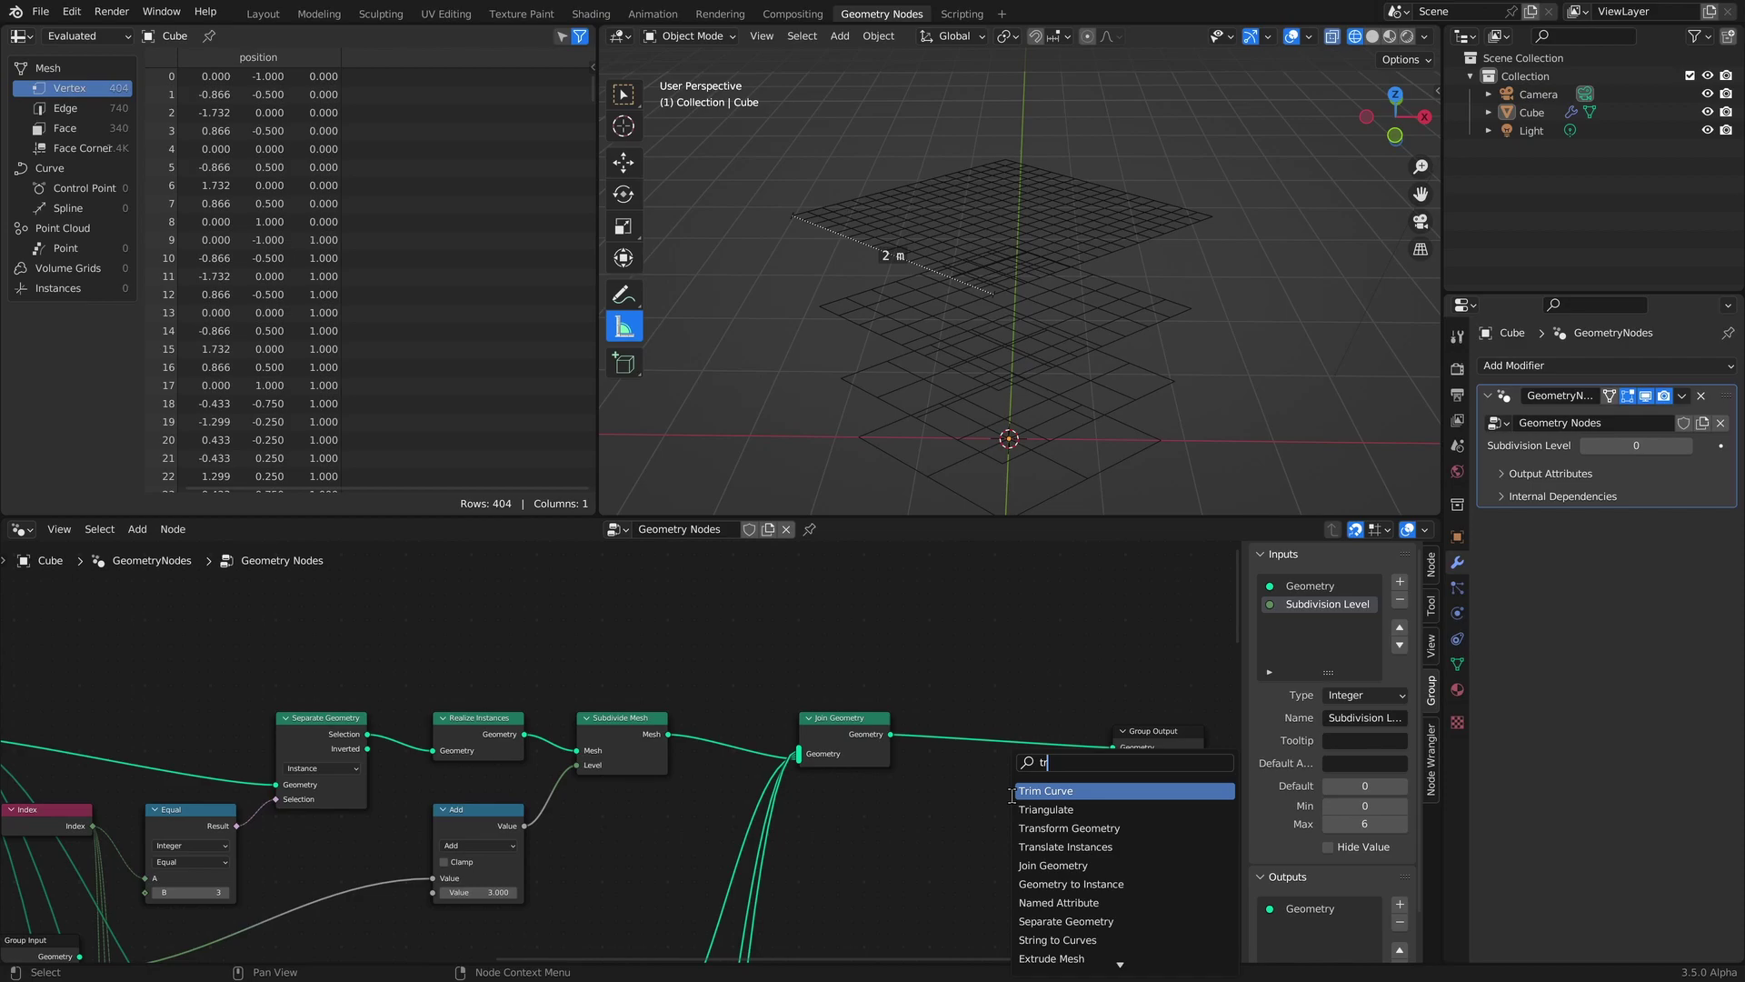
key("Down")
key("Return")
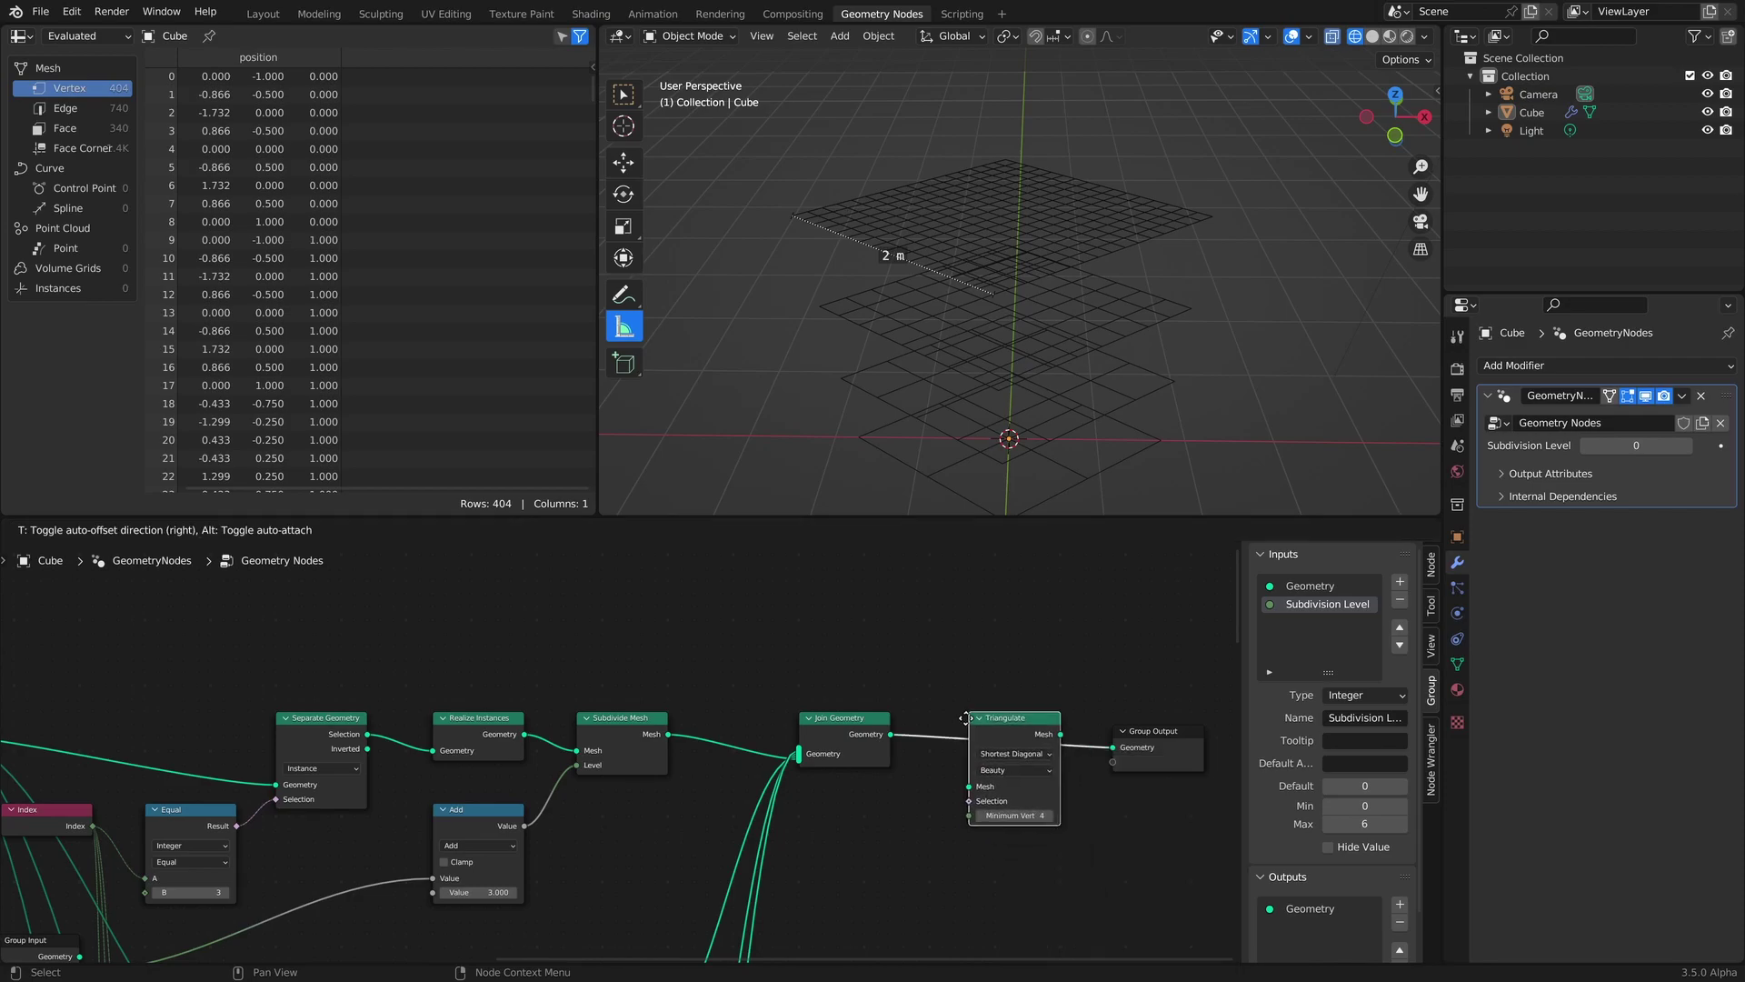
left_click(969, 724)
scroll(994, 772, "up", 3)
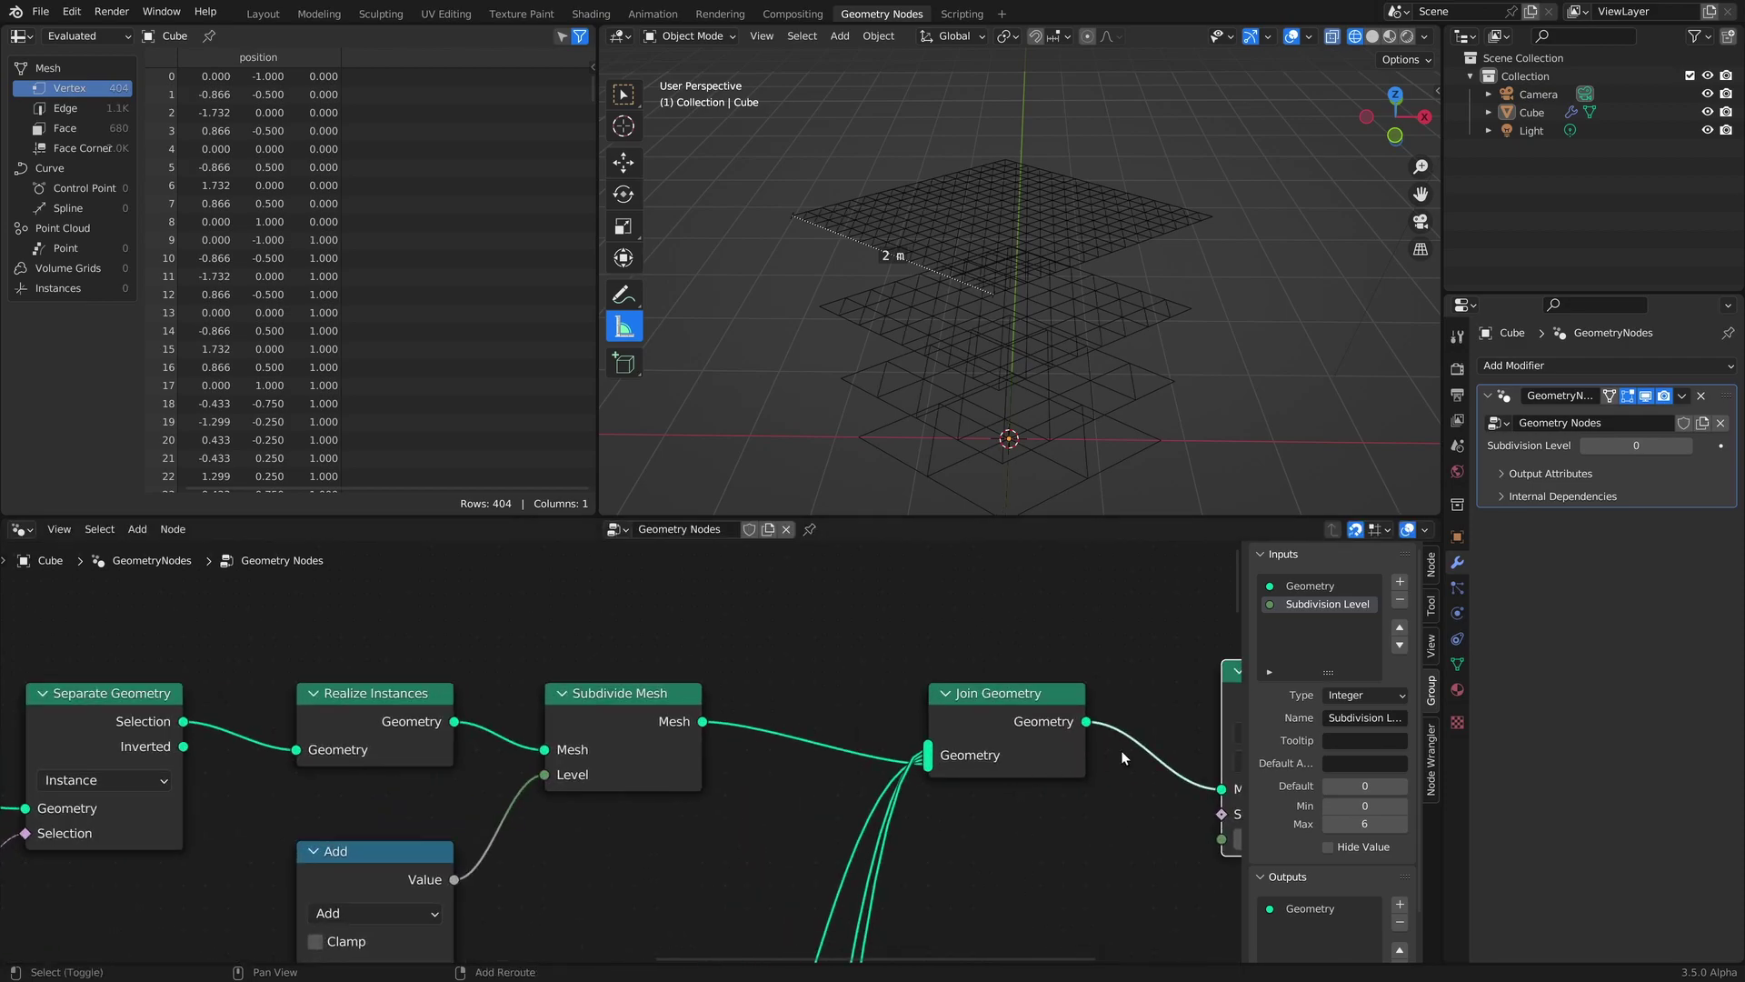
left_click(941, 739)
left_click(909, 789)
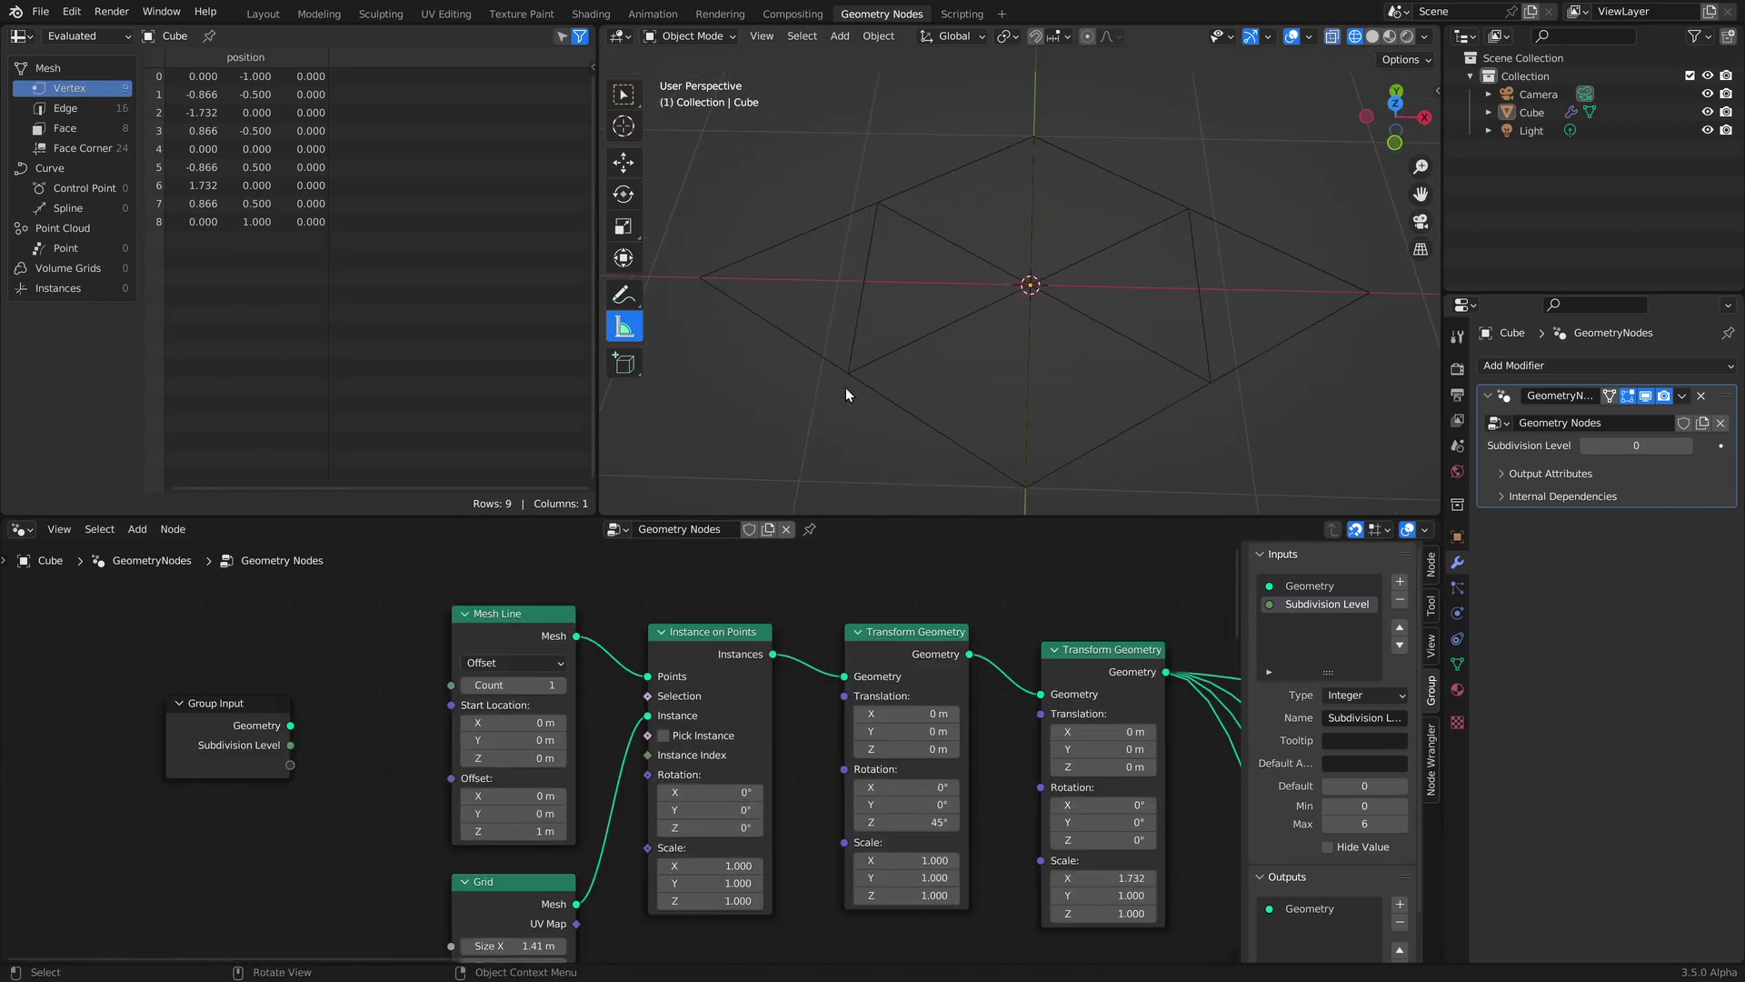
Annotate the rectangle formed by the rhombus's four inner vertices in the viewport, labelling its sides, including √3 for the long side.
left_click_drag(849, 373, 848, 355)
left_click_drag(879, 199, 873, 218)
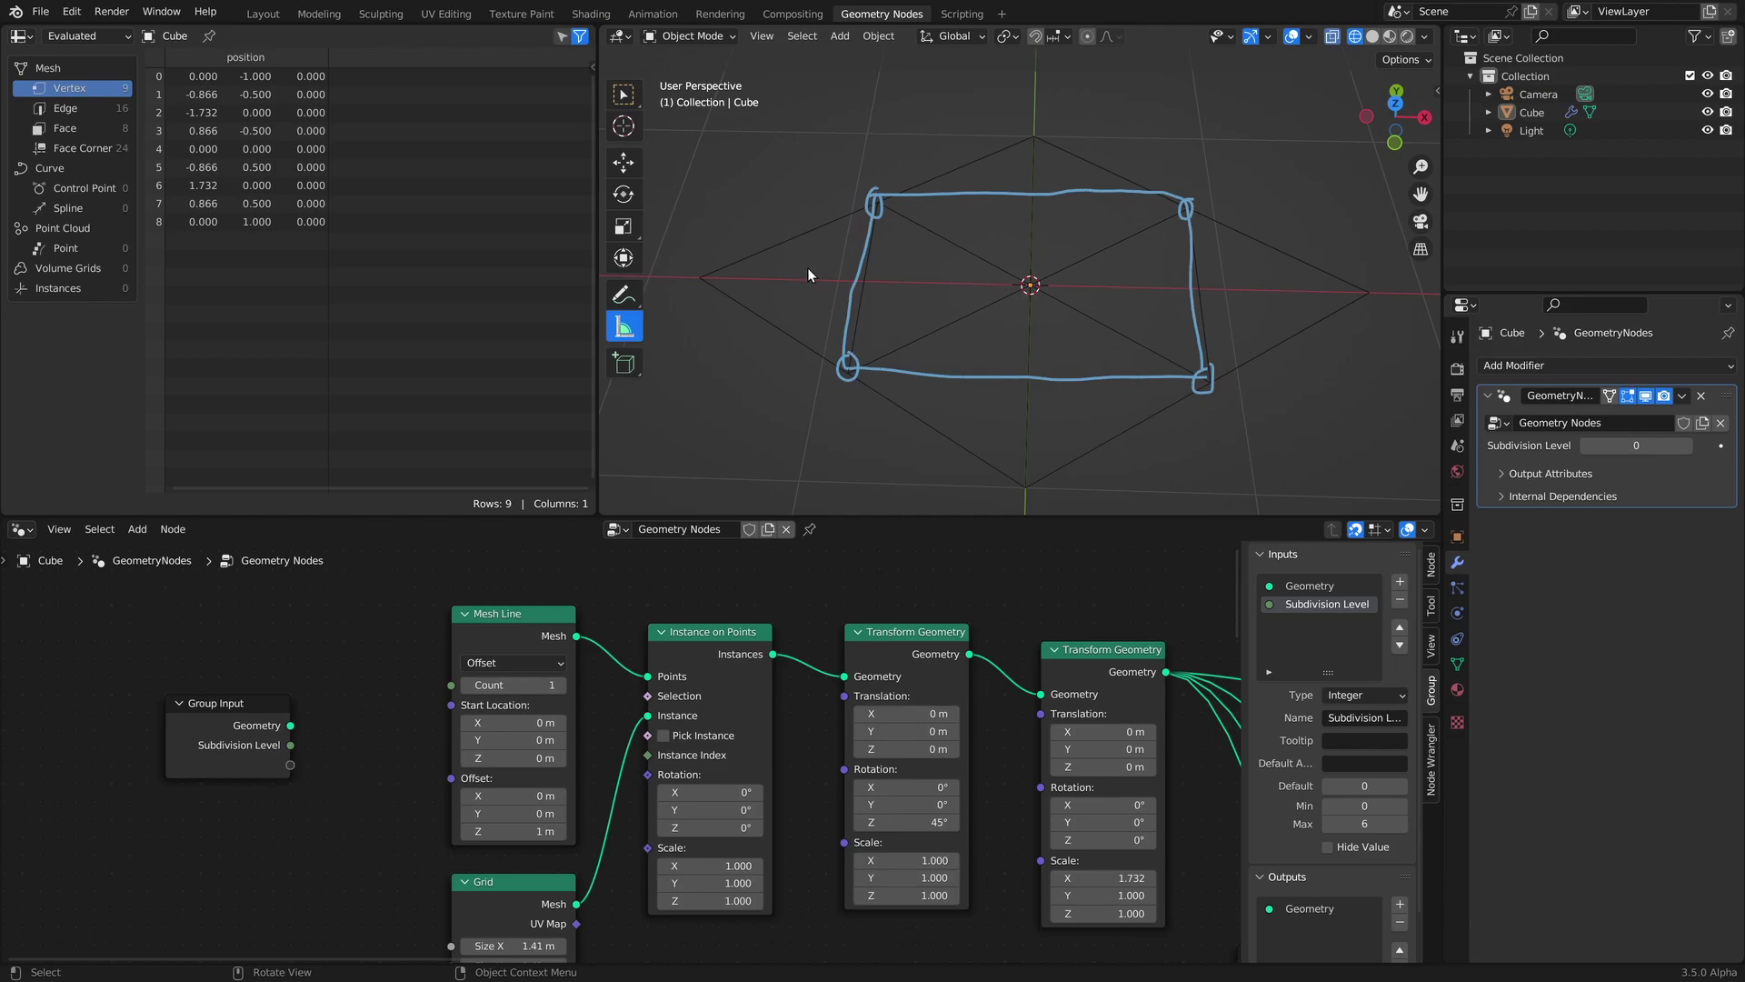
left_click_drag(814, 253, 815, 289)
mouse_move(985, 144)
left_mouse_down()
mouse_move(992, 171)
mouse_move(1018, 120)
mouse_move(1063, 120)
mouse_move(1054, 162)
mouse_move(1019, 179)
left_mouse_up()
mouse_move(874, 169)
left_mouse_down()
mouse_move(868, 318)
mouse_move(775, 393)
left_mouse_up()
mouse_move(780, 272)
left_mouse_down()
mouse_move(772, 295)
mouse_move(806, 295)
left_mouse_up()
left_click_drag(1259, 247, 1240, 273)
left_click_drag(1032, 415, 1009, 442)
mouse_move(980, 139)
left_mouse_down()
mouse_move(1052, 146)
mouse_move(1020, 146)
left_mouse_up()
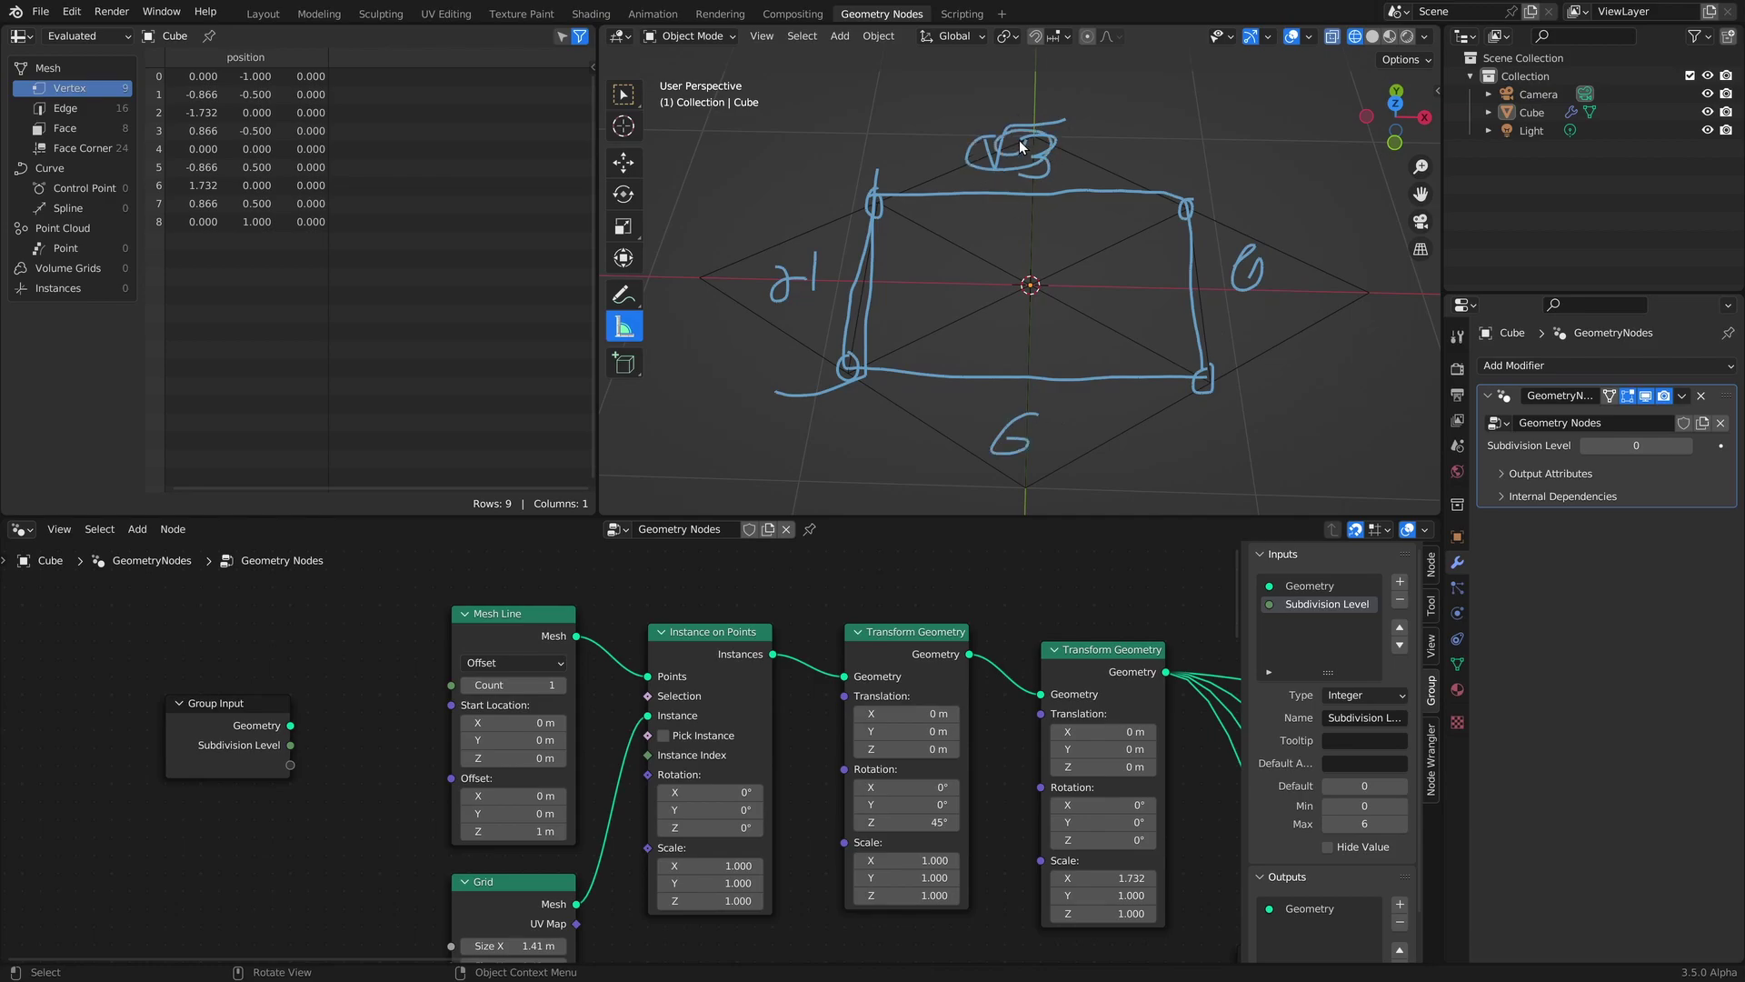
Insert a Delete Geometry node between Triangulate and Group Output.
scroll(1079, 659, "down", 5)
middle_click_drag(1099, 724, 777, 690, "shift")
middle_click_drag(1181, 724, 244, 758, "shift")
key("shift+a")
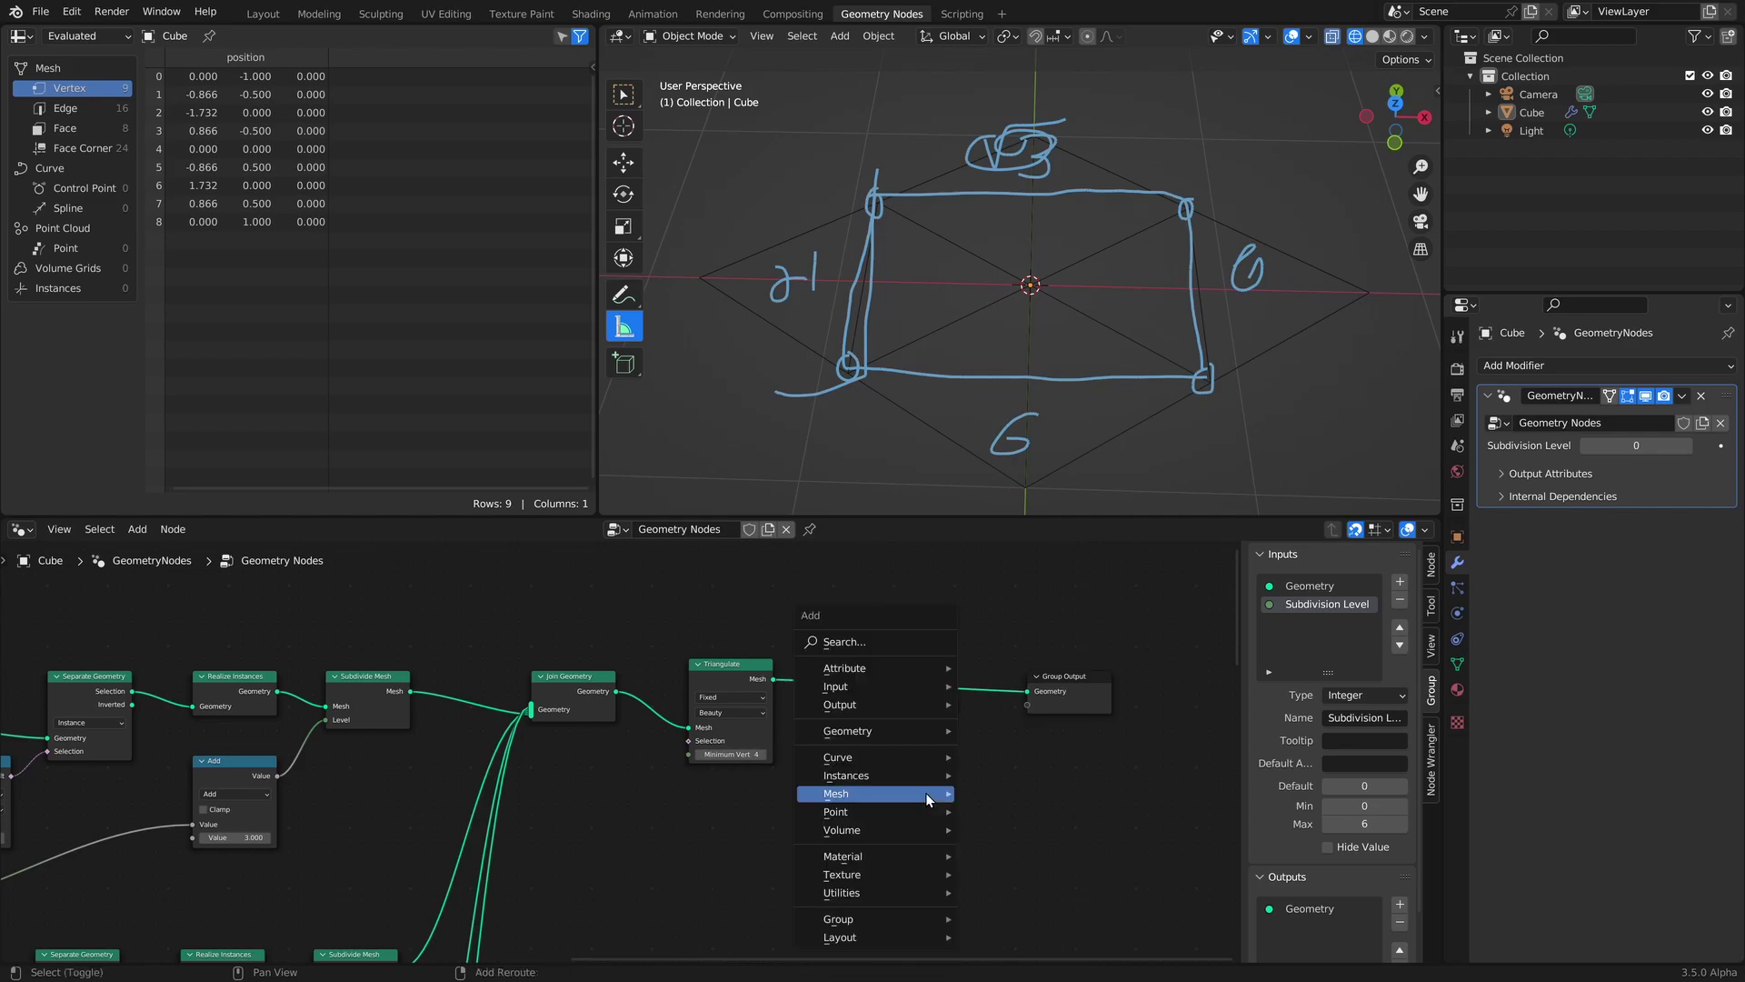
type("sdel")
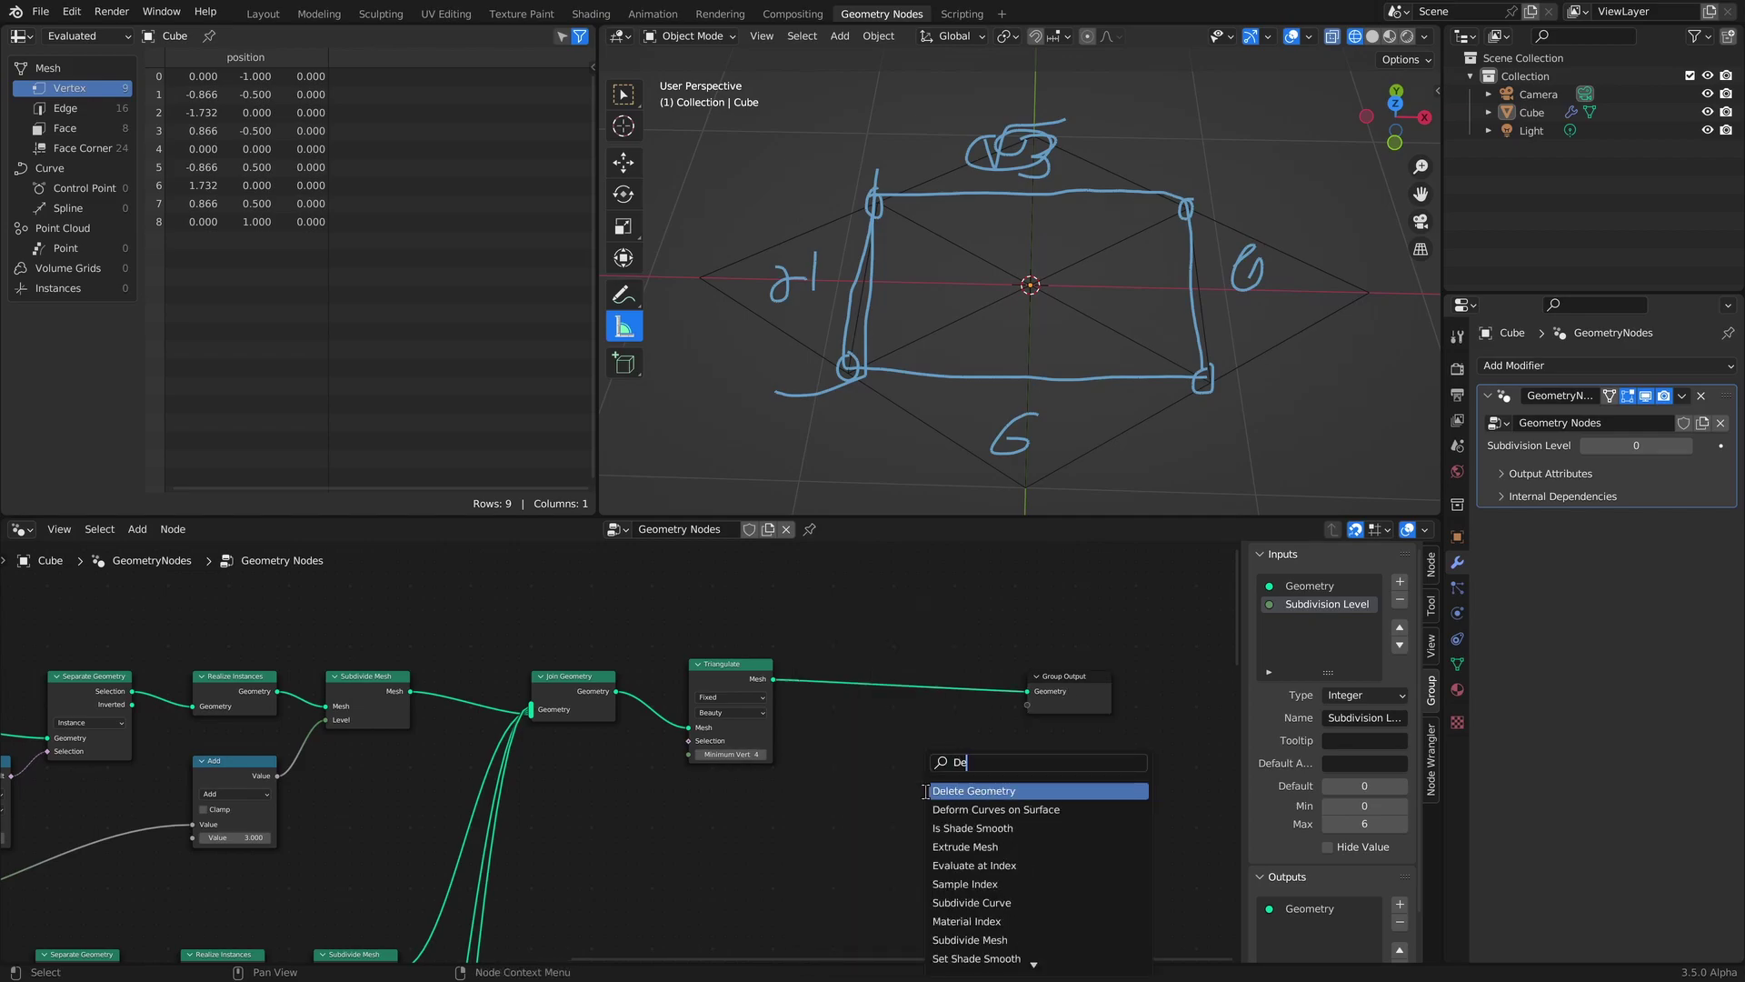
key("Return")
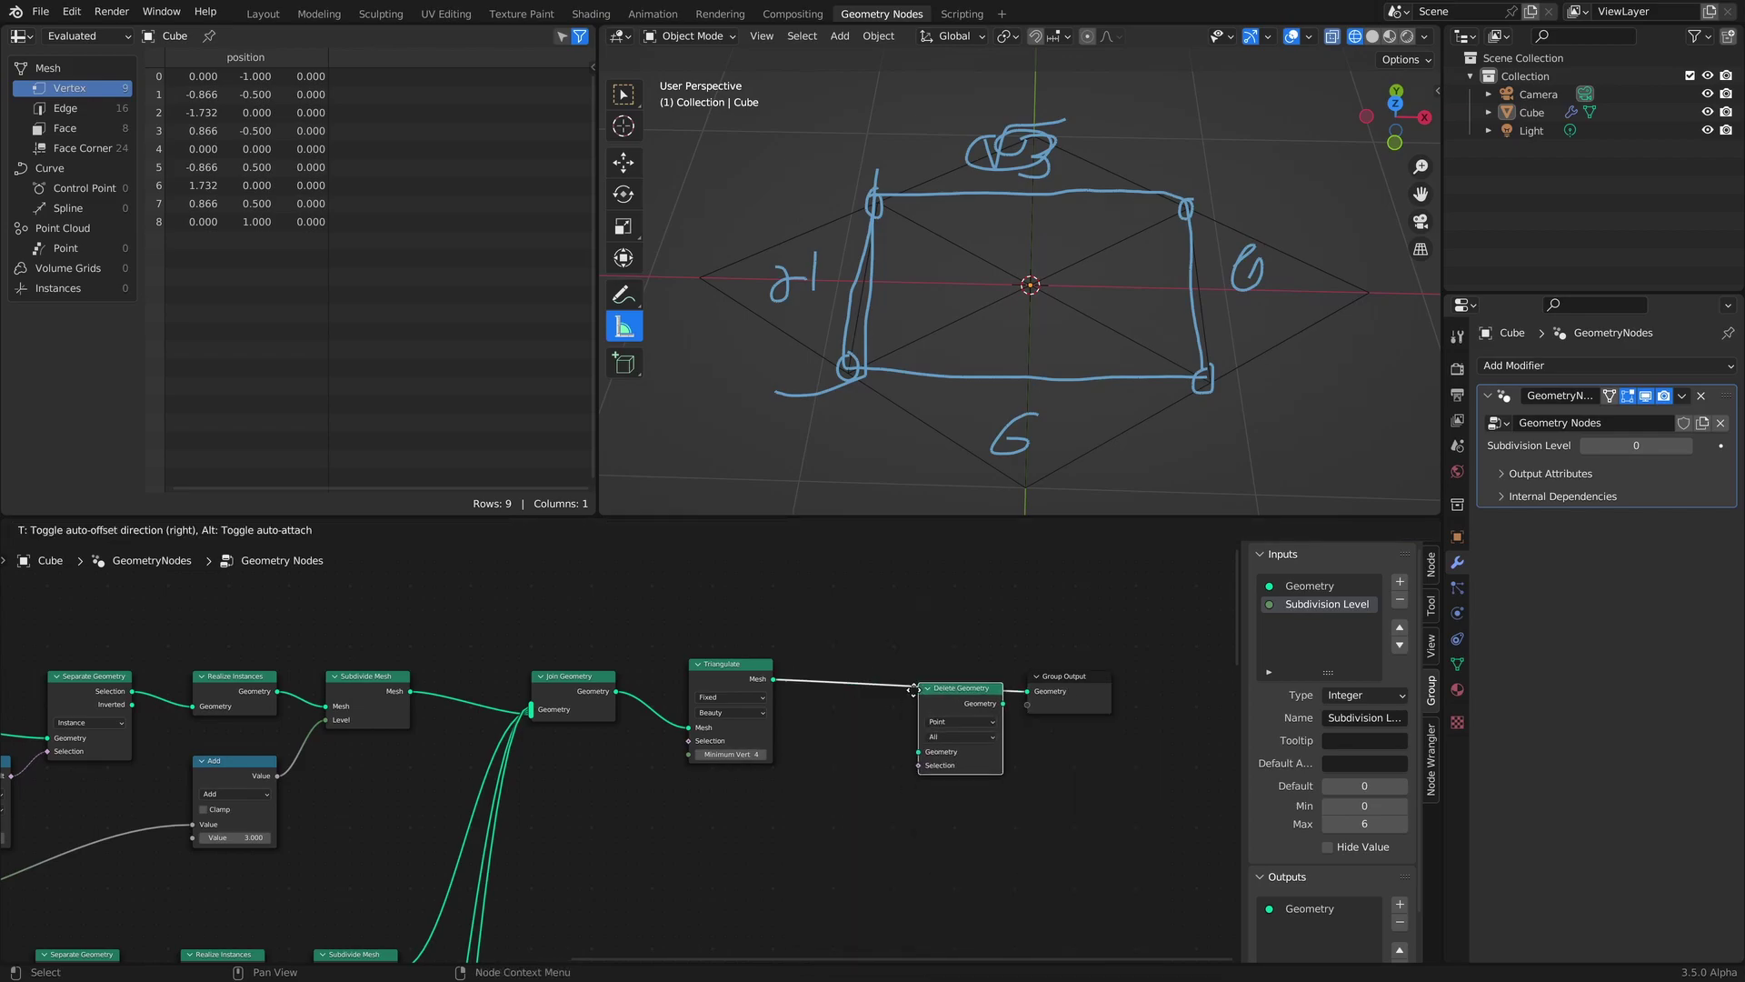
left_click(907, 677)
Set the Delete Geometry node's domain to Face.
scroll(1051, 794, "up", 11)
middle_click_drag(1051, 794, 509, 929)
scroll(800, 821, "up", 3)
left_click(839, 768)
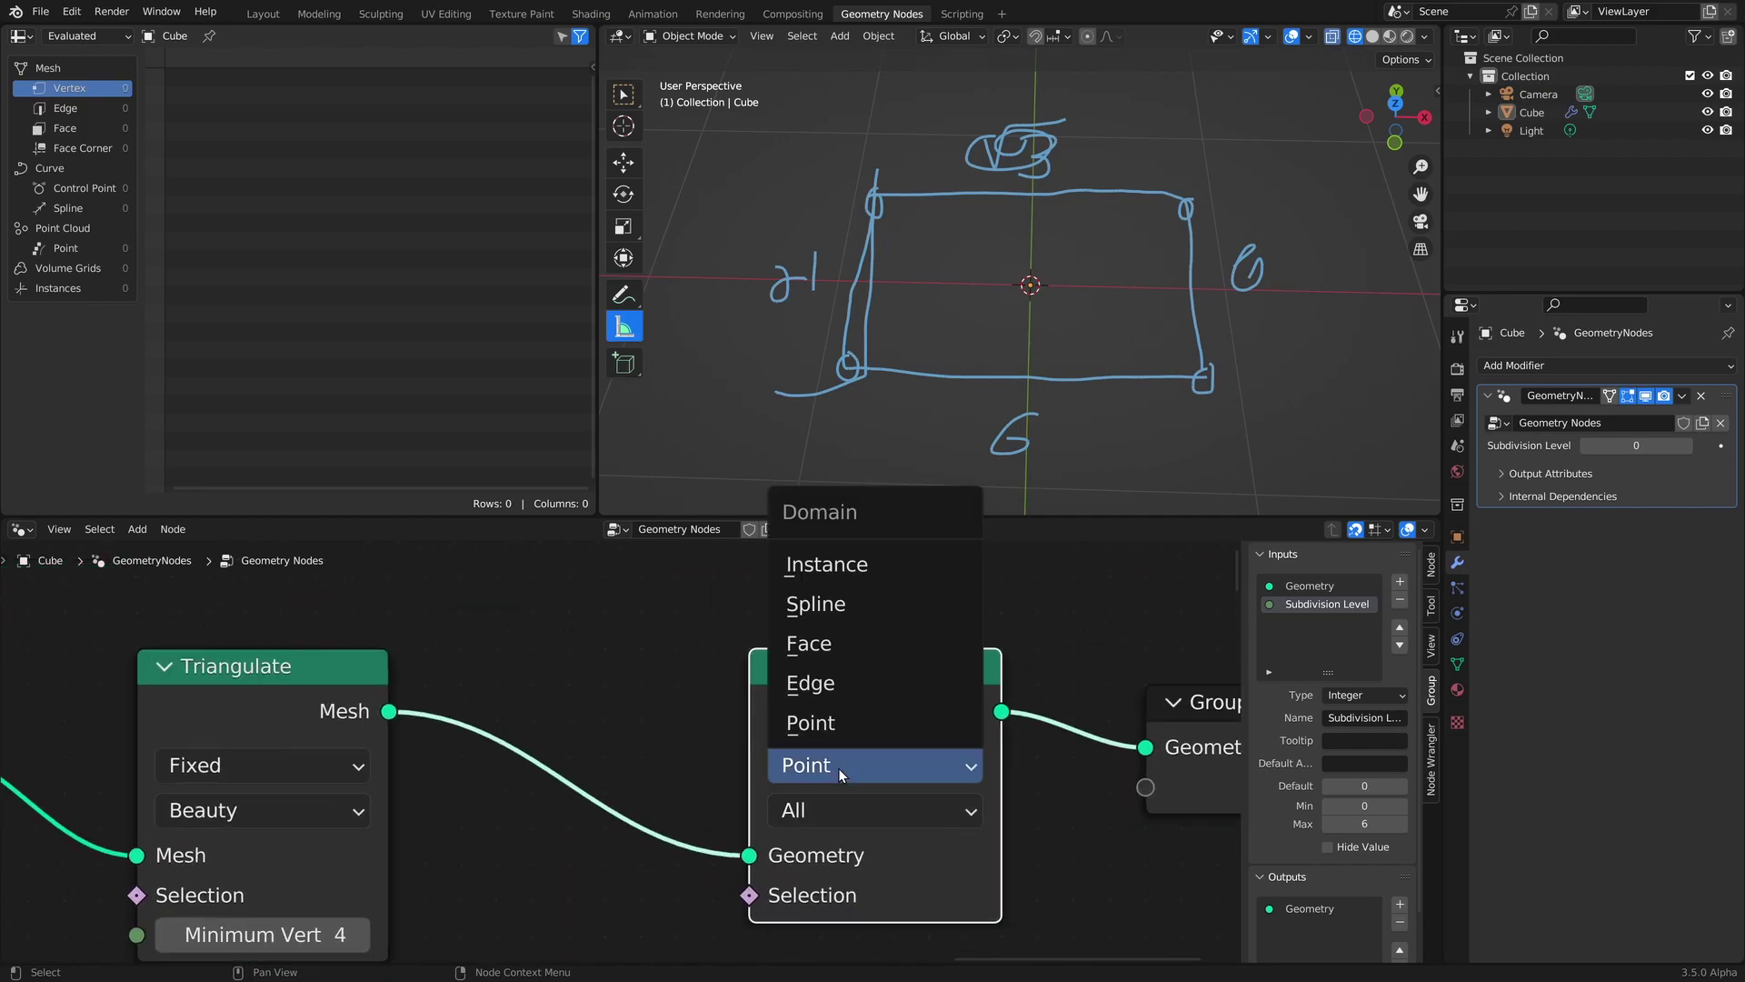
left_click(830, 639)
scroll(859, 749, "down", 2)
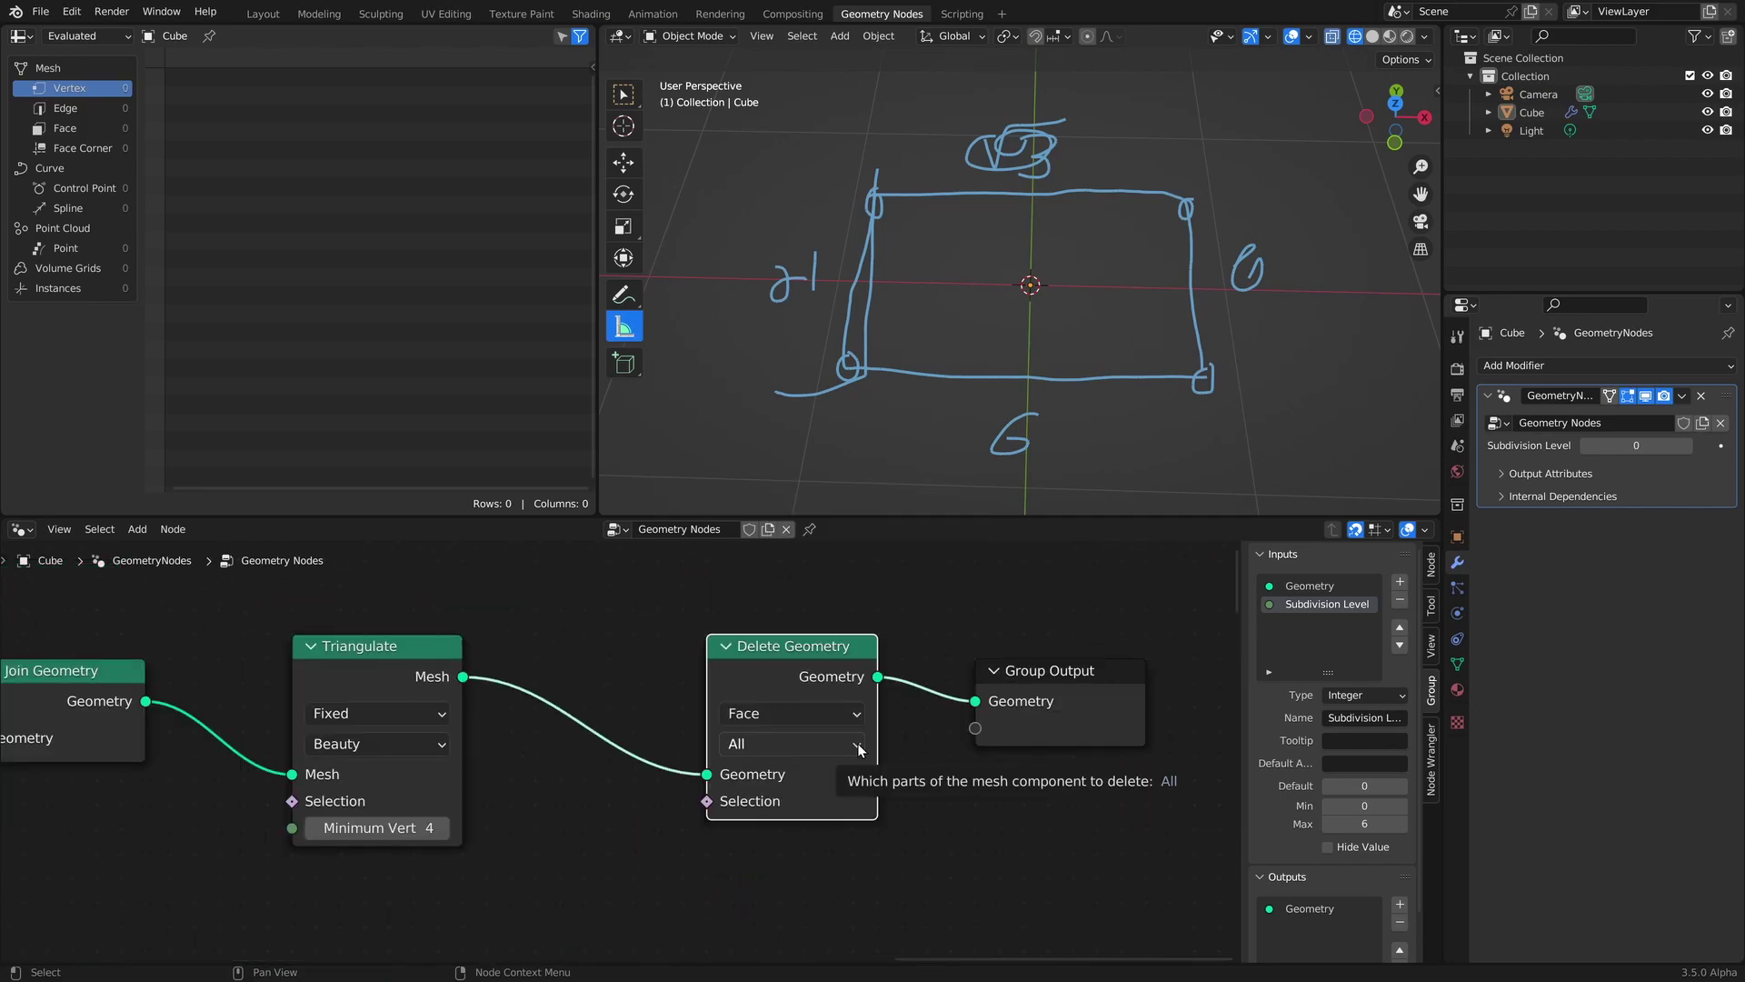
Add a Position node below the Triangulate node.
scroll(691, 755, "down", 3)
middle_click_drag(575, 940, 736, 843)
left_click(736, 843)
key("shift+a")
type("s")
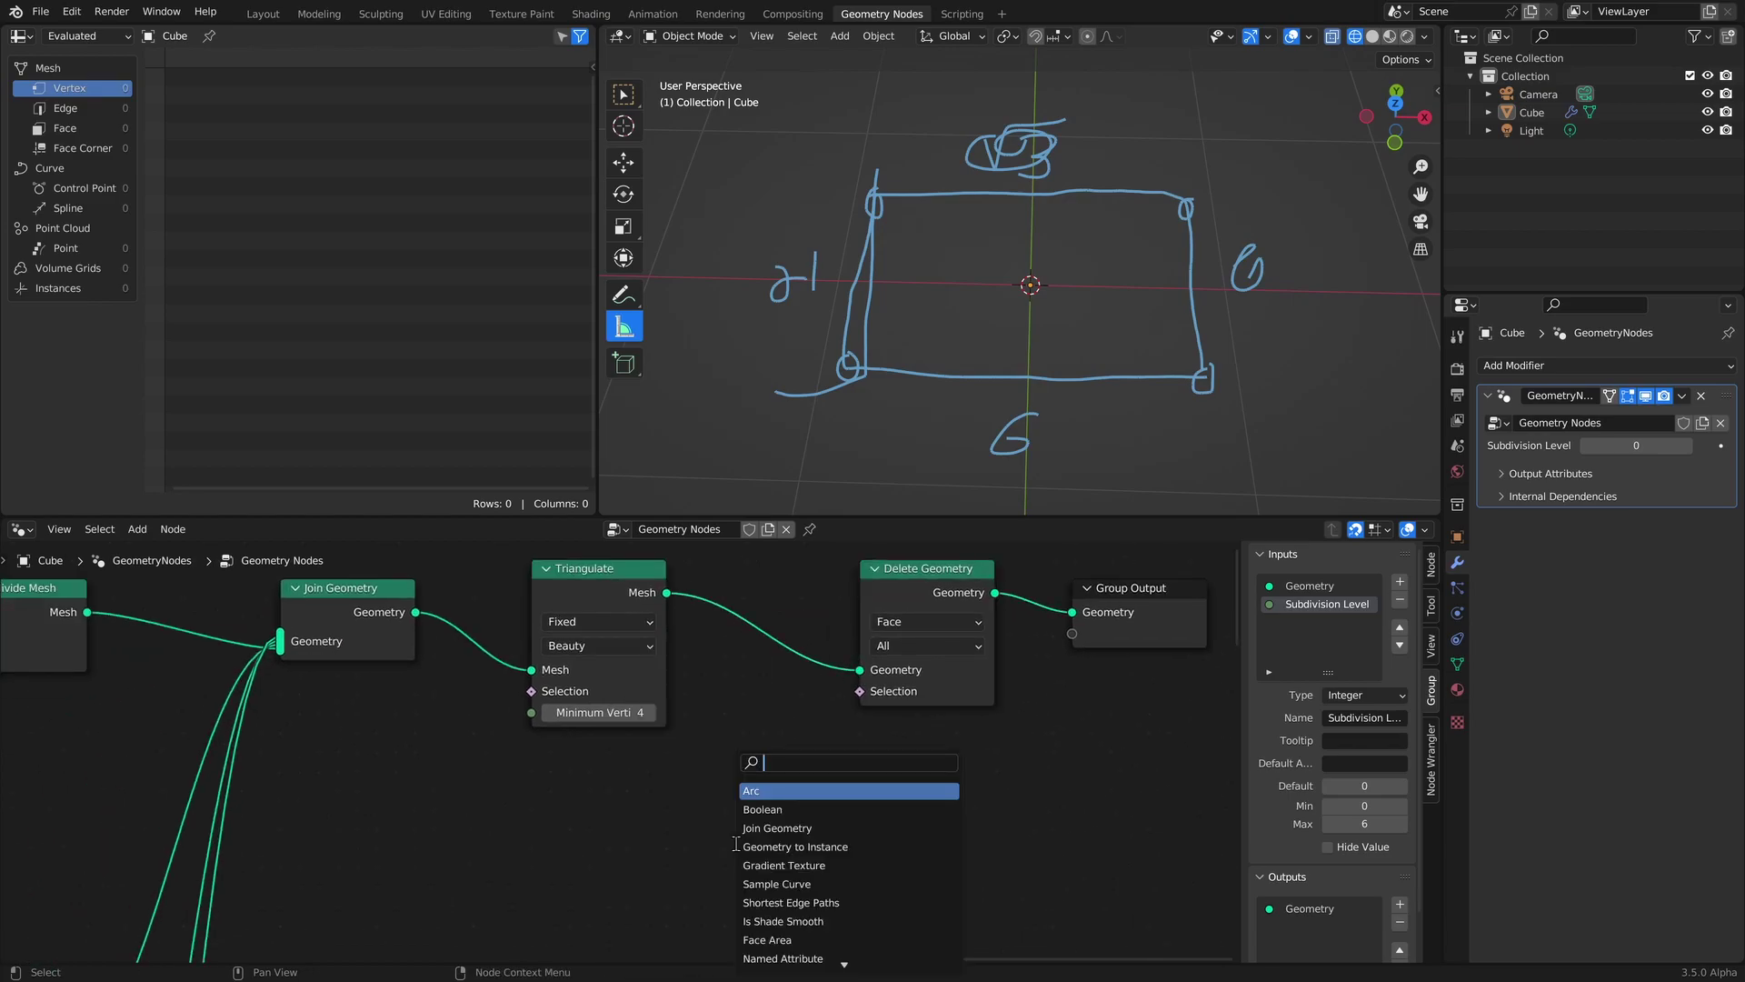
type("pos")
key("Return")
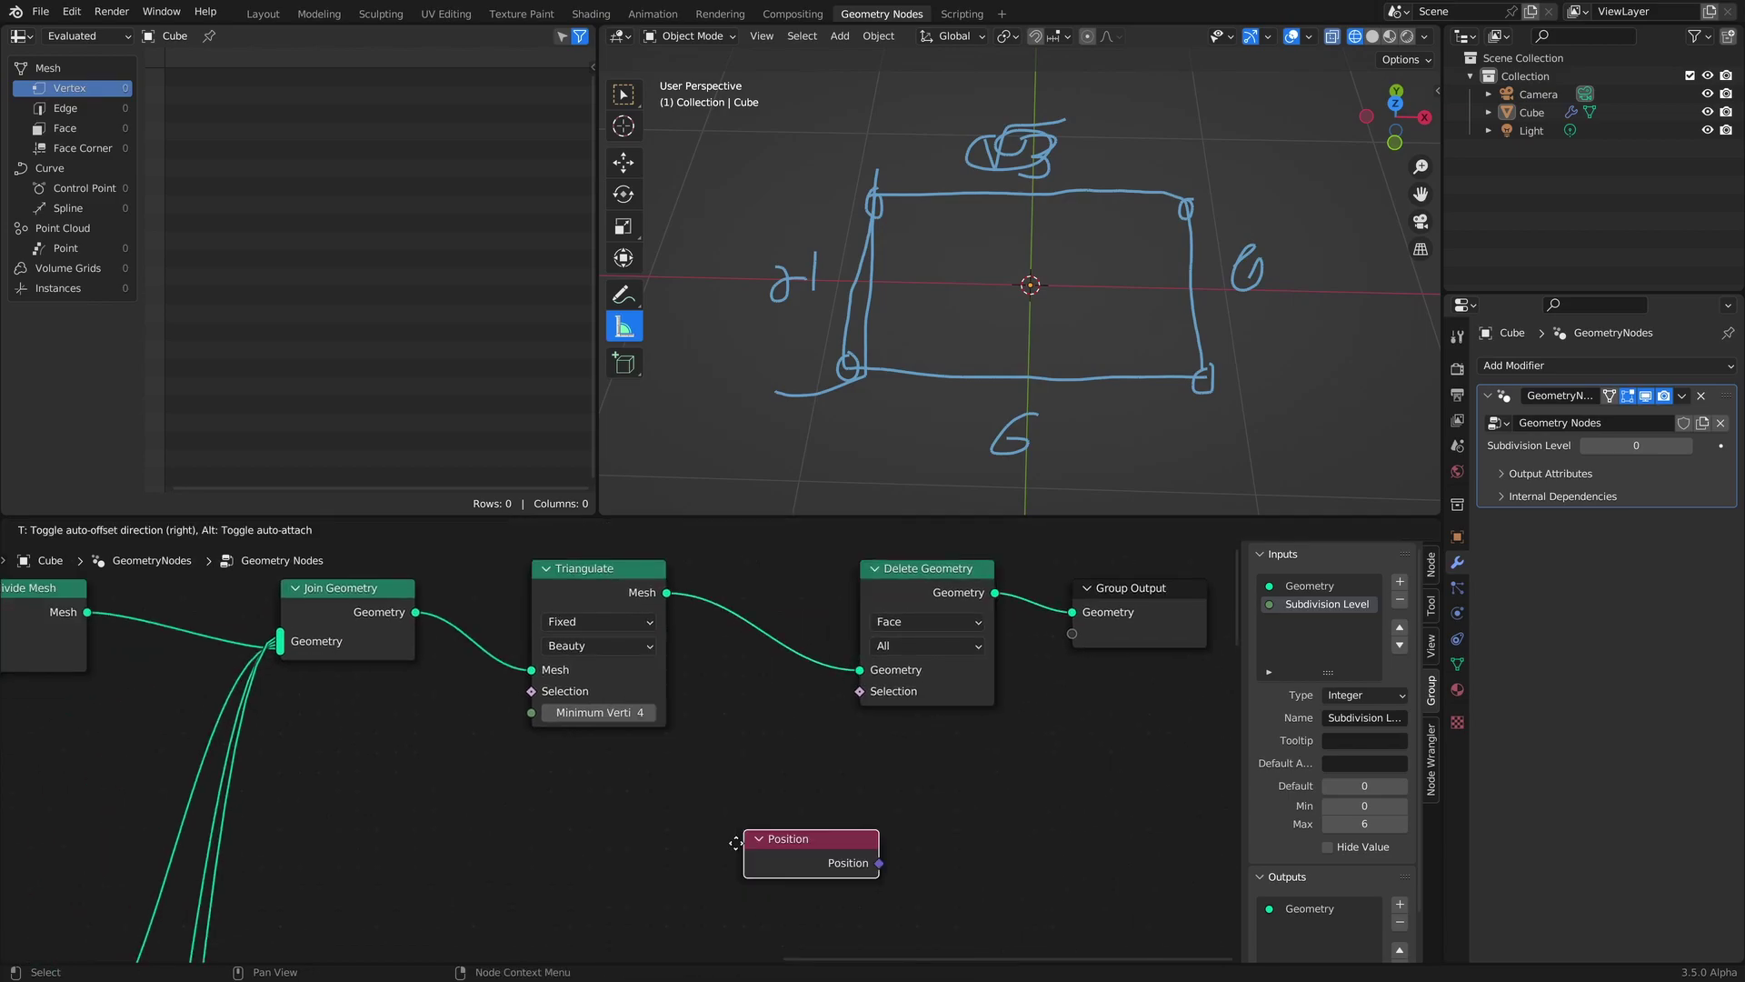
left_click(447, 804)
Add a Separate XYZ node beside the Position node.
left_click(676, 834)
key("shift+a")
type("ssep")
key("Return")
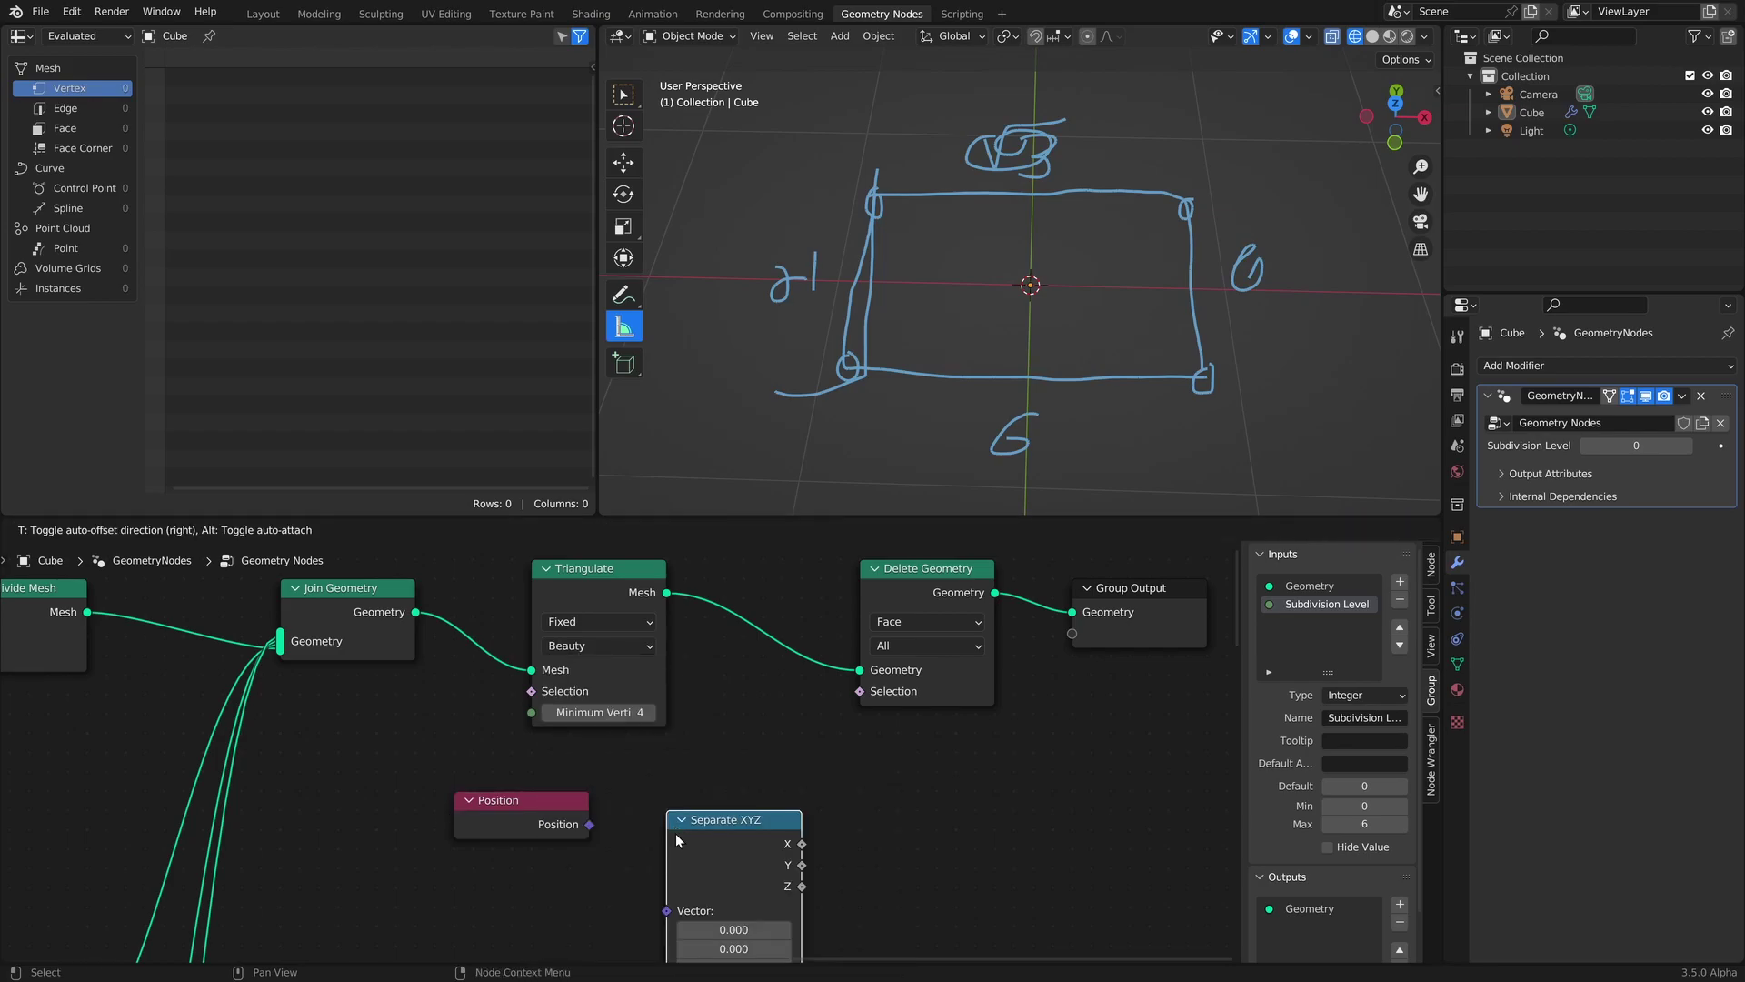
left_click(676, 831)
Add a Compare node beside the Separate XYZ node, keeping it on Float and Greater Than.
middle_click_drag(864, 835, 780, 765)
left_click(864, 805)
key("shift+a")
type("scom")
key("Return")
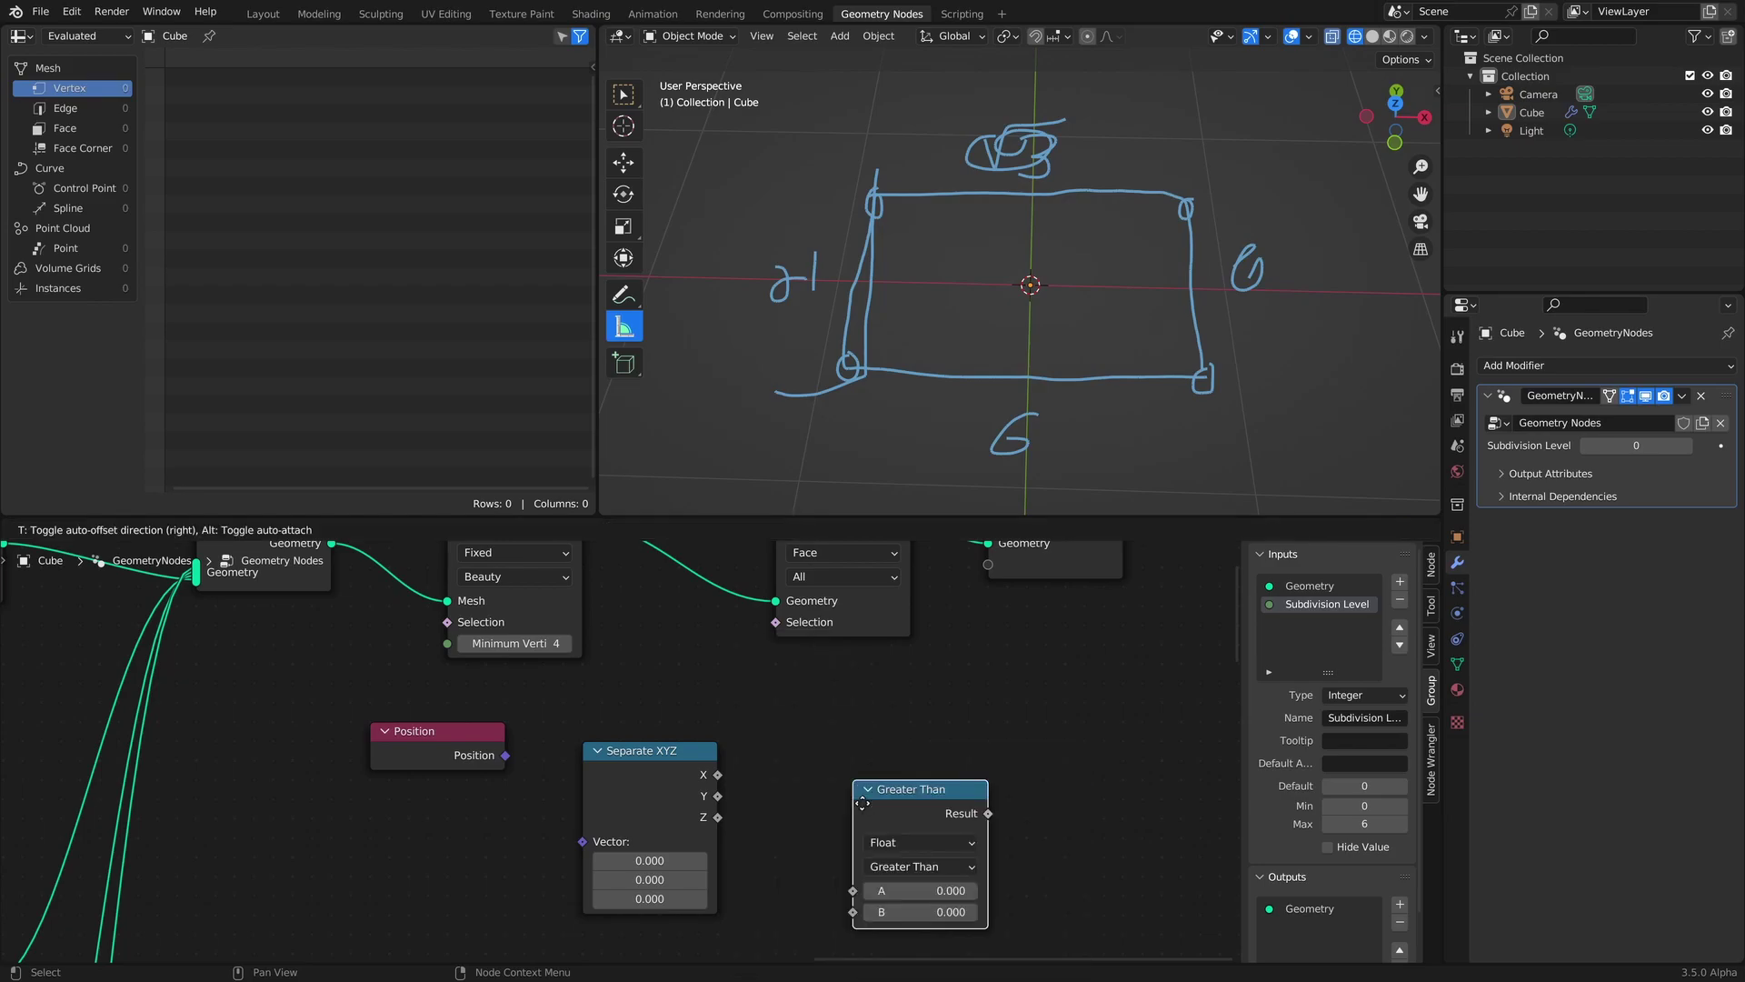
left_click(797, 760)
Connect Position through Separate XYZ's X to the Greater Than node's A, and its Result to Delete Geometry's Selection.
middle_click_drag(598, 776, 593, 721)
left_click_drag(501, 702, 578, 787)
middle_click_drag(738, 730, 718, 752, "shift")
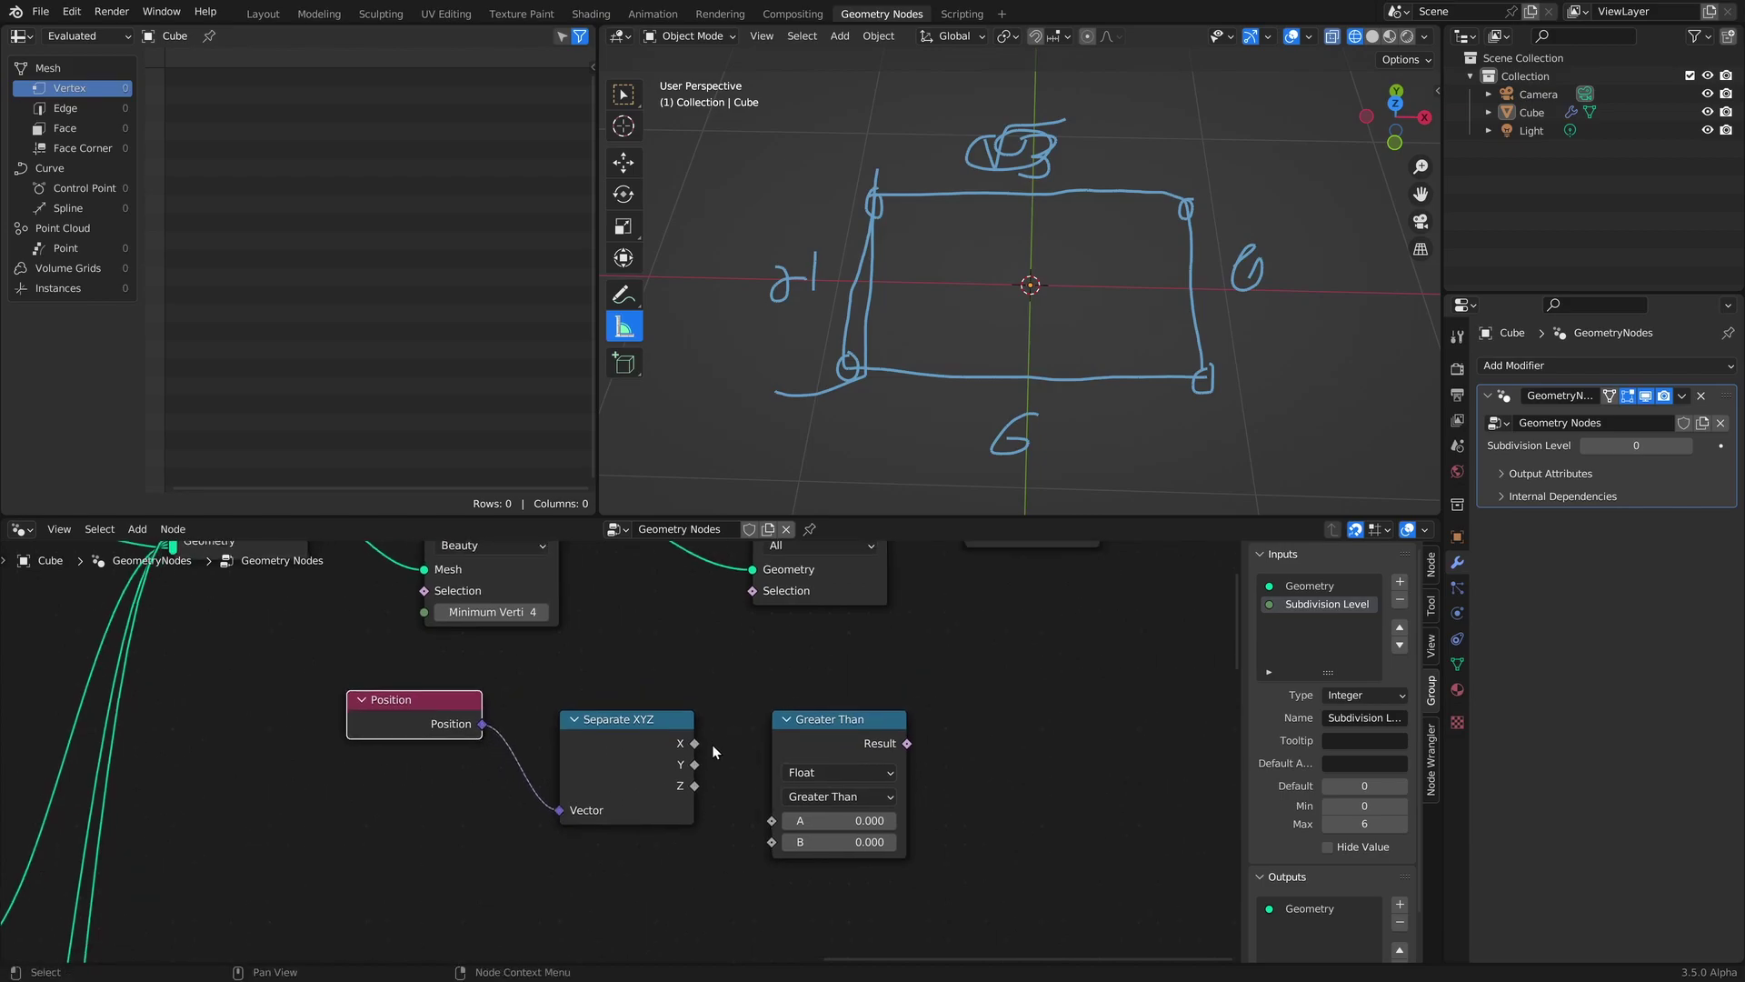
left_click_drag(694, 743, 772, 819)
middle_click_drag(817, 714, 810, 787)
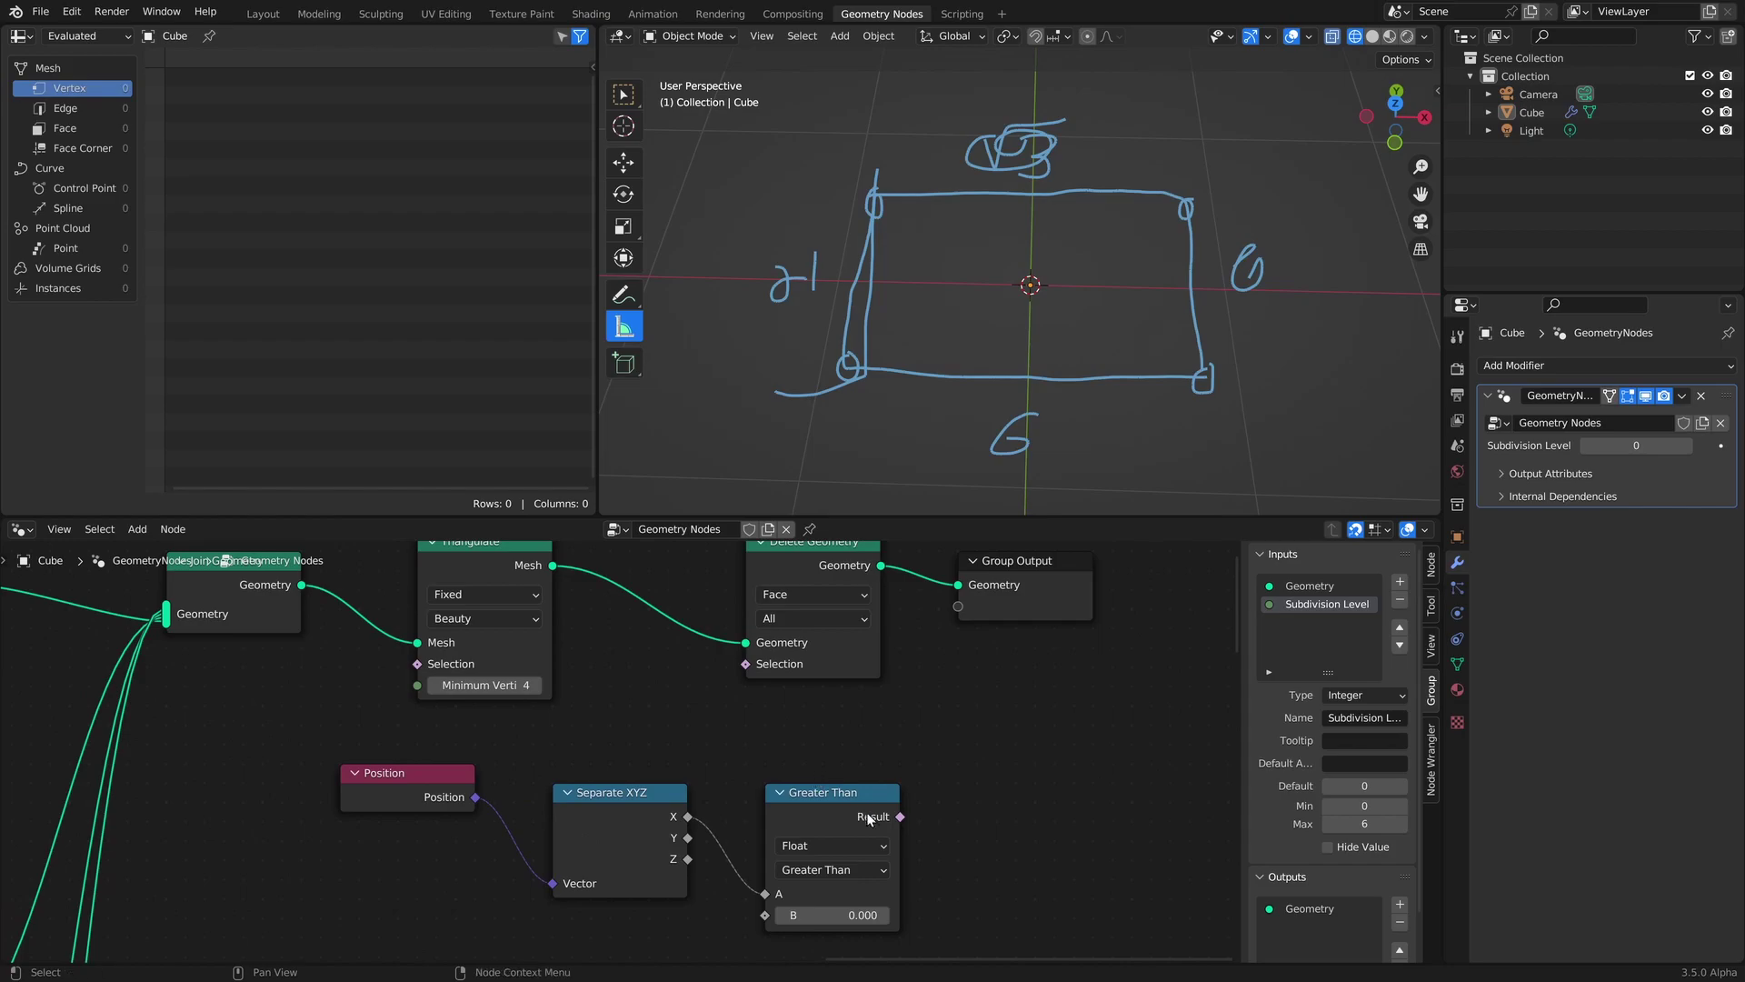
left_click_drag(900, 816, 754, 668)
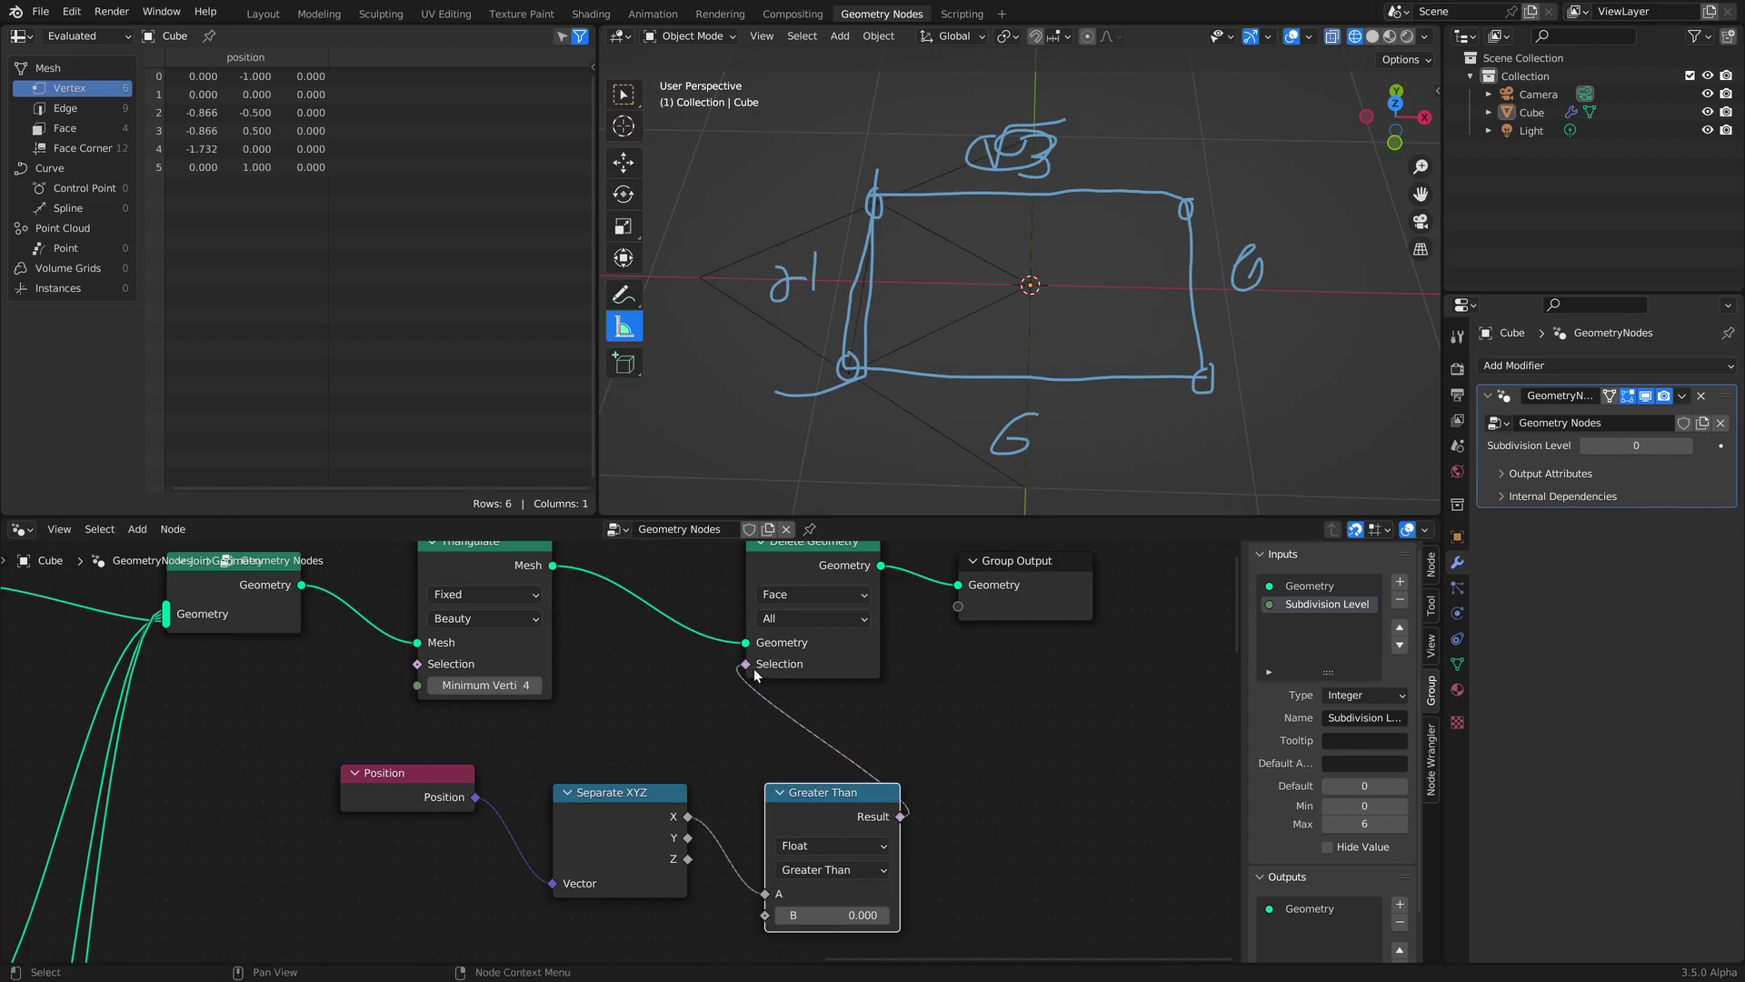
Set the Greater Than node's B to sqrt(3)/2.
middle_click_drag(754, 668, 788, 630)
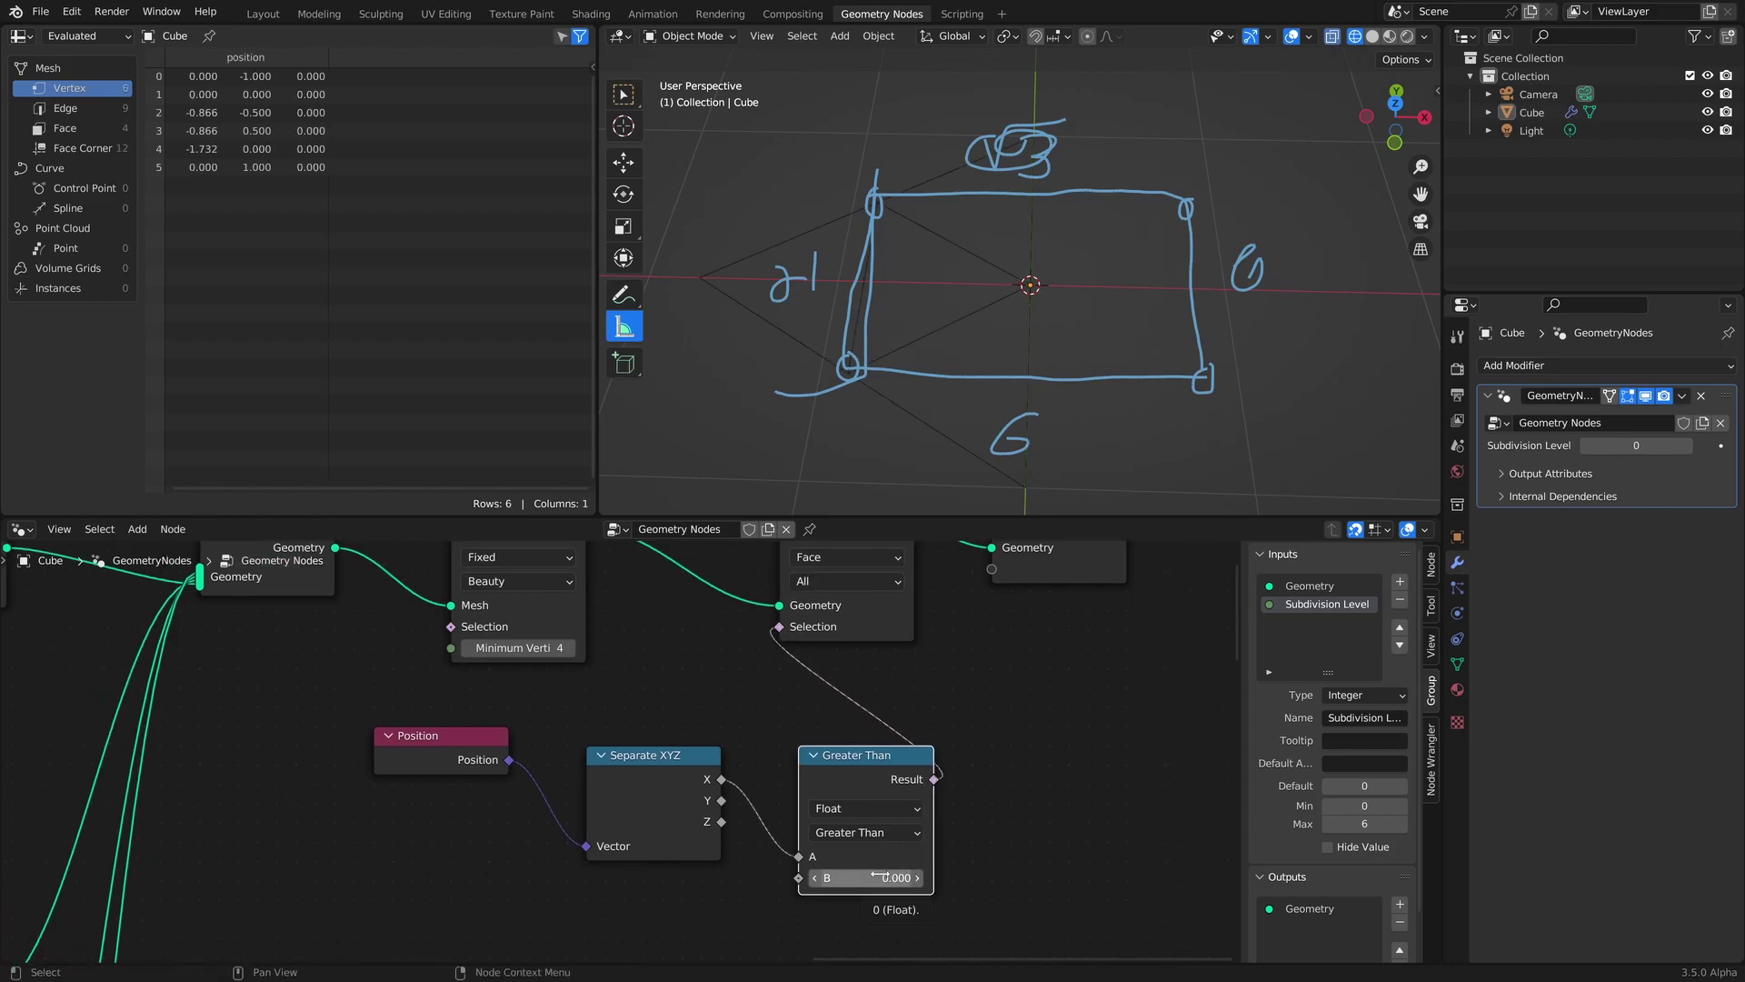
mouse_move(868, 877)
left_mouse_down("shift")
mouse_move(913, 877)
mouse_move(881, 877)
left_mouse_up("shift")
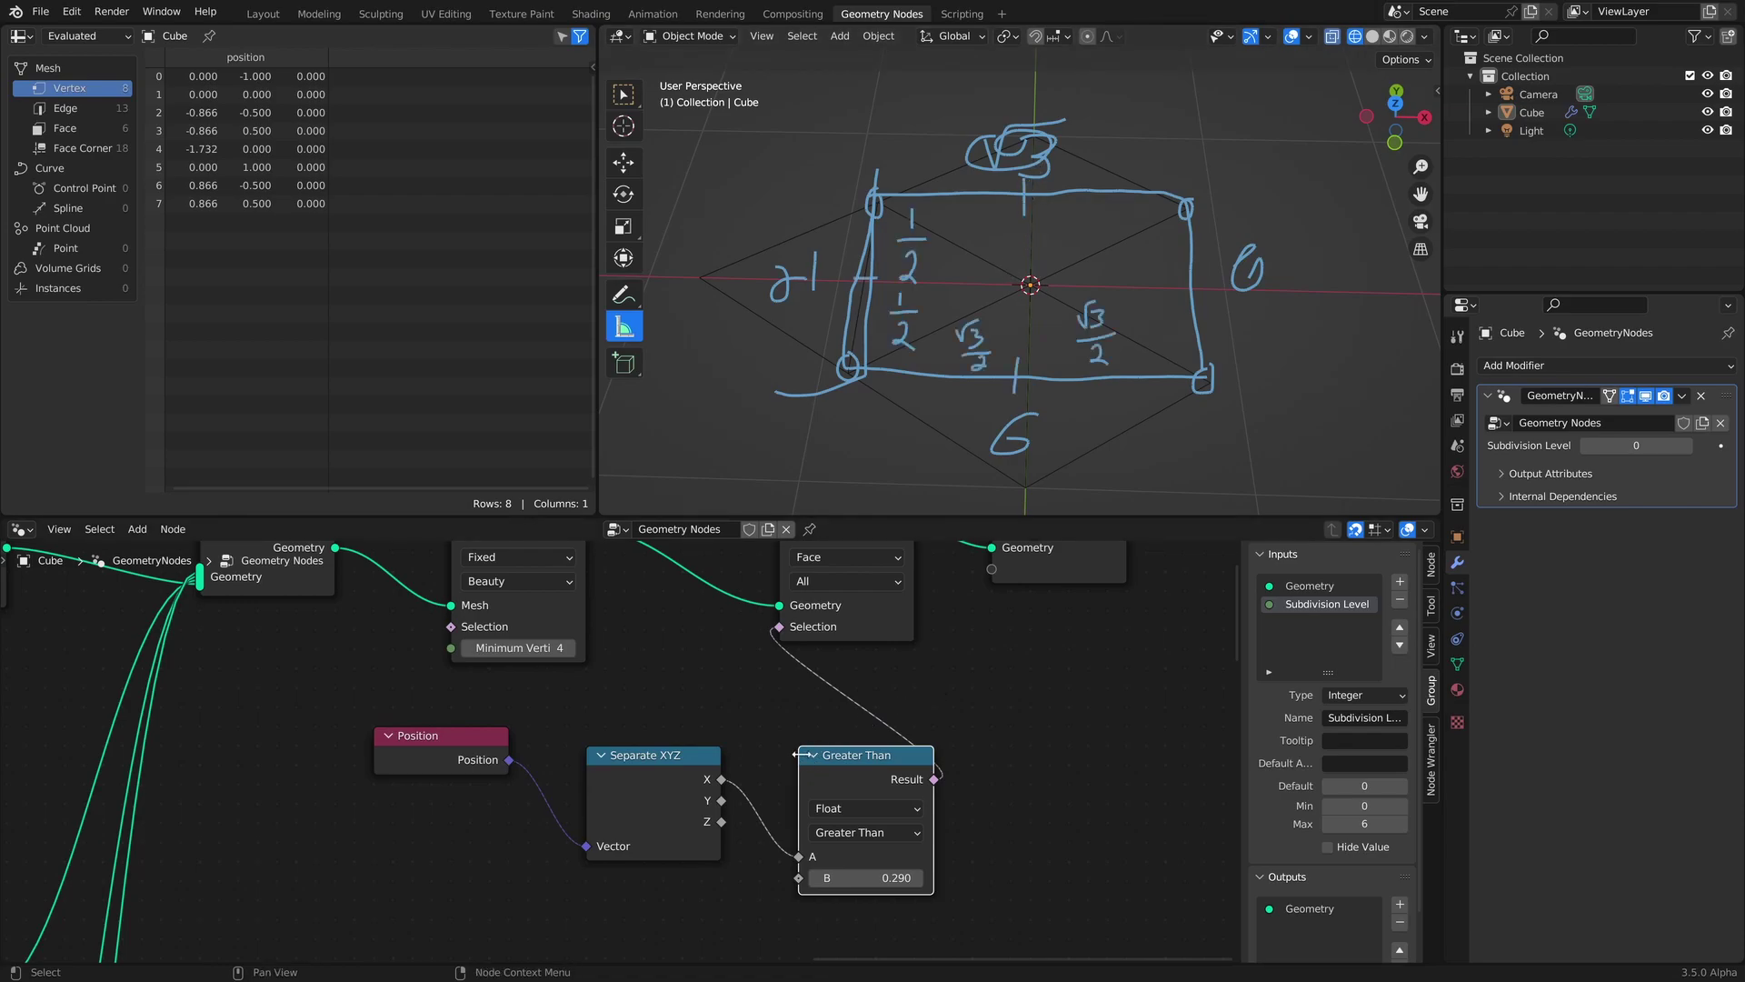
left_click(866, 877)
type("sqrt(3")
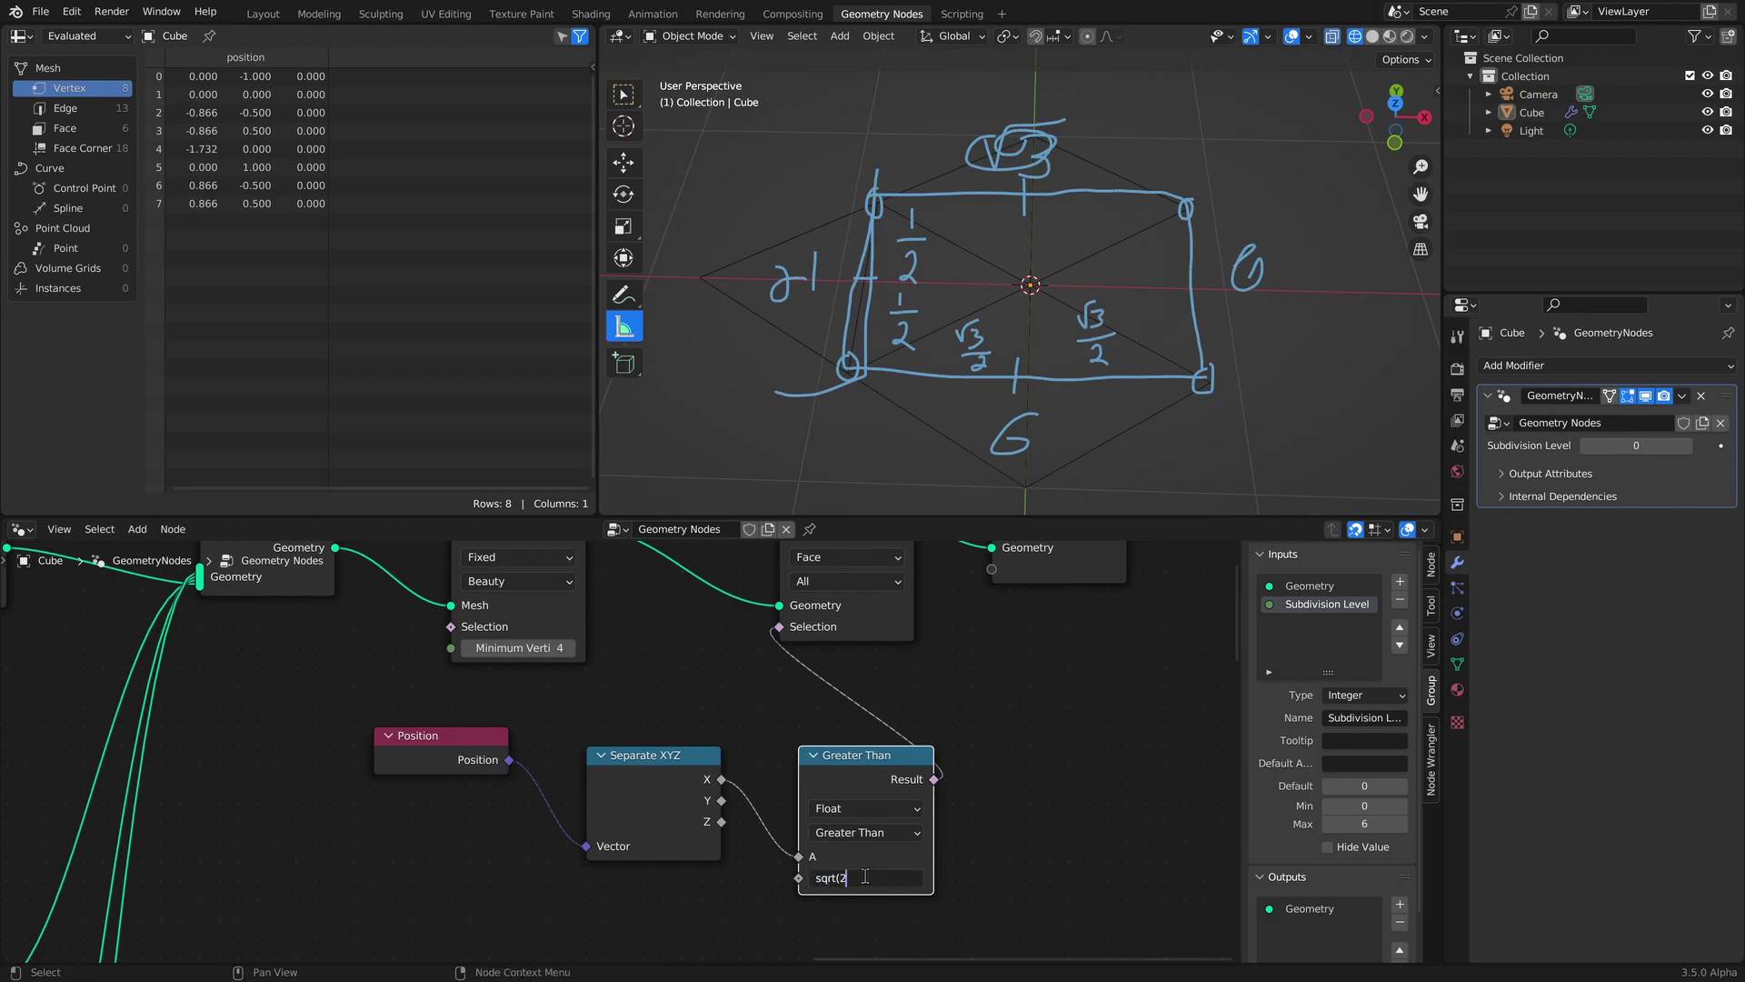
type(")/2")
key("Return")
Duplicate the Greater Than node below the original and change the copy's operation to Less Than.
middle_click_drag(932, 813, 905, 732)
key("shift+d")
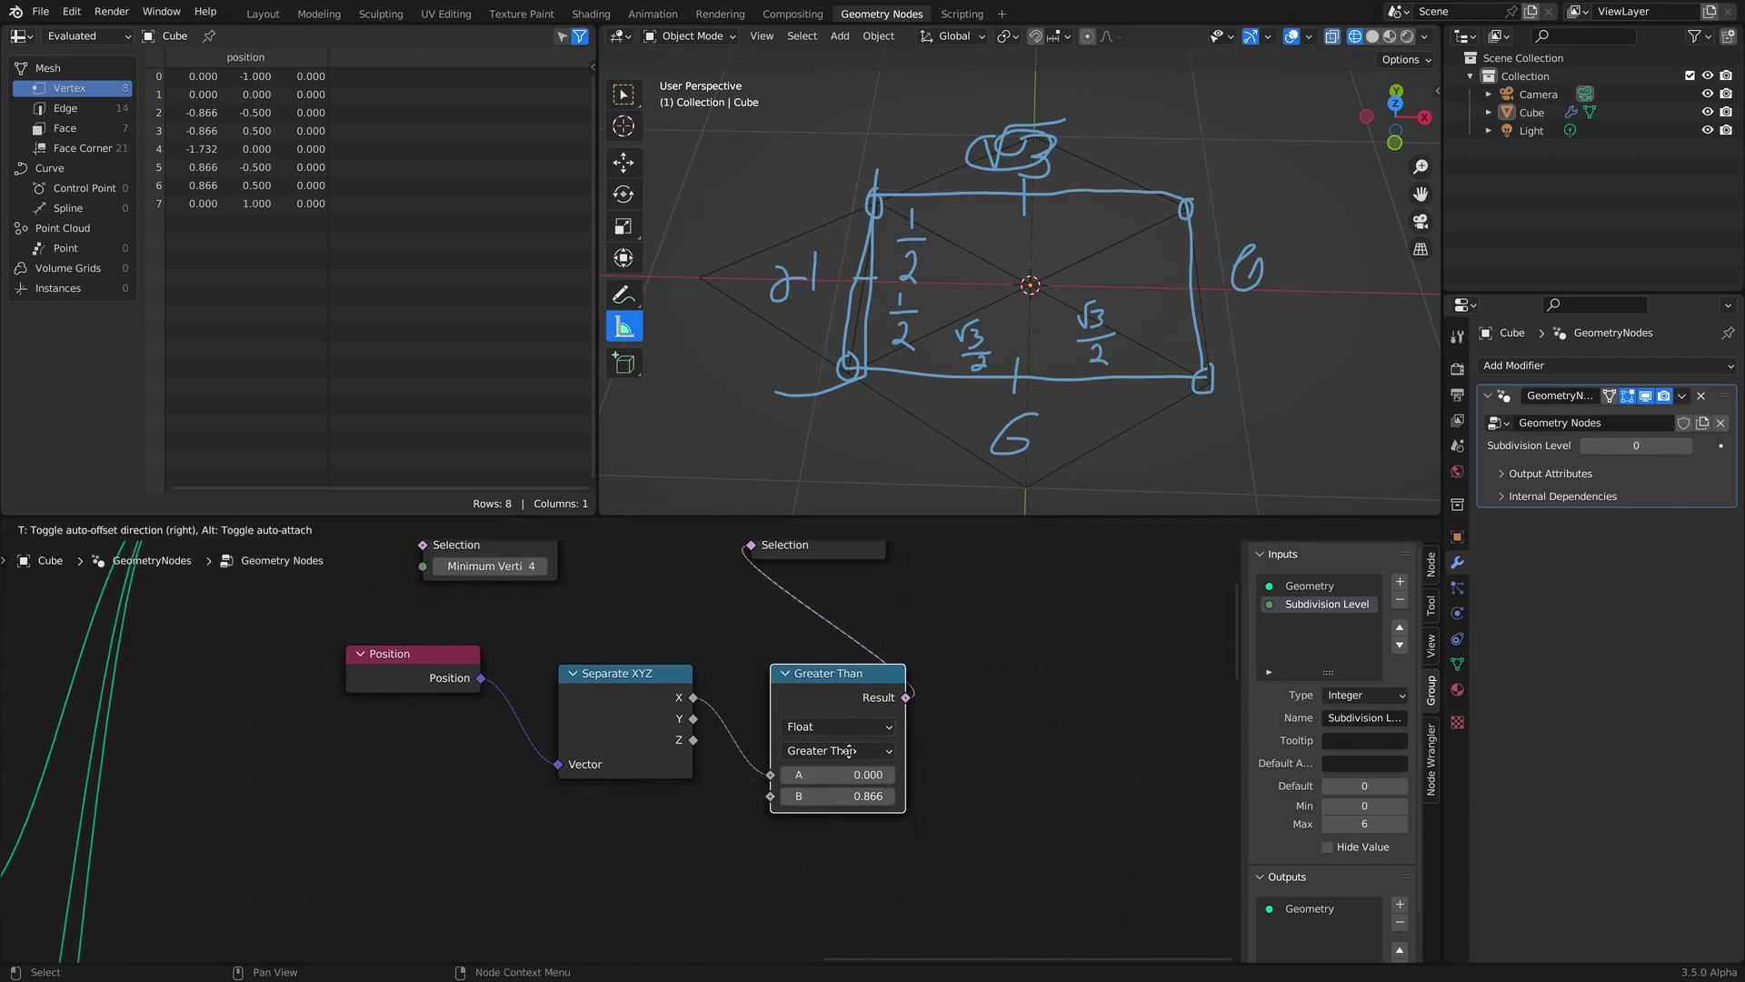
left_click(854, 897)
scroll(872, 753, "down", 3, "shift")
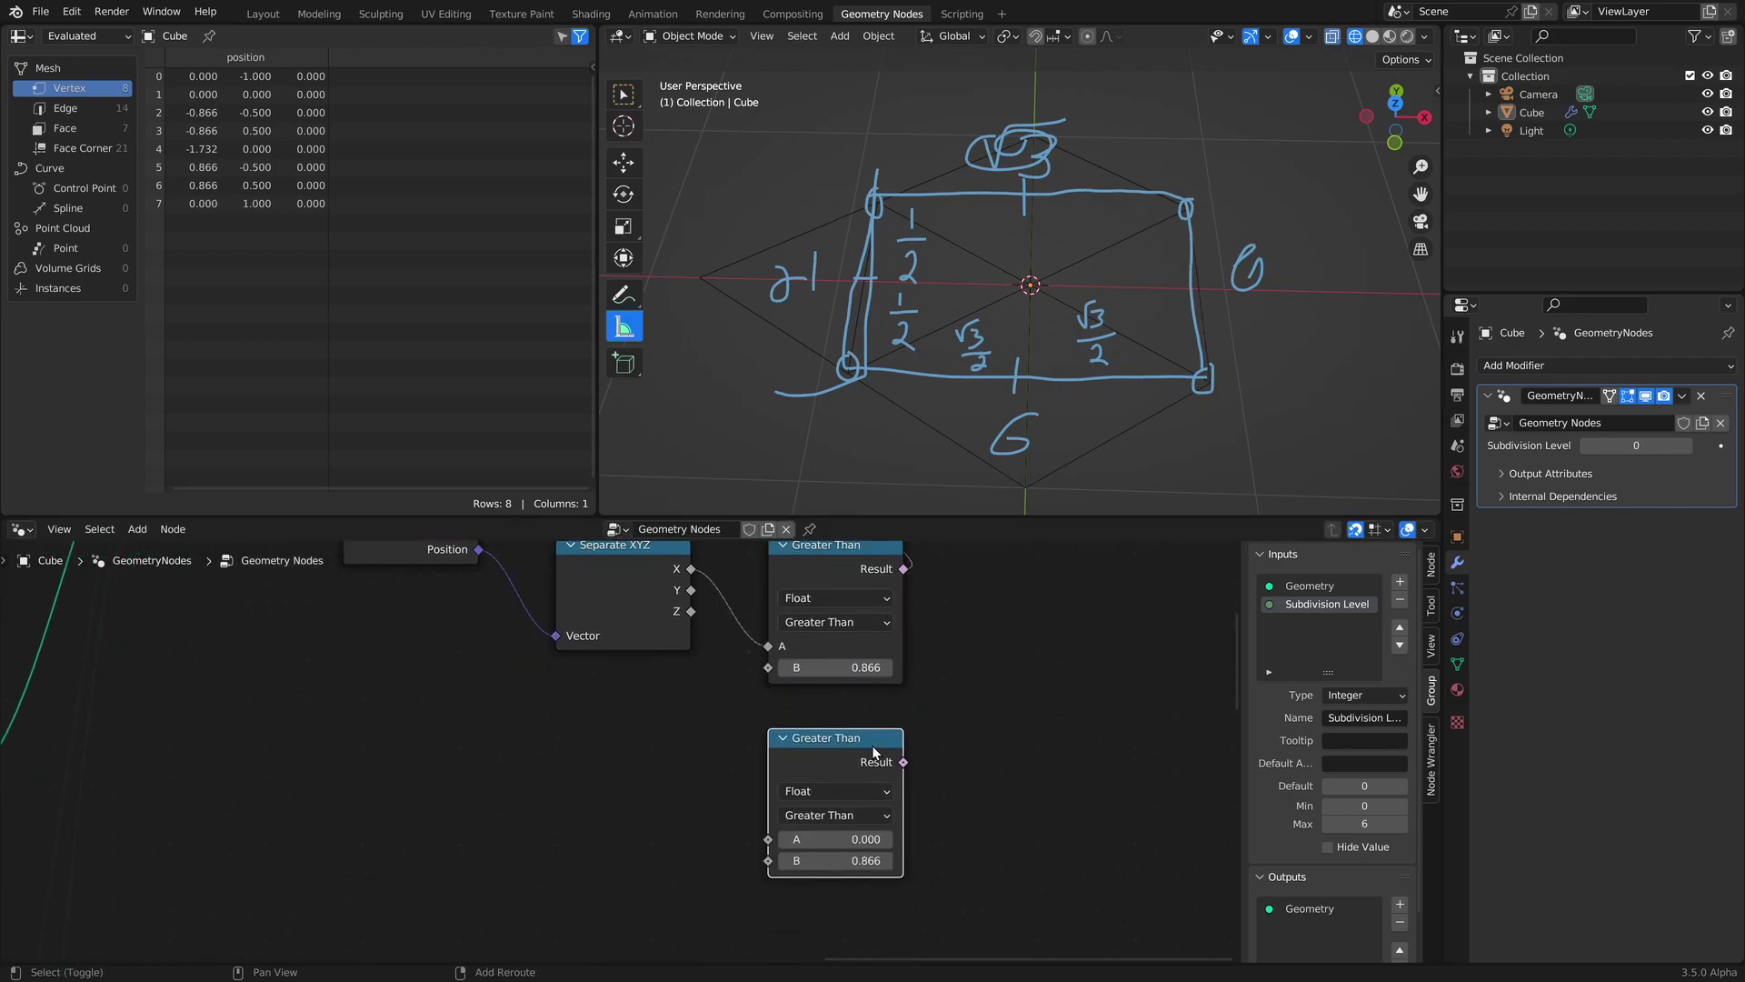
left_click(848, 815)
left_click(833, 792)
Connect Separate XYZ's X to the Less Than node's A and set its B to -0.866.
left_click_drag(691, 569, 768, 839)
left_click(834, 860)
left_click(801, 861)
key("Home")
type("-")
key("Return")
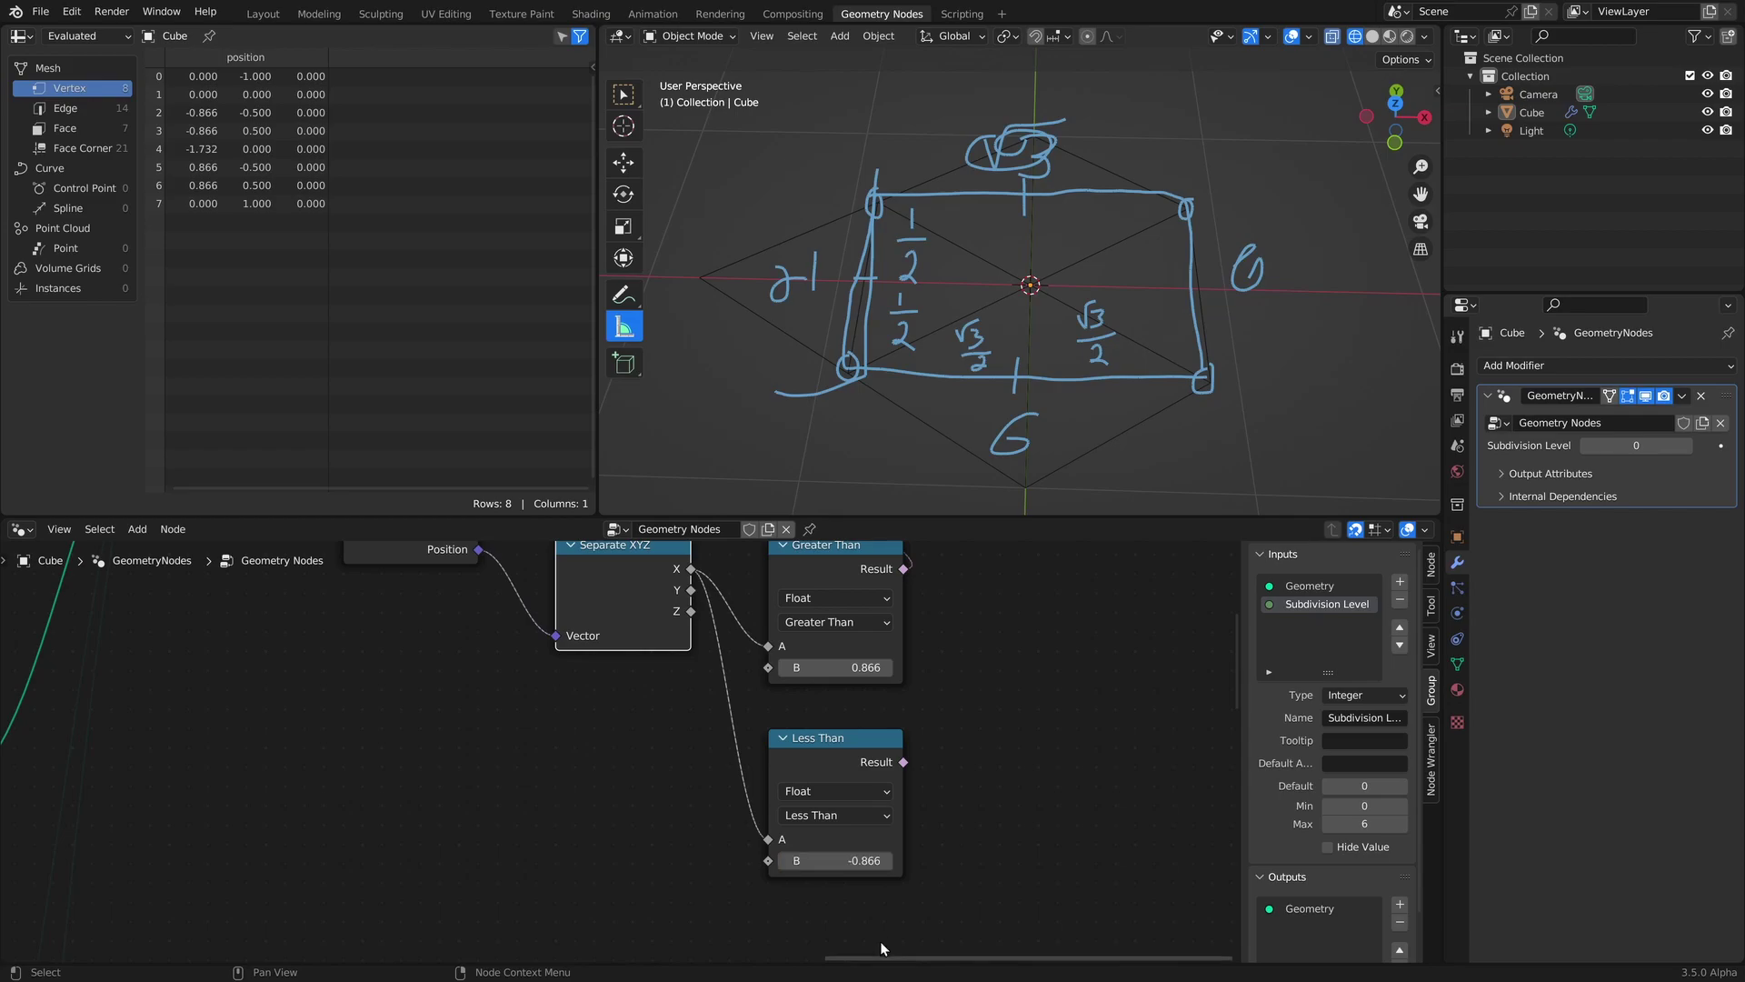
Add a Boolean Math node beside the two comparison nodes.
scroll(924, 755, "down", 1)
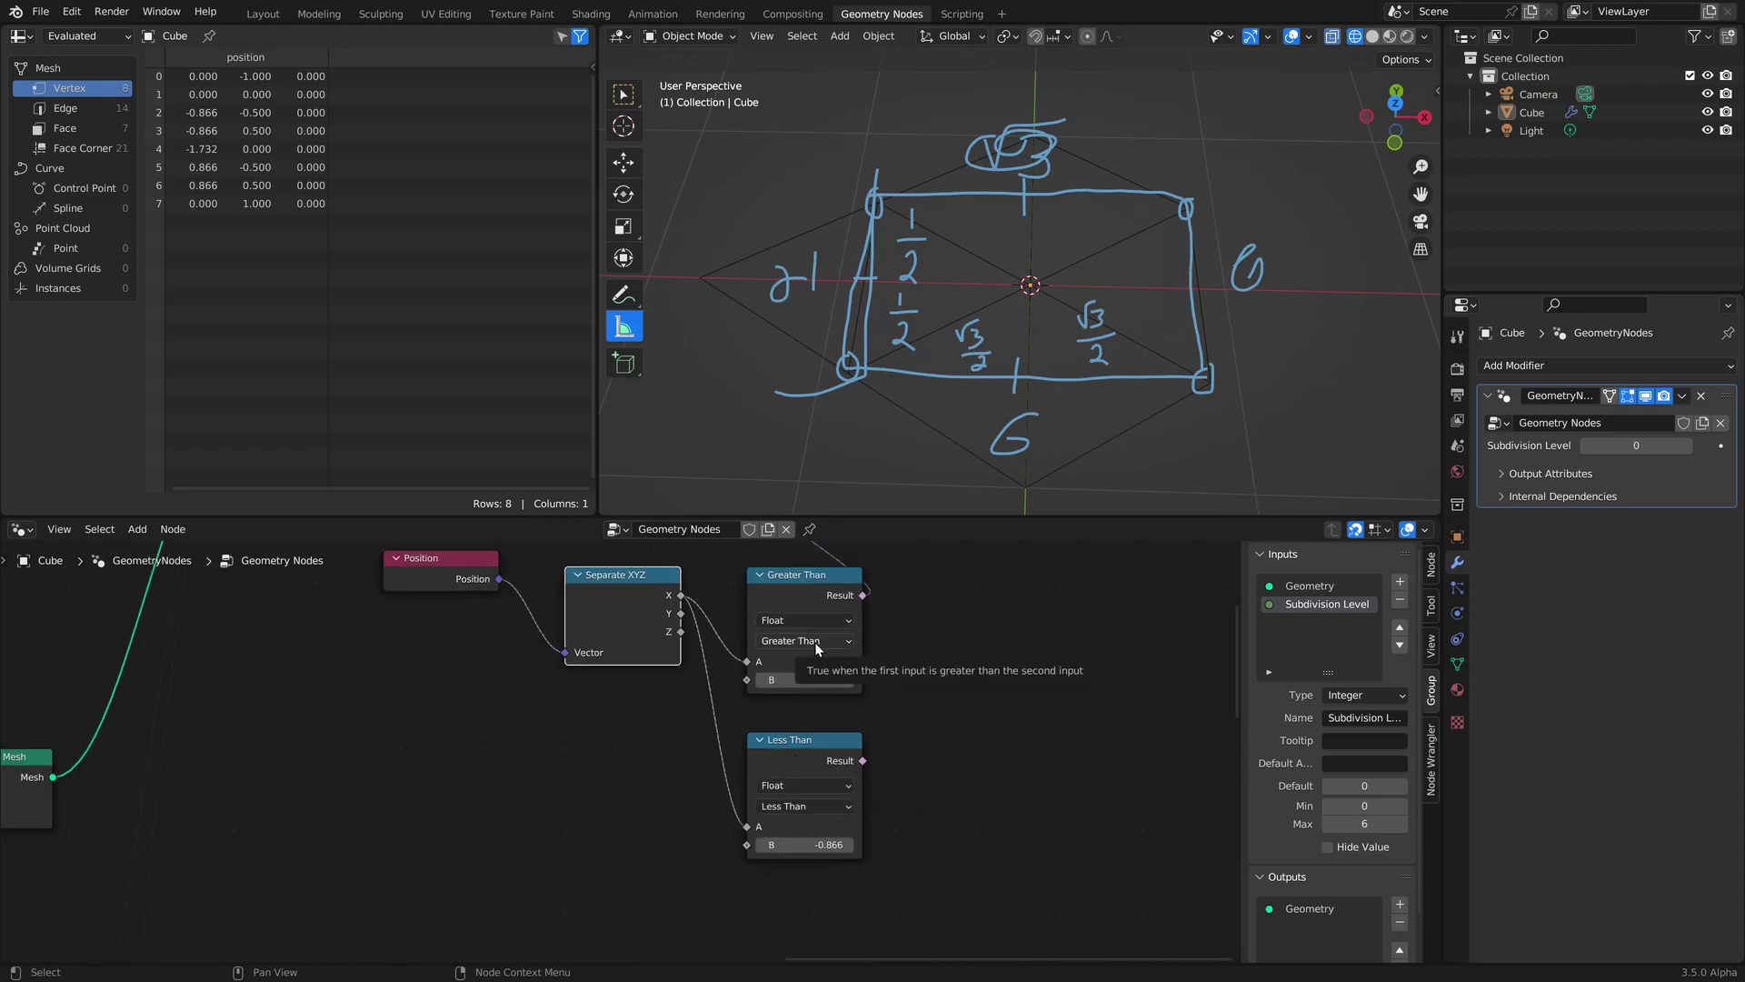
left_click(979, 669)
key("shift+a")
type("boo")
key("Down")
key("Return")
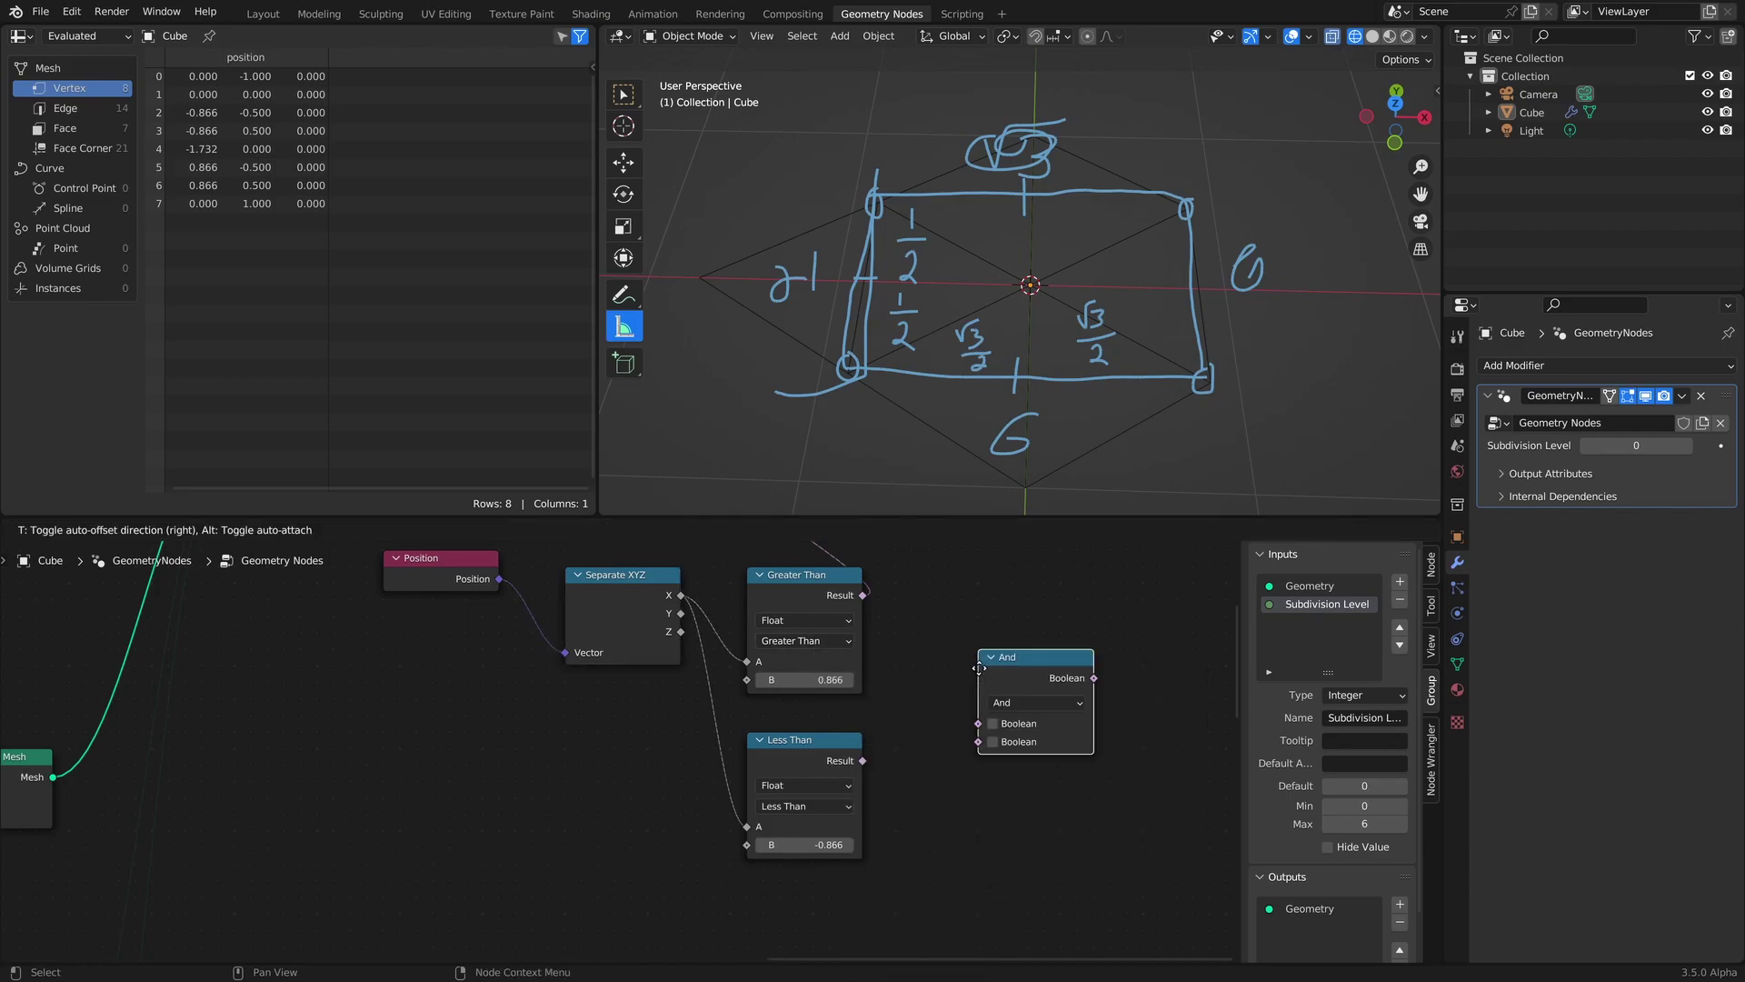
left_click(946, 686)
Connect the Greater Than and Less Than results to the Boolean Math node and set its operation to Or.
right_click_drag(803, 618, 977, 700, "alt")
right_click_drag(810, 804, 969, 732, "alt")
left_click(983, 718)
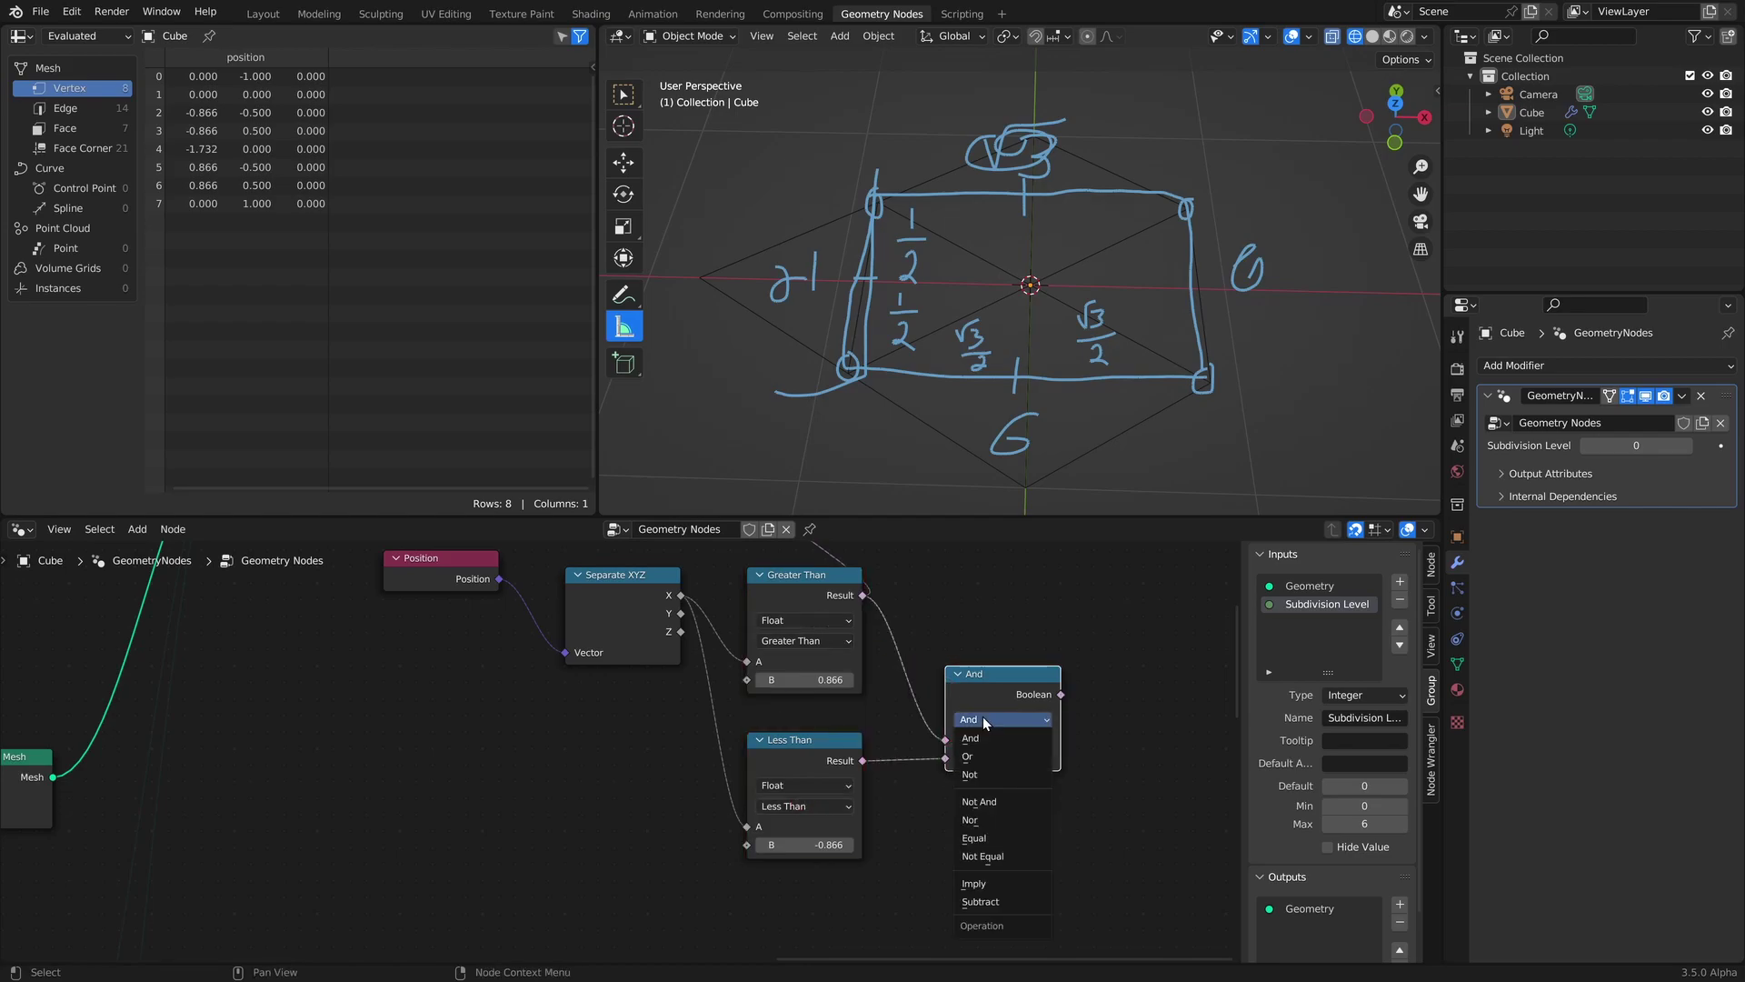
left_click(984, 755)
Connect the Or node's Boolean output to the Selection input of the Delete Geometry node.
middle_click_drag(1013, 689, 989, 765)
right_click_drag(994, 835, 777, 604, "alt")
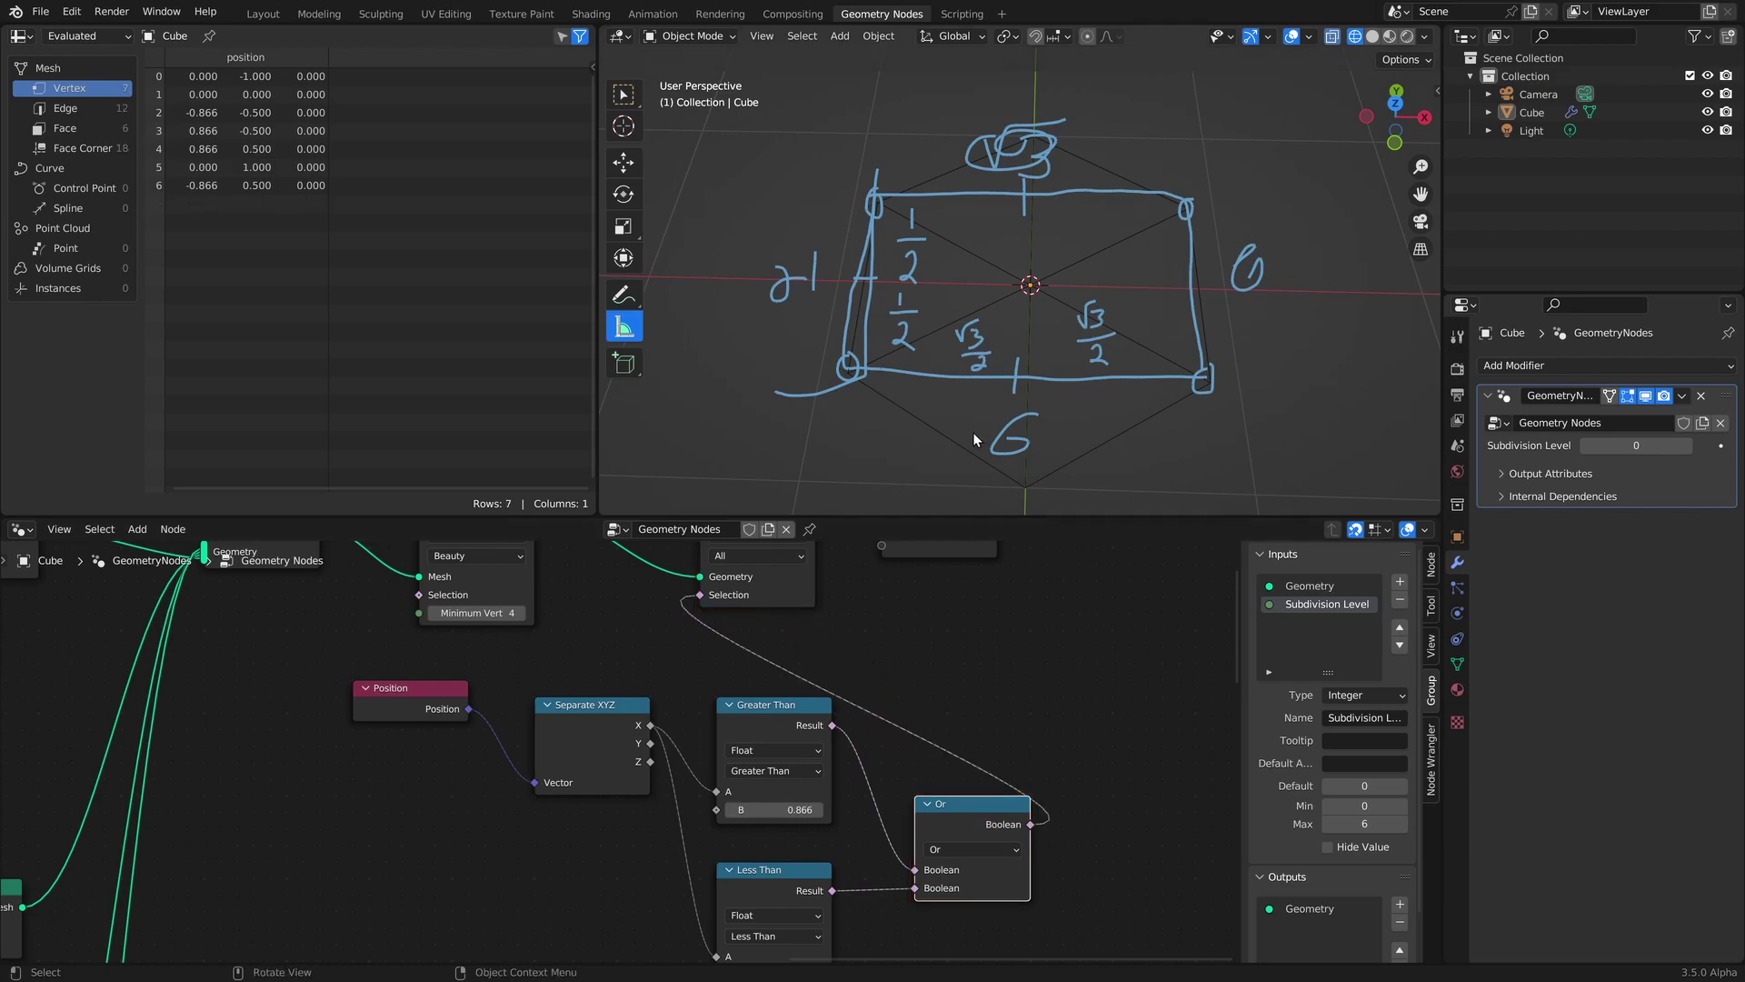
scroll(891, 739, "down", 1)
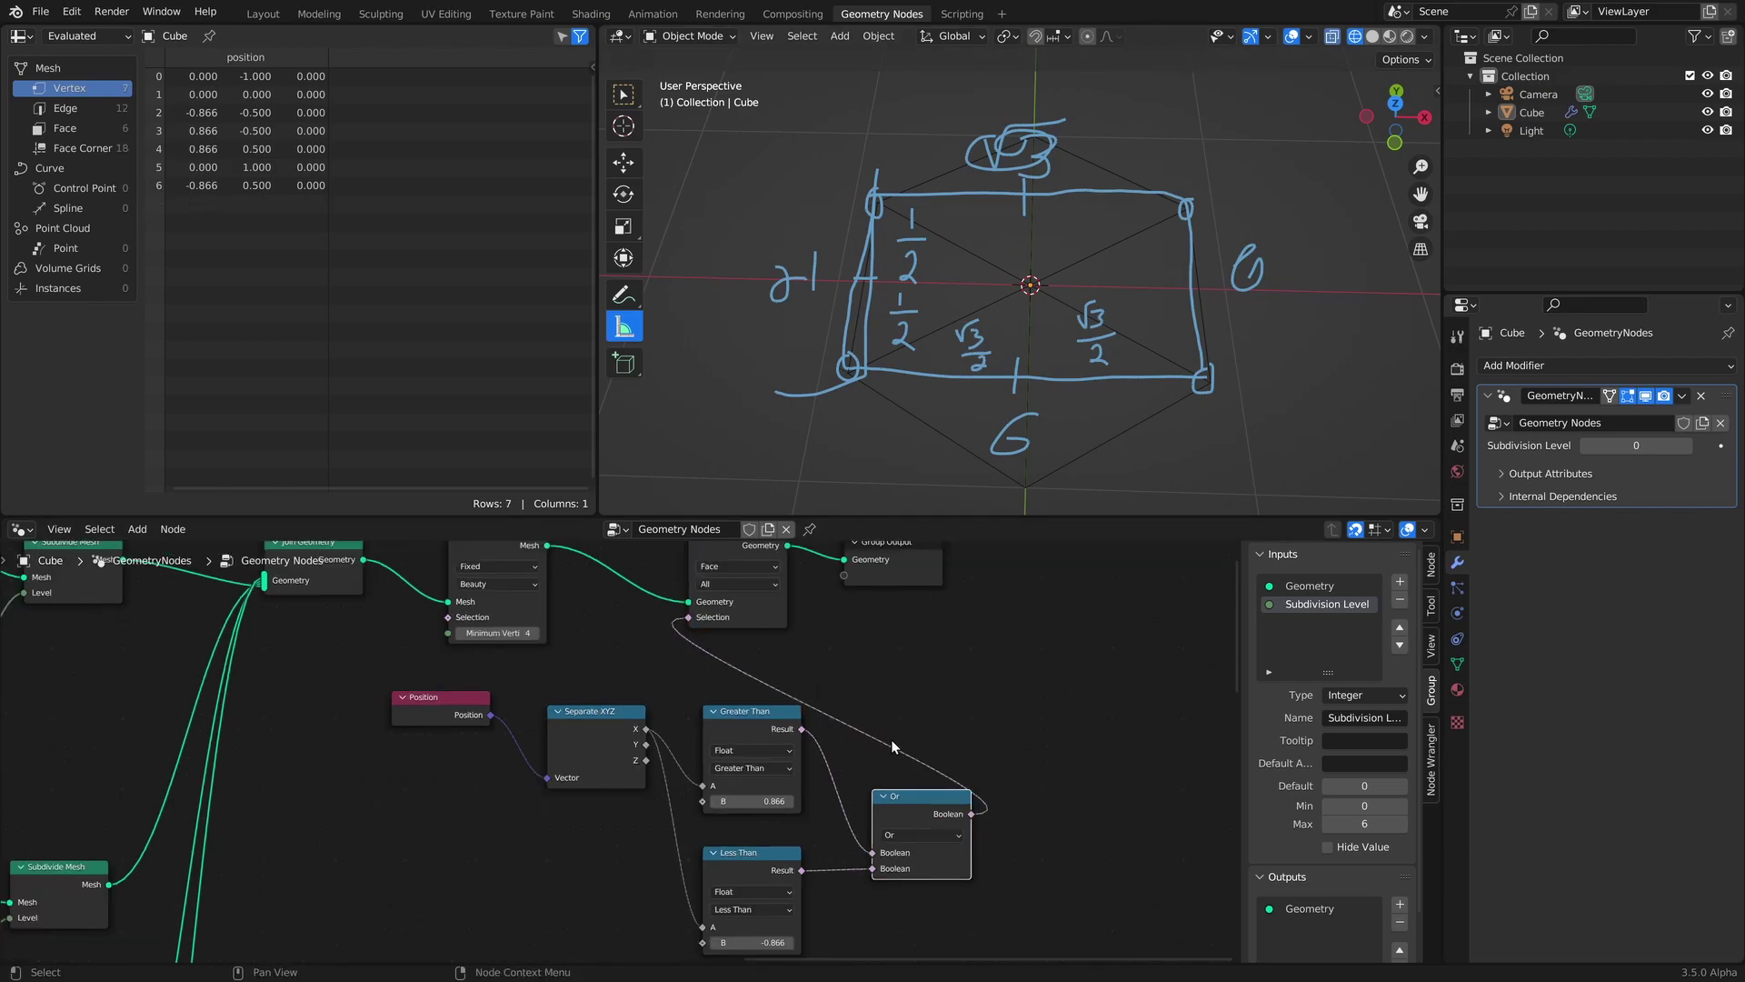
Set the Mesh Line node's Count to 4.
scroll(795, 695, "down", 9)
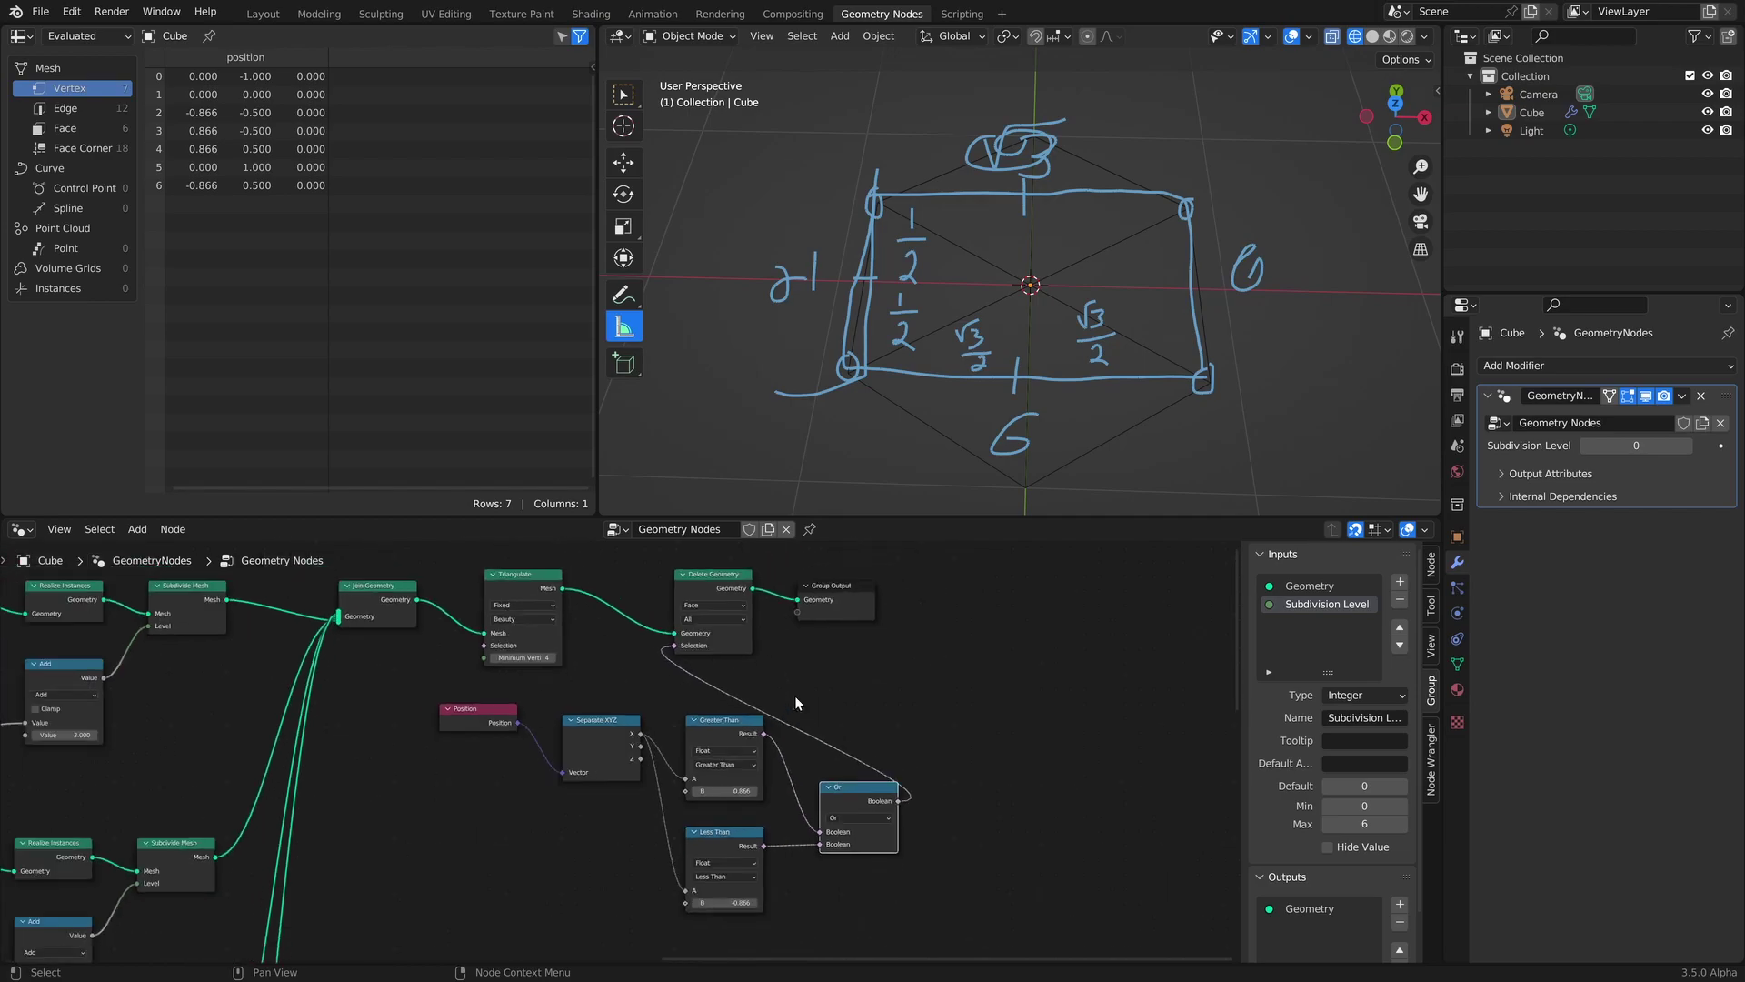
middle_click_drag(582, 731, 882, 716, "shift")
middle_click_drag(377, 740, 870, 757, "shift")
middle_click_drag(505, 713, 614, 857, "shift")
scroll(581, 723, "up", 12)
left_click(602, 715)
left_click(602, 715)
left_click(602, 715)
scroll(888, 341, "down", 8)
mouse_move(896, 381)
middle_mouse_down()
mouse_move(900, 400)
mouse_move(958, 309)
mouse_move(1032, 267)
mouse_move(1027, 285)
middle_mouse_up()
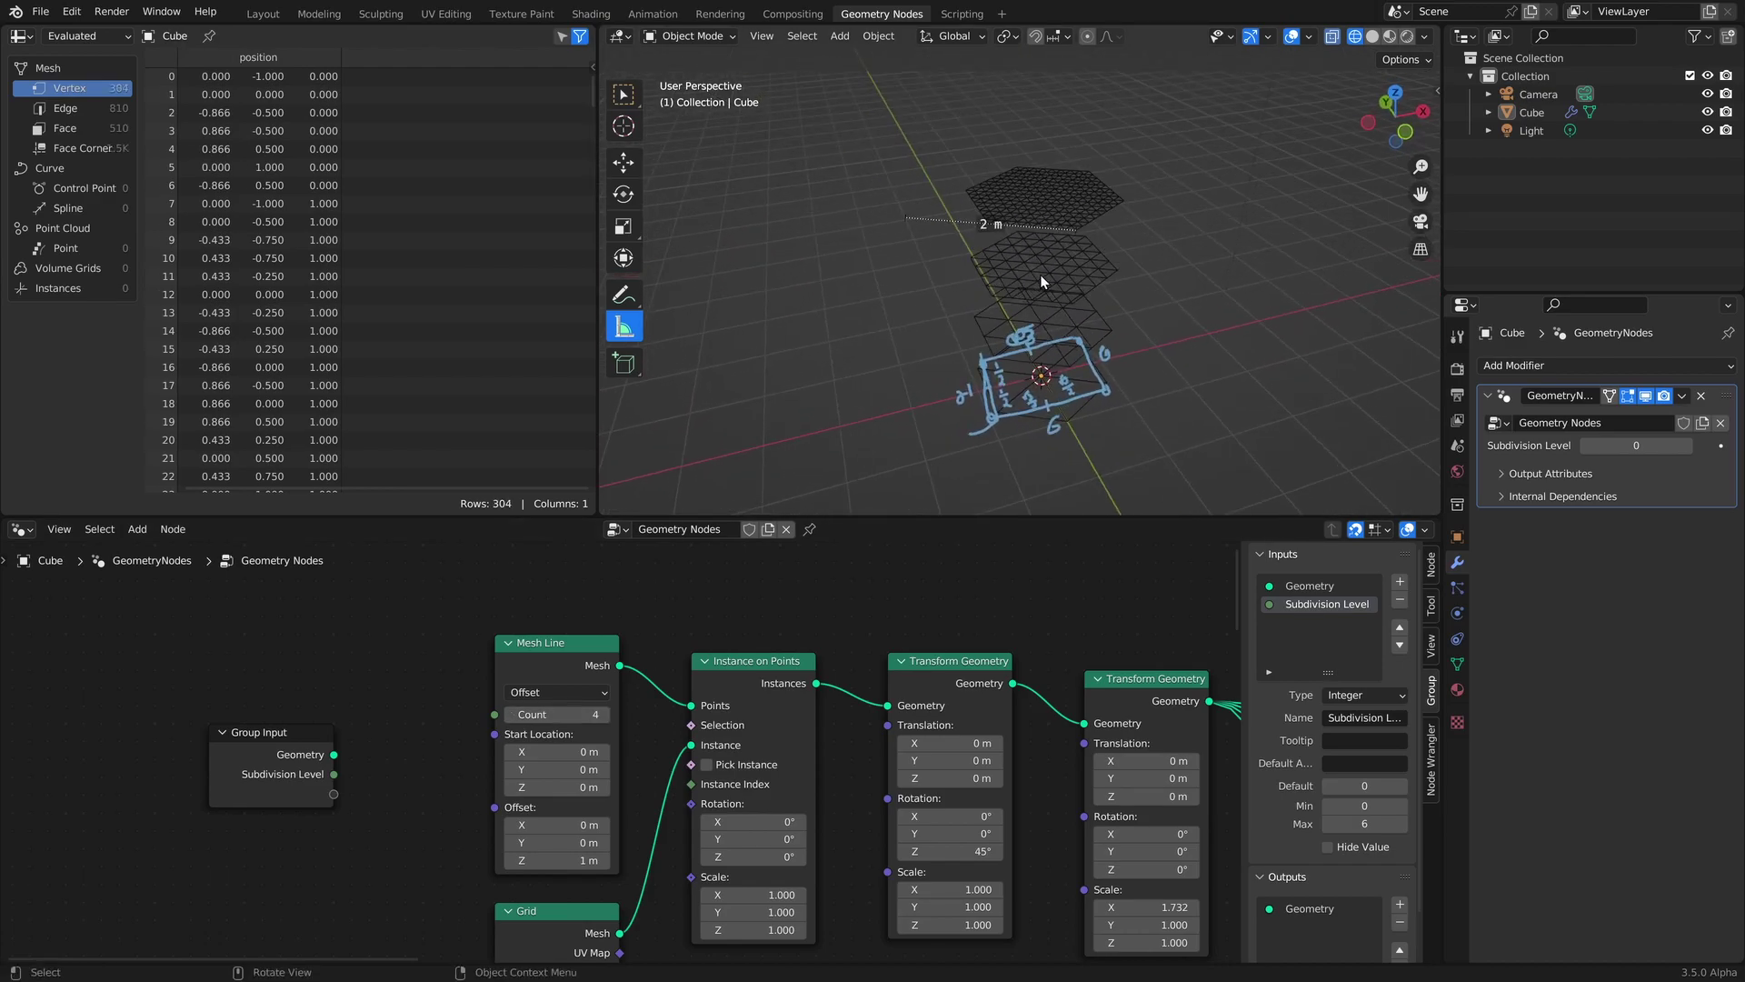
middle_click_drag(1042, 336, 881, 233)
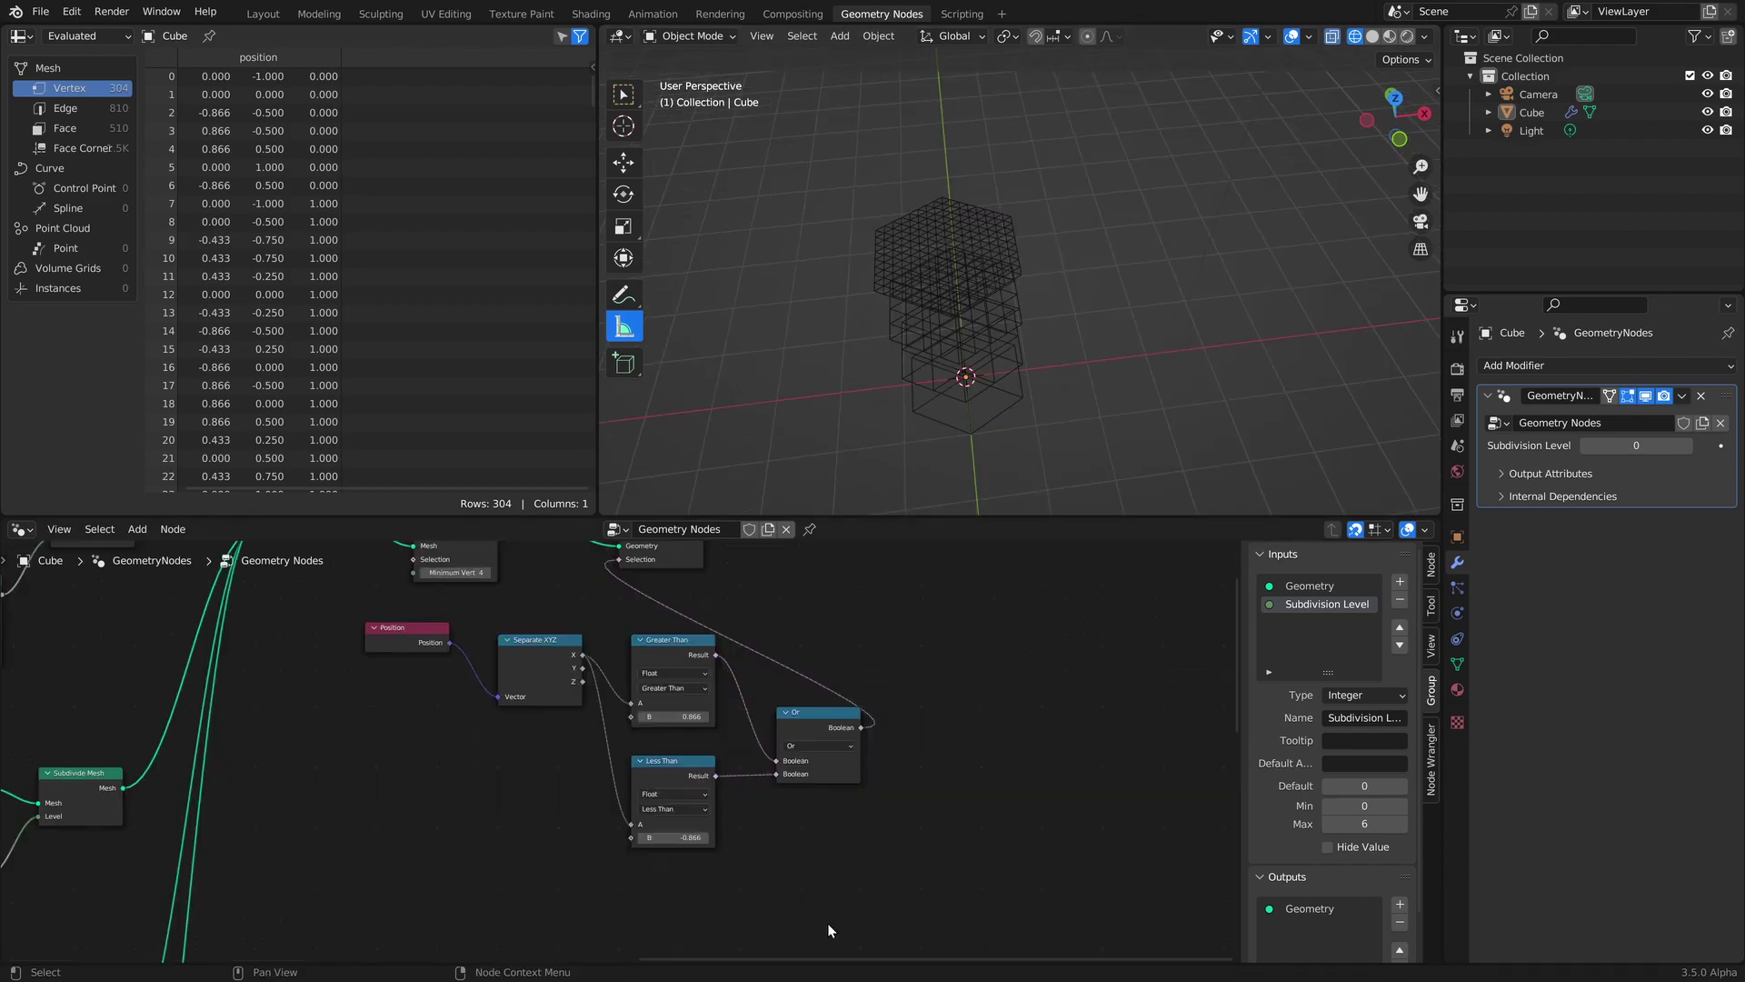
Duplicate the Greater Than, Less Than and Or nodes below the originals and connect Separate XYZ's Y to both copied comparisons' A inputs.
left_click_drag(835, 935, 655, 654)
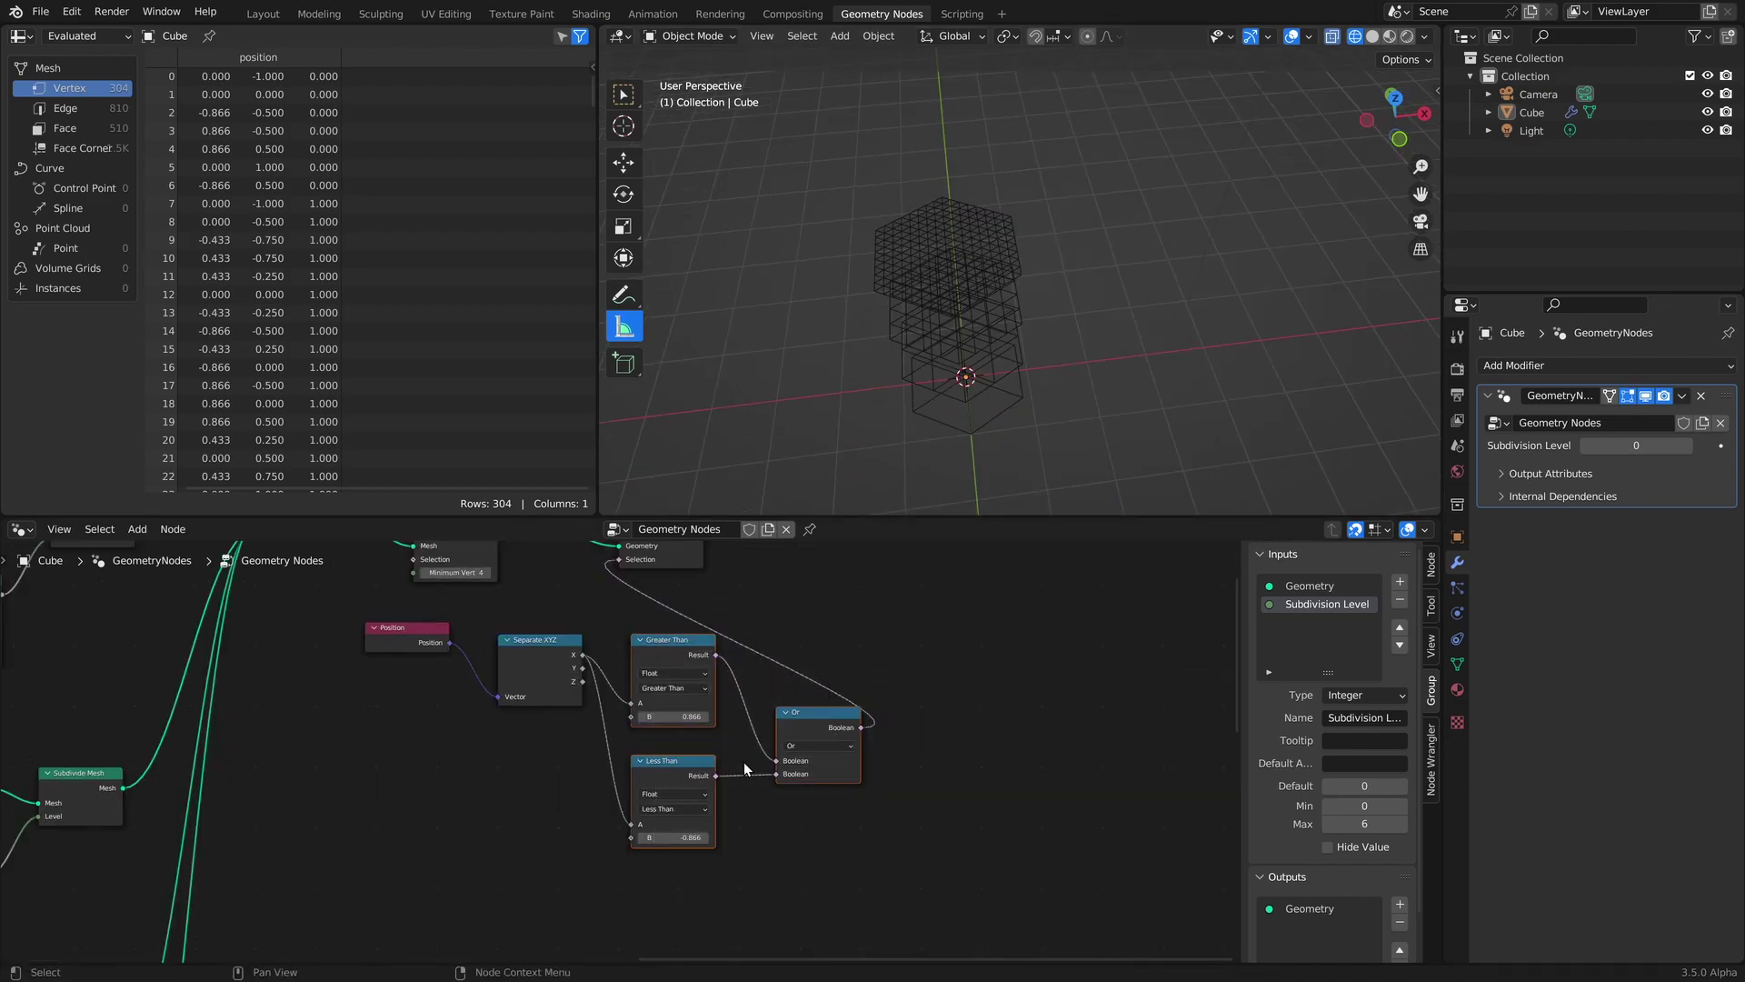
key("shift+d")
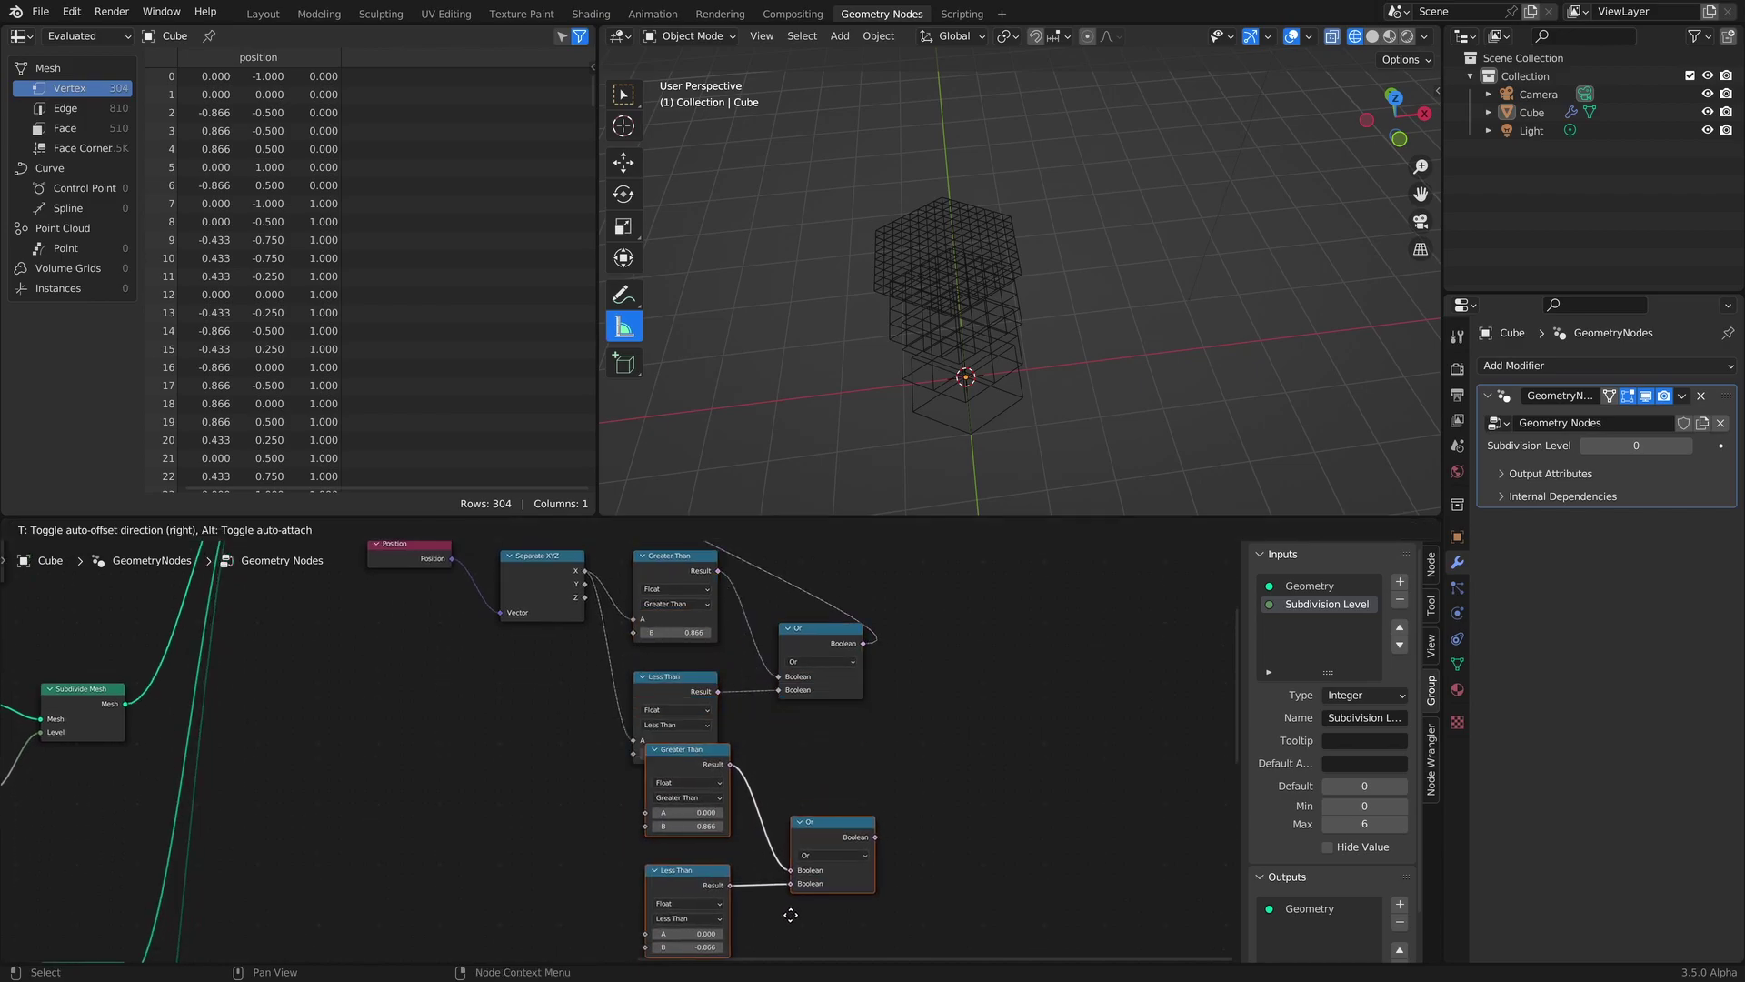
left_click_drag(613, 560, 657, 829)
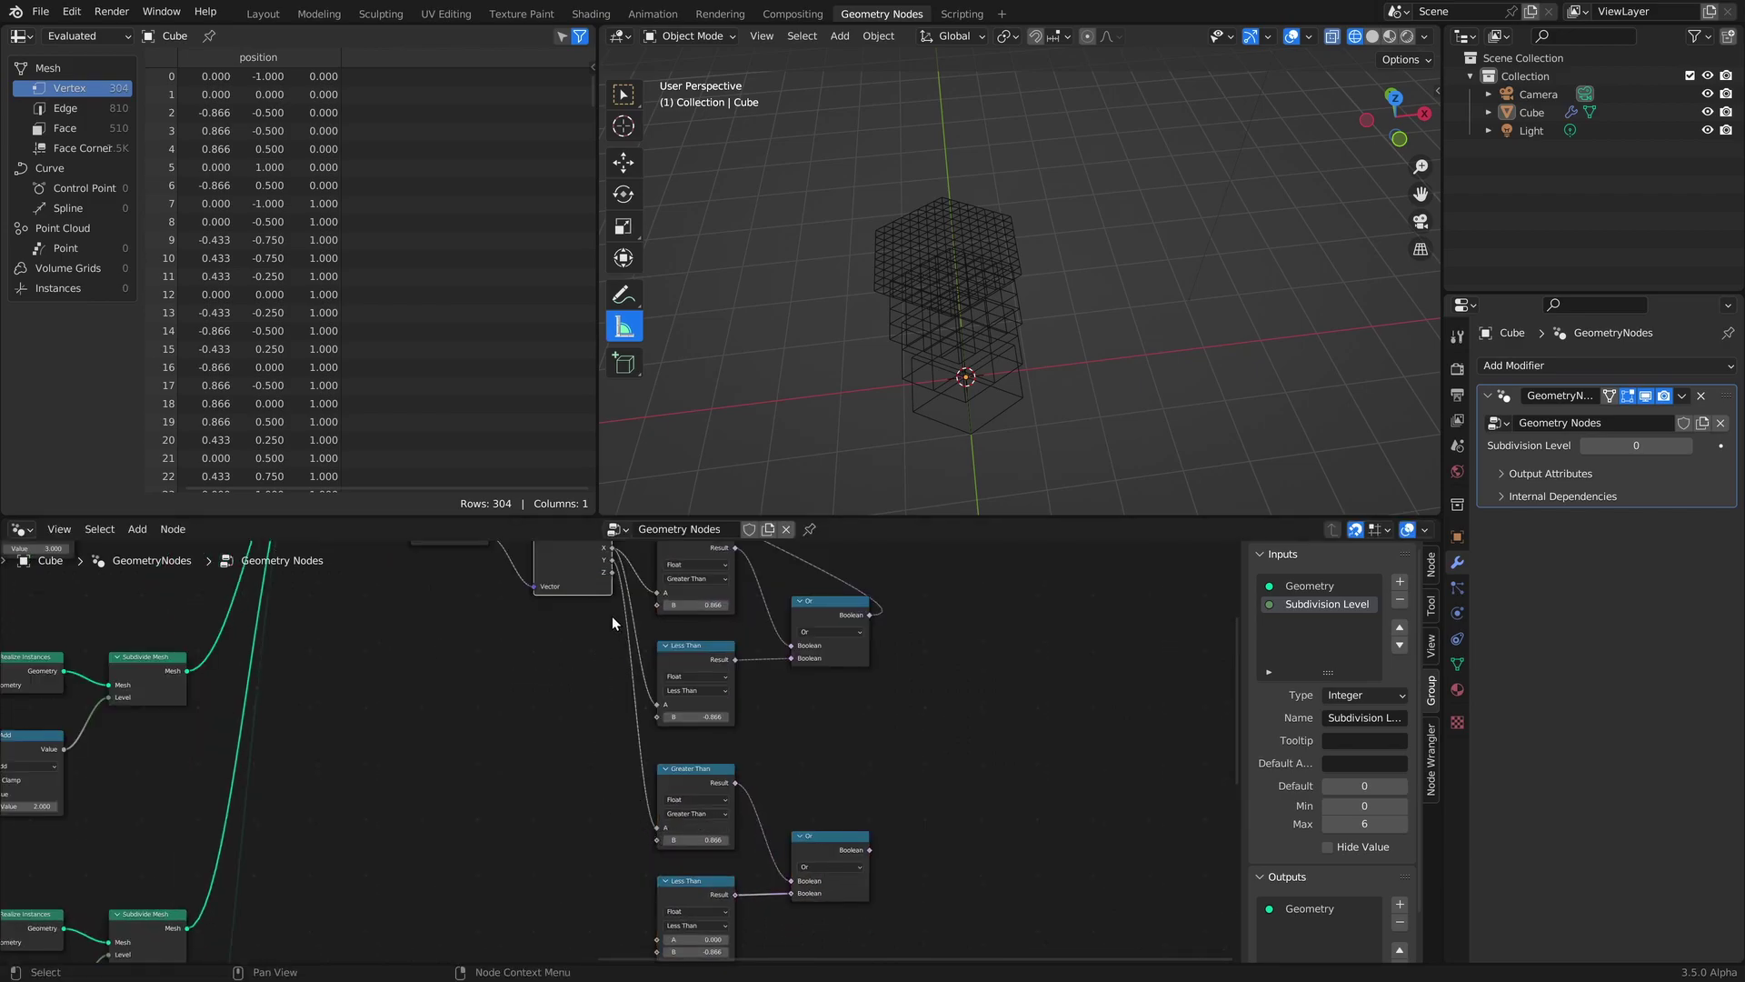
left_click_drag(613, 560, 654, 882)
middle_click_drag(838, 597, 778, 640)
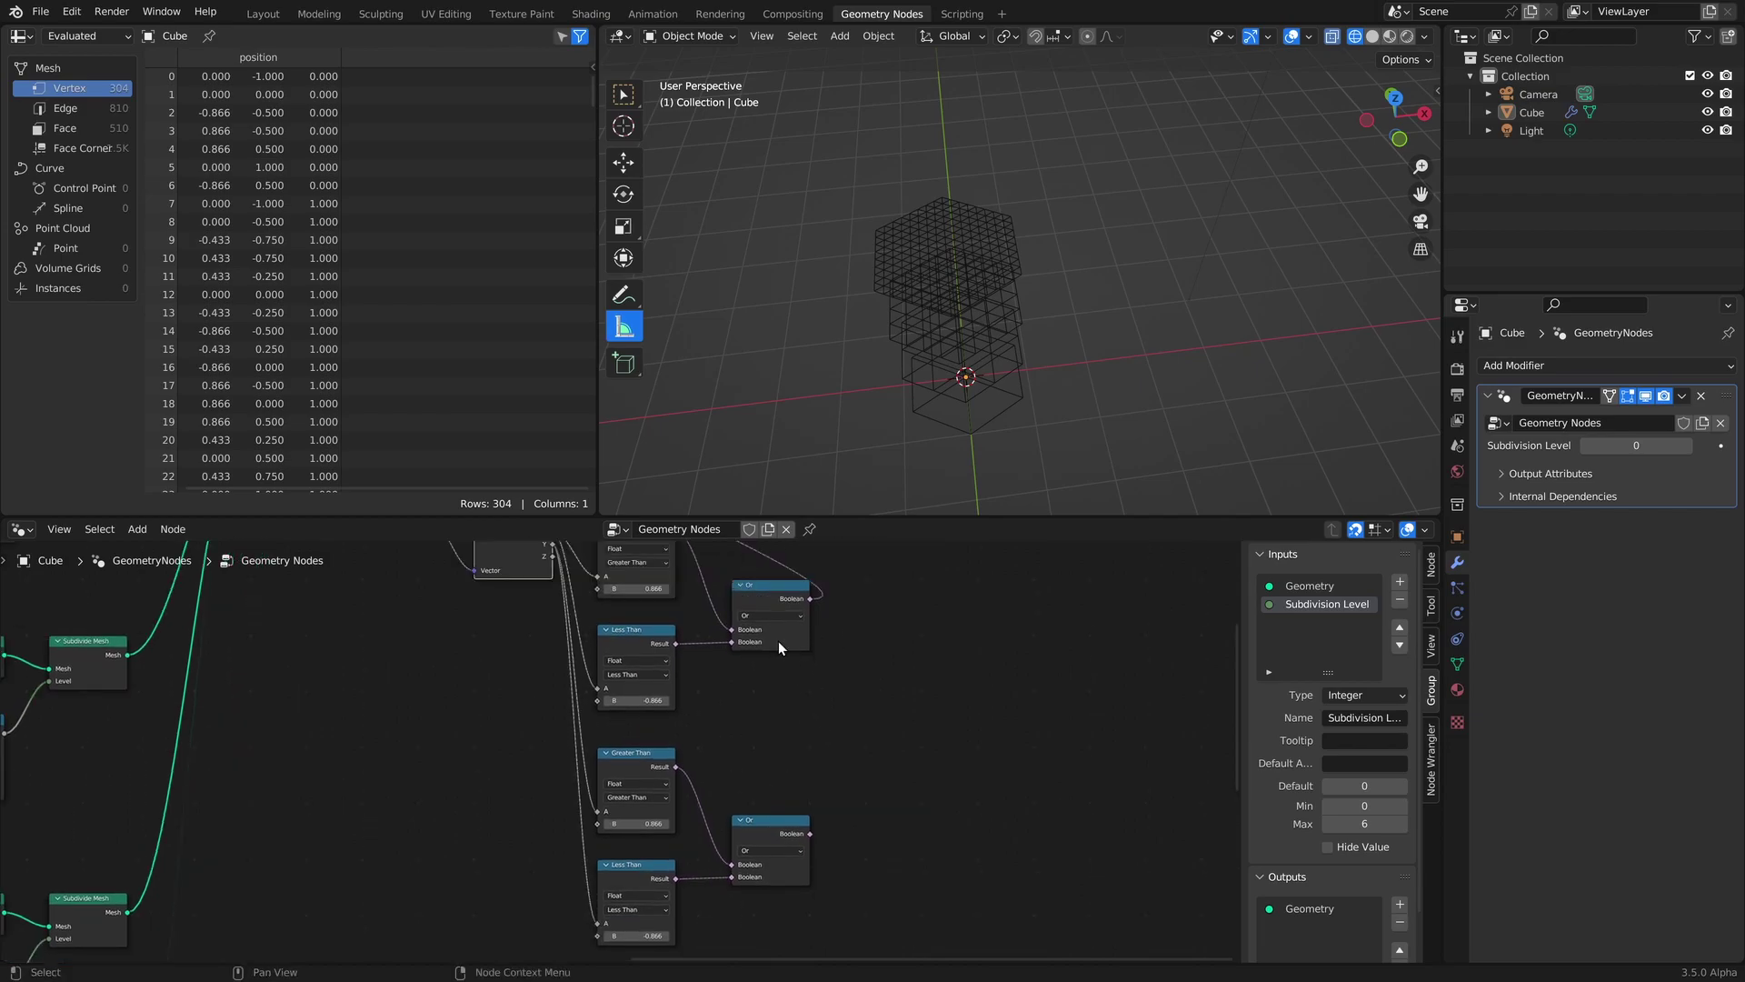
Duplicate an Or node to combine both existing Or results and connect its output to the Selection input of Delete Geometry.
left_click(750, 597)
key("shift+d")
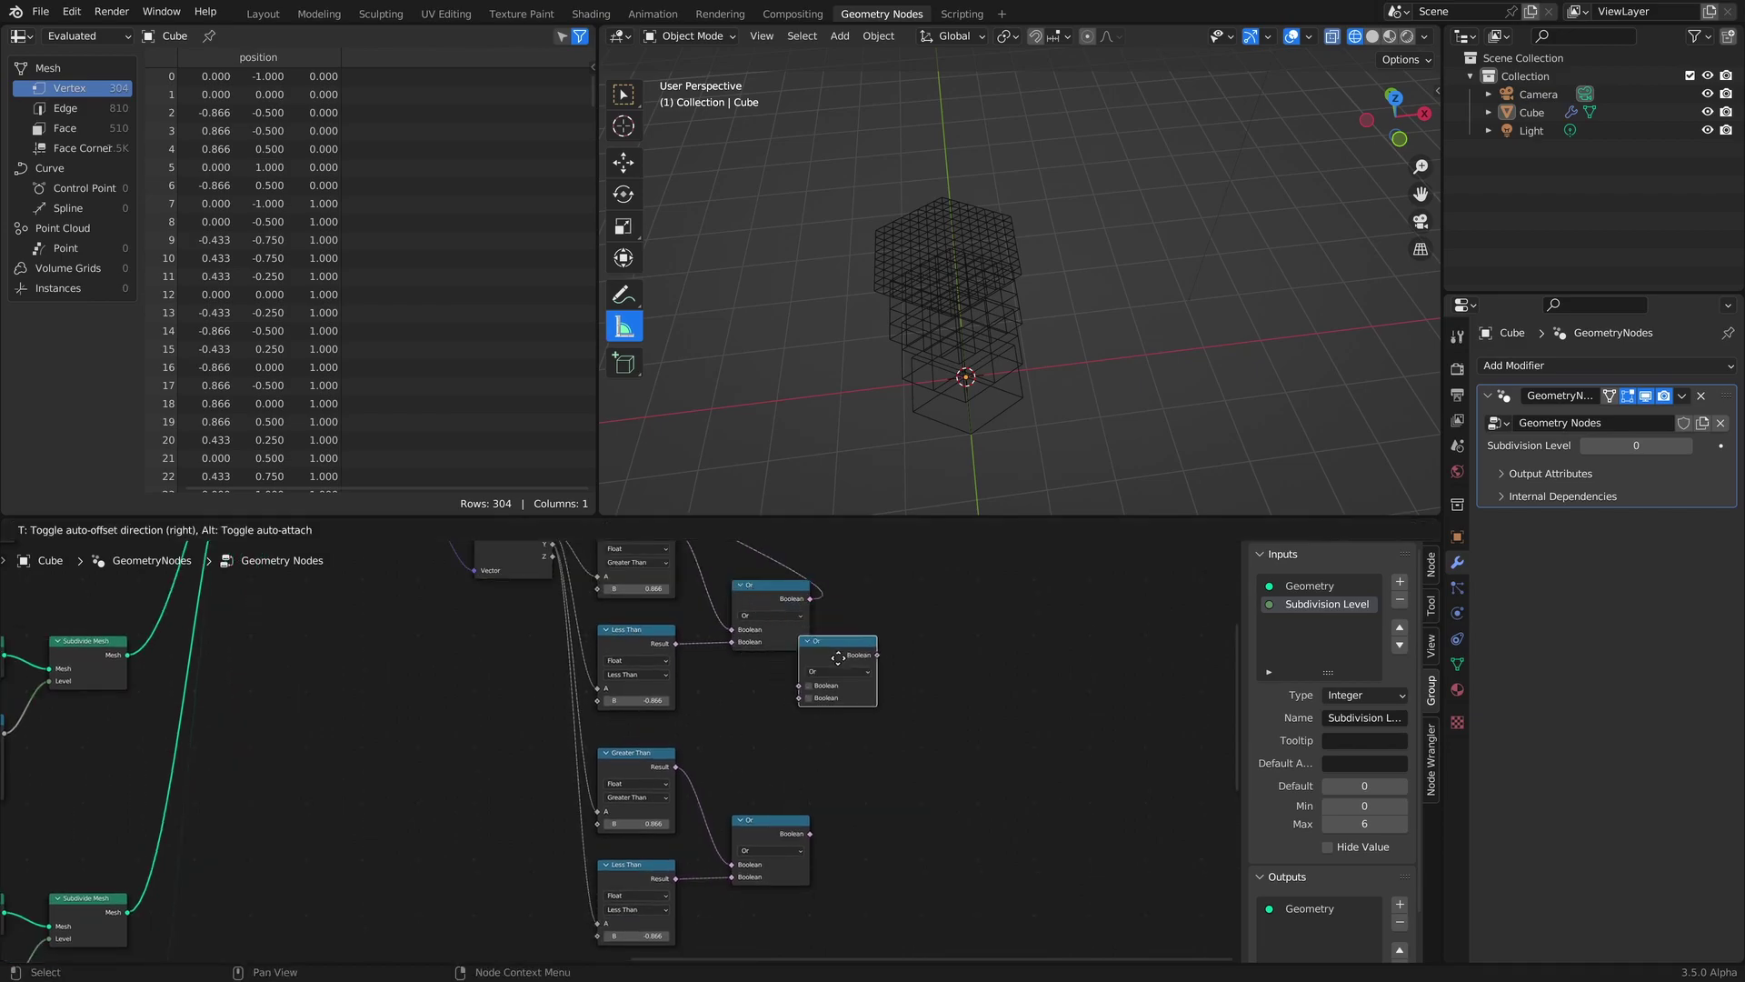
left_click(873, 720)
right_click_drag(758, 615, 886, 736, "alt")
right_click_drag(778, 857, 860, 747, "alt")
middle_click_drag(859, 640, 854, 795)
right_click_drag(893, 870, 614, 597, "alt")
middle_click_drag(765, 716, 775, 756)
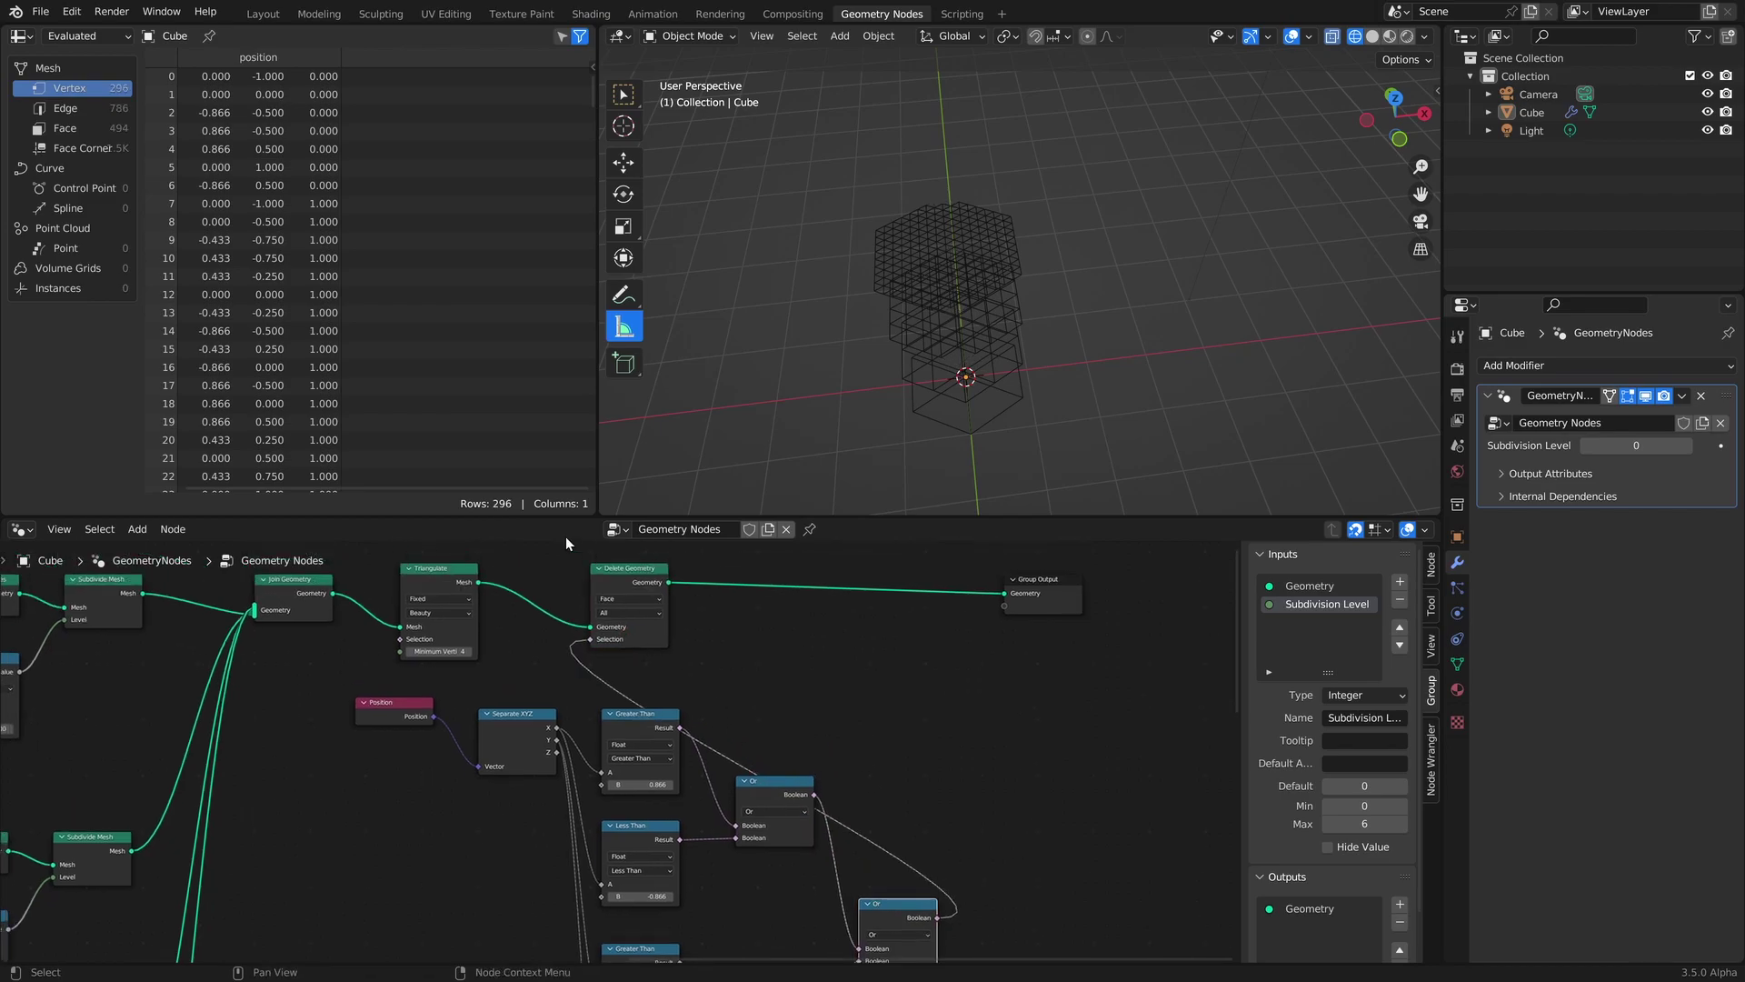
Set B to 0.5 in the copied Greater Than node and to -0.5 in the copied Less Than node.
middle_click_drag(701, 876, 741, 695)
scroll(741, 696, "up", 3)
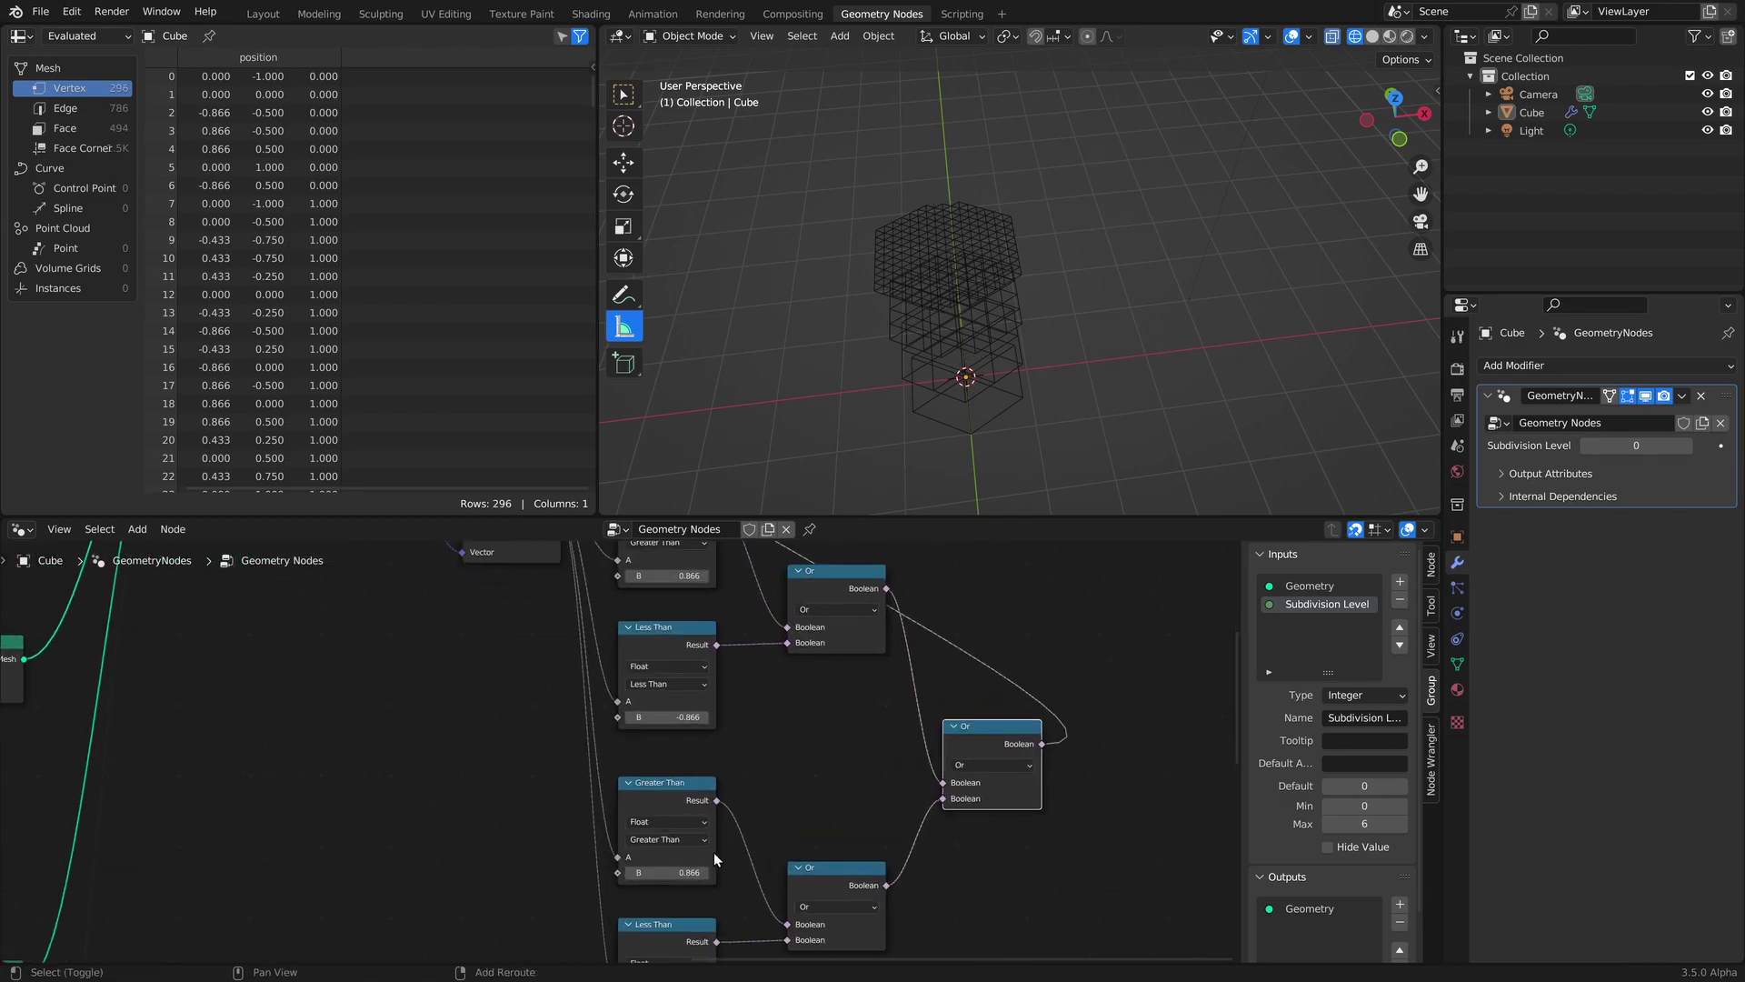
middle_click_drag(669, 926, 660, 700)
scroll(677, 649, "up", 2)
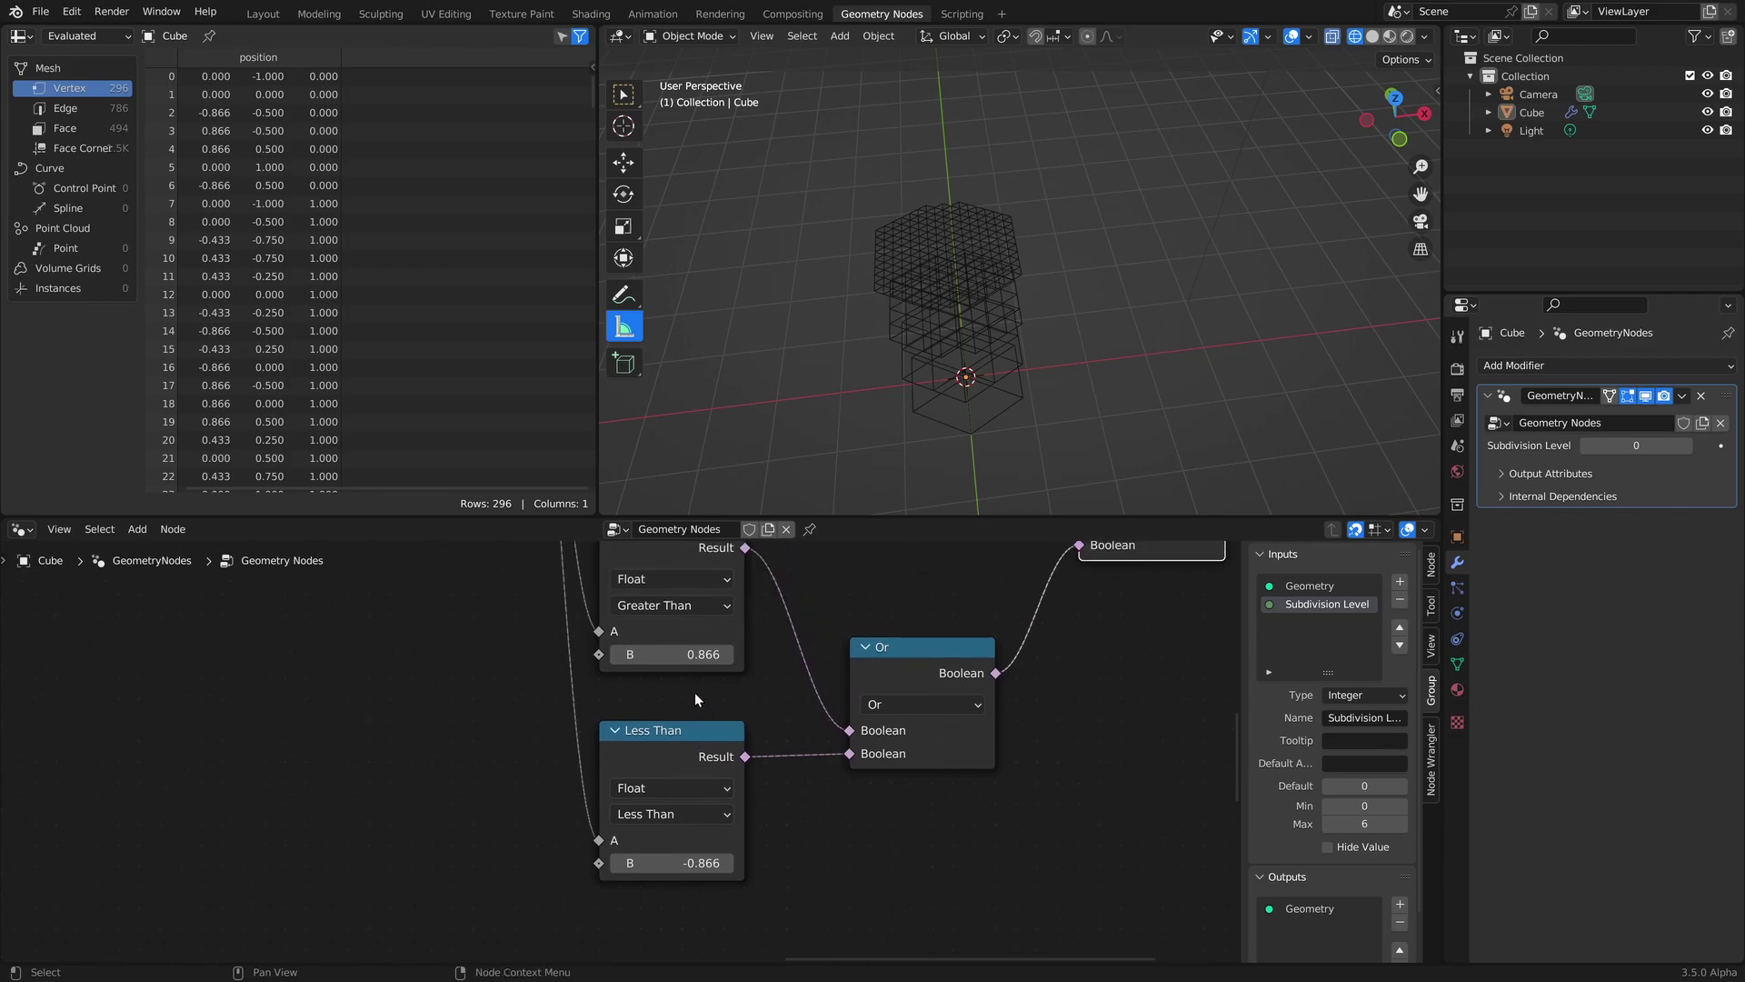
left_click(677, 649)
type("0.5")
key("Return")
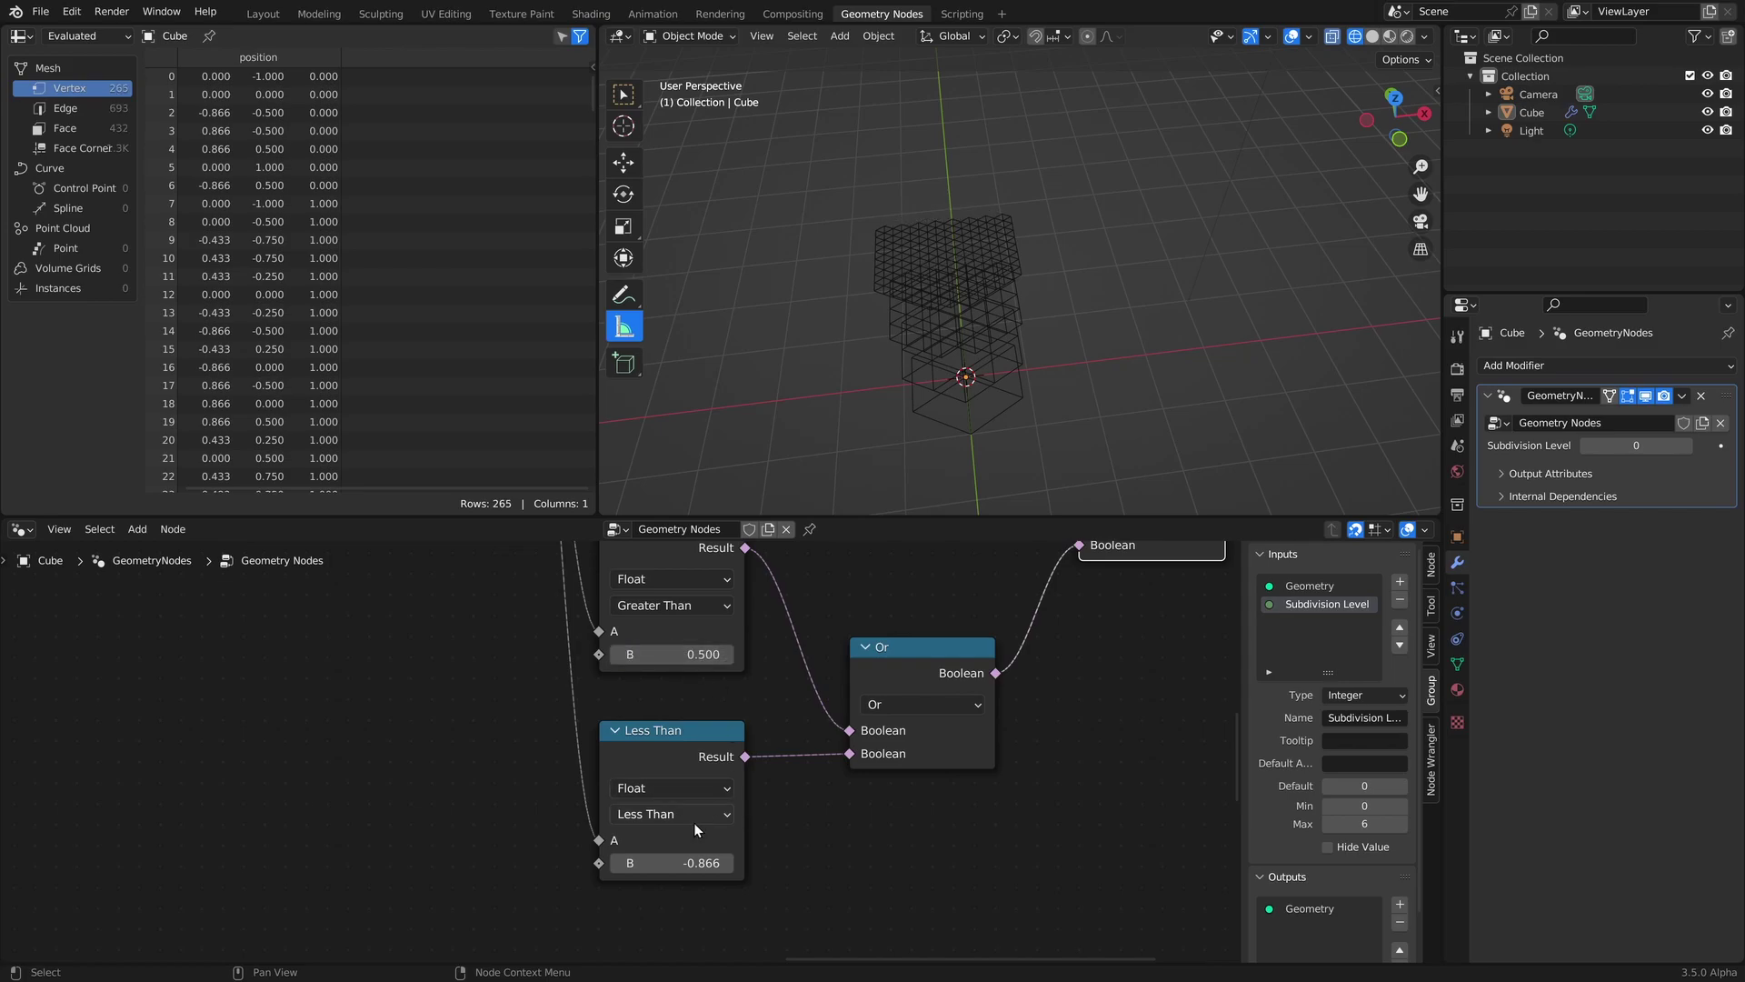
left_click(679, 863)
type("-0.5")
key("Return")
Annotate the lowest hexagon with a line from its centre to a circled corner, a perpendicular, and the lengths 1 and 1/2.
middle_click_drag(1018, 300, 1076, 291)
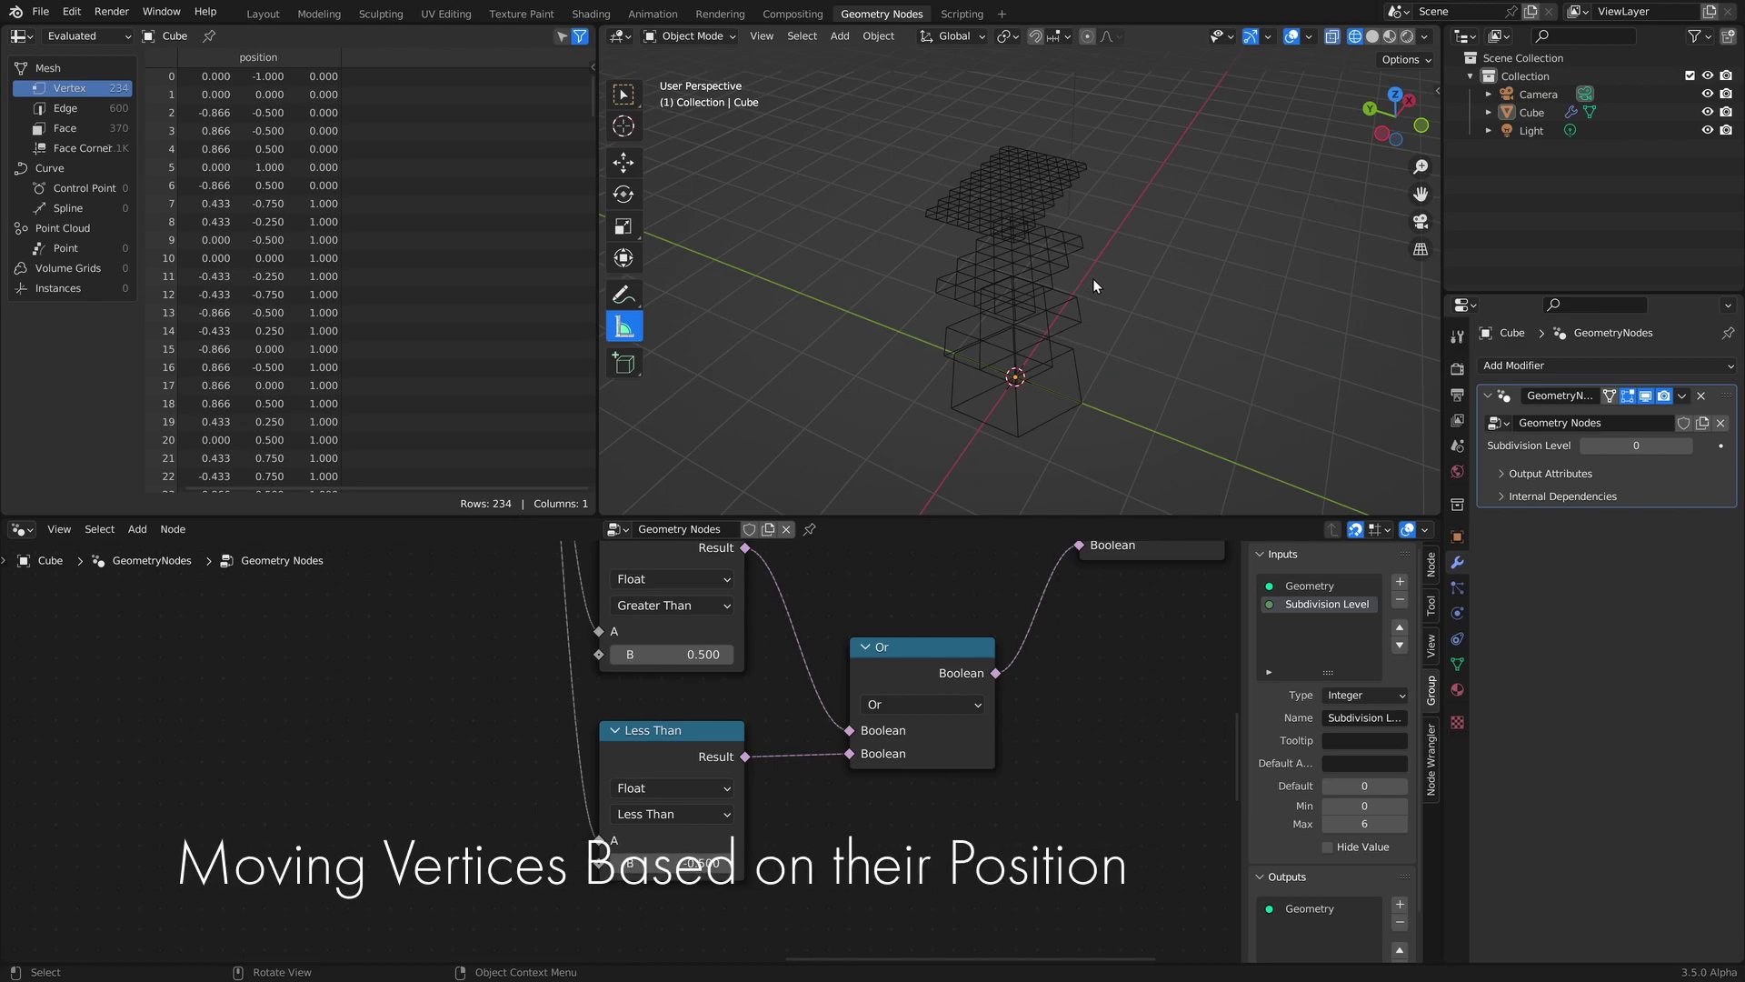
middle_click_drag(1089, 280, 1023, 251)
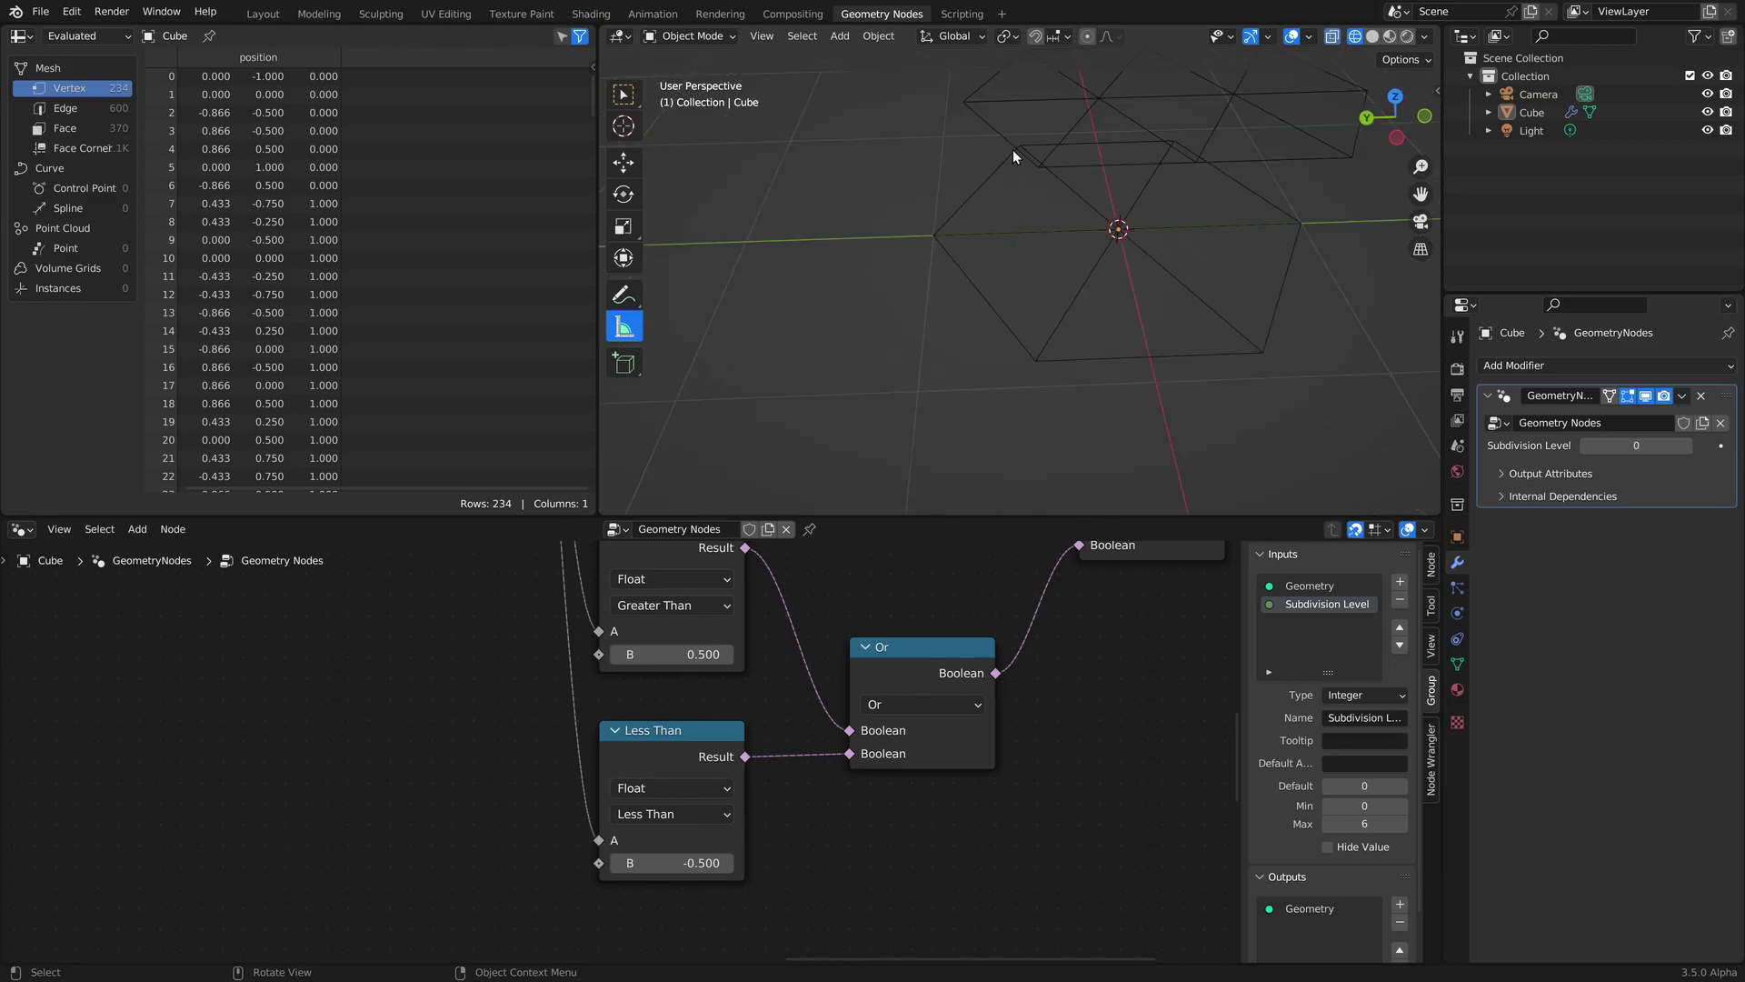
mouse_move(1119, 229)
left_mouse_down()
mouse_move(929, 230)
mouse_move(965, 256)
left_mouse_up()
mouse_move(1036, 357)
left_mouse_down()
mouse_move(1034, 238)
mouse_move(969, 221)
mouse_move(918, 240)
mouse_move(936, 241)
left_mouse_up()
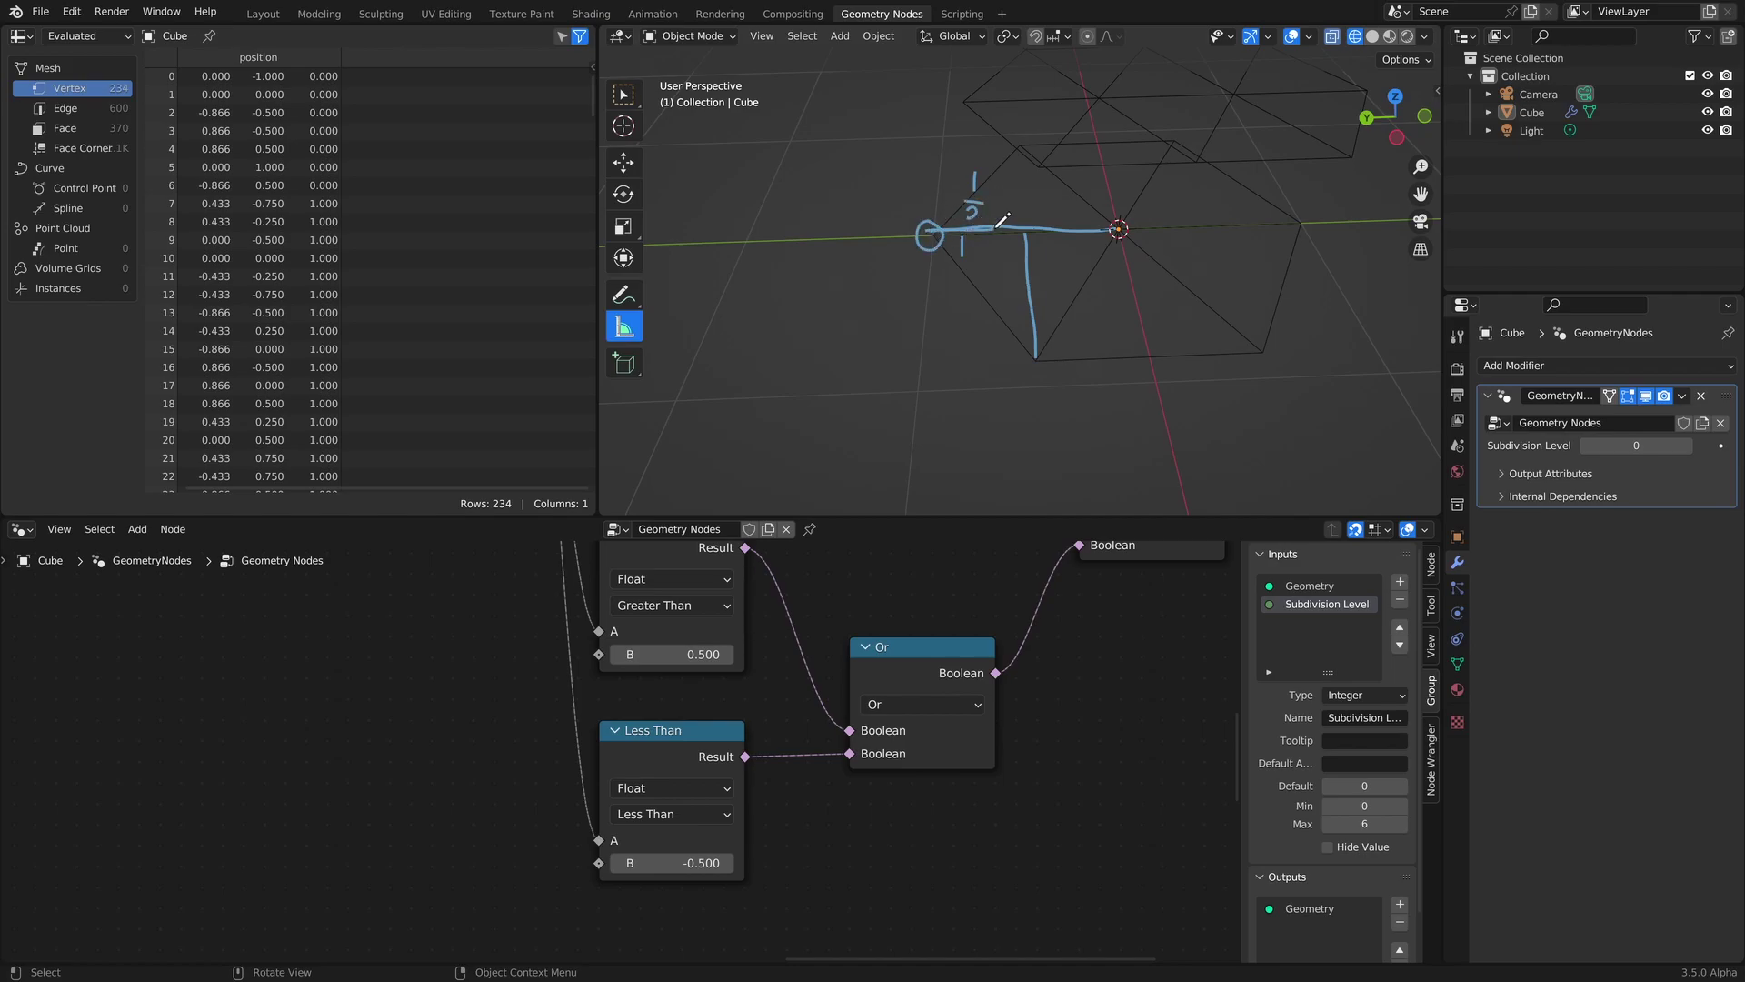
middle_click_drag(1021, 172, 1008, 214)
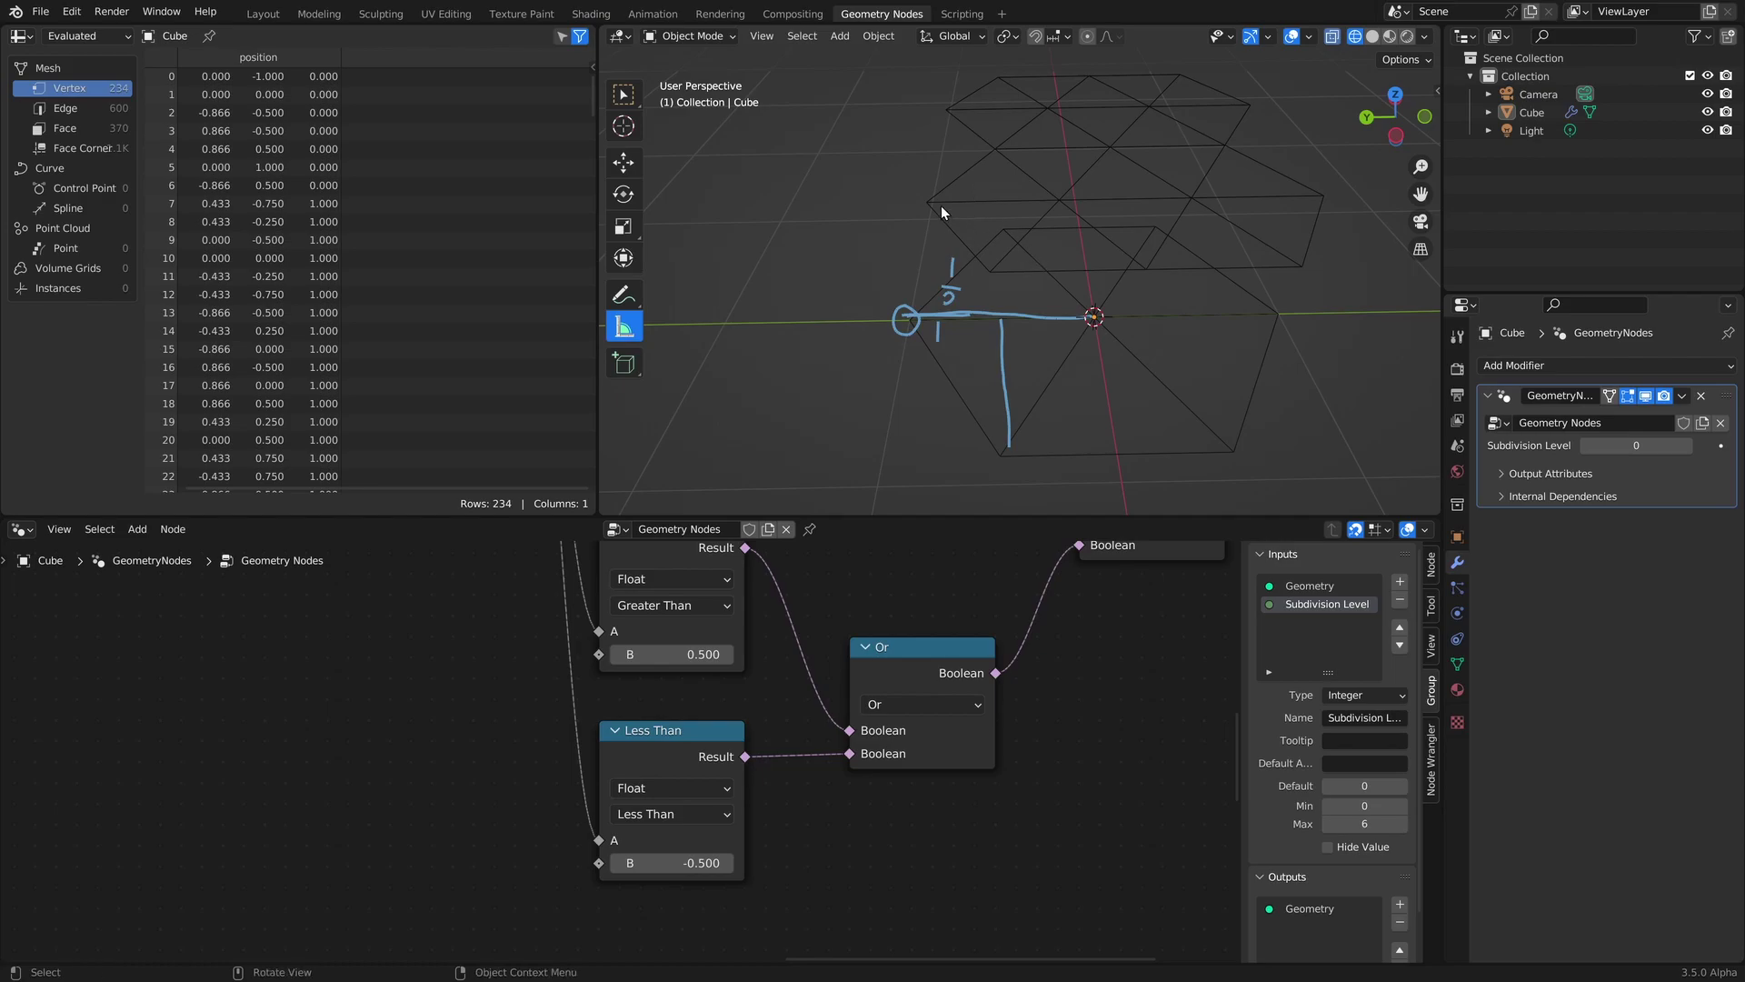
left_click_drag(932, 195, 935, 201)
middle_click_drag(1012, 243, 987, 299, "shift")
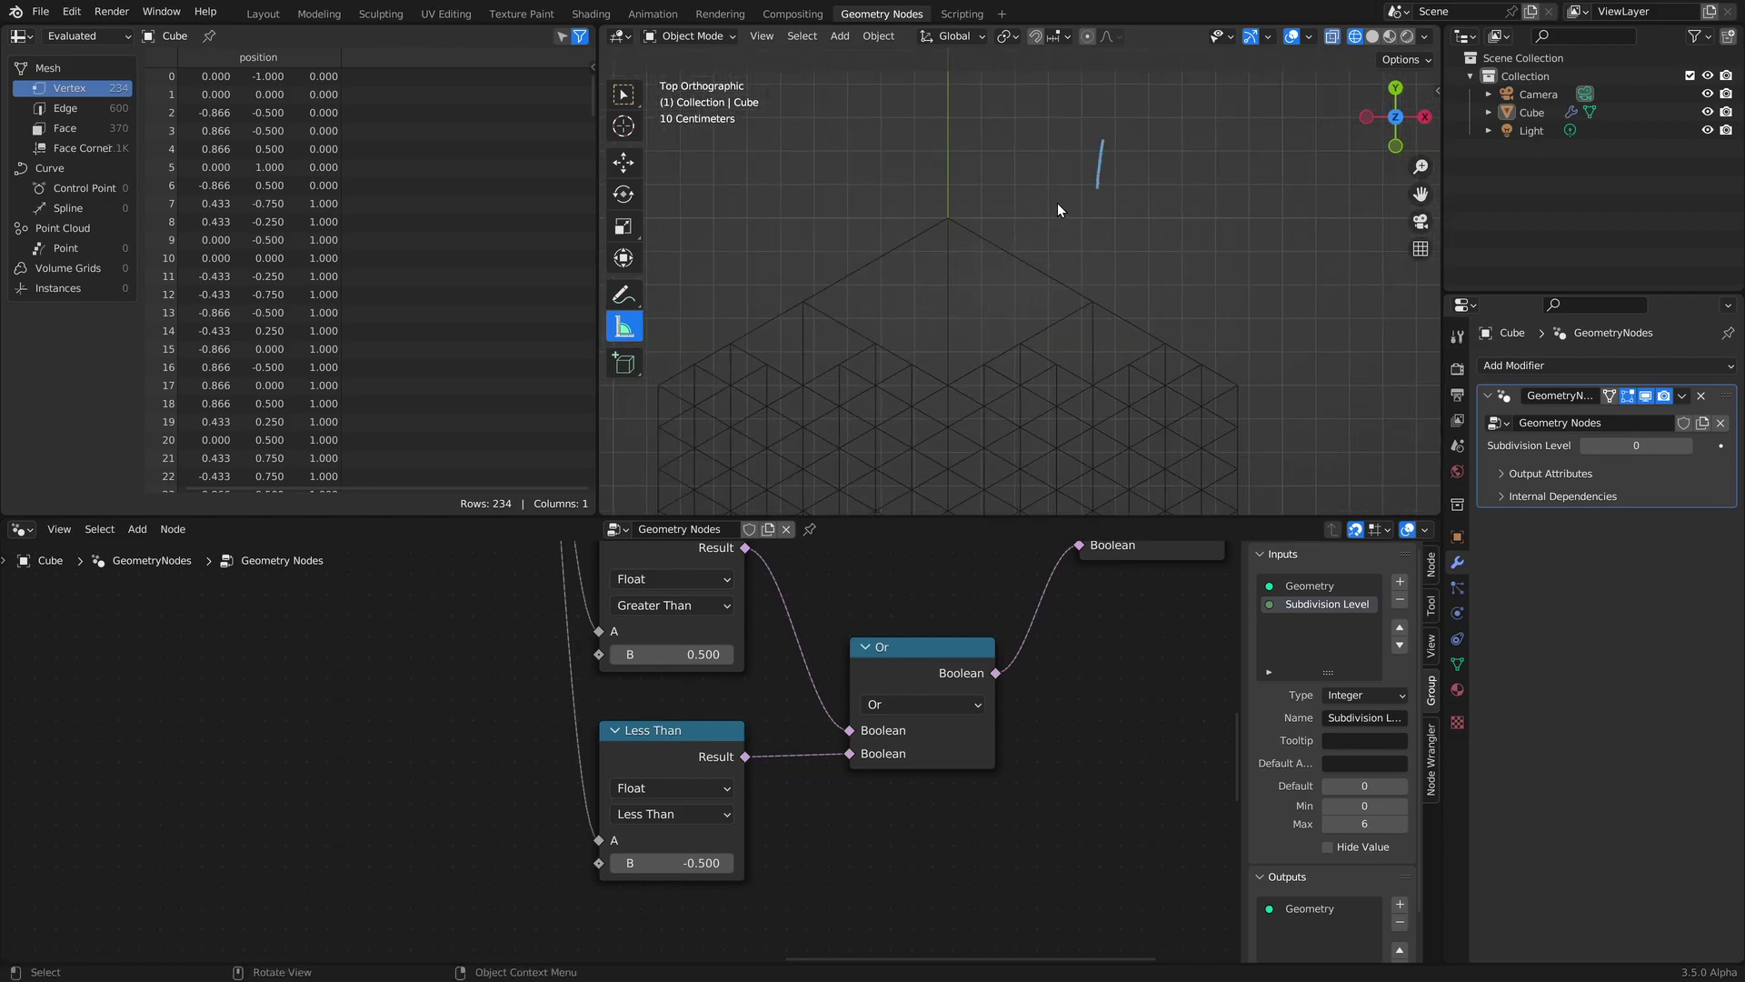
In top view, annotate the formula 1/2^(index+sub lvl), circle the hexagon's apex and draw a line across the trimmed grids' upper edge.
left_click_drag(1065, 229, 1092, 254)
left_click_drag(1136, 221, 1155, 232)
left_click_drag(1094, 196, 1099, 238)
left_click_drag(1238, 208, 1243, 227)
left_click_drag(1264, 213, 1262, 229)
left_click_drag(1270, 214, 1283, 213)
left_click_drag(1290, 209, 1290, 226)
left_click_drag(1293, 169, 1296, 232)
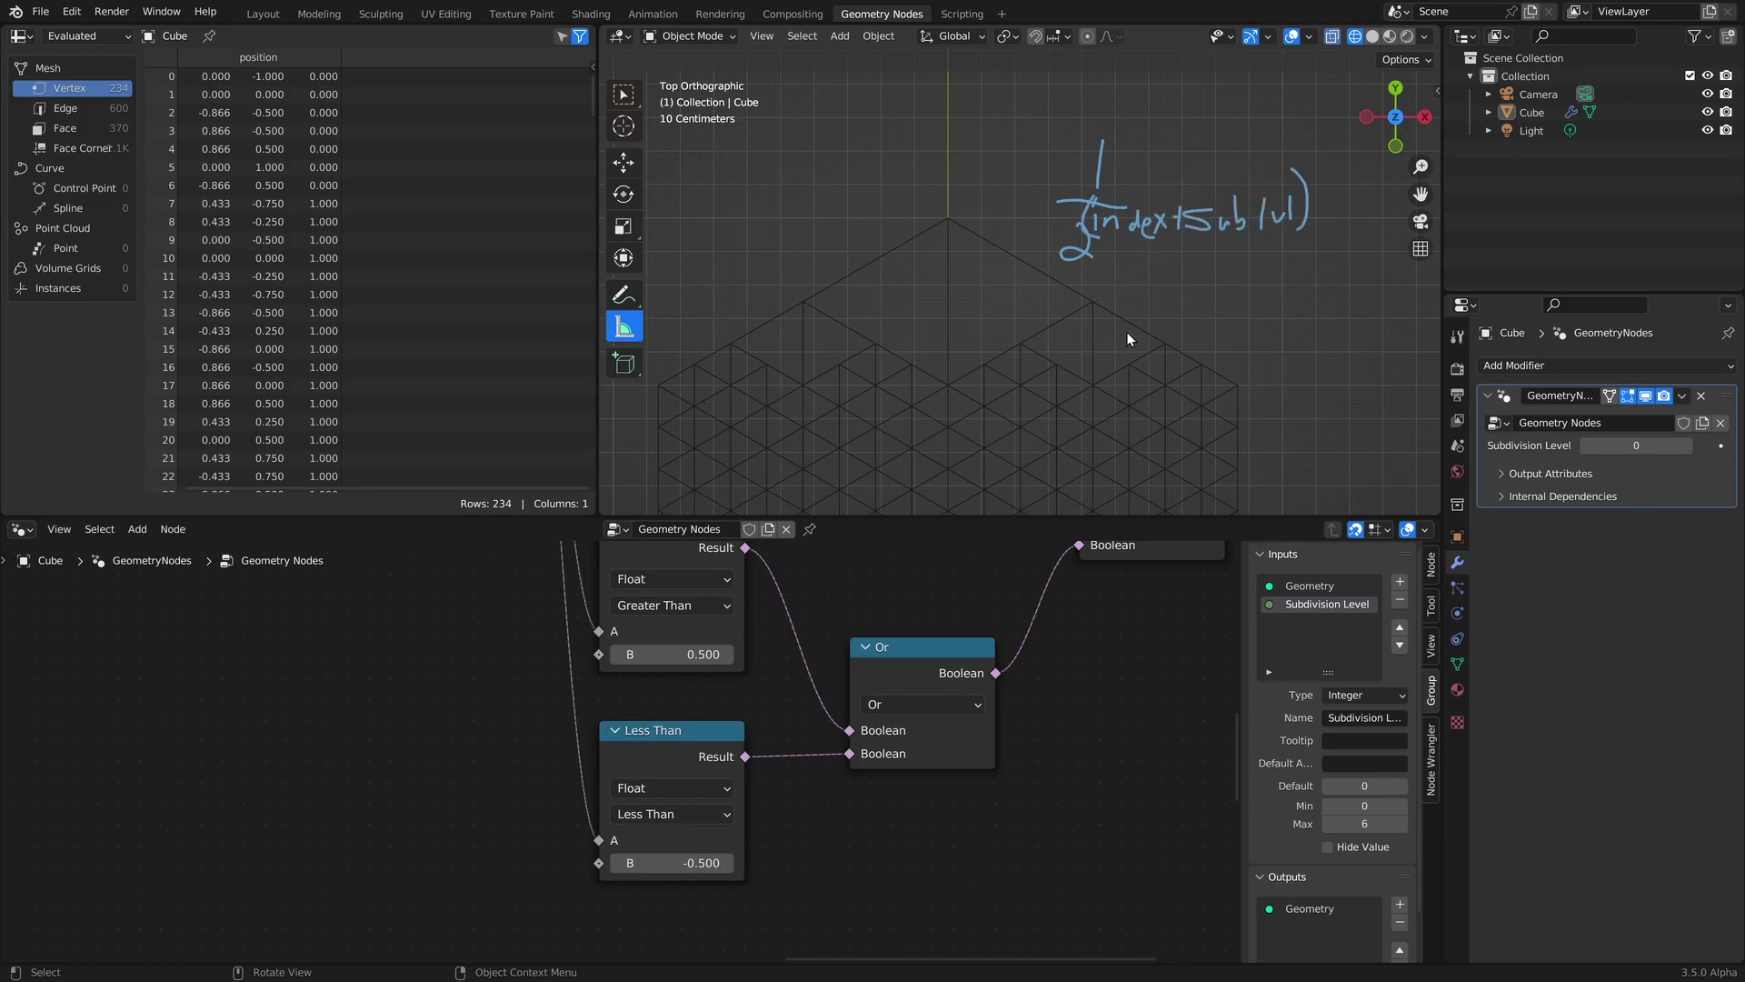
left_click_drag(945, 227, 945, 206)
left_click_drag(654, 387, 1268, 374)
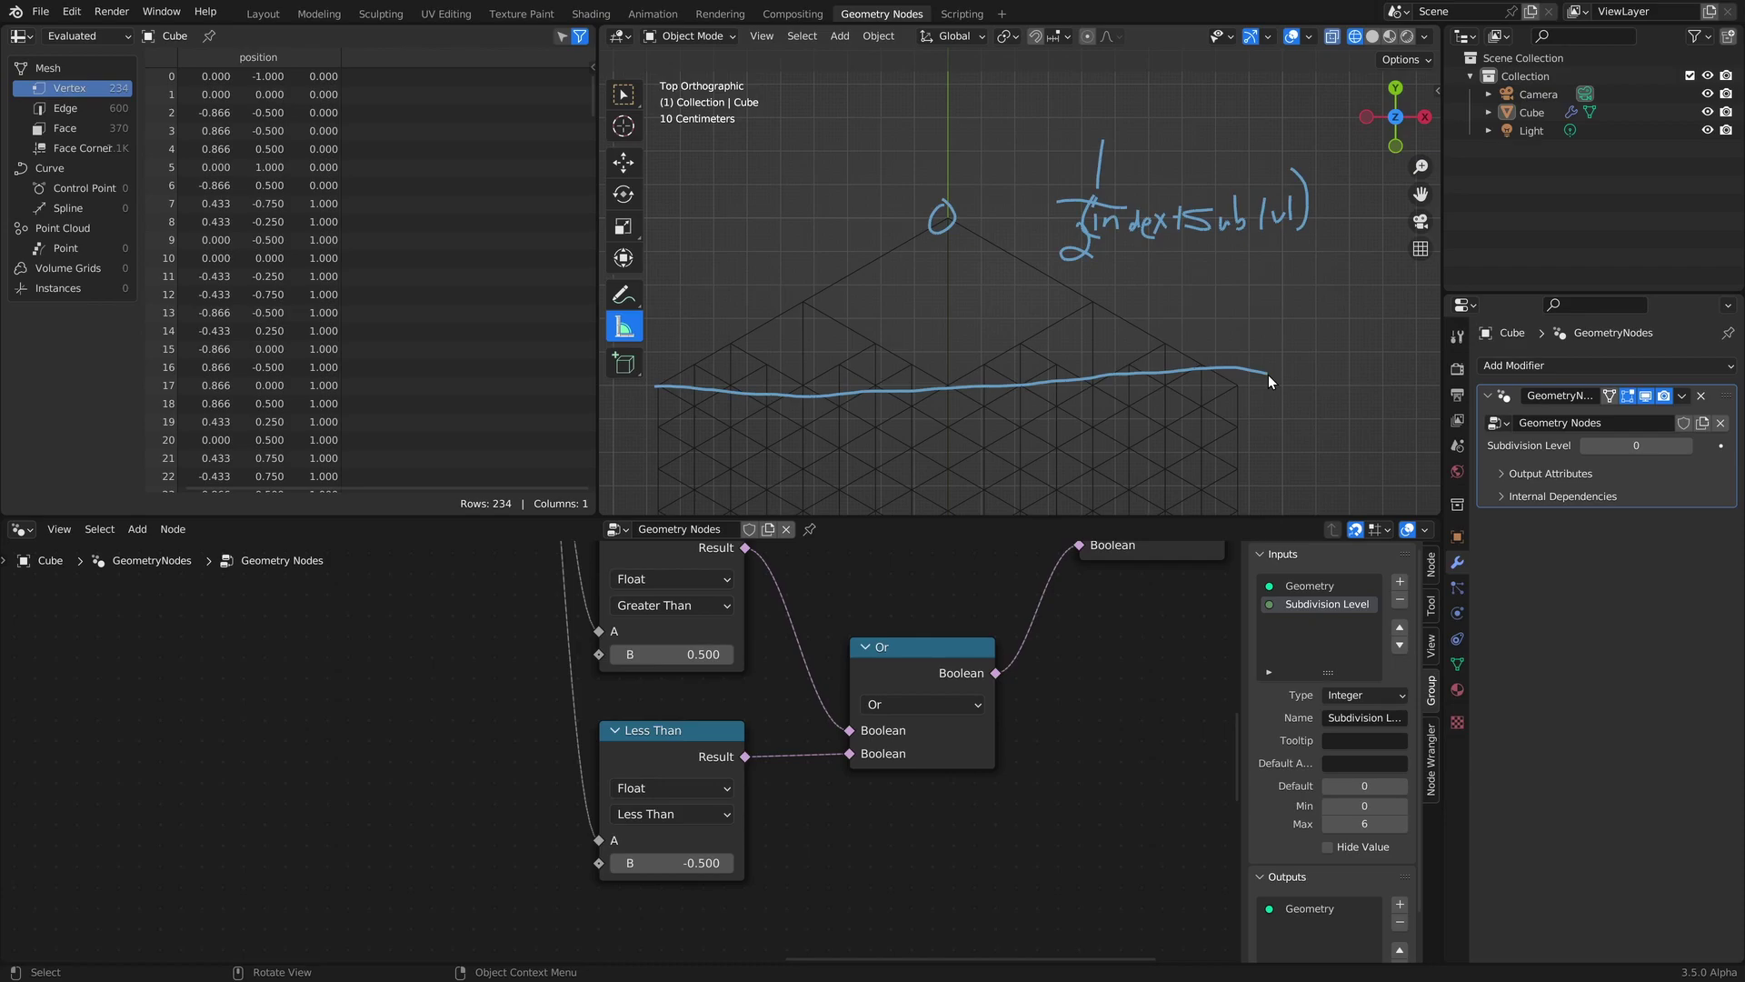
Turn off Auto-offset in the node editor.
scroll(809, 702, "down", 14)
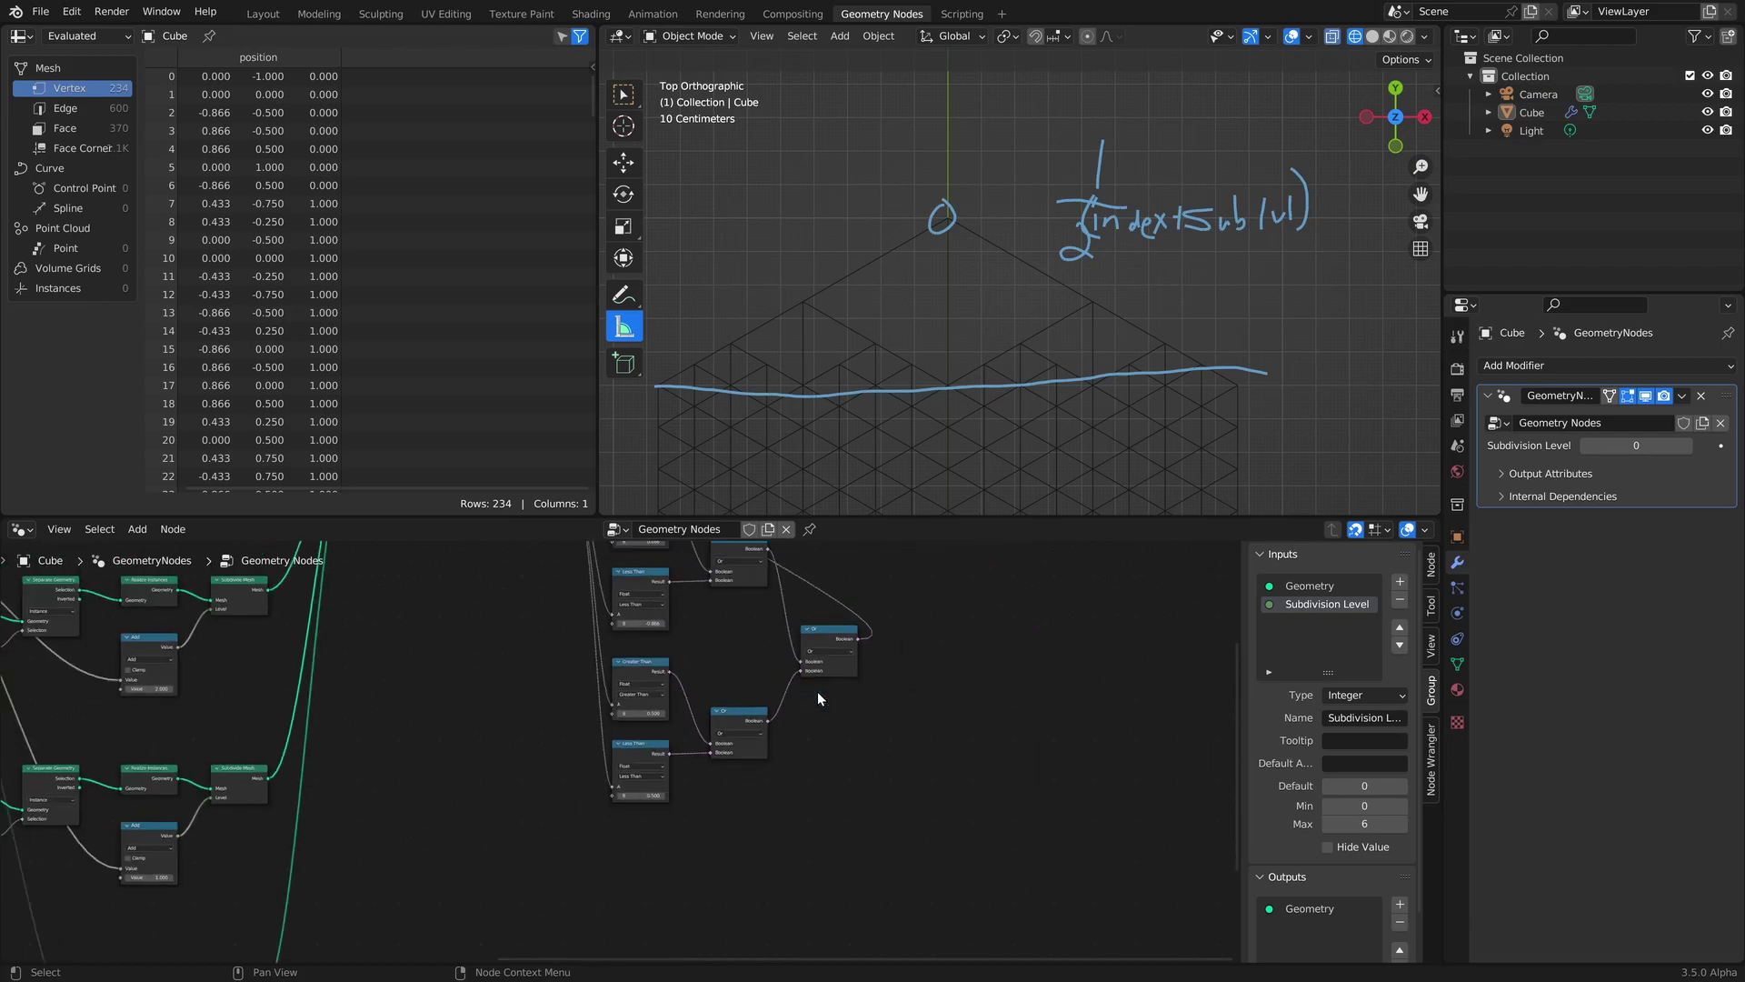
middle_click_drag(525, 716, 975, 772, "shift")
middle_click_drag(416, 685, 854, 833, "shift")
scroll(766, 760, "up", 8)
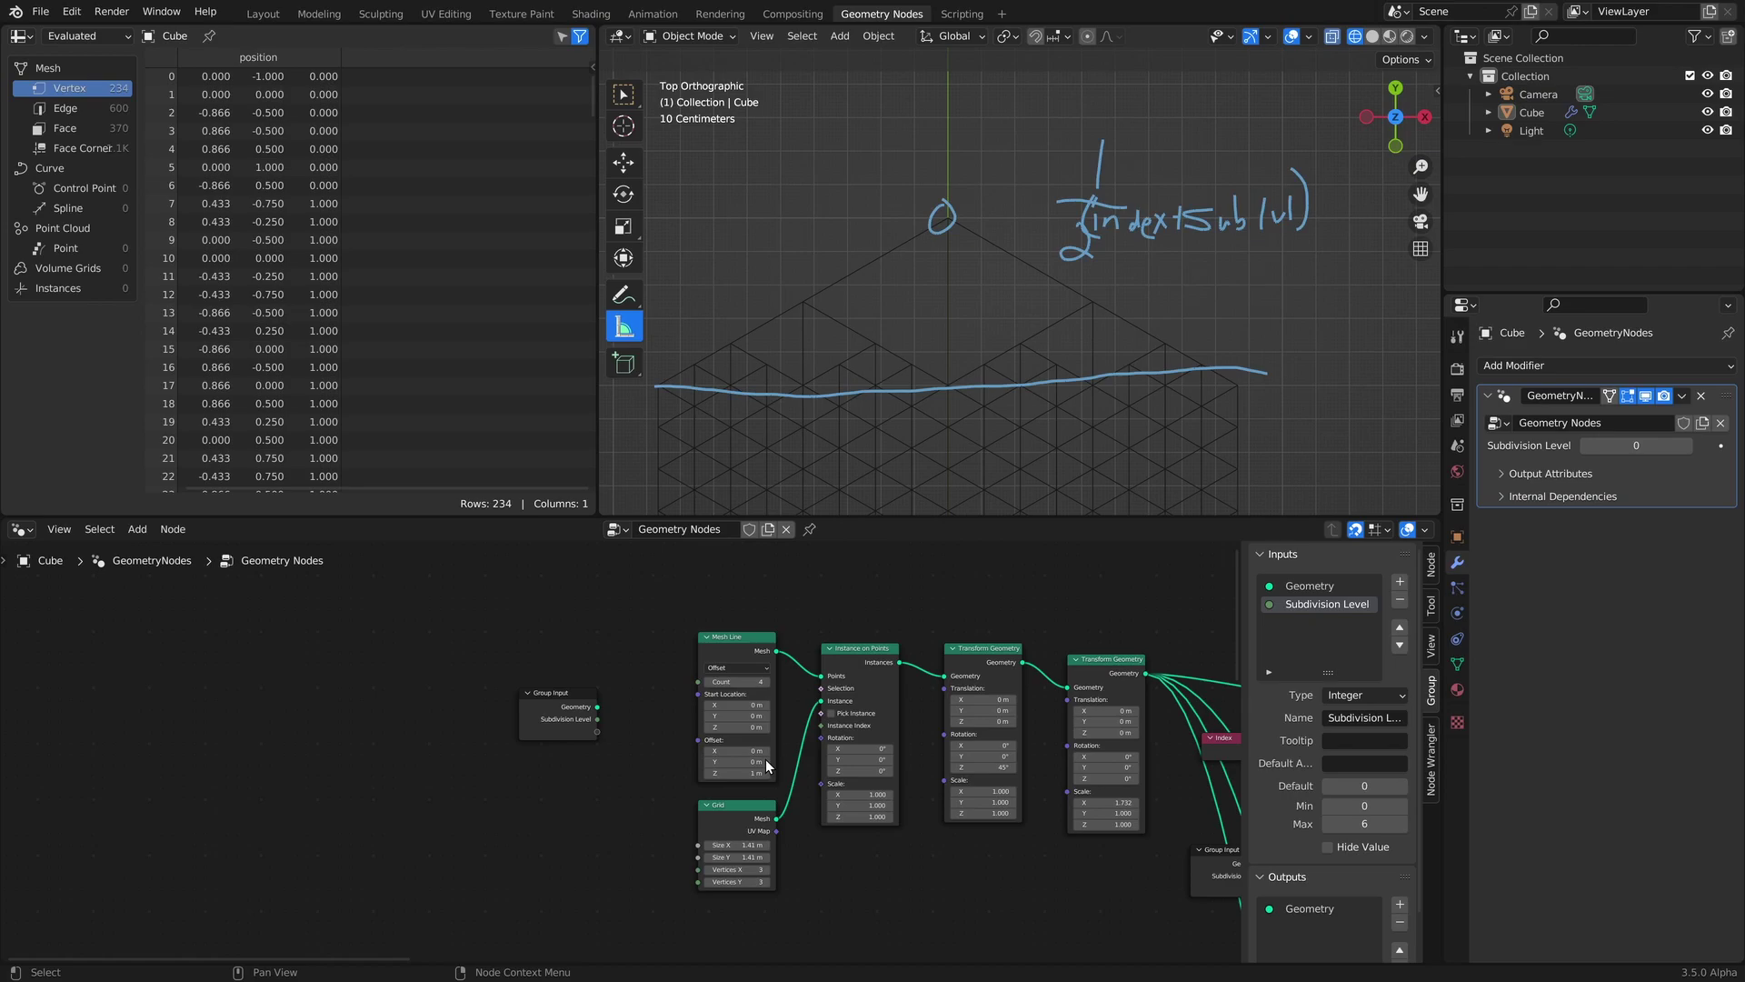
left_click(52, 527)
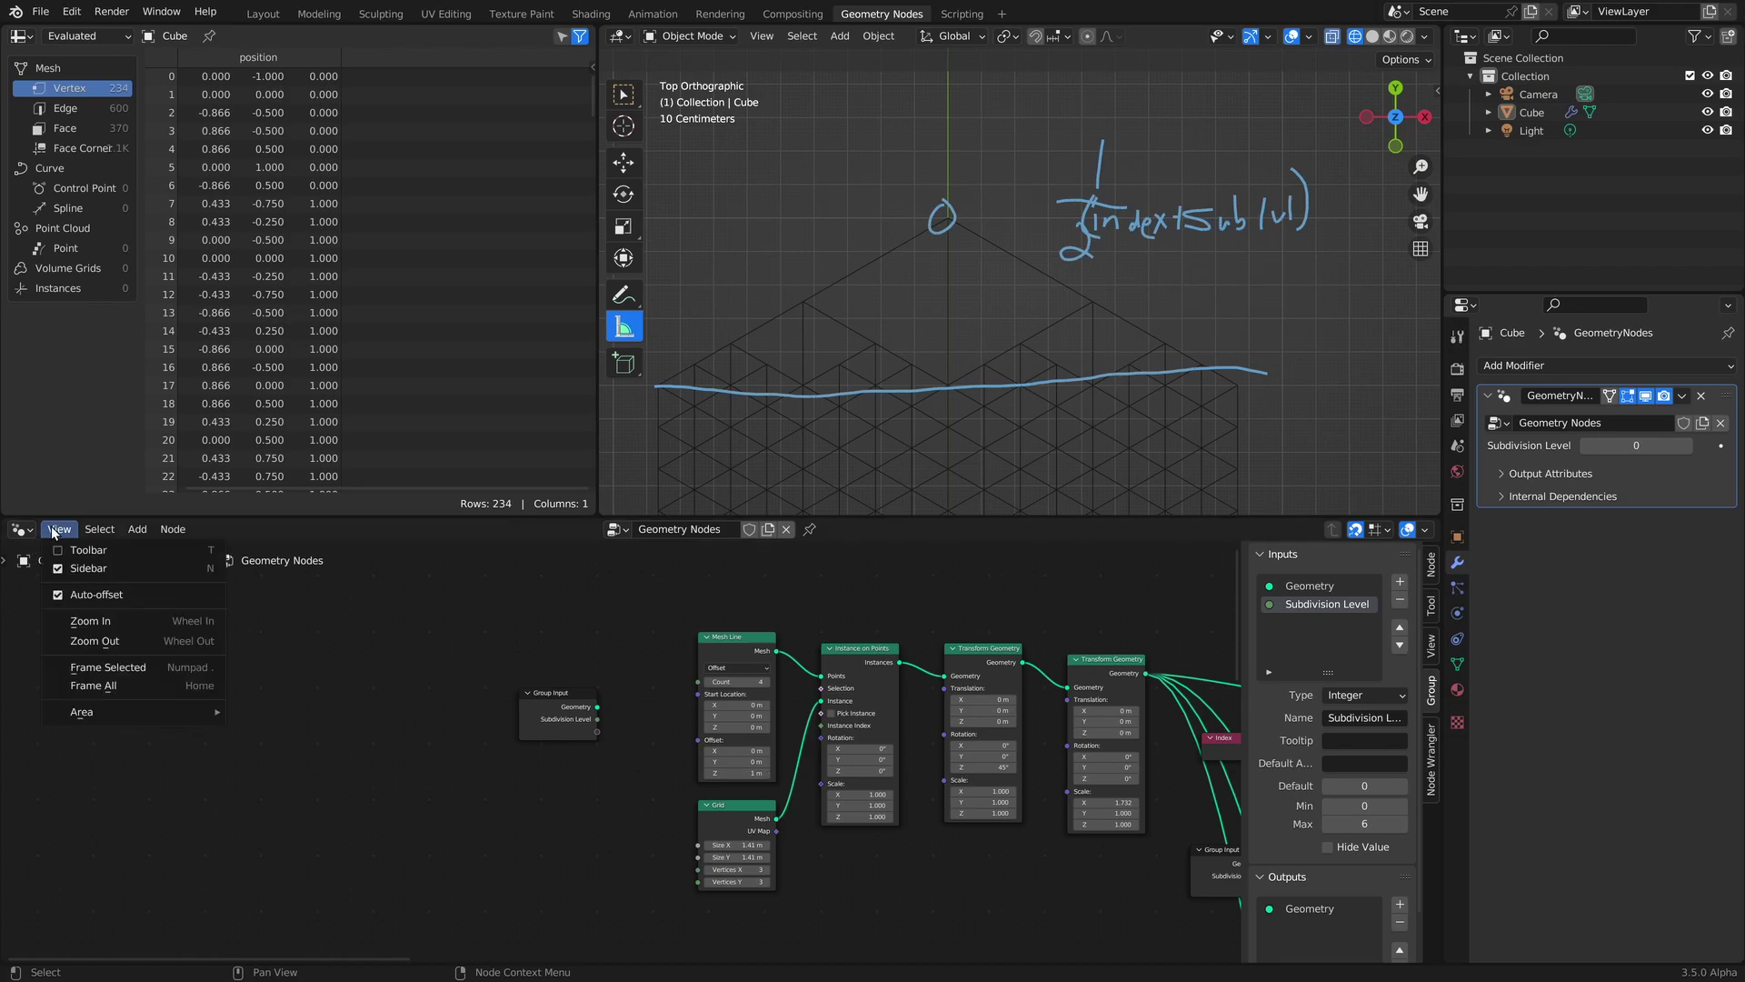
left_click(69, 592)
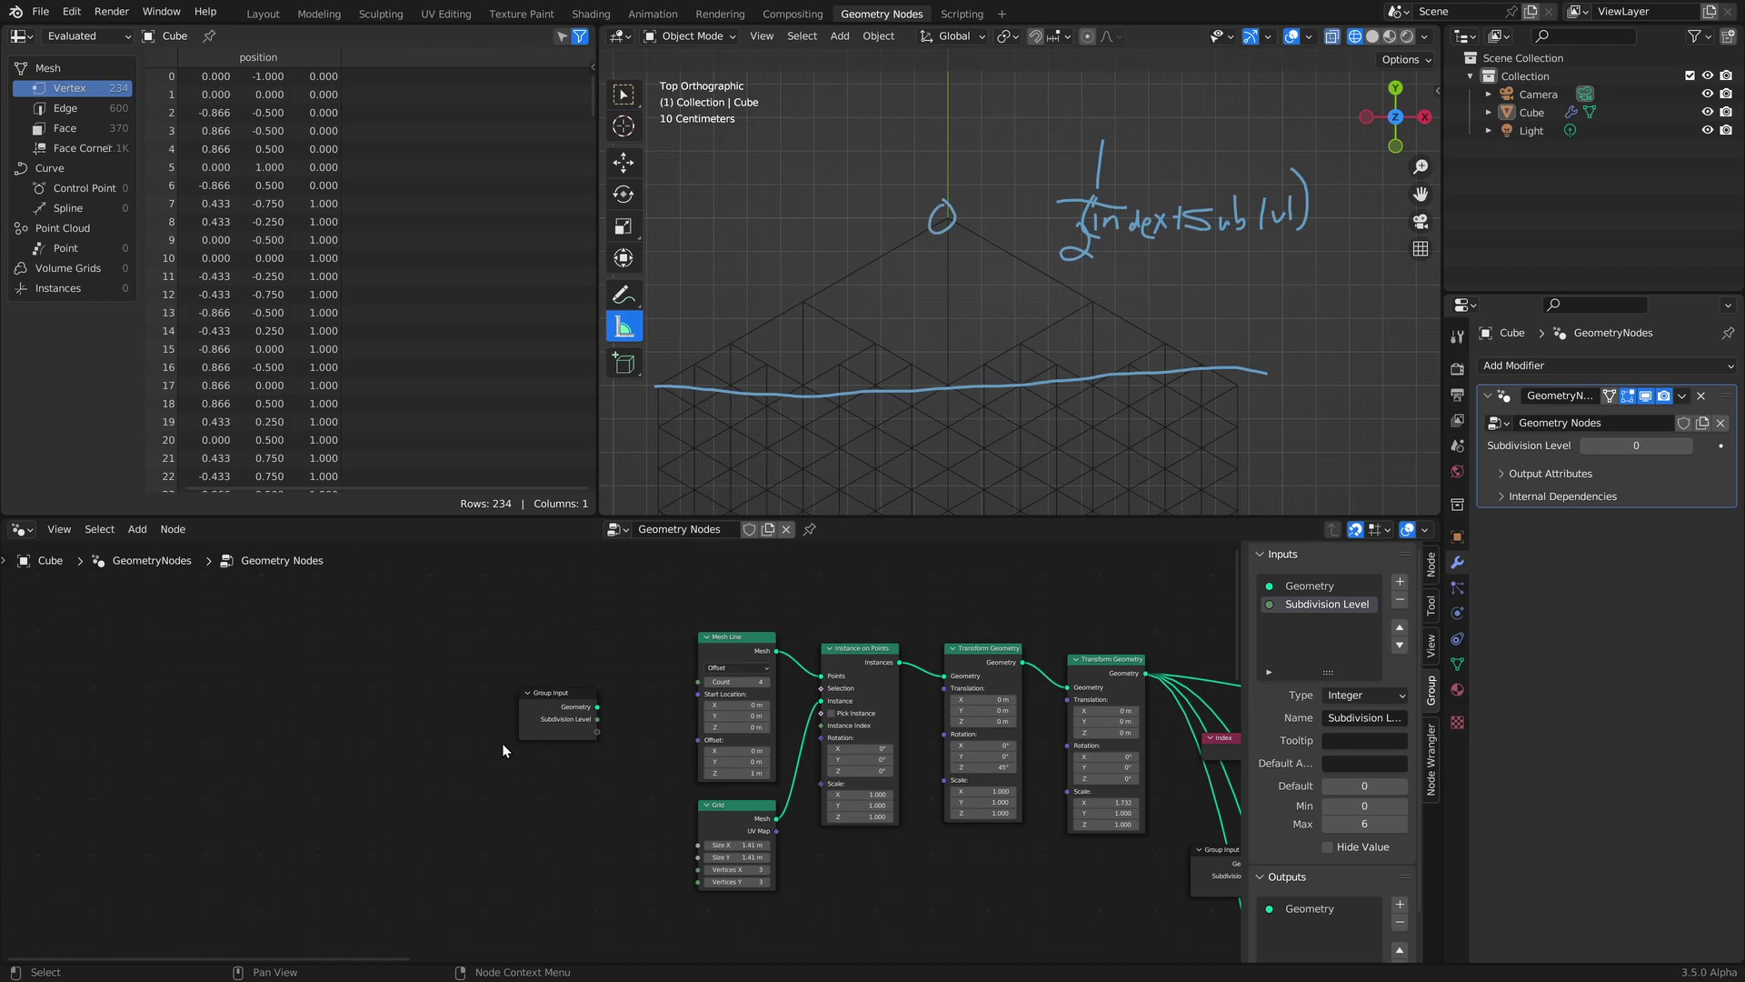
Add a Store Named Attribute node between Instance on Points and the first Transform Geometry, spacing the neighbouring nodes apart.
key("shift+a")
type("SN")
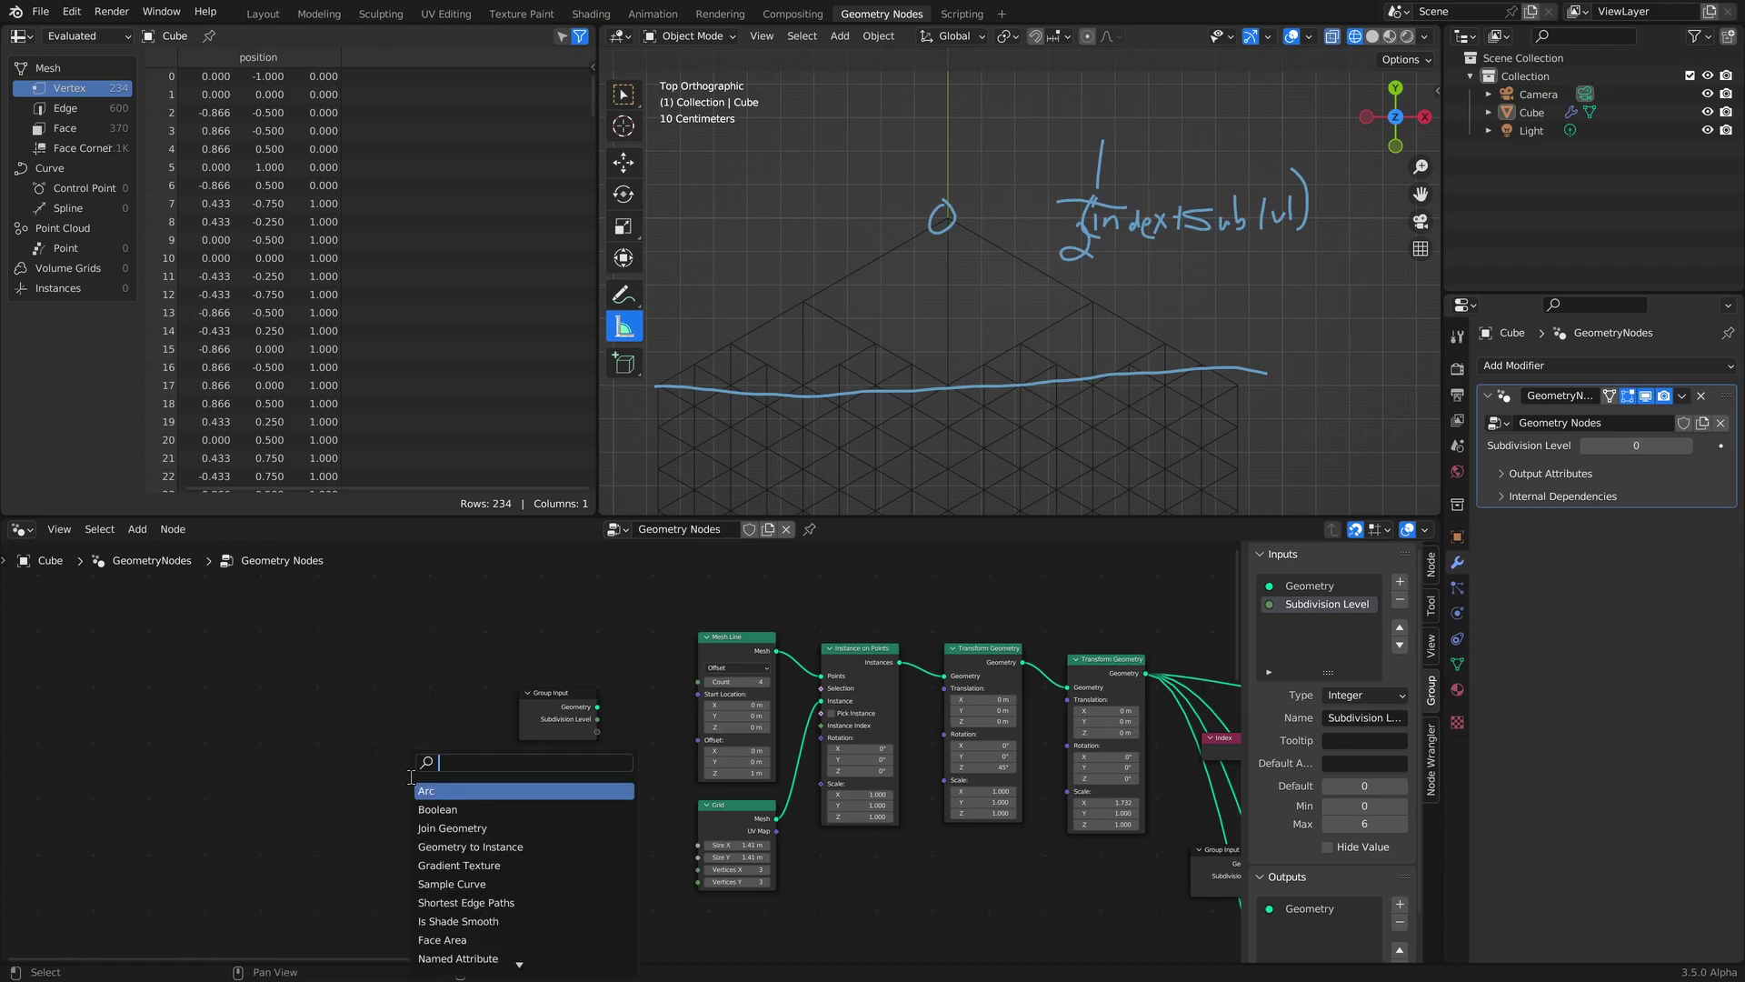
type("A")
key("Return")
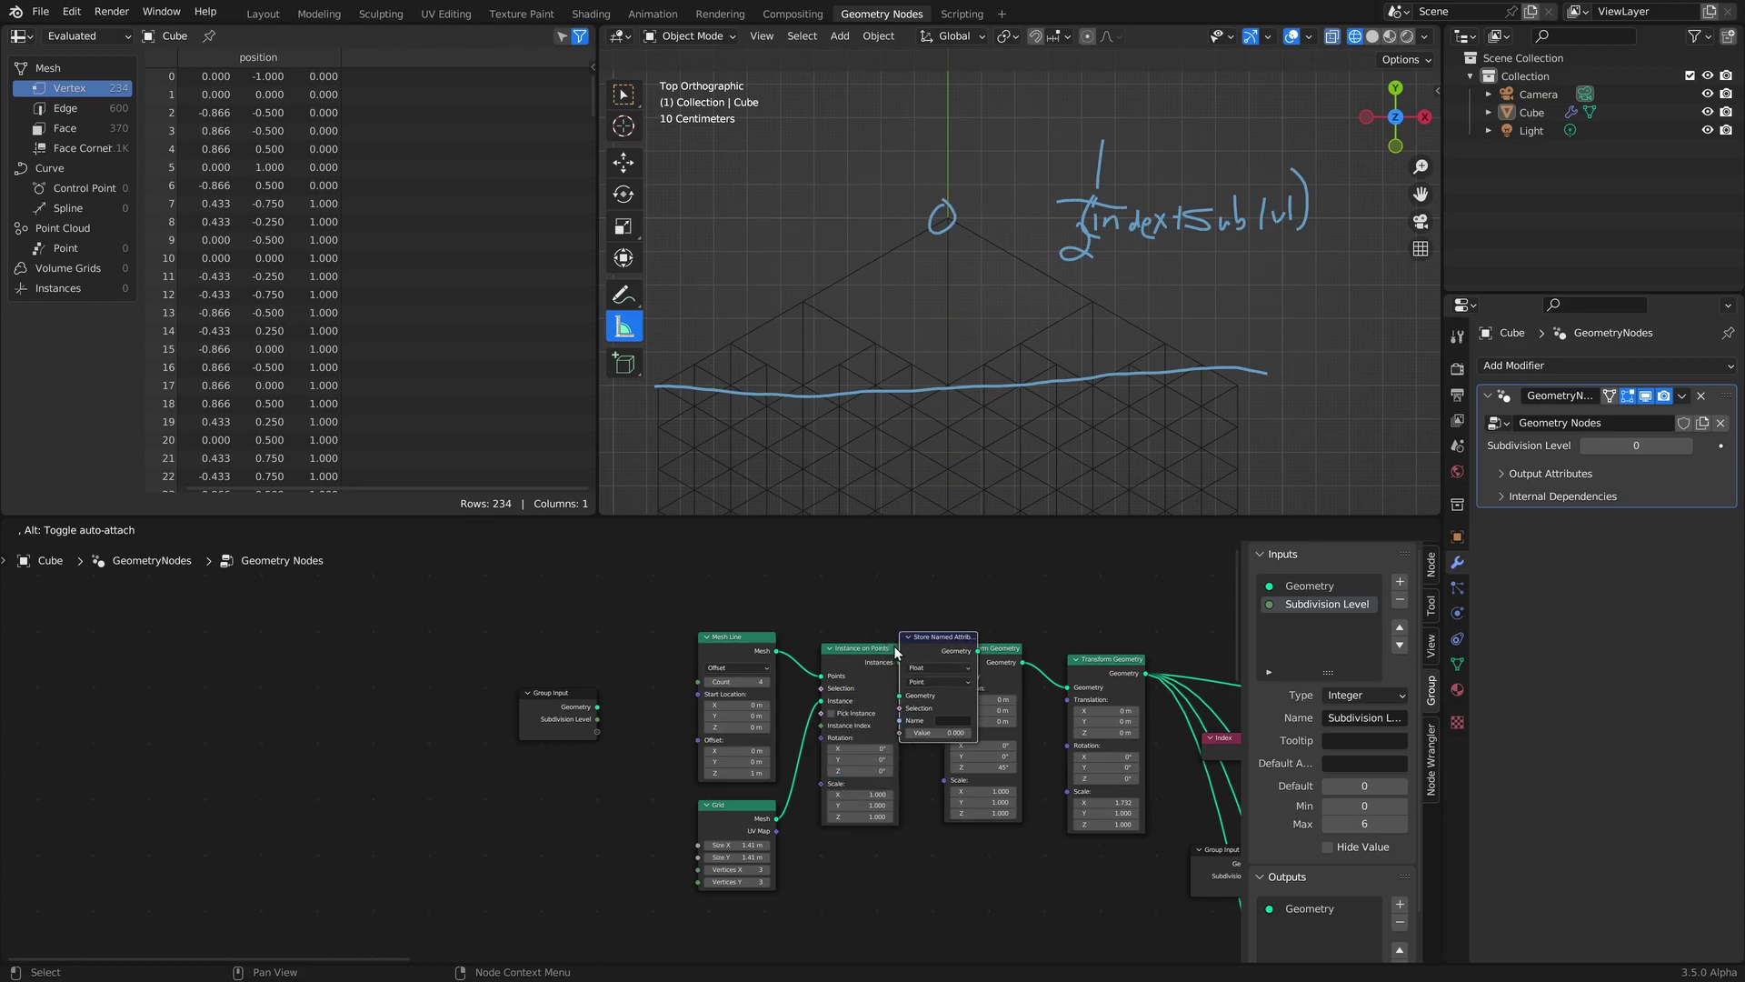
left_click(894, 641)
left_click_drag(751, 618, 826, 881)
left_click_drag(859, 678, 681, 674)
left_click_drag(927, 656, 818, 665)
scroll(908, 661, "up", 1)
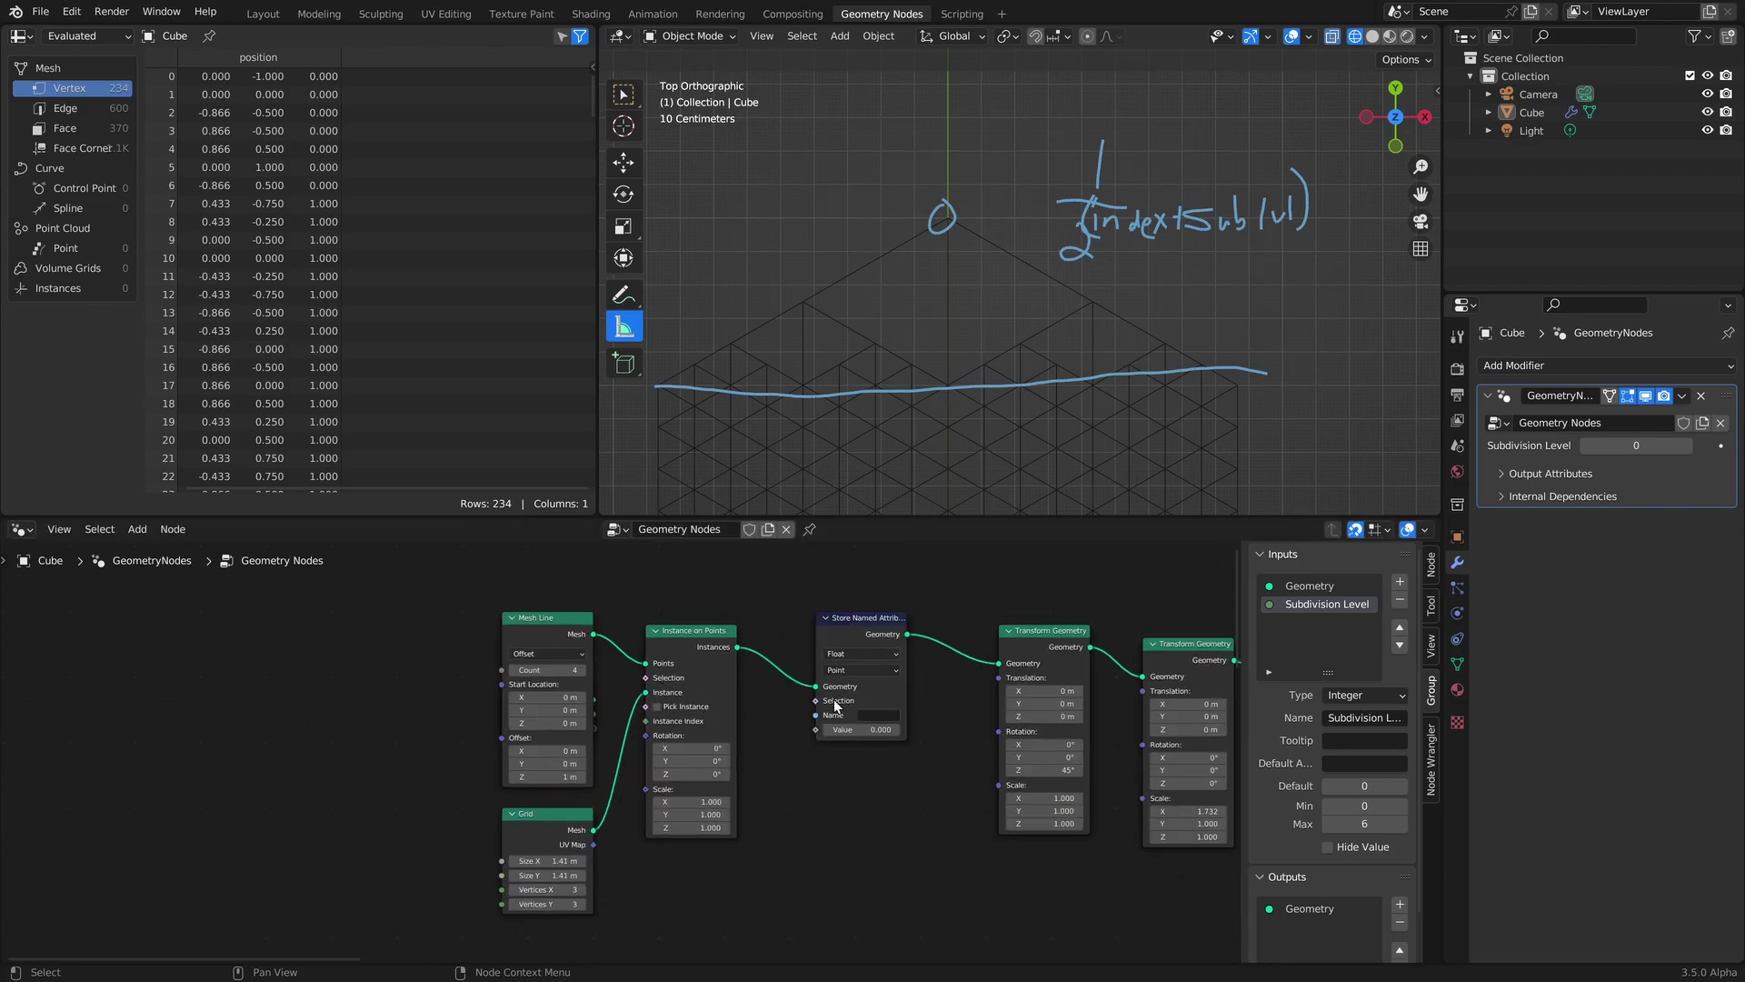
Set the Store Named Attribute node to Integer data type and Instance domain, and name the attribute myInstance.
middle_click_drag(1074, 683, 859, 705)
middle_click_drag(671, 815, 805, 790)
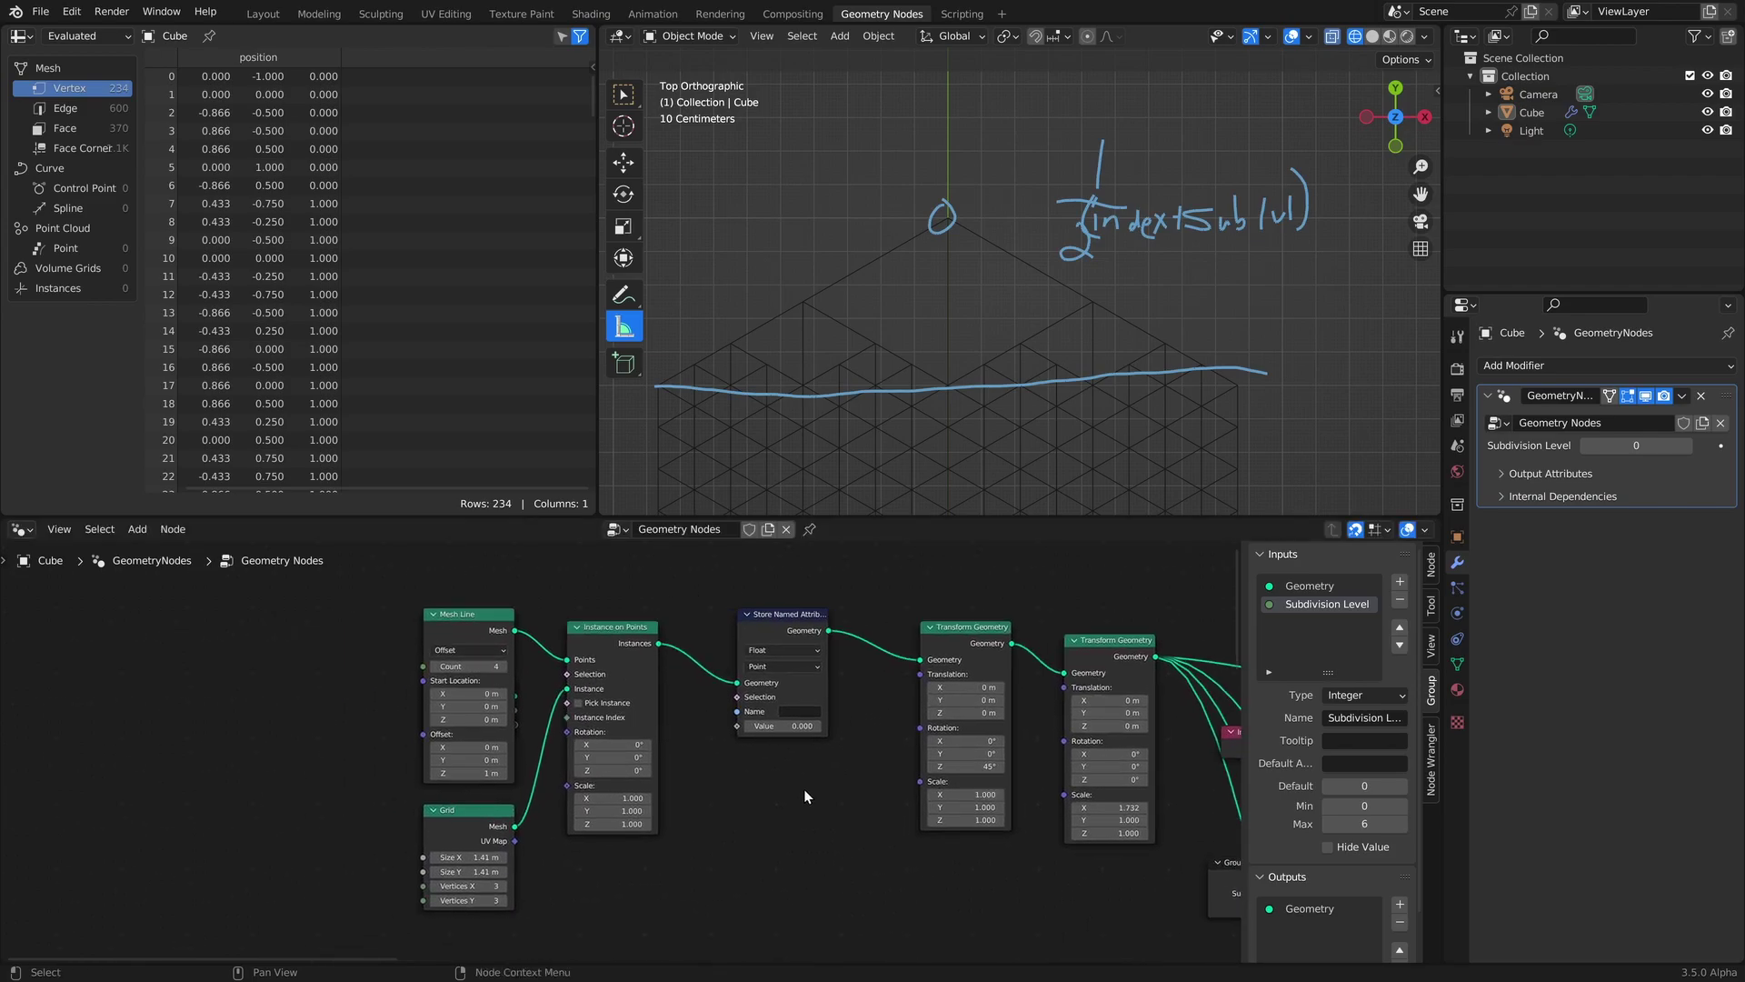
scroll(754, 641, "up", 3)
left_click(797, 662)
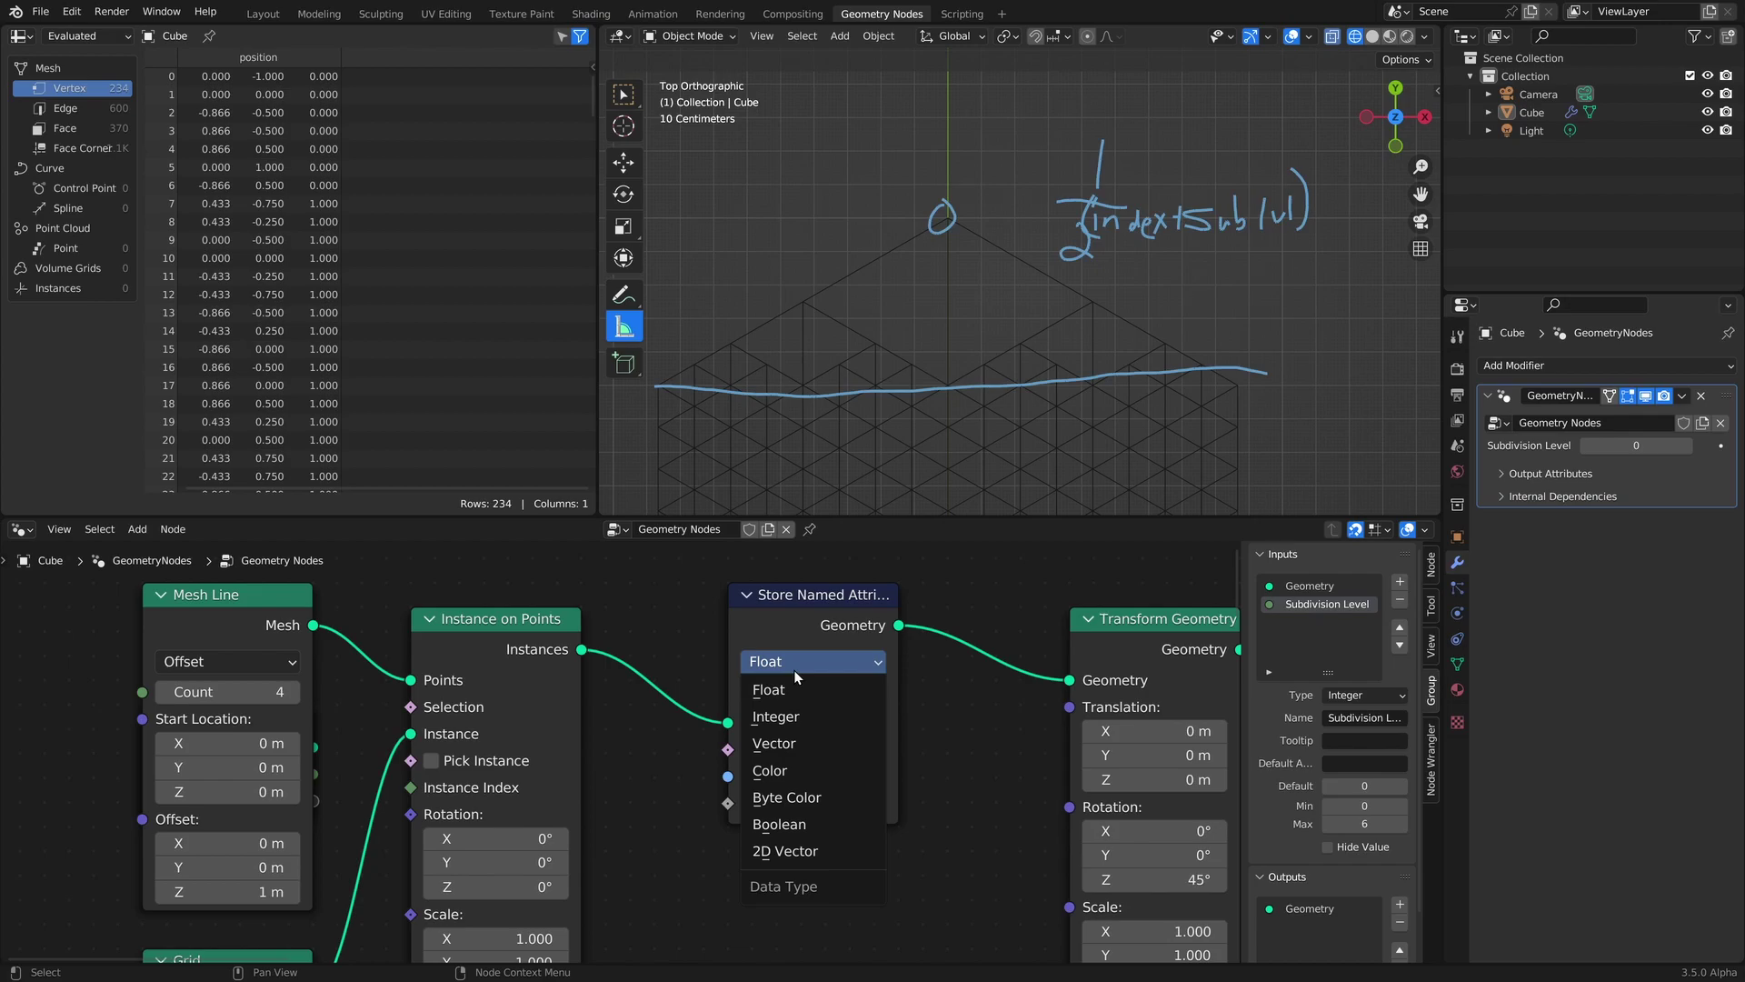
left_click(780, 717)
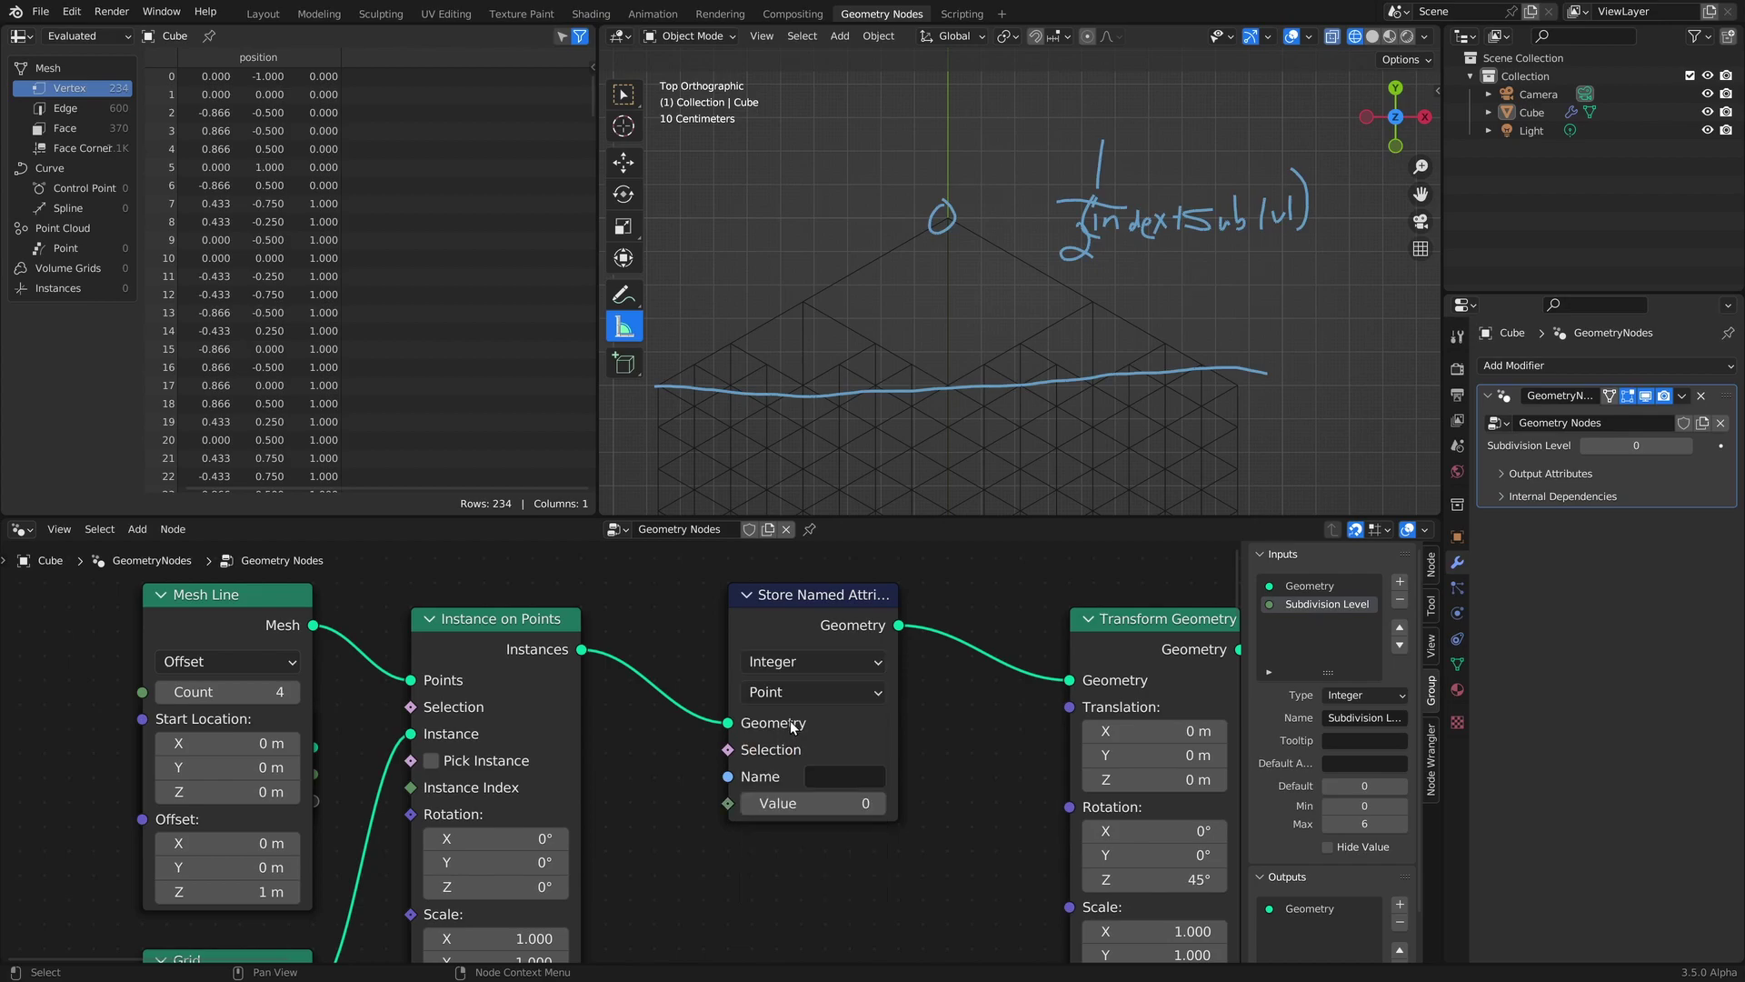
left_click(783, 693)
left_click(780, 850)
left_click(833, 775)
type("m")
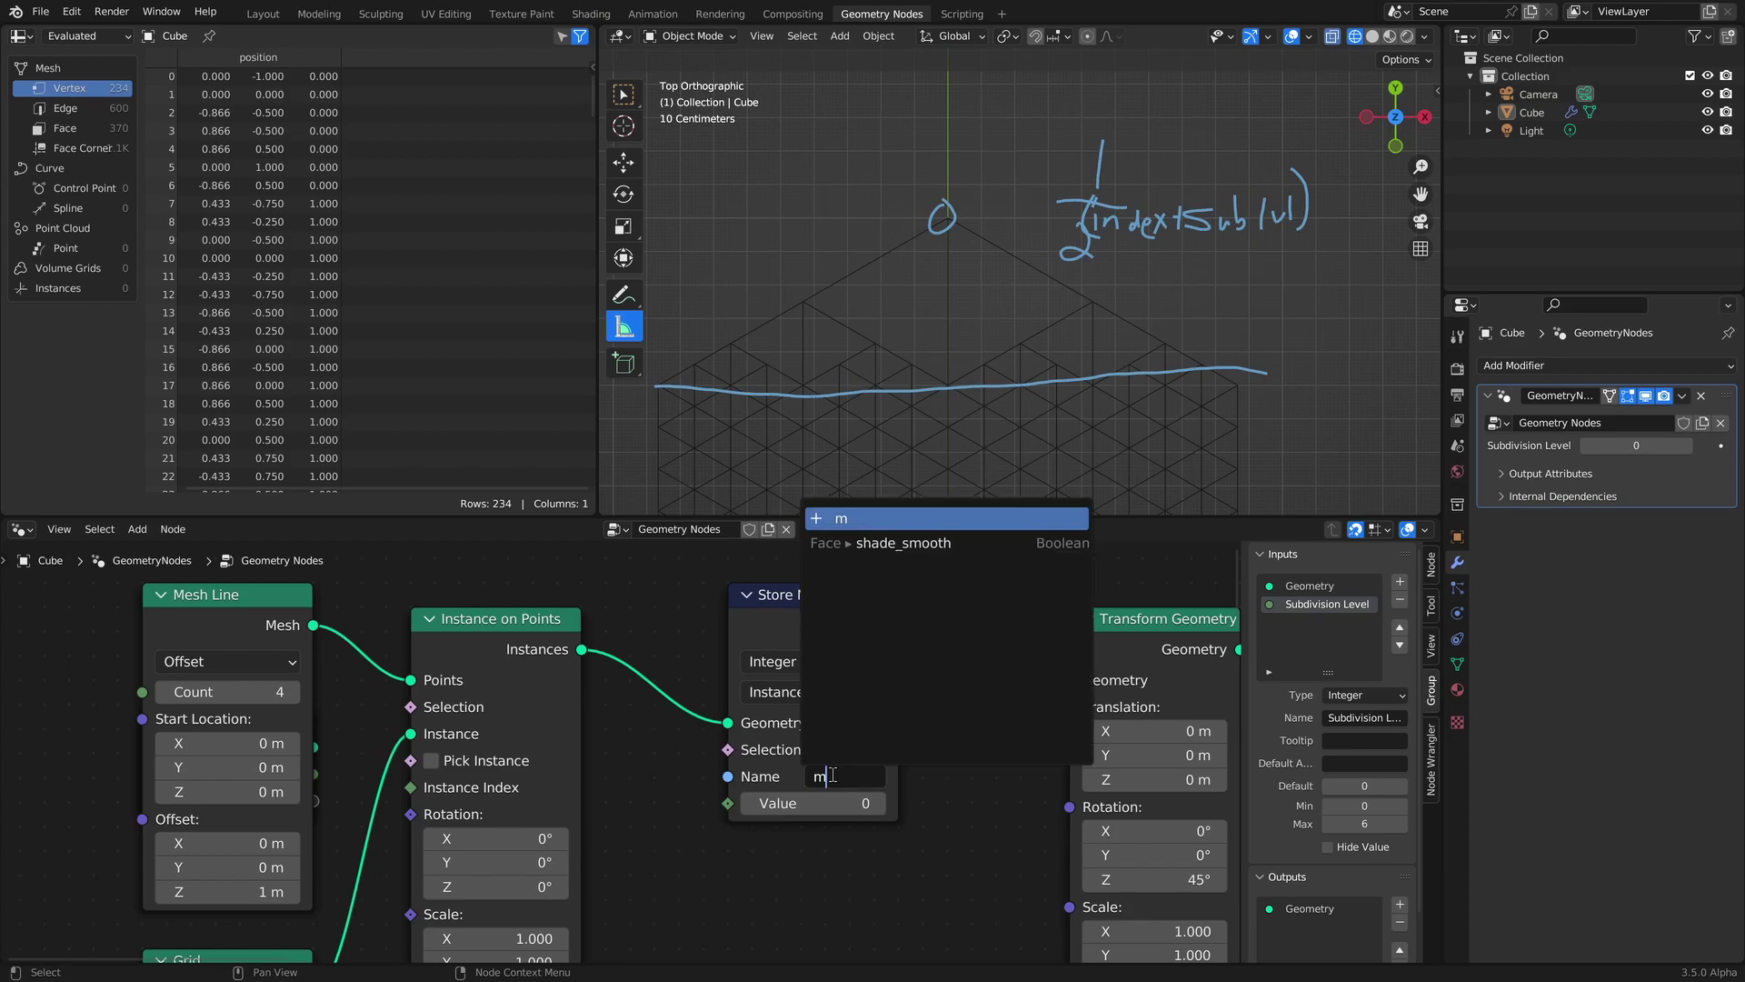
type("yInstance")
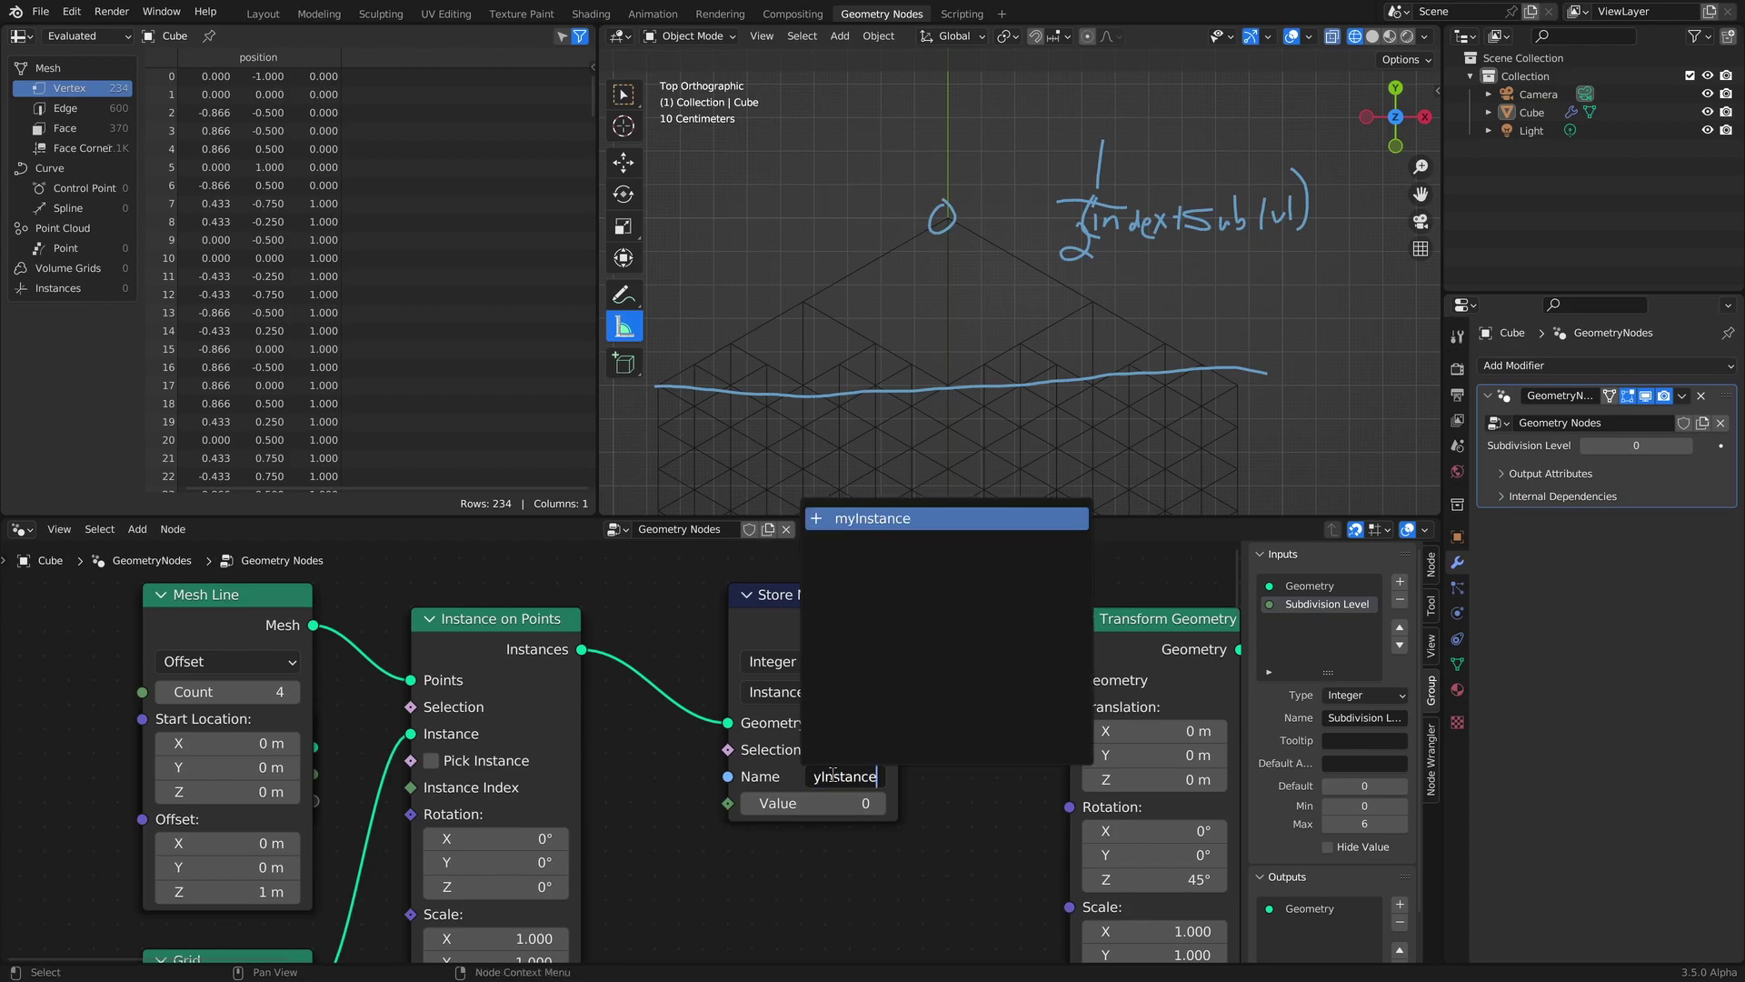
key("Return")
Add an Index node and connect it to the Value input of Store Named Attribute.
key("shift+a")
type("index")
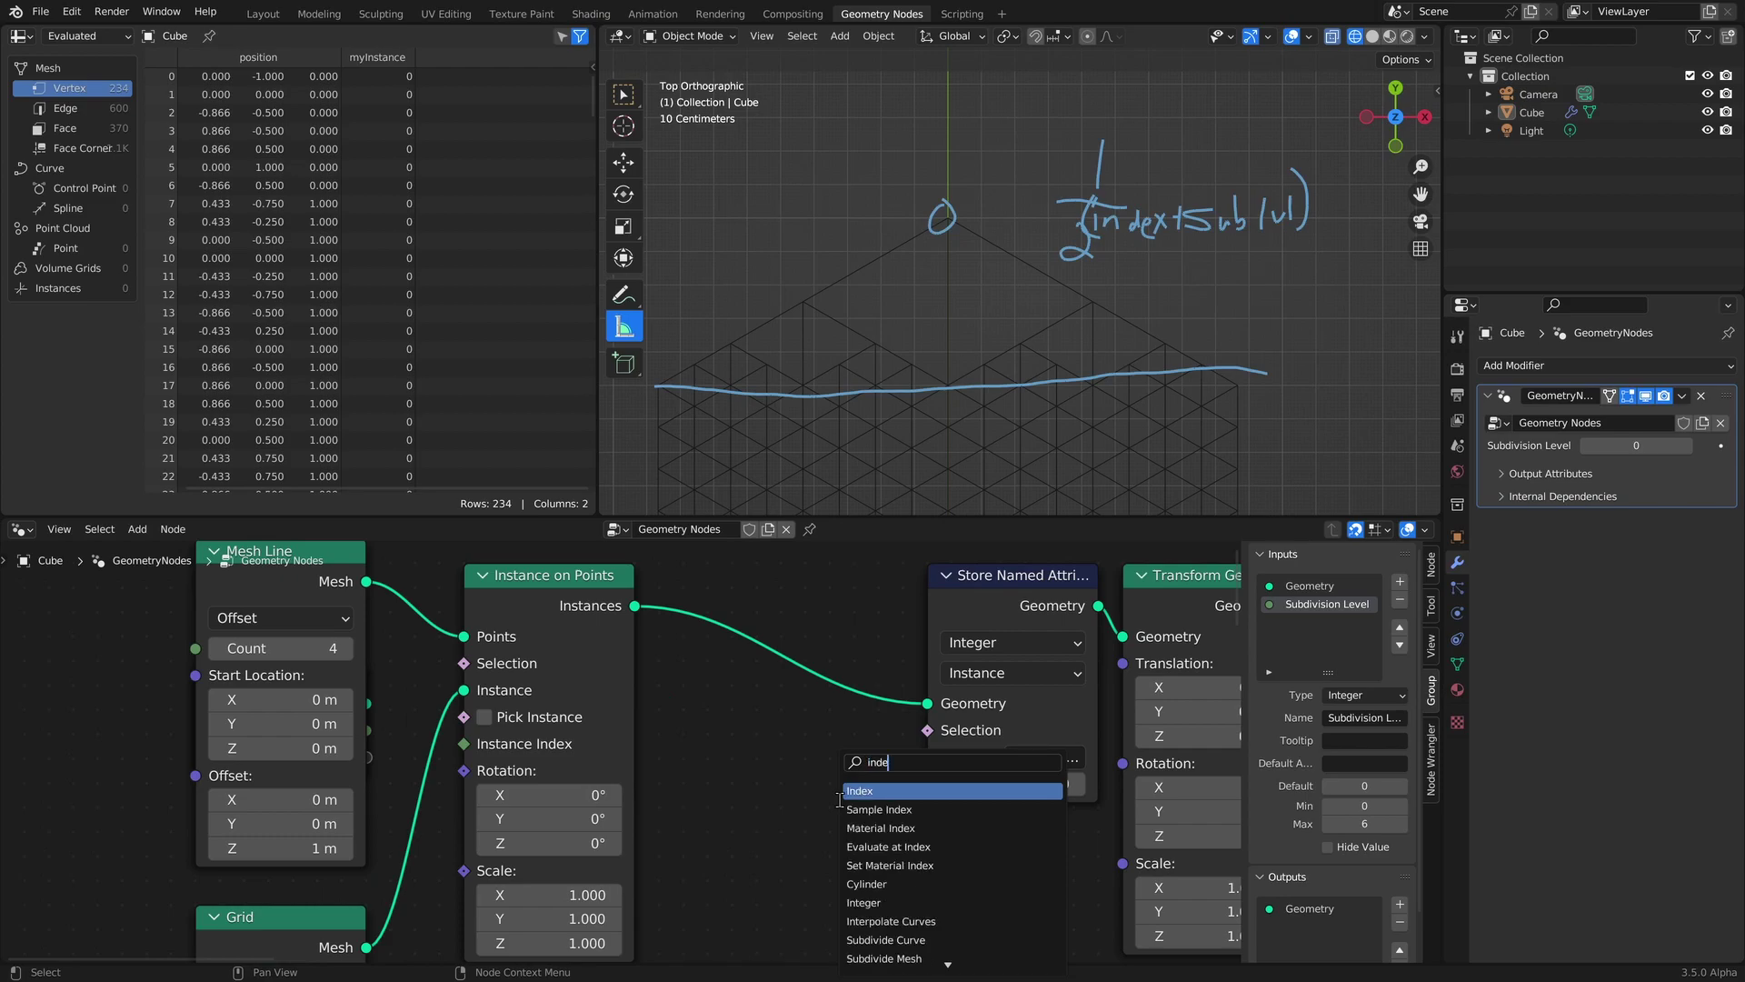
key("Return")
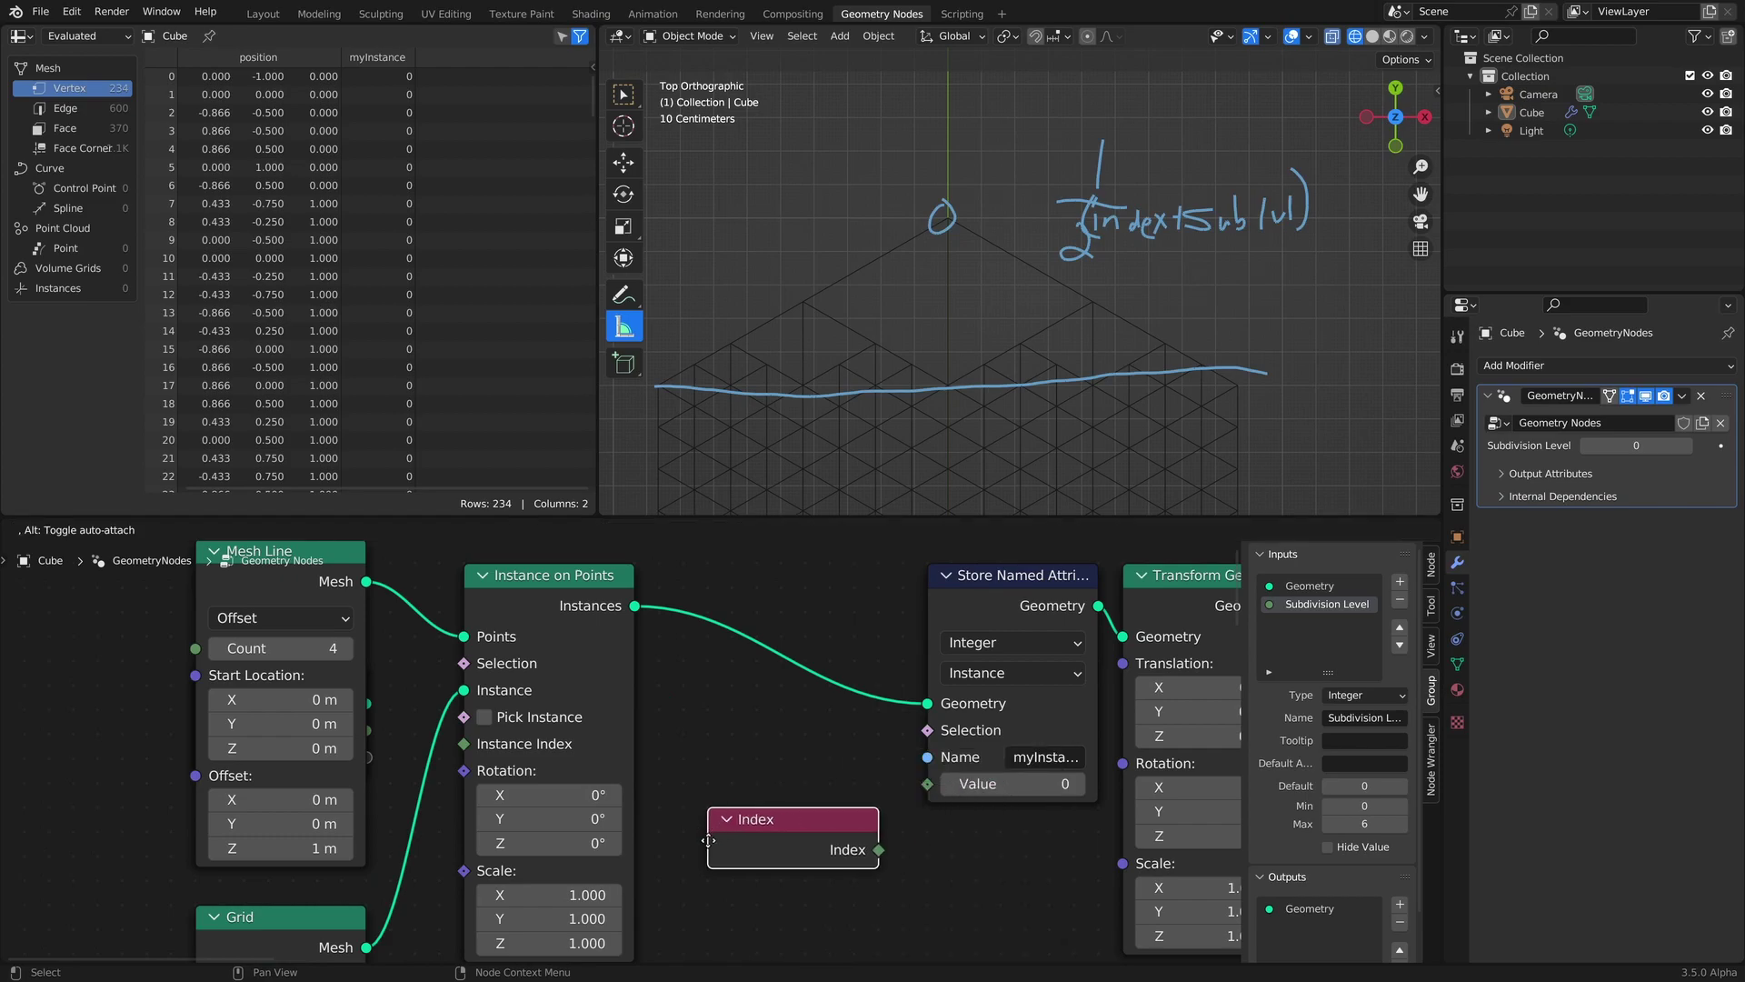
left_click(887, 845)
left_click_drag(879, 849, 927, 783)
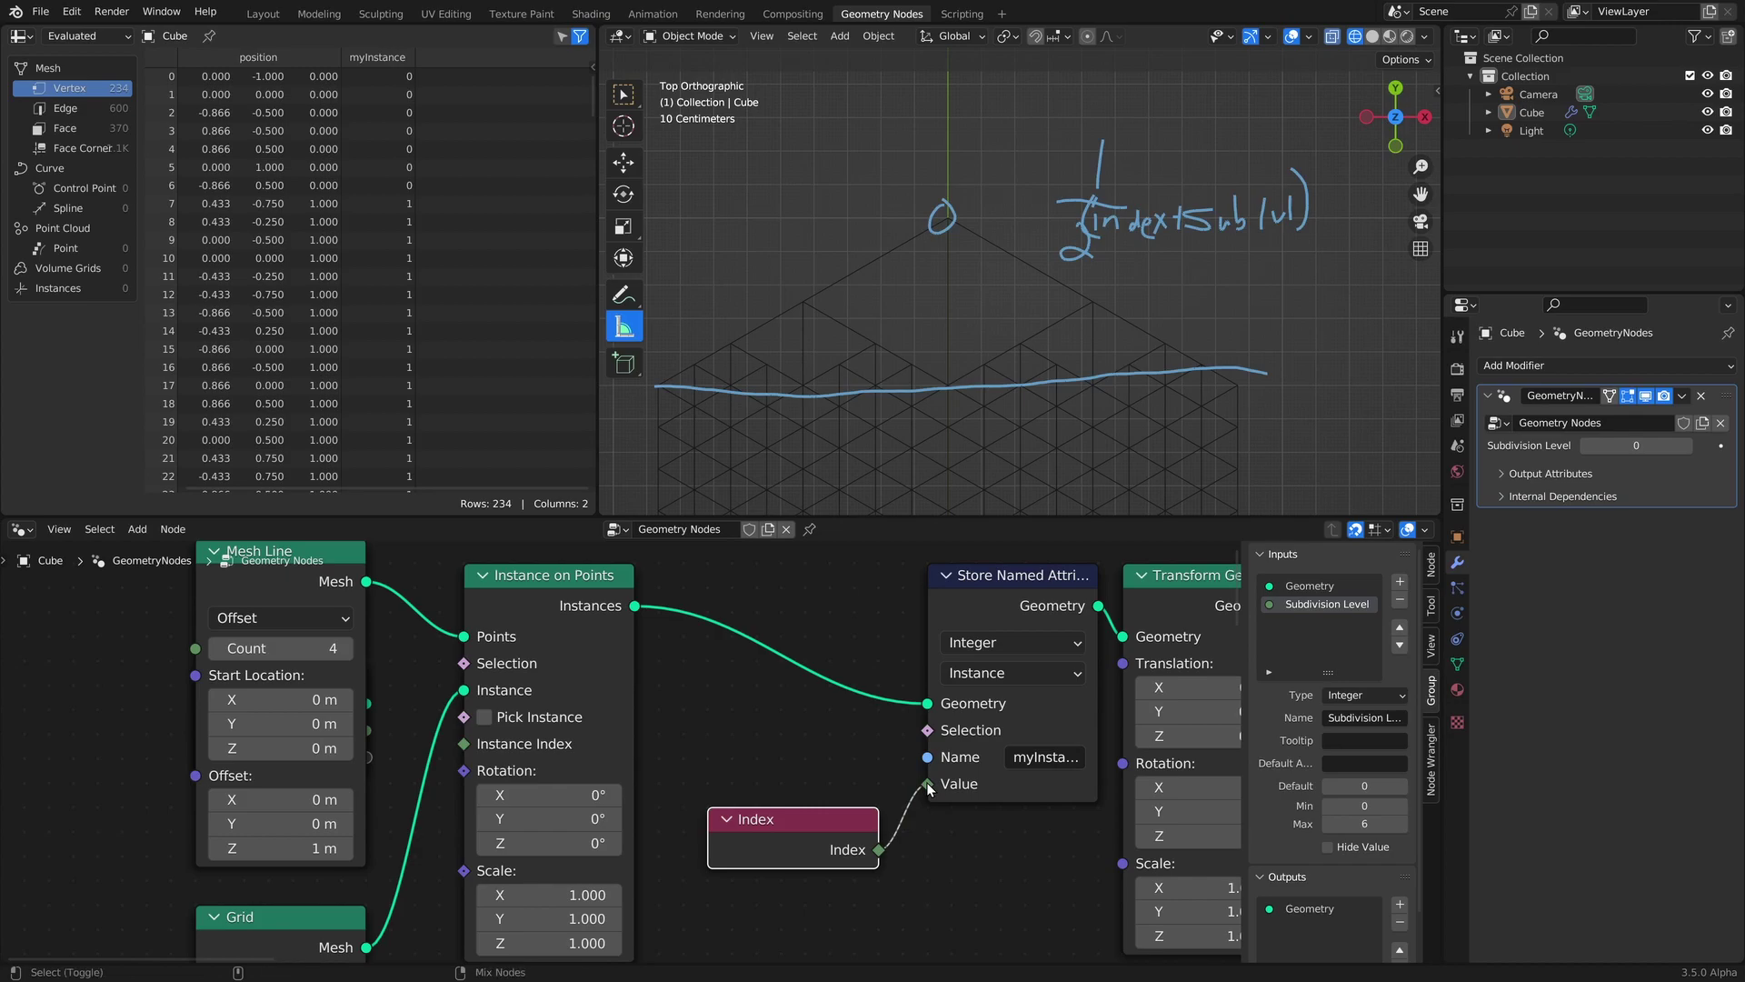
Inspect the per-instance myInstance values in the spreadsheet with a temporary Viewer on Store Named Attribute, and delete the Viewer.
left_click(997, 642, "ctrl+shift")
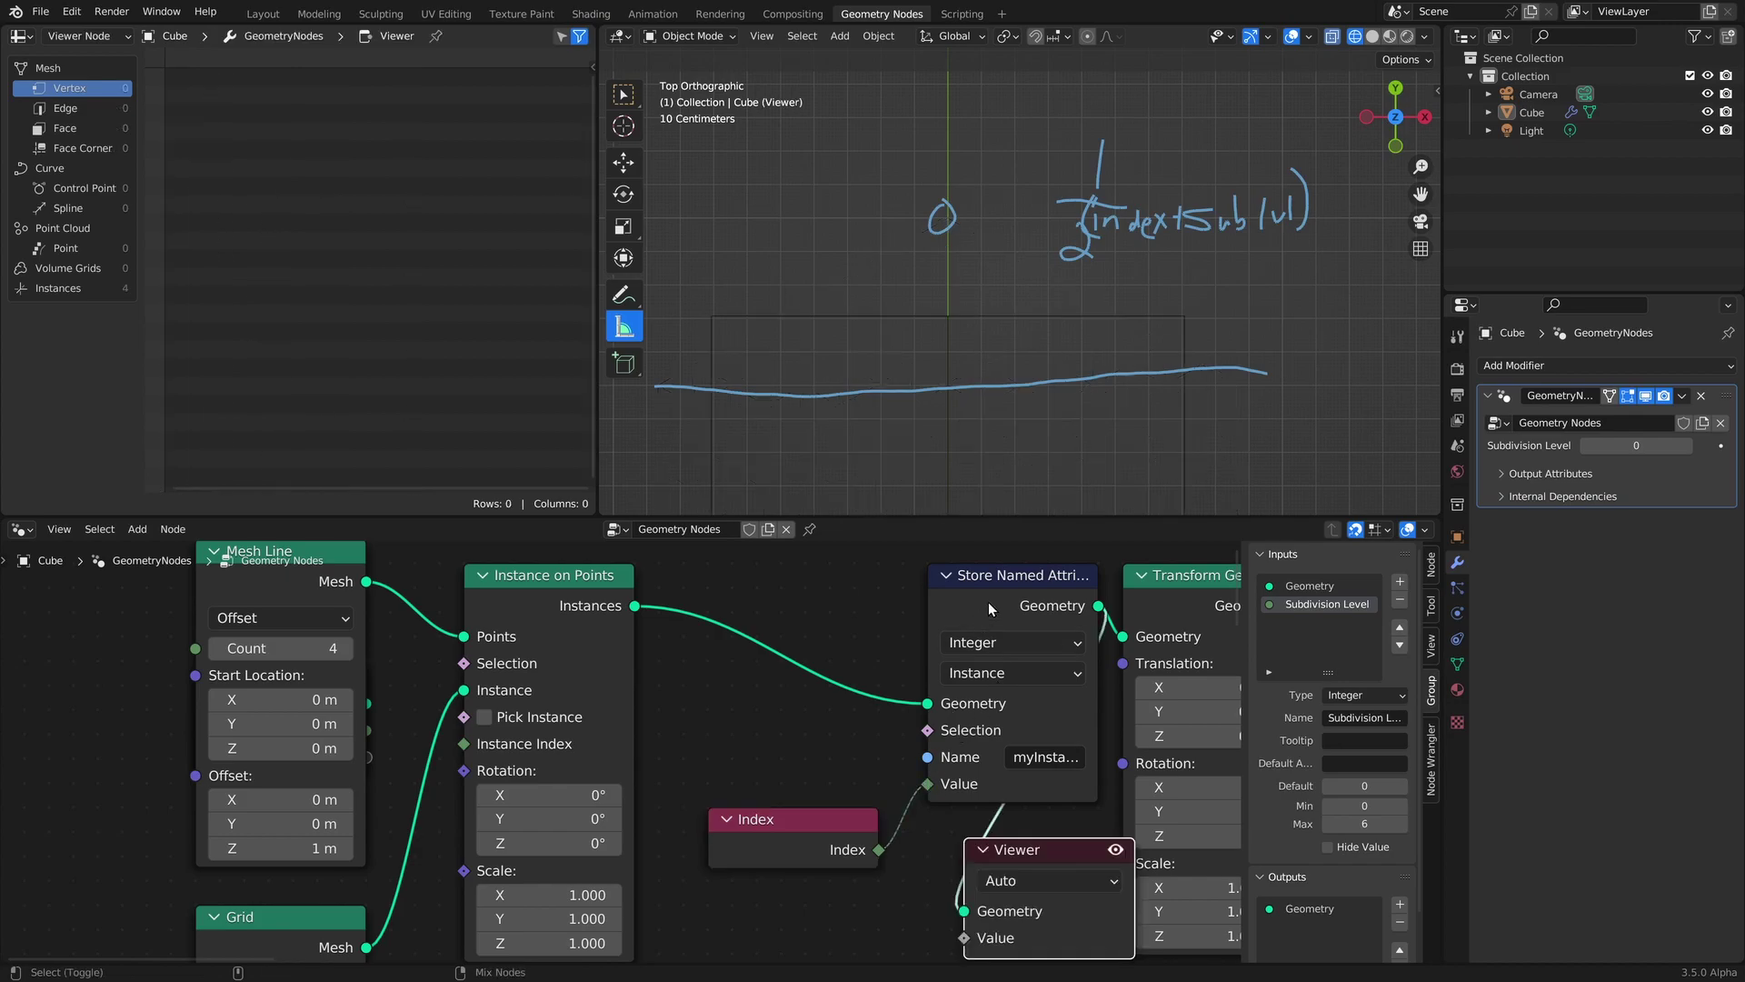
left_click(56, 287)
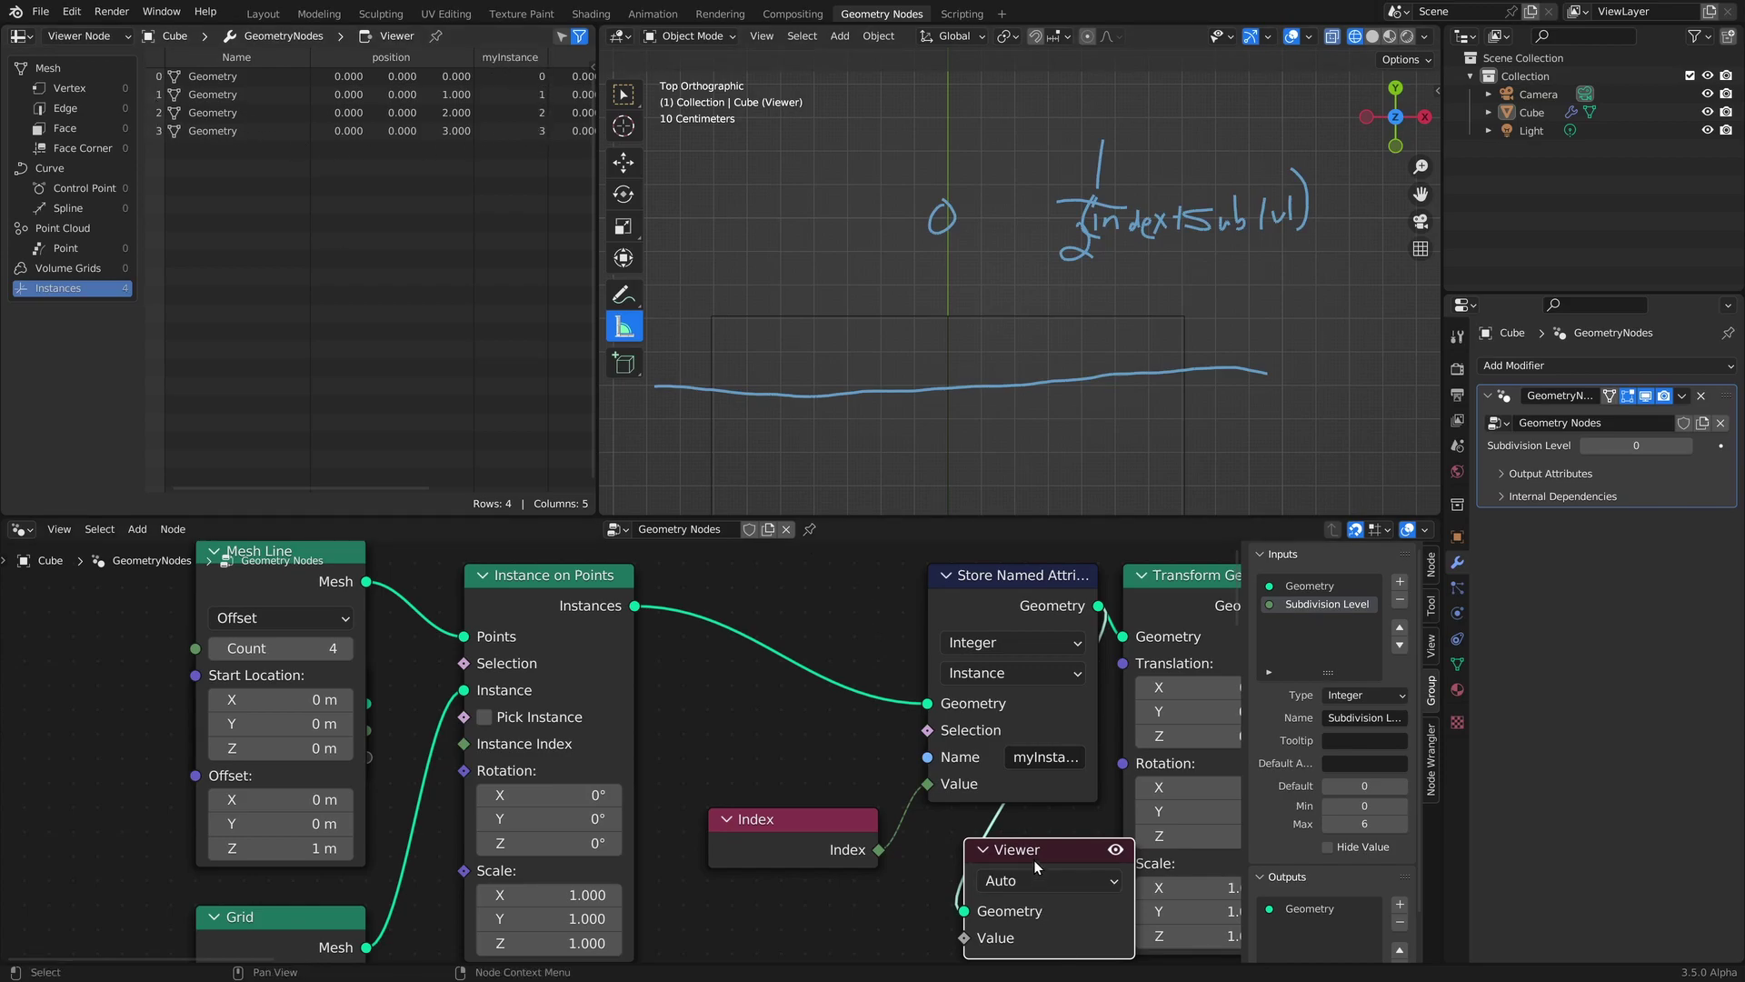
key("Delete")
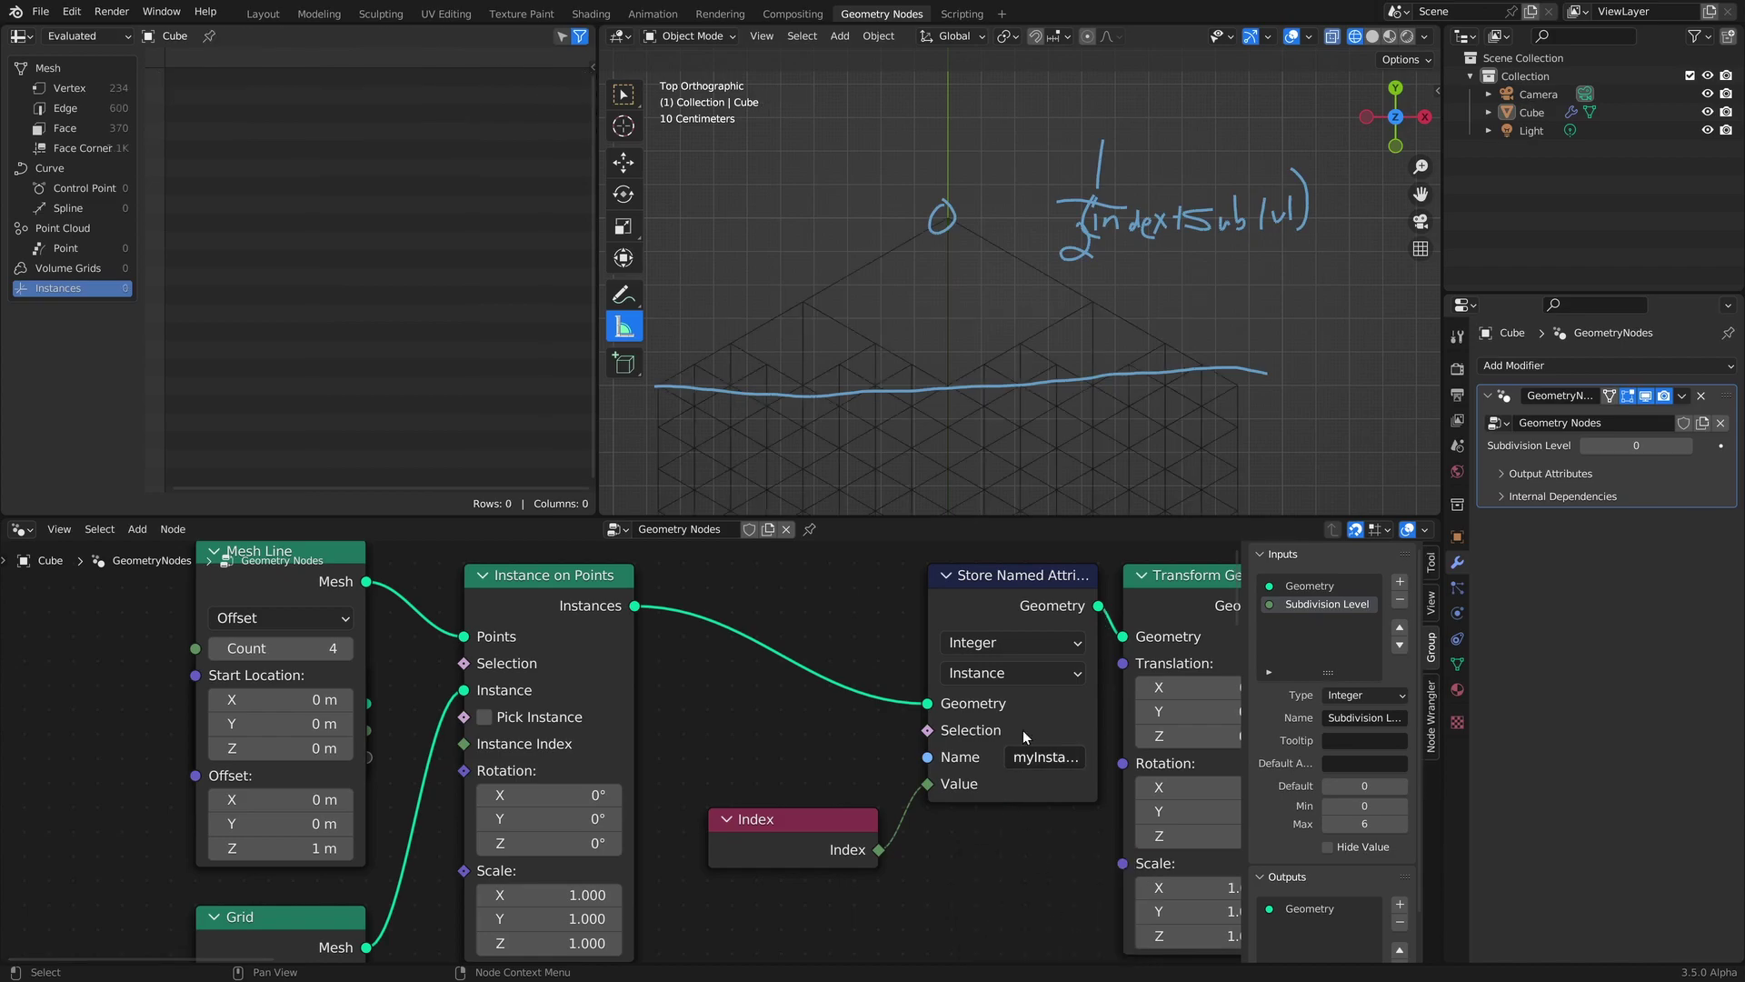
Turn Auto-offset back on in the node editor.
scroll(1017, 760, "down", 6)
middle_click_drag(946, 740, 765, 706, "shift")
scroll(864, 742, "up", 3)
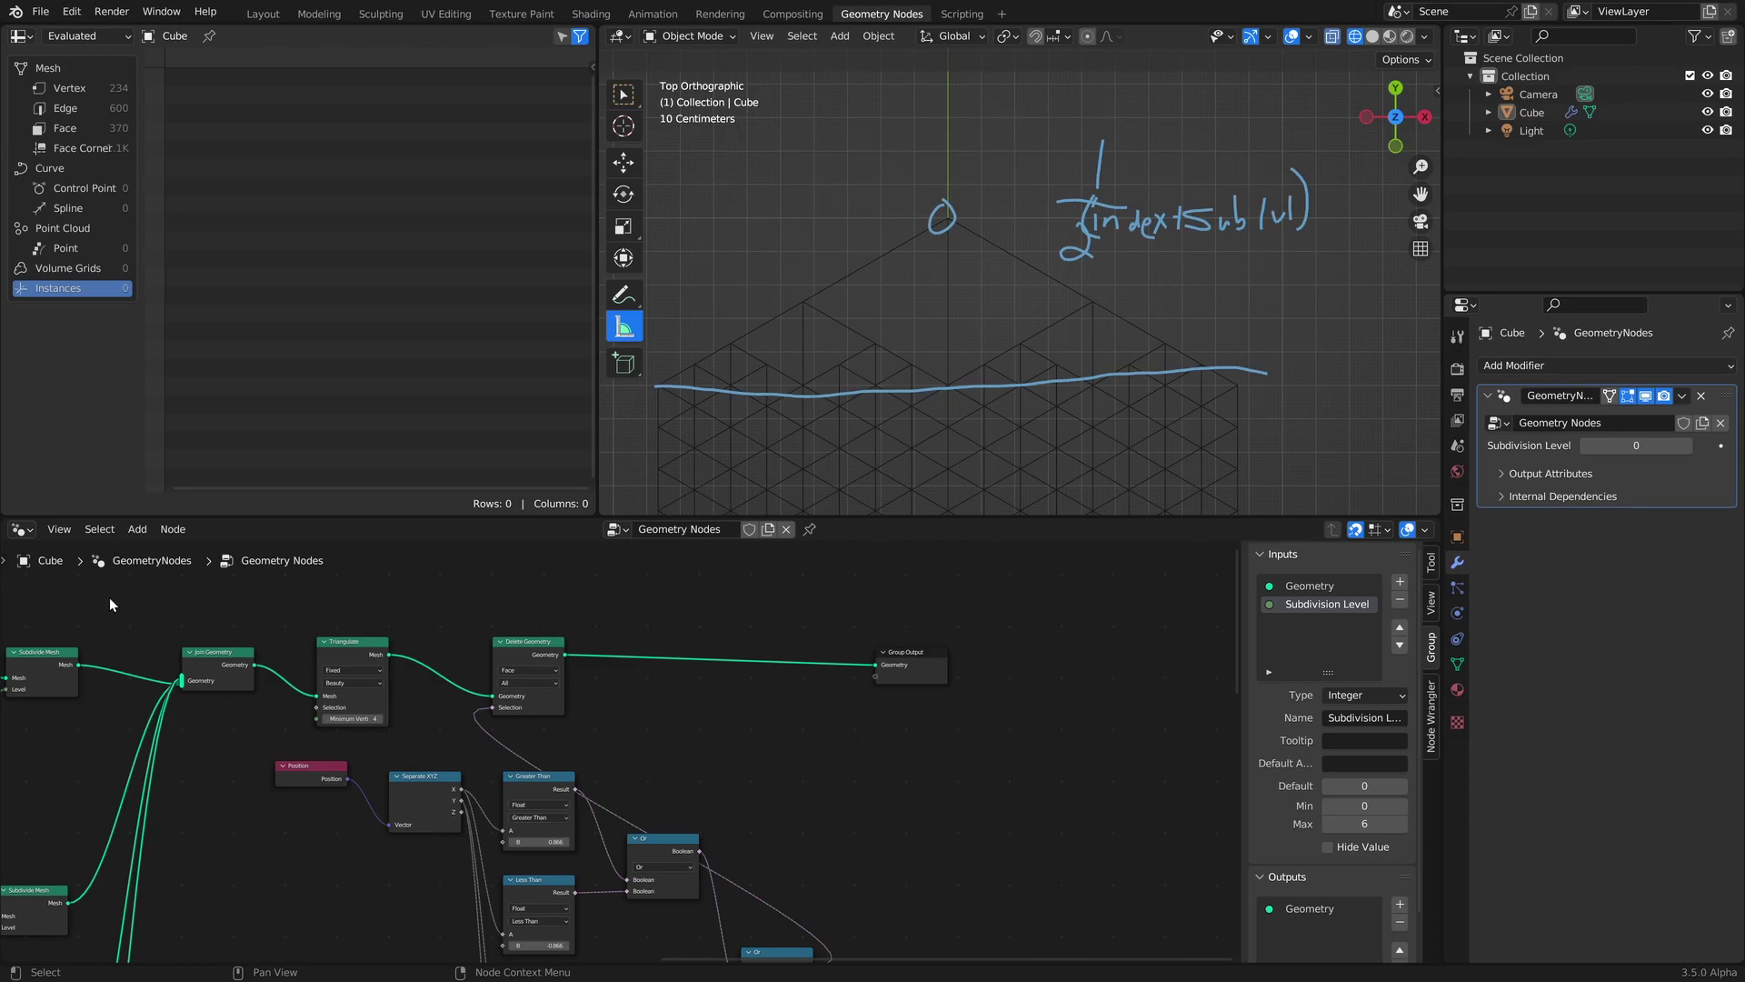
left_click(59, 529)
left_click(105, 598)
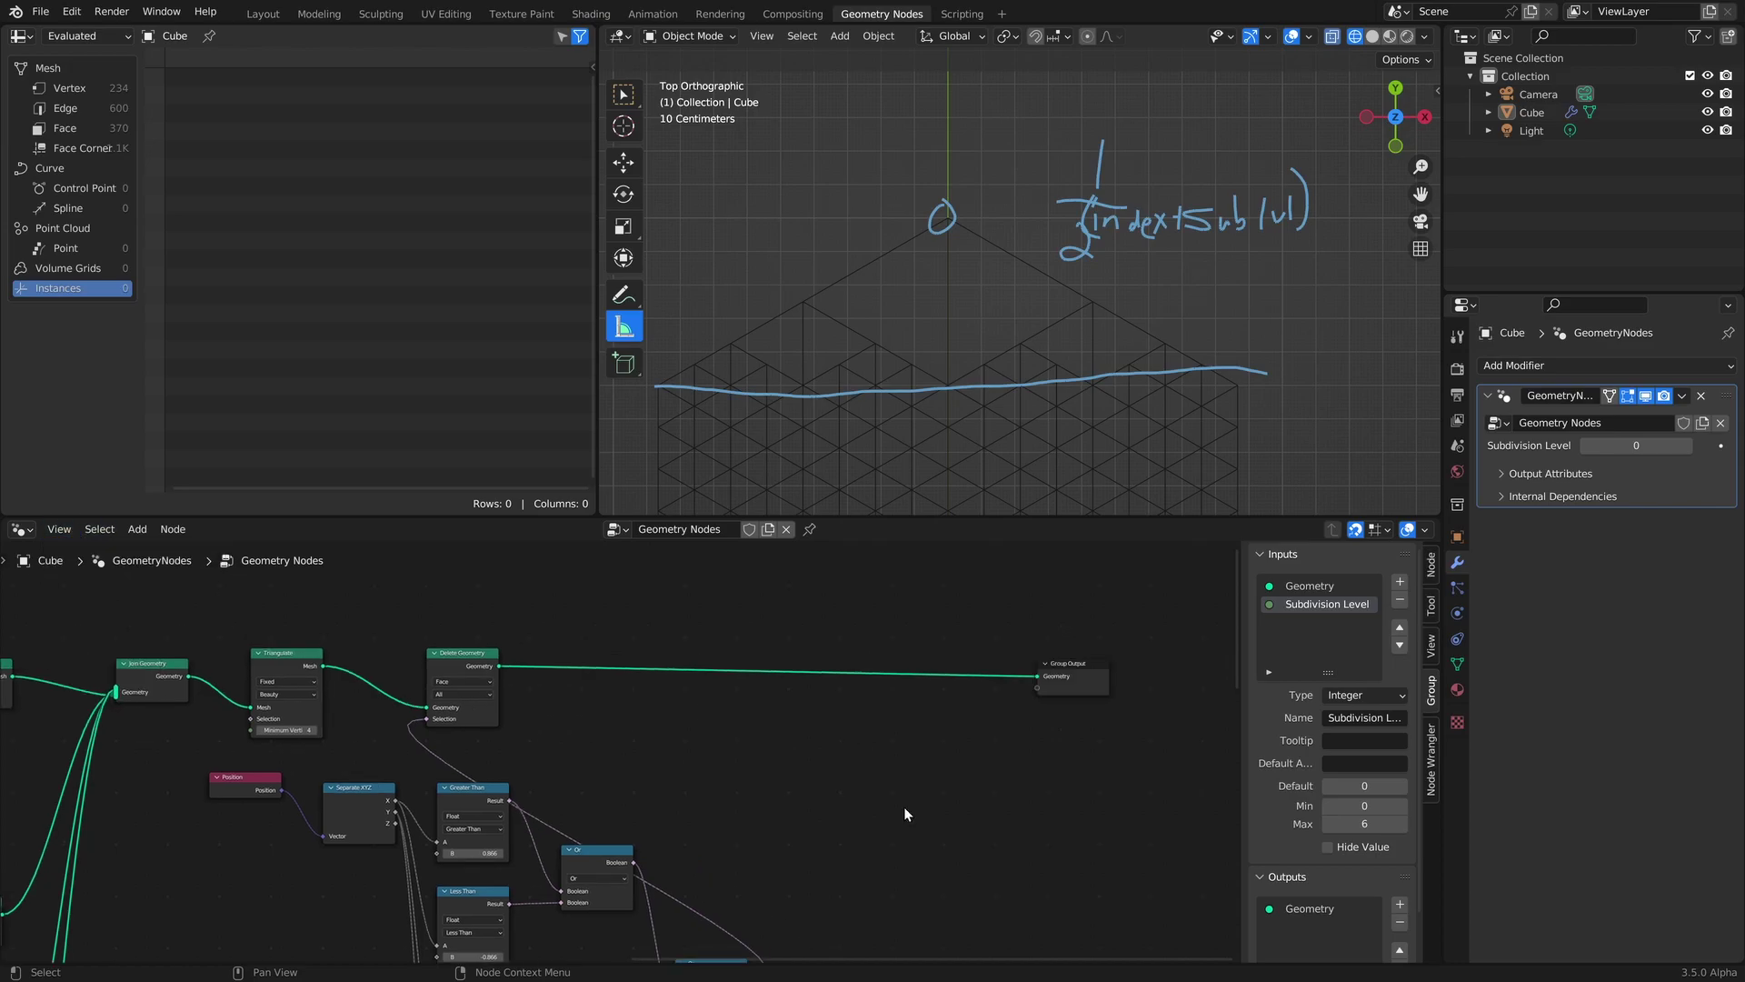
Add a Set Position node on the link between Delete Geometry and Group Output.
key("shift+a")
type("SPN")
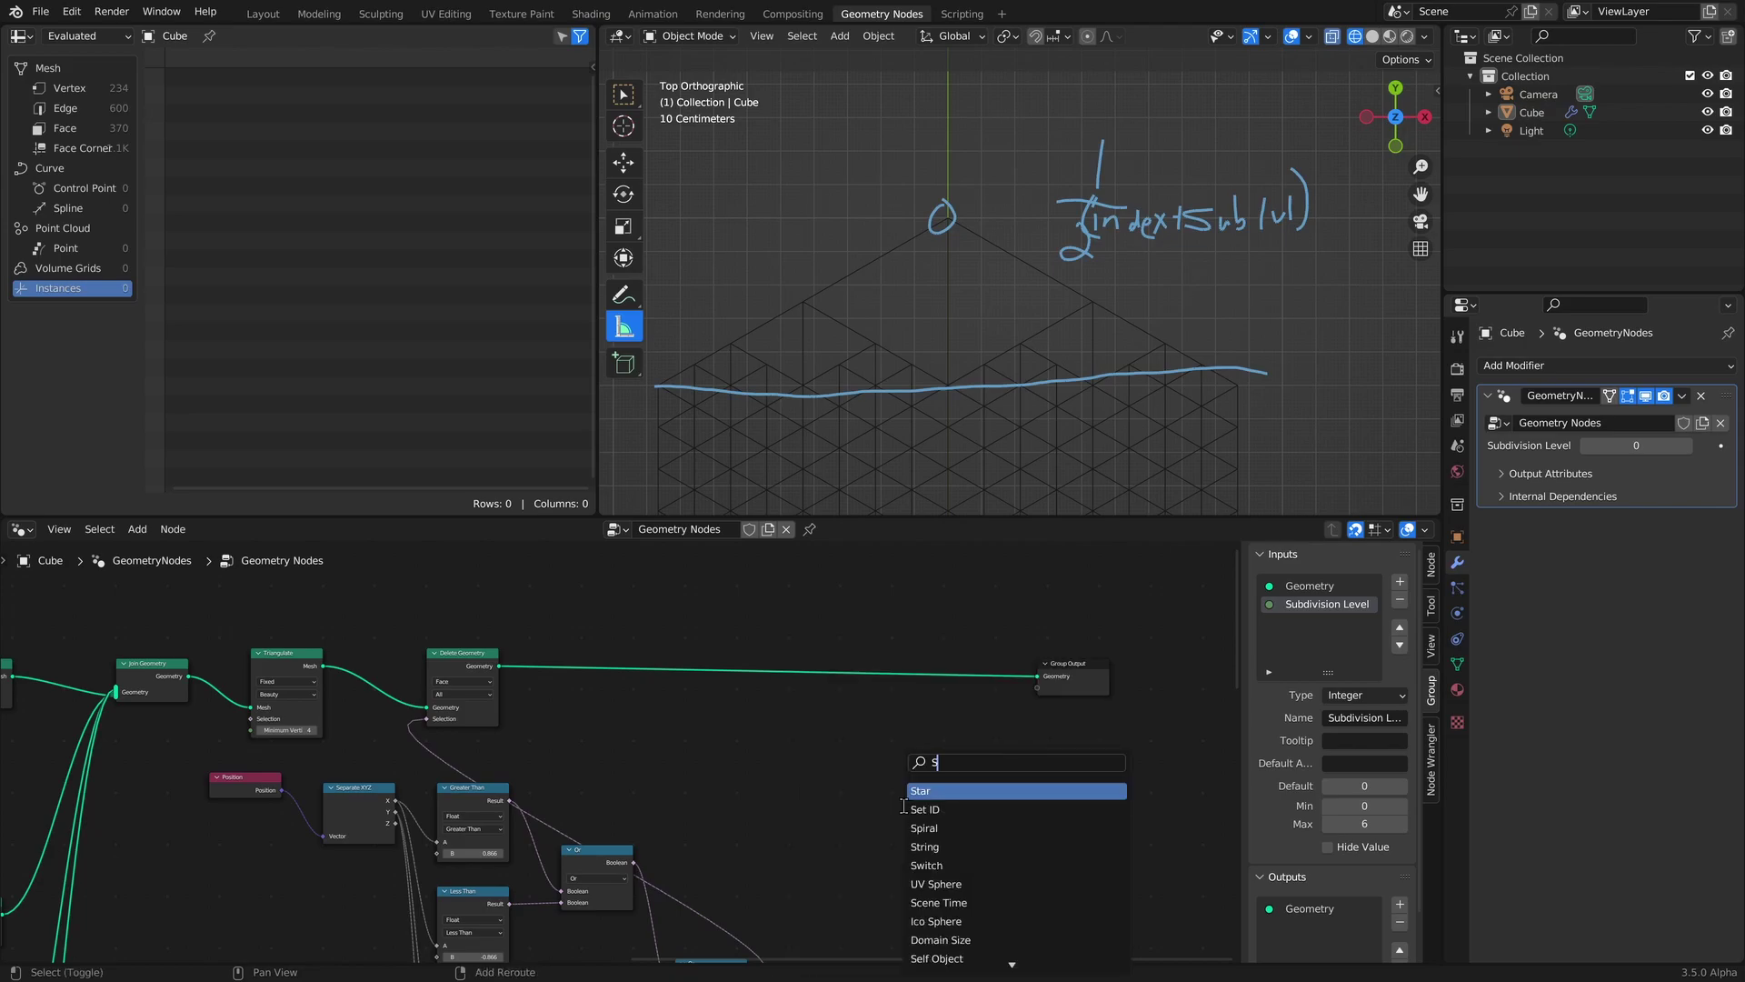
key("BackSpace")
key("BackSpace")
key("BackSpace")
type("set p")
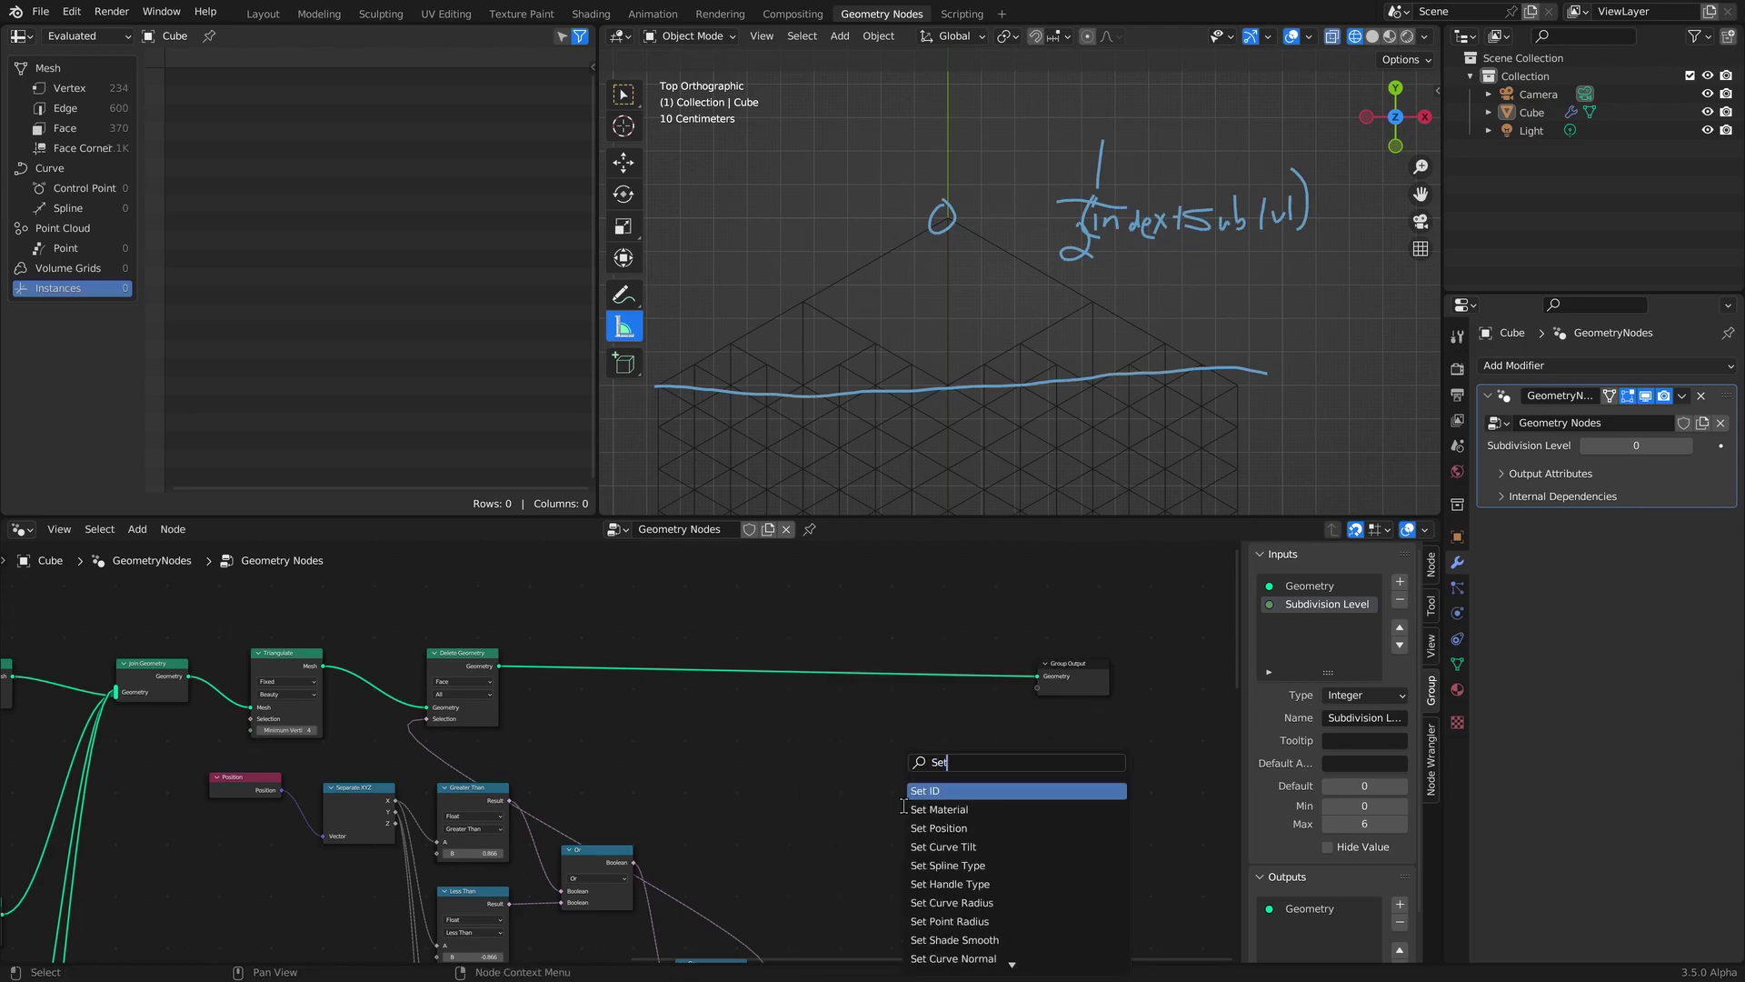
key("Return")
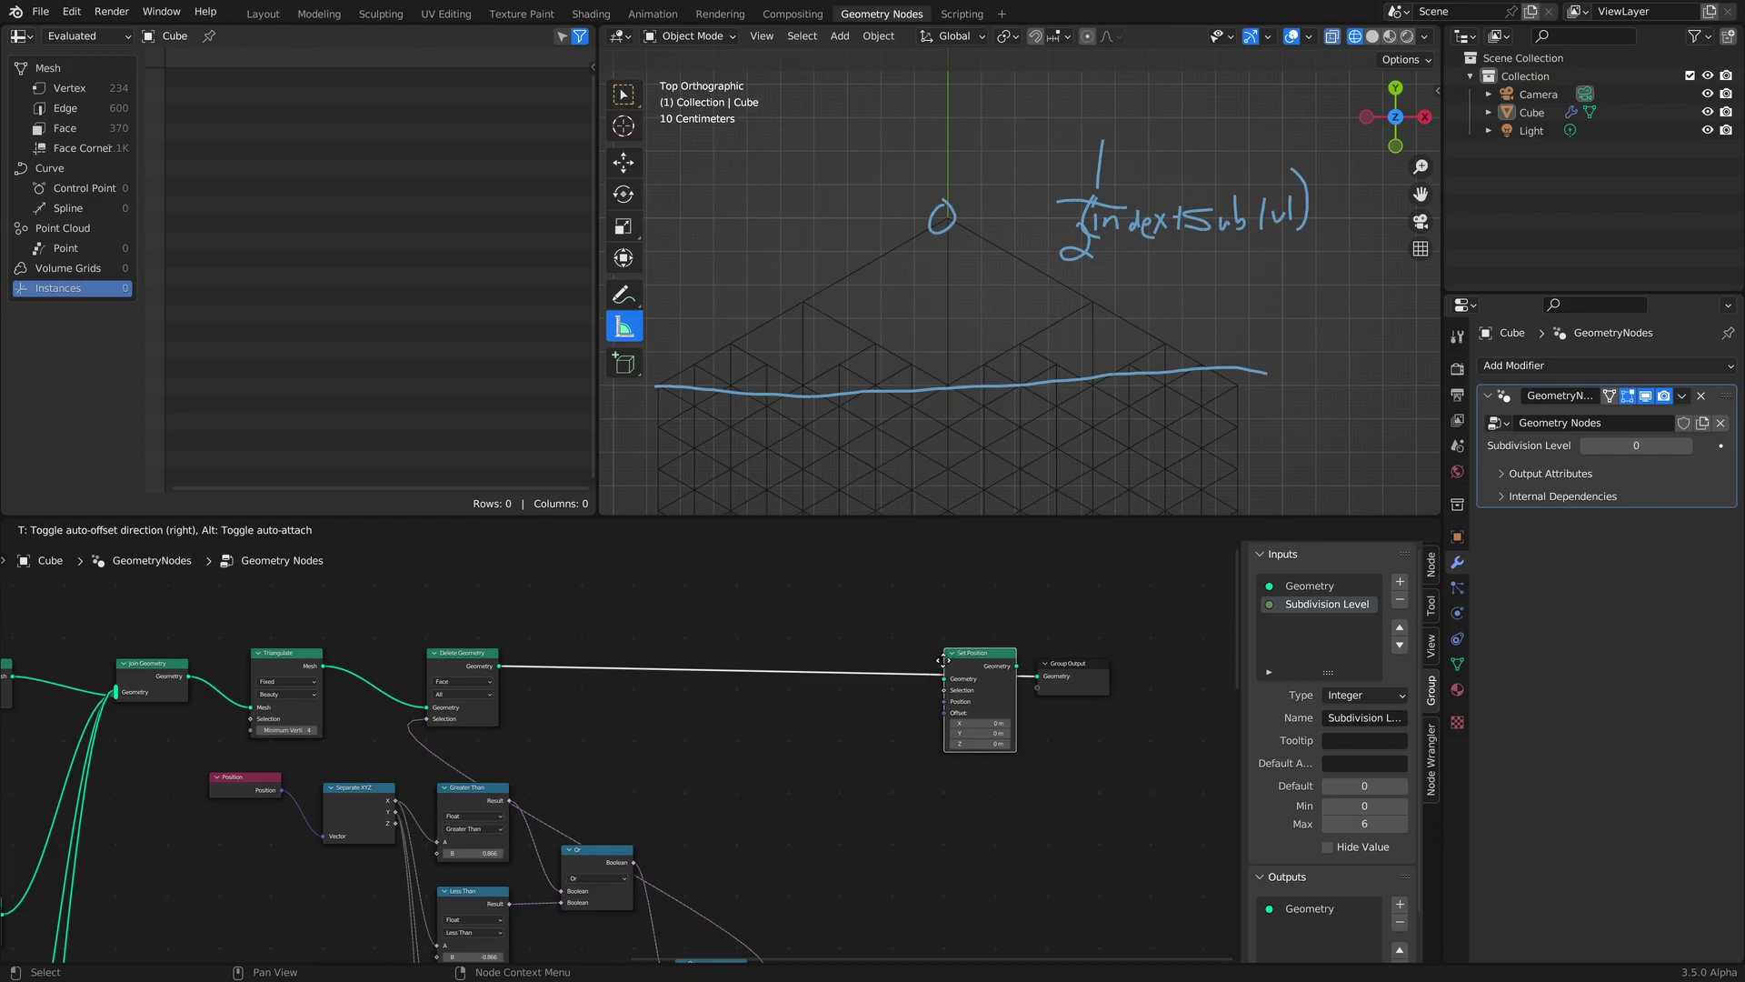
left_click(941, 662)
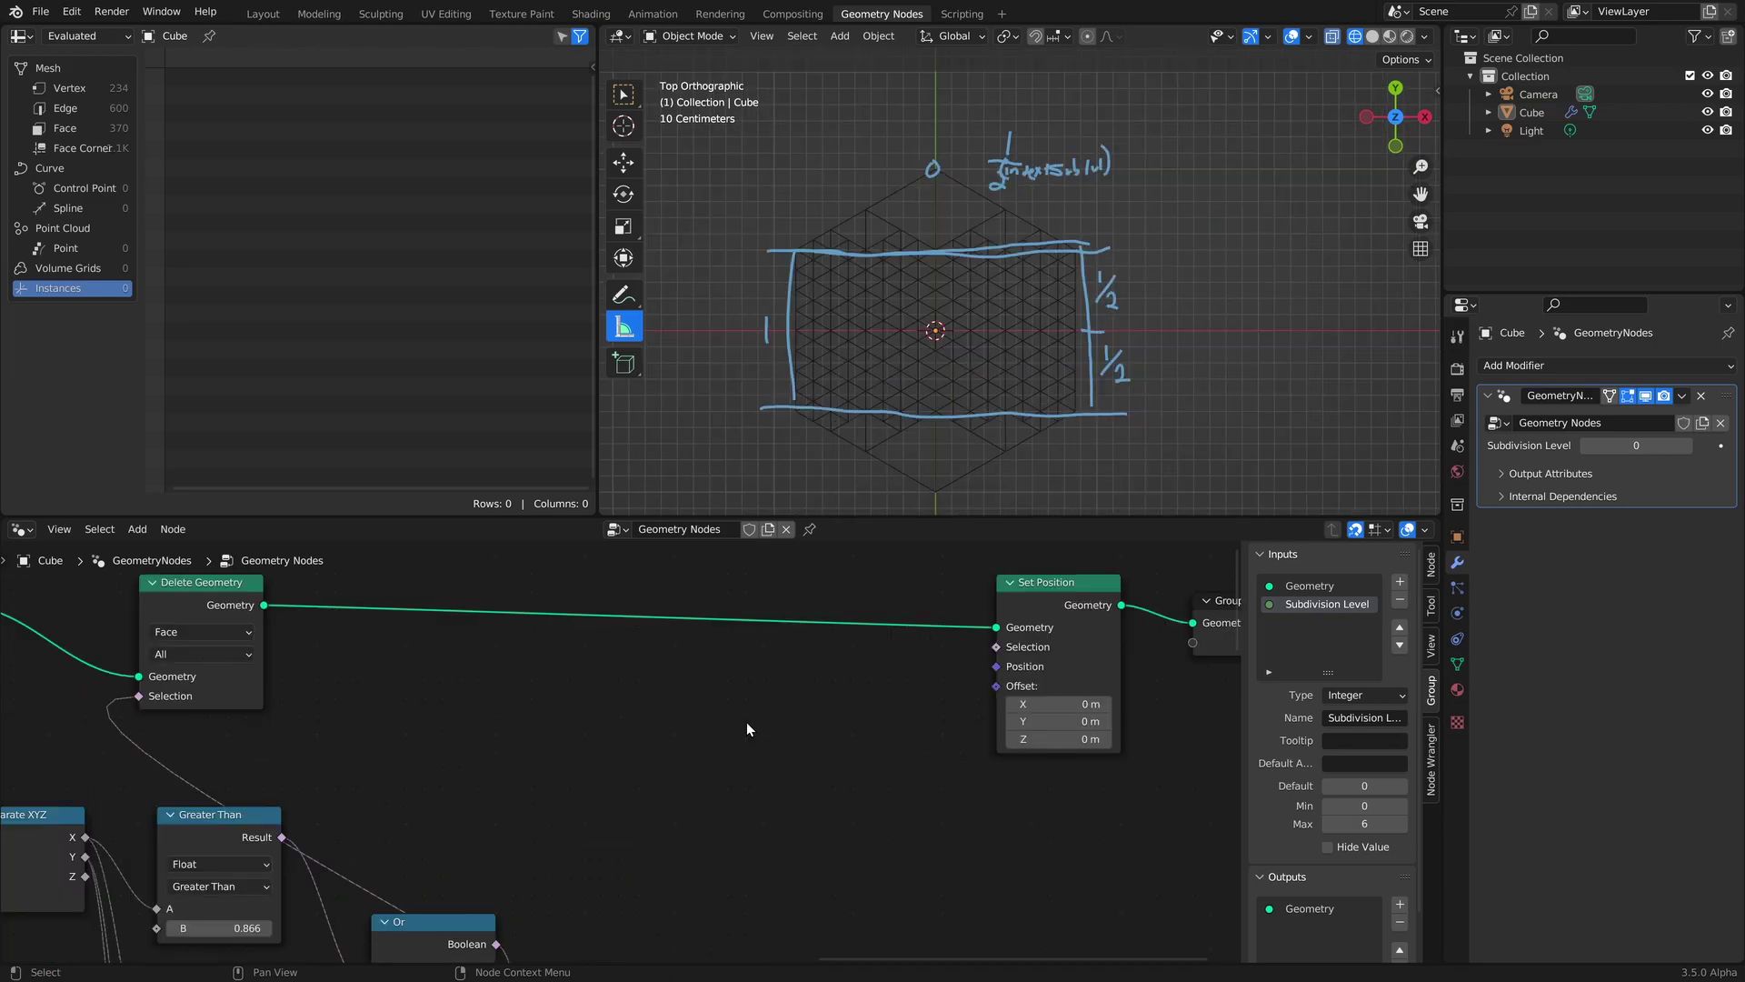
Add a Position node and a Separate XYZ node in the free space before Set Position.
key("shift+a")
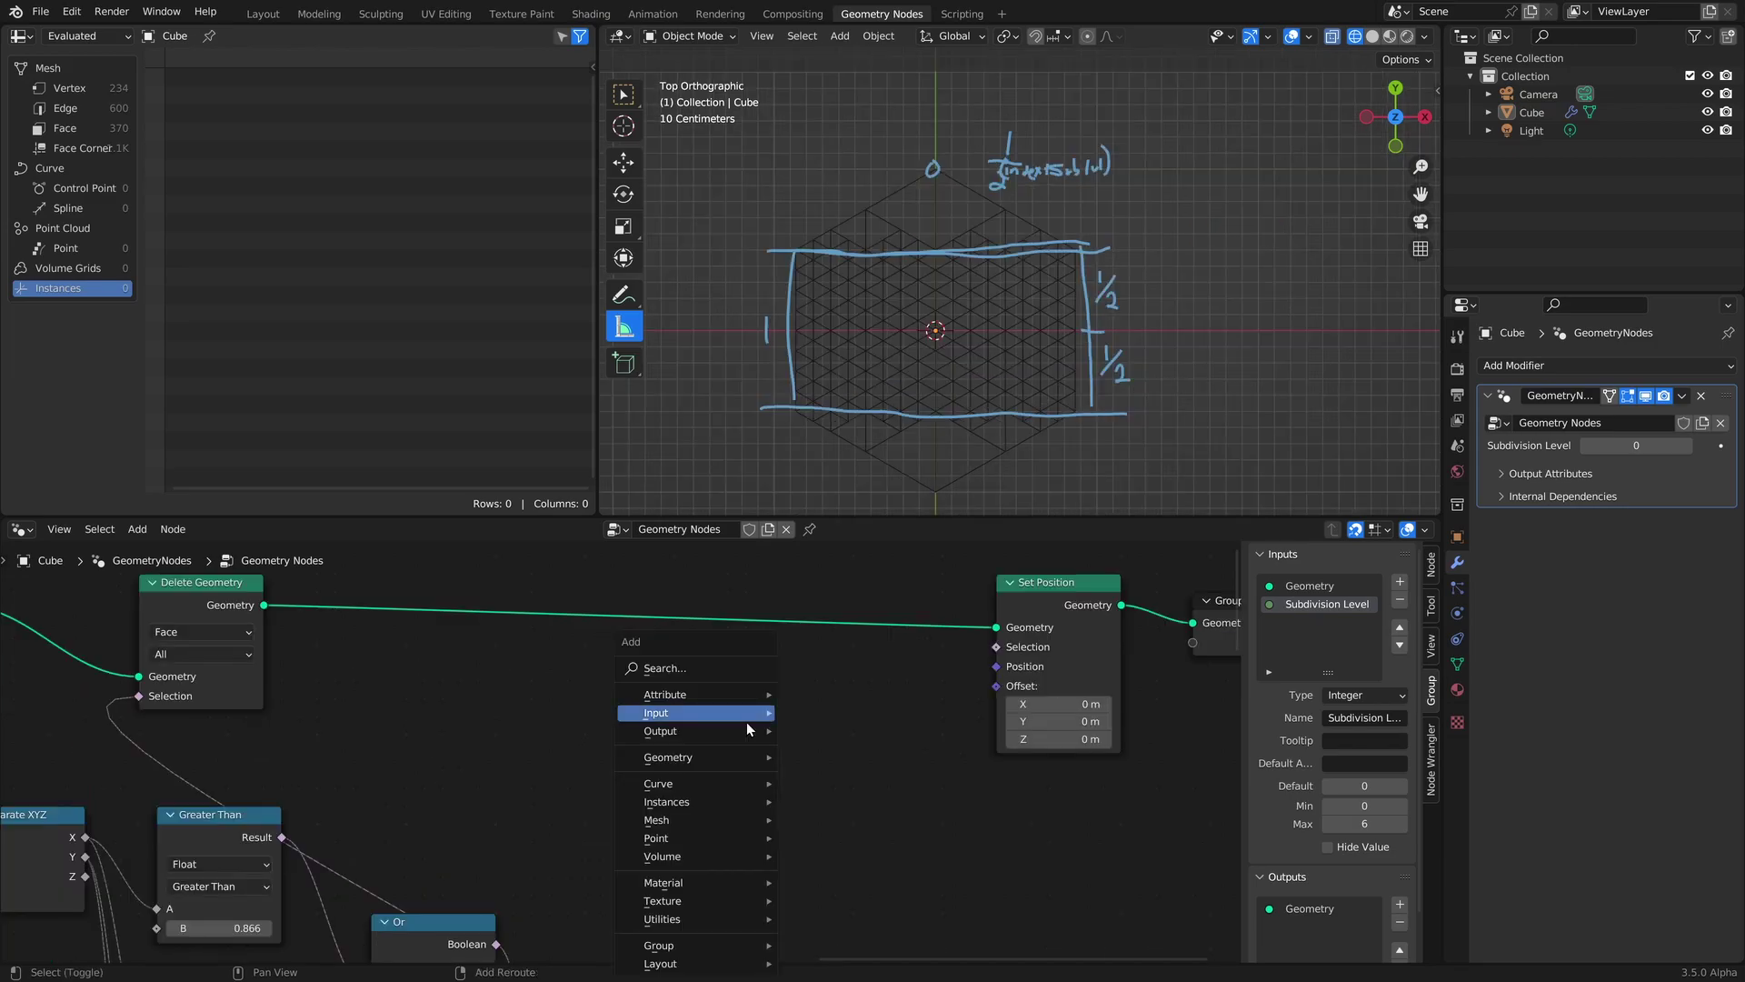
type("pos")
key("Return")
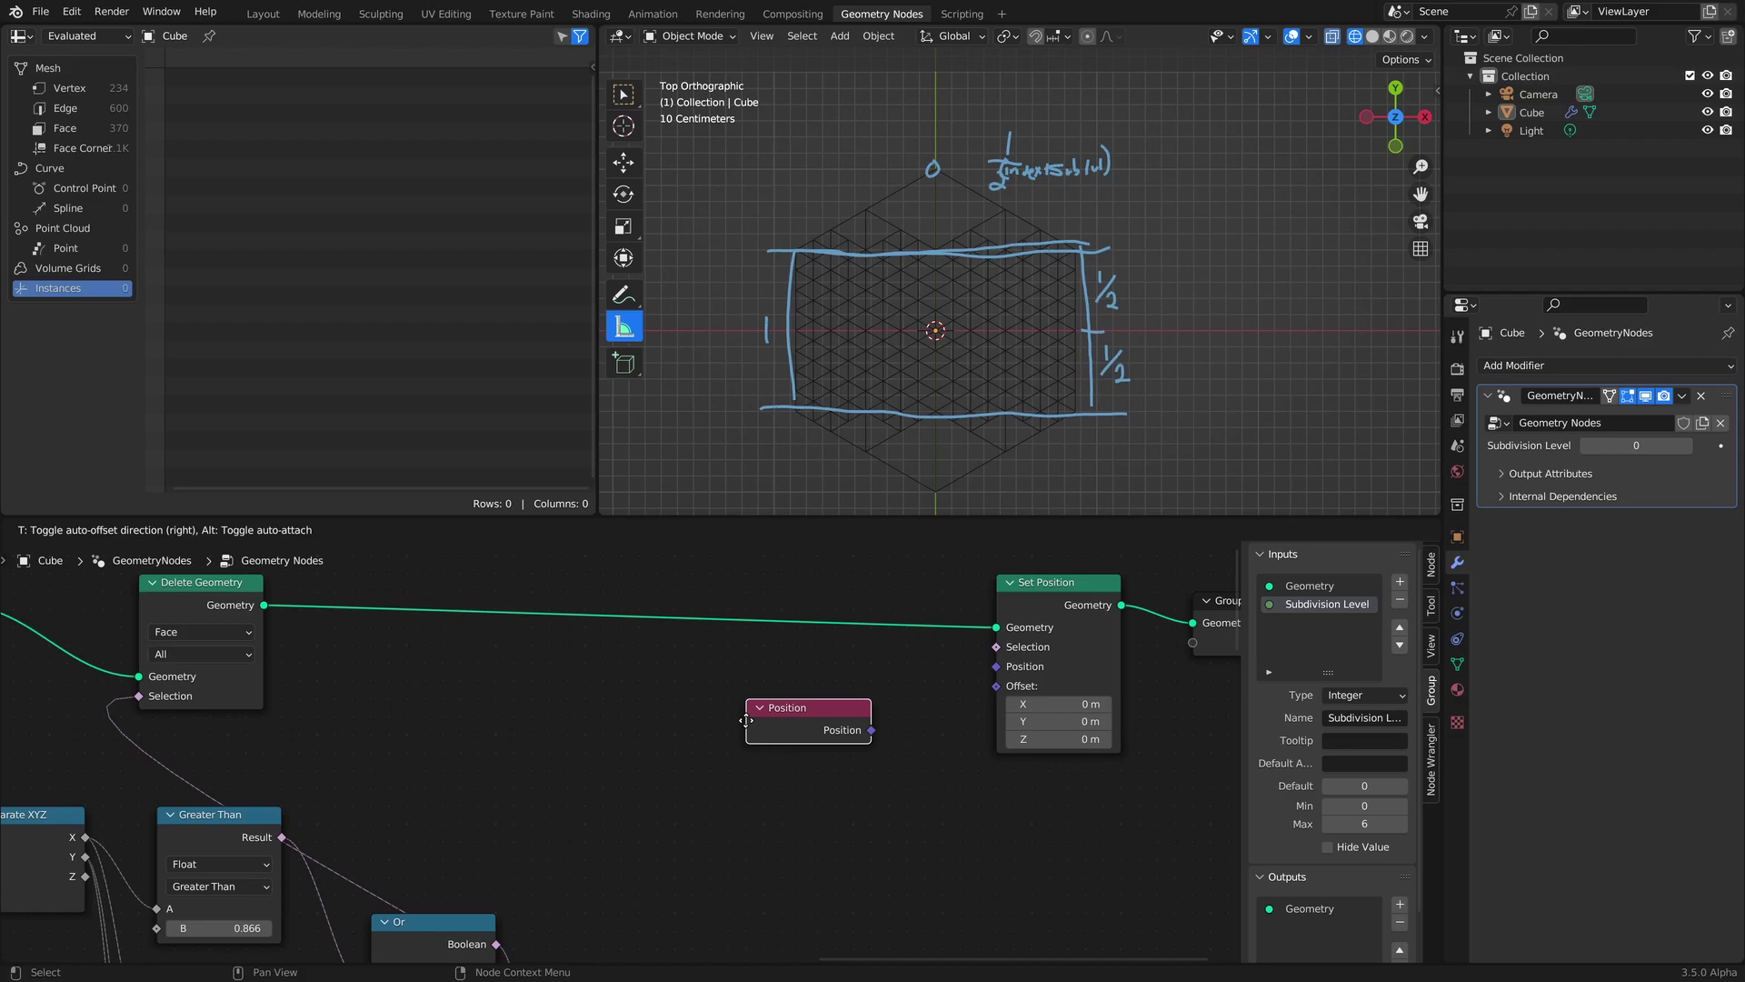
left_click(661, 717)
key("shift+a")
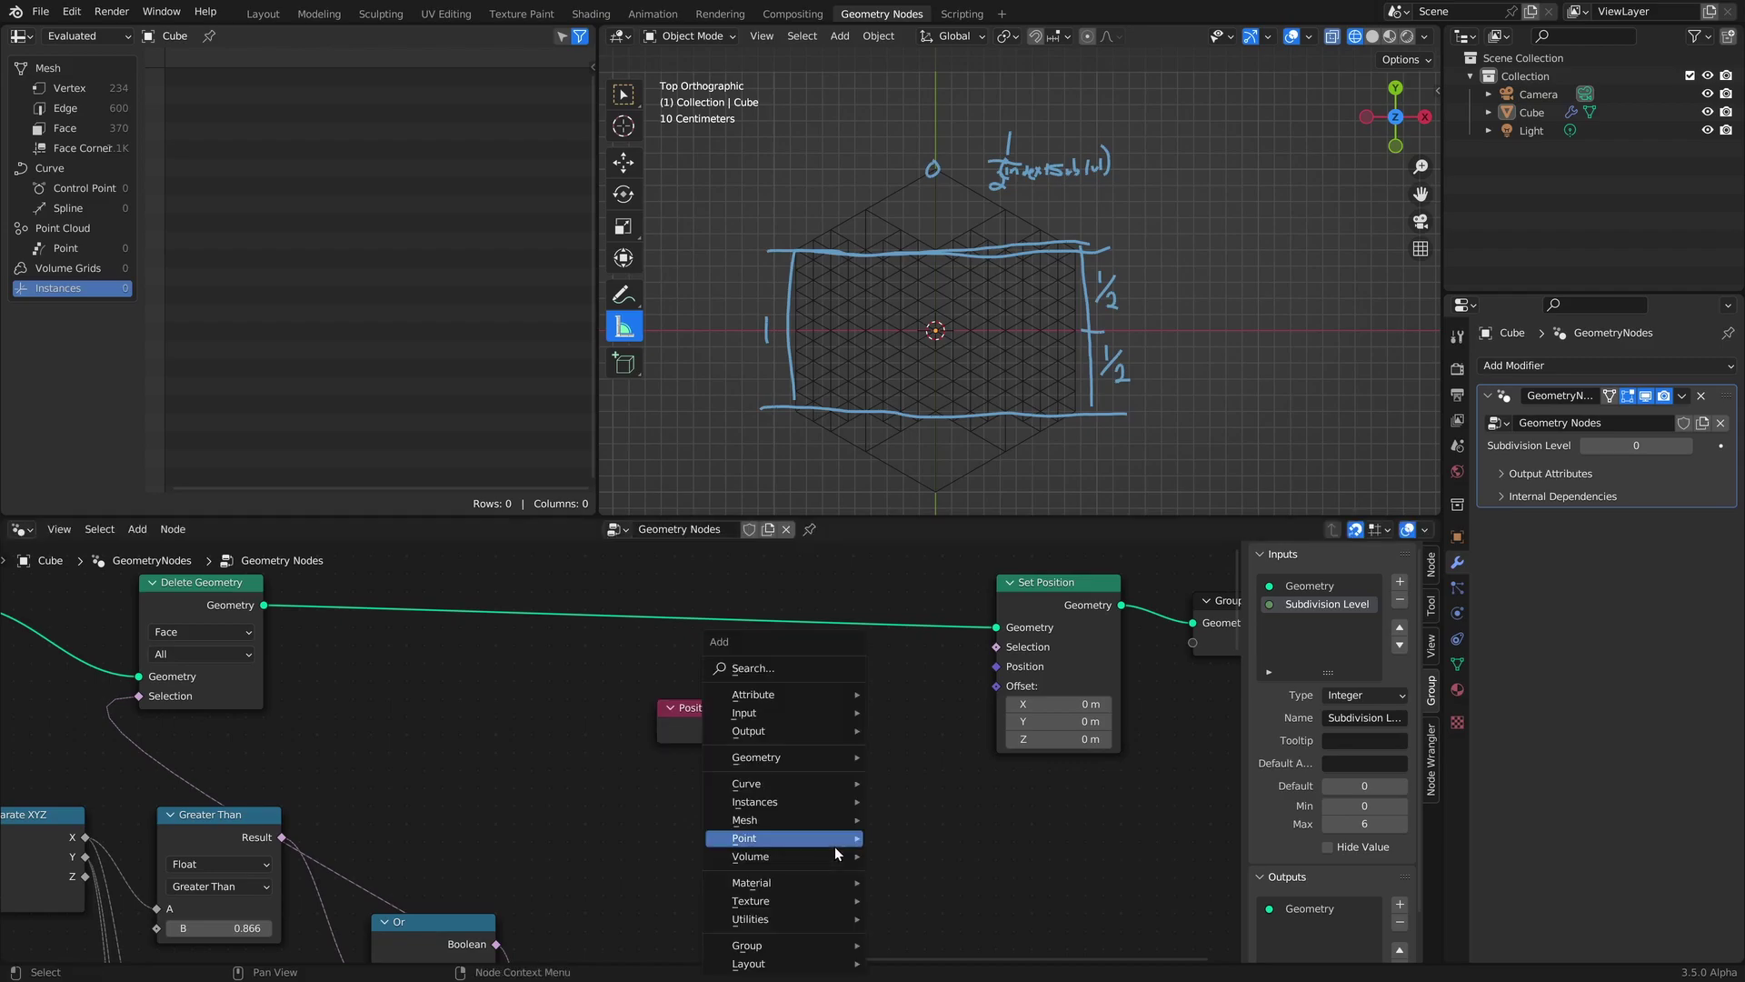
type("sep")
key("Return")
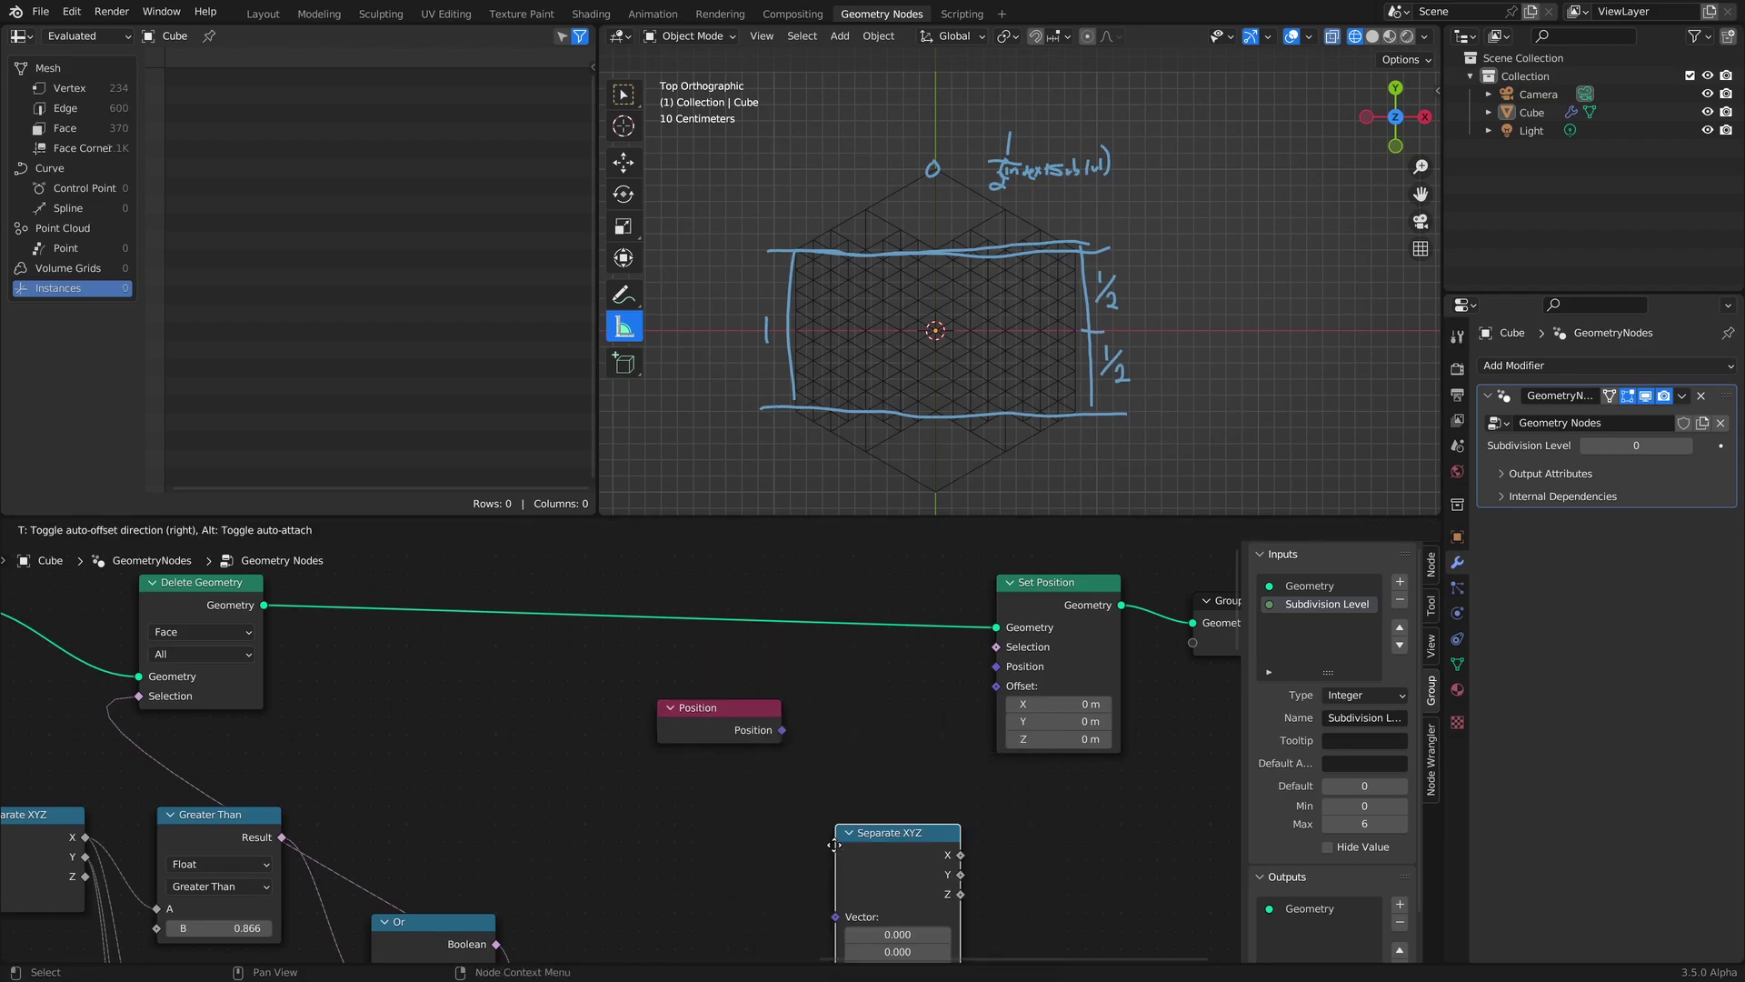
left_click(809, 795)
Add a Compare node beside the new Separate XYZ node, keeping it on Float and Greater Than.
middle_click_drag(1038, 917, 831, 727)
key("shift+a")
type("com")
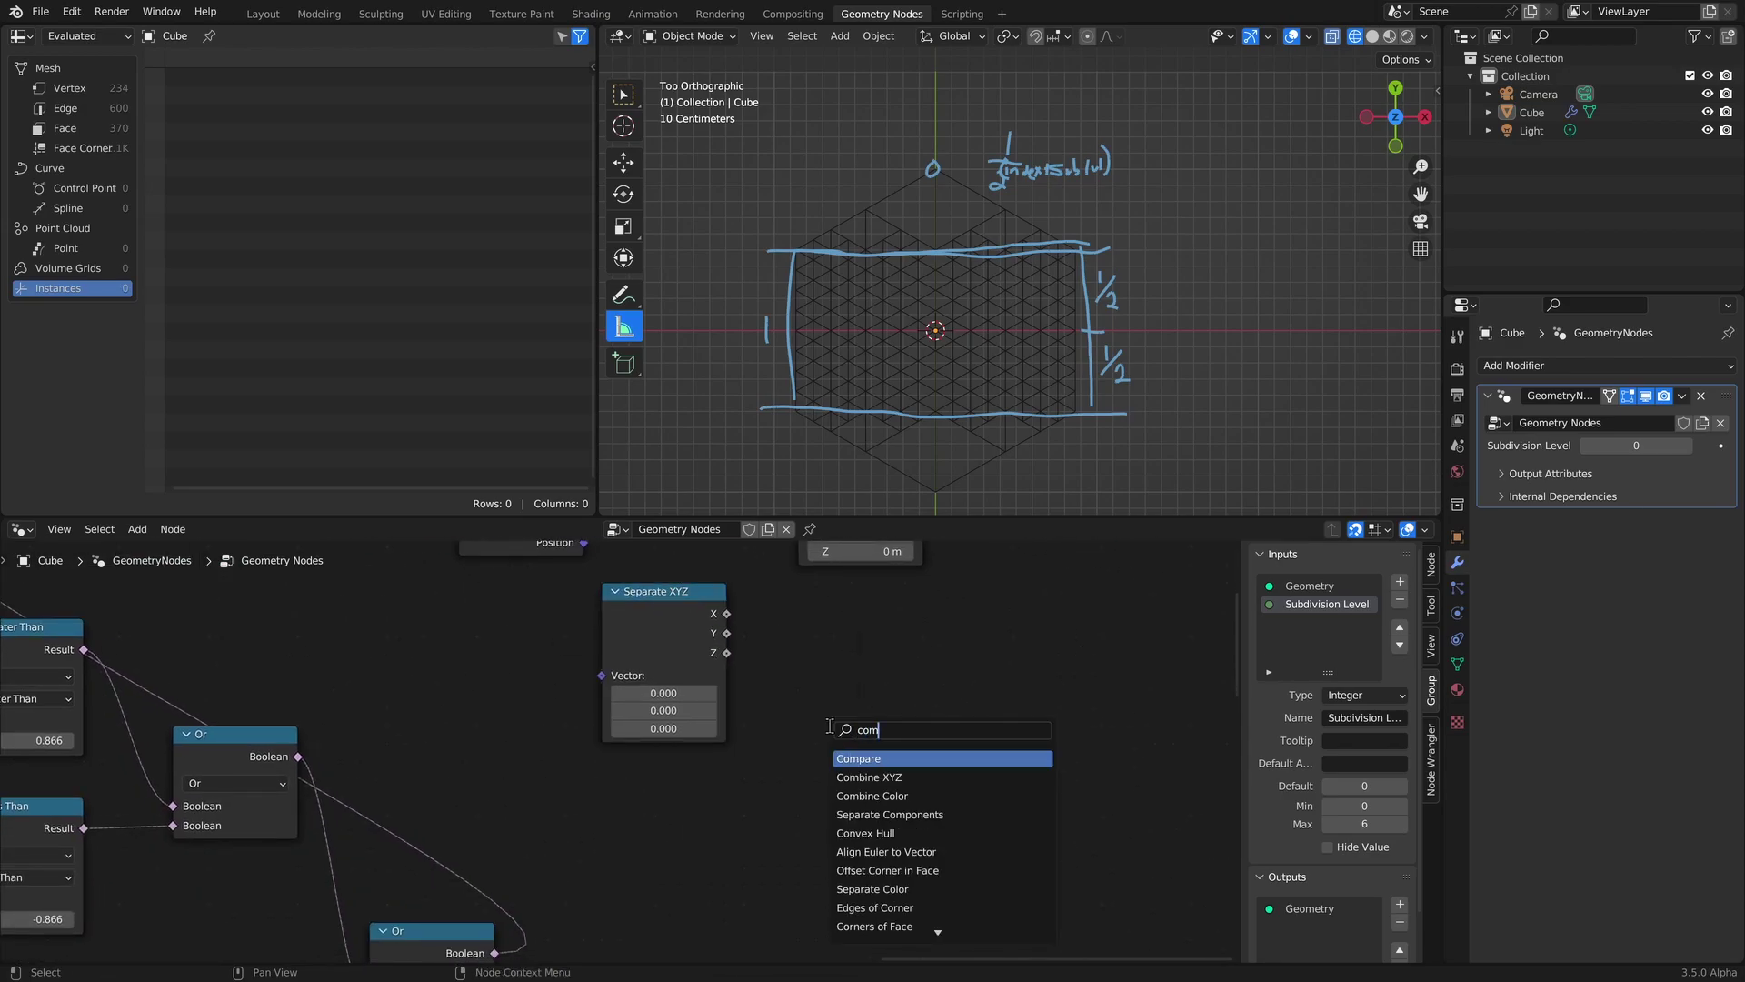
key("Return")
left_click(830, 723)
middle_click_drag(781, 573, 794, 686)
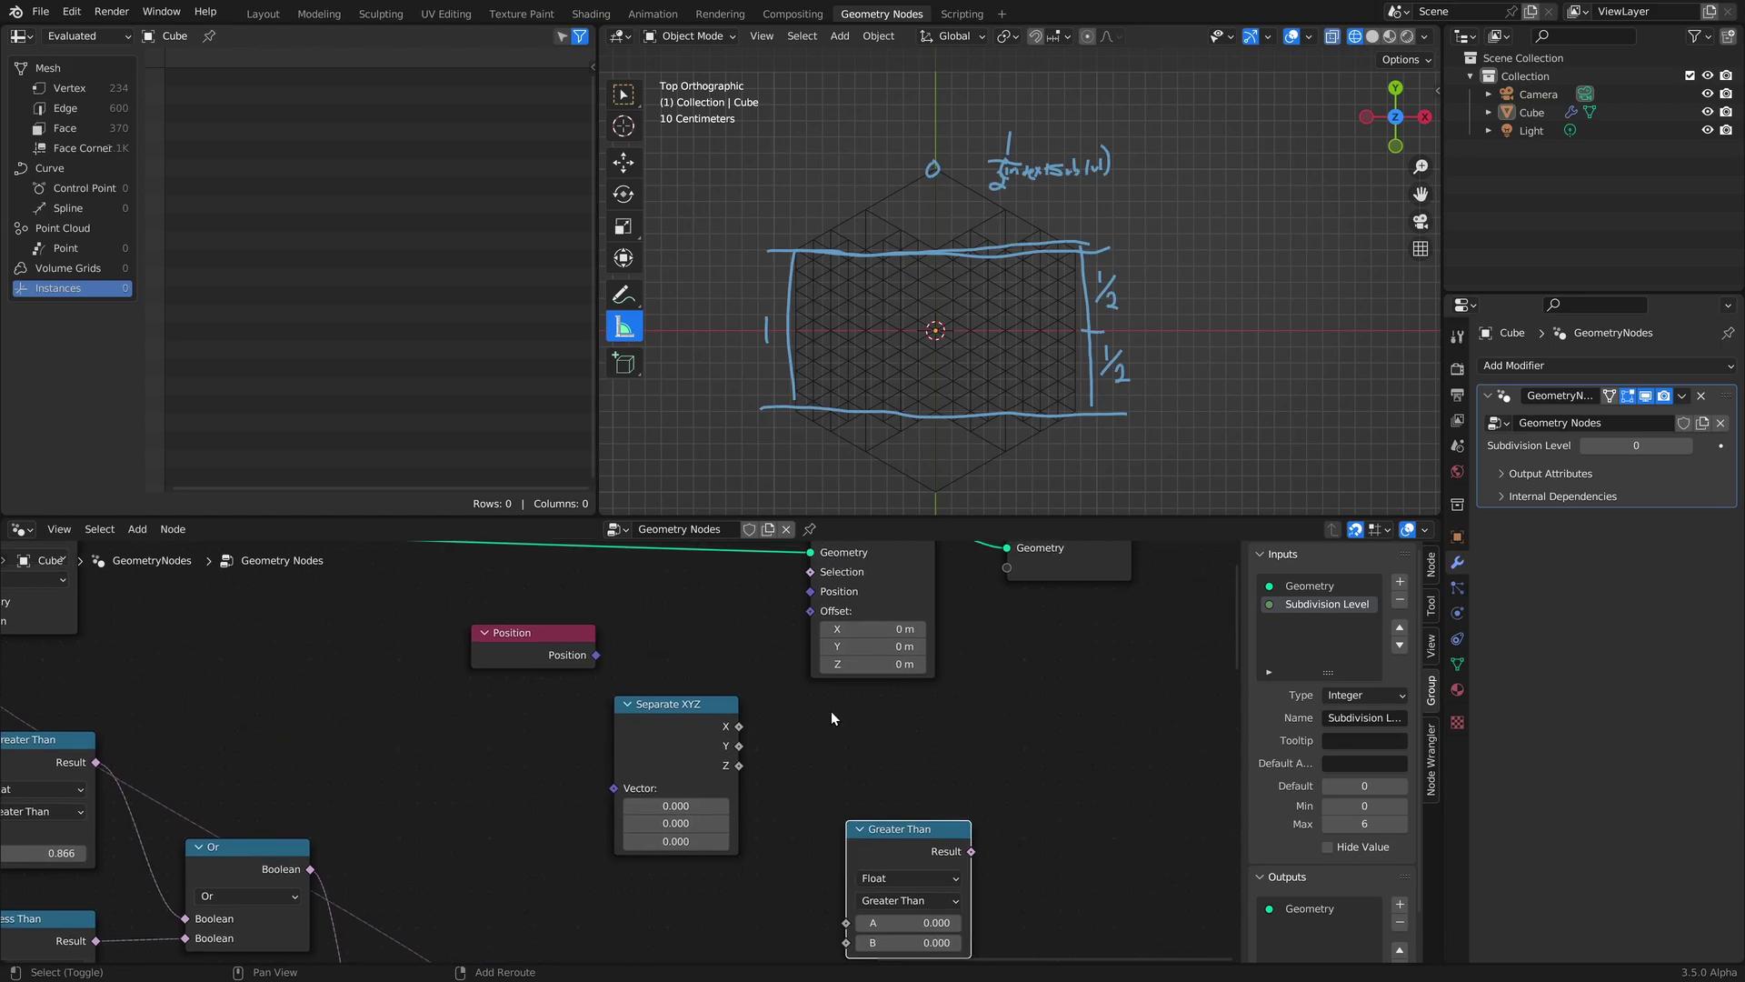
Connect Position to Separate XYZ, its Y output to A of Greater Than, and the Result to Set Position's Selection.
left_click_drag(596, 655, 615, 788)
left_click_drag(541, 657, 521, 727)
left_click_drag(685, 747, 846, 923)
left_click_drag(875, 860, 810, 646)
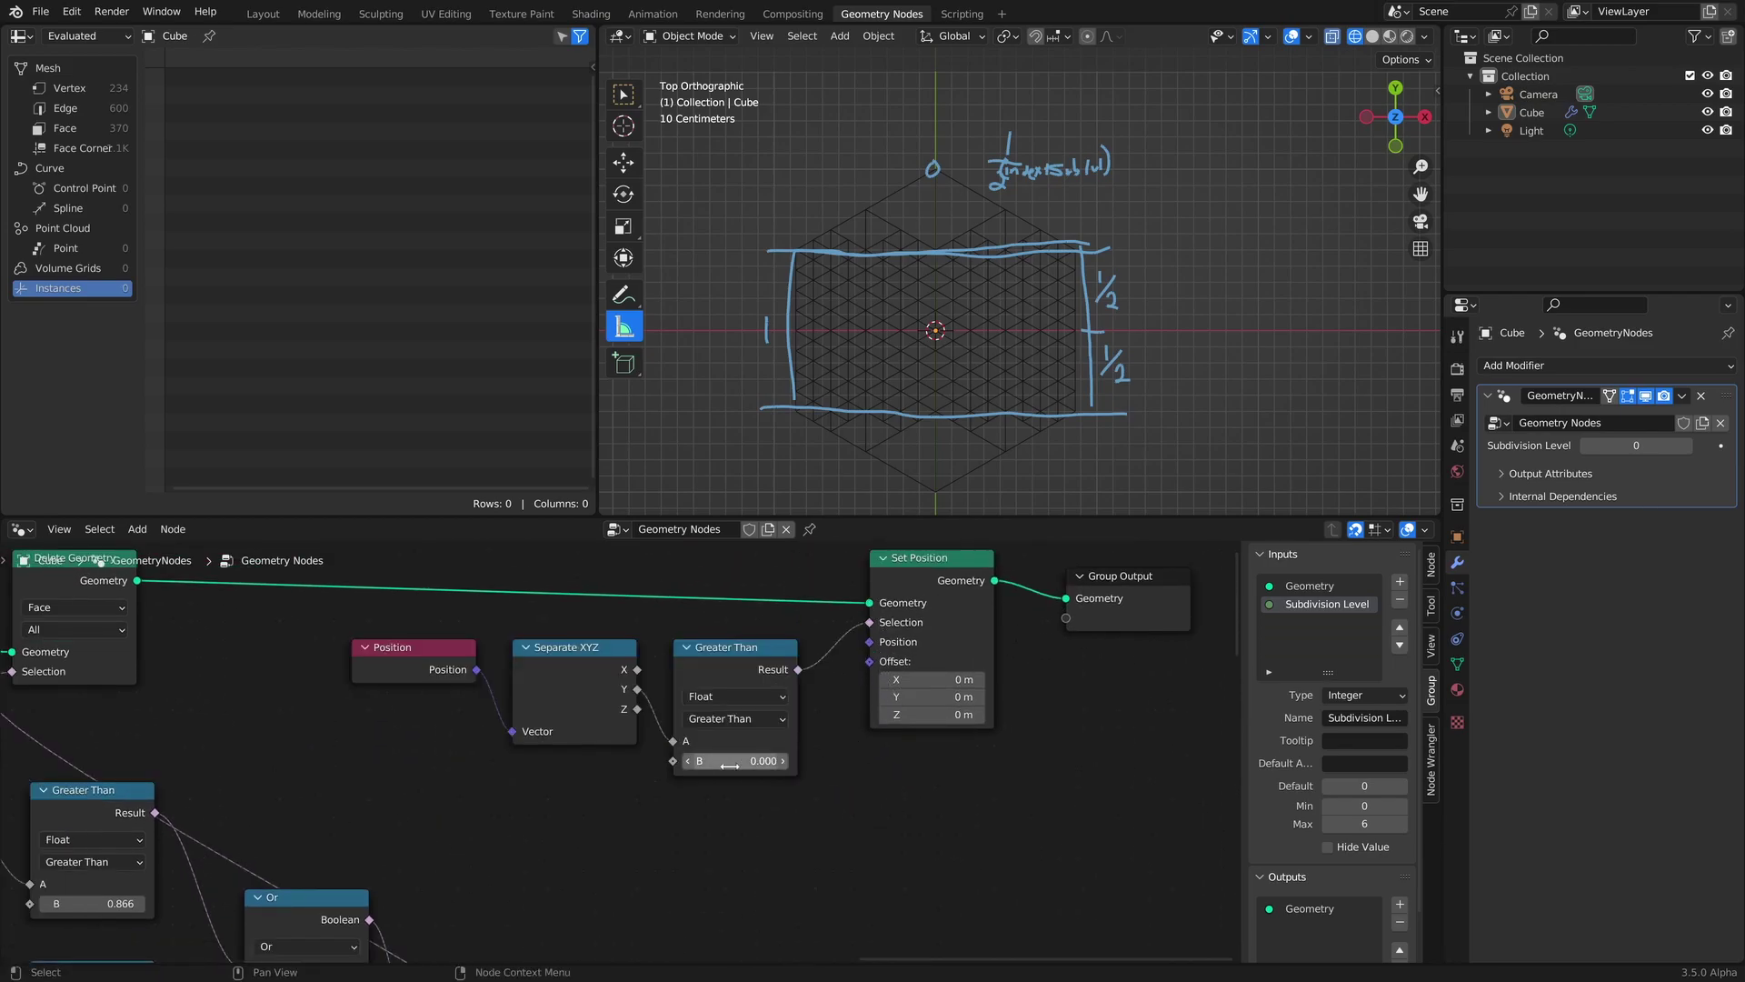
Set B of the new Greater Than node to 0.5 and Set Position's Y offset to -0.28 m.
left_click(735, 762)
type("0.5")
key("Return")
mouse_move(933, 697)
left_mouse_down()
mouse_move(985, 698)
mouse_move(912, 697)
mouse_move(934, 697)
left_mouse_up()
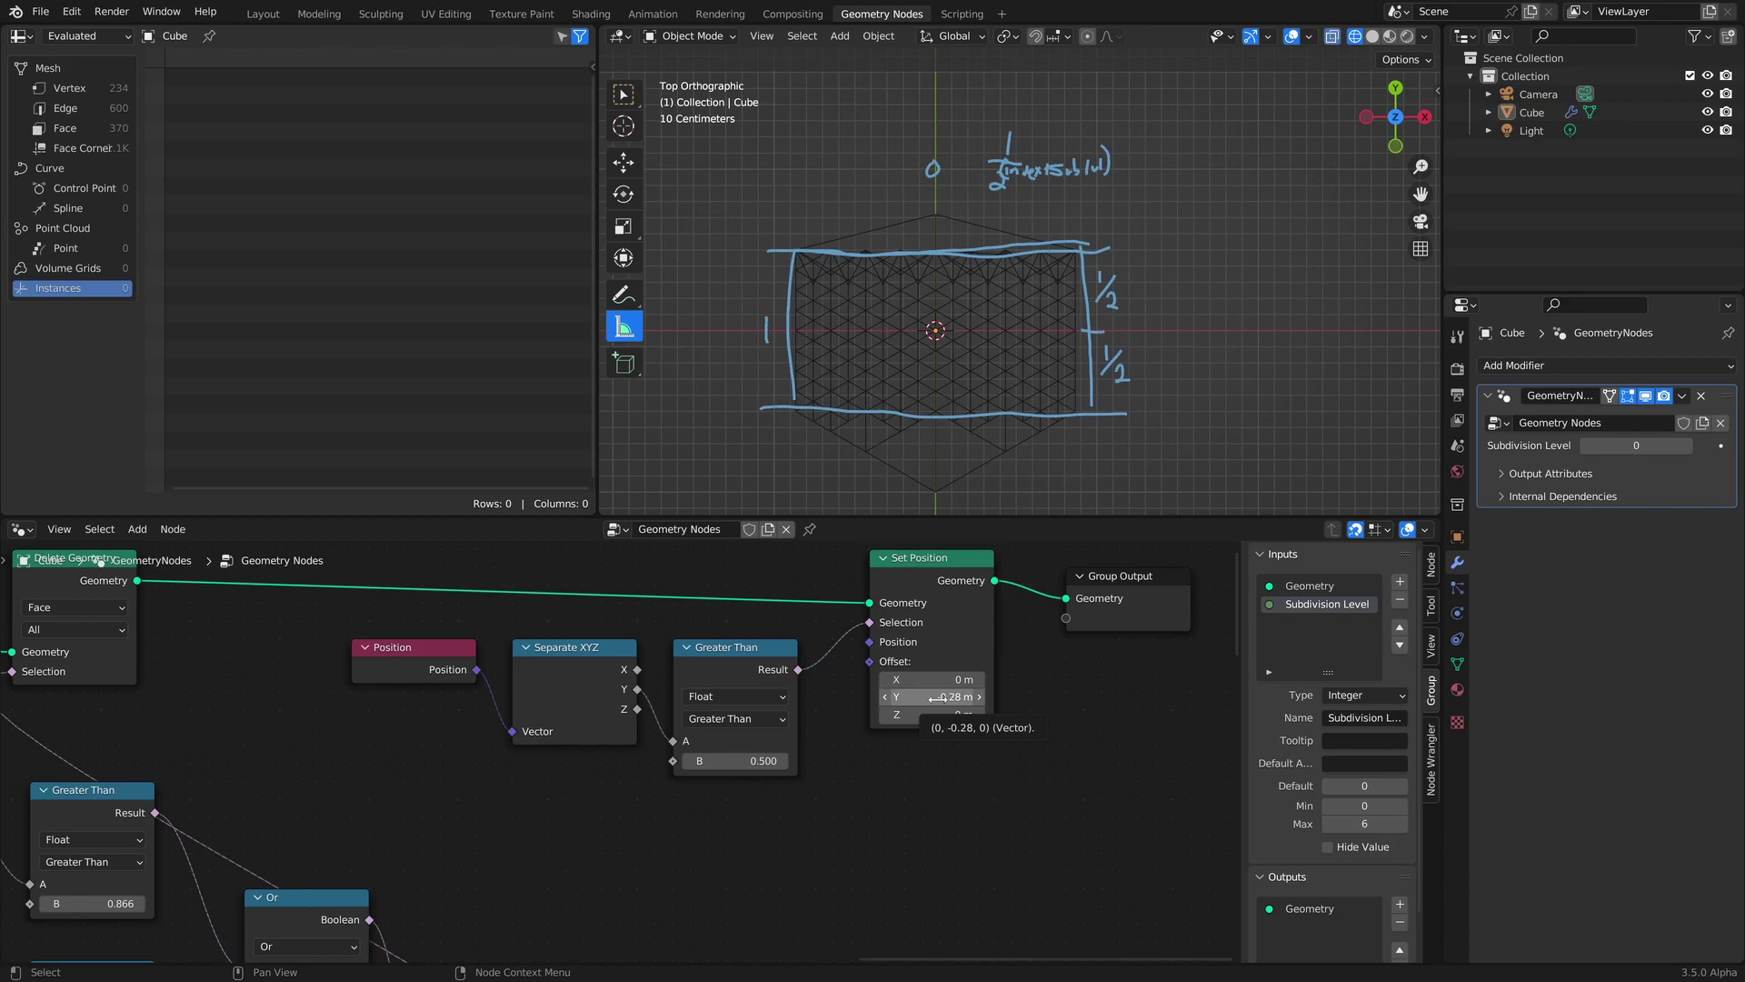
Add a Named Attribute node below the Set Position node.
middle_click_drag(1067, 794, 1027, 766)
key("shift+a")
left_click(1038, 783)
type("NAN")
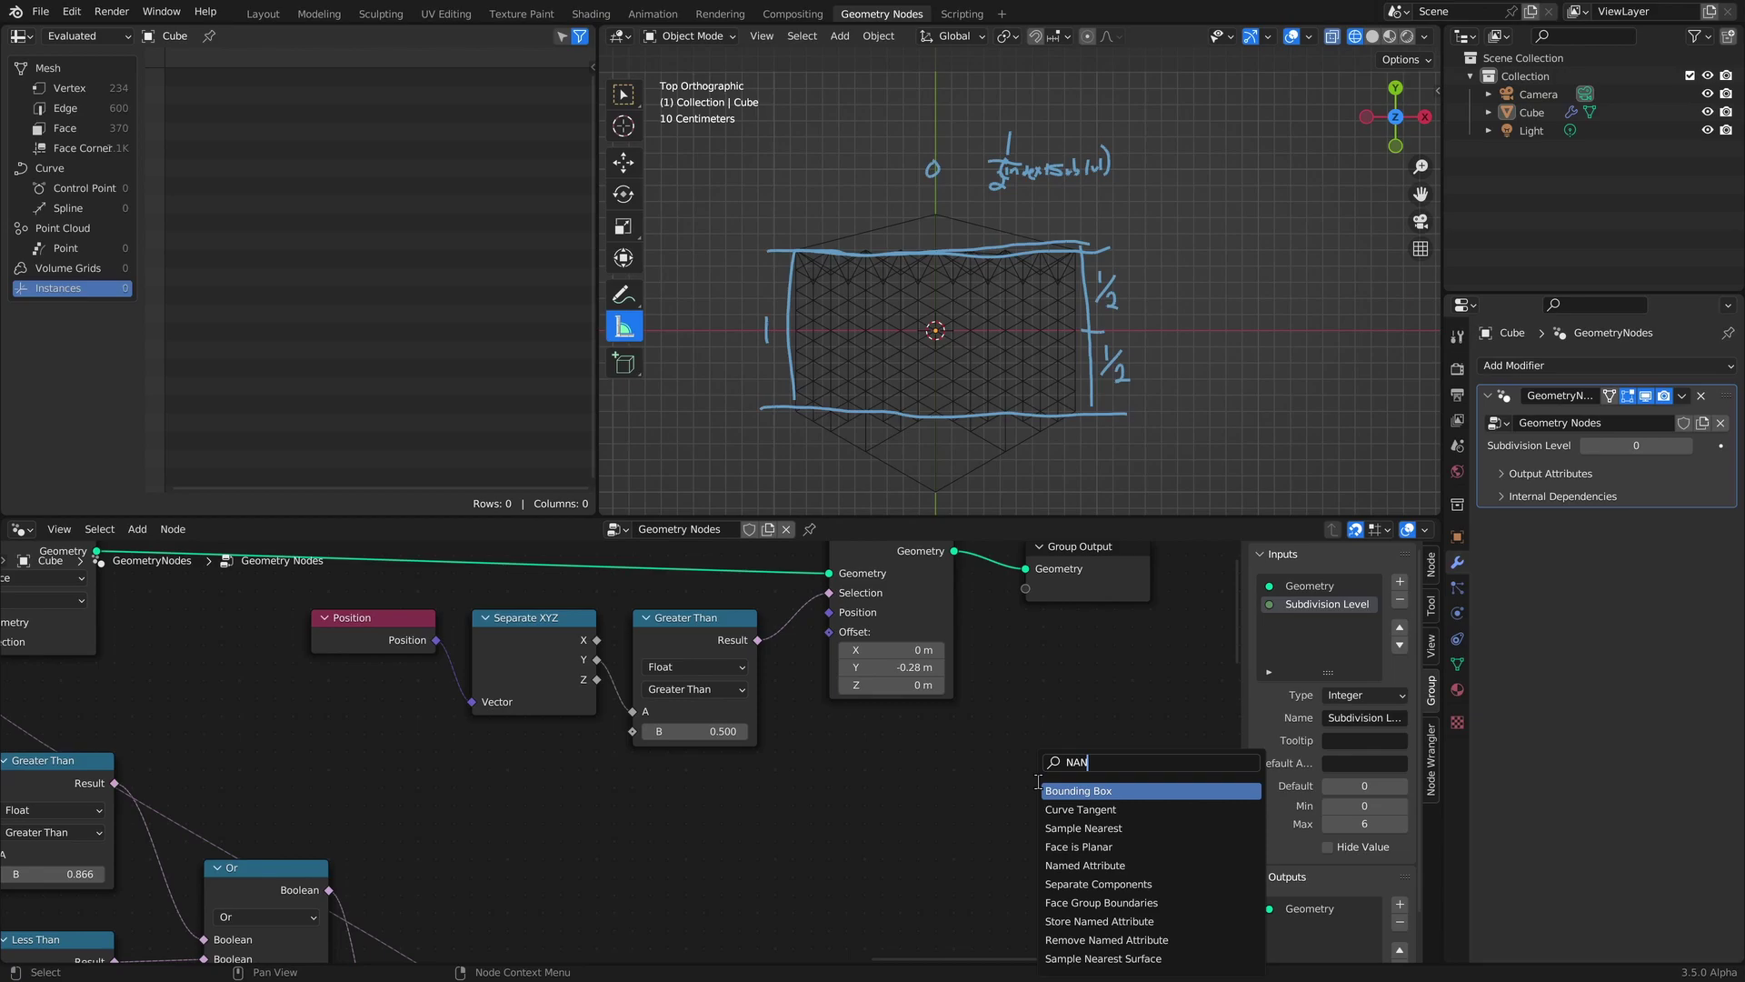
key("BackSpace")
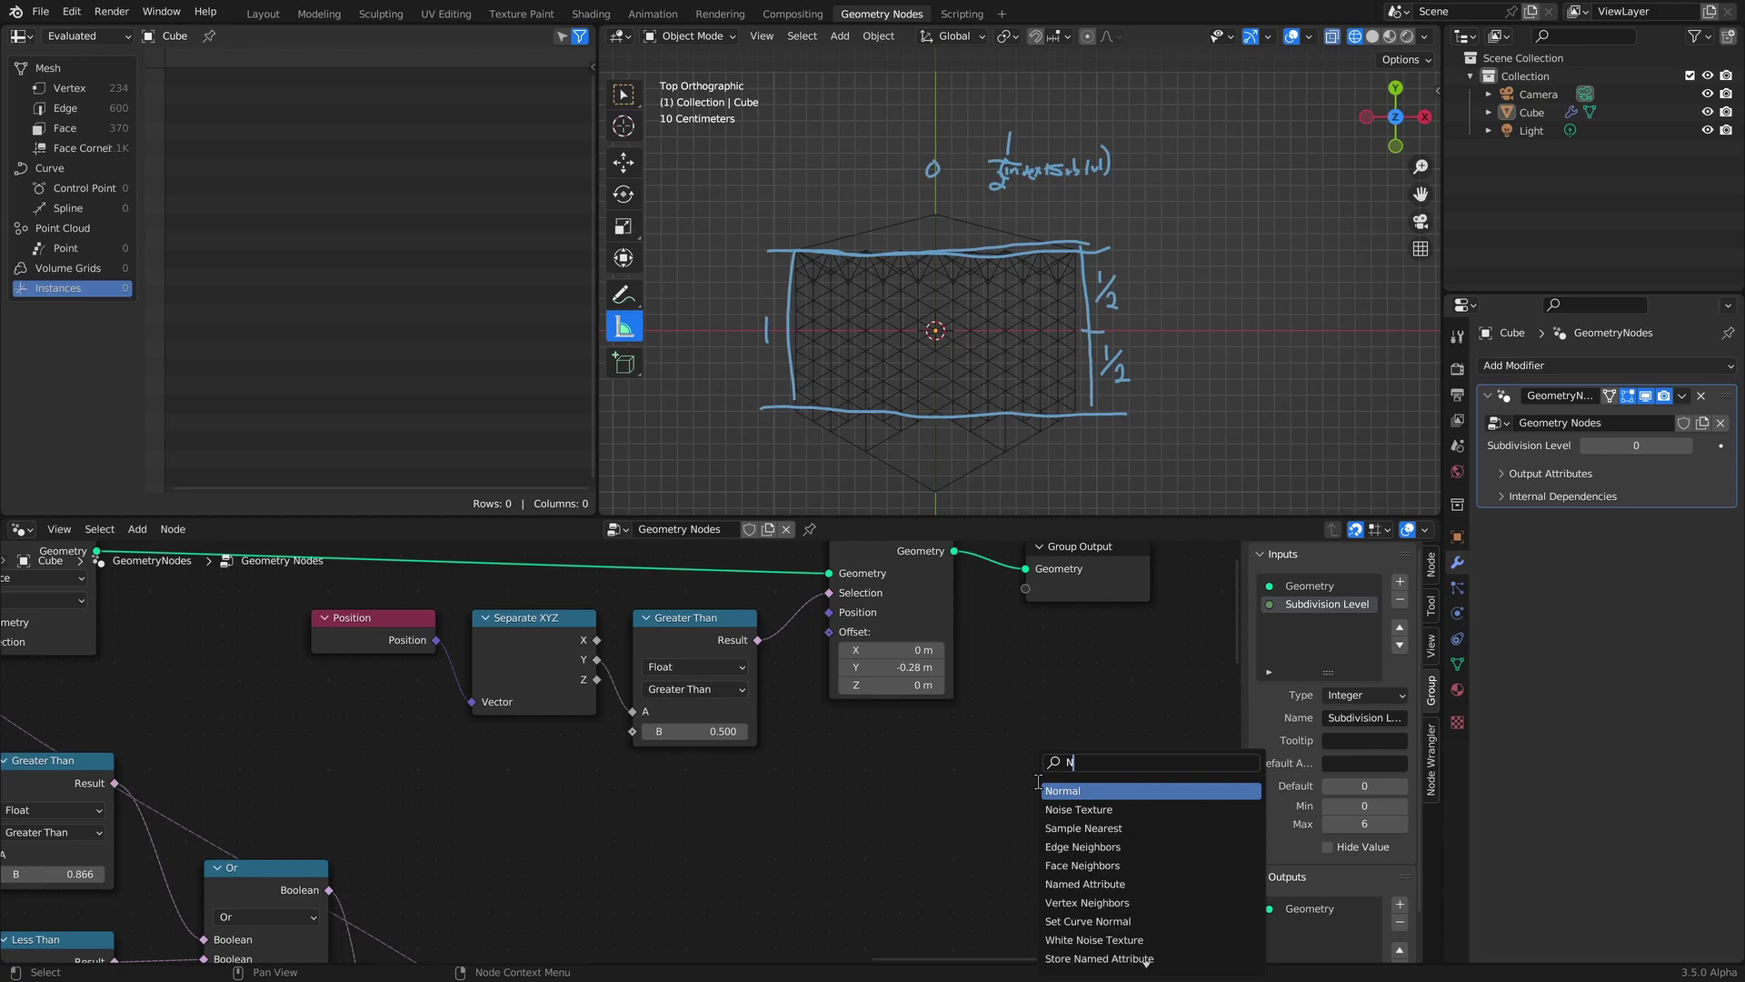
type("a")
key("Return")
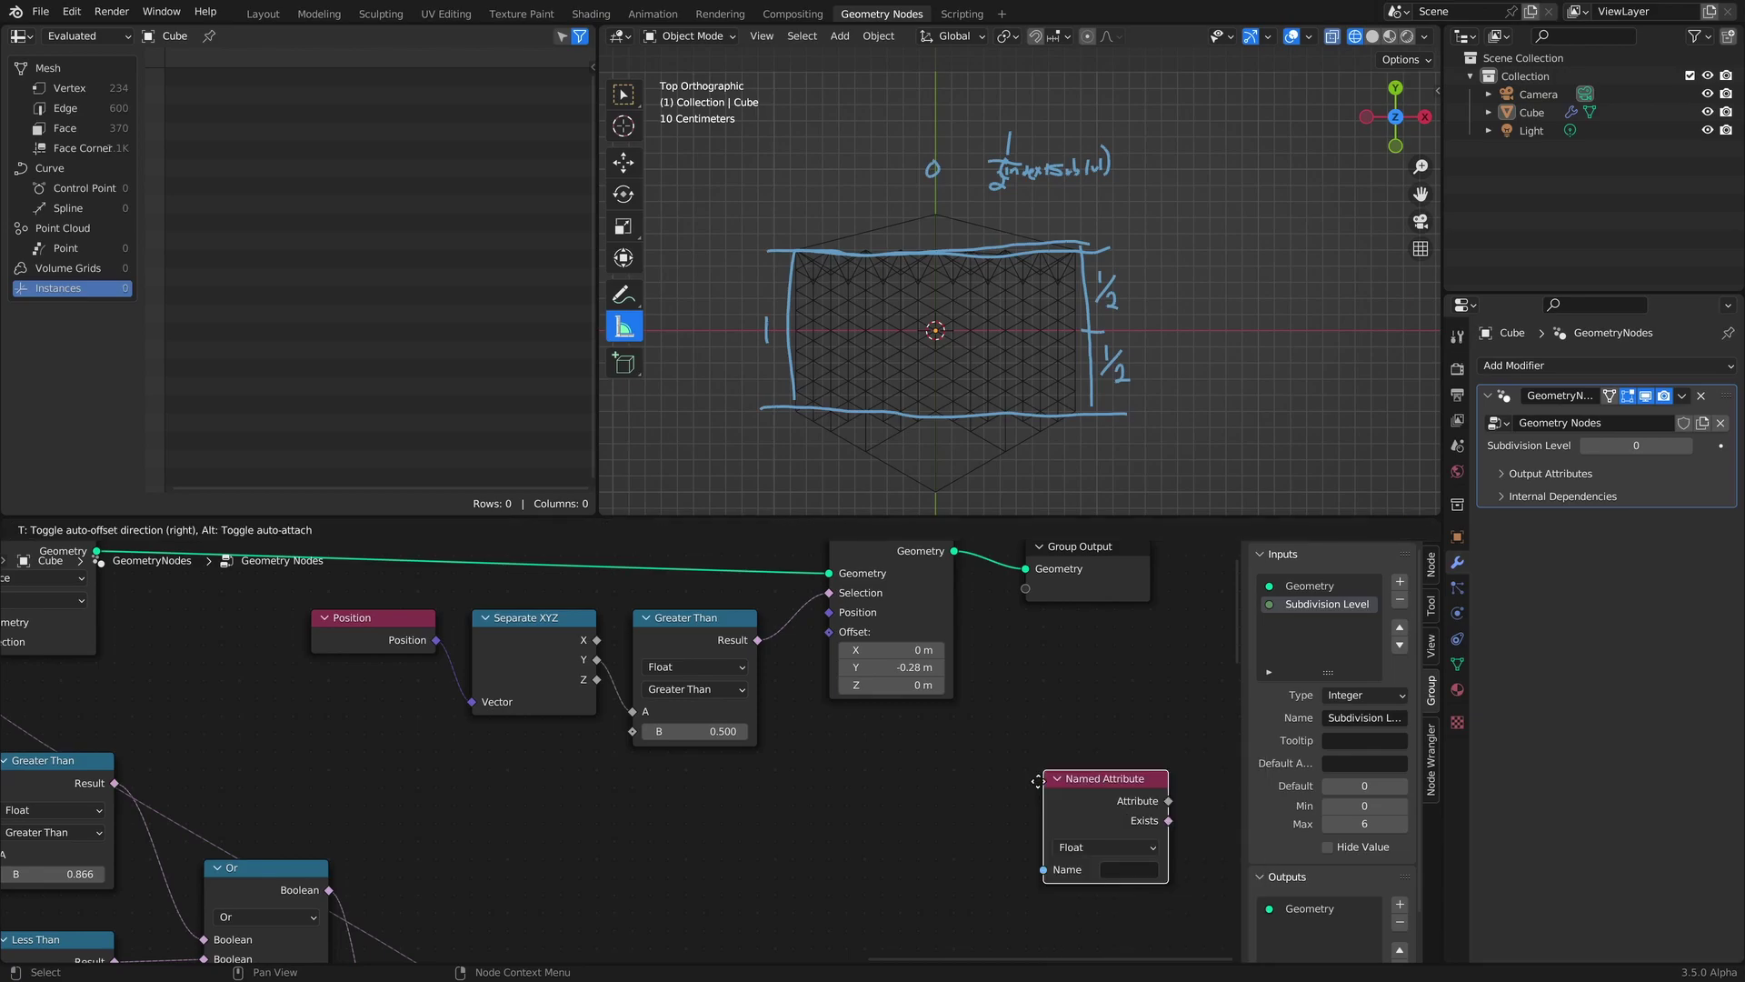
left_click(1001, 781)
Add a Math node set to Add next to the Named Attribute node.
middle_click_drag(1208, 816, 1017, 755)
key("shift+a")
type("sadd")
key("Return")
left_click(1015, 746)
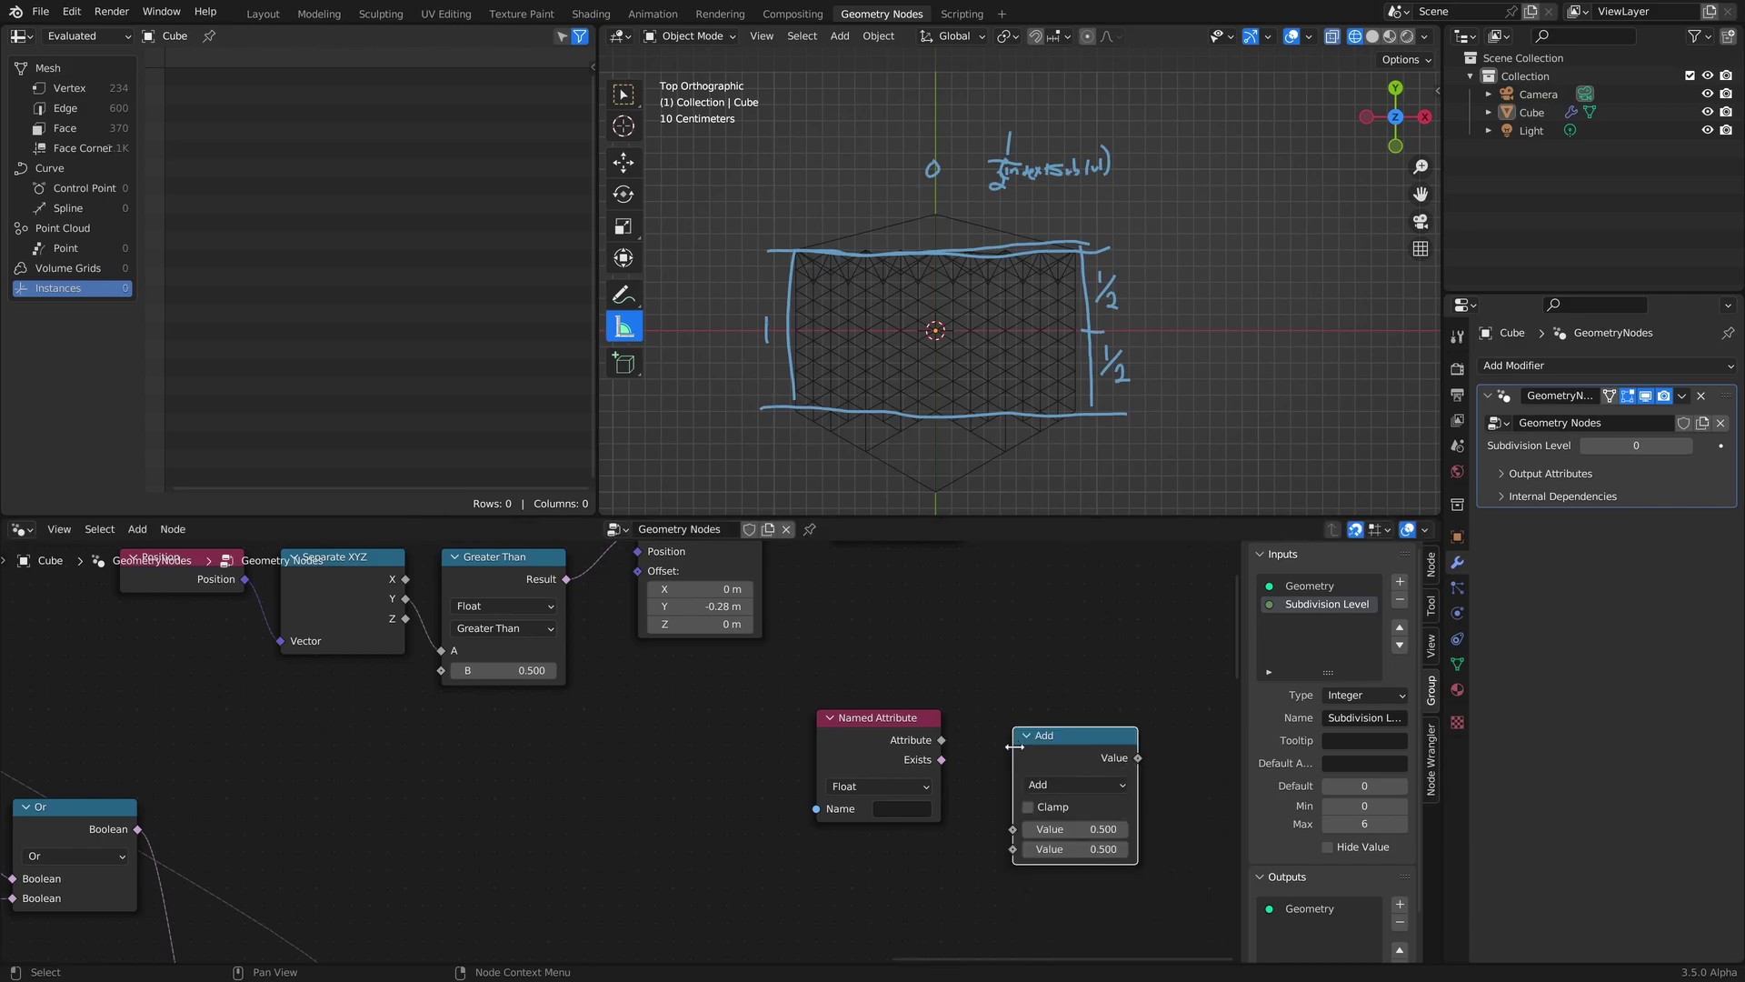
Set the Named Attribute node to Integer and choose myInstance as its attribute name.
scroll(980, 793, "up", 3)
middle_click_drag(980, 793, 546, 700)
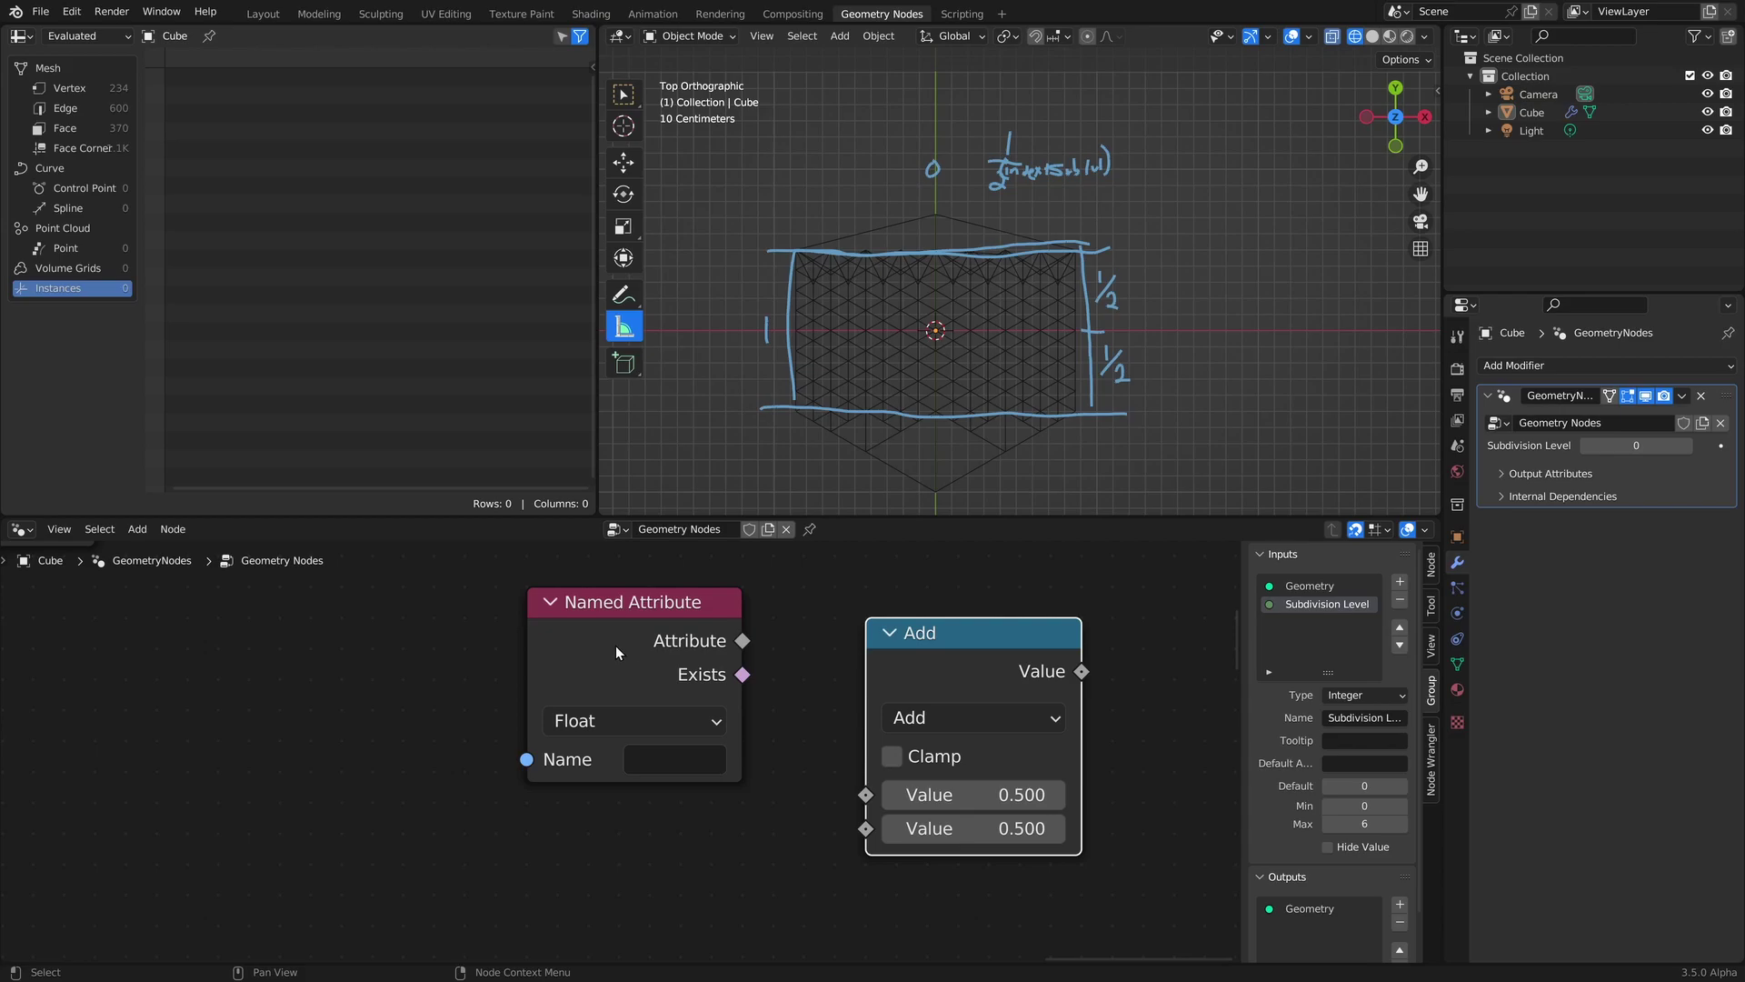
left_click(602, 720)
left_click(609, 789)
left_click(674, 759)
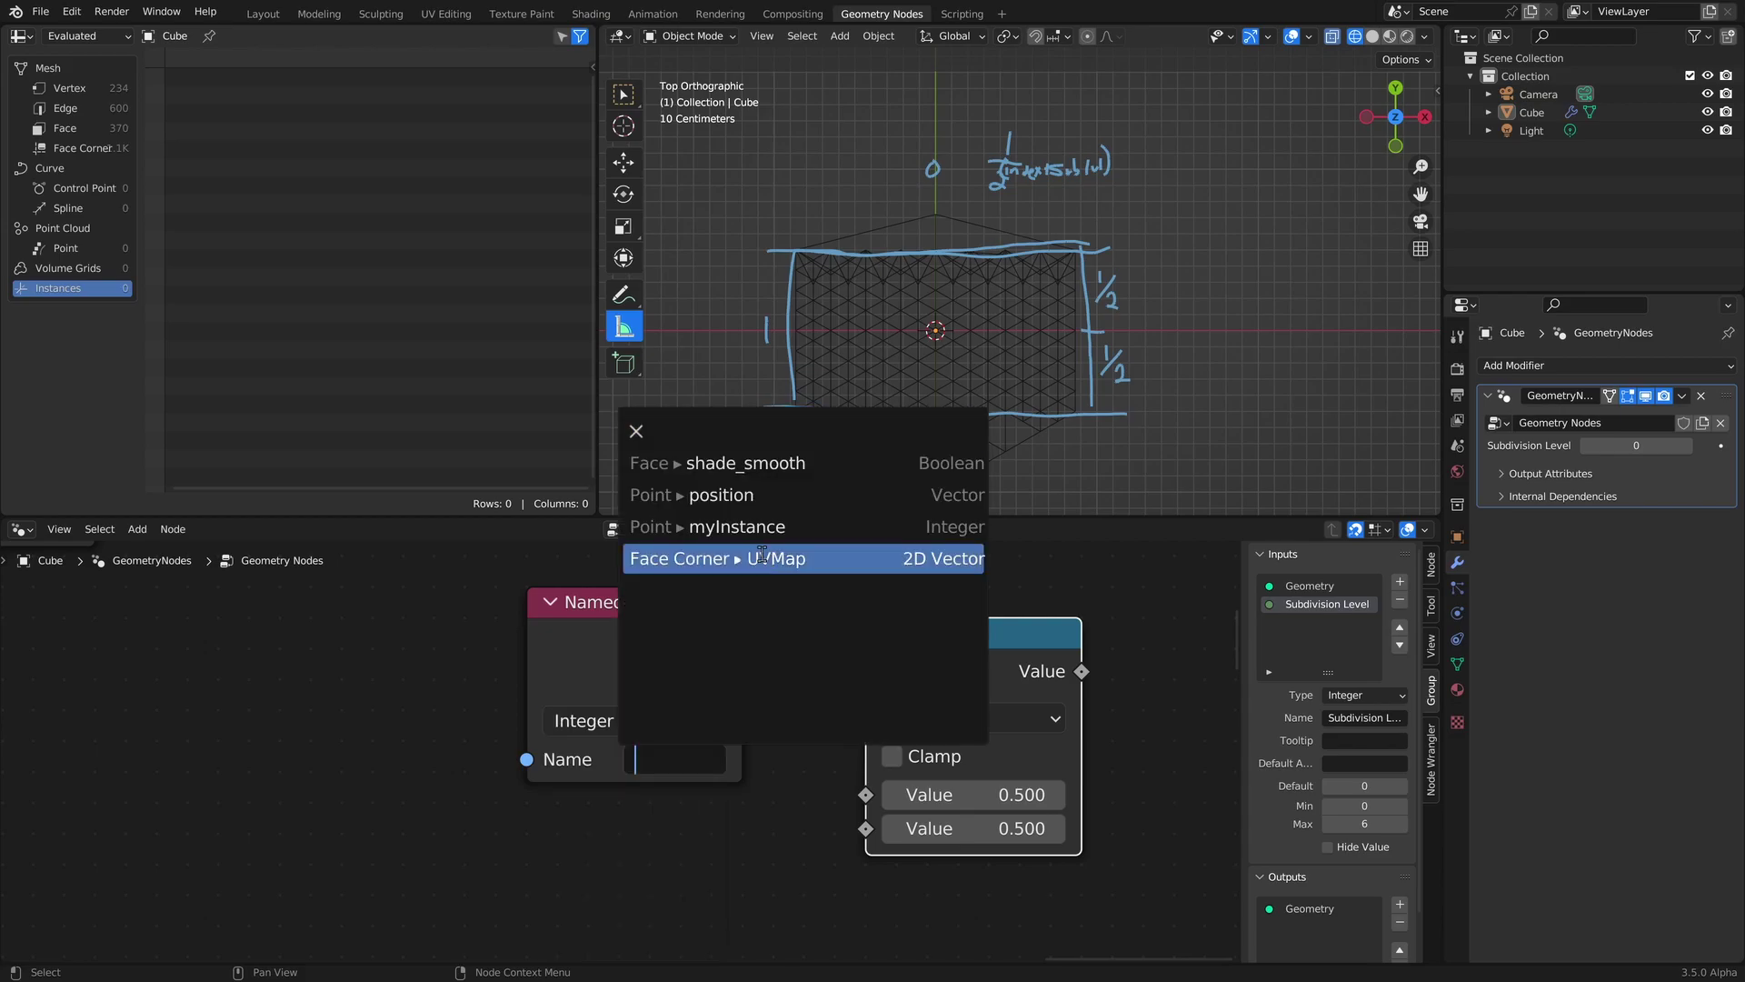
left_click(729, 526)
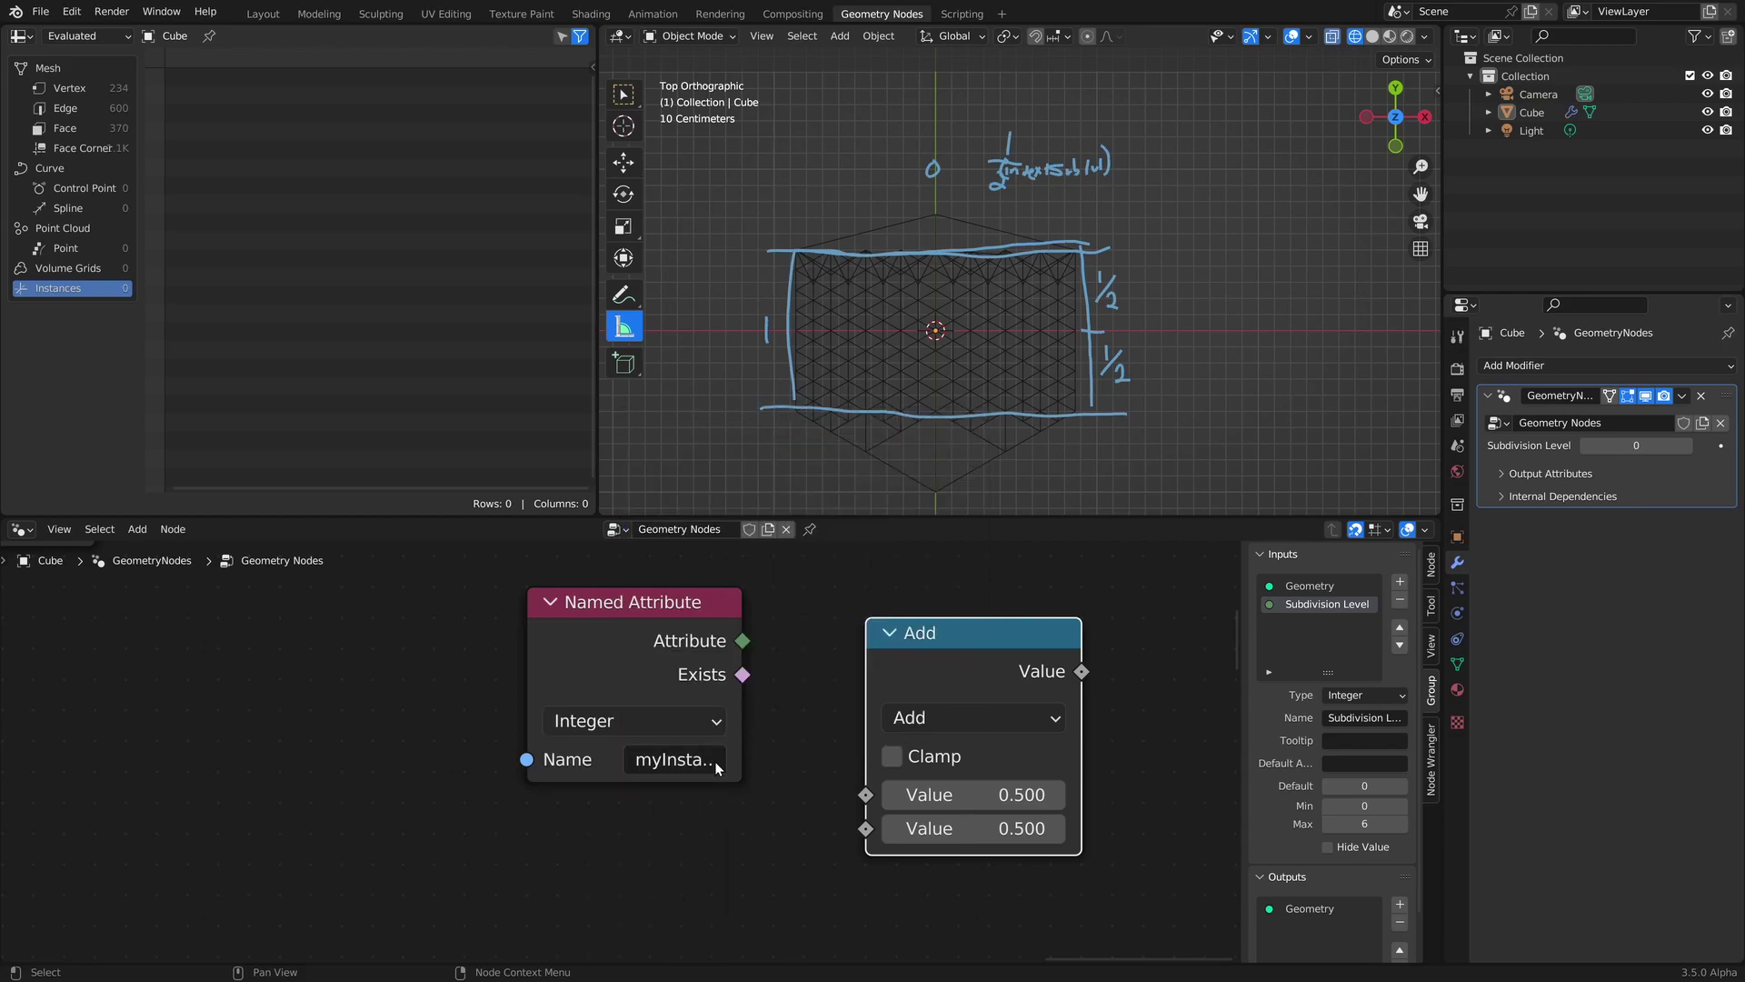
Switch the Add node to Power, connect the myInstance attribute to its Exponent, and set the Base to 2.
left_click(946, 717)
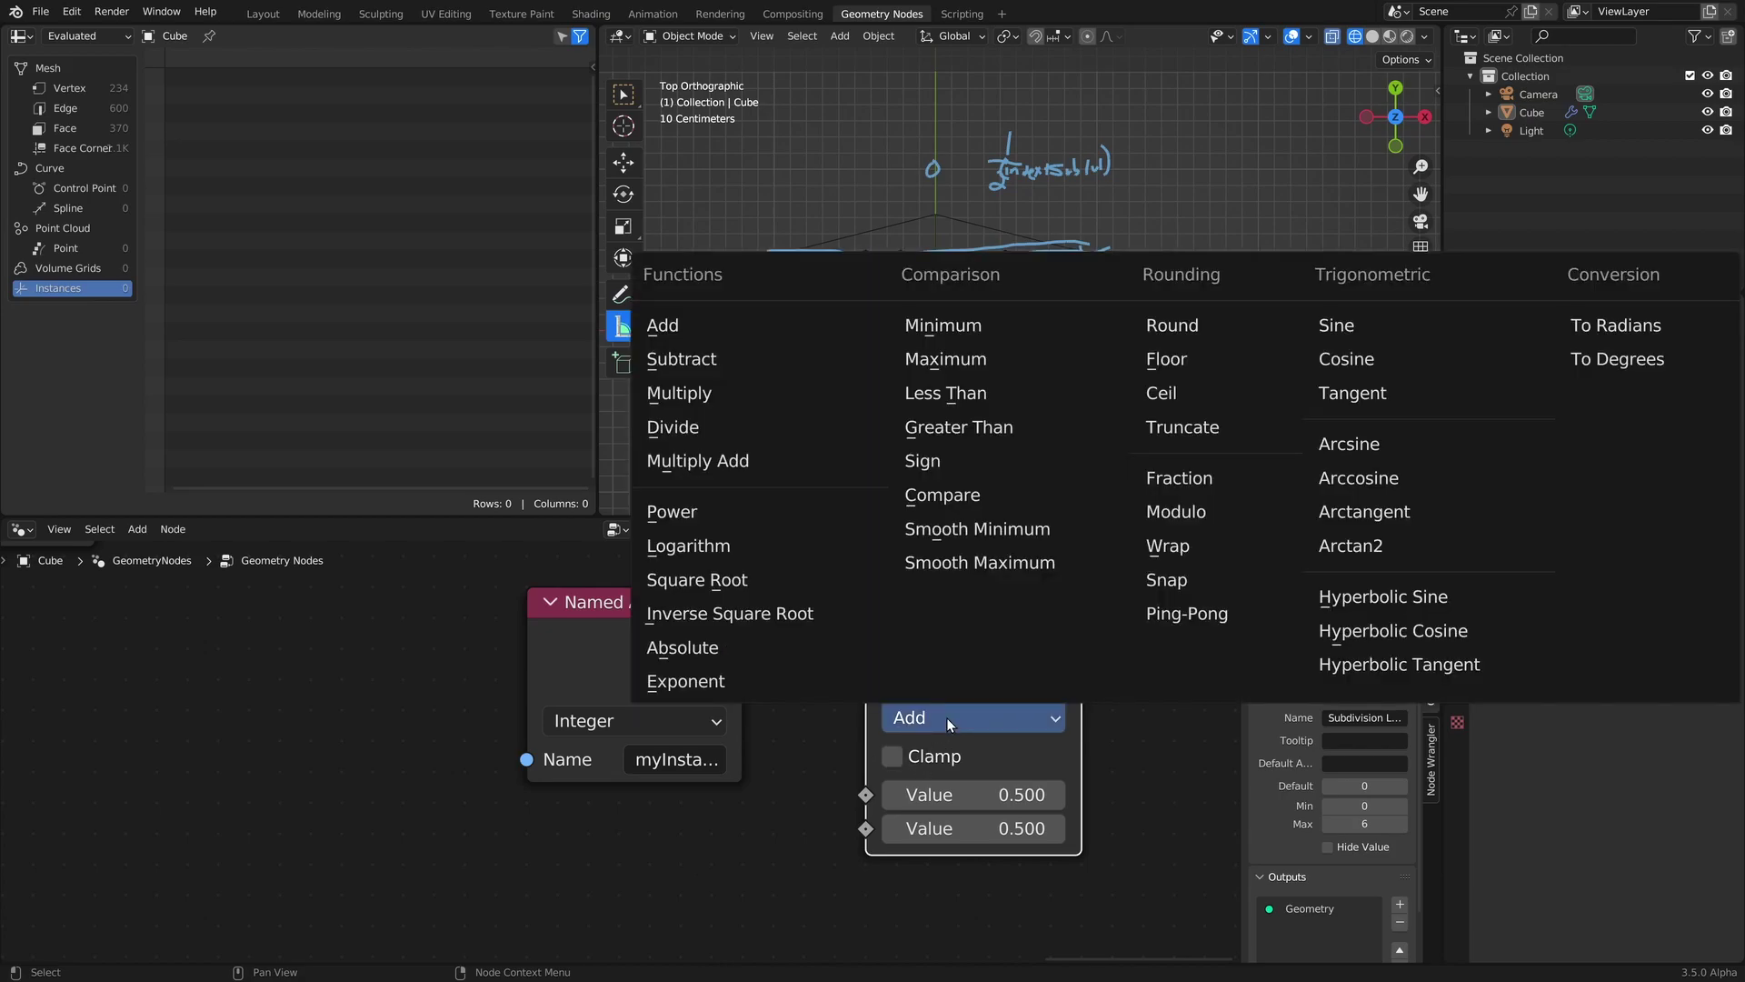
left_click(691, 512)
left_click_drag(742, 640, 860, 833)
left_click(958, 806)
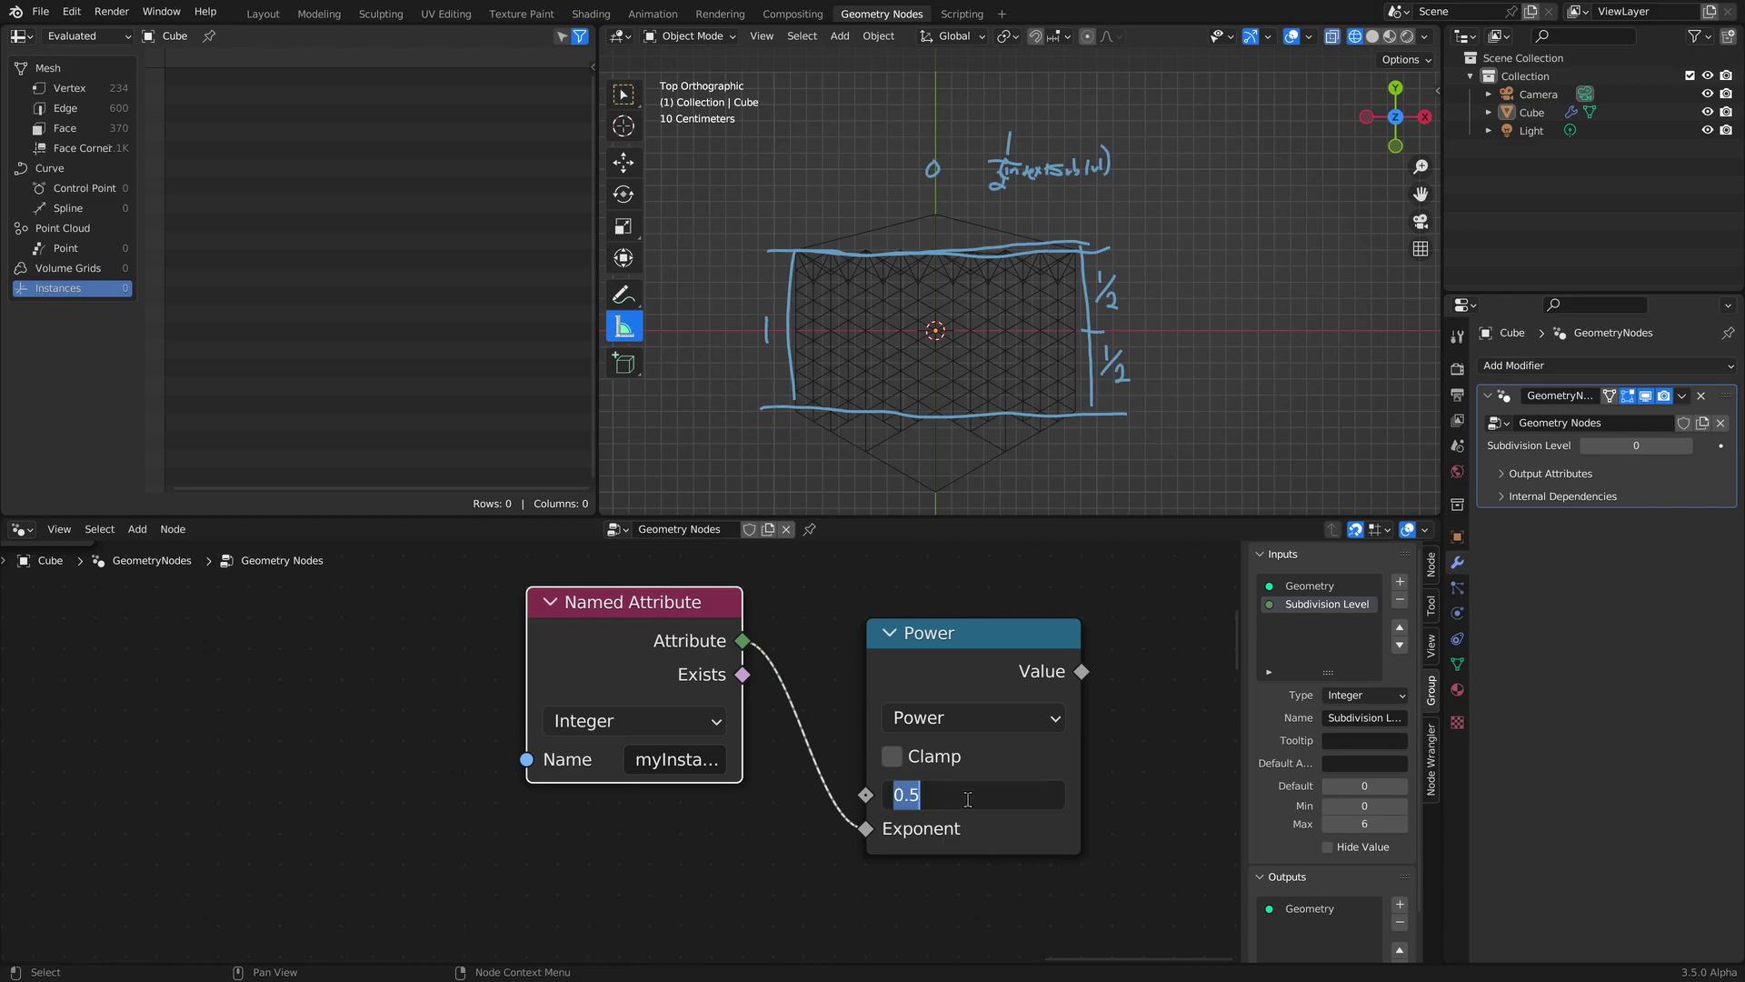
type("2")
key("Return")
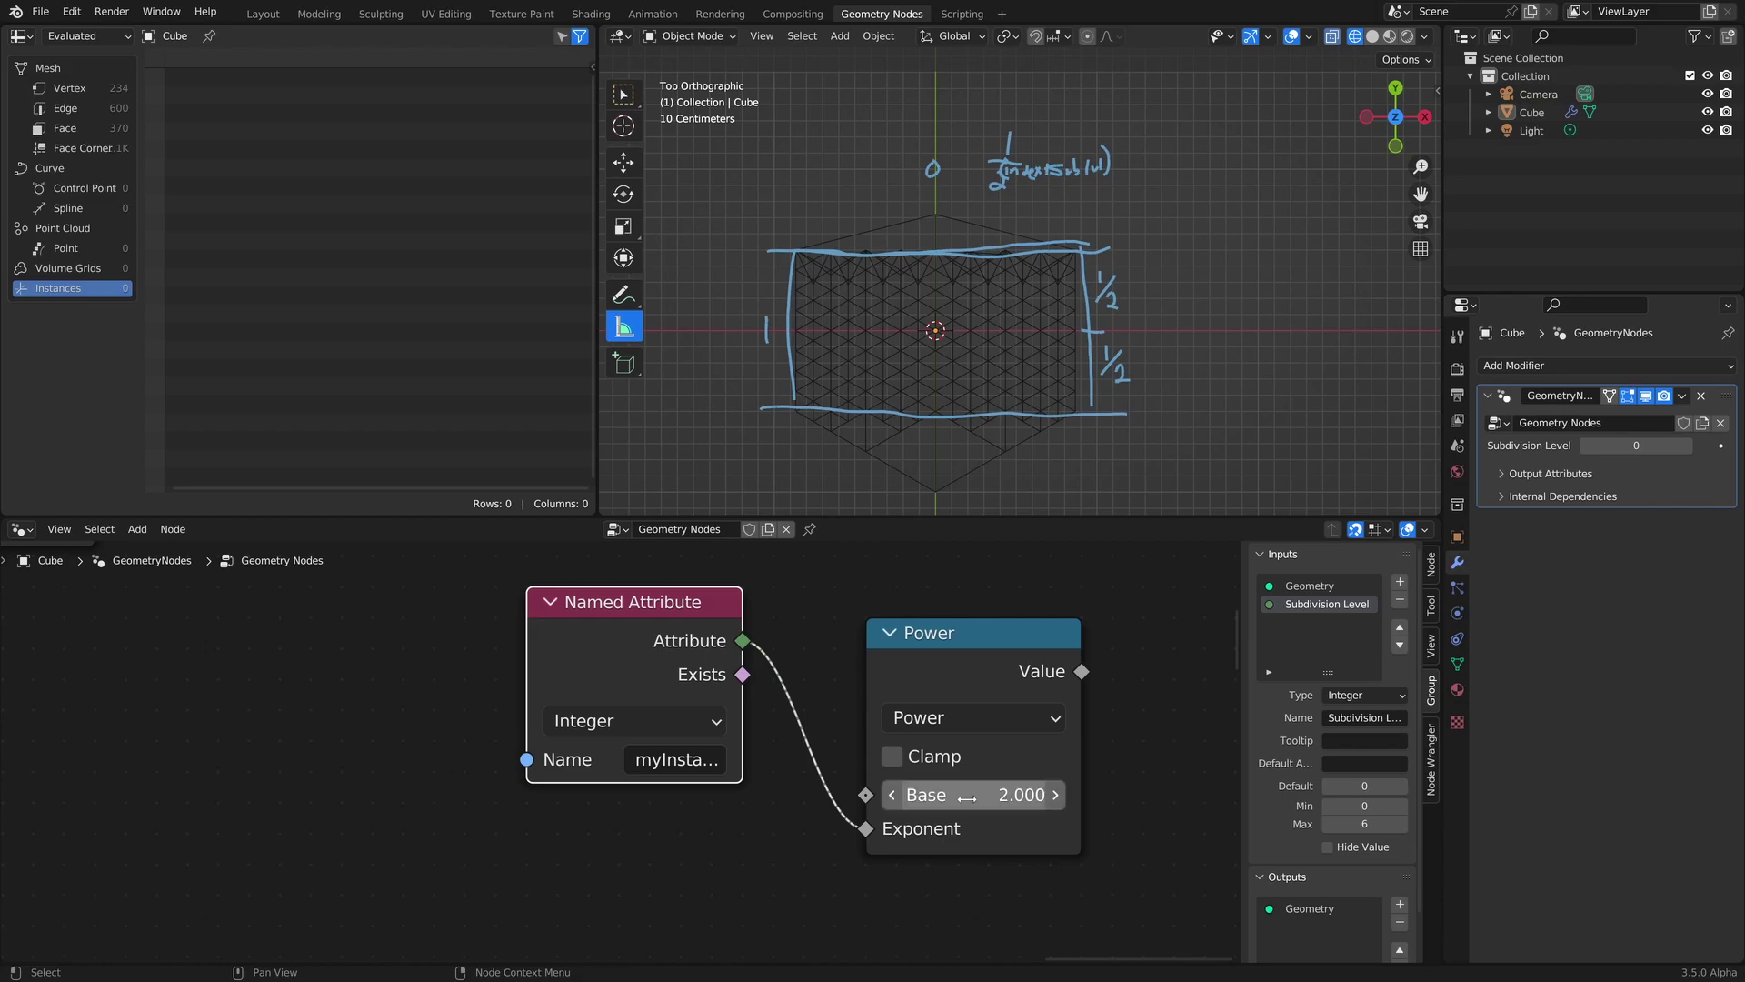
Examine the Power result per vertex in the spreadsheet using a Viewer fed by Set Position's geometry, and delete the Viewer.
scroll(788, 772, "down", 3)
left_click(788, 772, "ctrl+shift")
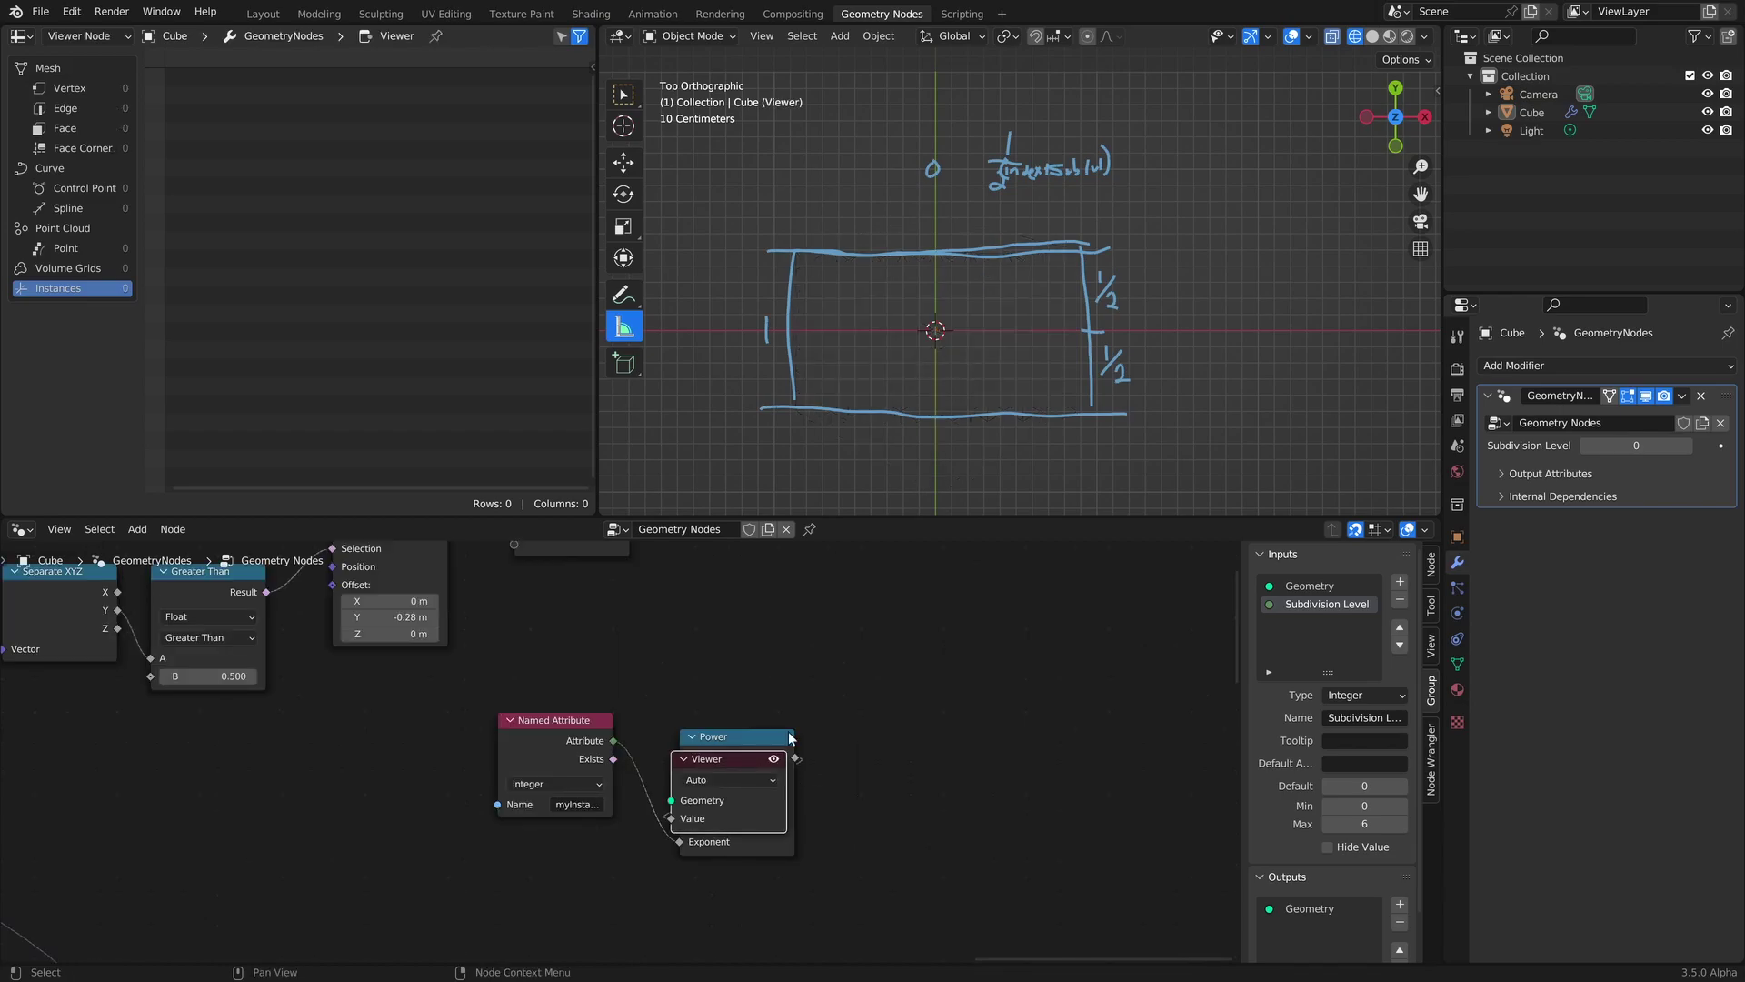
mouse_move(718, 756)
left_mouse_down()
mouse_move(800, 724)
mouse_move(881, 724)
left_mouse_up()
middle_click_drag(624, 624, 699, 714)
mouse_move(503, 626)
right_mouse_down("alt")
mouse_move(893, 772)
mouse_move(922, 816)
right_mouse_up("alt")
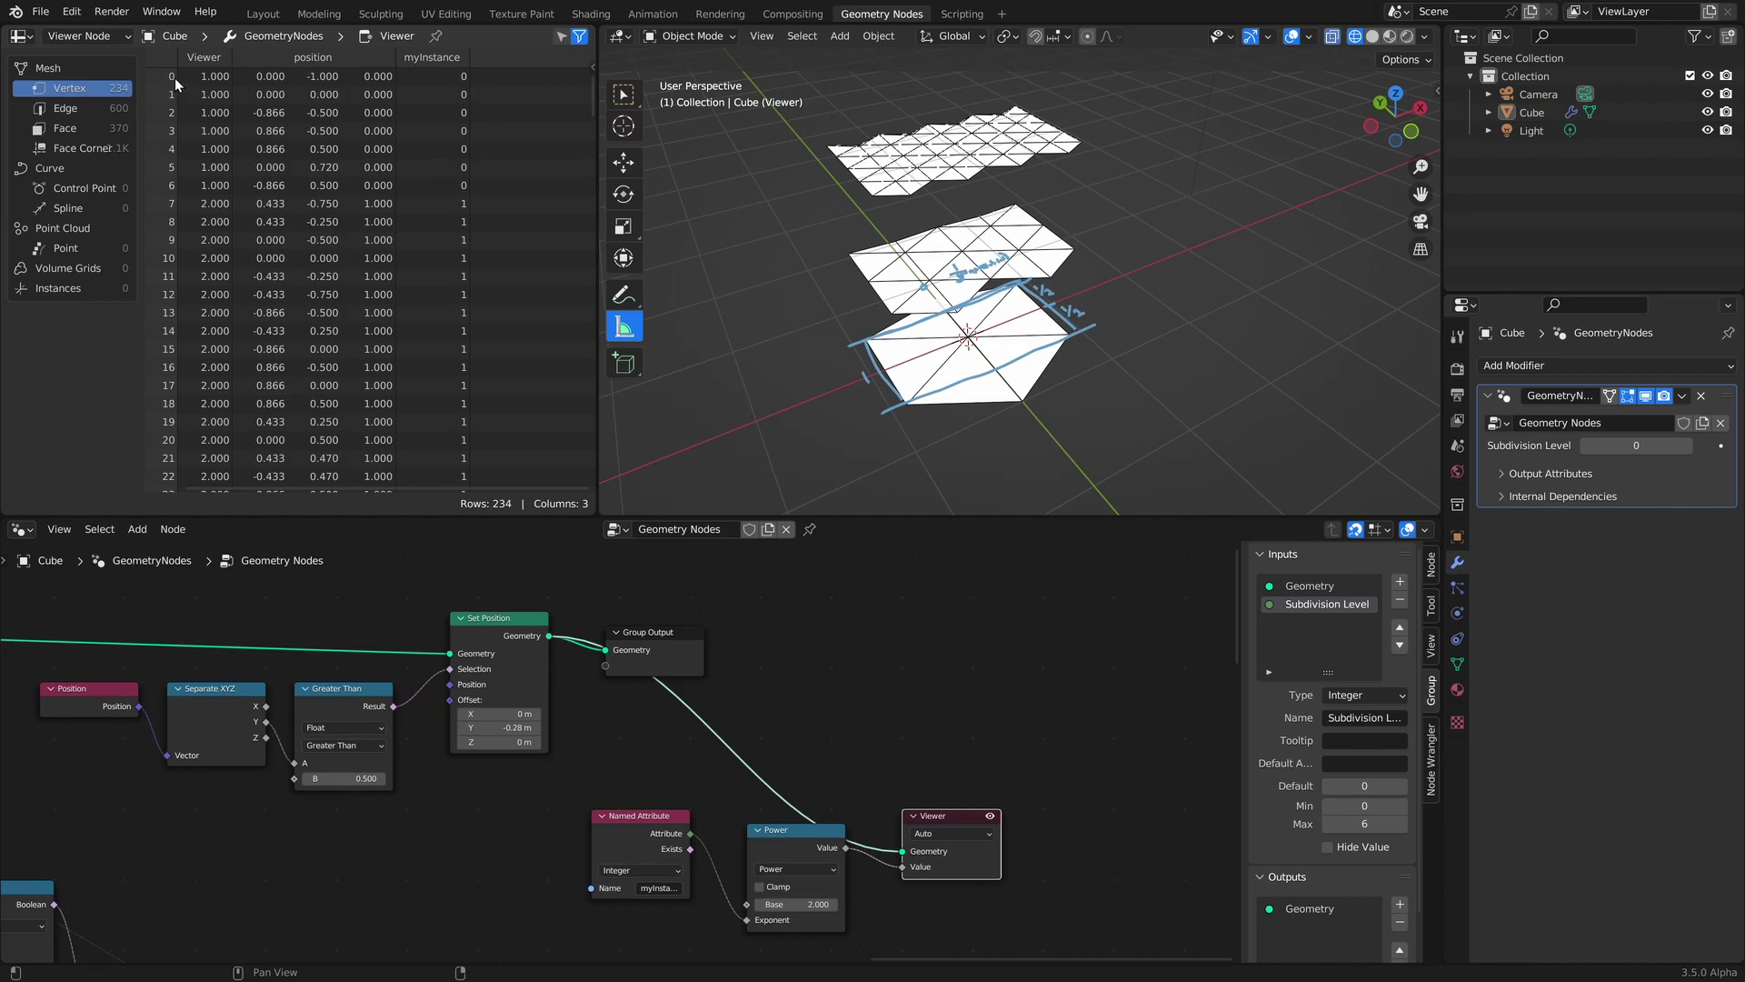
scroll(210, 164, "down", 1)
scroll(434, 237, "down", 5)
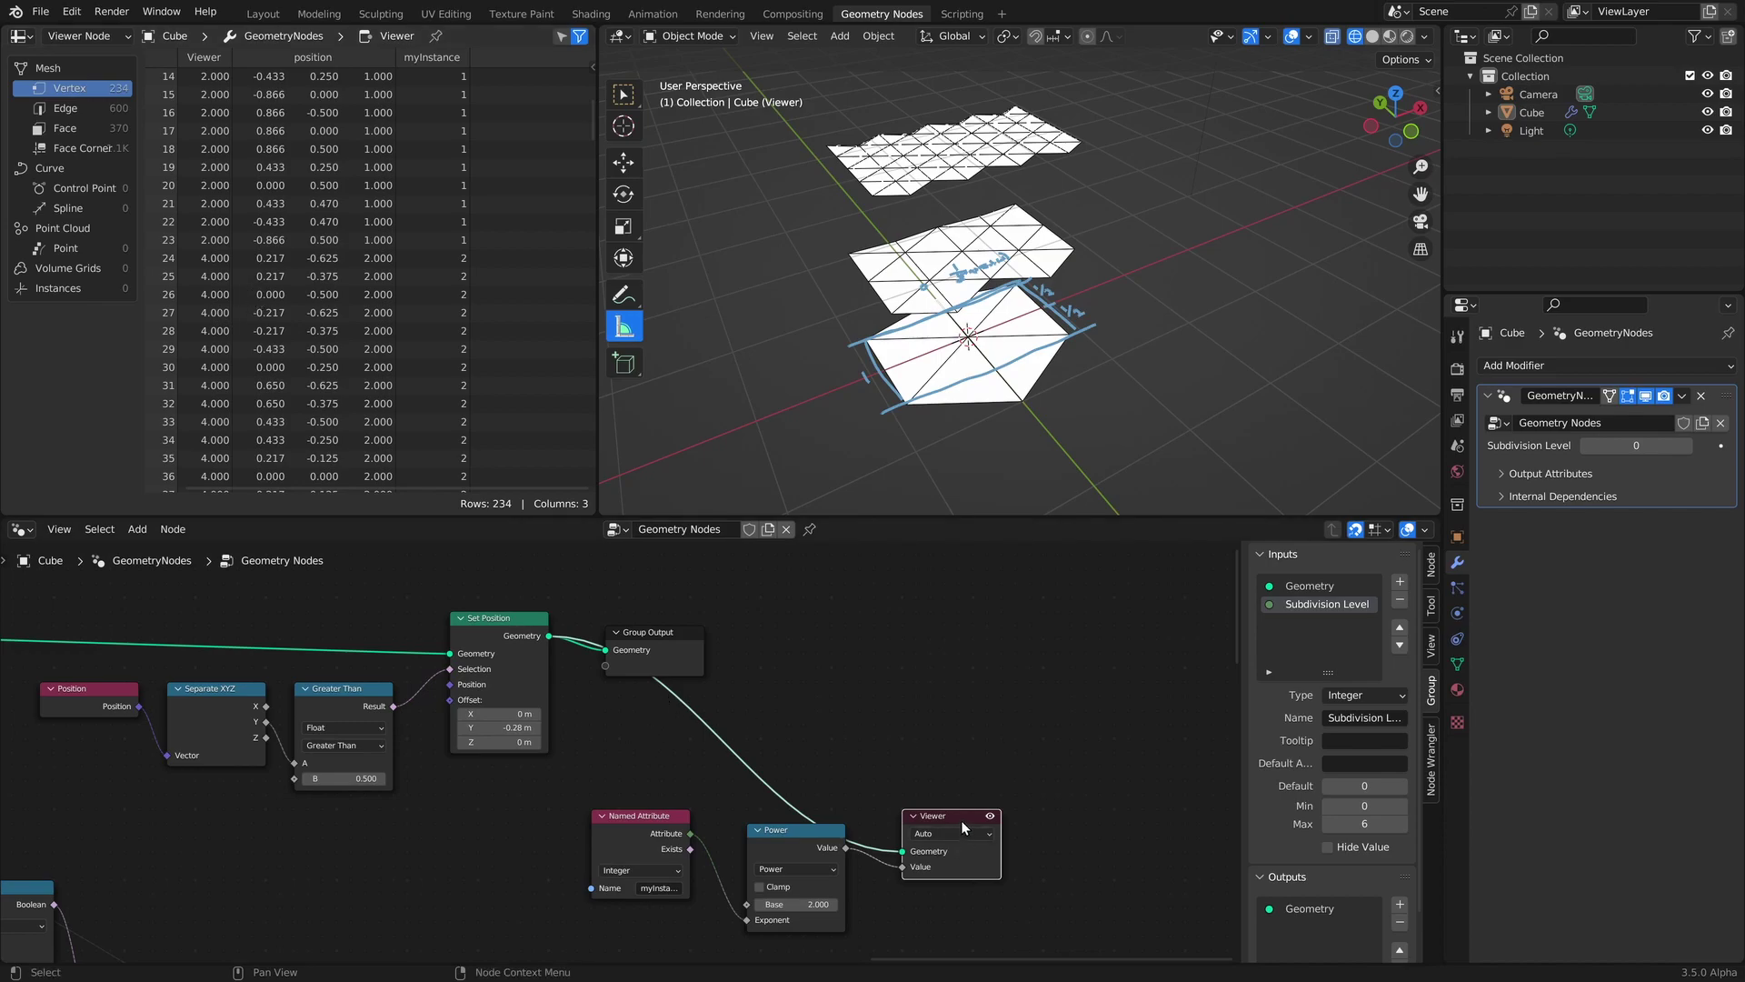
key("x")
Duplicate the Power node, place the copy after it, and switch the copy's operation to Divide.
left_click(785, 840)
key("shift+d")
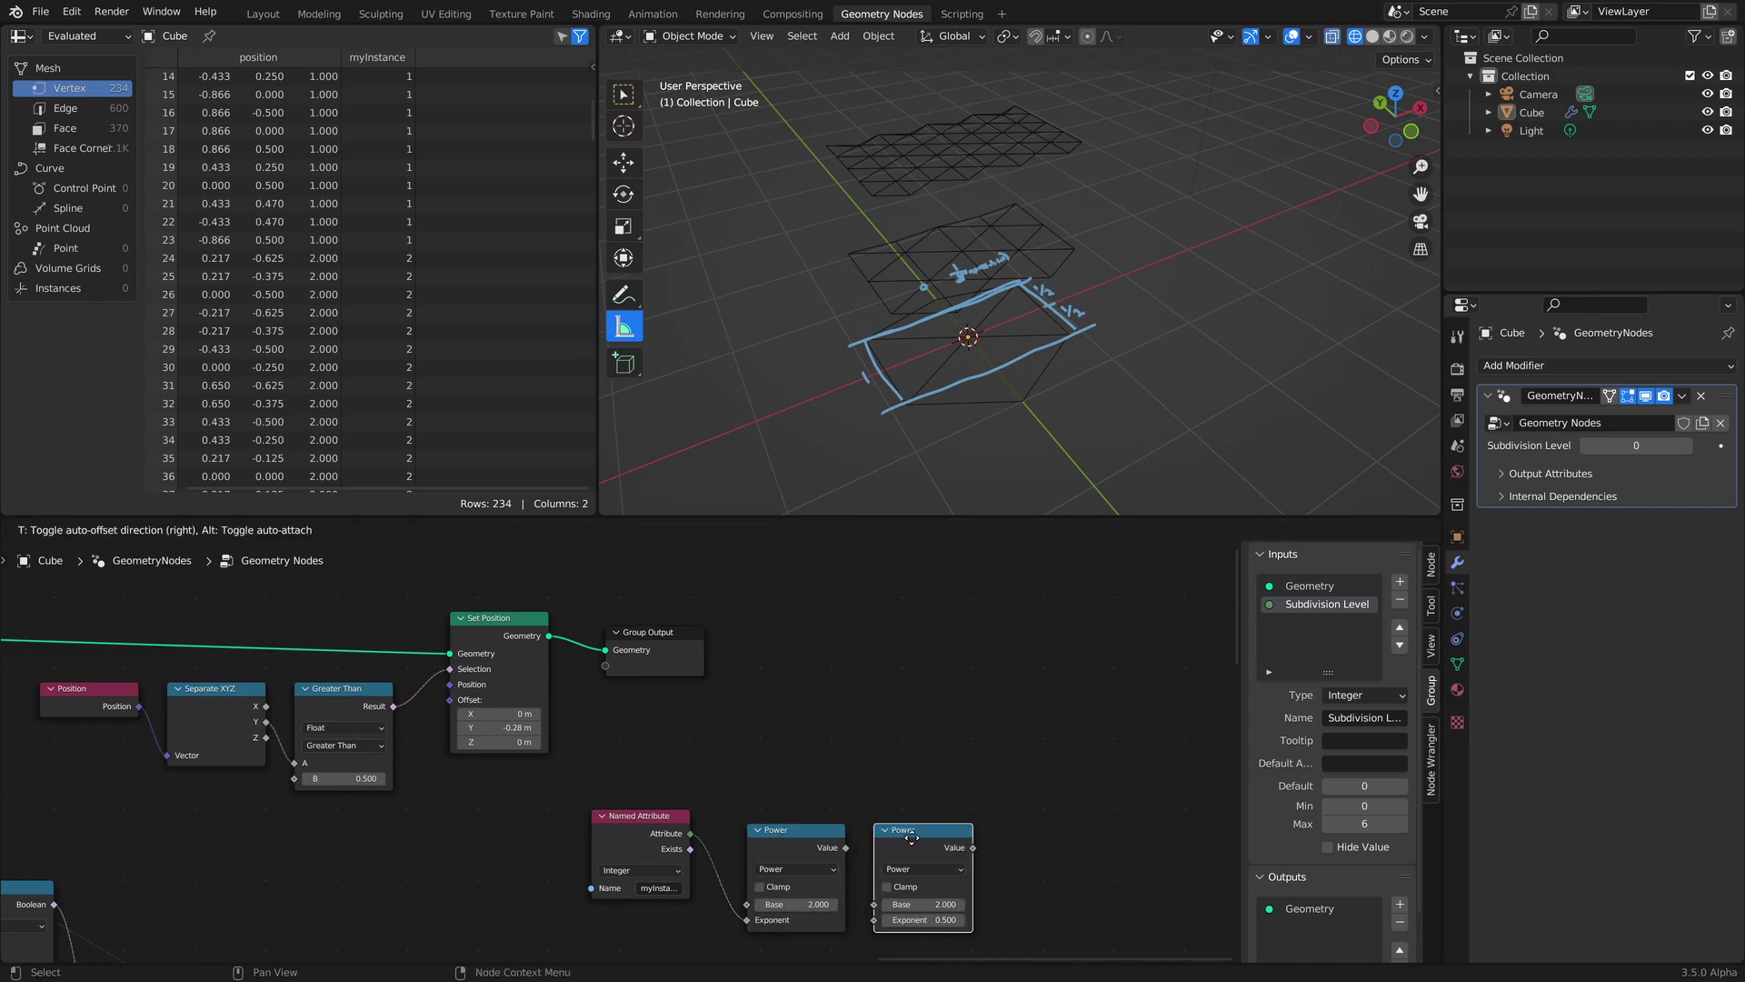
left_click(912, 838)
scroll(871, 737, "up", 3)
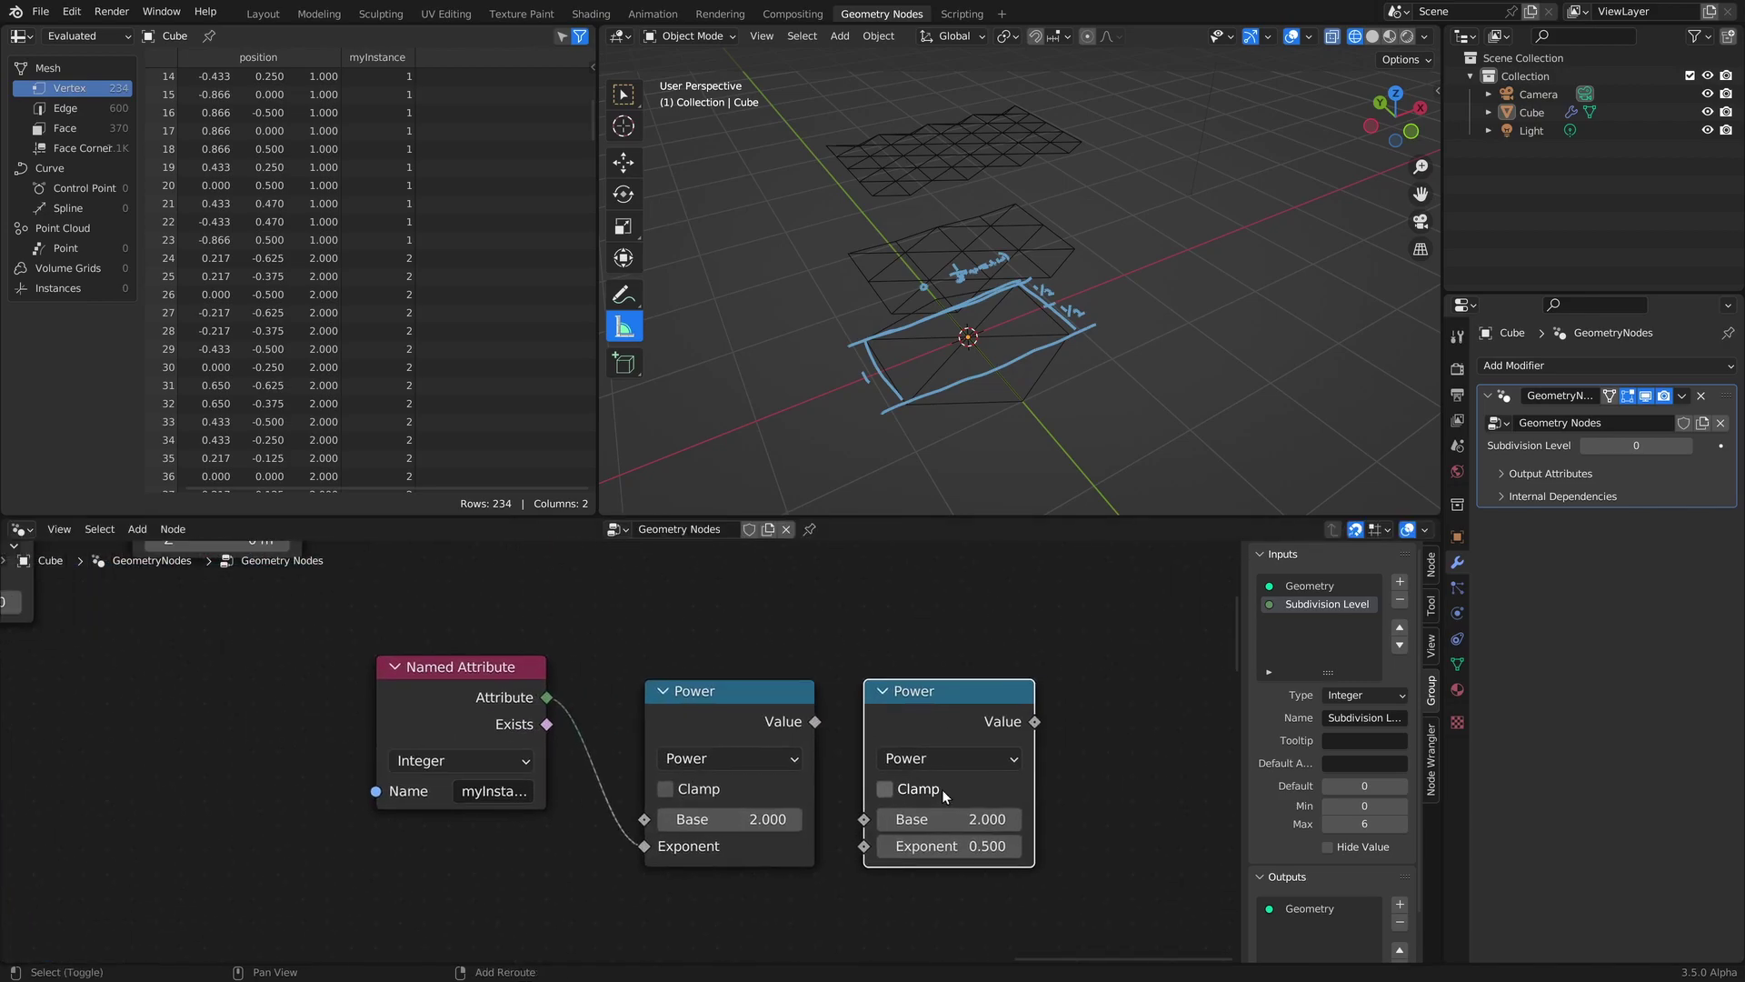
left_click(969, 757)
left_click(913, 529)
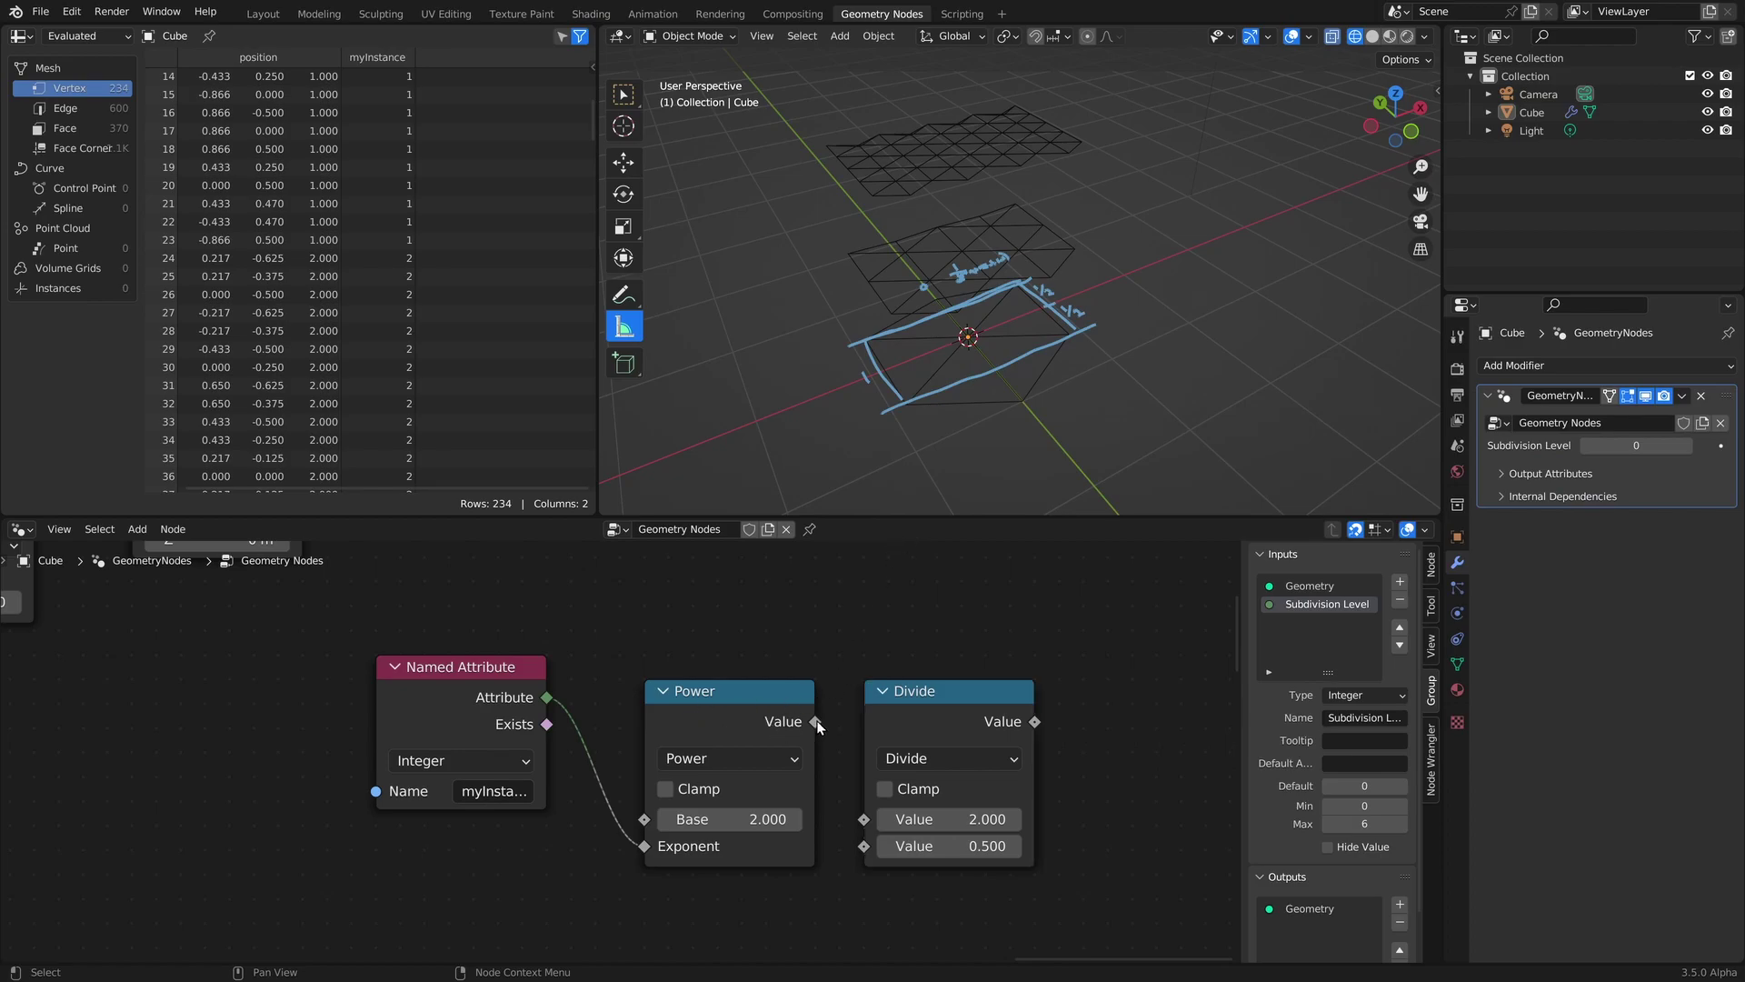
Connect the Power result to the Divide node's second Value and set its first Value to -0.5.
left_click_drag(817, 723, 862, 847)
mouse_move(955, 845)
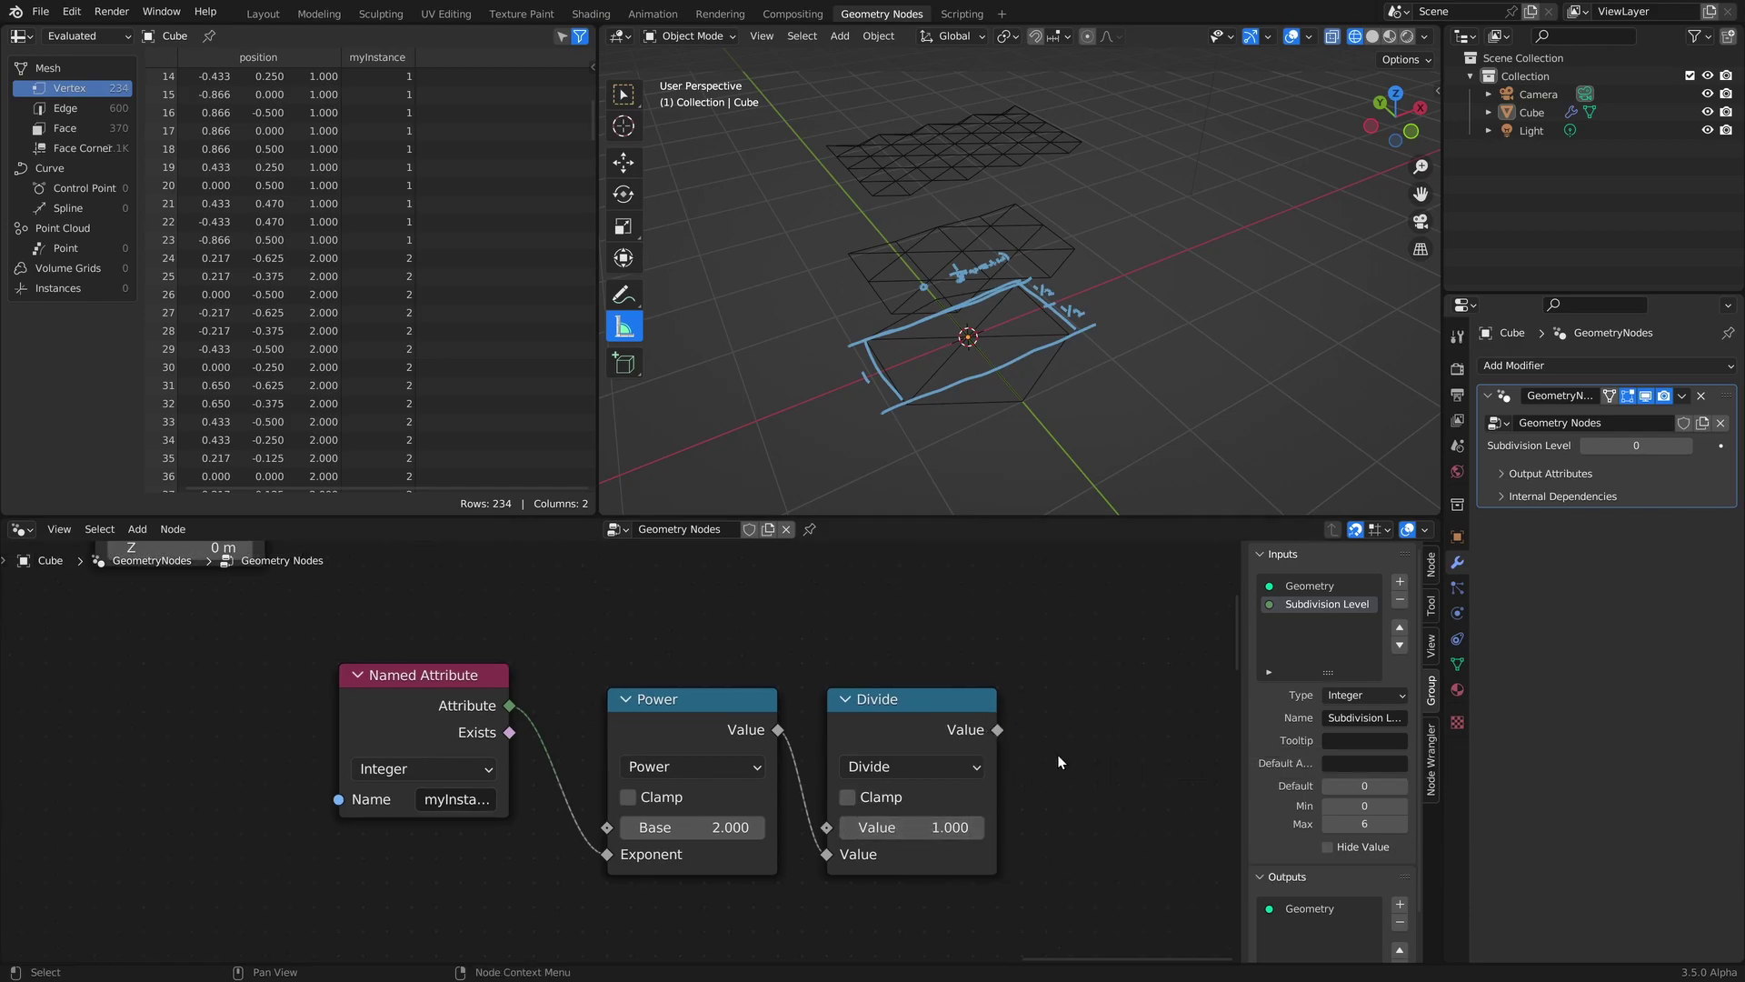
left_click(886, 827)
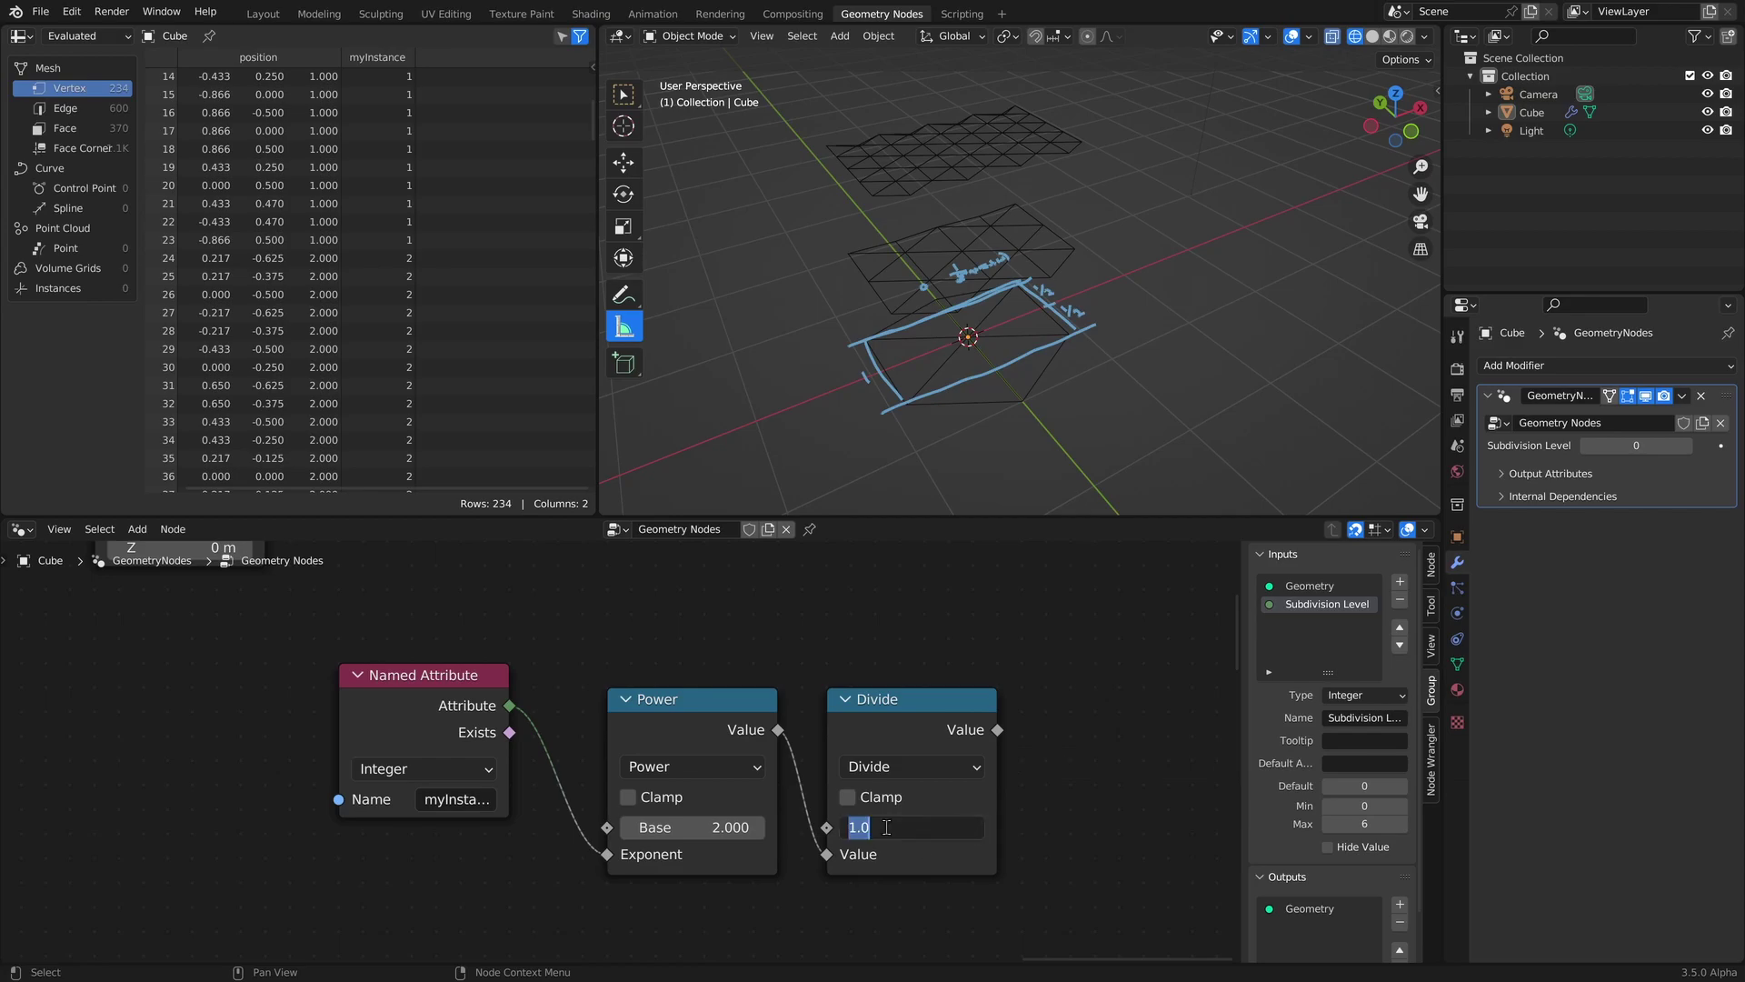
type("0.5")
key("Return")
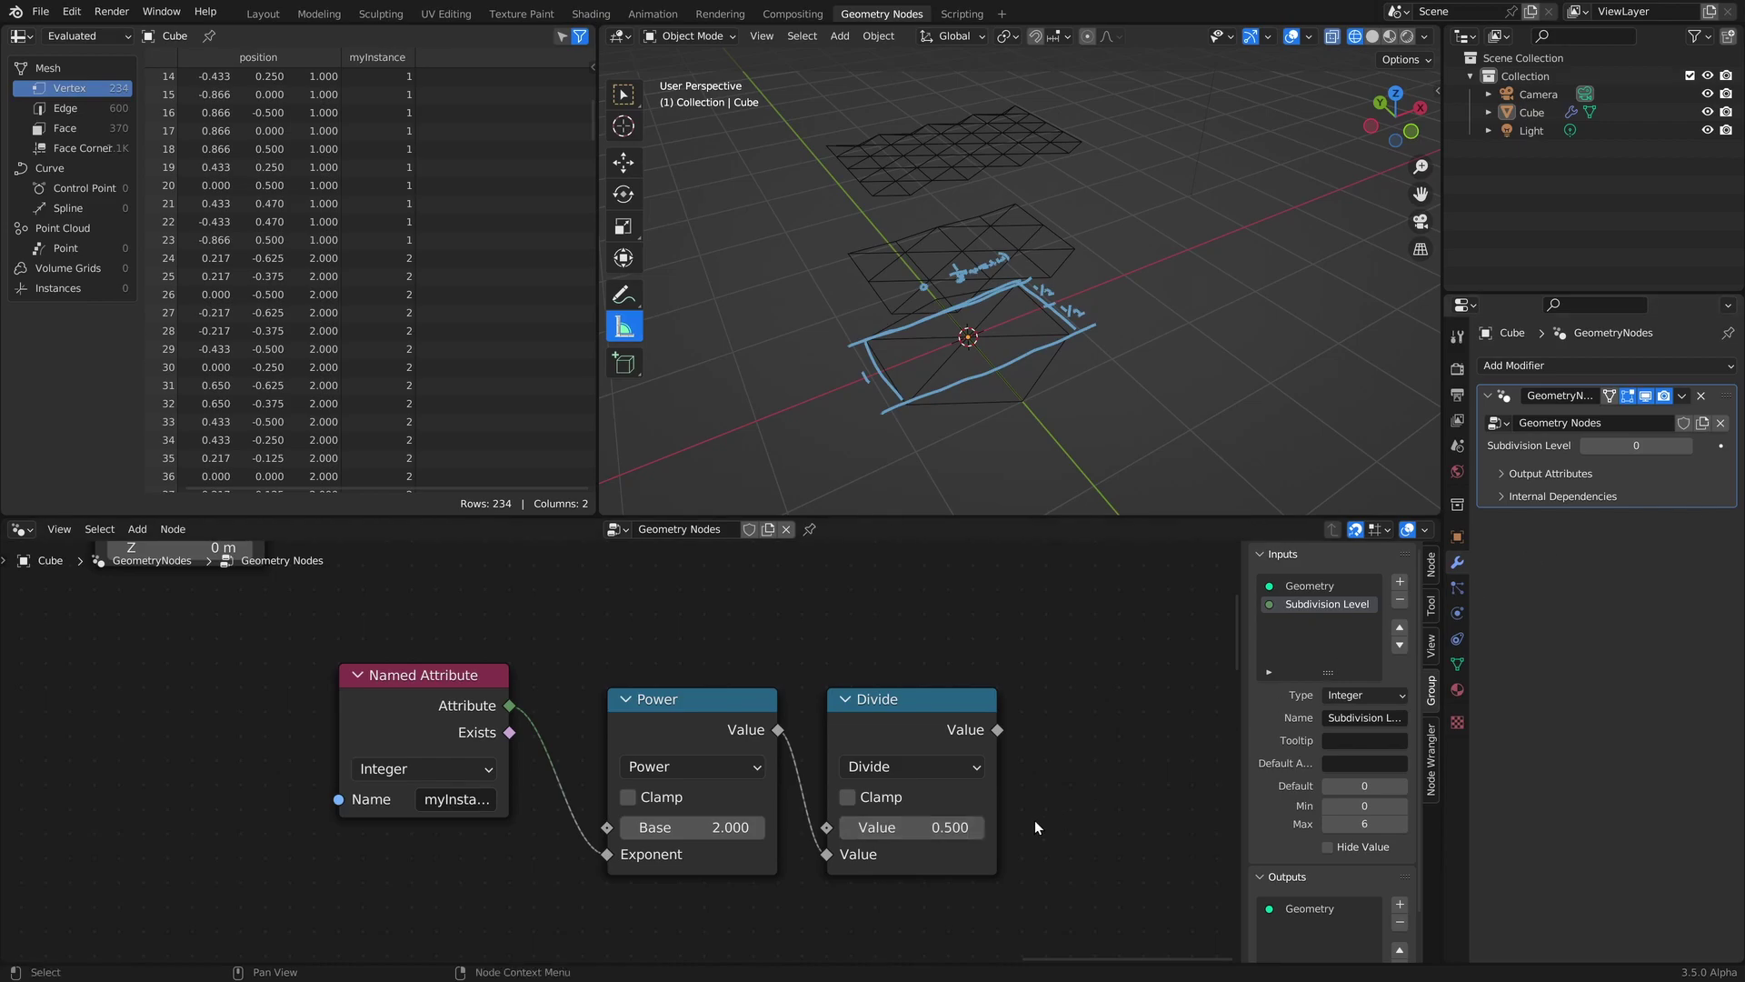
left_click(863, 827)
left_click(856, 828)
key("Left")
type("-")
key("Return")
Connect the Divide result directly to Set Position's Offset and inspect the stacked grids from several angles.
left_click_drag(997, 730, 94, 762)
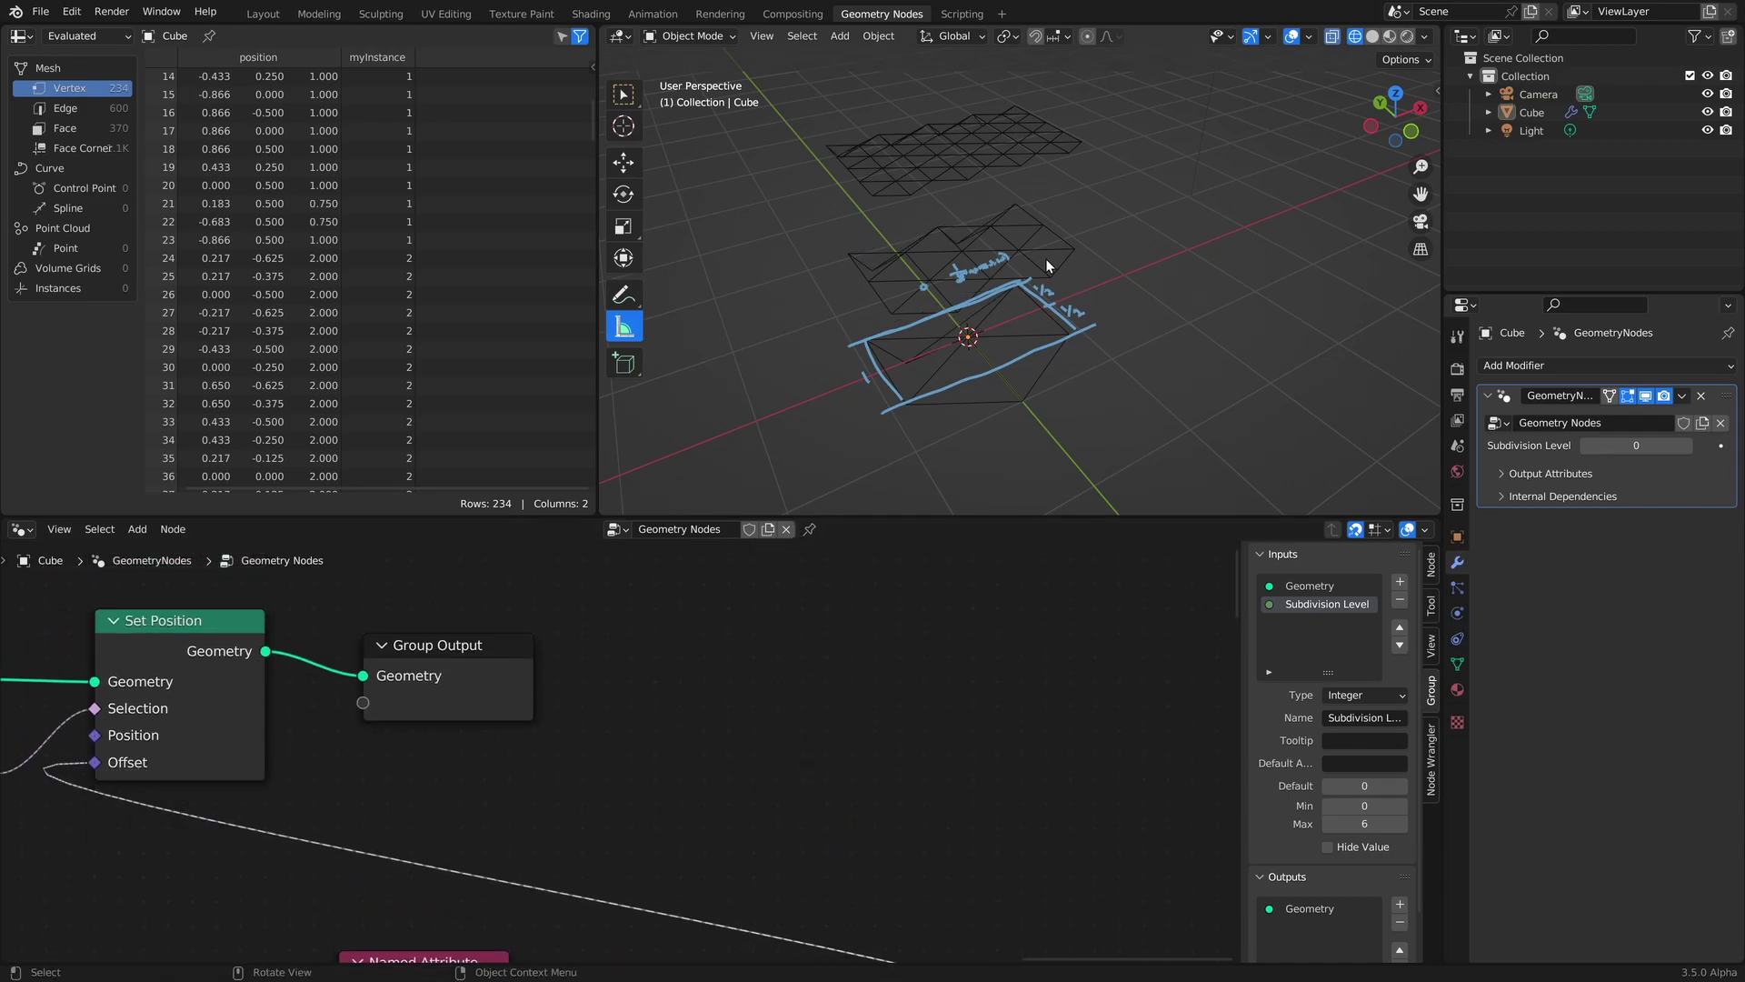
mouse_move(1020, 298)
middle_mouse_down()
mouse_move(1017, 319)
mouse_move(1111, 247)
mouse_move(1116, 218)
mouse_move(1089, 244)
mouse_move(979, 205)
mouse_move(1182, 225)
mouse_move(1118, 229)
middle_mouse_up()
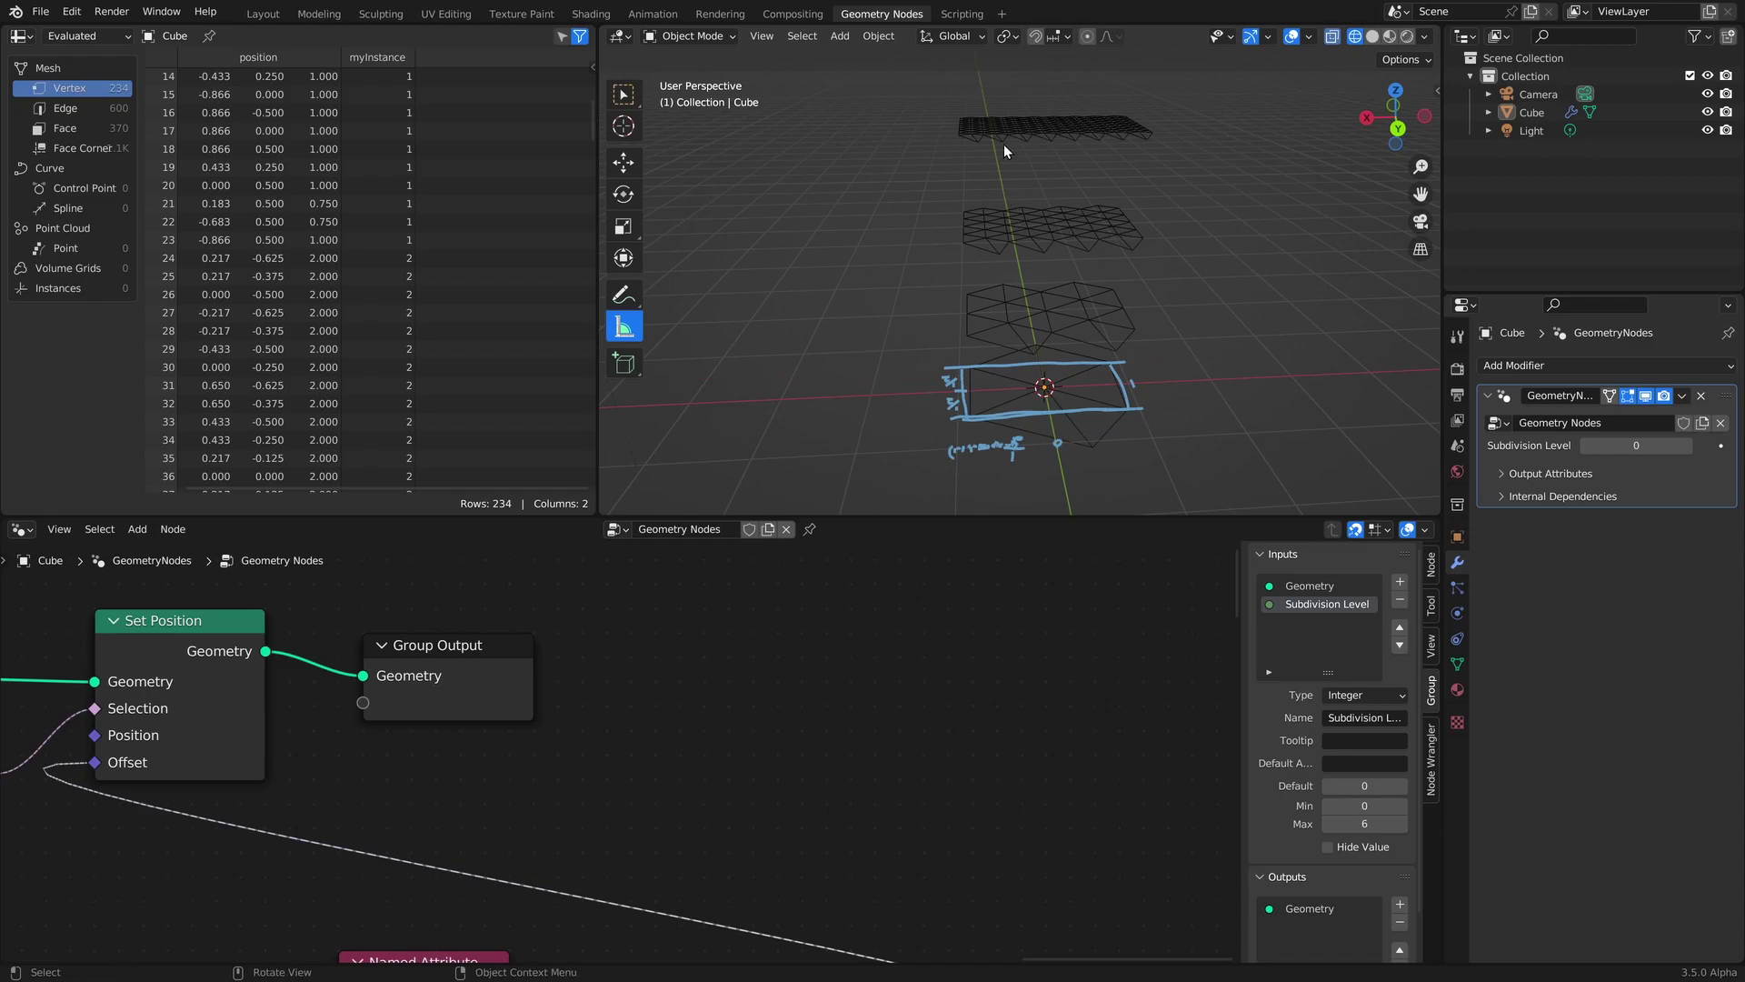
middle_click_drag(1004, 228, 997, 237)
middle_click_drag(1136, 344, 1045, 373)
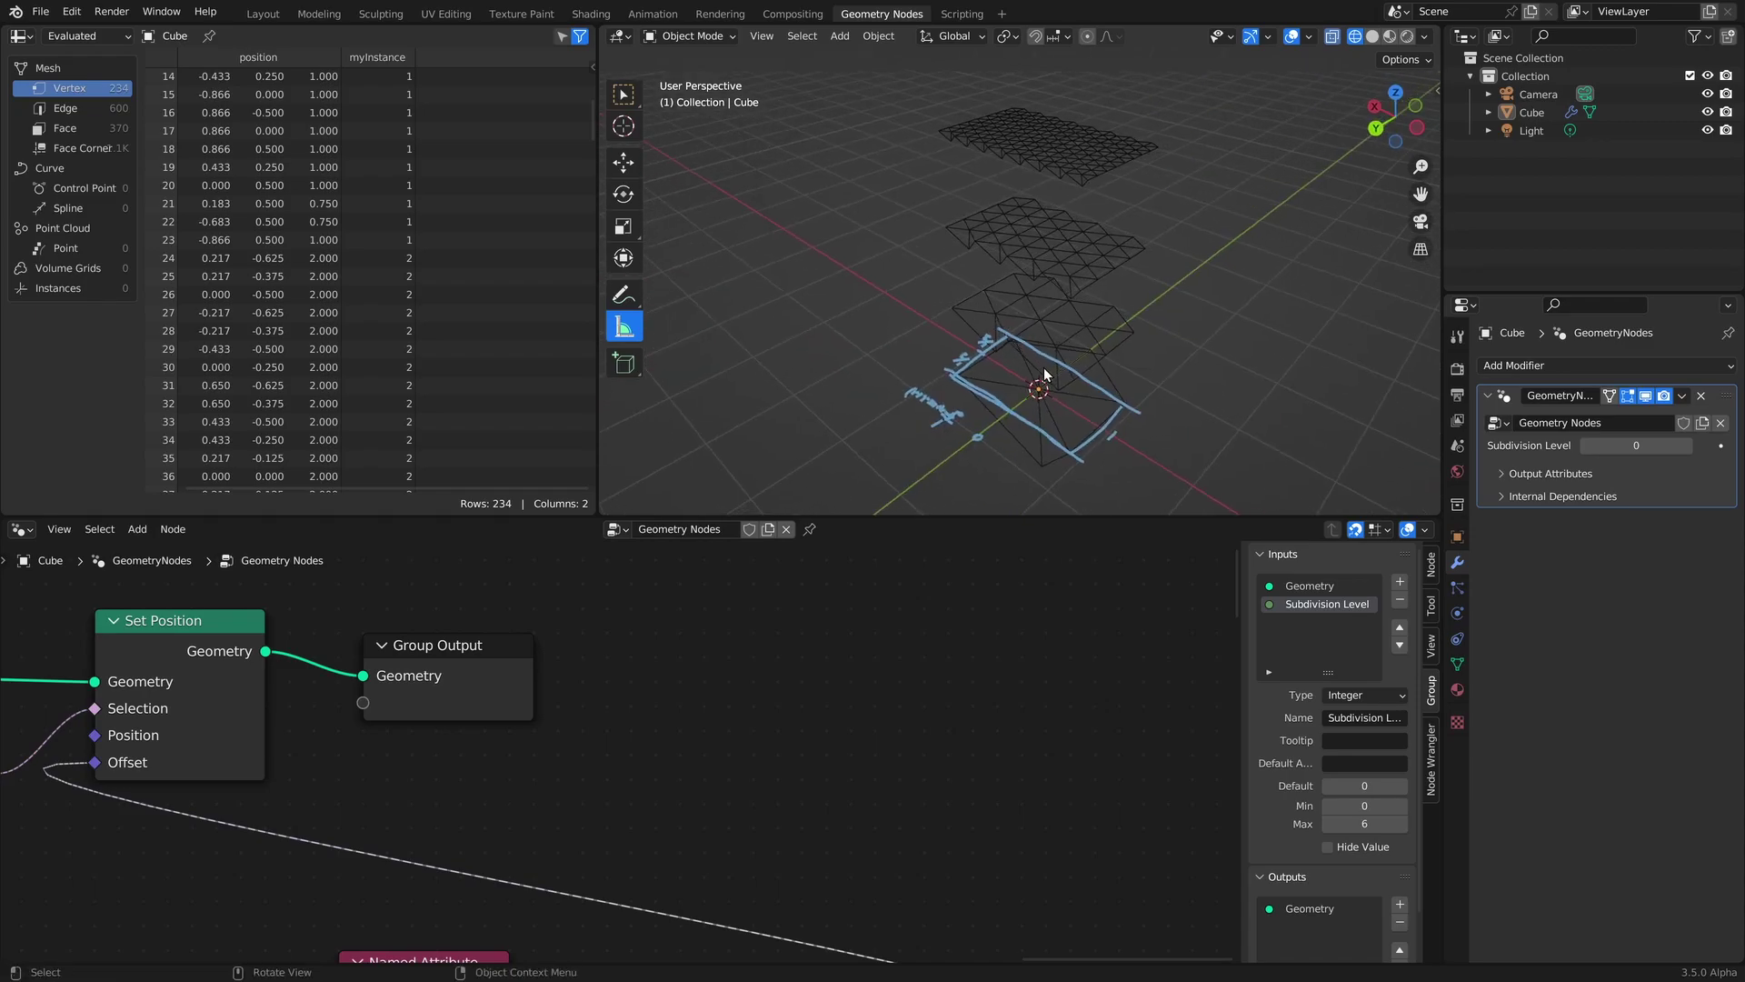
scroll(1062, 379, "down", 4)
Add a Combine XYZ node and place it after the Divide node.
middle_click_drag(997, 799, 878, 658)
key("shift+a")
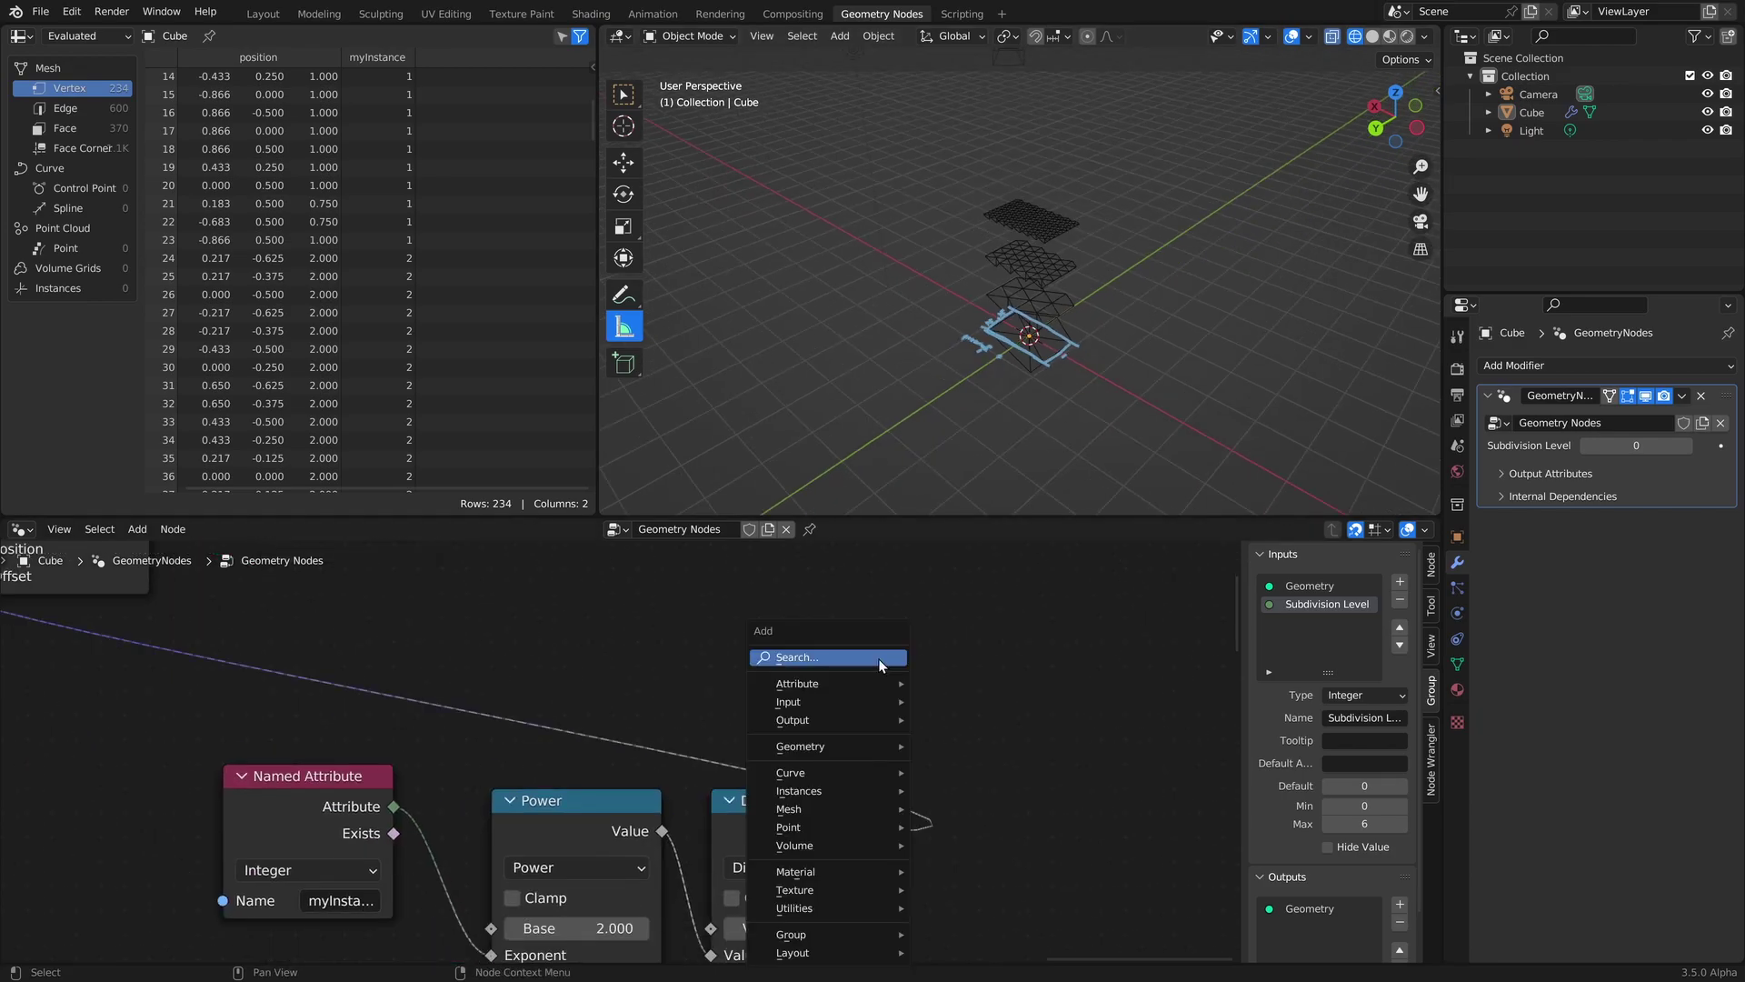
left_click(878, 658)
type("cs")
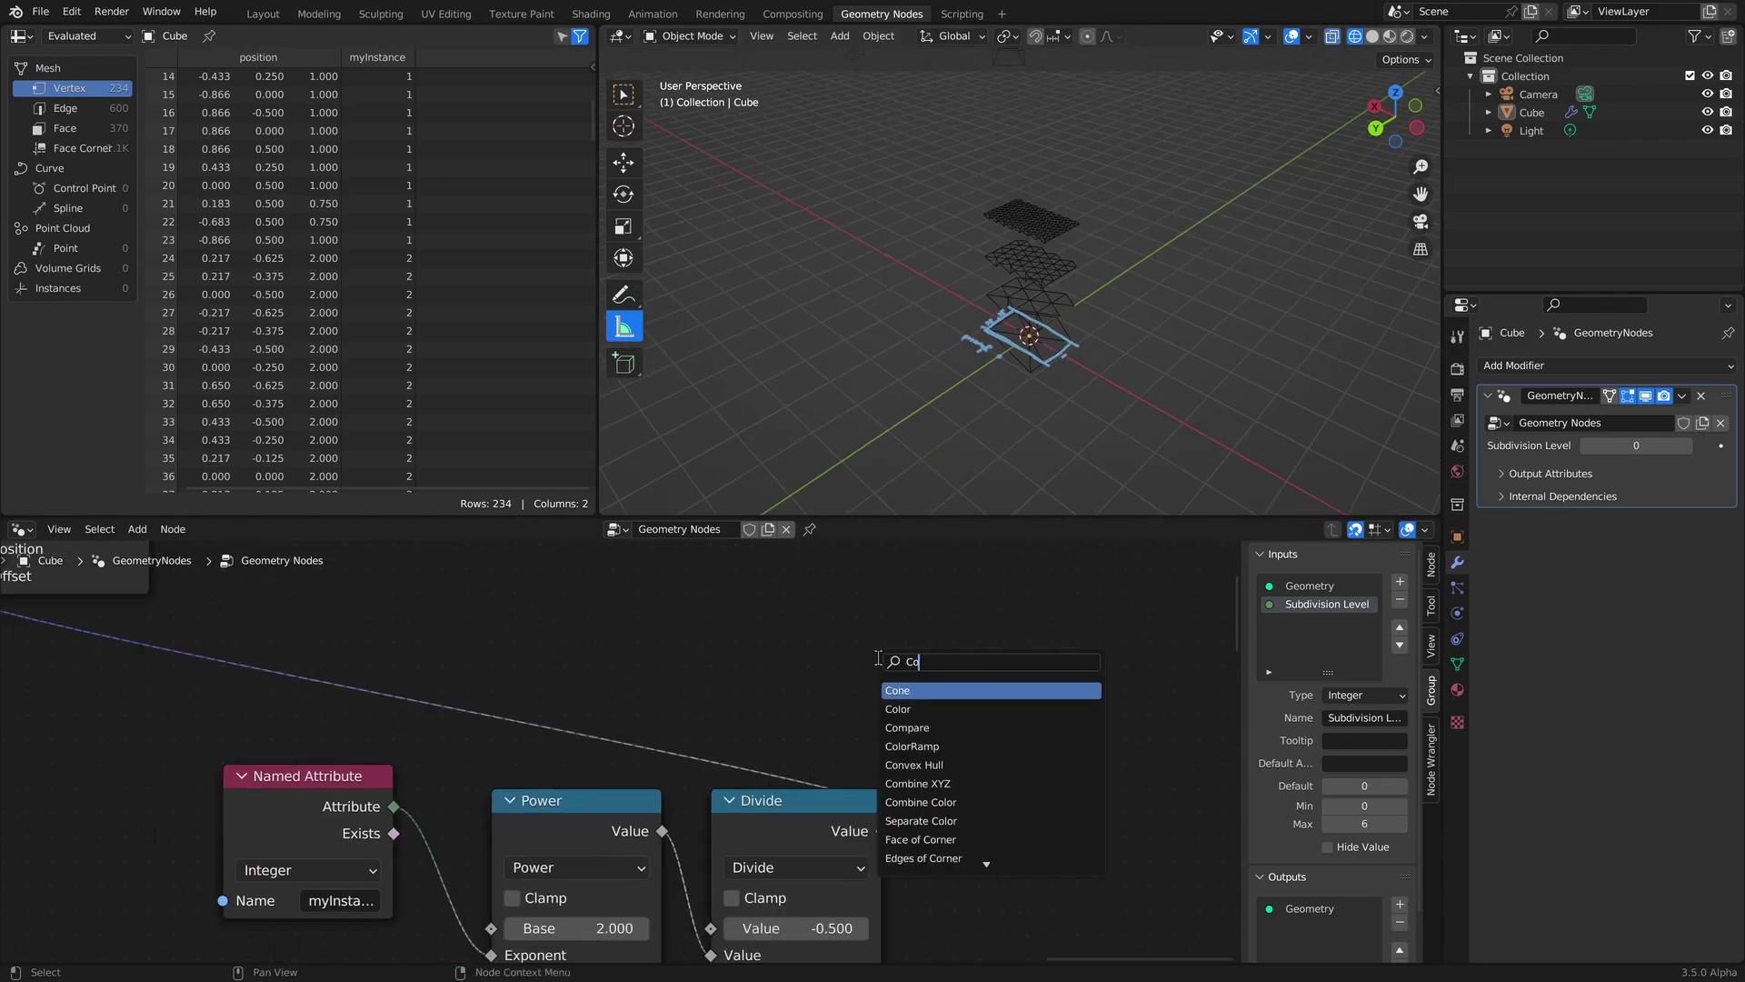
key("BackSpace")
type("s")
key("BackSpace")
type("x")
key("Return")
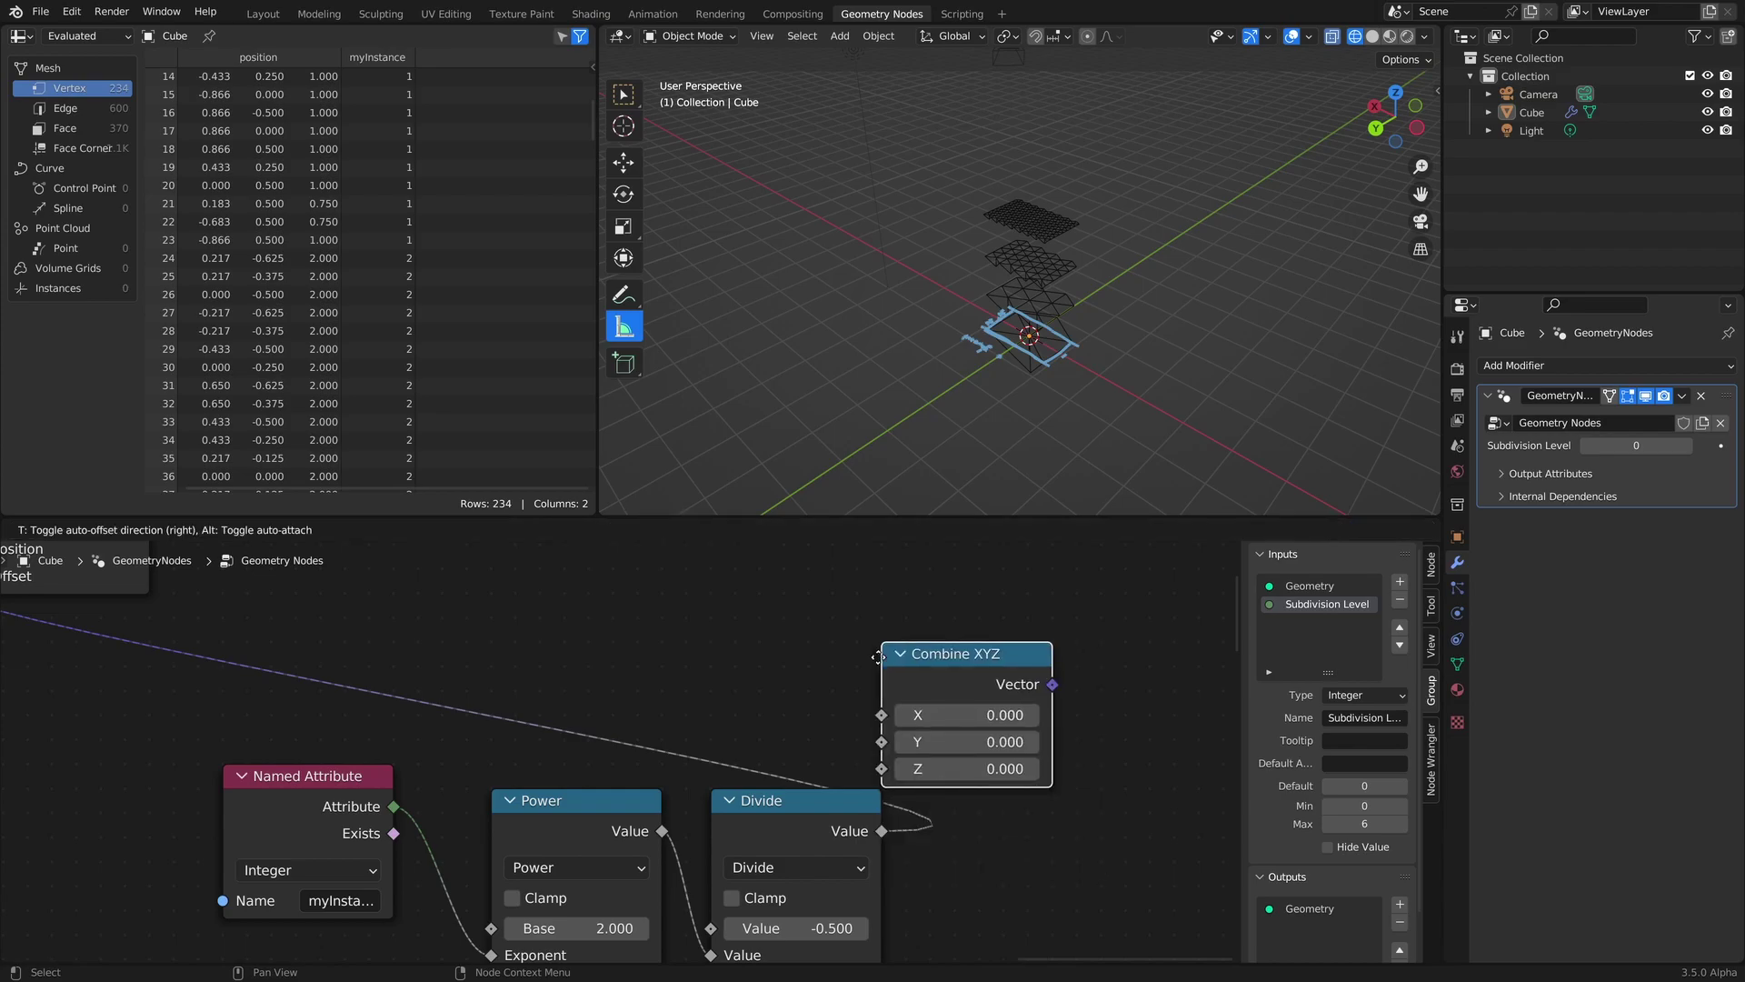
left_click(1000, 779)
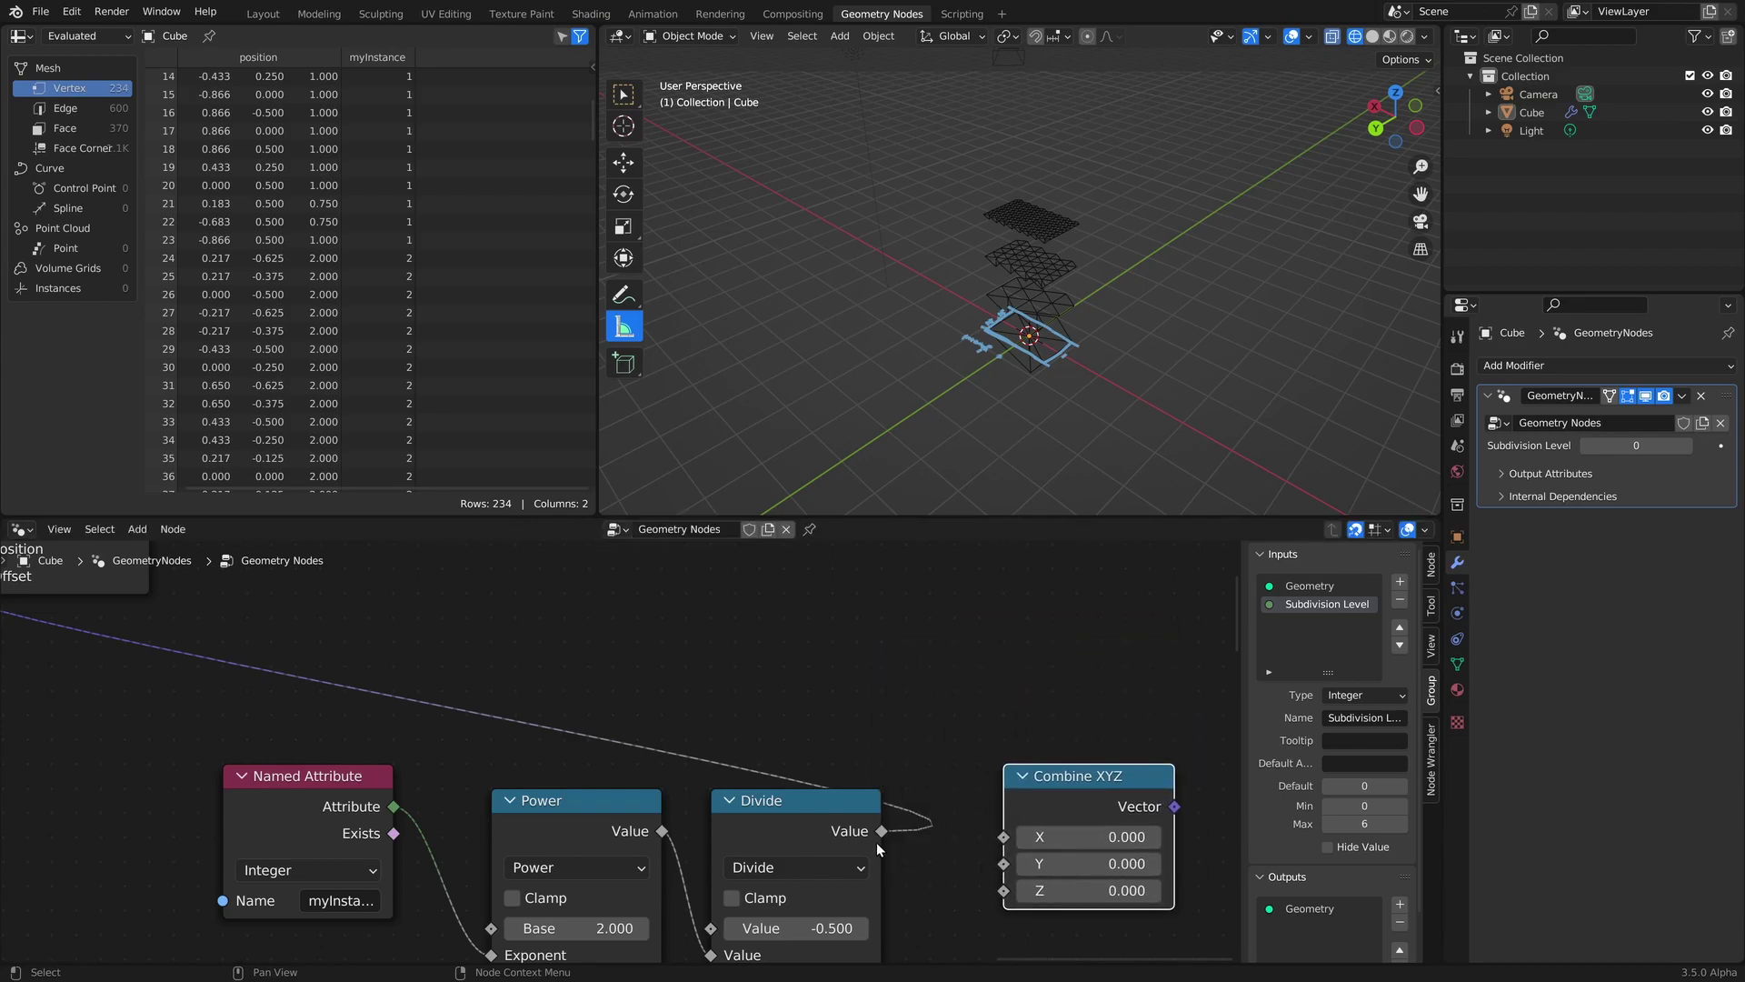
Connect the Divide result to Combine XYZ's Y, and its Vector to Set Position's Offset.
left_click_drag(880, 829, 1000, 863)
scroll(980, 800, "down", 2)
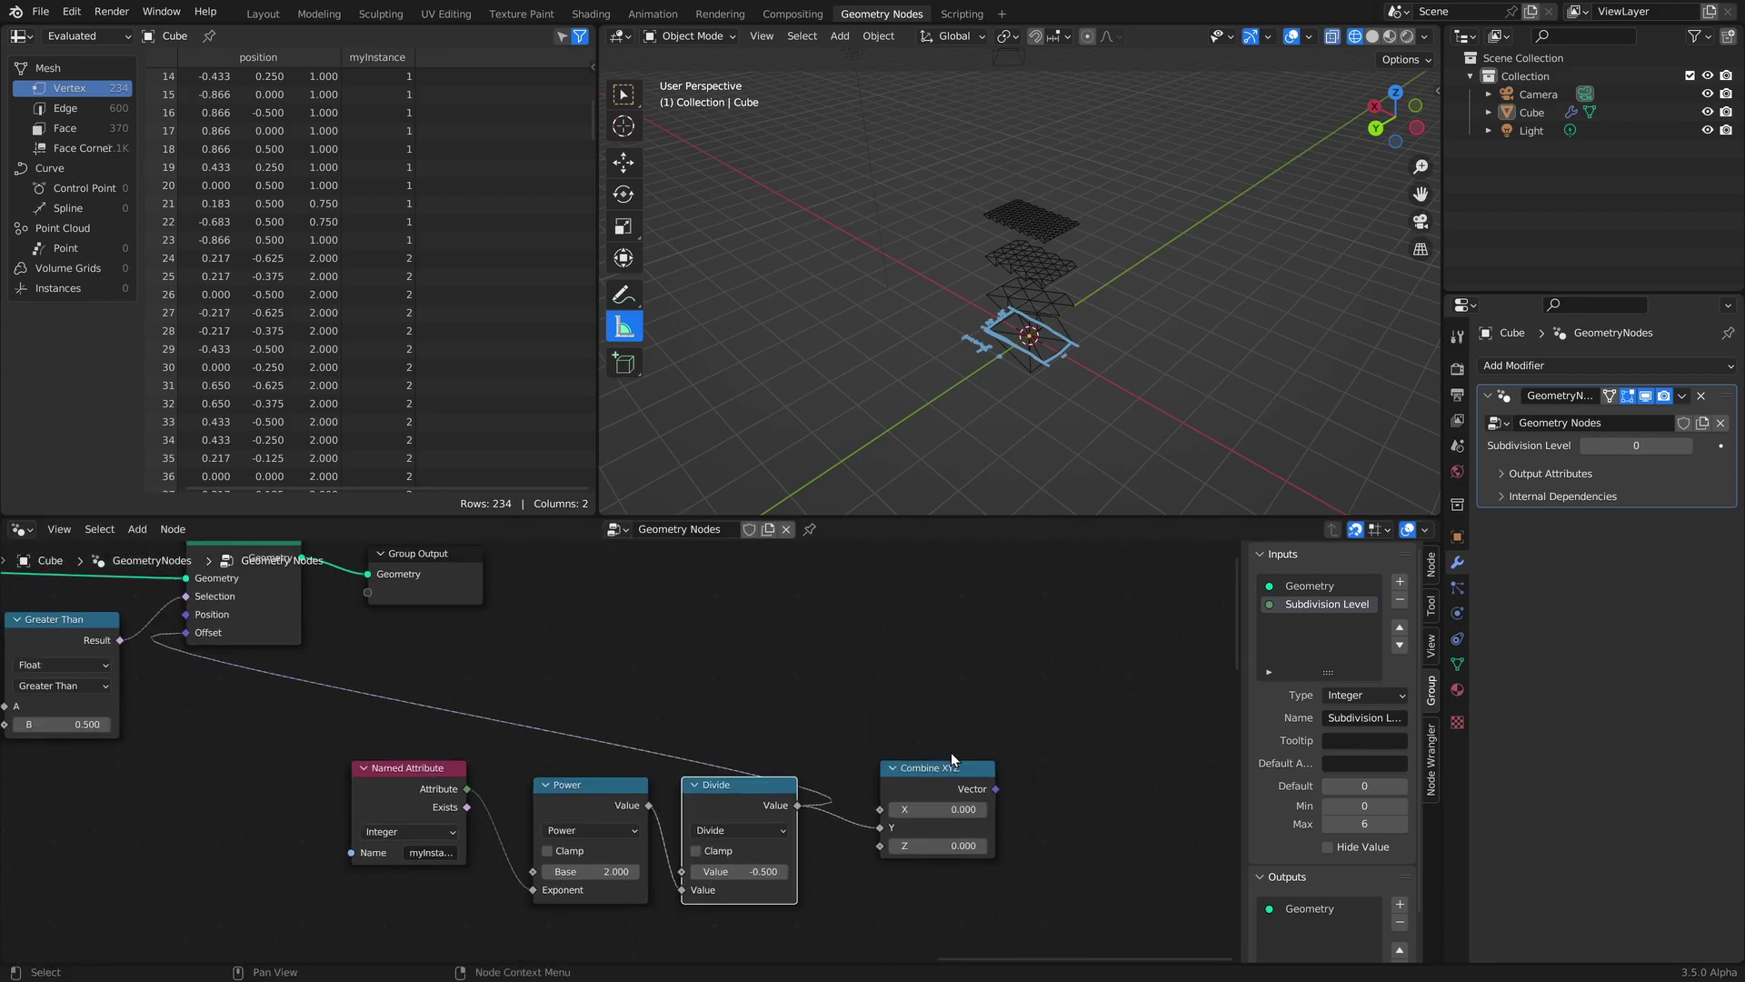
middle_click_drag(951, 751, 1033, 809)
left_click_drag(1070, 868, 264, 709)
scroll(1138, 313, "up", 3)
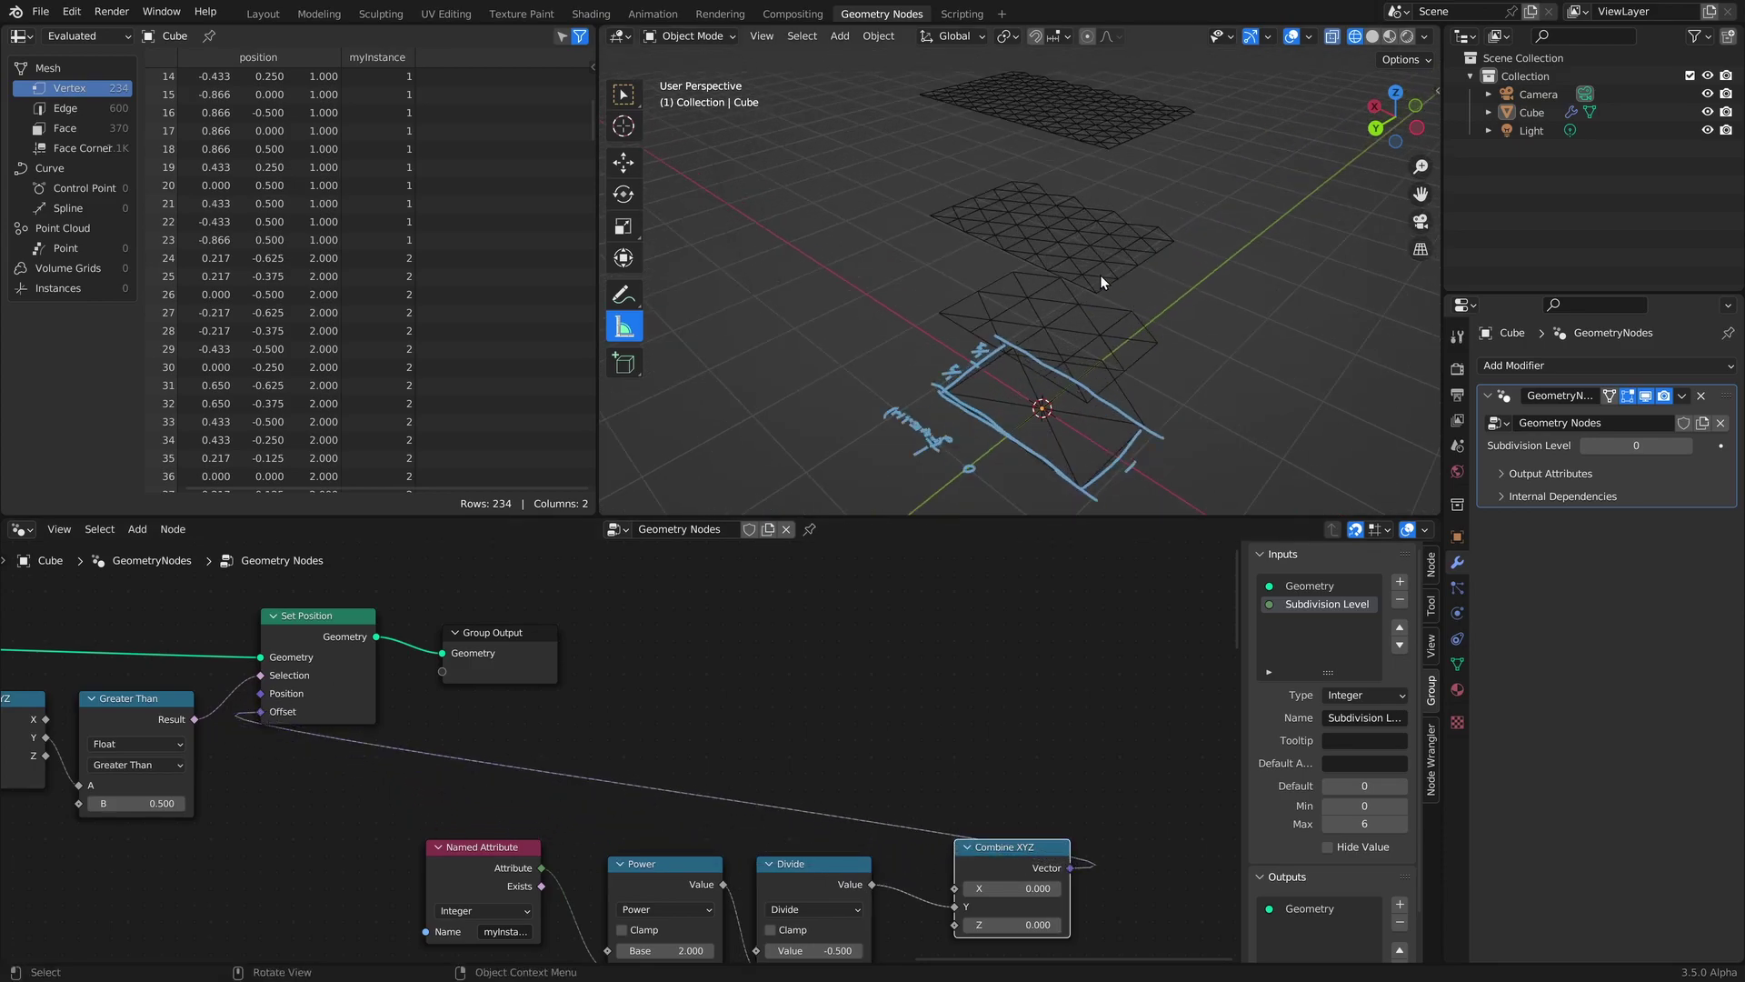
middle_click_drag(1176, 324, 1120, 334)
Duplicate the Greater Than node, place the copy below it, and switch the copy to Less Than.
middle_click_drag(979, 826, 930, 772)
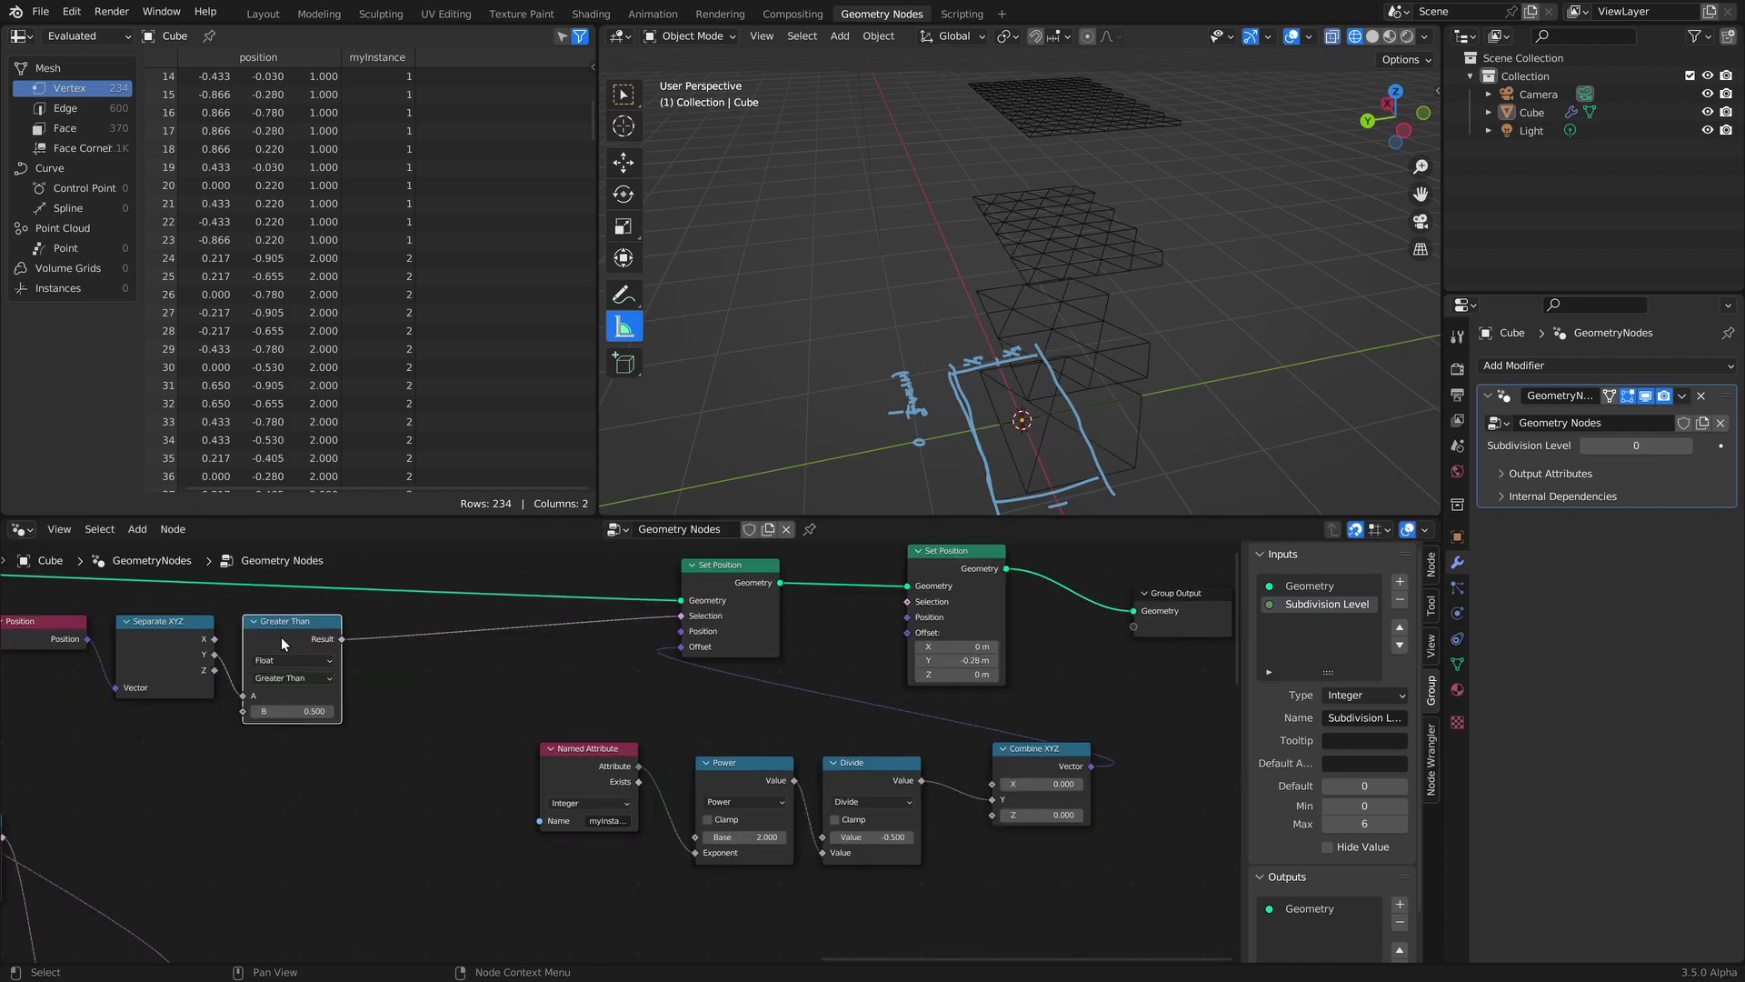
key("shift+d")
left_click(281, 771)
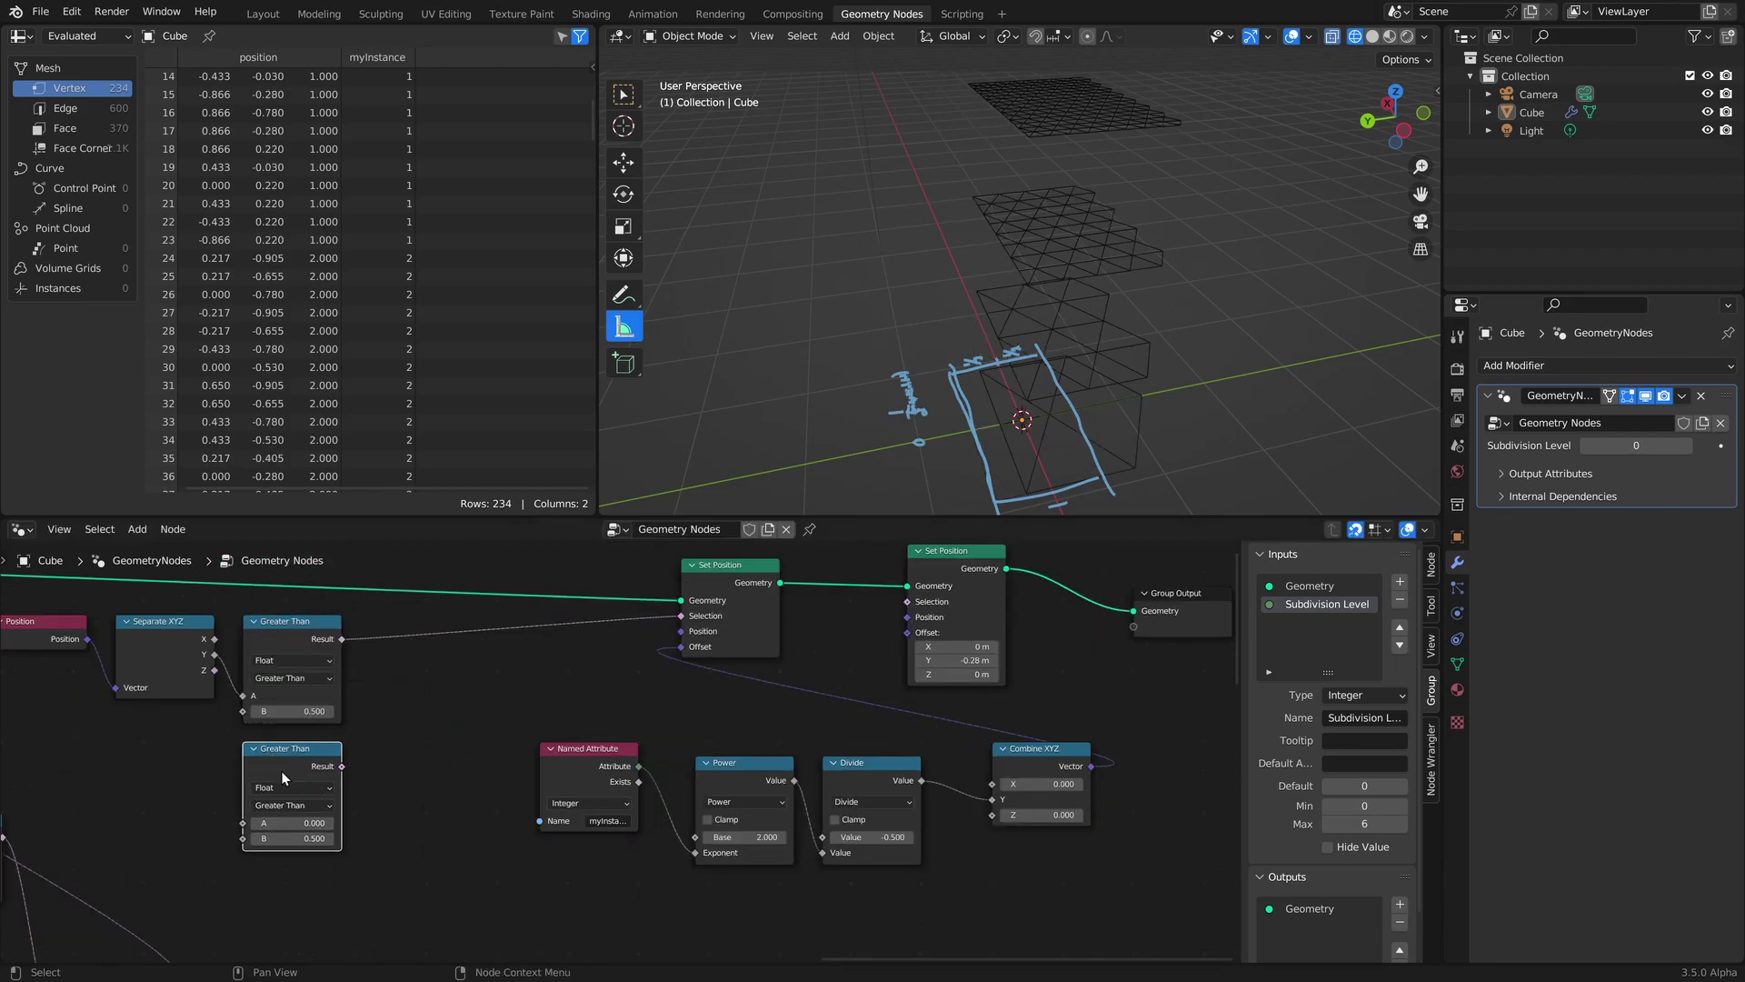
left_click(282, 805)
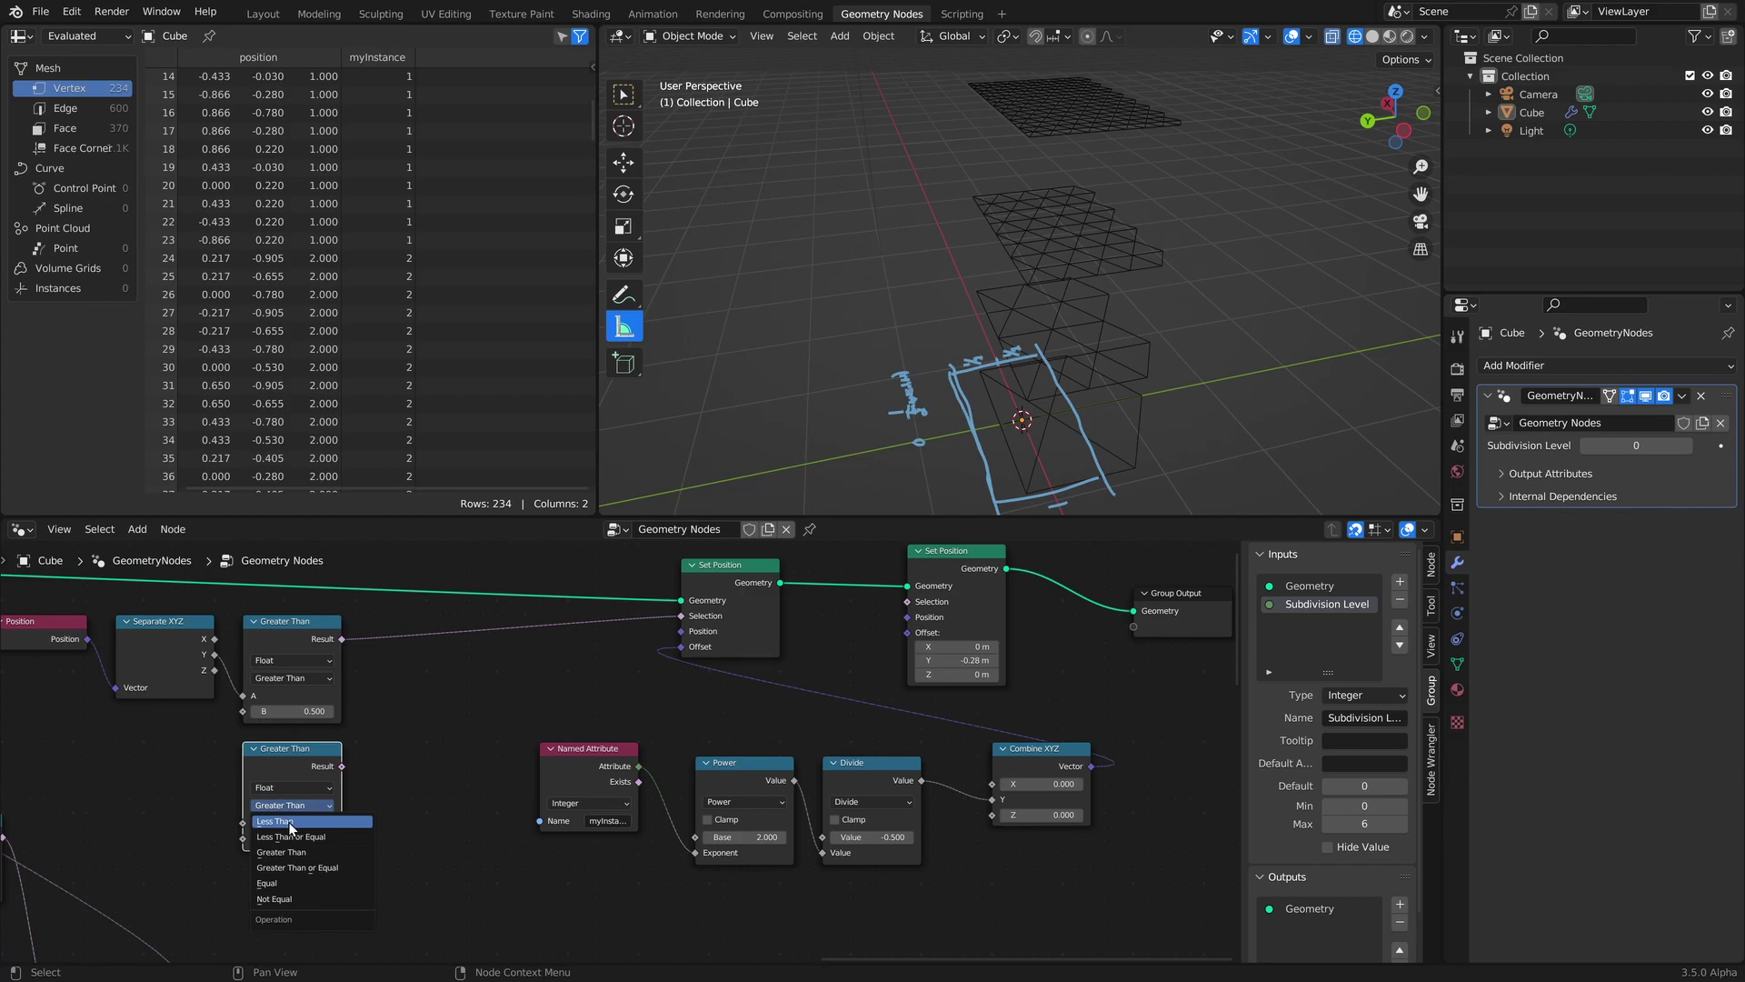
left_click(265, 768)
Feed the separated Y into Less Than's A, set B to -0.5, and connect its Result to the second Set Position's Selection.
left_click_drag(214, 654, 243, 823)
left_click(286, 838)
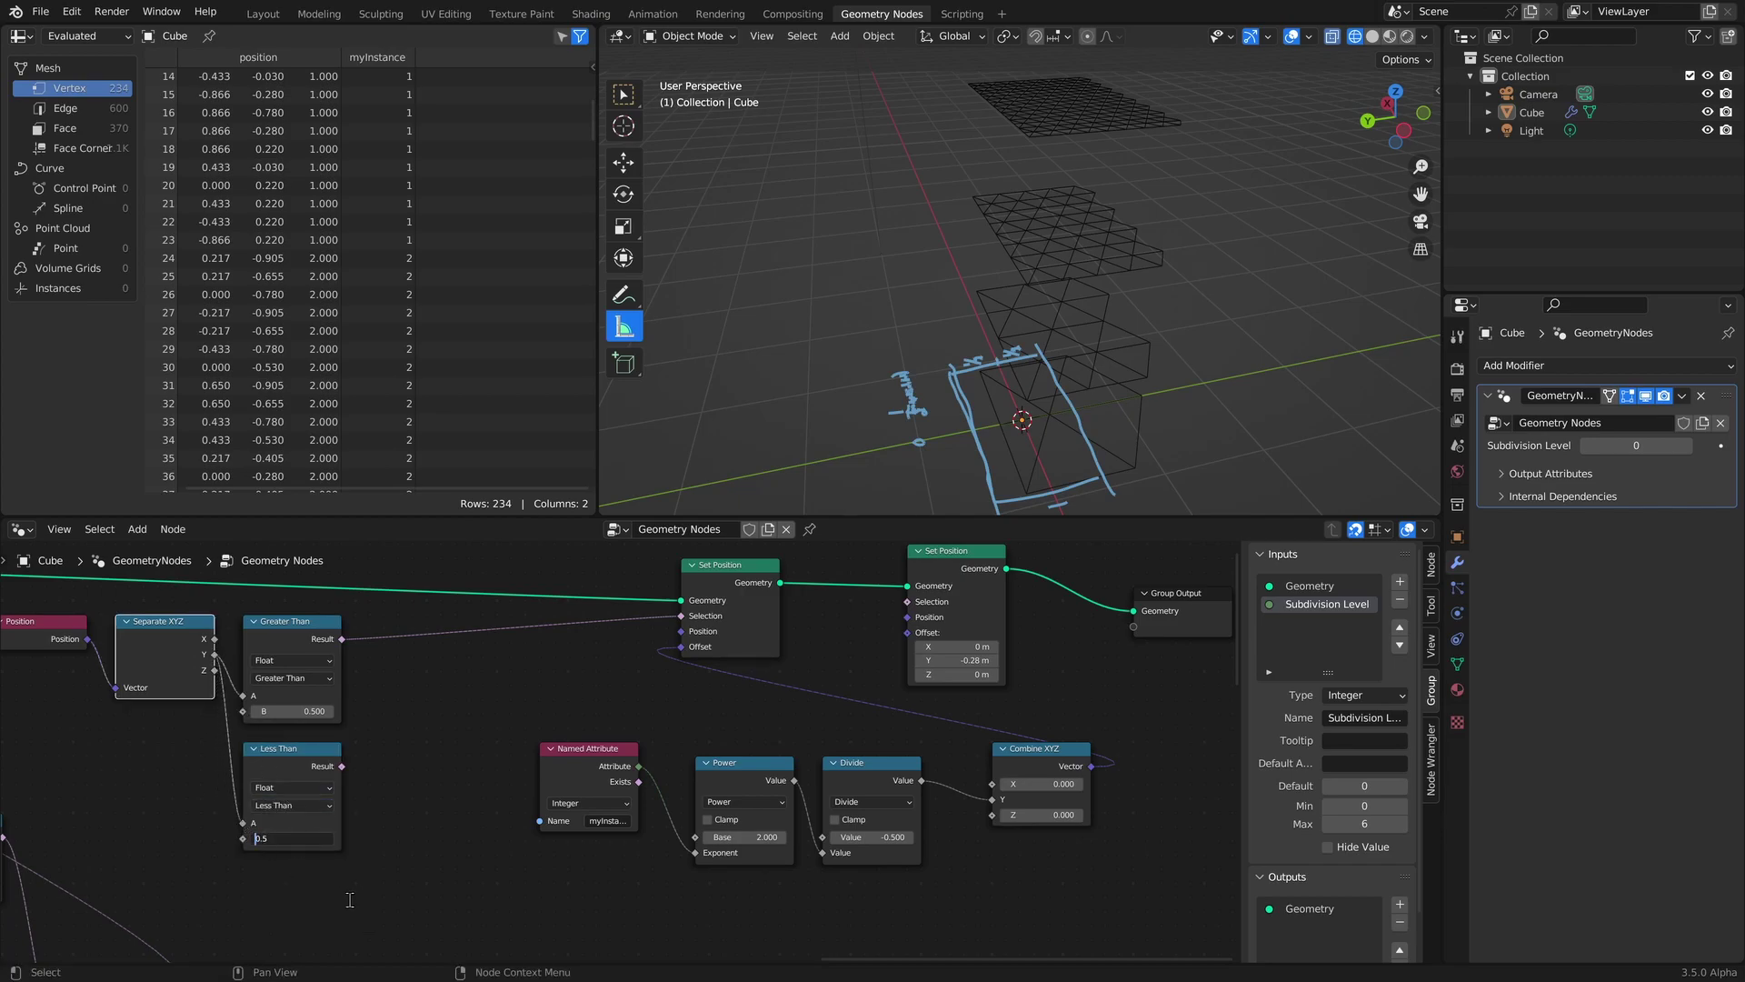
type("-")
key("Return")
left_click_drag(342, 767, 908, 602)
middle_click_drag(953, 659, 932, 659)
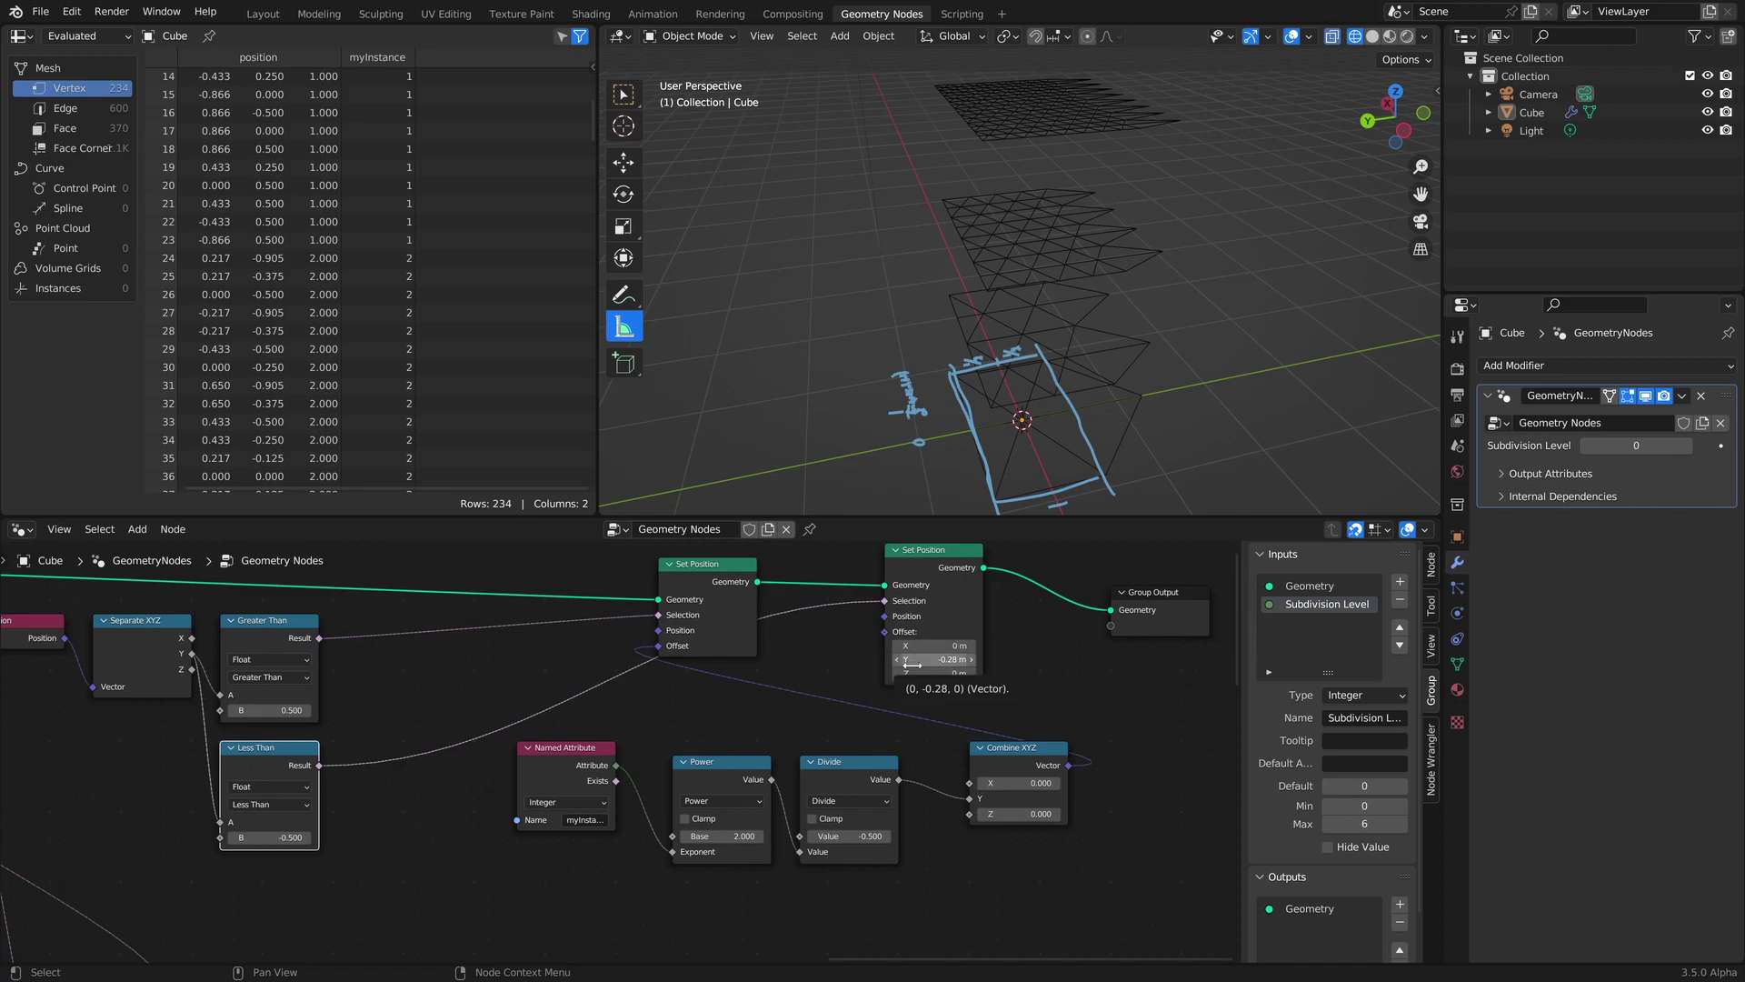
left_click_drag(1068, 764, 1120, 789)
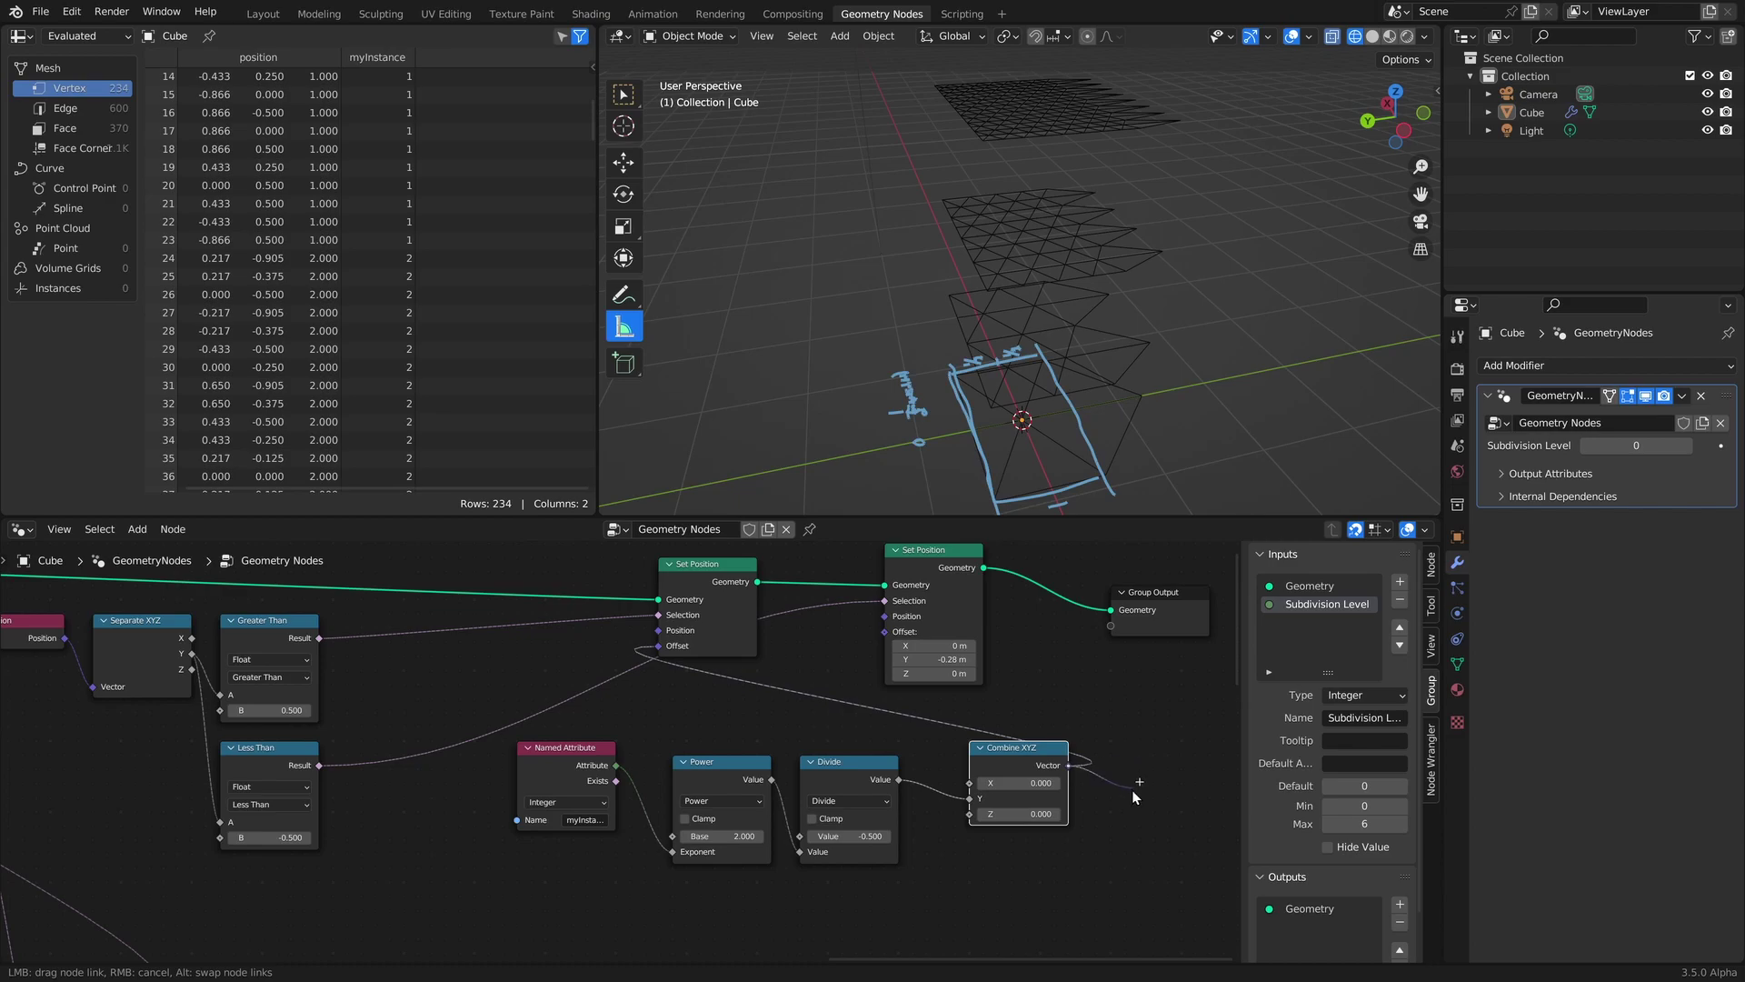
left_click_drag(1130, 794, 1120, 801)
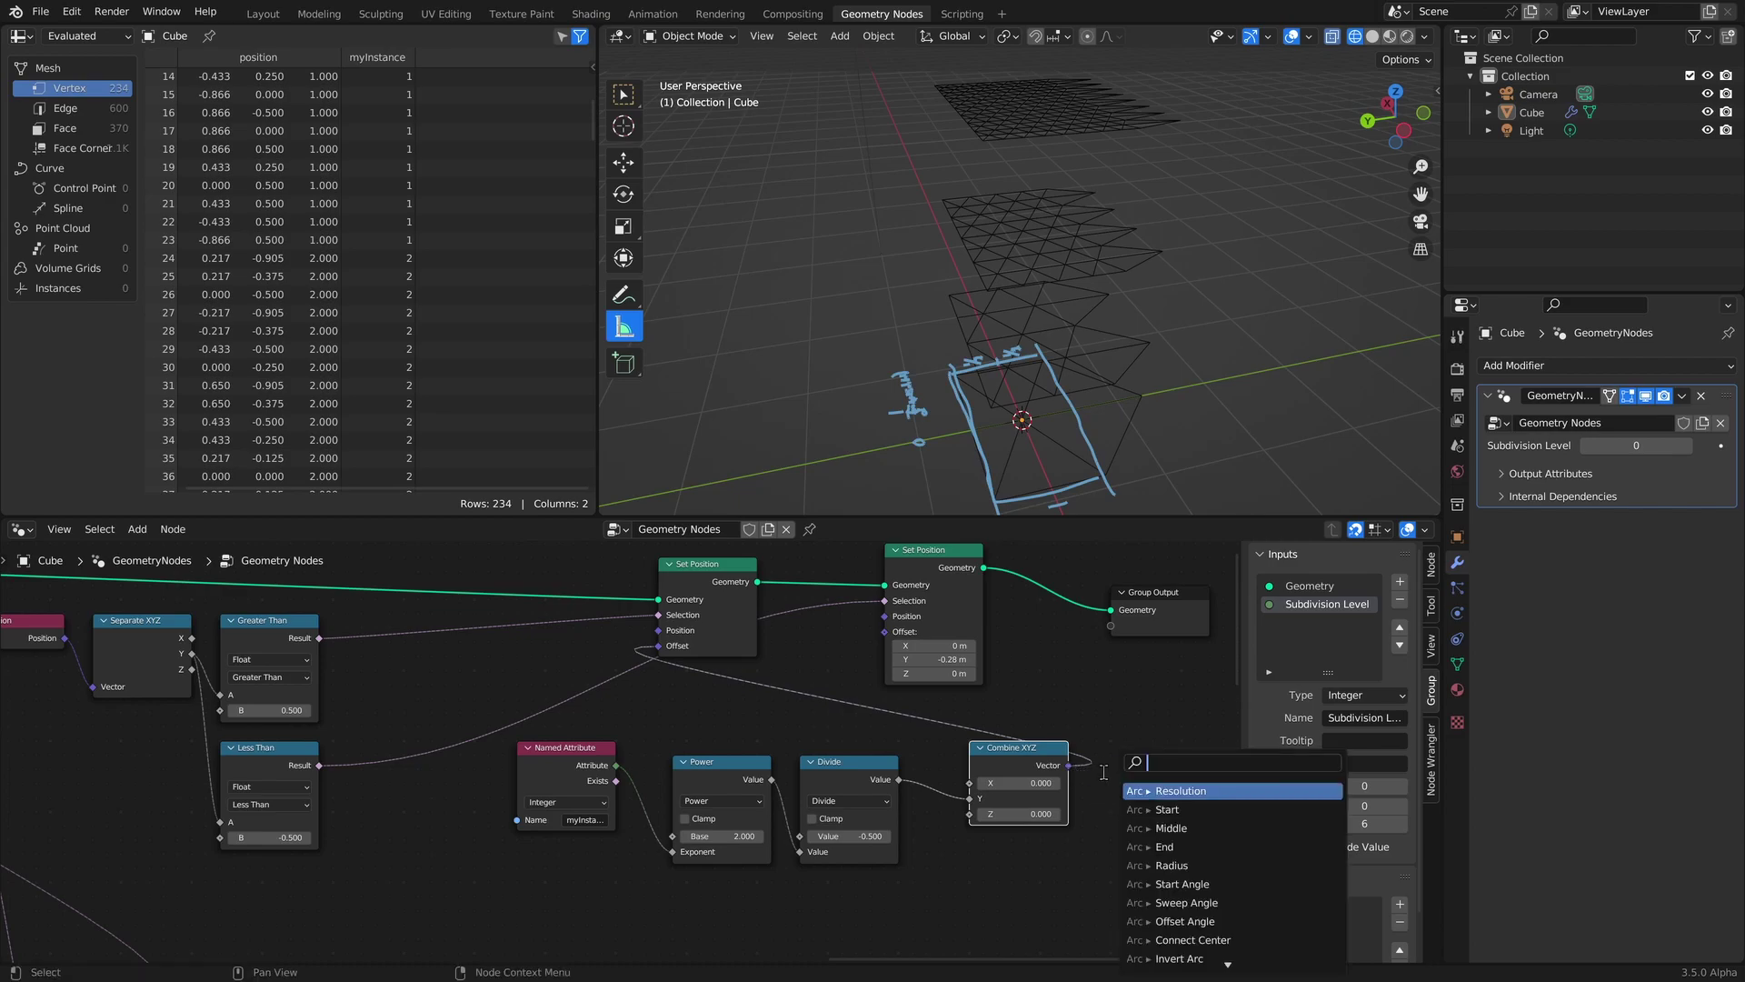
left_click(1096, 781)
Duplicate the Divide node below Combine XYZ, switch the copy to Multiply, and set its first Value to -1.
middle_click_drag(1045, 809, 1005, 793)
left_click(793, 765)
key("shift+d")
left_click(1019, 879)
middle_click_drag(1019, 879, 977, 823)
left_click(980, 842)
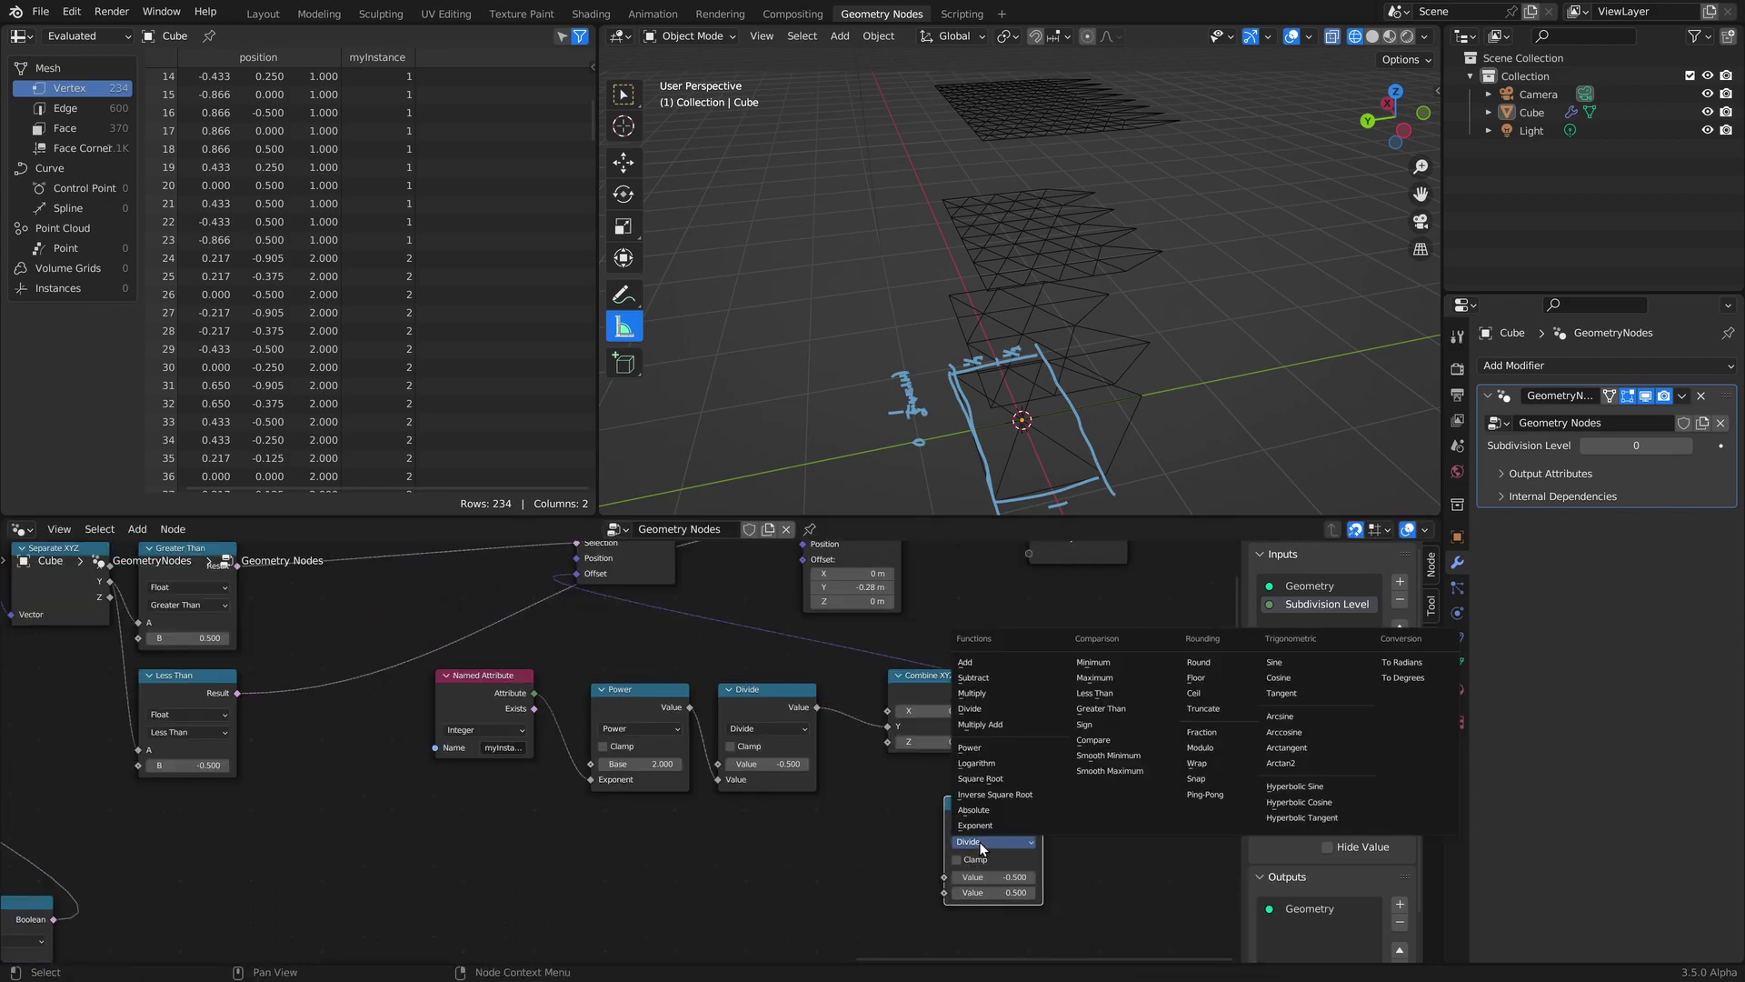
left_click(975, 693)
double_click(996, 879)
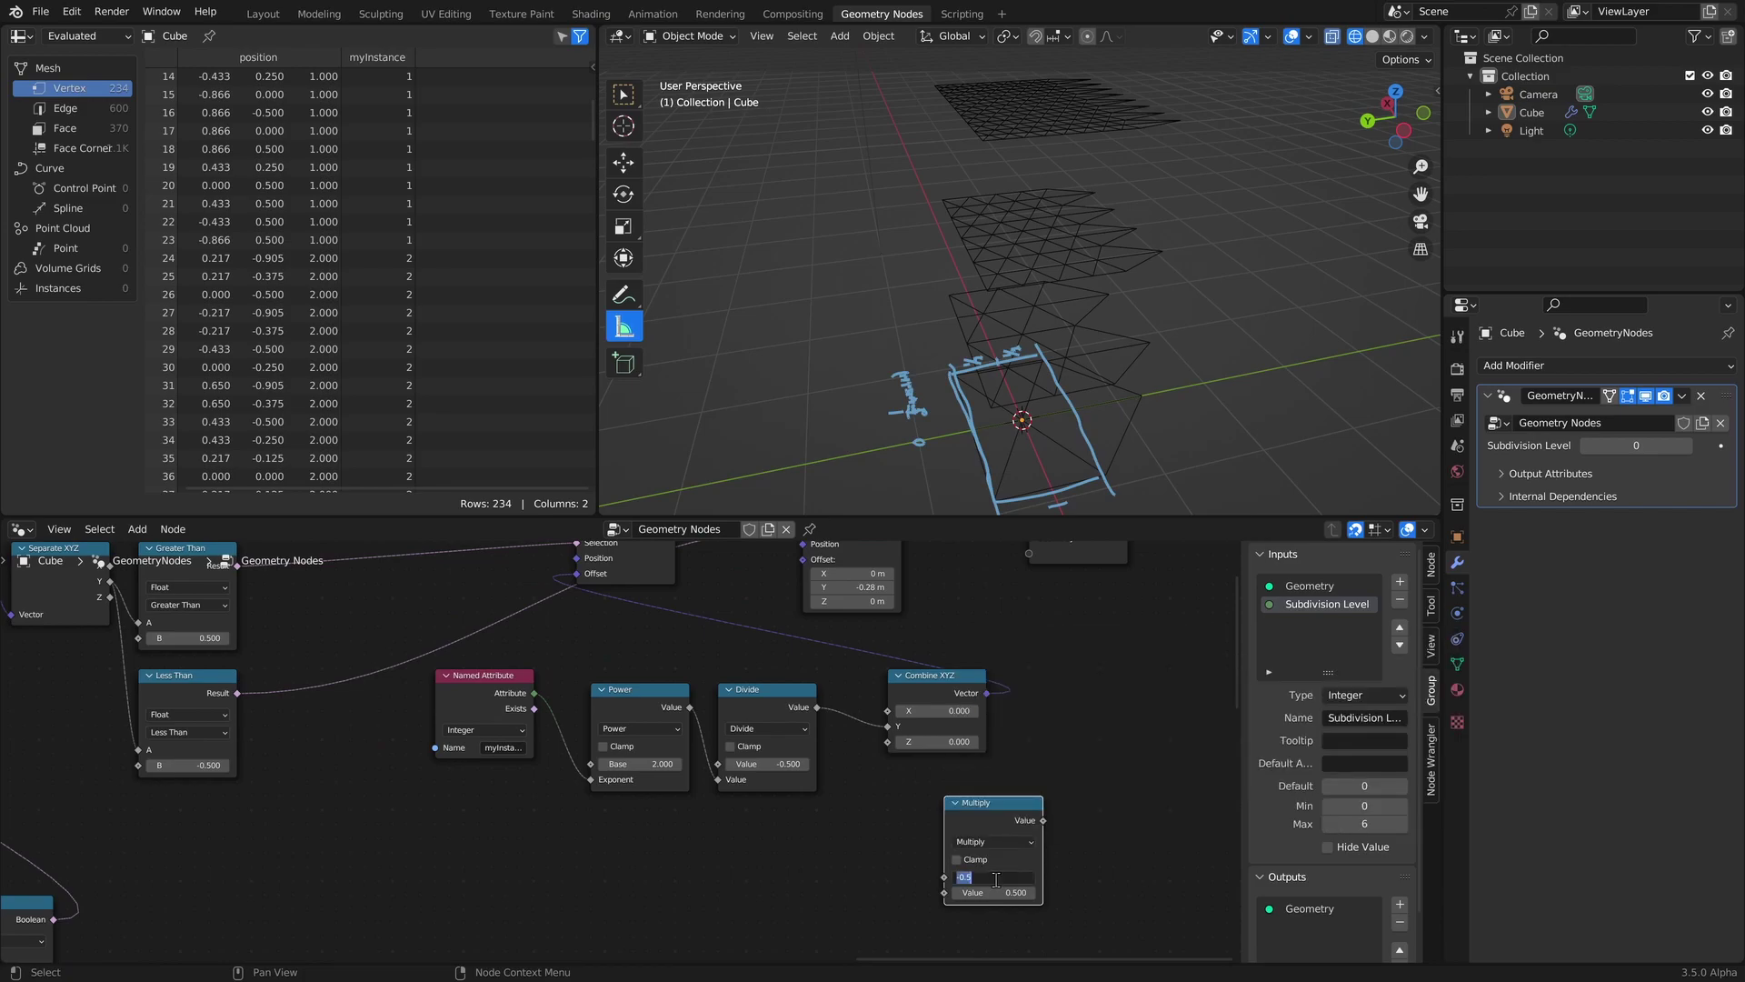
type("-1")
key("Return")
Connect Combine XYZ's Vector to Multiply's second Value, and place a duplicate Combine XYZ node beside the original.
left_click_drag(987, 693, 944, 892)
scroll(890, 740, "up", 2)
key("shift+d")
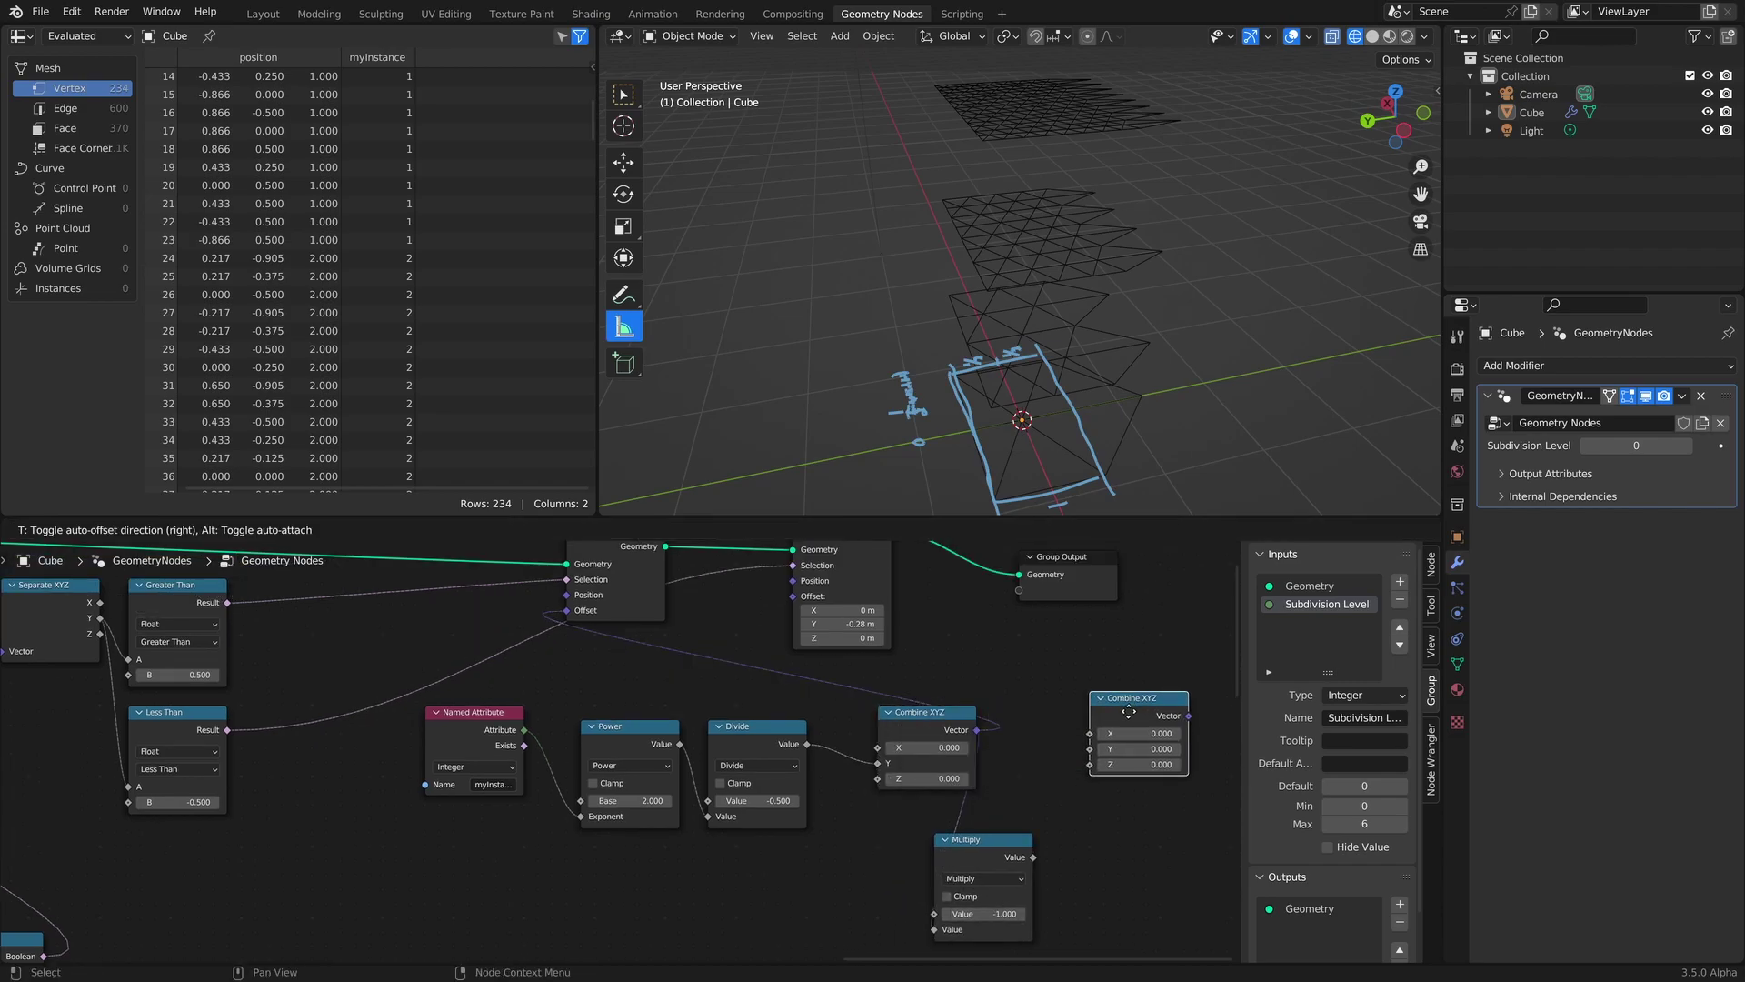
left_click(1122, 717)
Connect the Divide result to Multiply's second Value, and Multiply's output to the duplicate Combine XYZ's Y.
left_click_drag(805, 743, 920, 906)
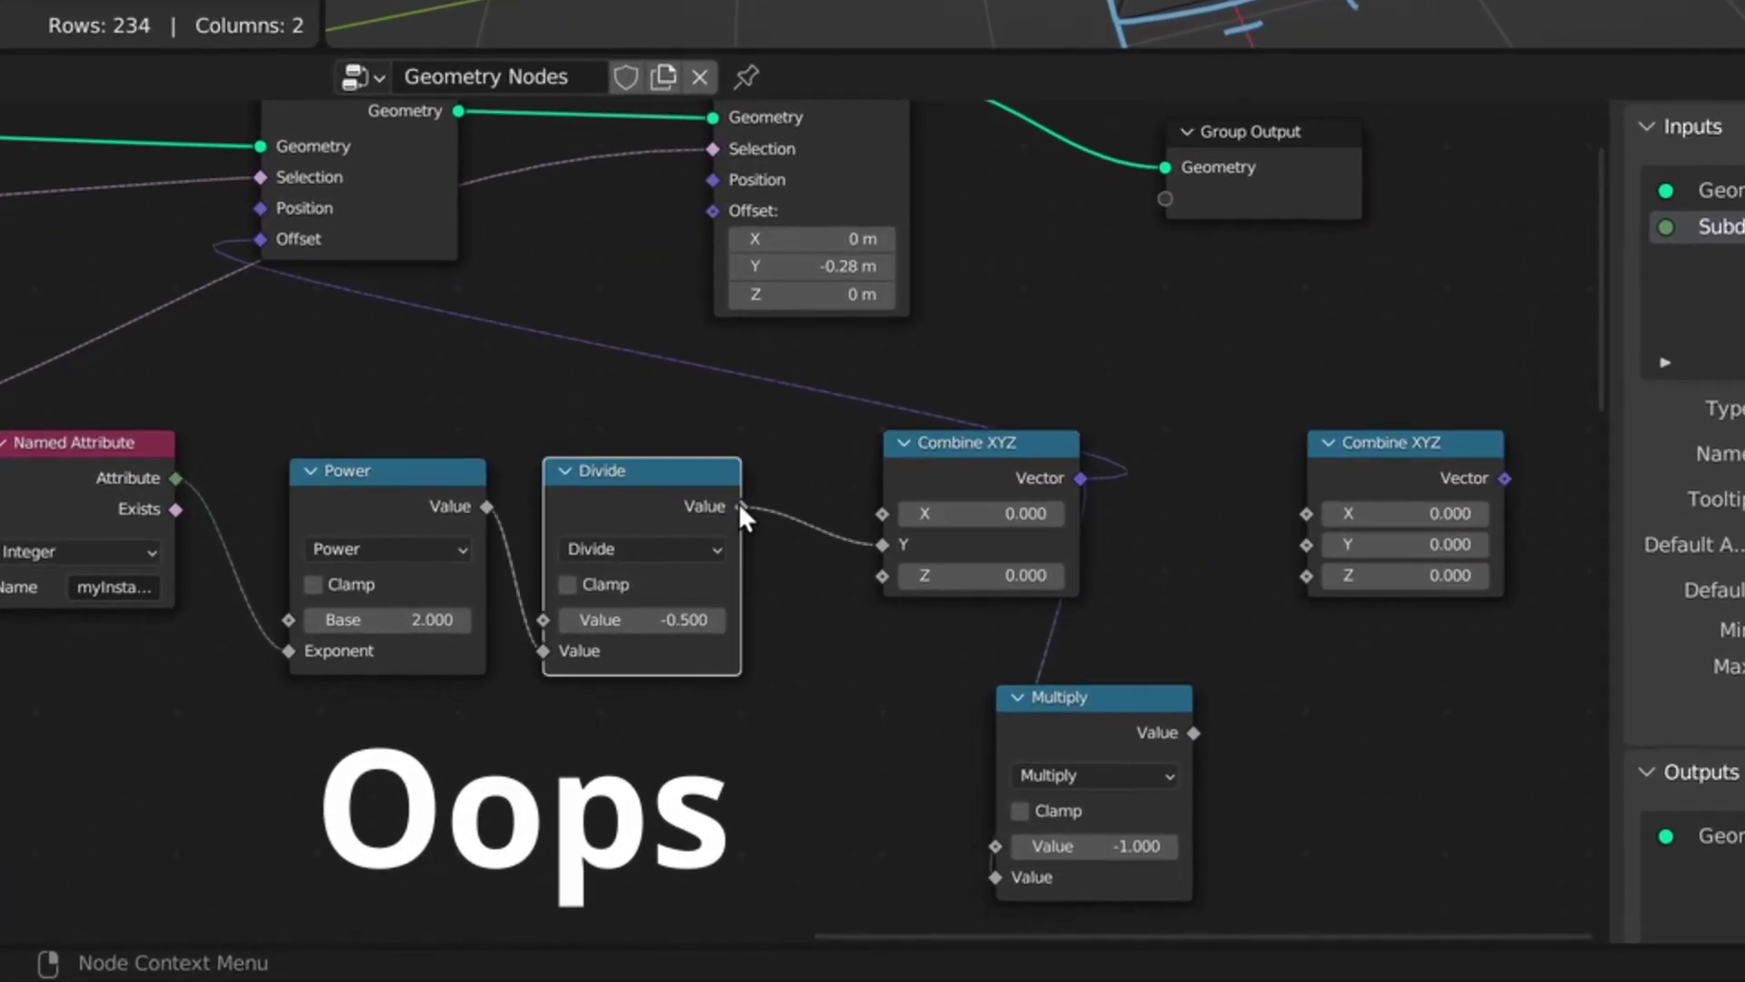
left_click_drag(967, 831, 996, 879)
middle_click_drag(996, 880, 994, 788)
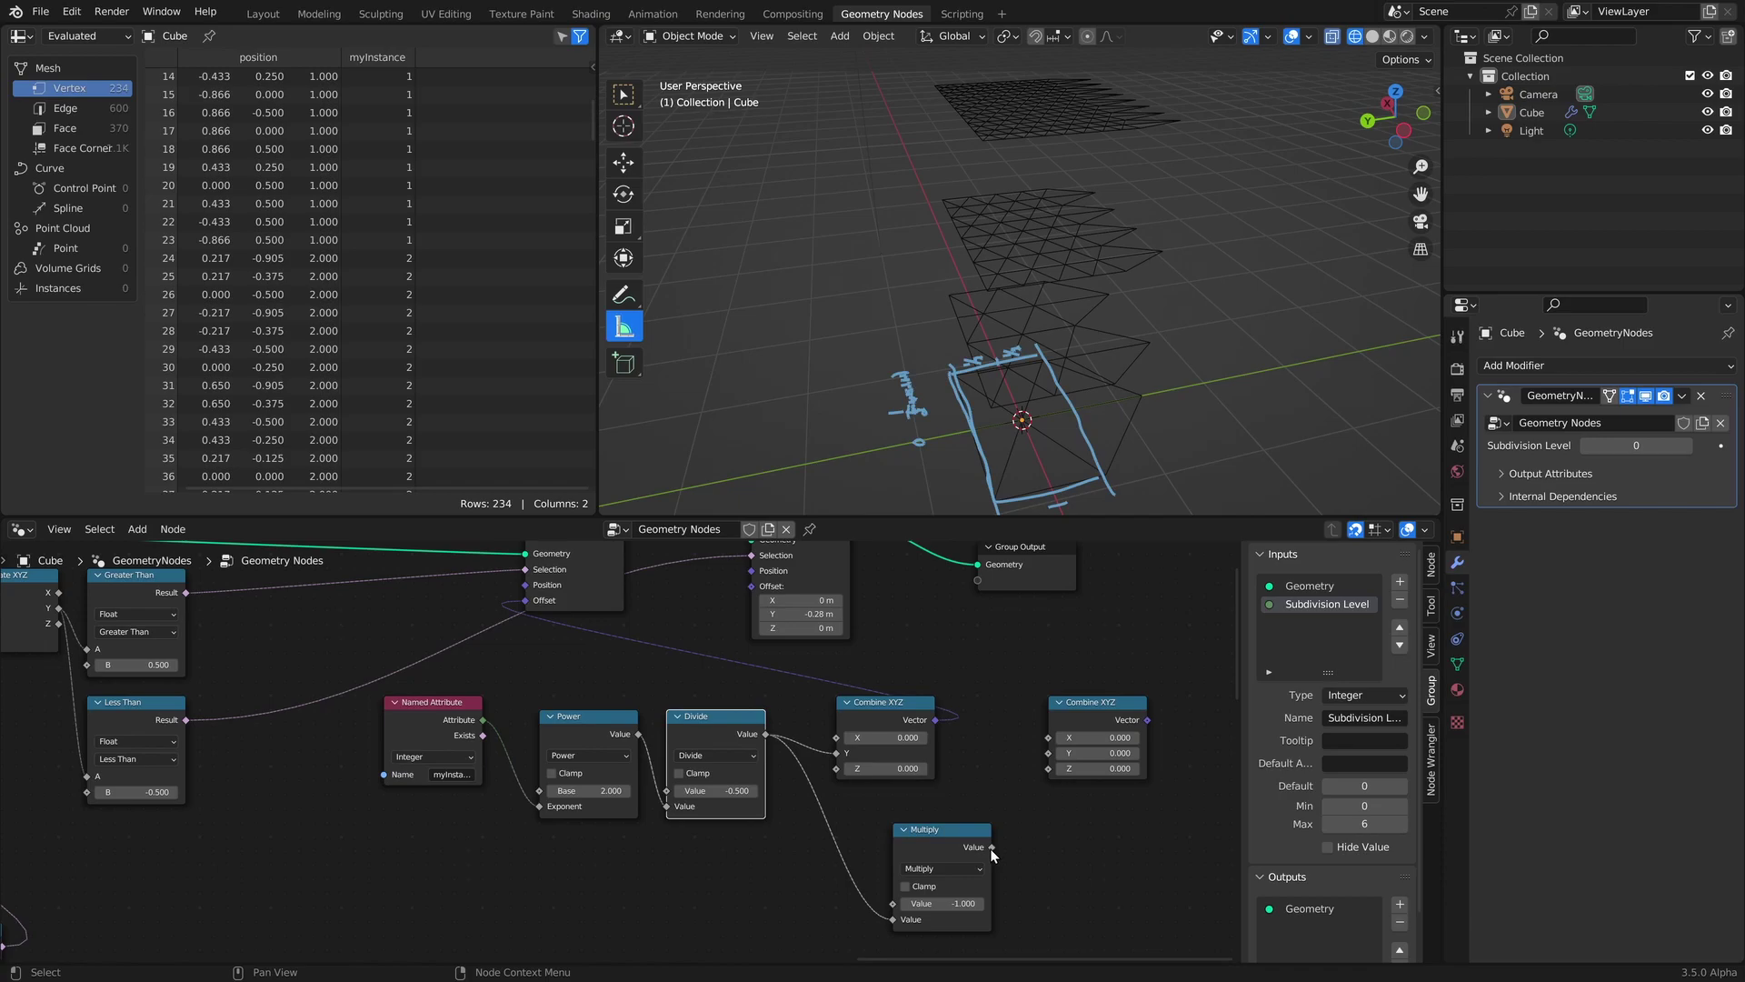
left_click_drag(1193, 645, 1301, 464)
left_click_drag(1048, 758, 1048, 753)
Connect the duplicate Combine XYZ's Vector to the second Set Position's Offset, and set the modifier's Subdivision Level to 1.
middle_click_drag(1046, 685, 1034, 739)
mouse_move(1138, 779)
left_mouse_down()
mouse_move(931, 745)
mouse_move(734, 651)
mouse_move(755, 649)
left_mouse_up()
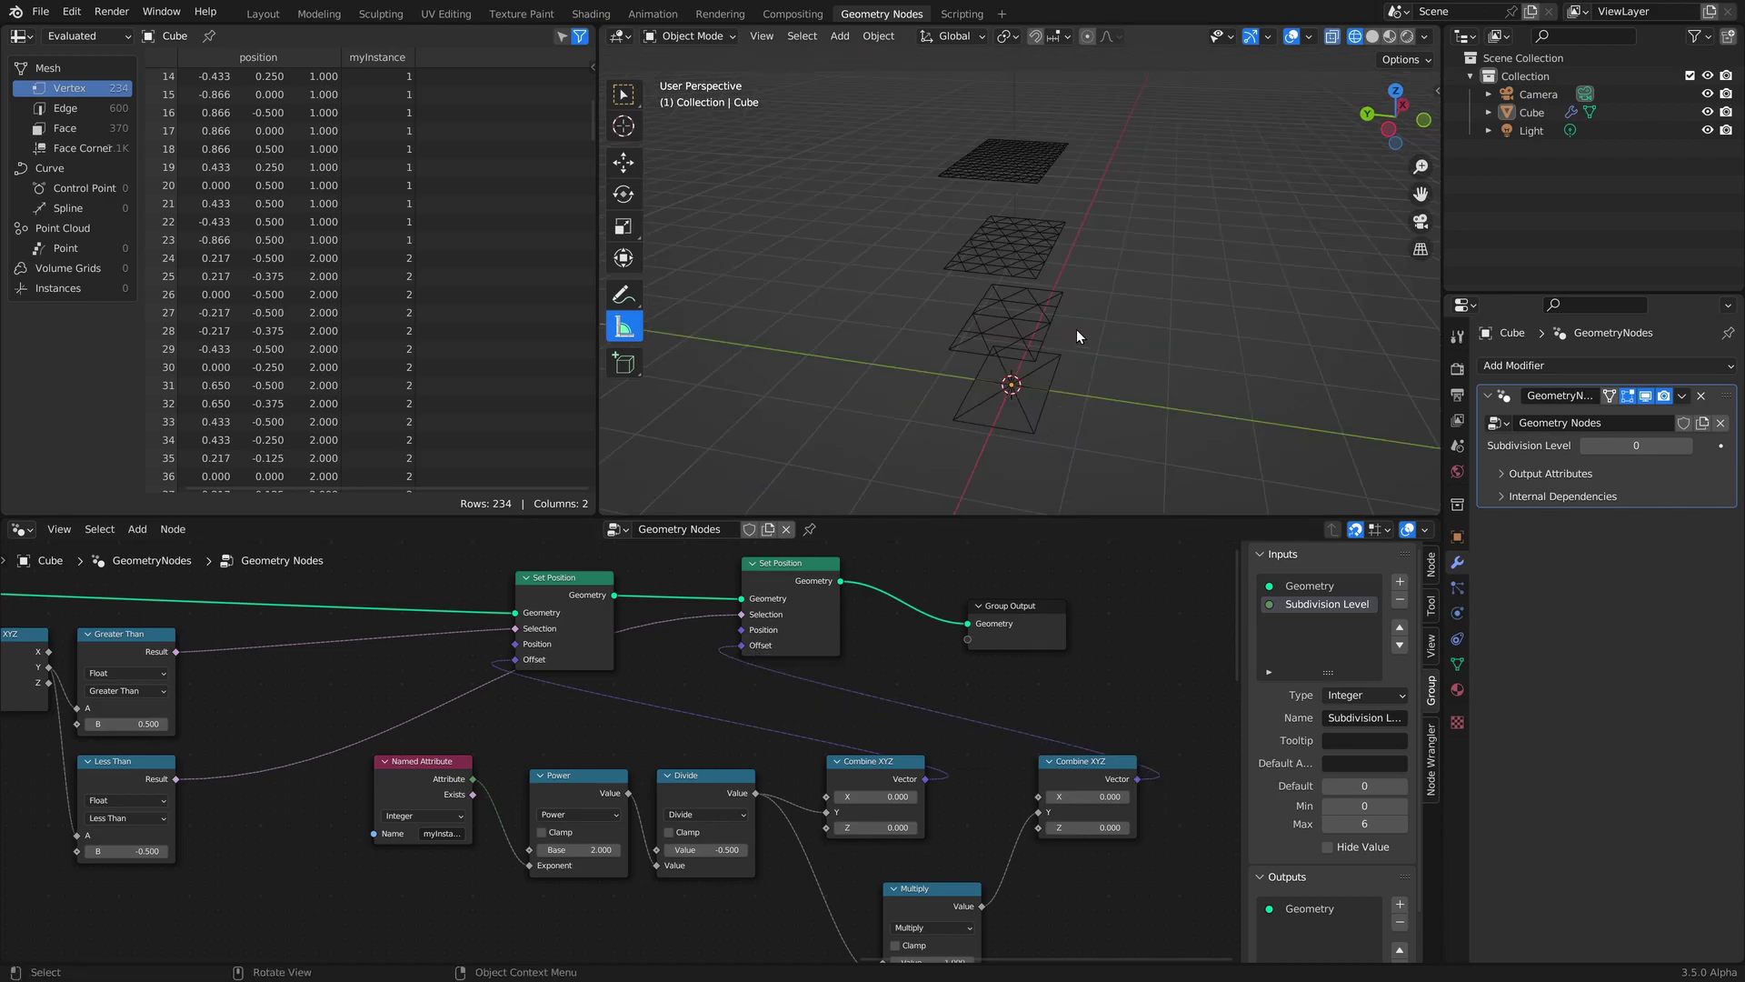
middle_click_drag(1004, 356, 1083, 353)
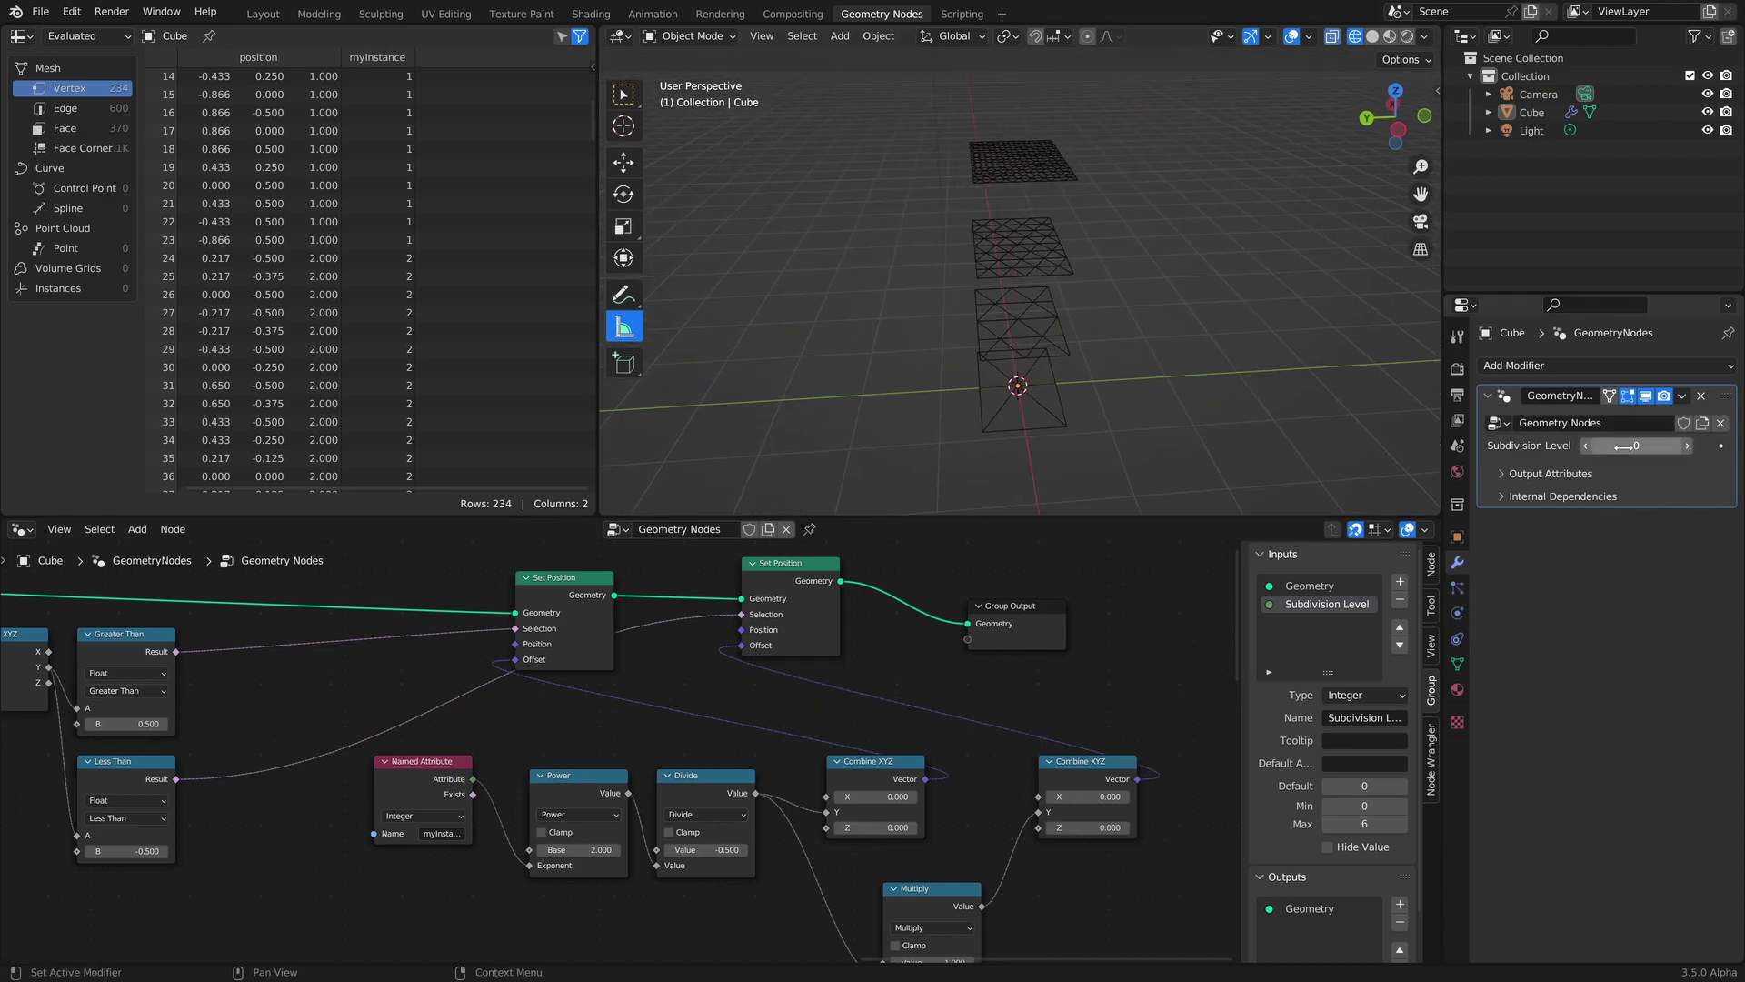
left_click(1687, 448)
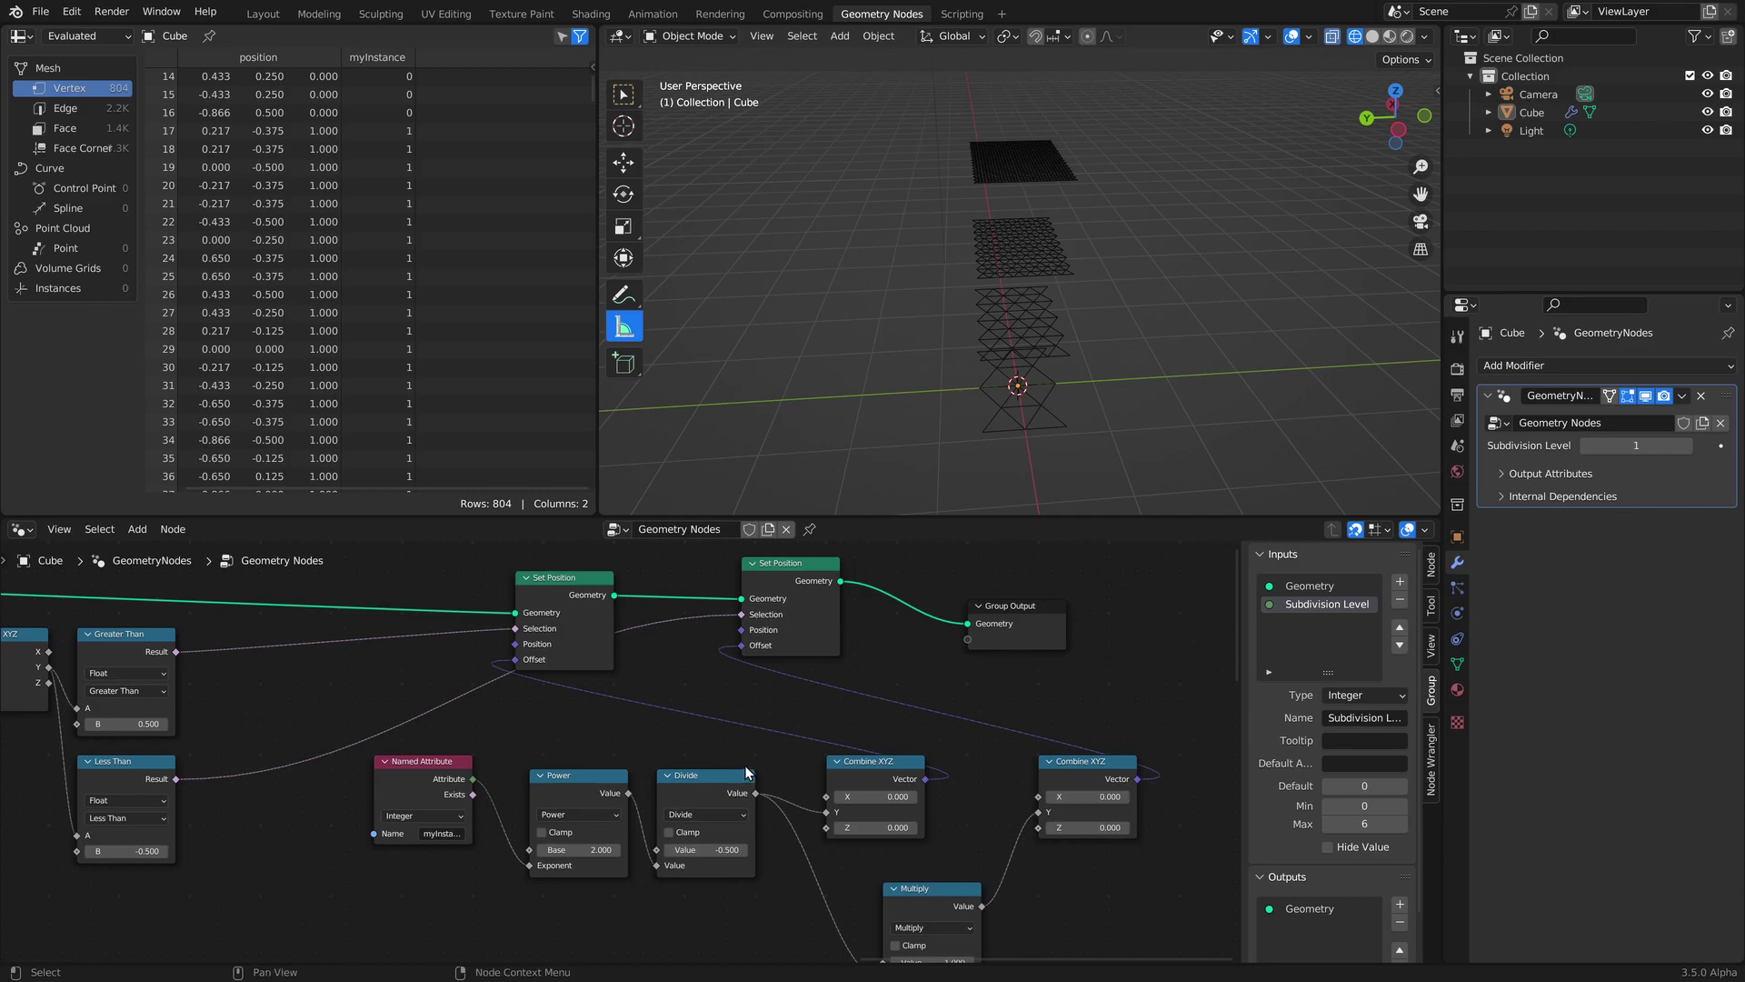
Move the Named Attribute node farther away from Power and add a Group Input node just above it.
scroll(726, 755, "down", 1)
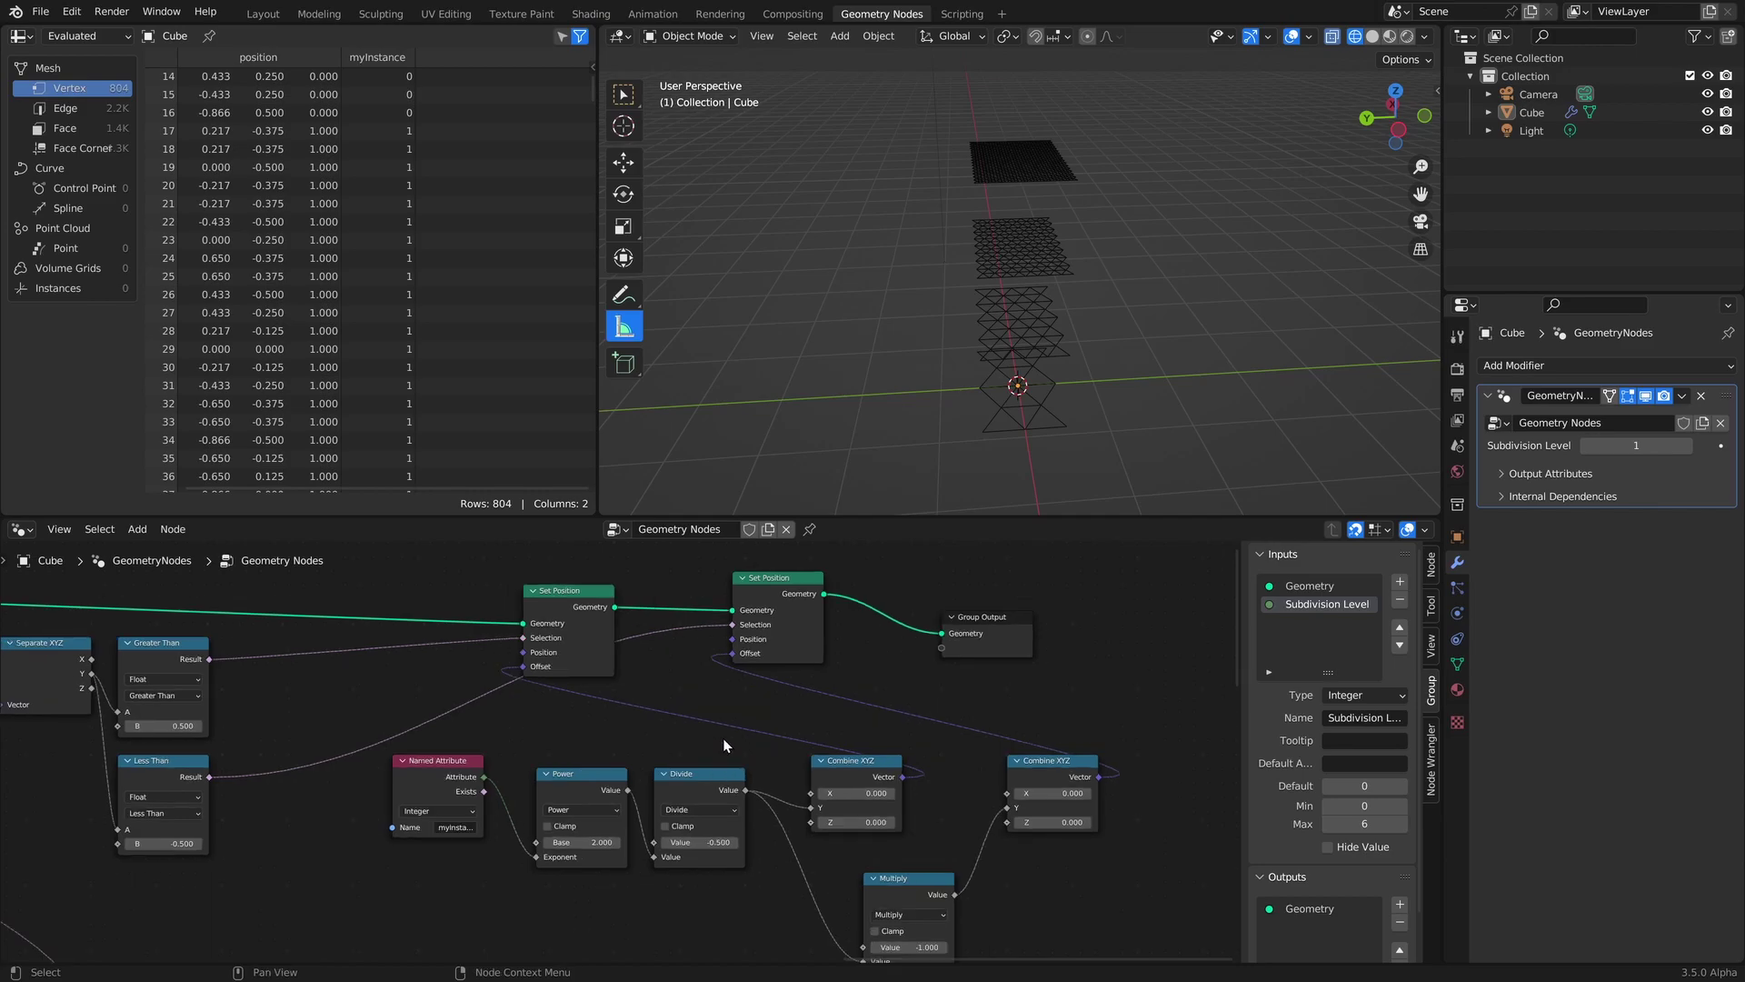
middle_click_drag(450, 921, 638, 844)
left_click_drag(656, 728, 590, 819)
key("shift+a")
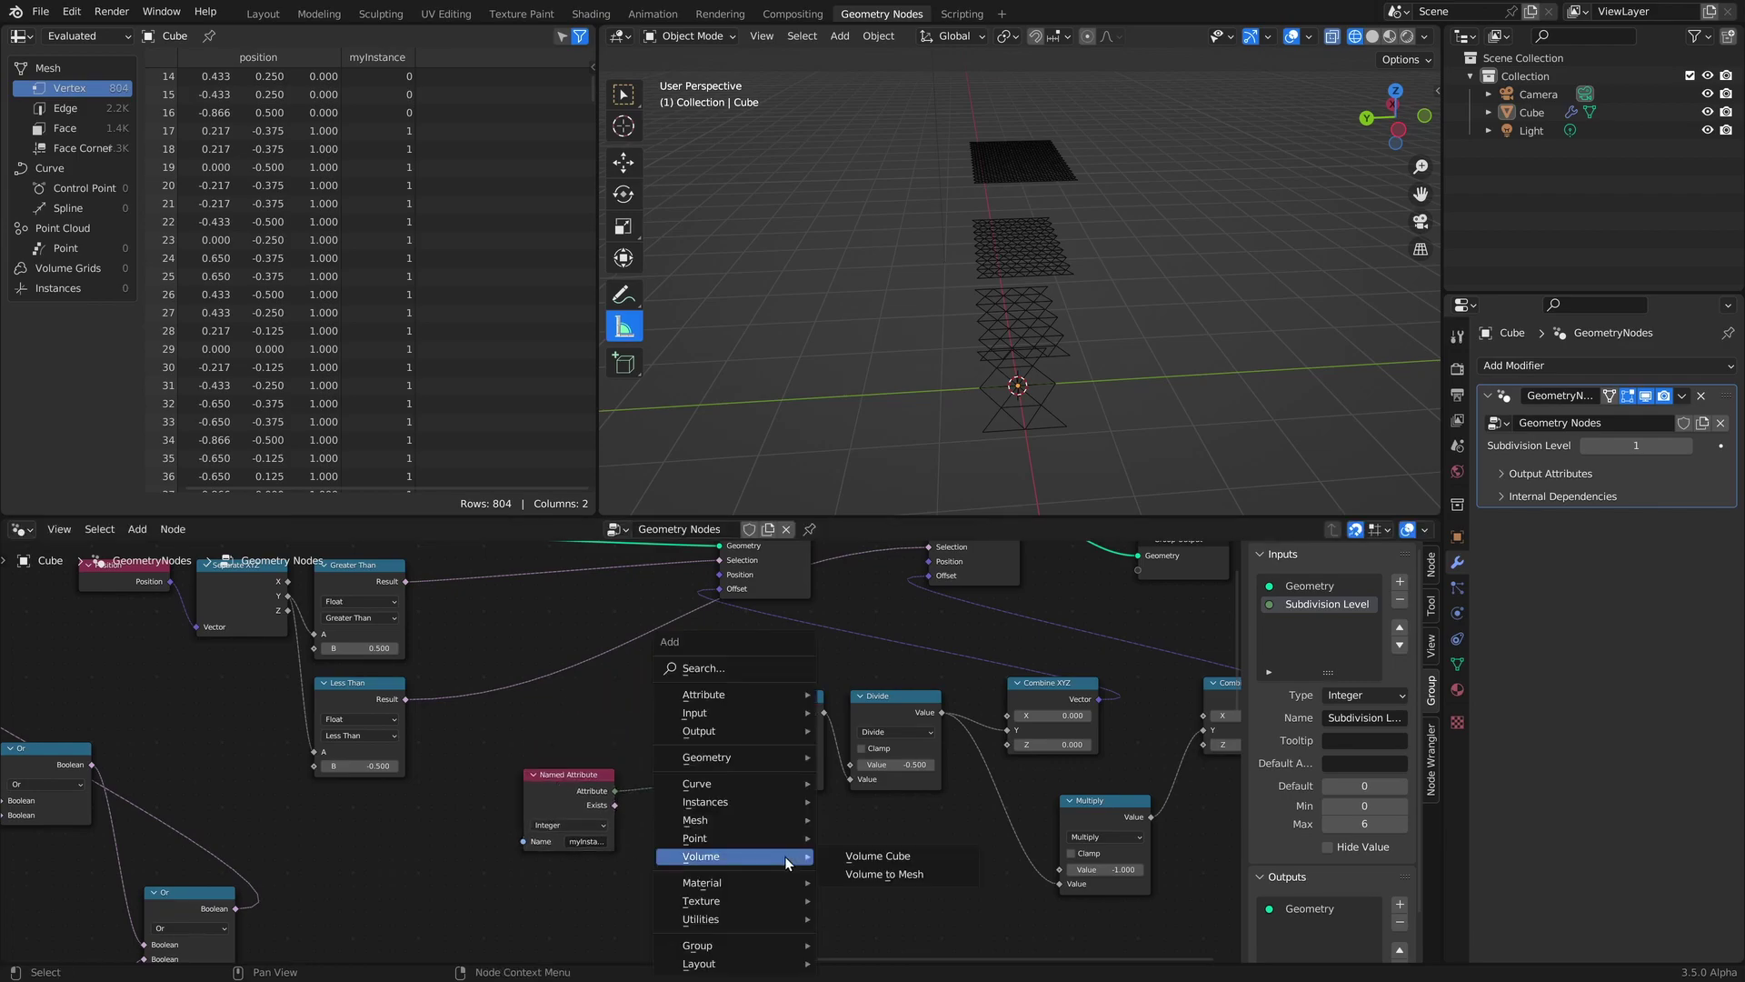
type("sgi")
key("Return")
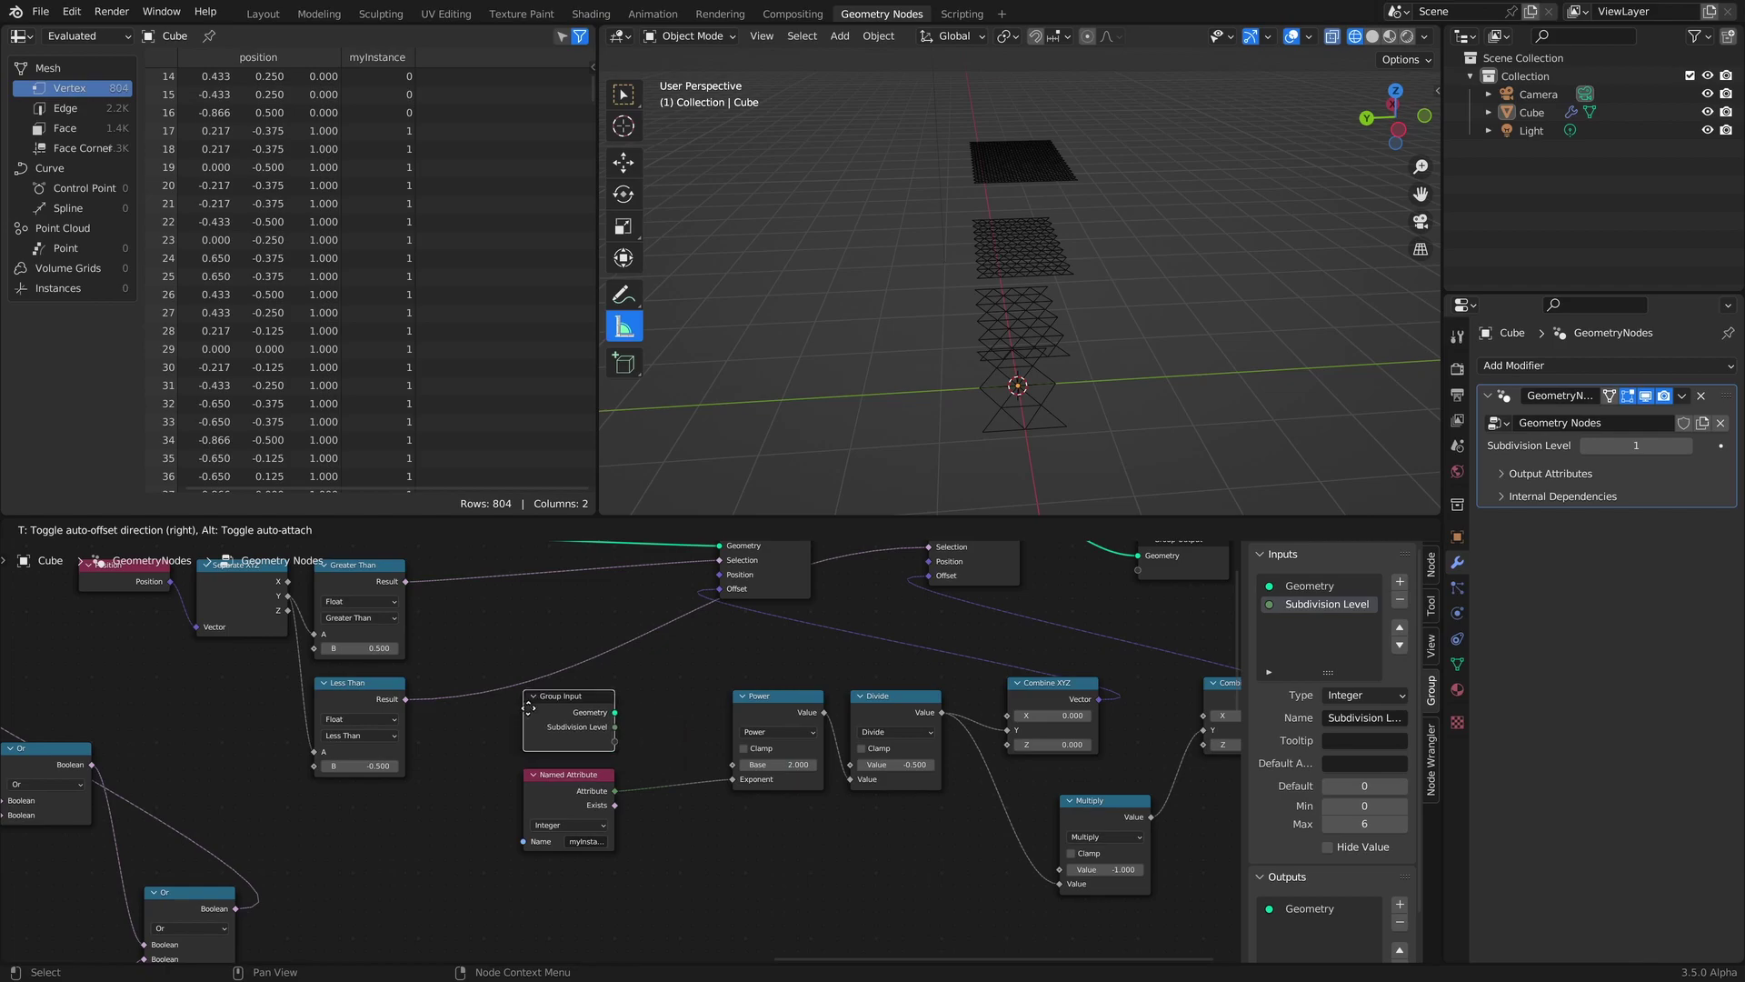
left_click(527, 707)
Add a Math node set to Add and place it near the Named Attribute and Power nodes.
key("shift+a")
mouse_move(727, 855)
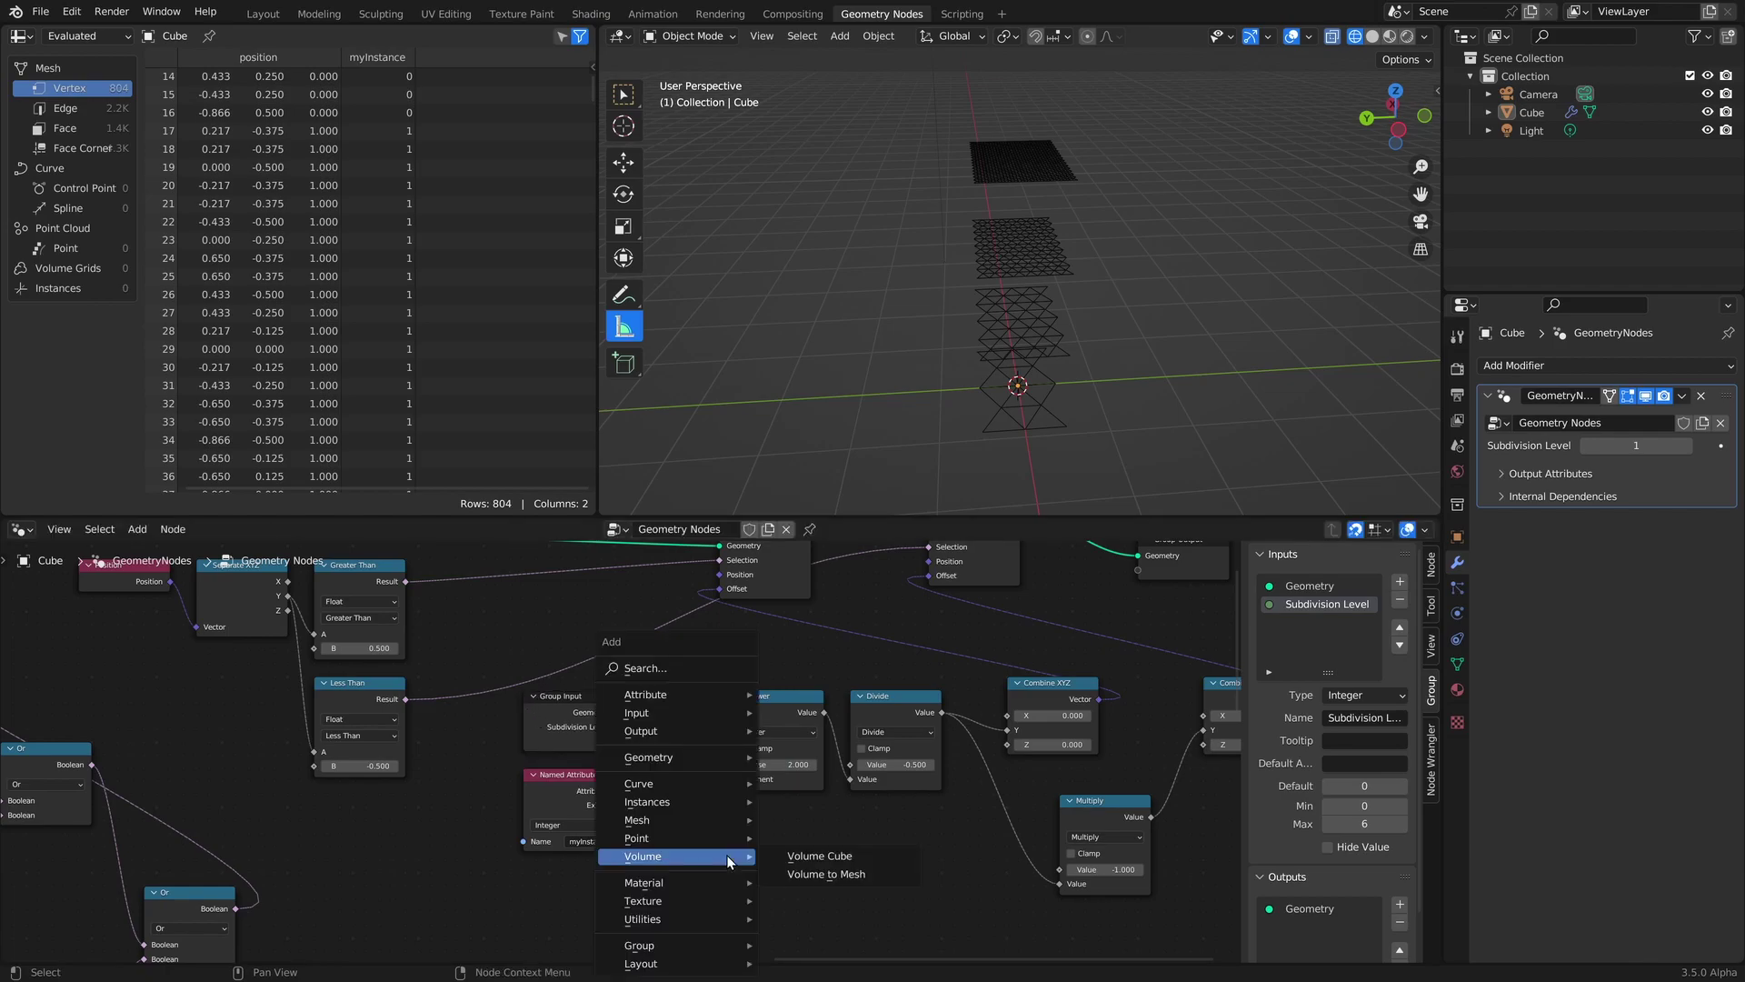
type("ma")
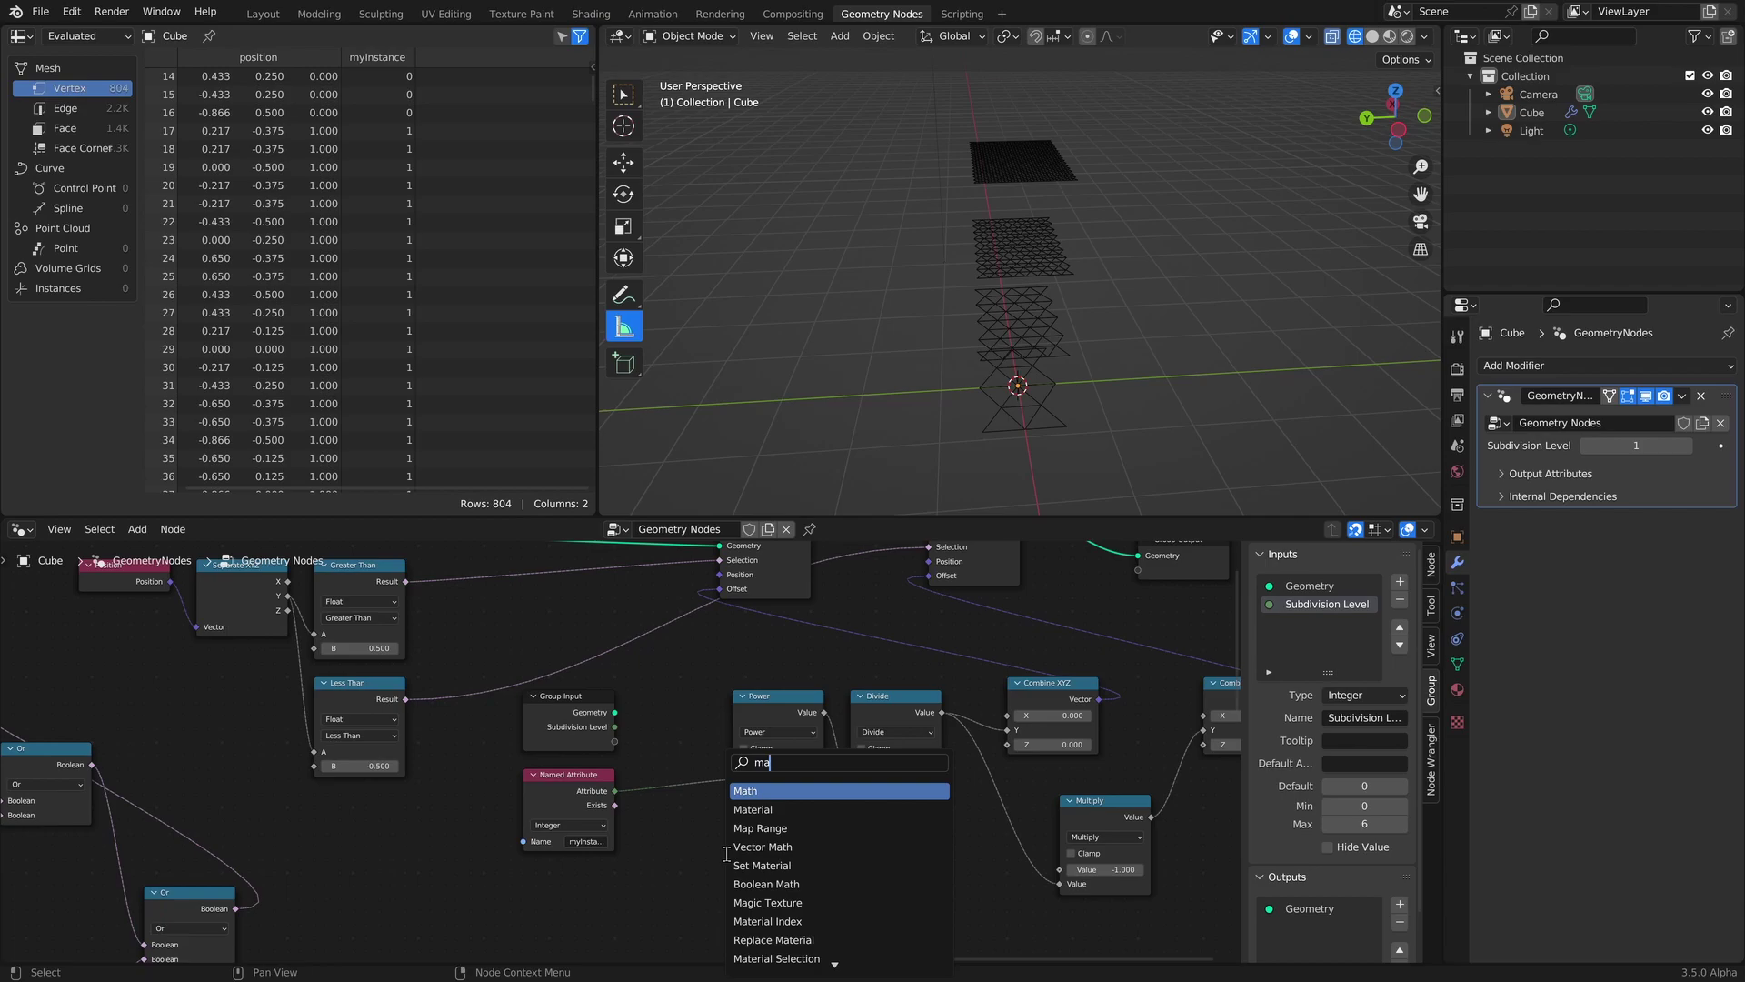
key("Return")
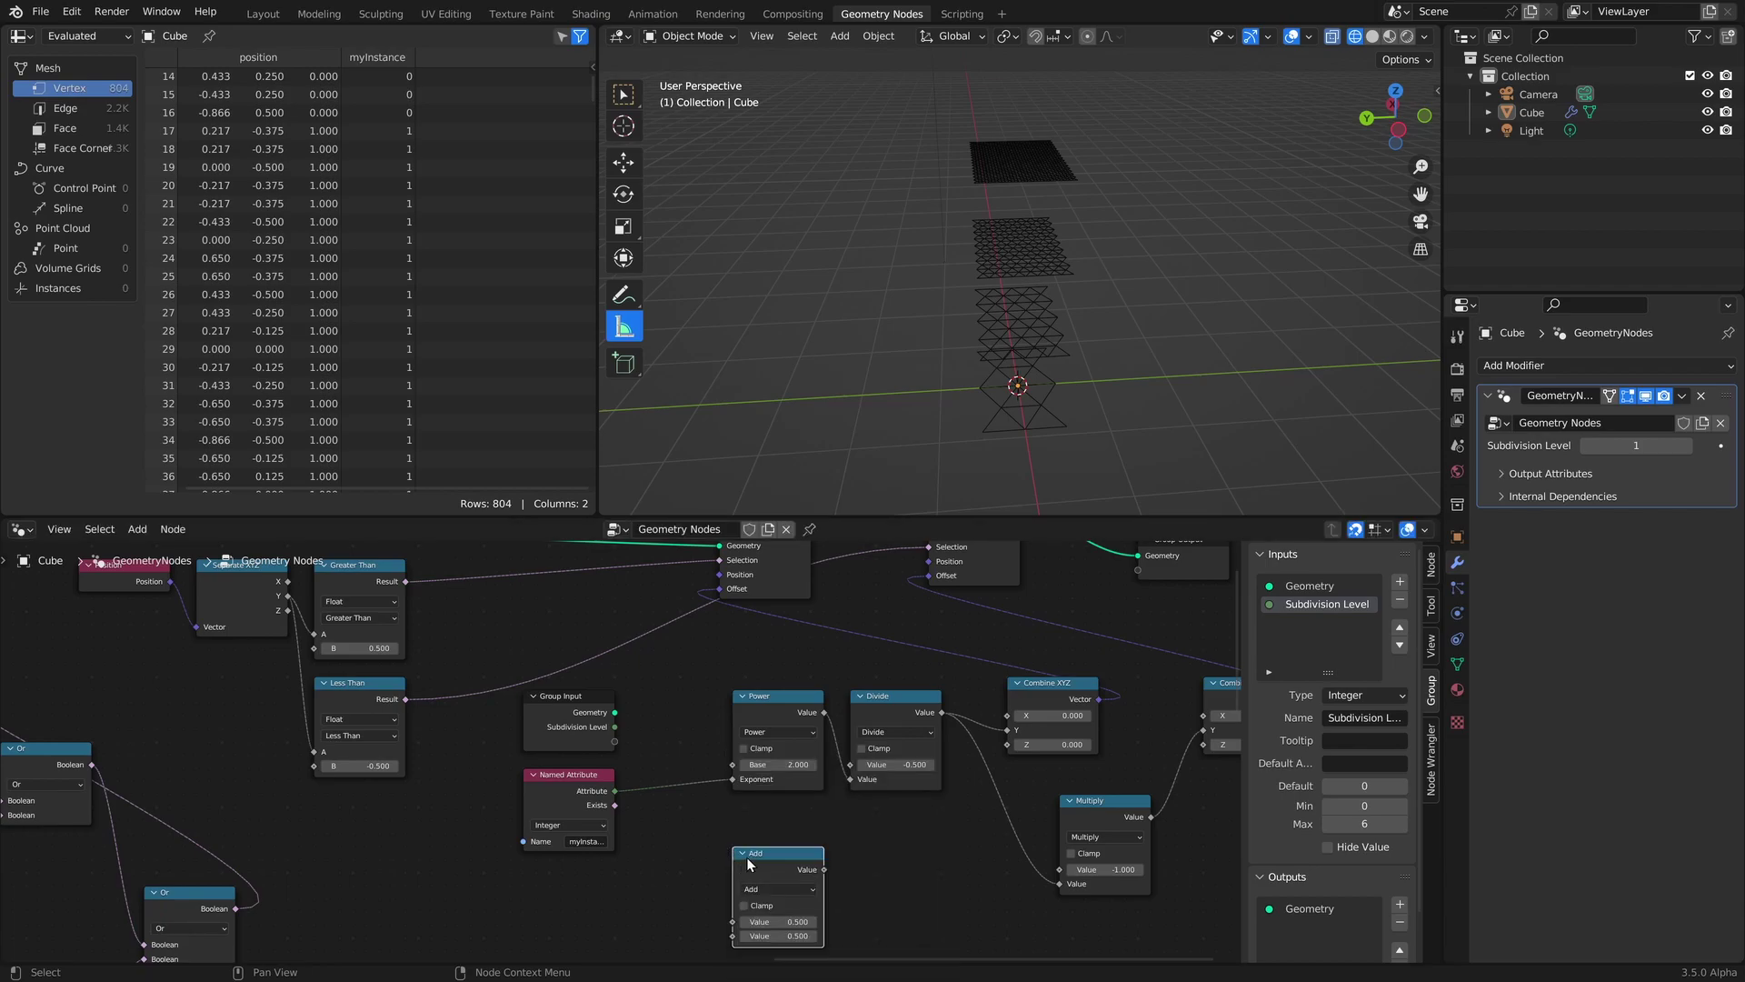
left_click(691, 809)
Add the Subdivision Level and the myInstance attribute, feed the sum into Power's Exponent, and place the Add node before Power.
scroll(693, 809, "up", 5)
middle_click_drag(758, 878, 737, 793, "shift")
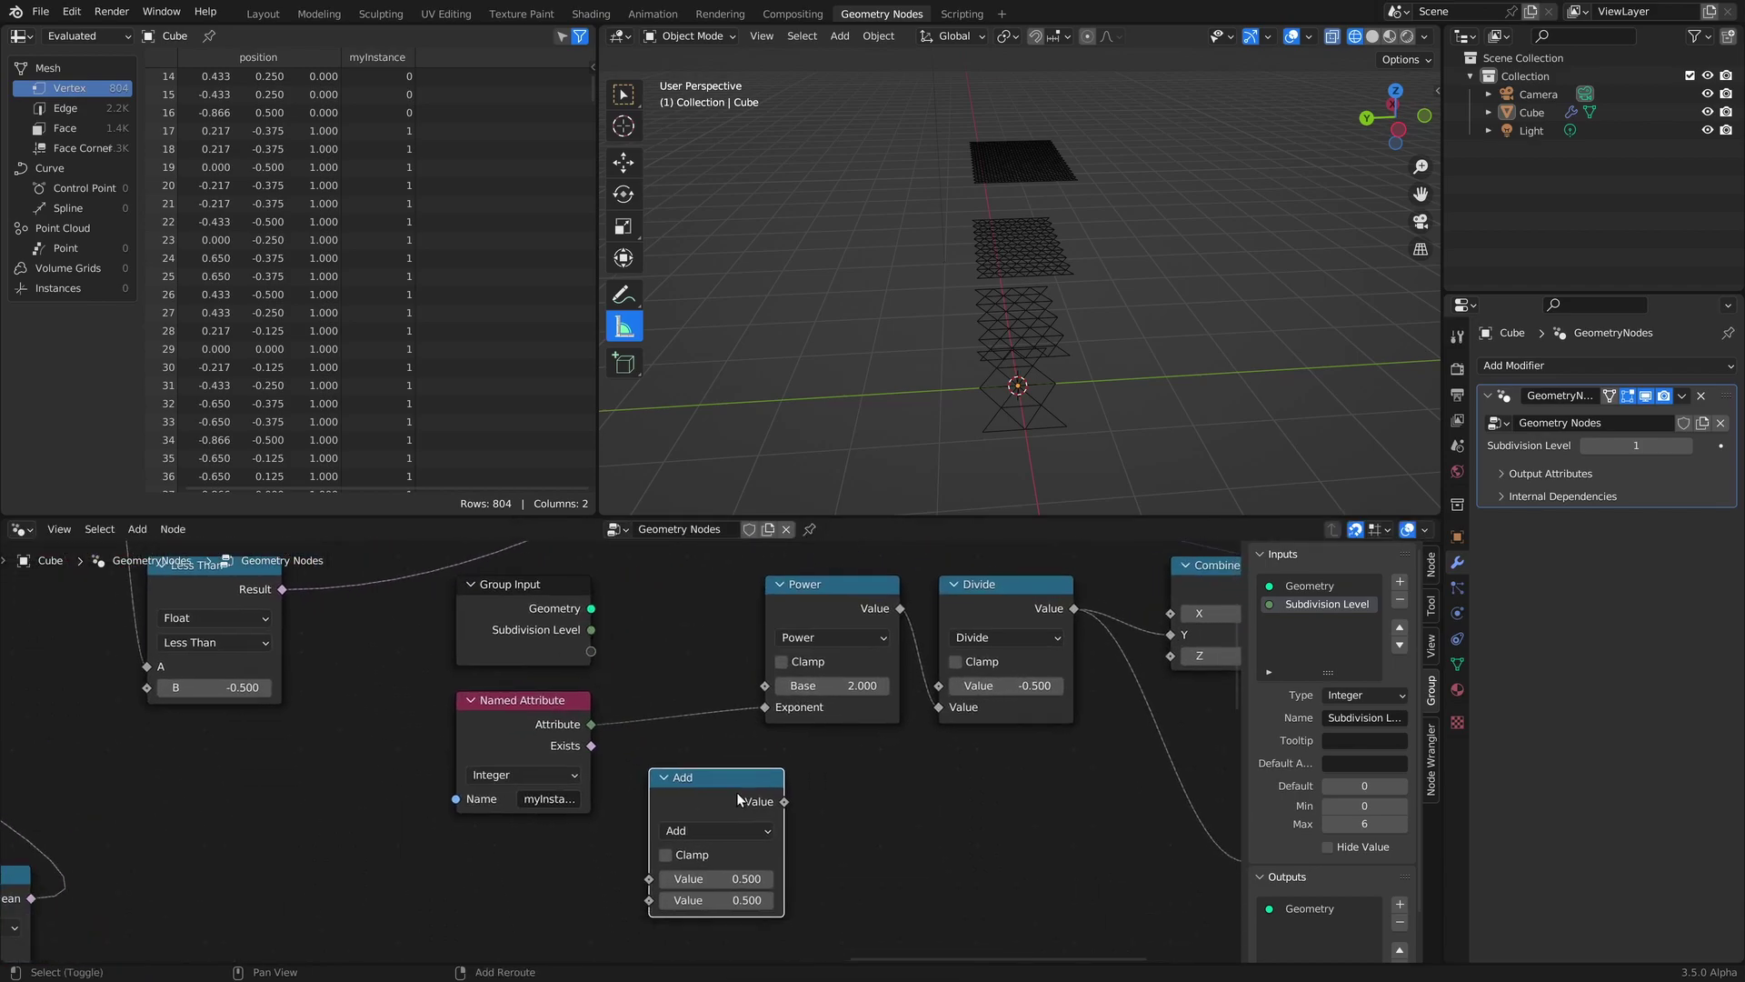
left_click_drag(591, 631, 648, 884)
left_click_drag(591, 724, 648, 905)
left_click_drag(784, 801, 766, 708)
left_click_drag(727, 778, 708, 643)
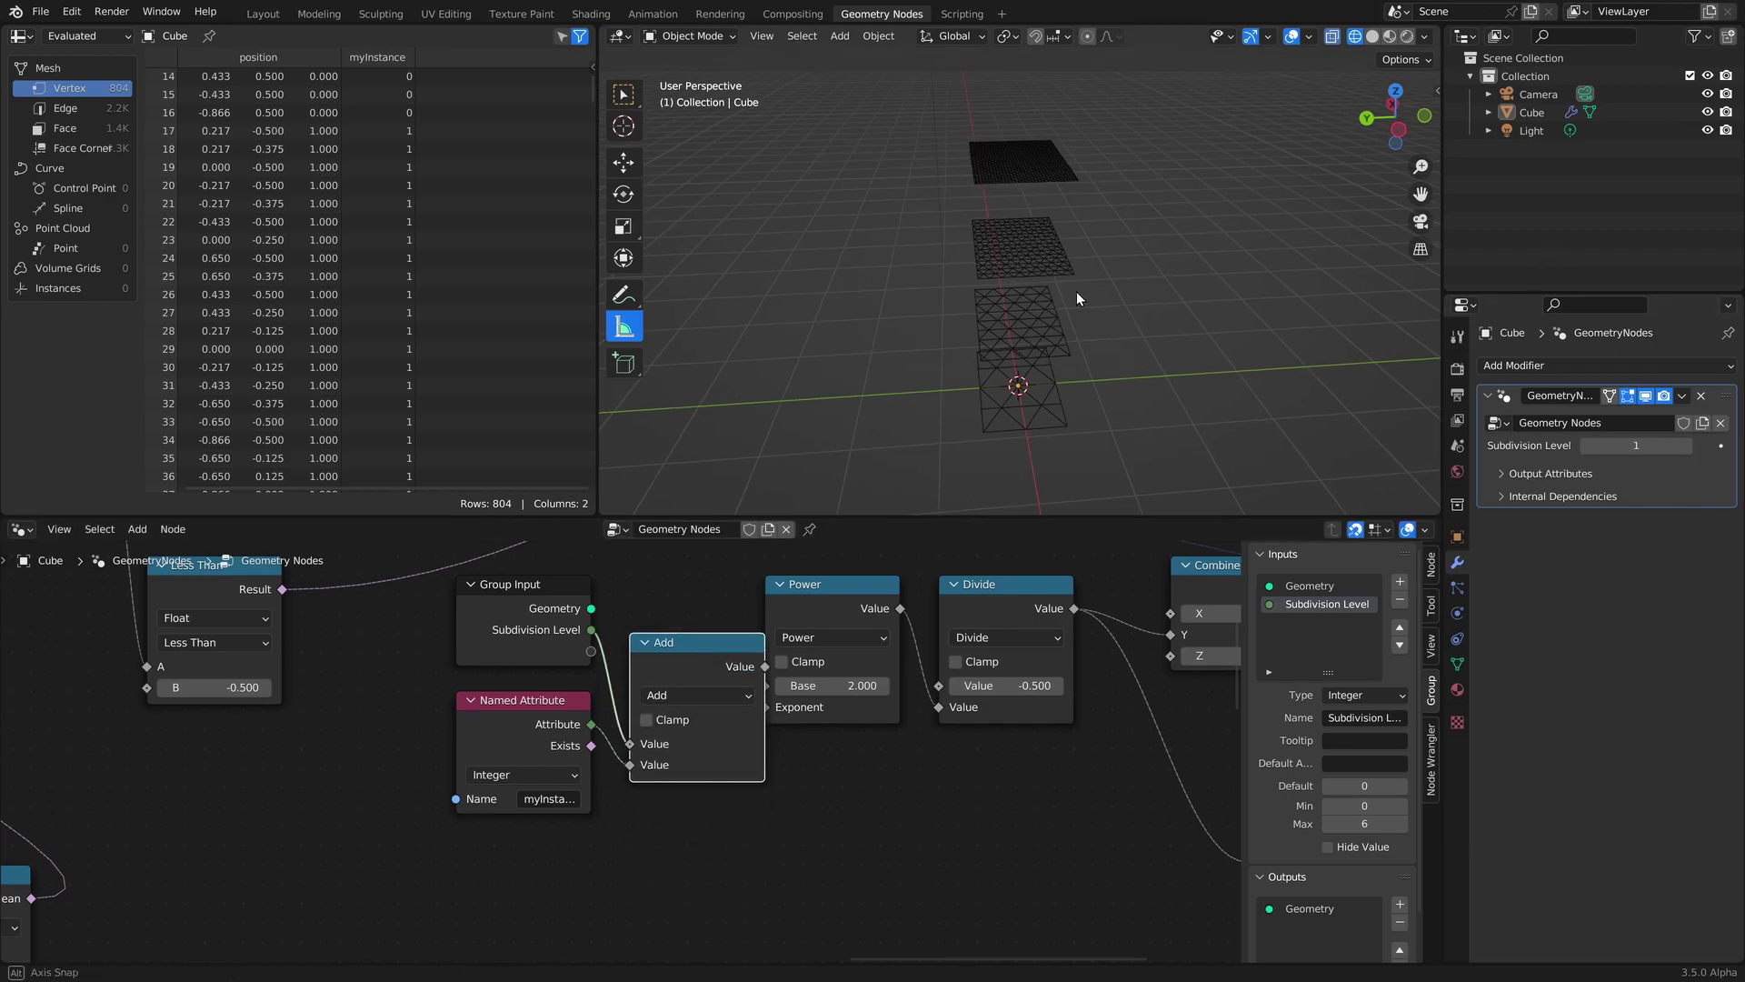
Test the stacked grids at Subdivision Level 3, and set the modifier's Subdivision Level to 0.
middle_click_drag(1079, 295, 1138, 325)
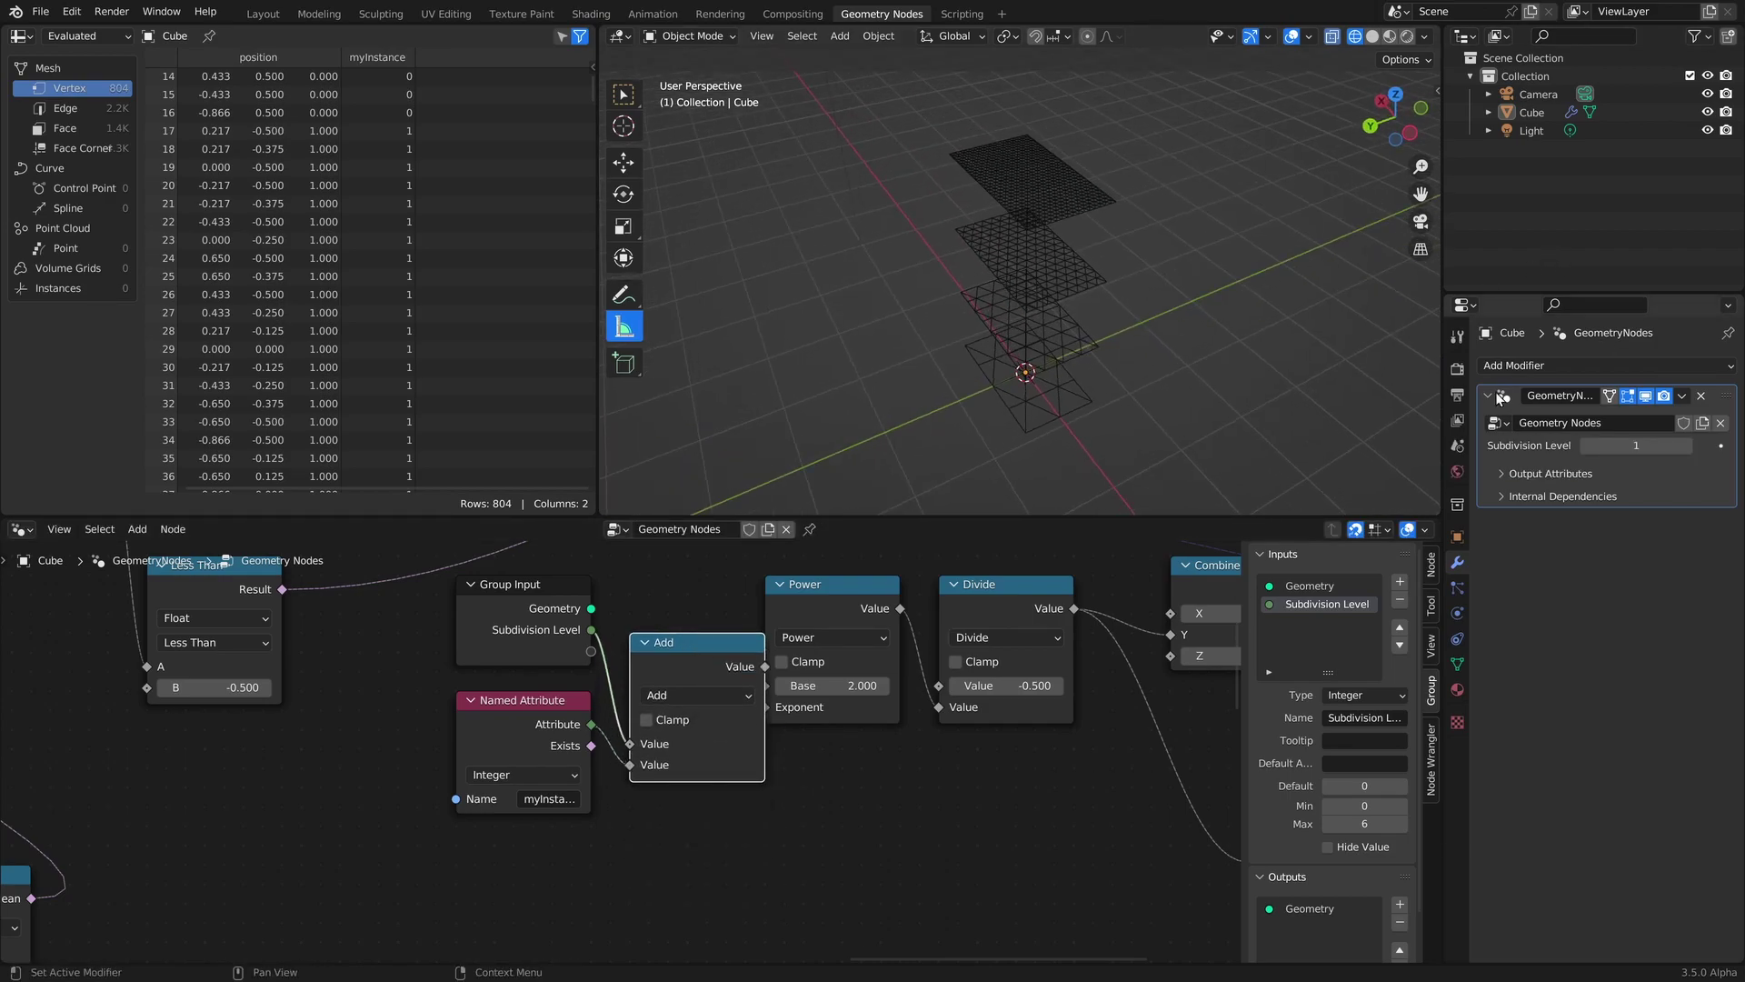
left_click(1688, 445)
left_click(1688, 446)
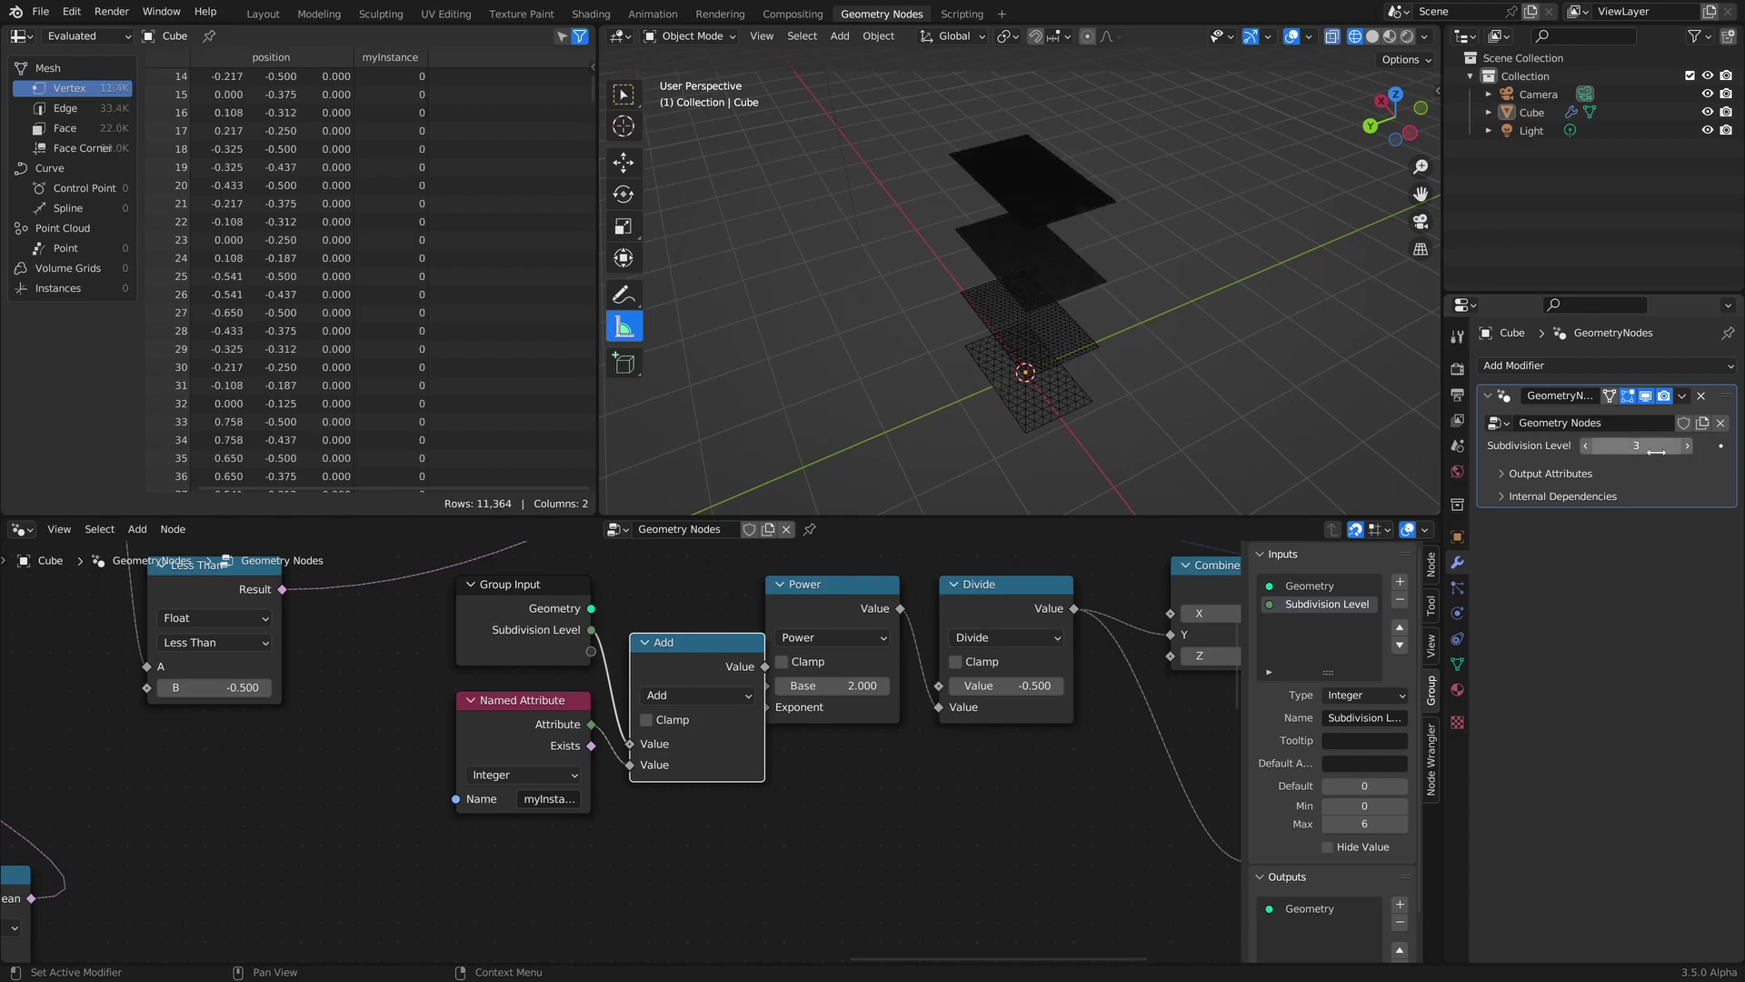
left_click(1589, 449)
left_click(1589, 448)
left_click(1589, 448)
middle_click_drag(1345, 418, 967, 274)
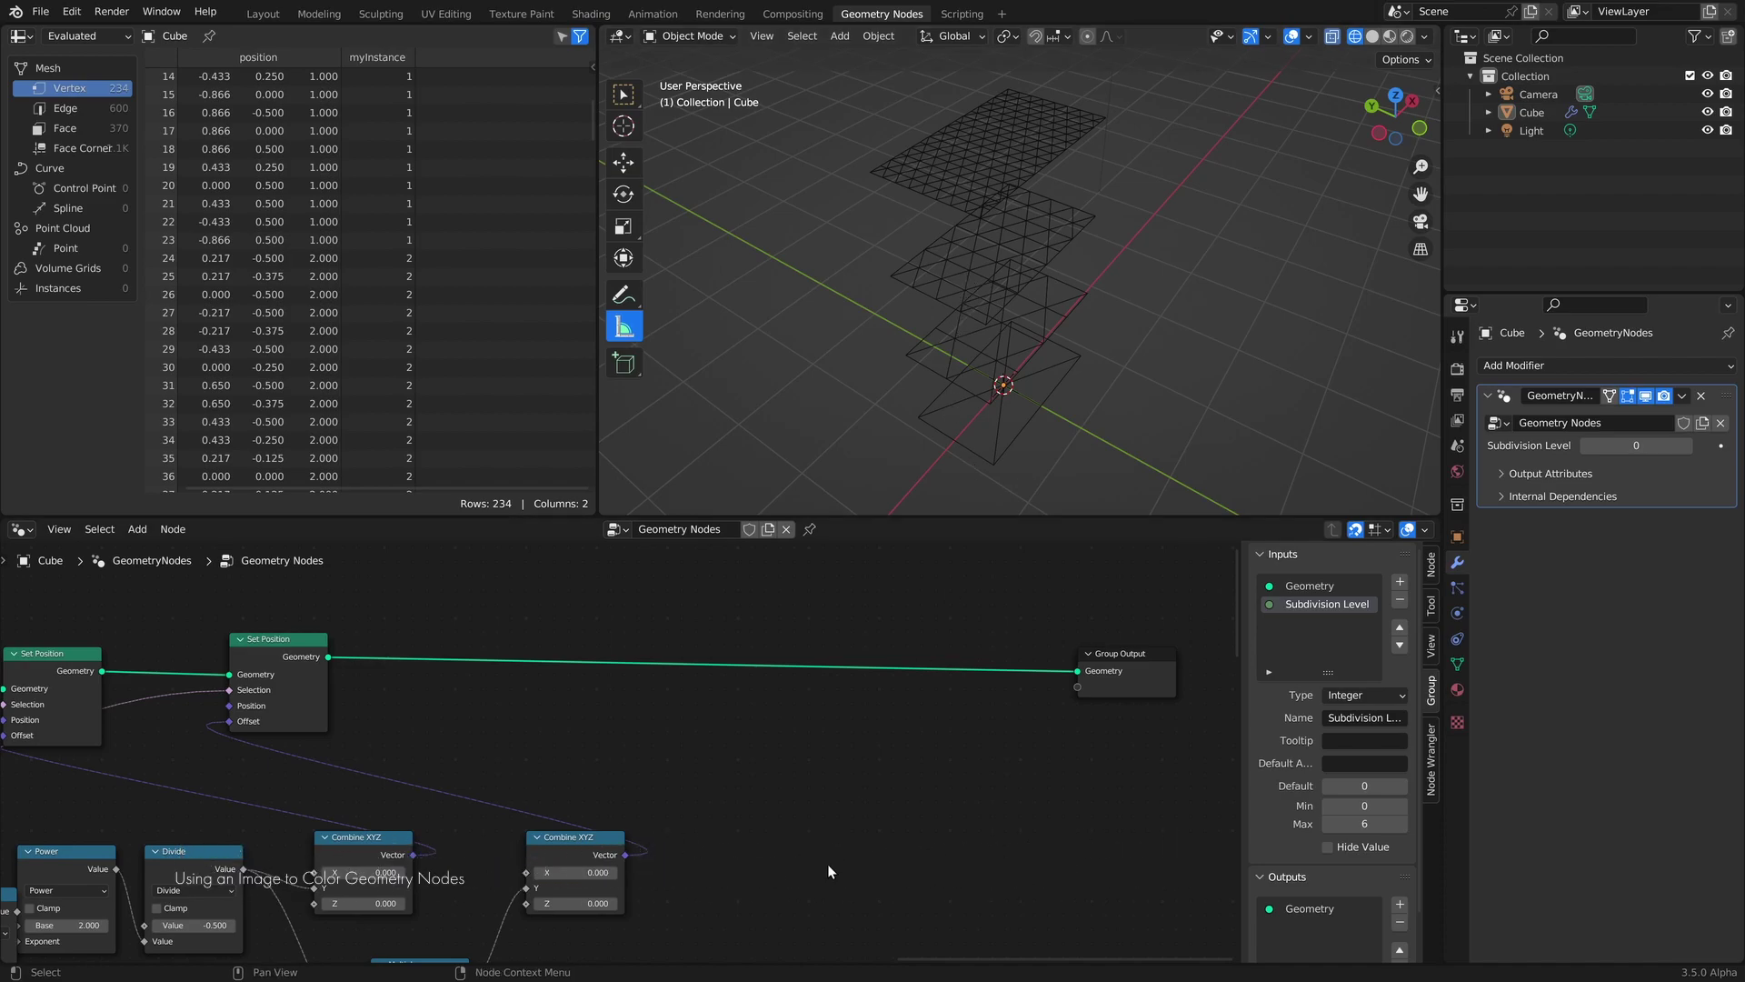
Add an Image Texture node below the link between the last Set Position and Group Output, and set its extension to Clip.
key("shift+a")
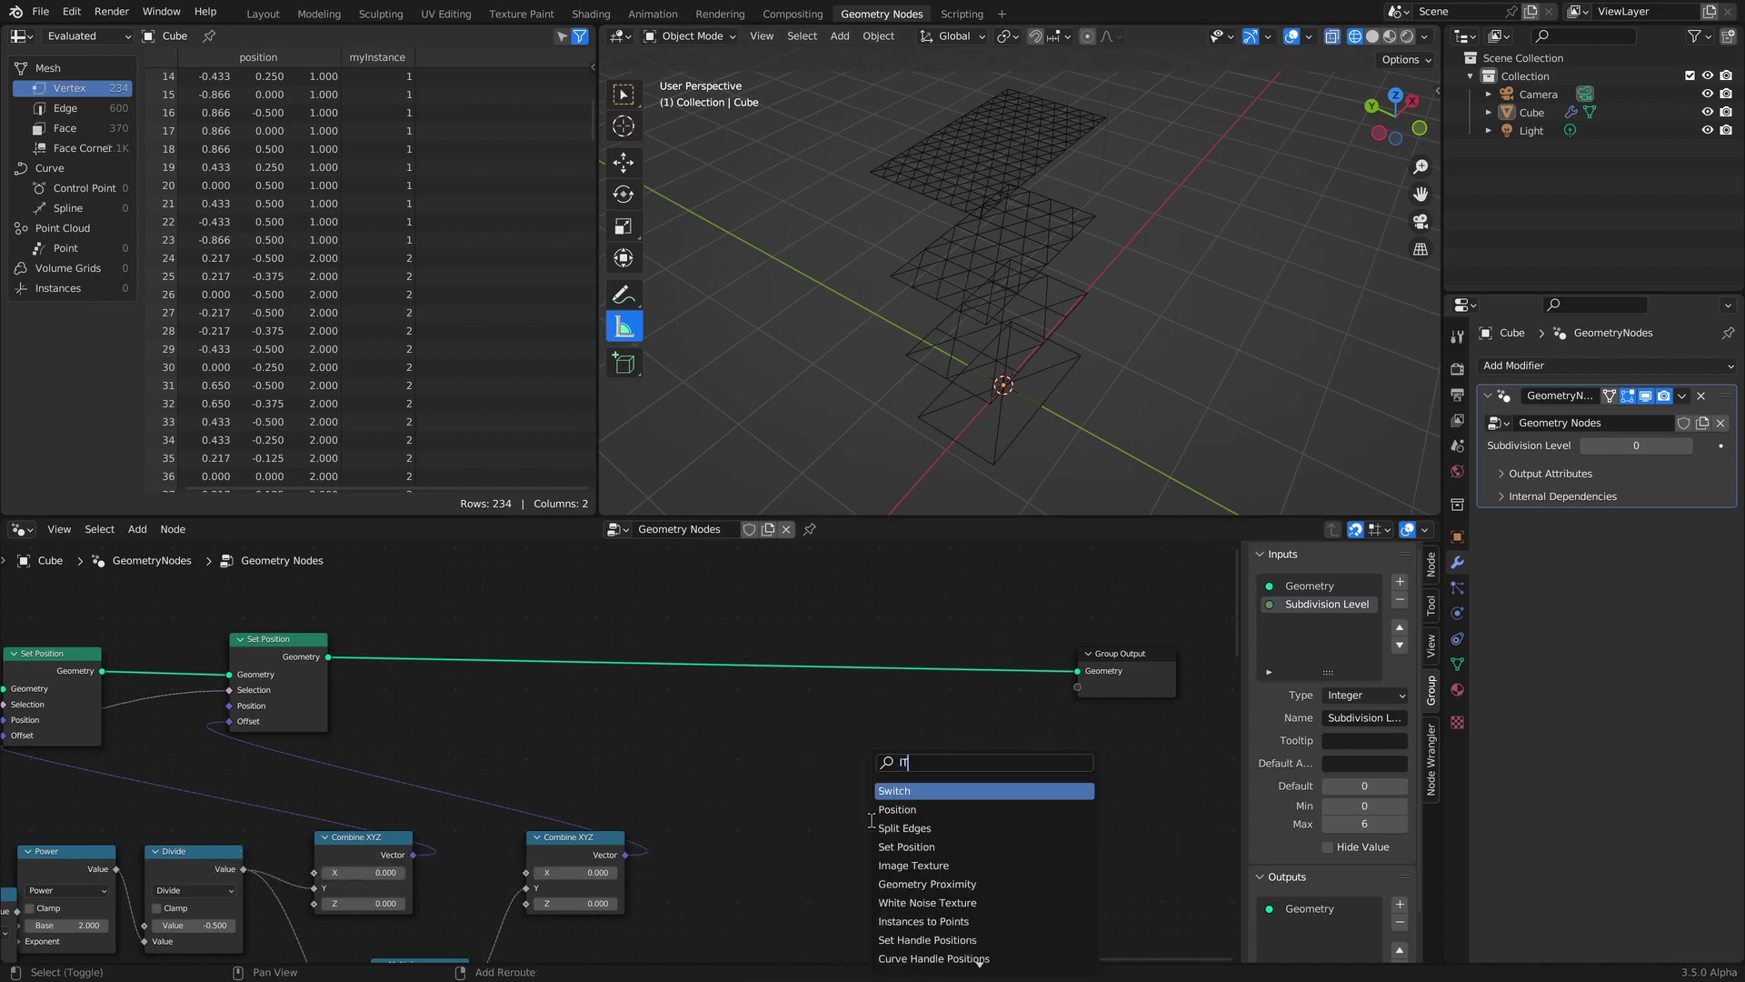
type("ima")
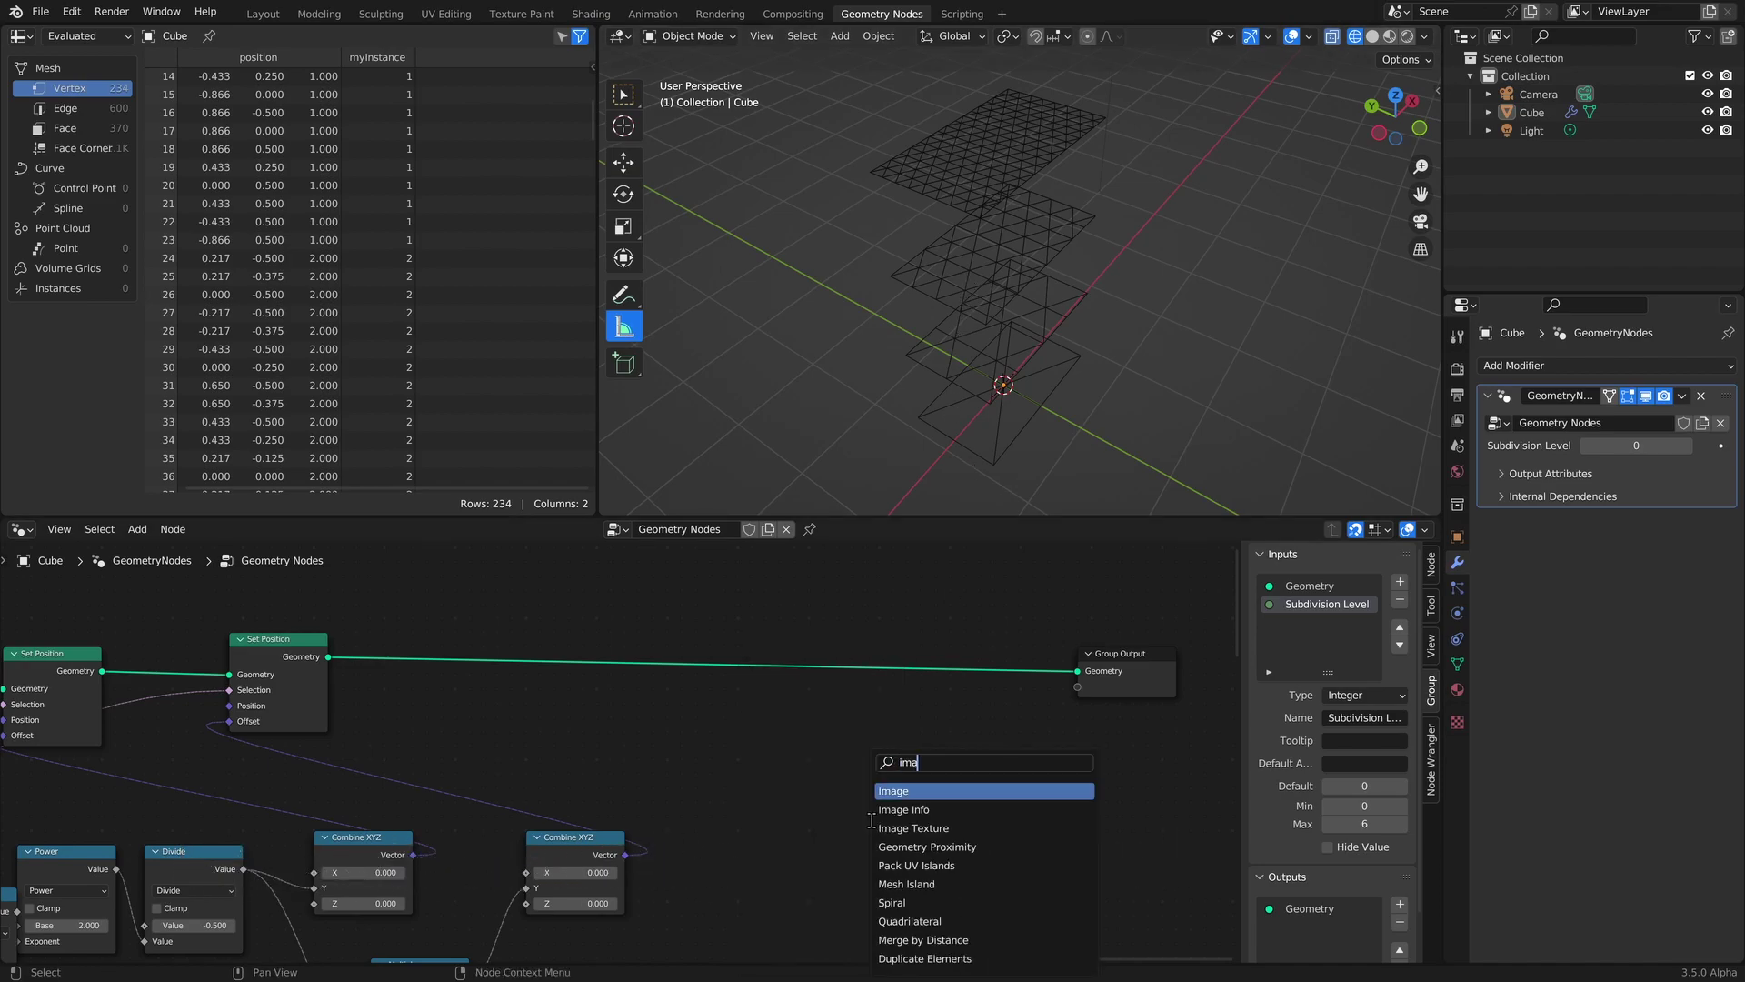
key("Down")
key("Down")
key("Return")
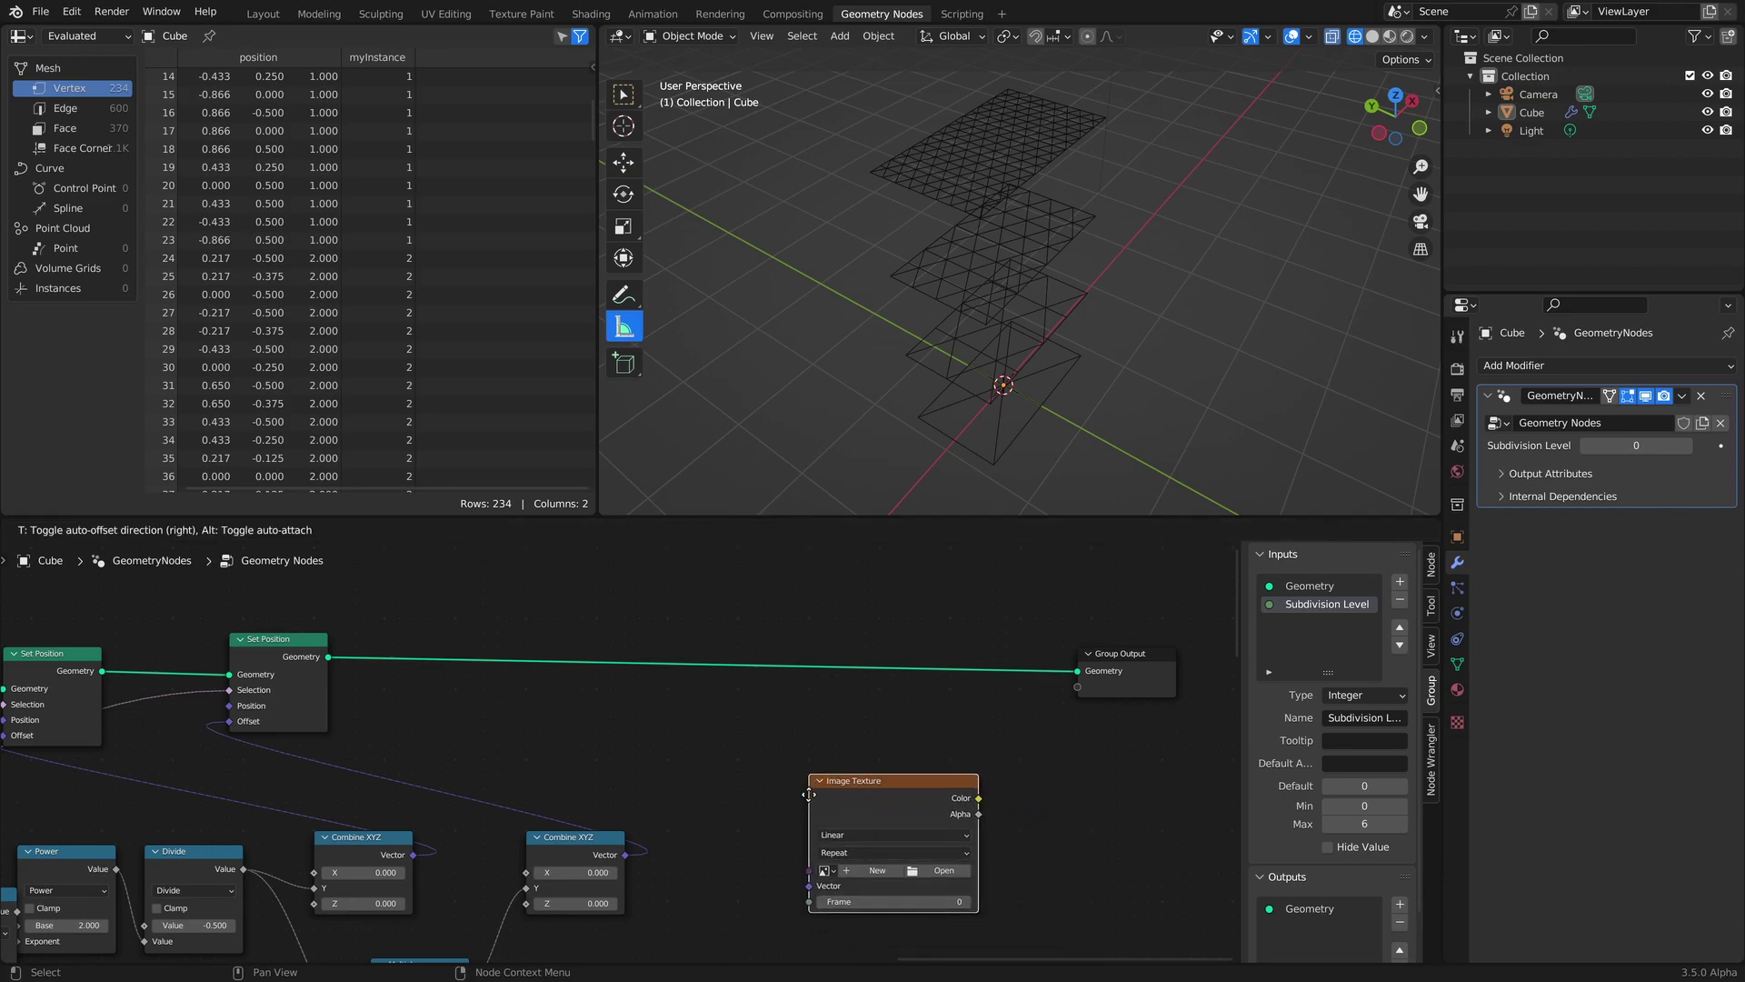
left_click(812, 795)
middle_click_drag(851, 862, 813, 843)
left_click(815, 834)
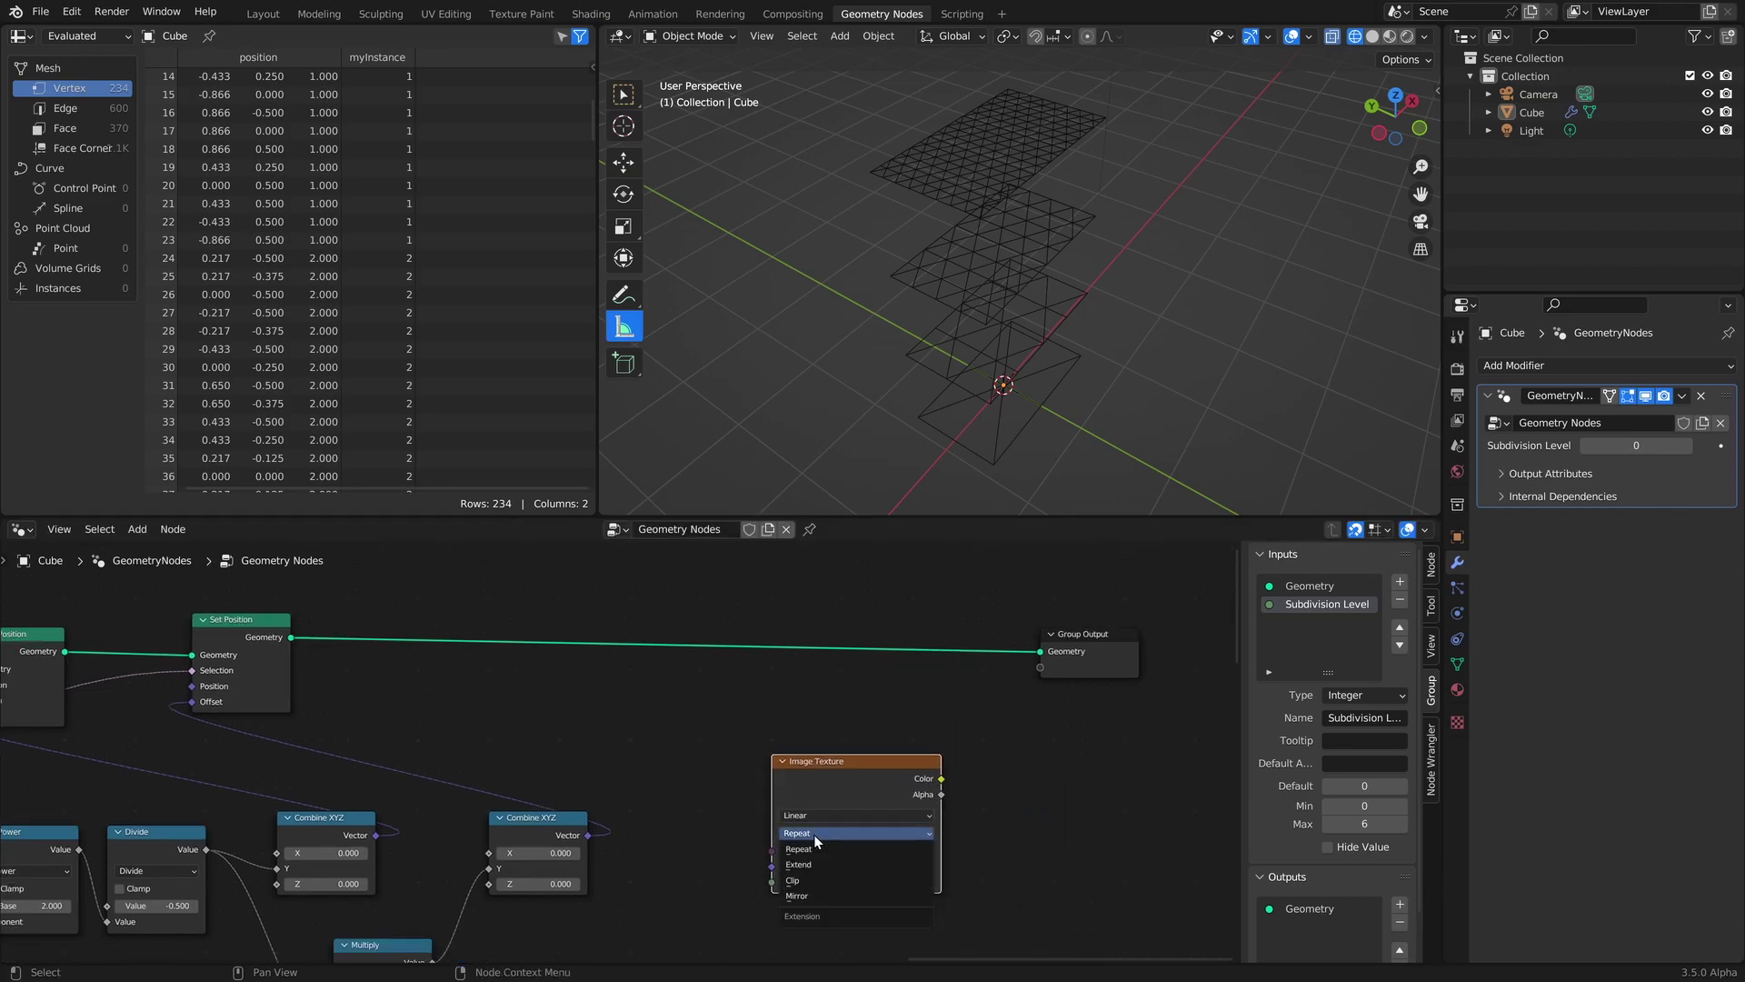
left_click(823, 866)
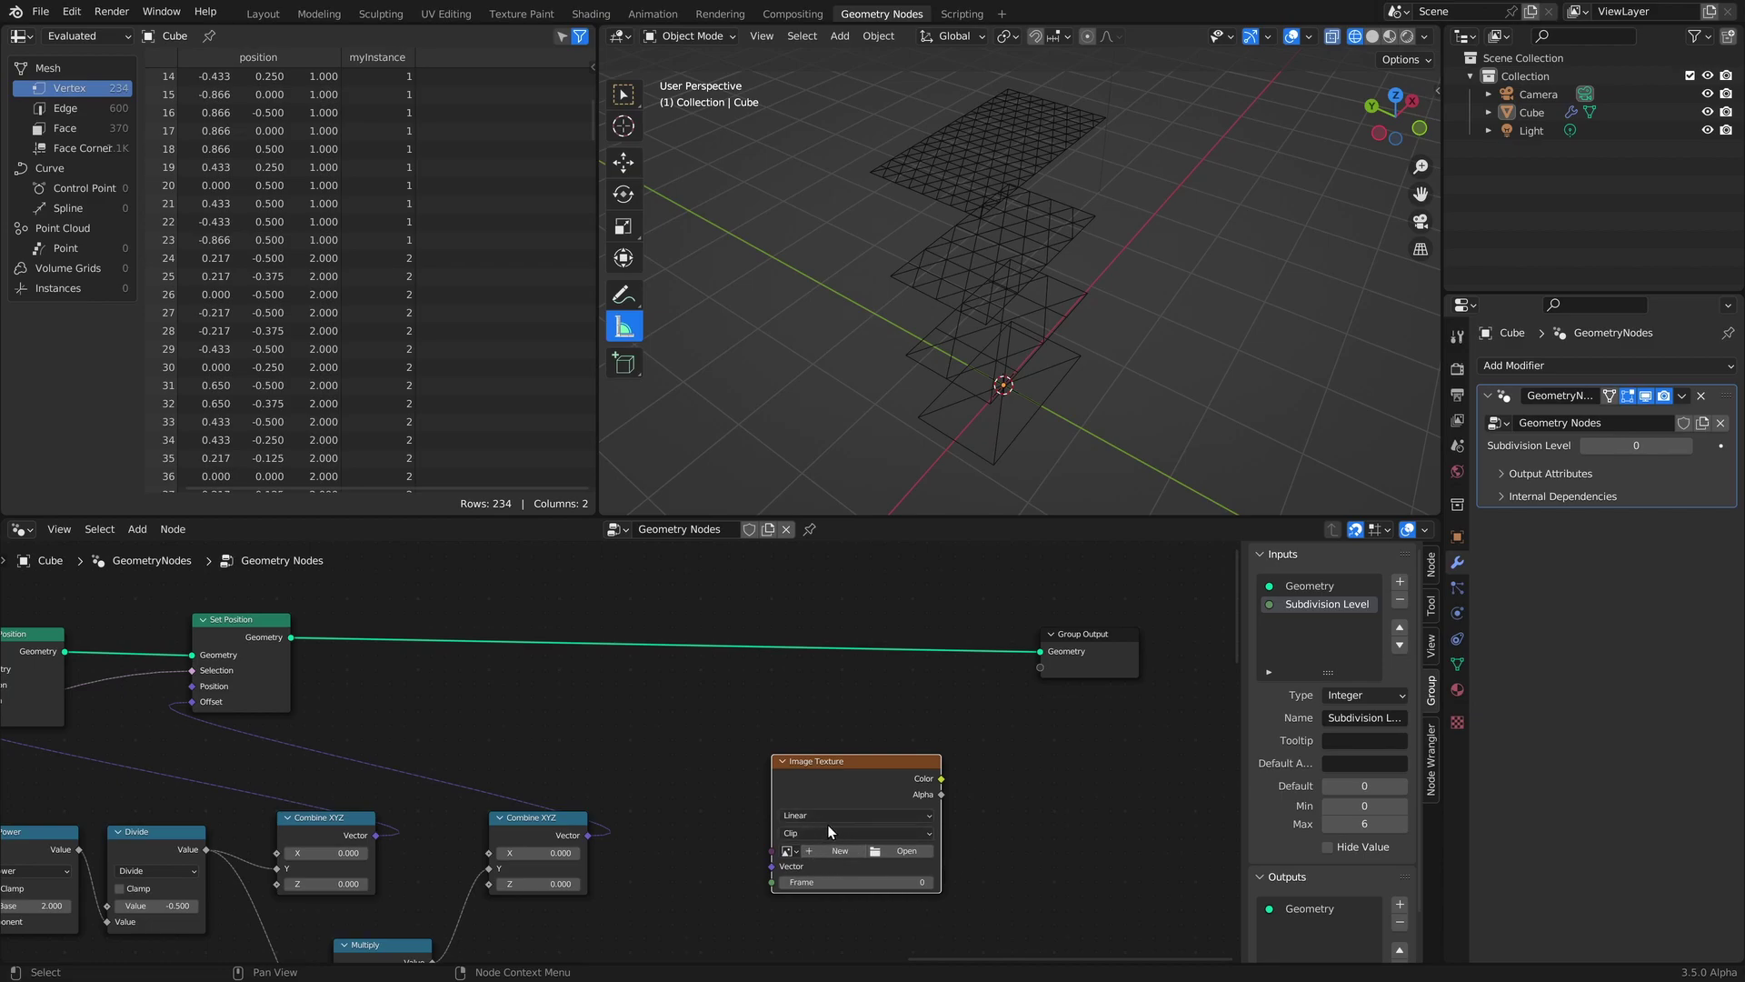
left_click(1061, 769)
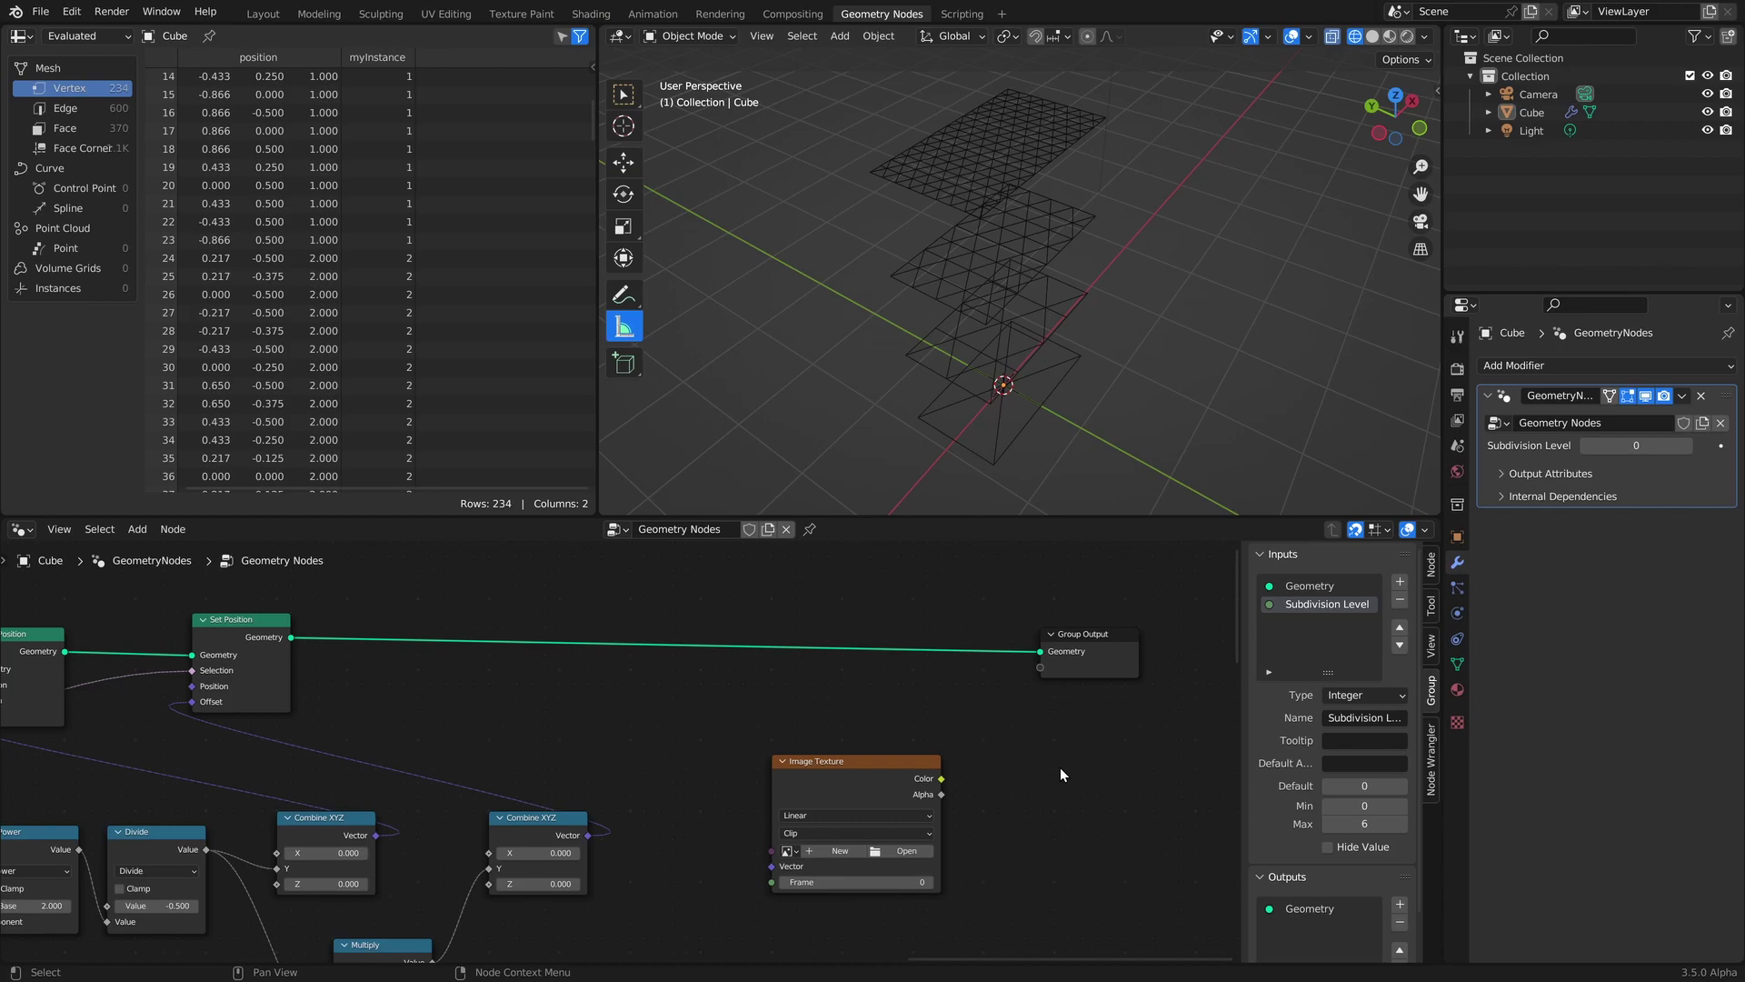
Load the "Sci fi gir...ney.png" image into the Image Texture and connect its Color to a new Group Output socket.
left_click(904, 853)
left_click_drag(940, 778, 1068, 664)
left_click(1089, 682)
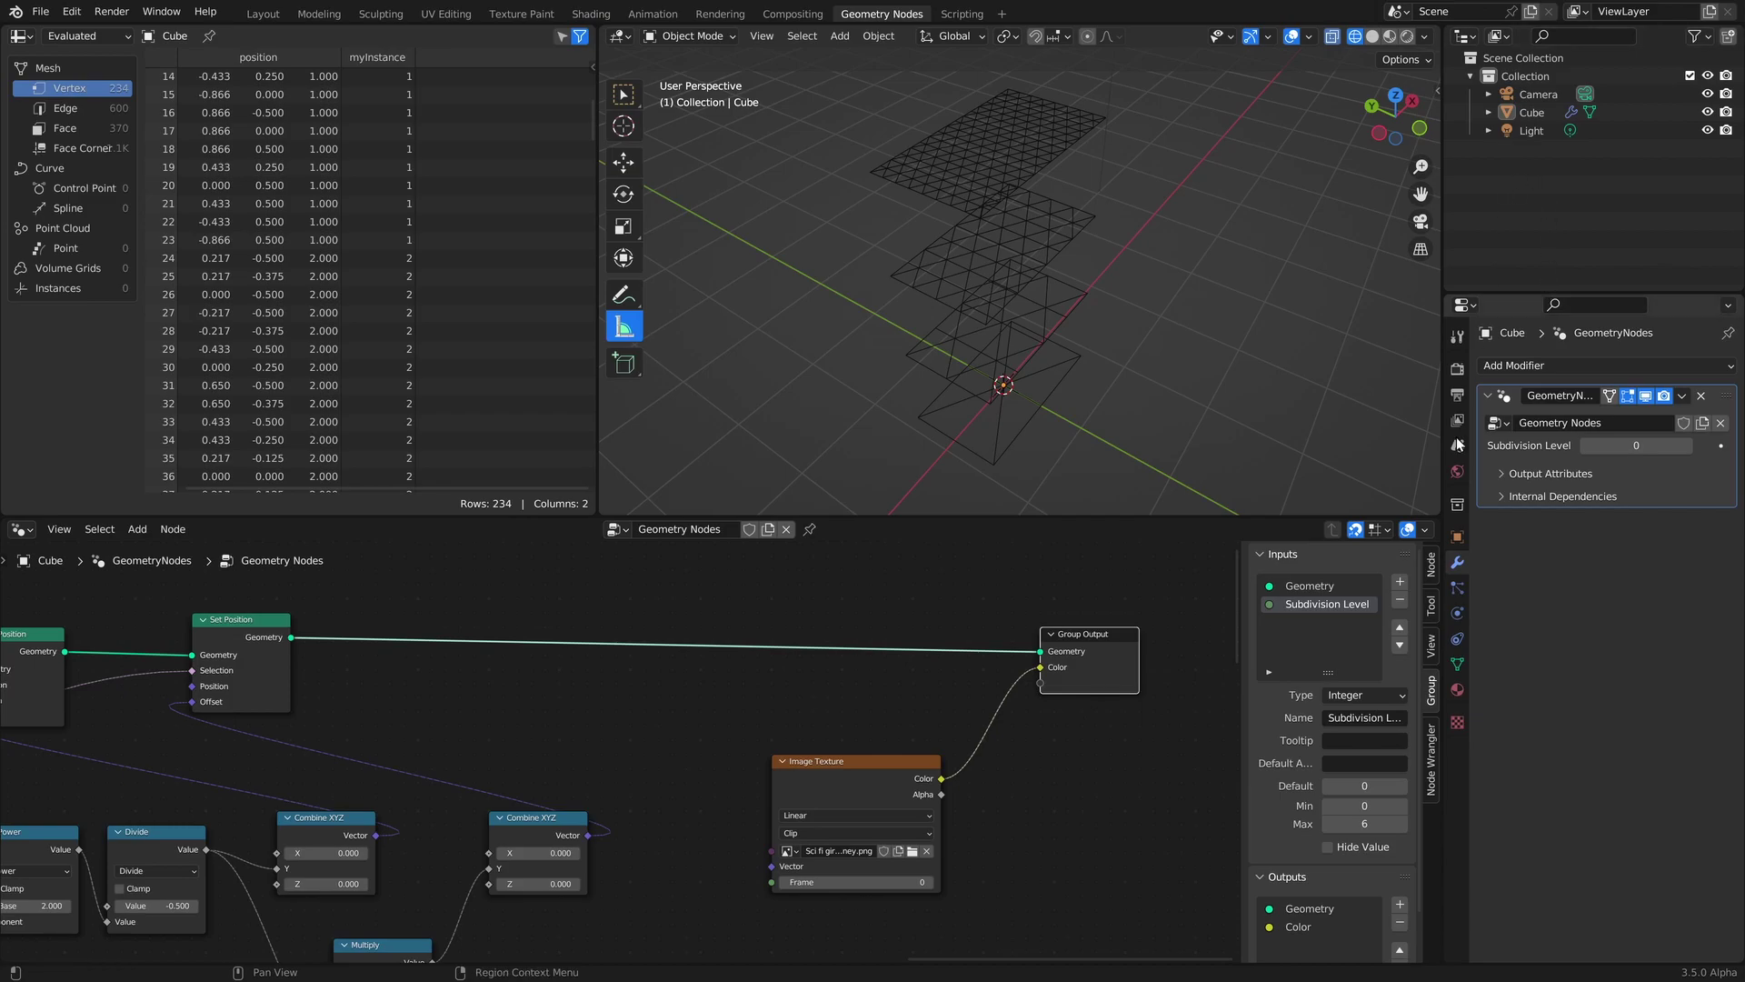
Name the modifier's Color output attribute myColor.
left_click(1503, 475)
left_click(1624, 501)
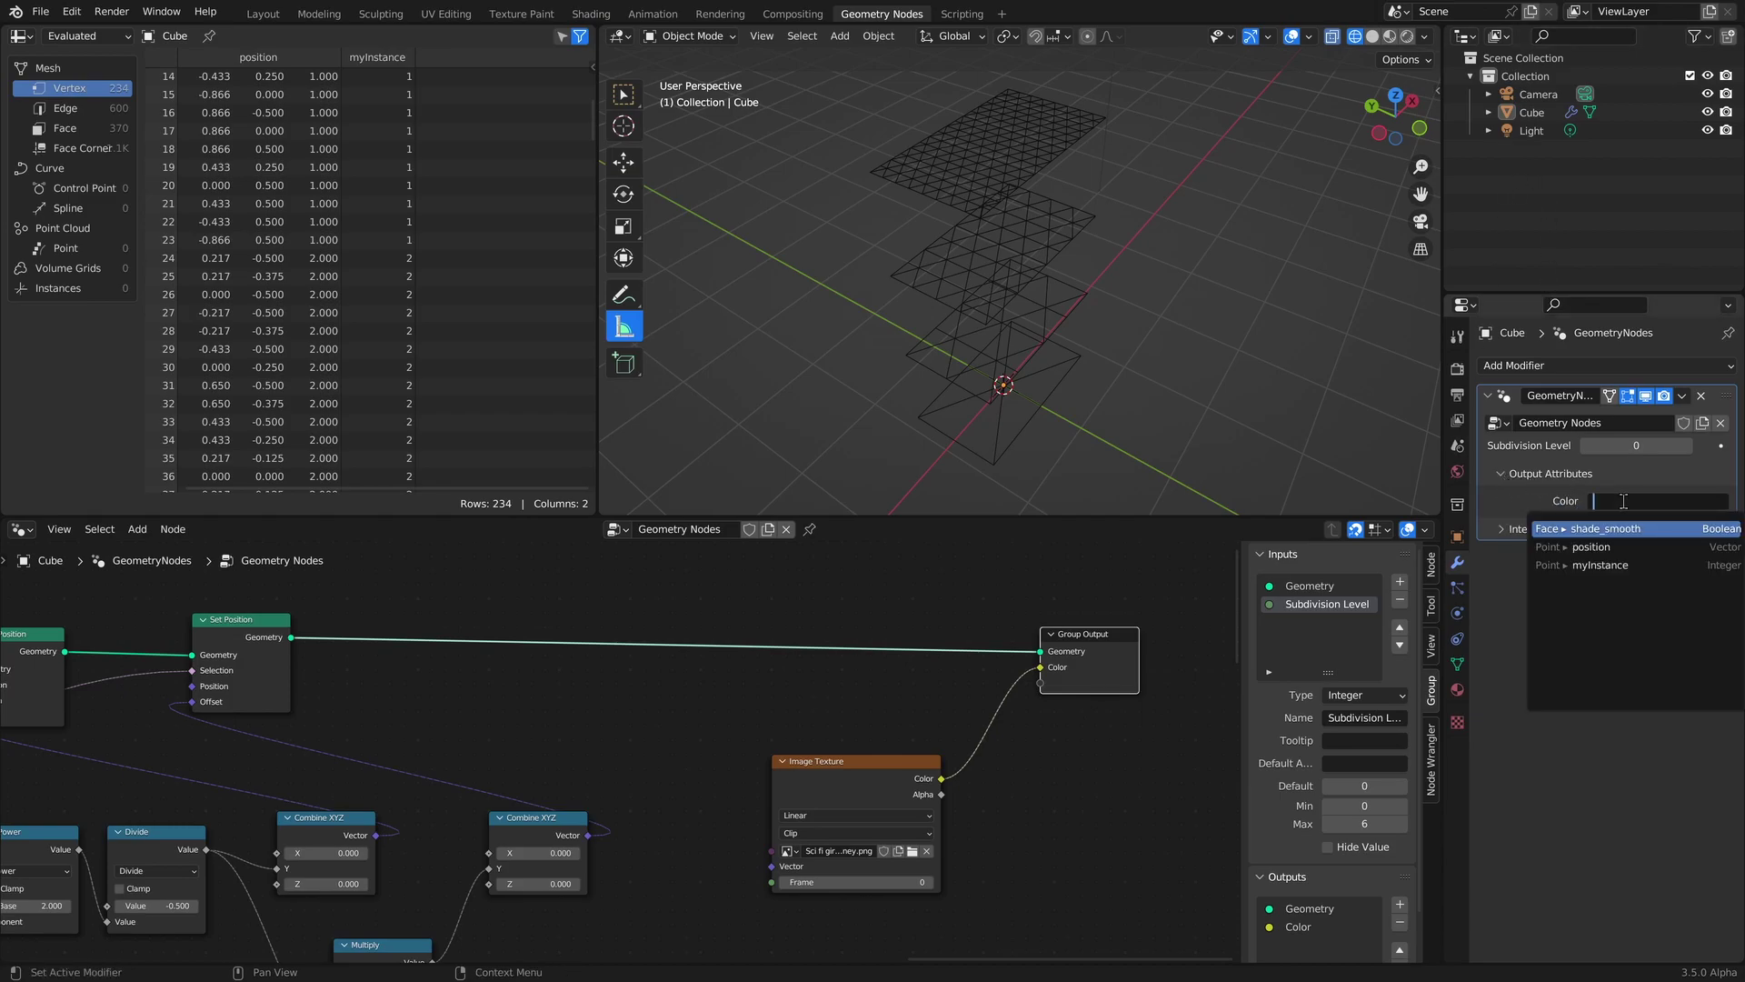
type("myColor")
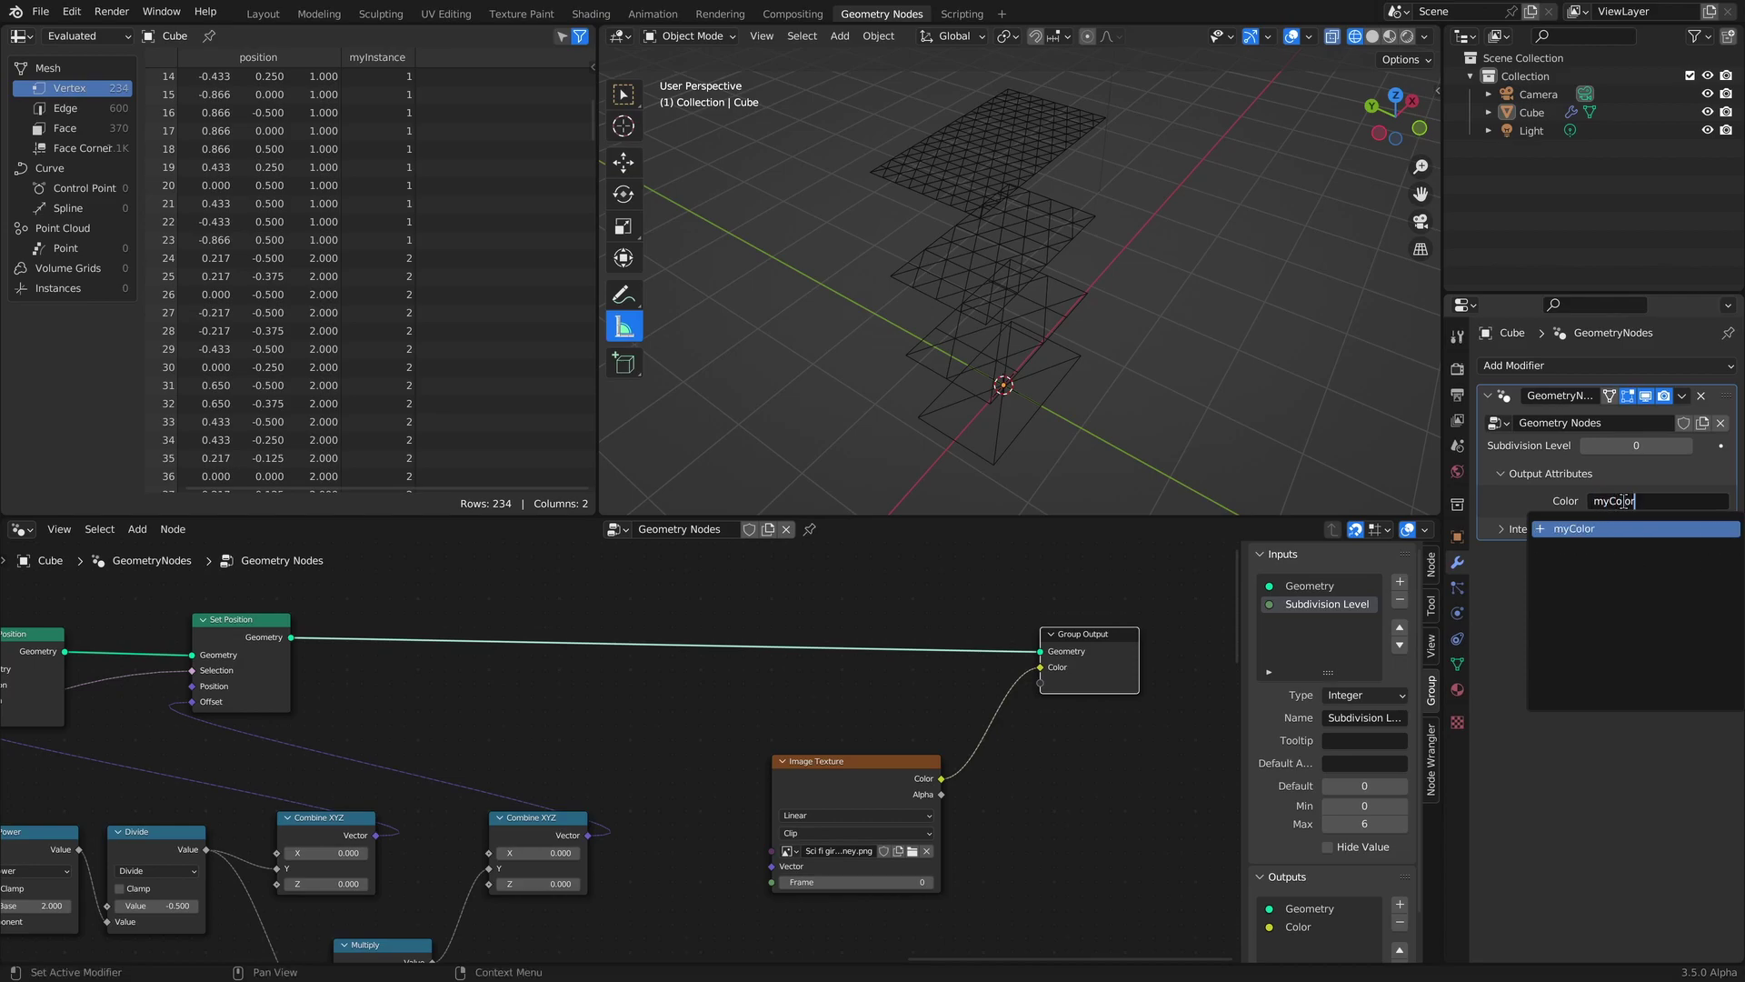
key("Return")
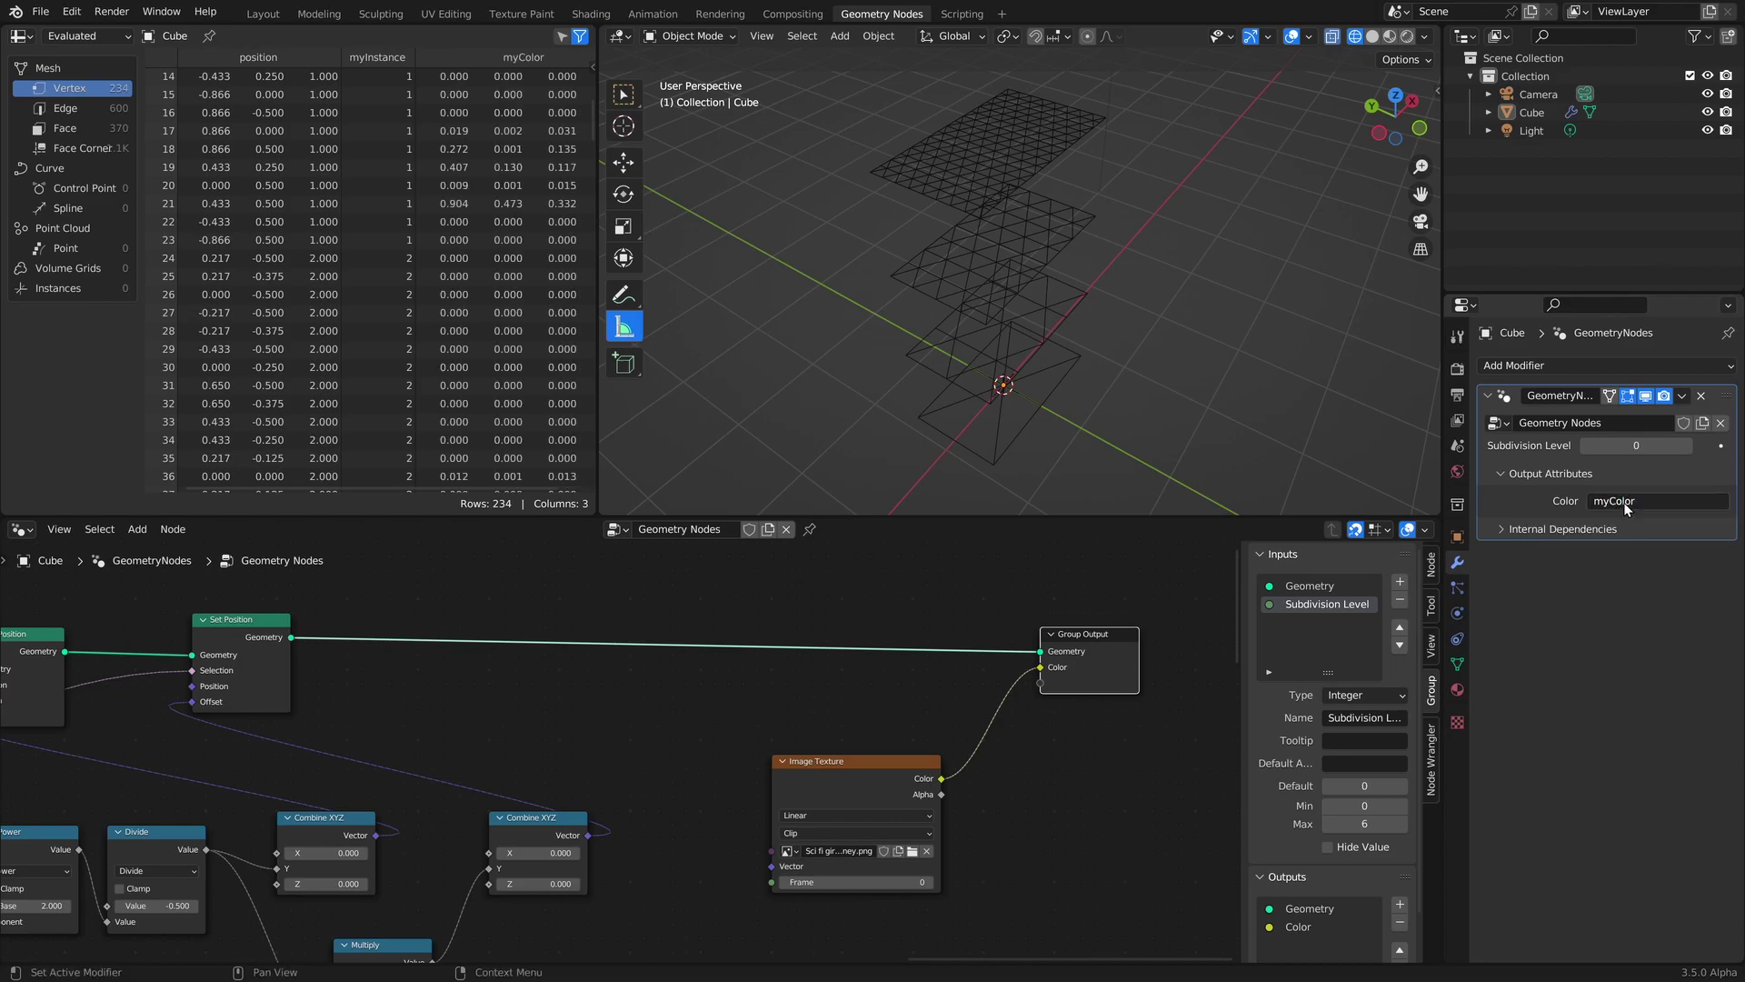
In the cube's material nodes in the Shading workspace, add an Attribute node reading the geometry attribute myColor.
left_click(590, 14)
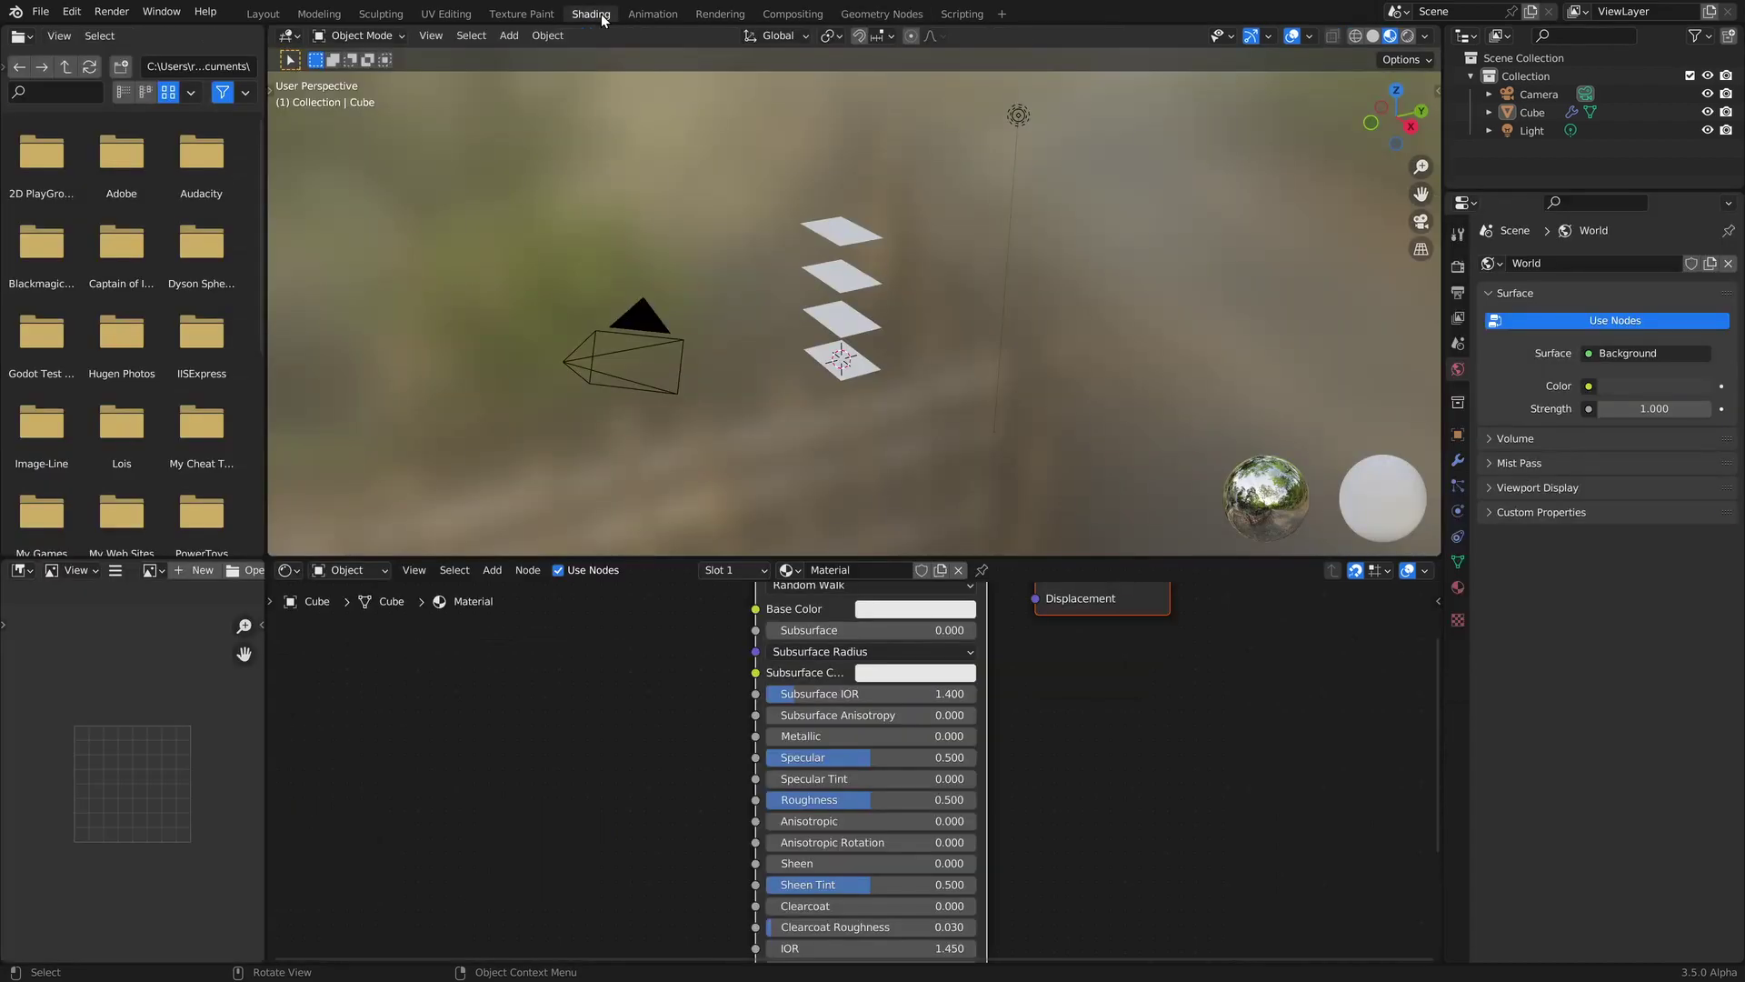
key("shift+a")
type("att")
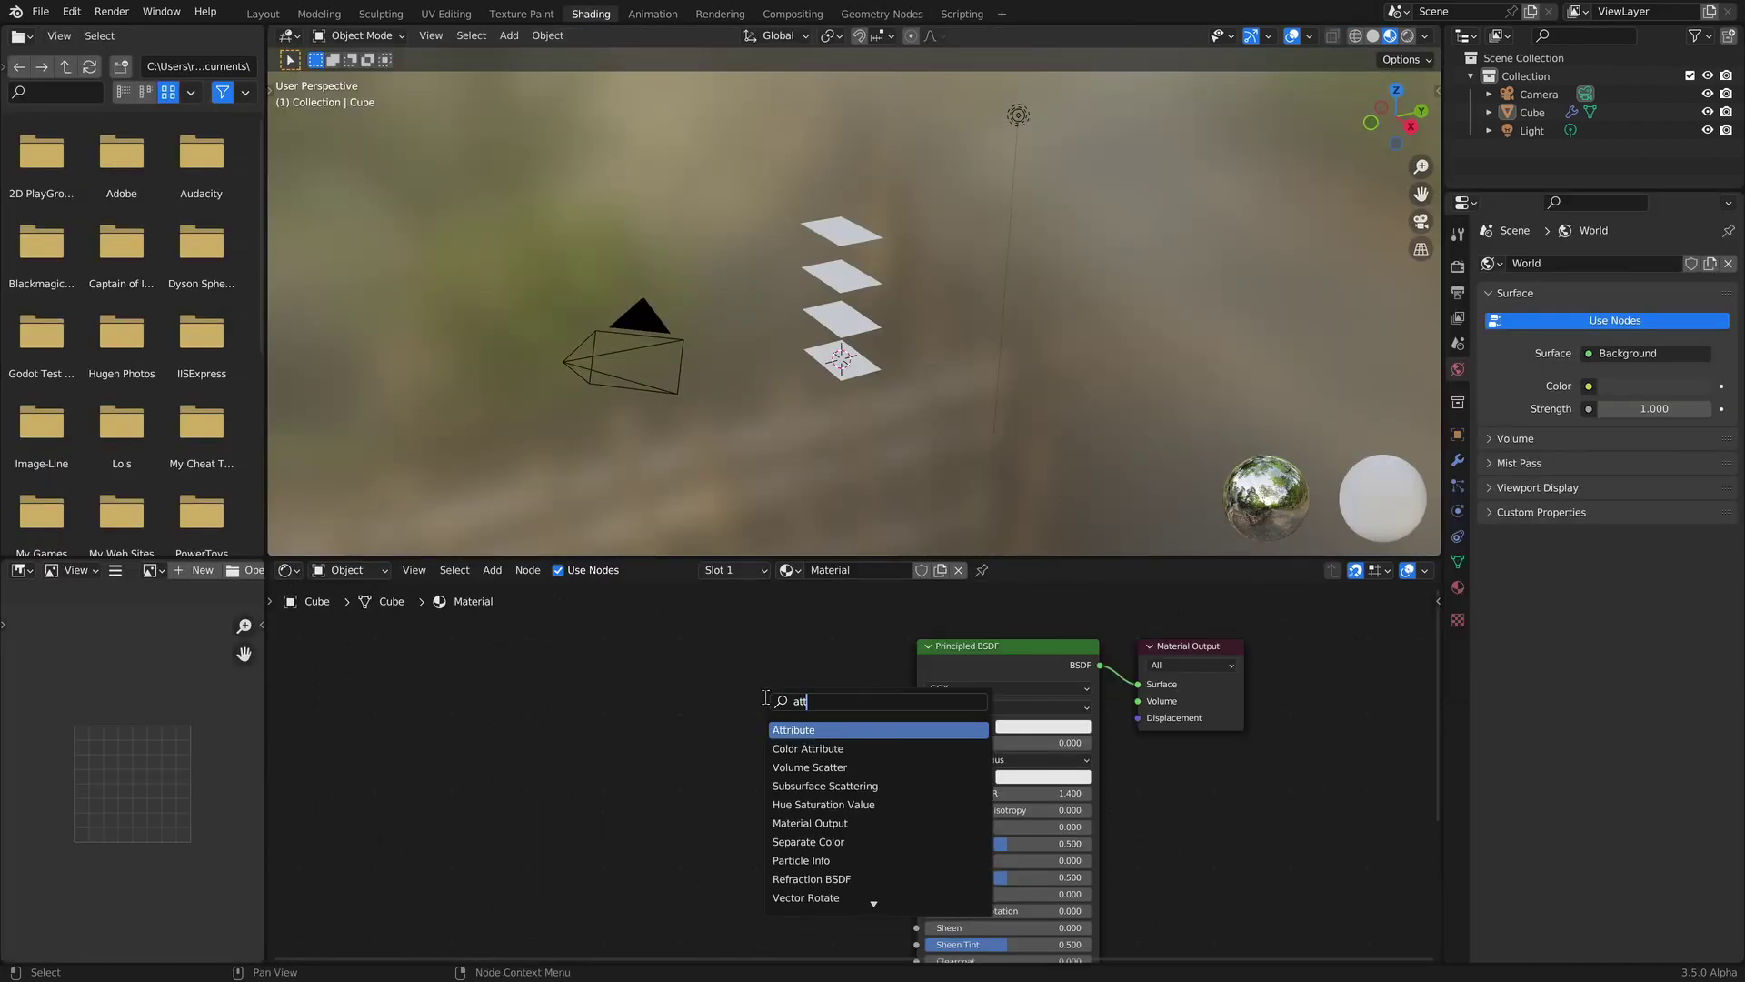
key("Return")
left_click(664, 698)
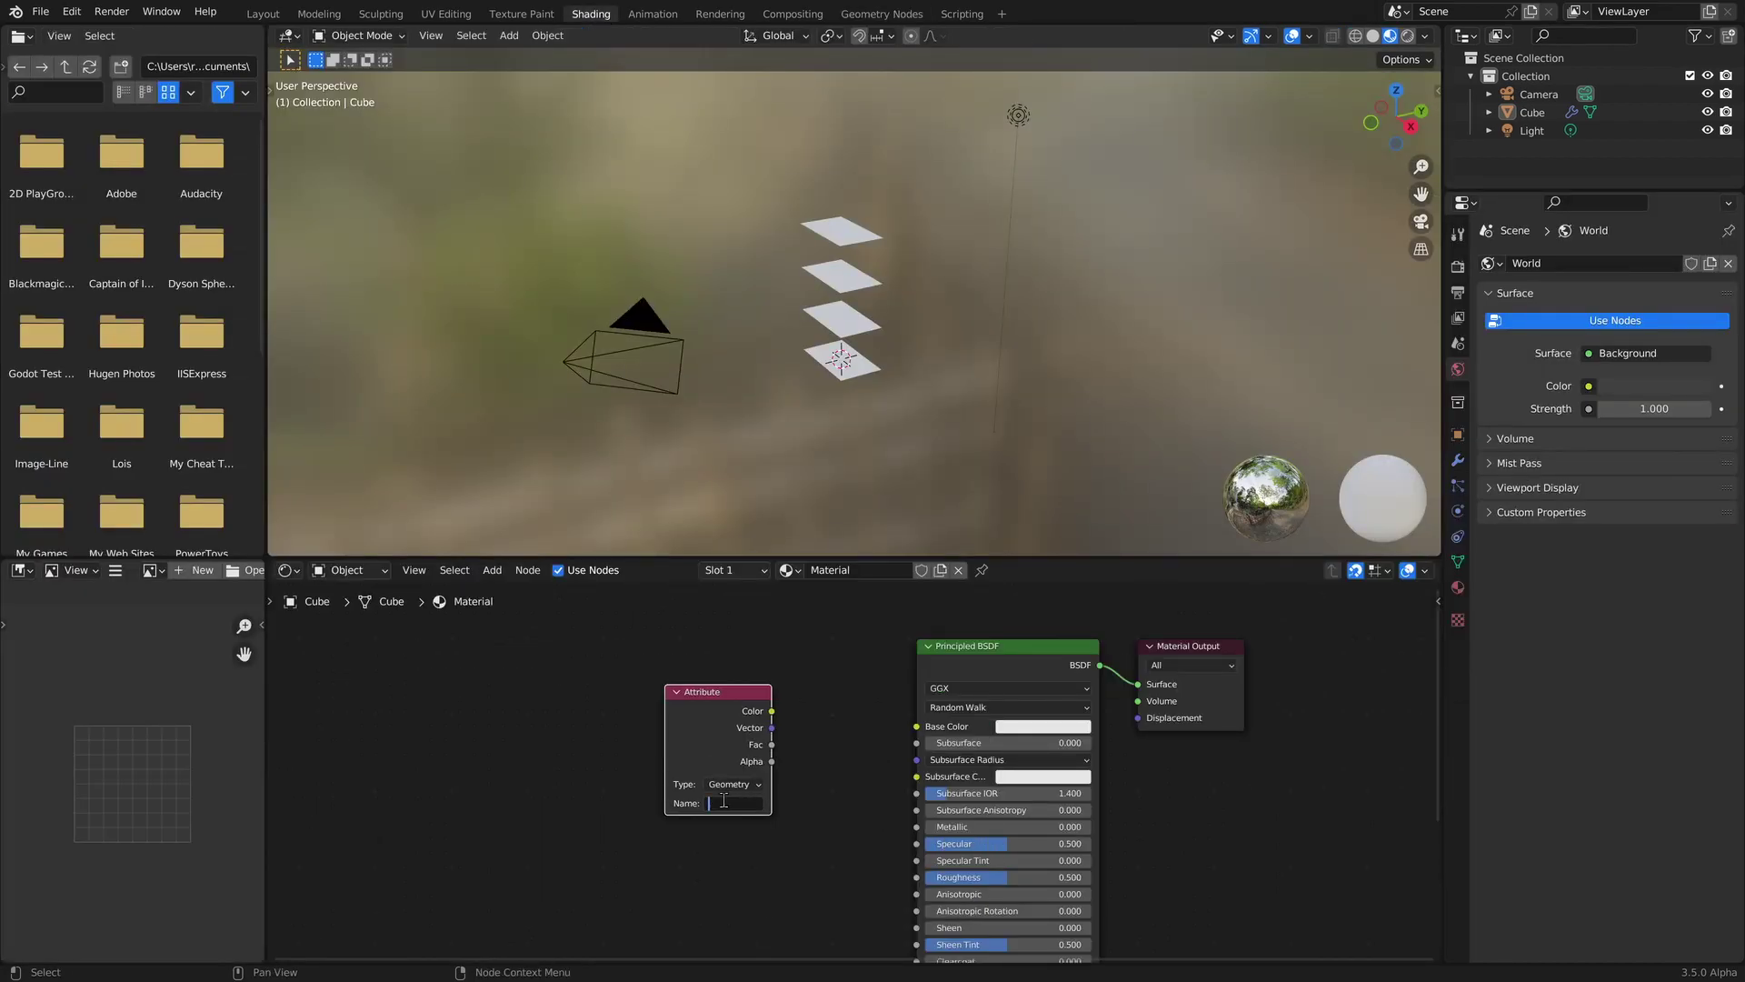
type("myColor")
key("Return")
Delete the Principled BSDF and connect the Attribute node's Color to the Material Output's Surface.
left_click(981, 659)
key("Delete")
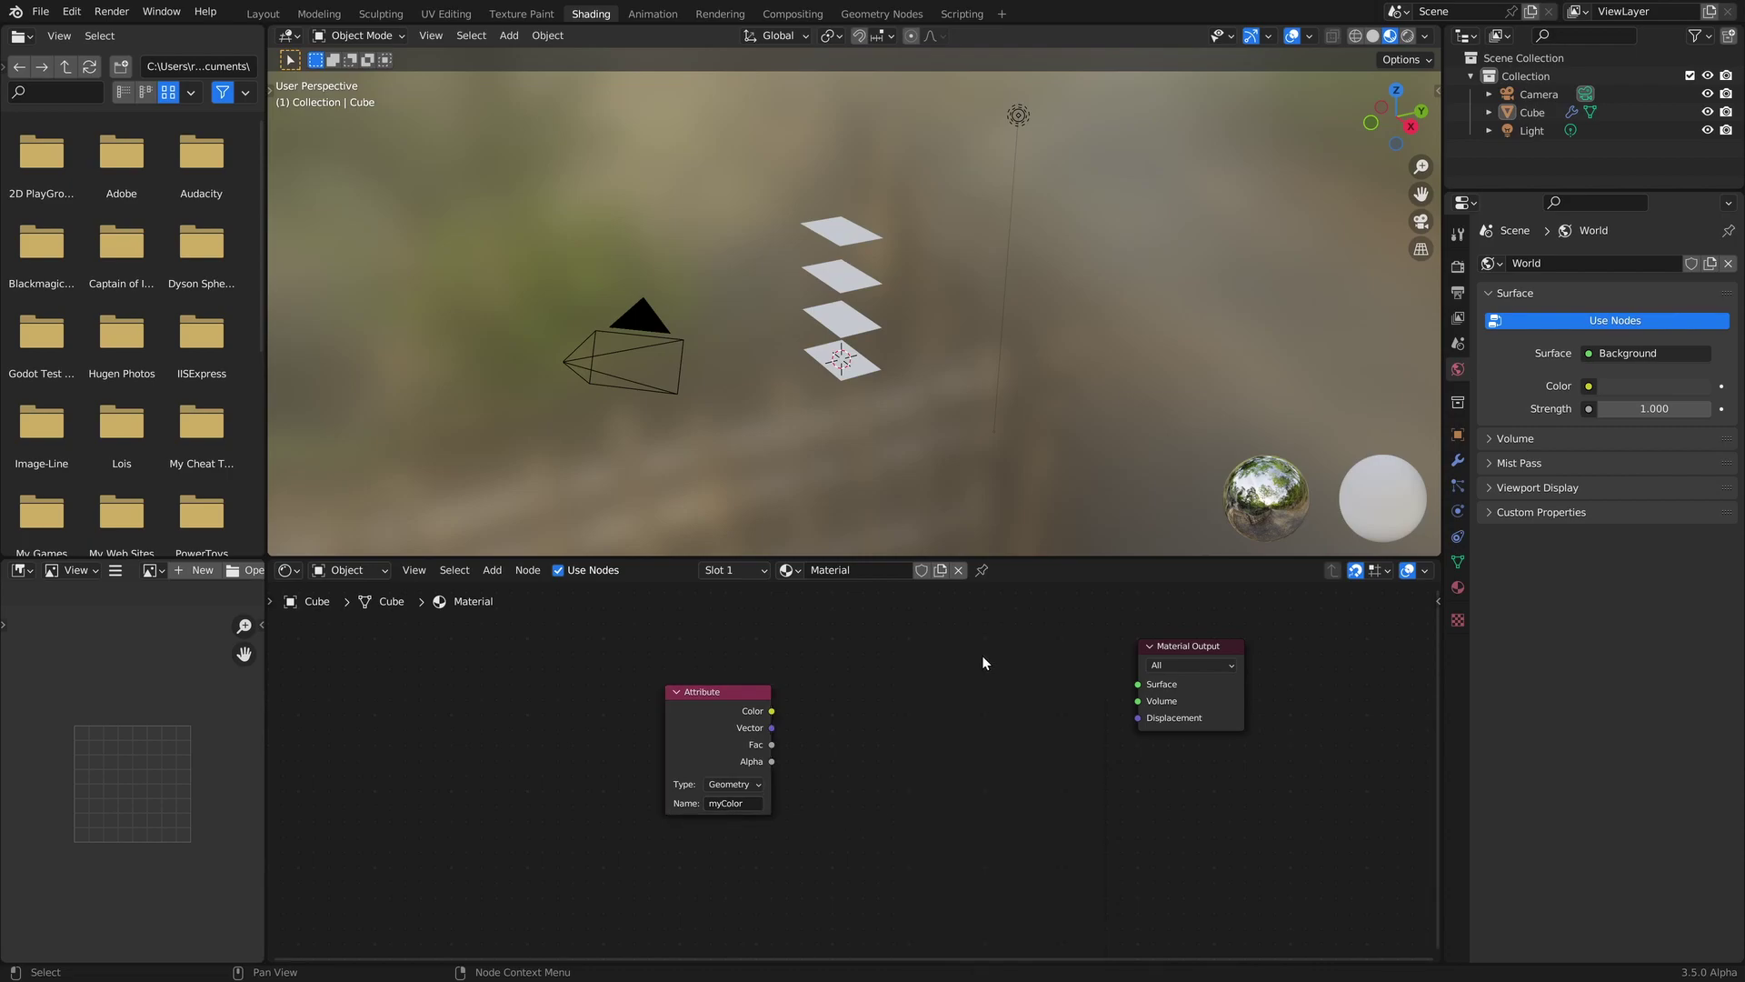
left_click_drag(771, 712, 1139, 684)
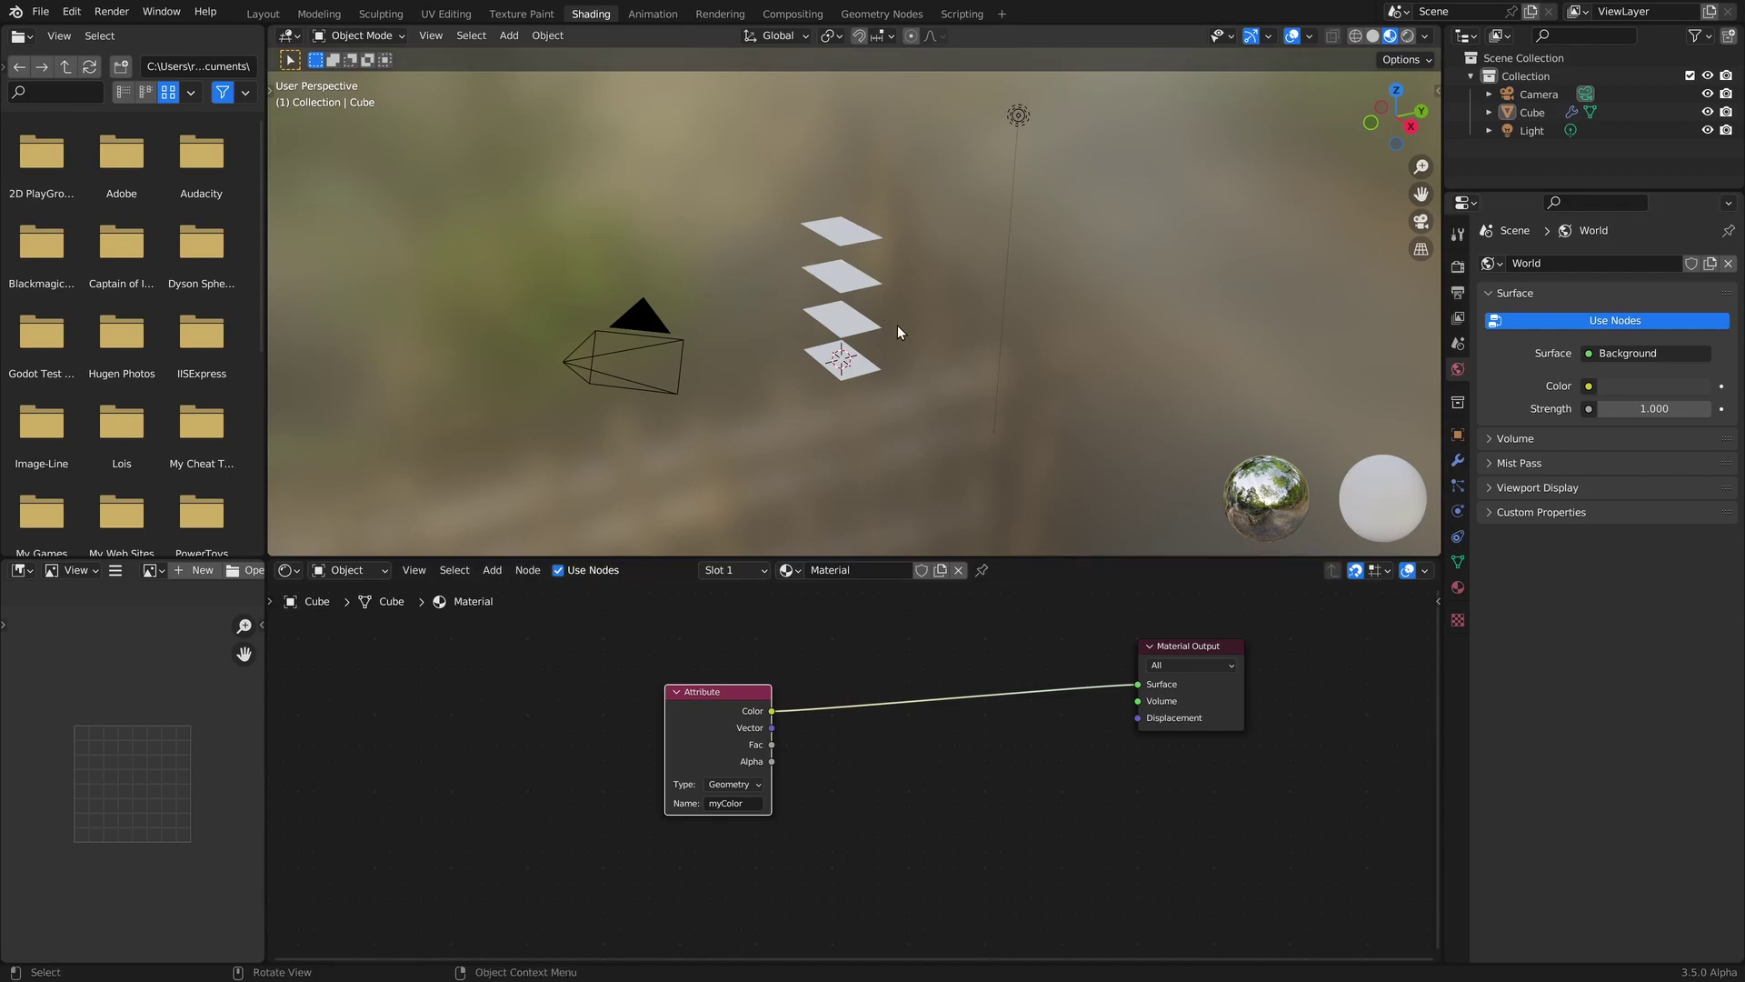
Back in the geometry node tree, insert a Set Material node just before Group Output and assign Material to it.
left_click(881, 14)
key("shift+a")
type("set")
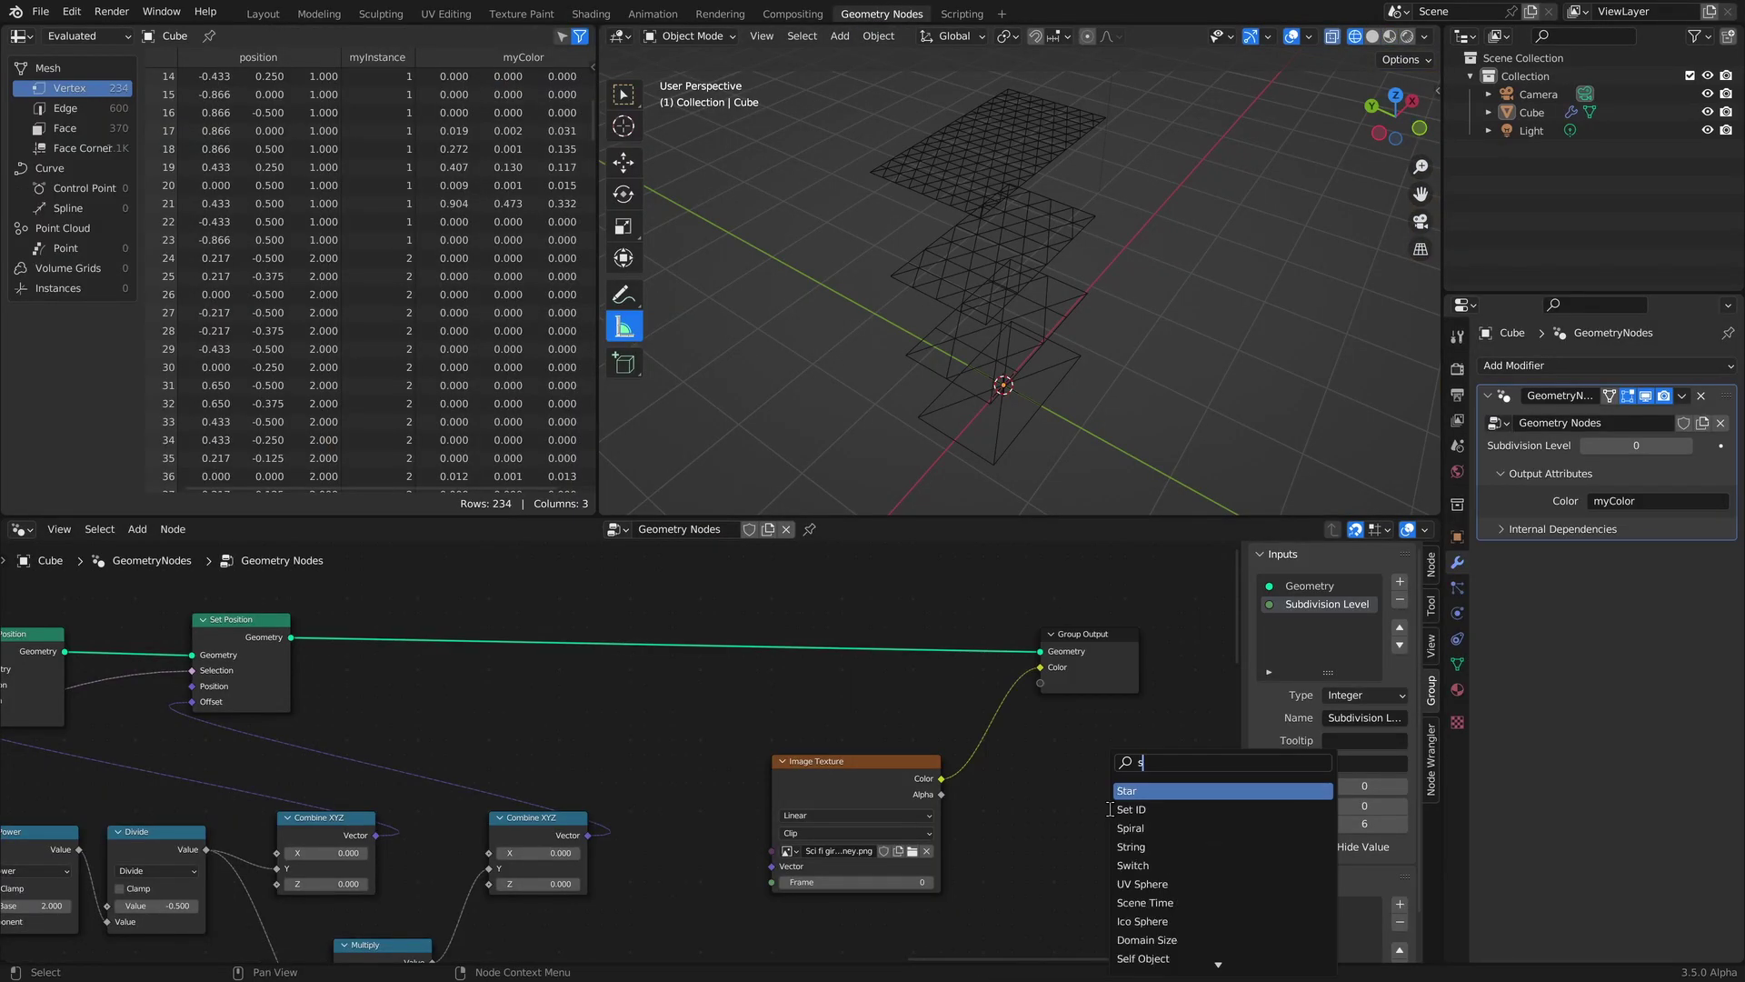
left_click(1111, 809)
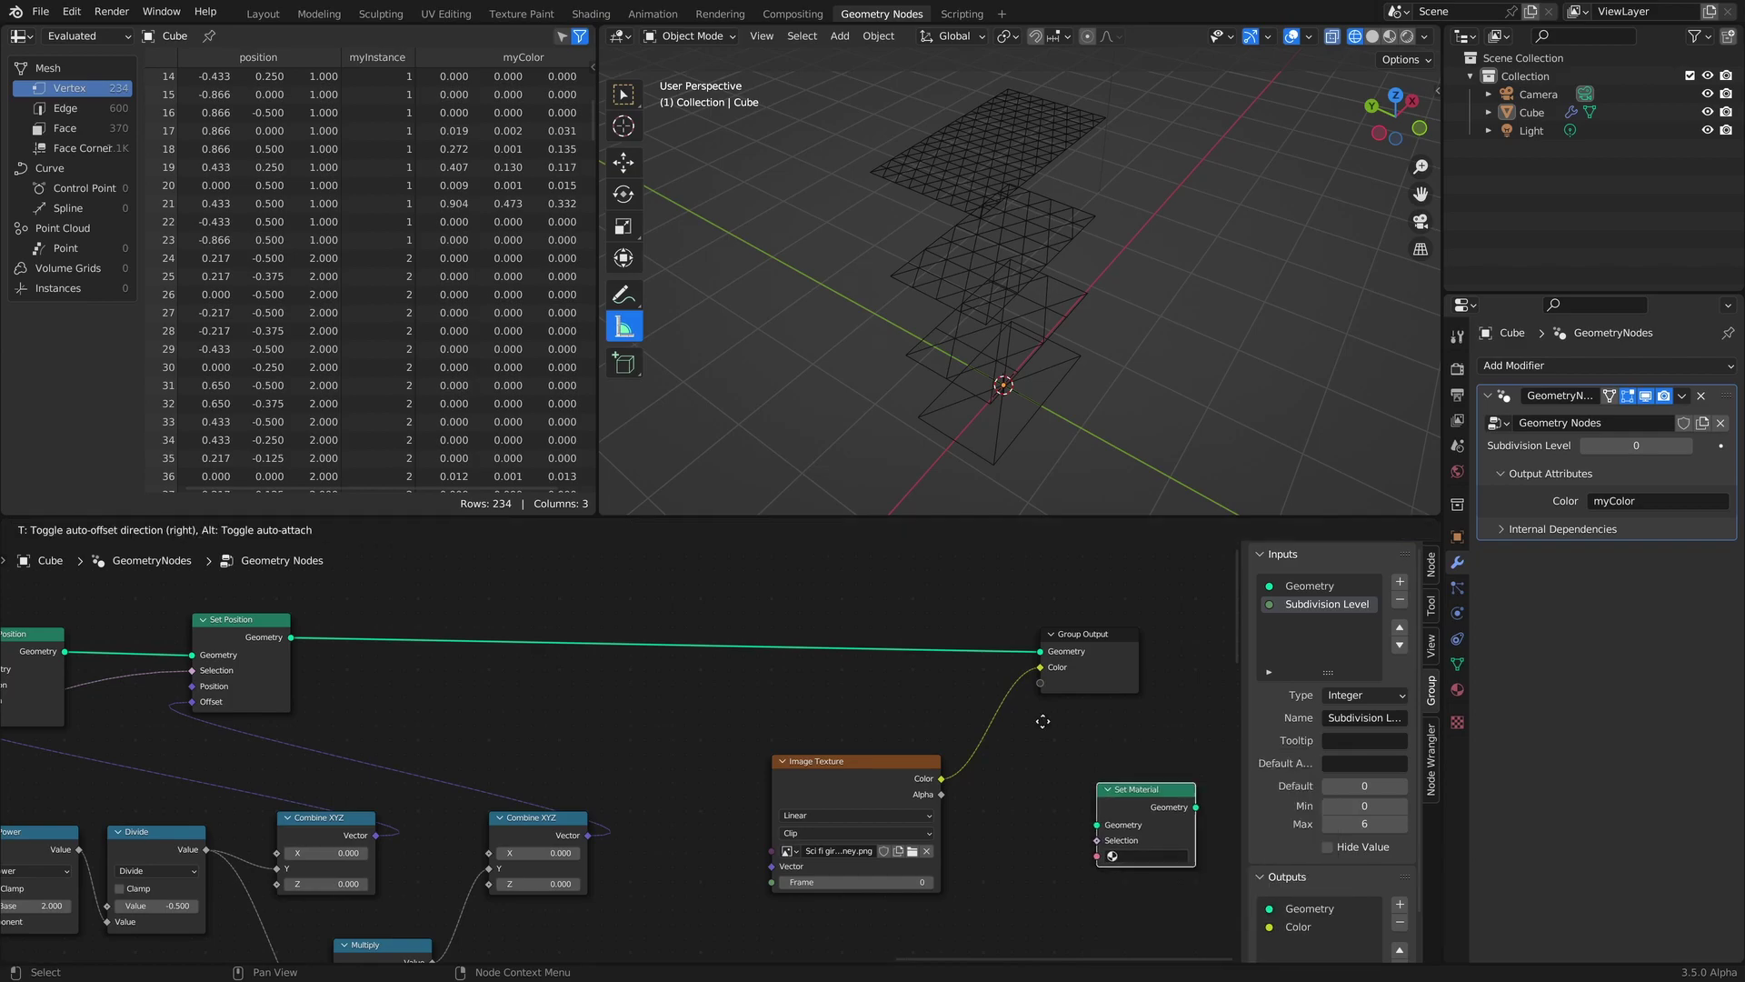
left_click(863, 634)
left_click(892, 686)
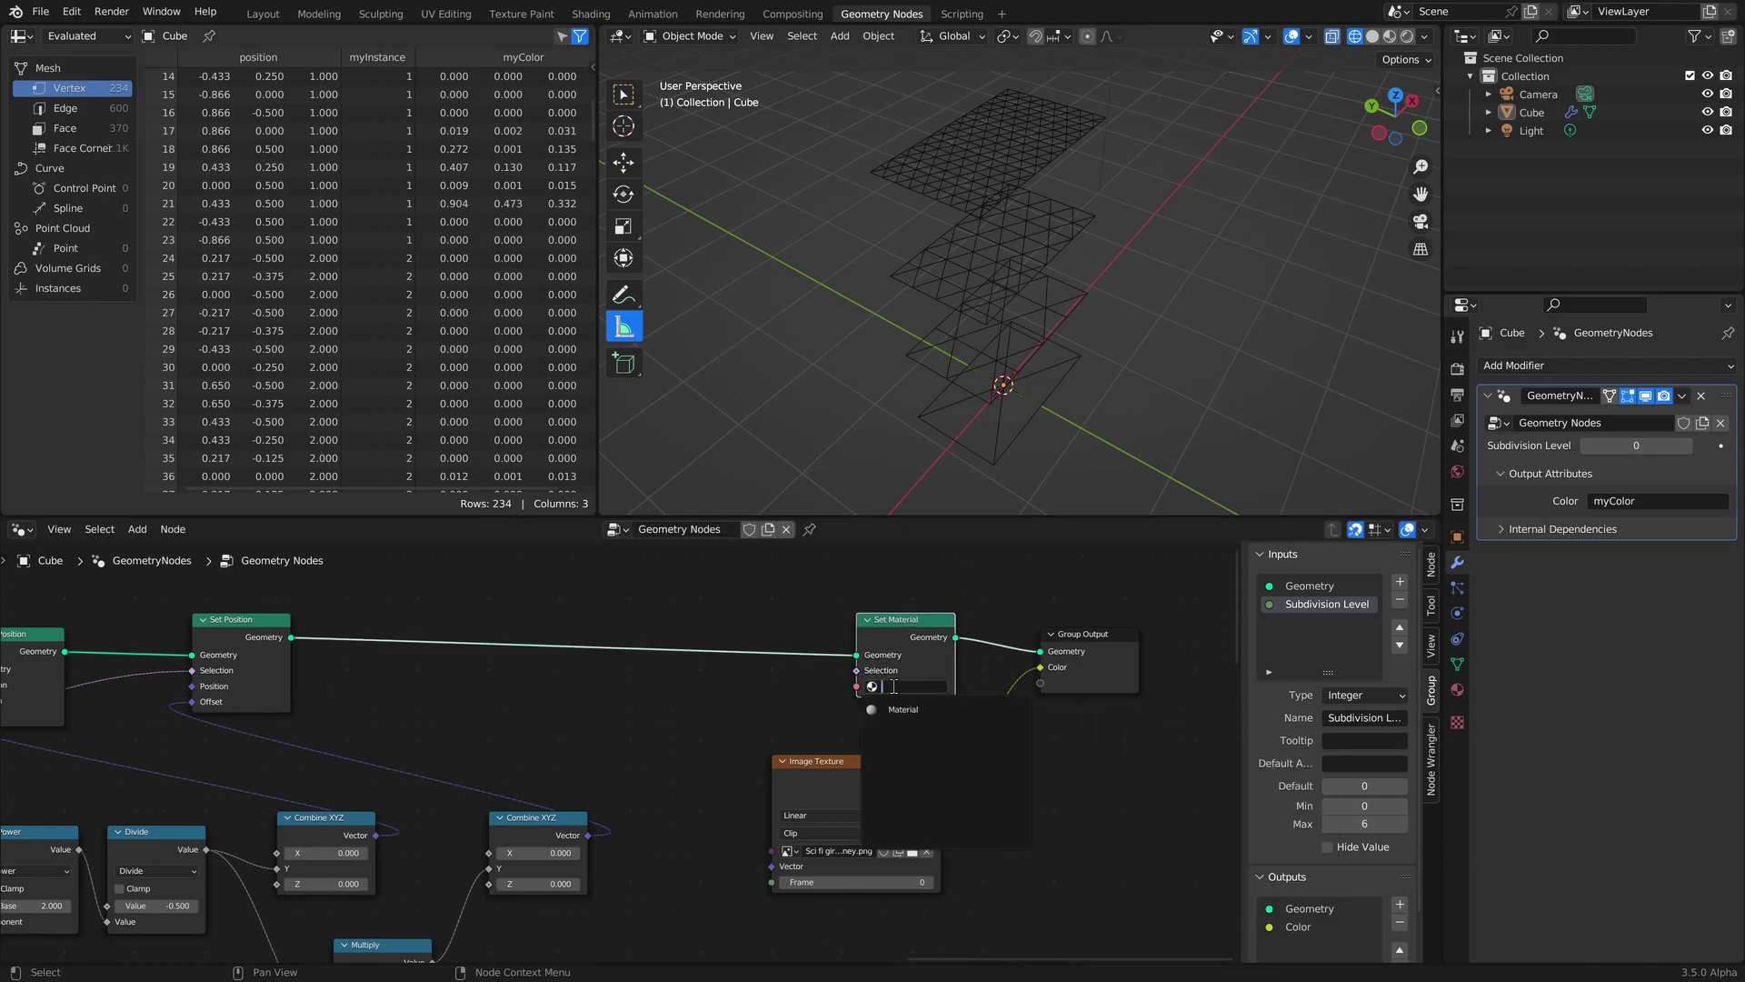
left_click(920, 710)
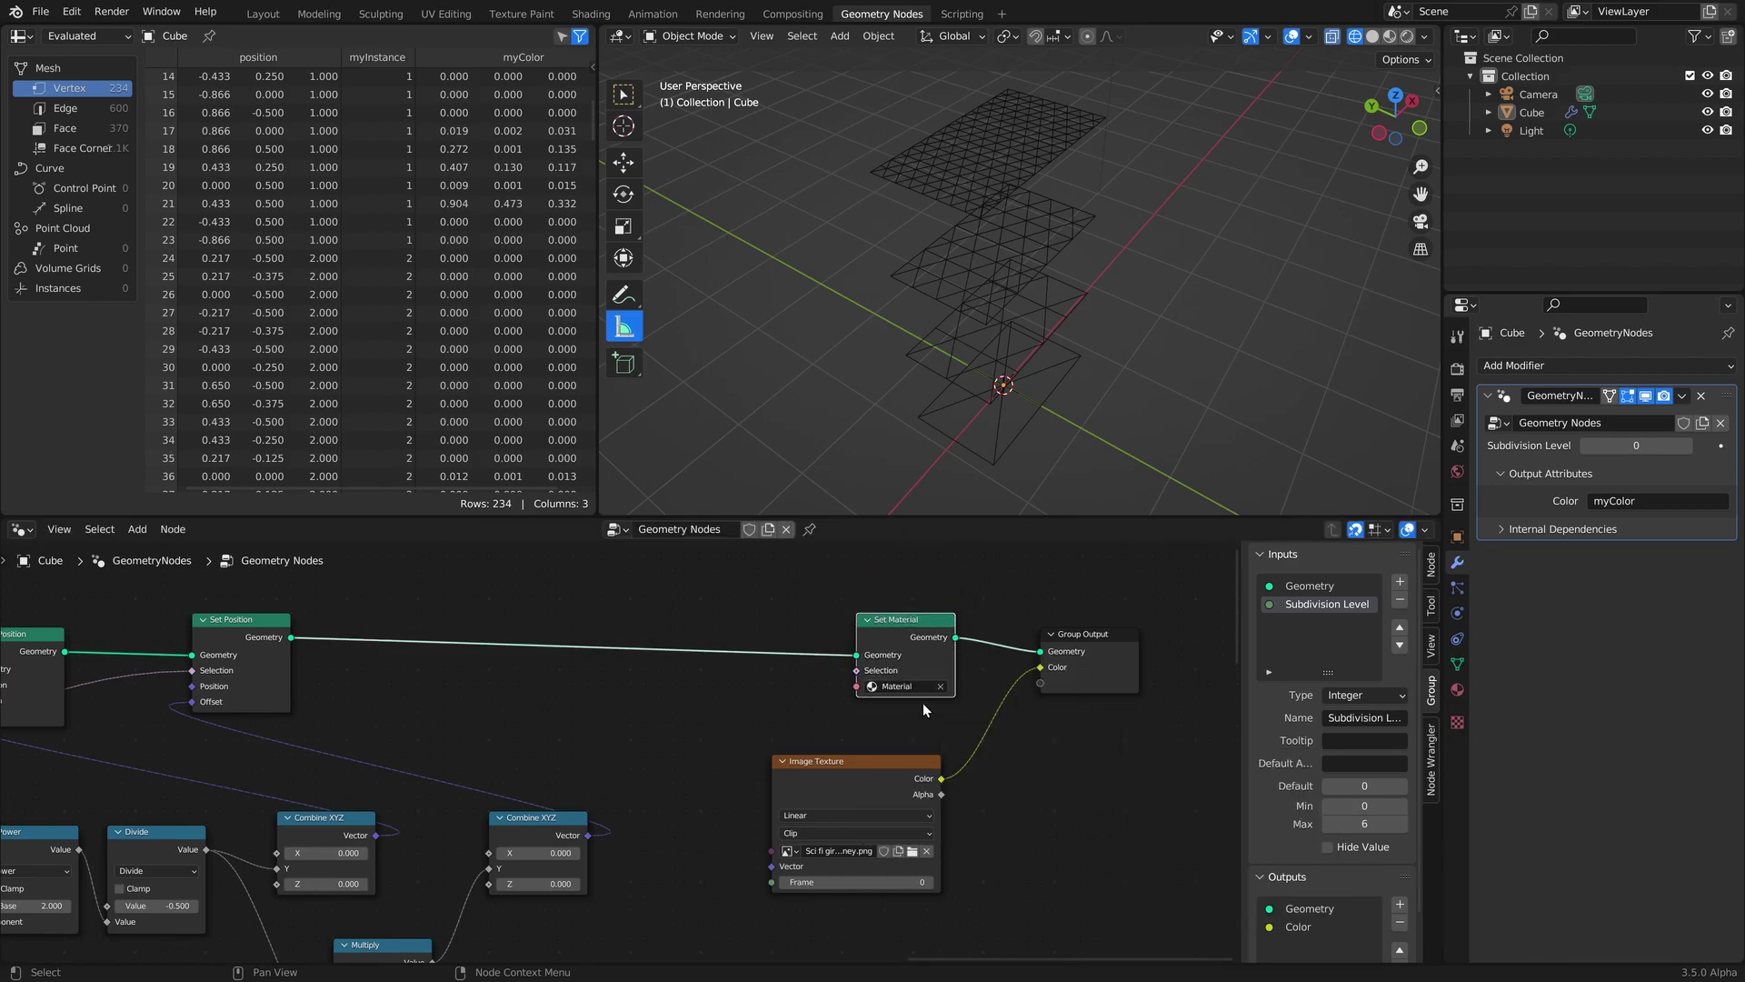
Show the viewport in Material Preview shading and set the modifier's Subdivision Level to 3.
left_click(1390, 38)
mouse_move(1107, 162)
middle_mouse_down()
mouse_move(968, 280)
mouse_move(1176, 270)
mouse_move(1573, 300)
middle_mouse_up()
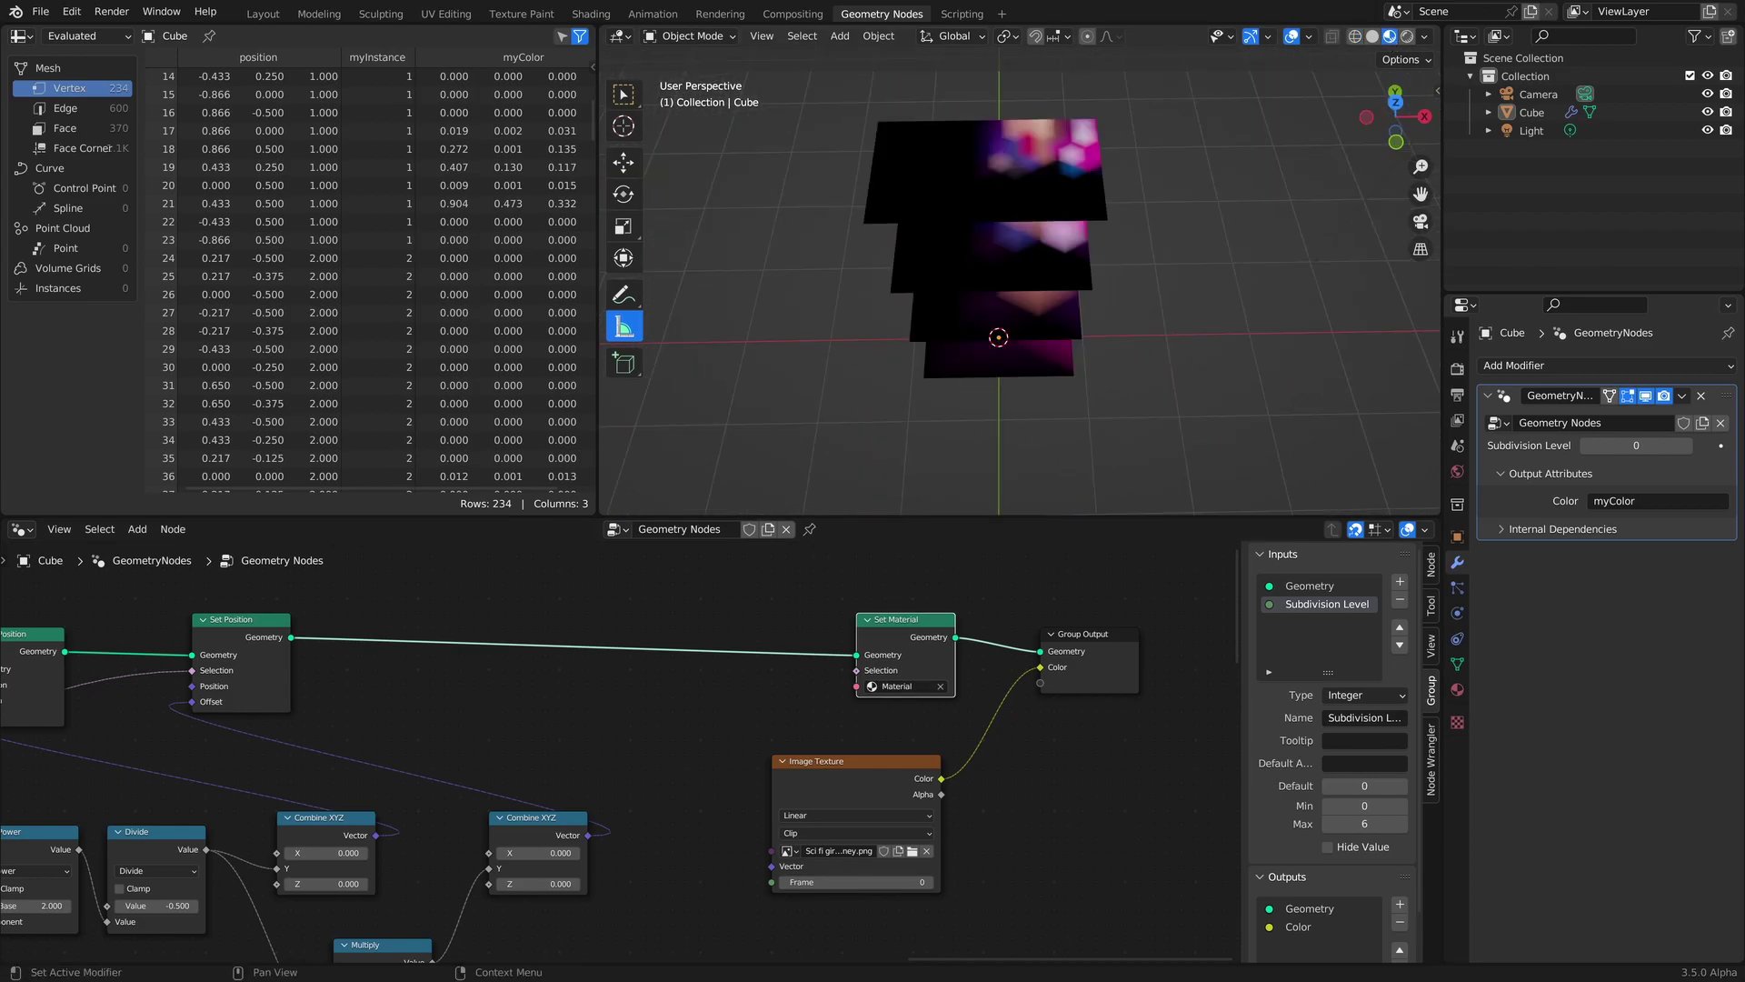
left_click(1687, 447)
left_click(1687, 447)
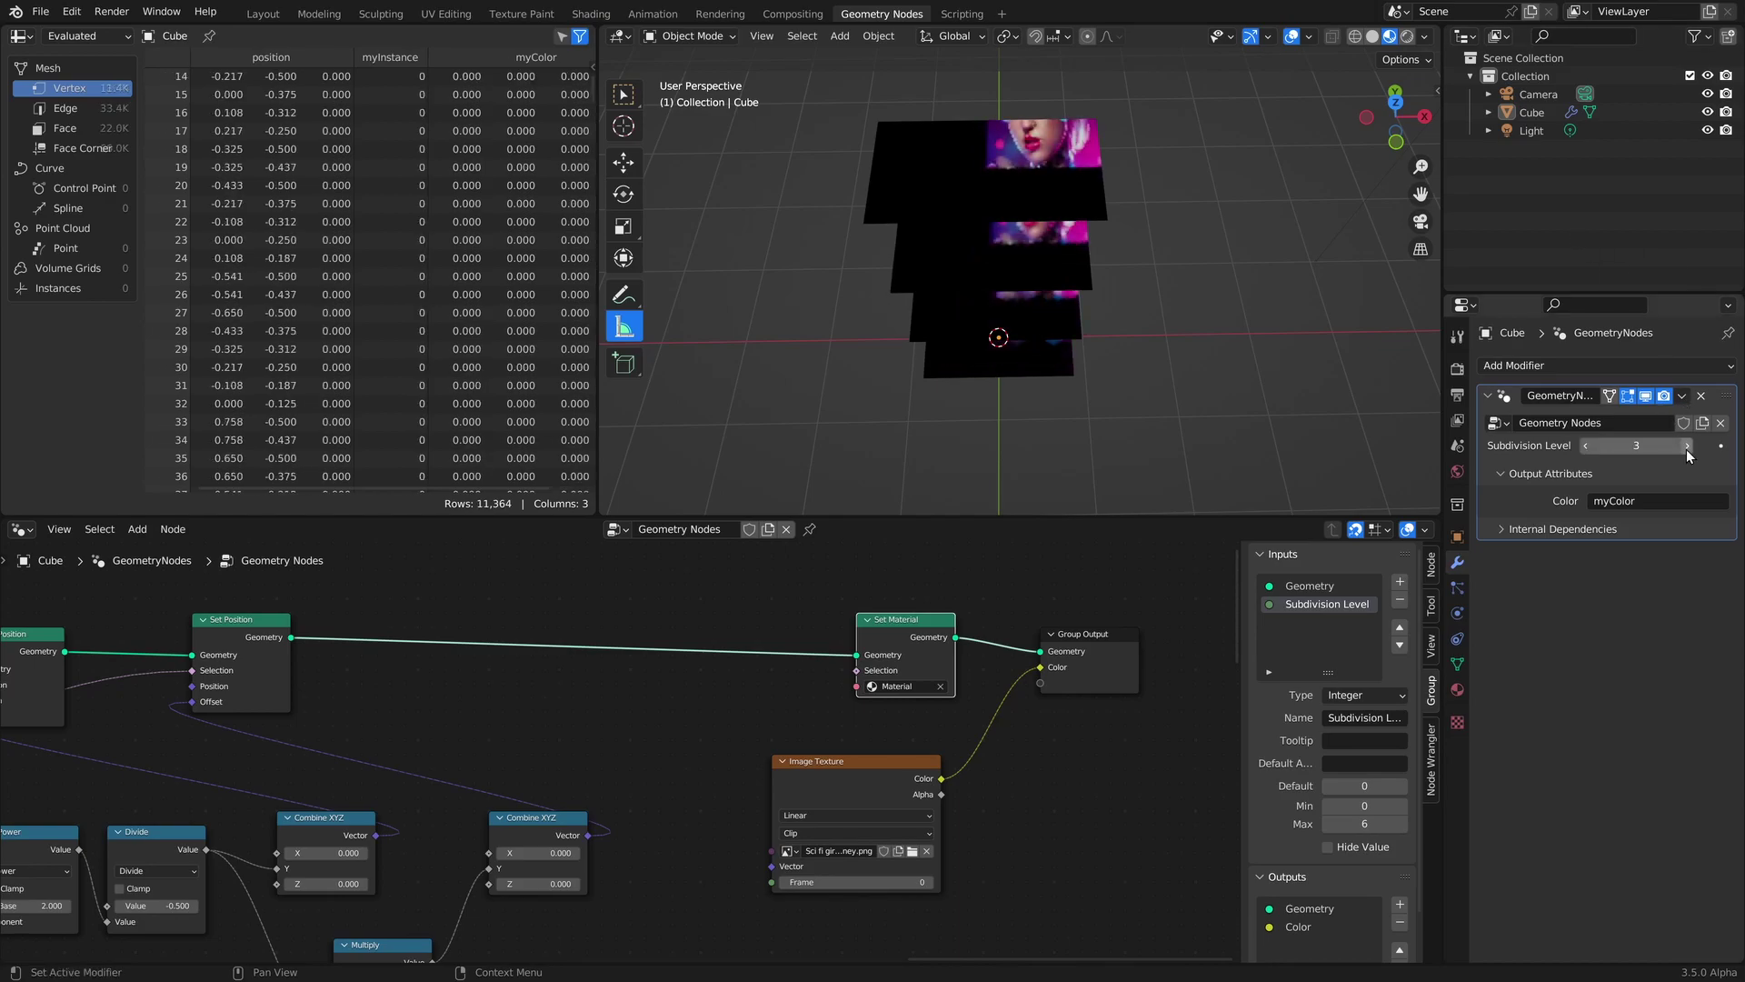
left_click(1687, 447)
scroll(991, 238, "up", 2)
middle_click_drag(991, 238, 1114, 304)
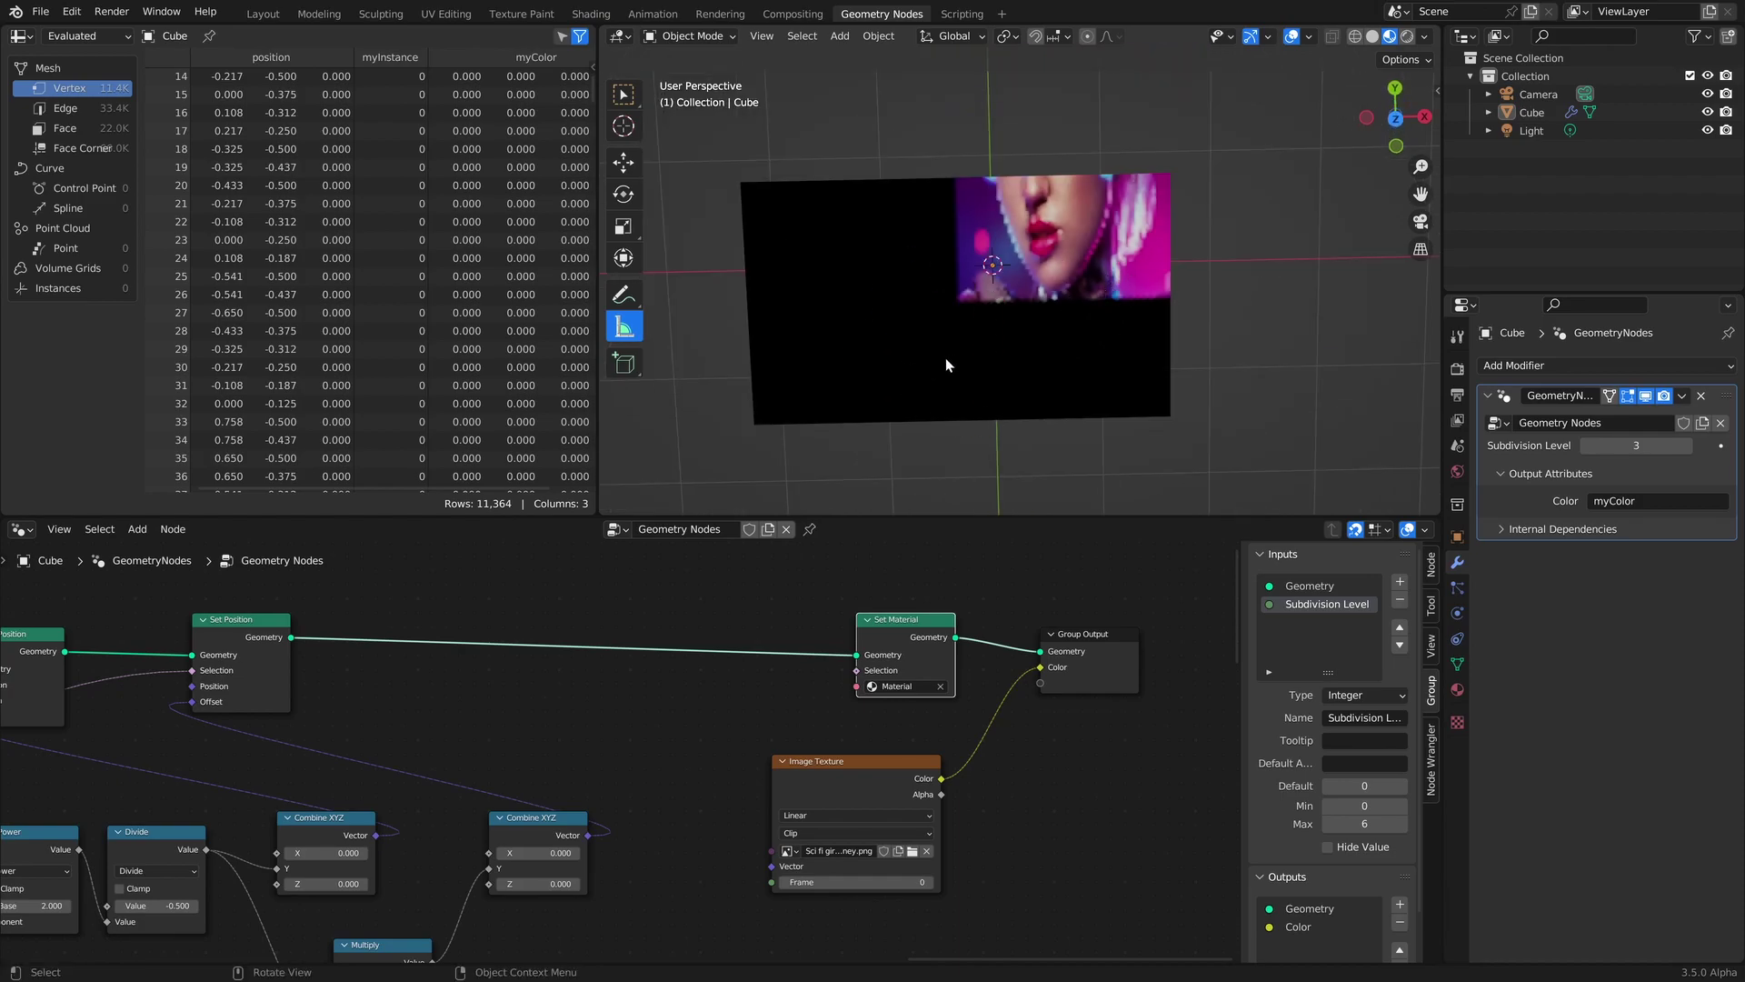
scroll(1110, 269, "up", 2)
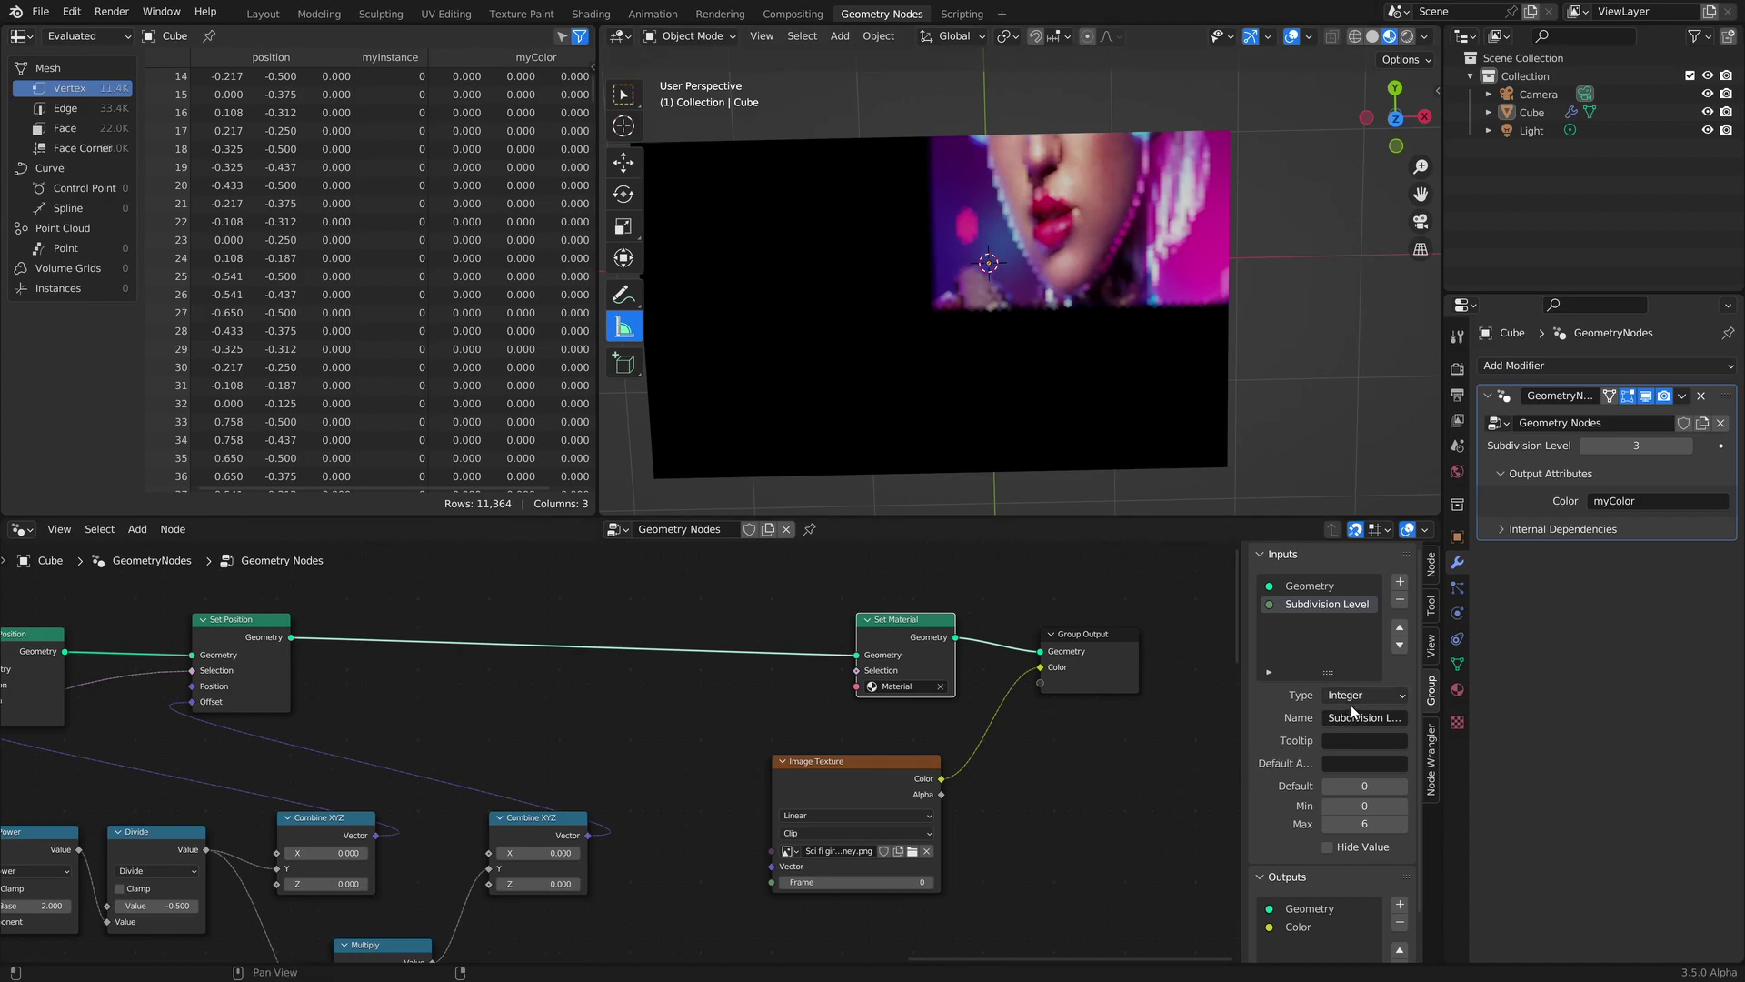
Set the attribute domain of the group's Color output to Face and inspect the coloured triangles up close.
scroll(1351, 705, "down", 2)
left_click(1307, 878)
scroll(1331, 833, "down", 3)
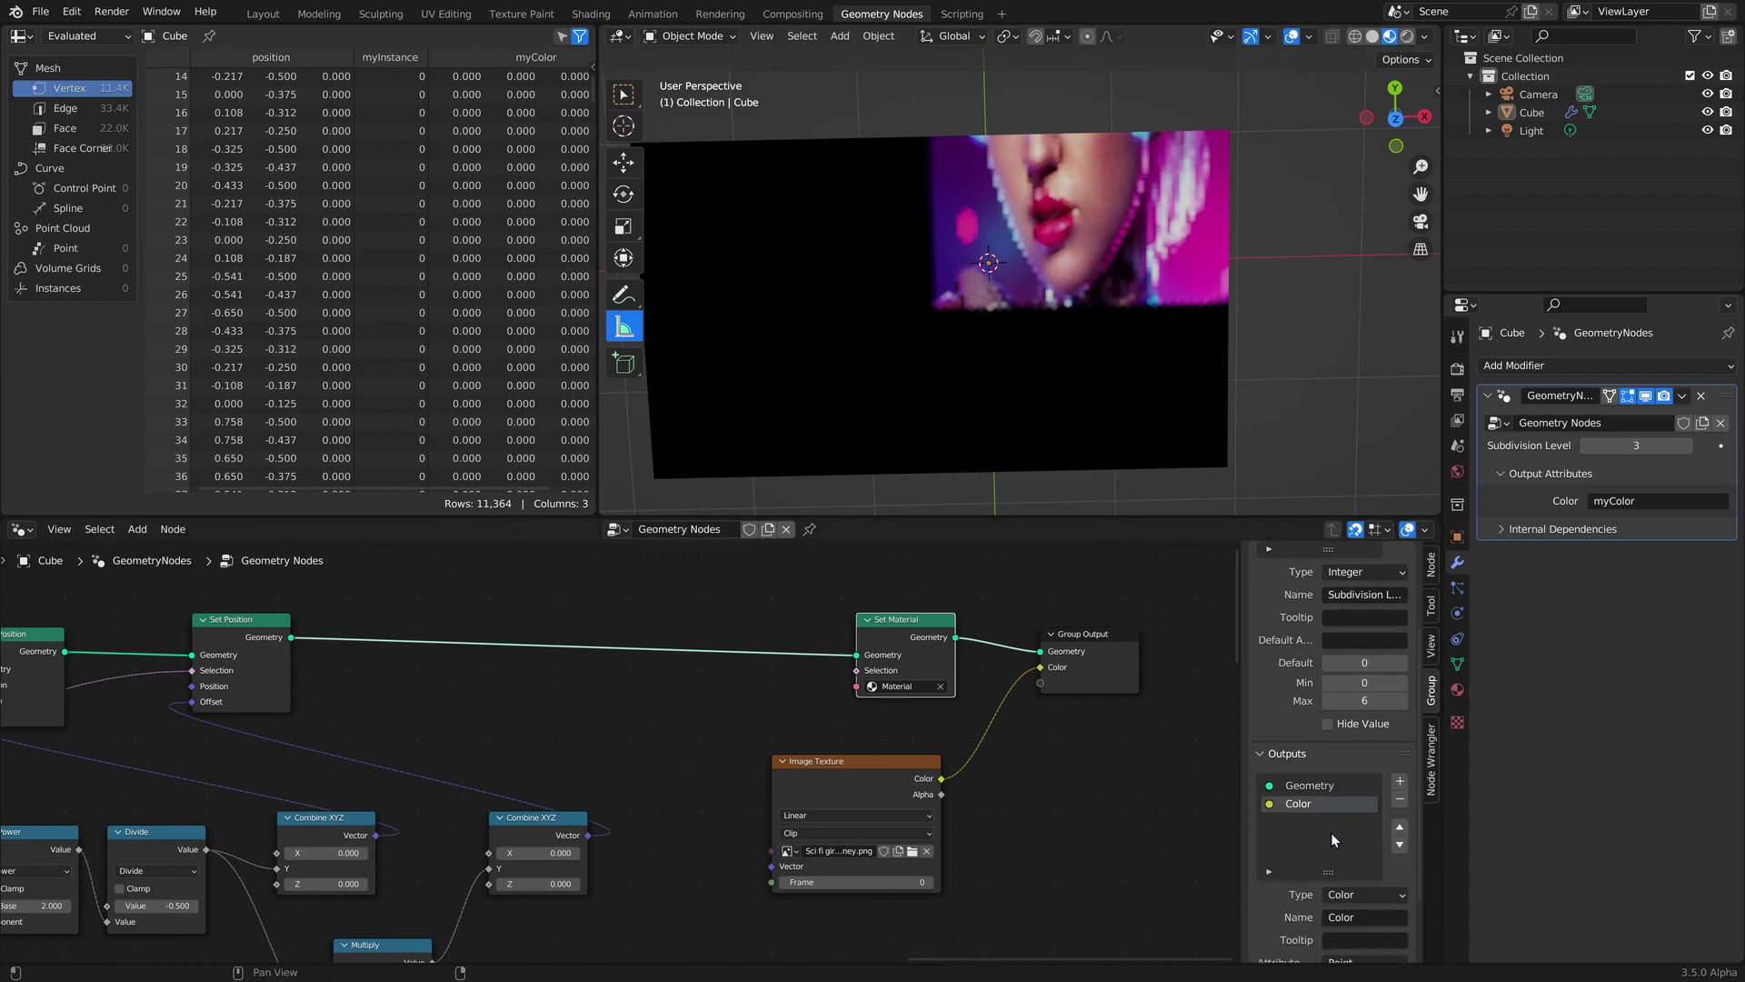
scroll(1331, 833, "down", 3)
left_click(1336, 876)
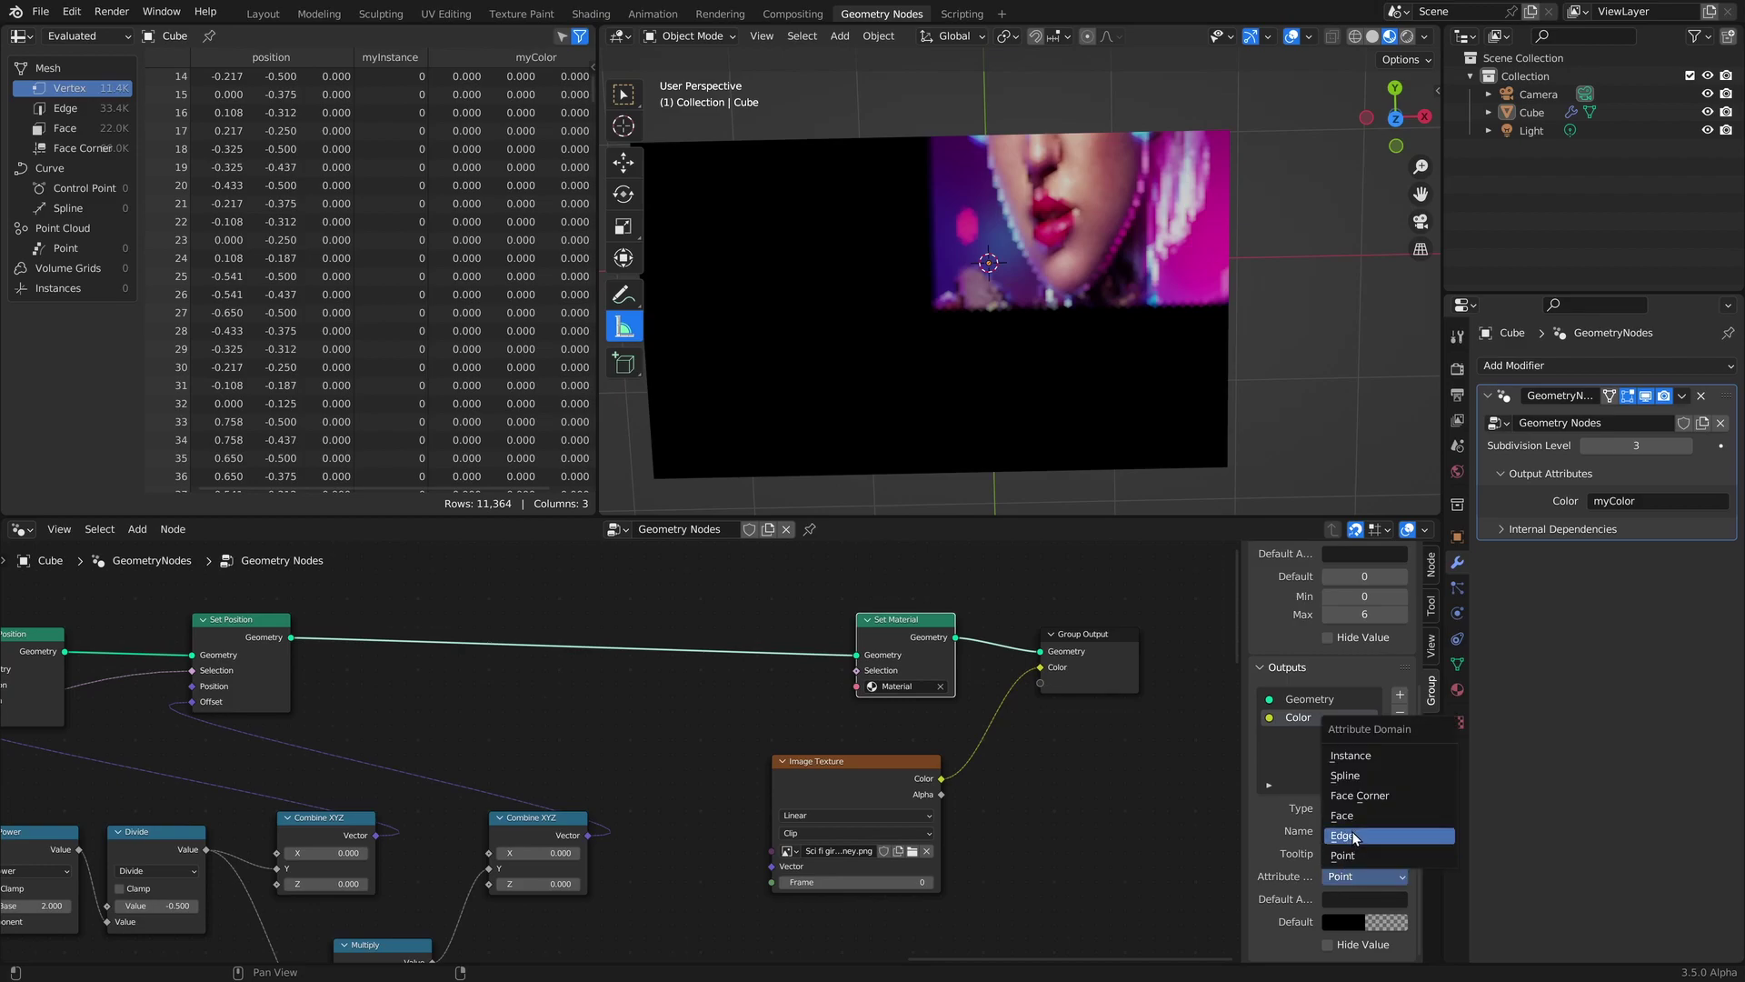
left_click(1351, 816)
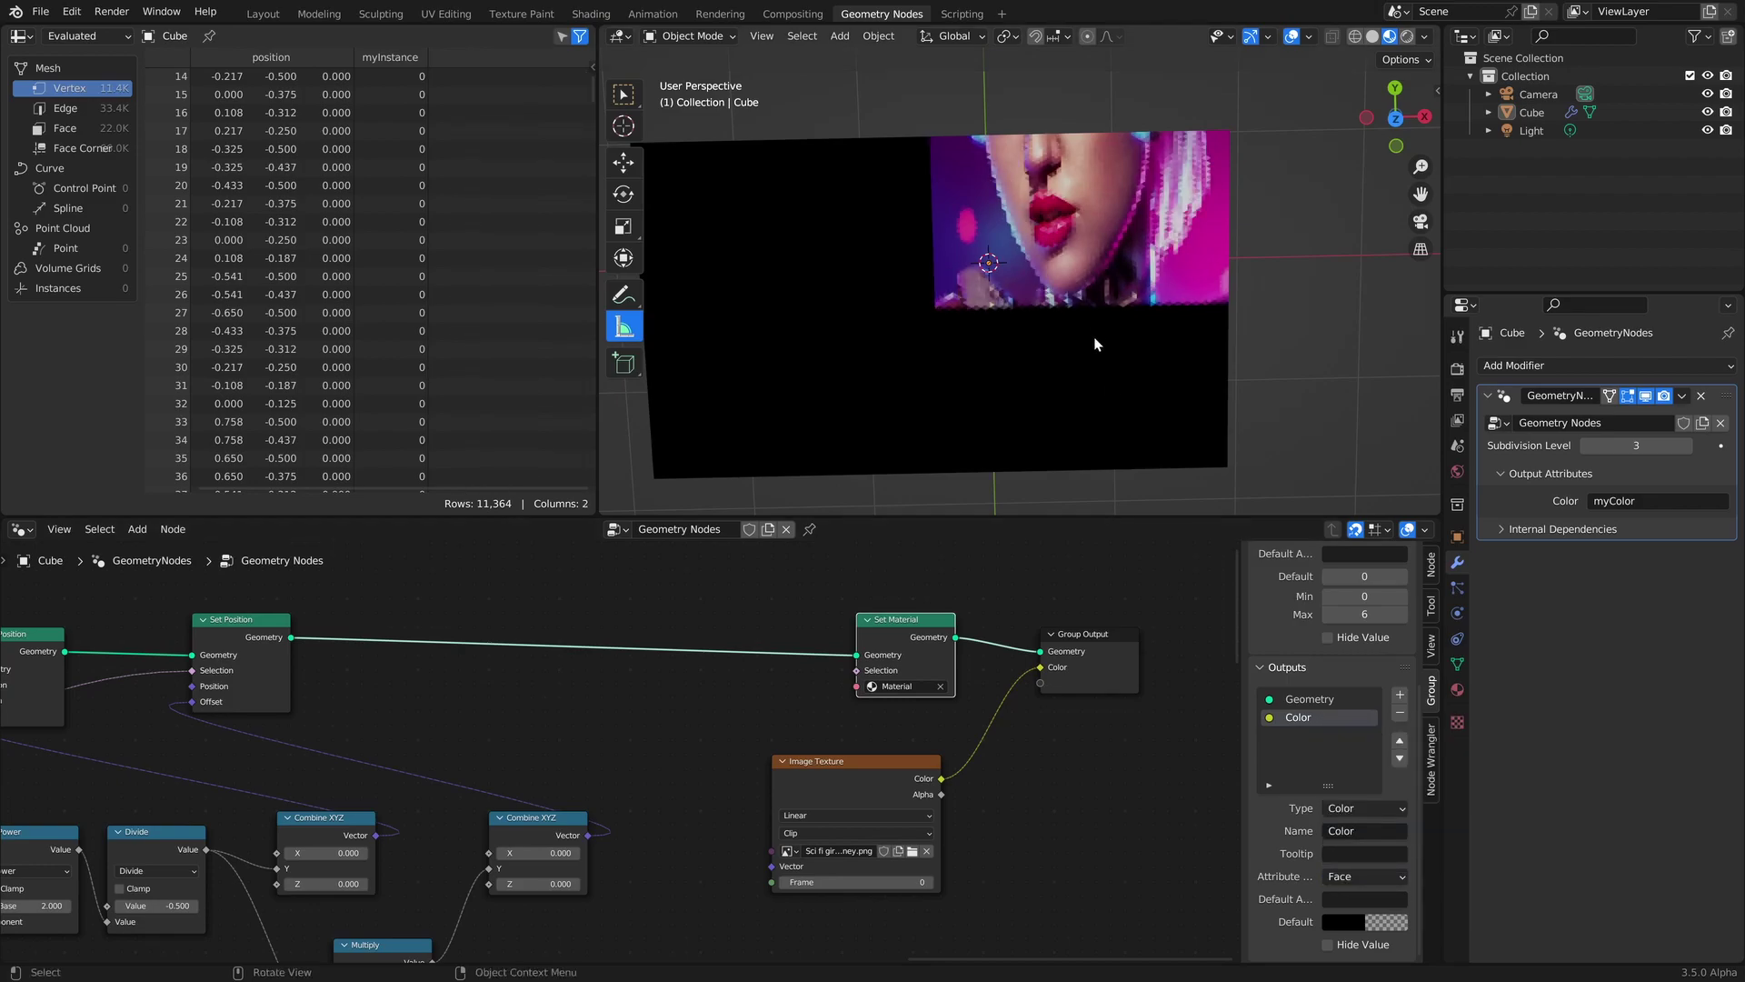
scroll(1142, 253, "up", 6)
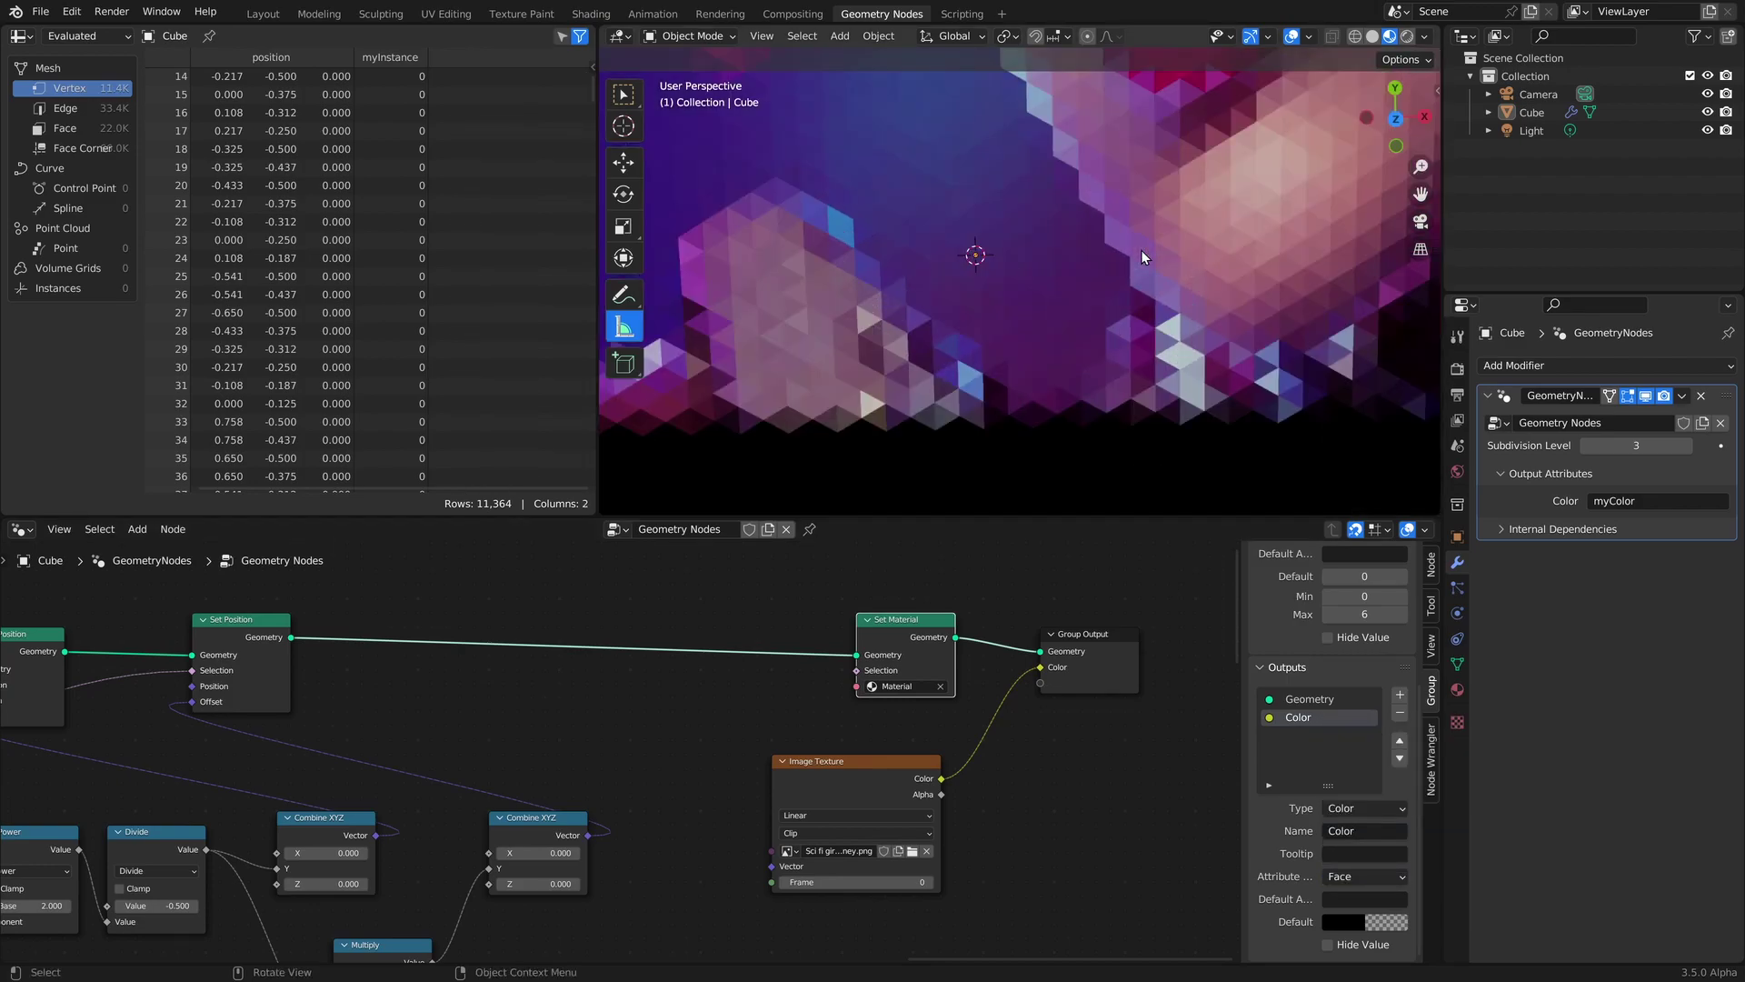
Try the Edge attribute domain on the Color output, and set the domain back to Face.
left_click(1363, 877)
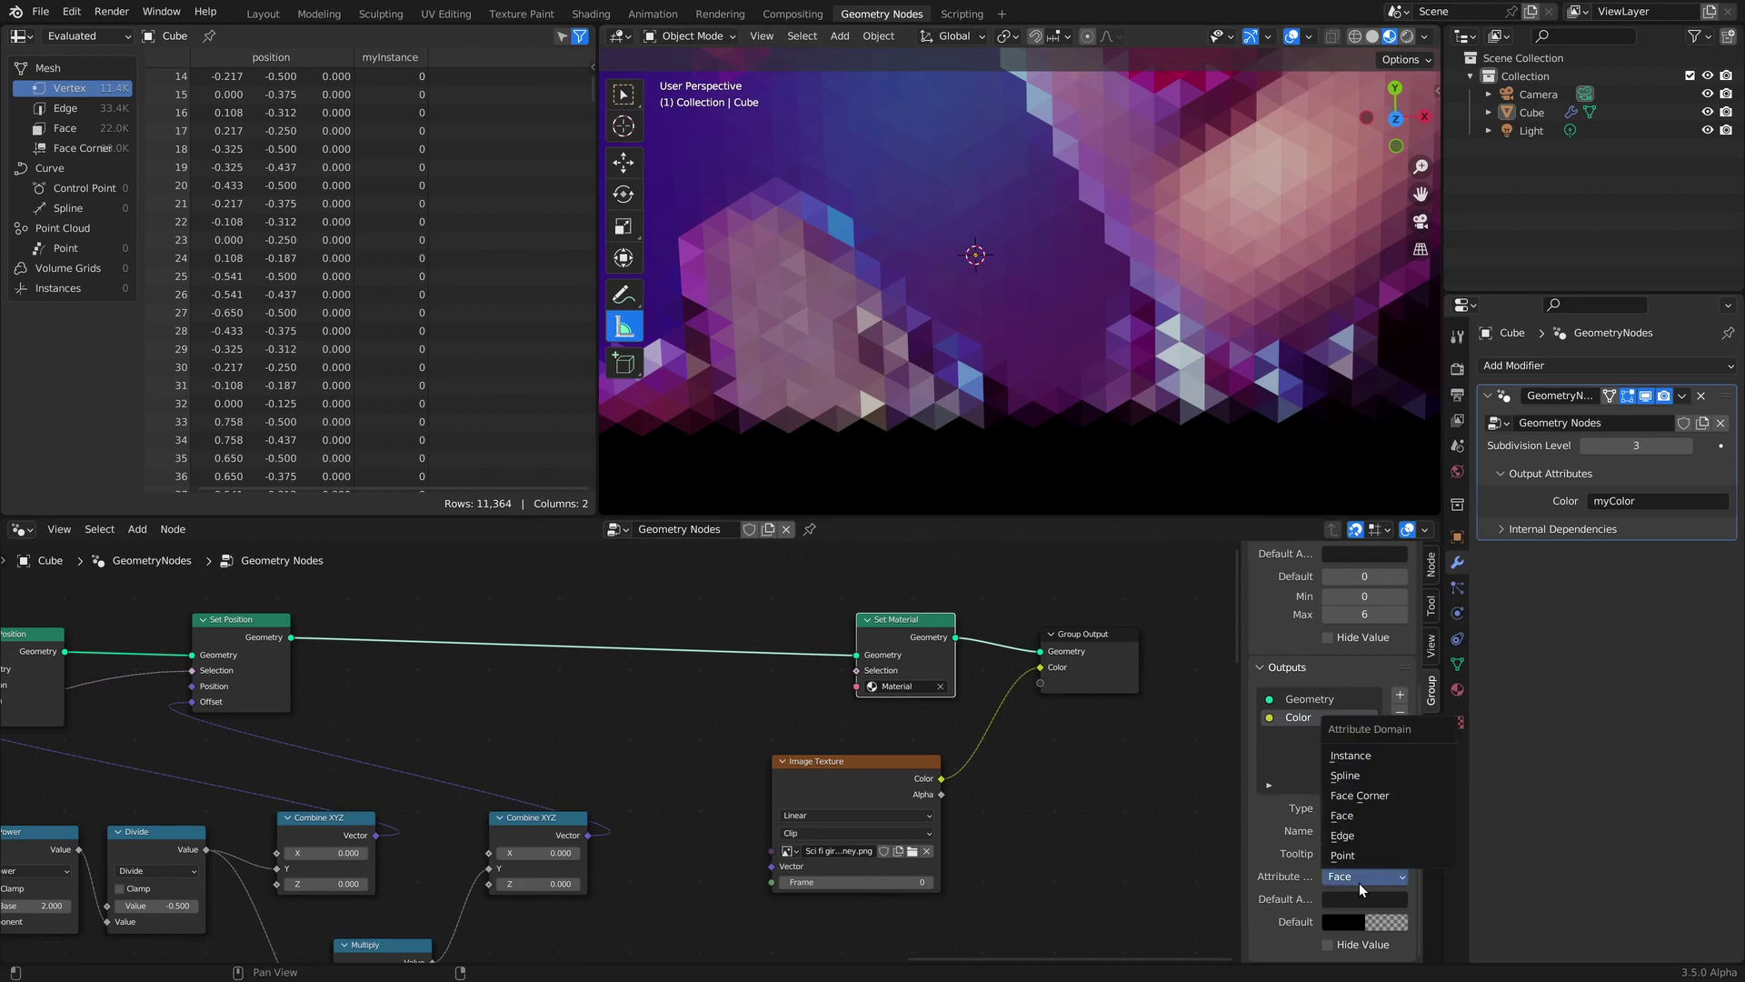
left_click(1352, 832)
scroll(1153, 233, "down", 3)
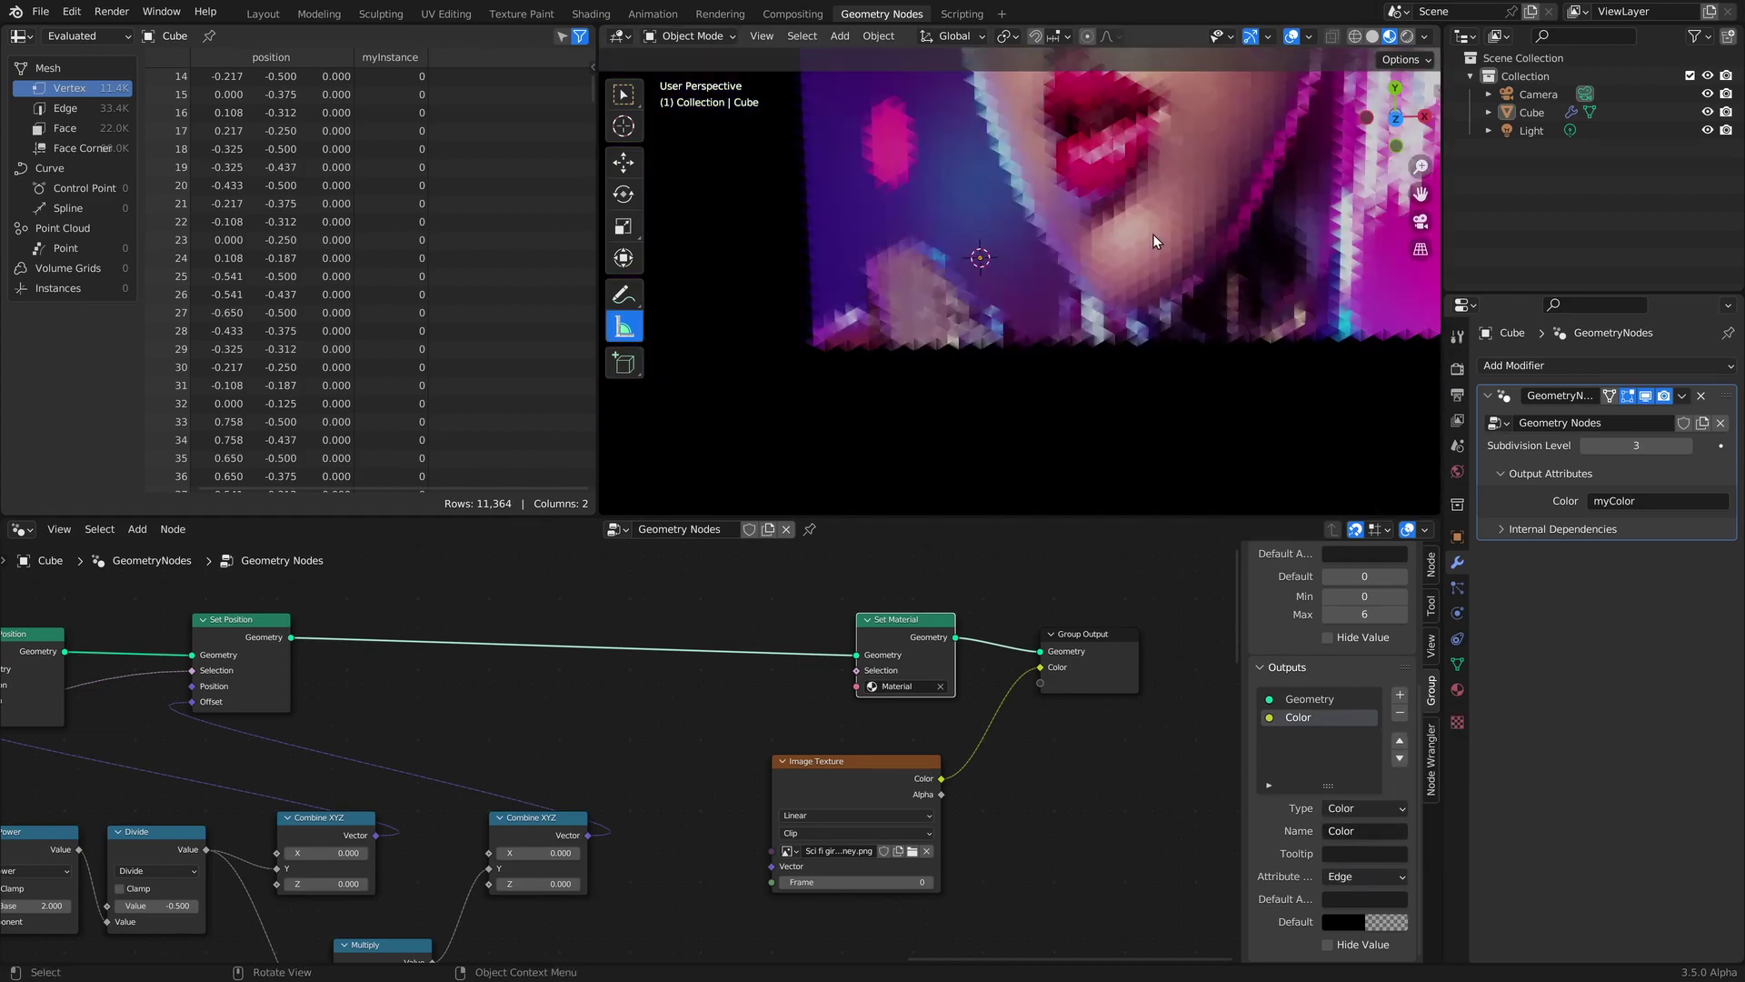
middle_click_drag(1178, 146, 1083, 339, "shift")
scroll(1072, 360, "up", 3)
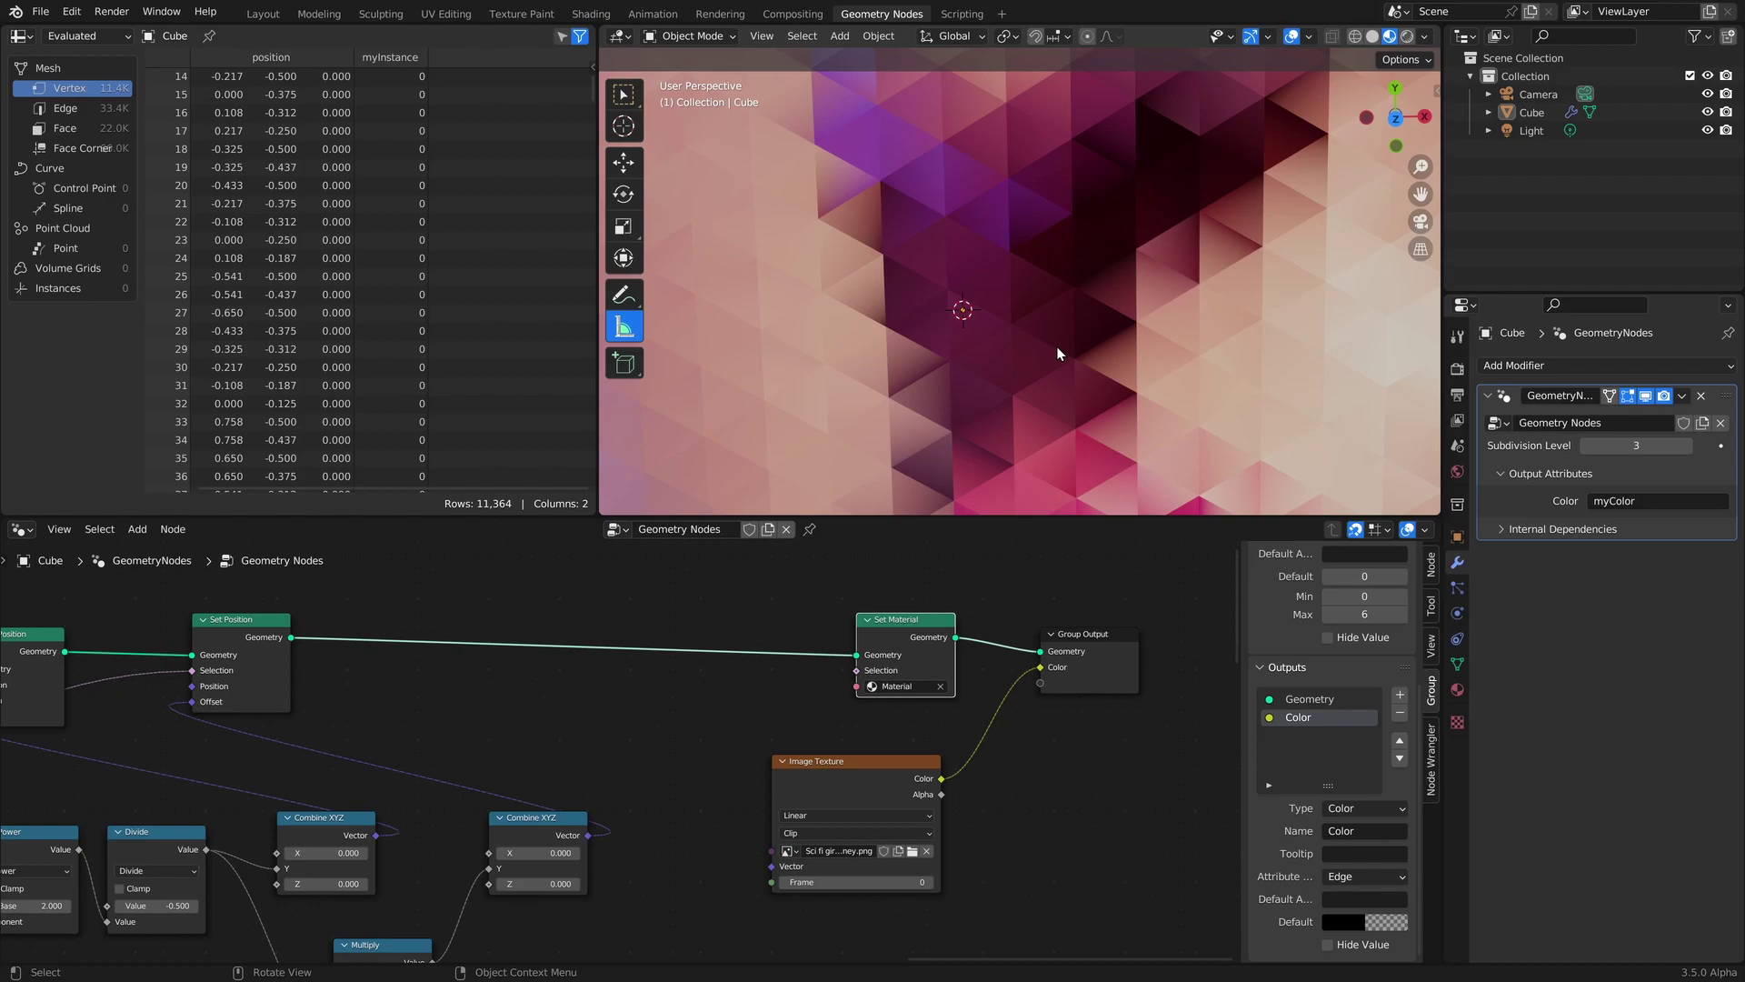
left_click(1362, 878)
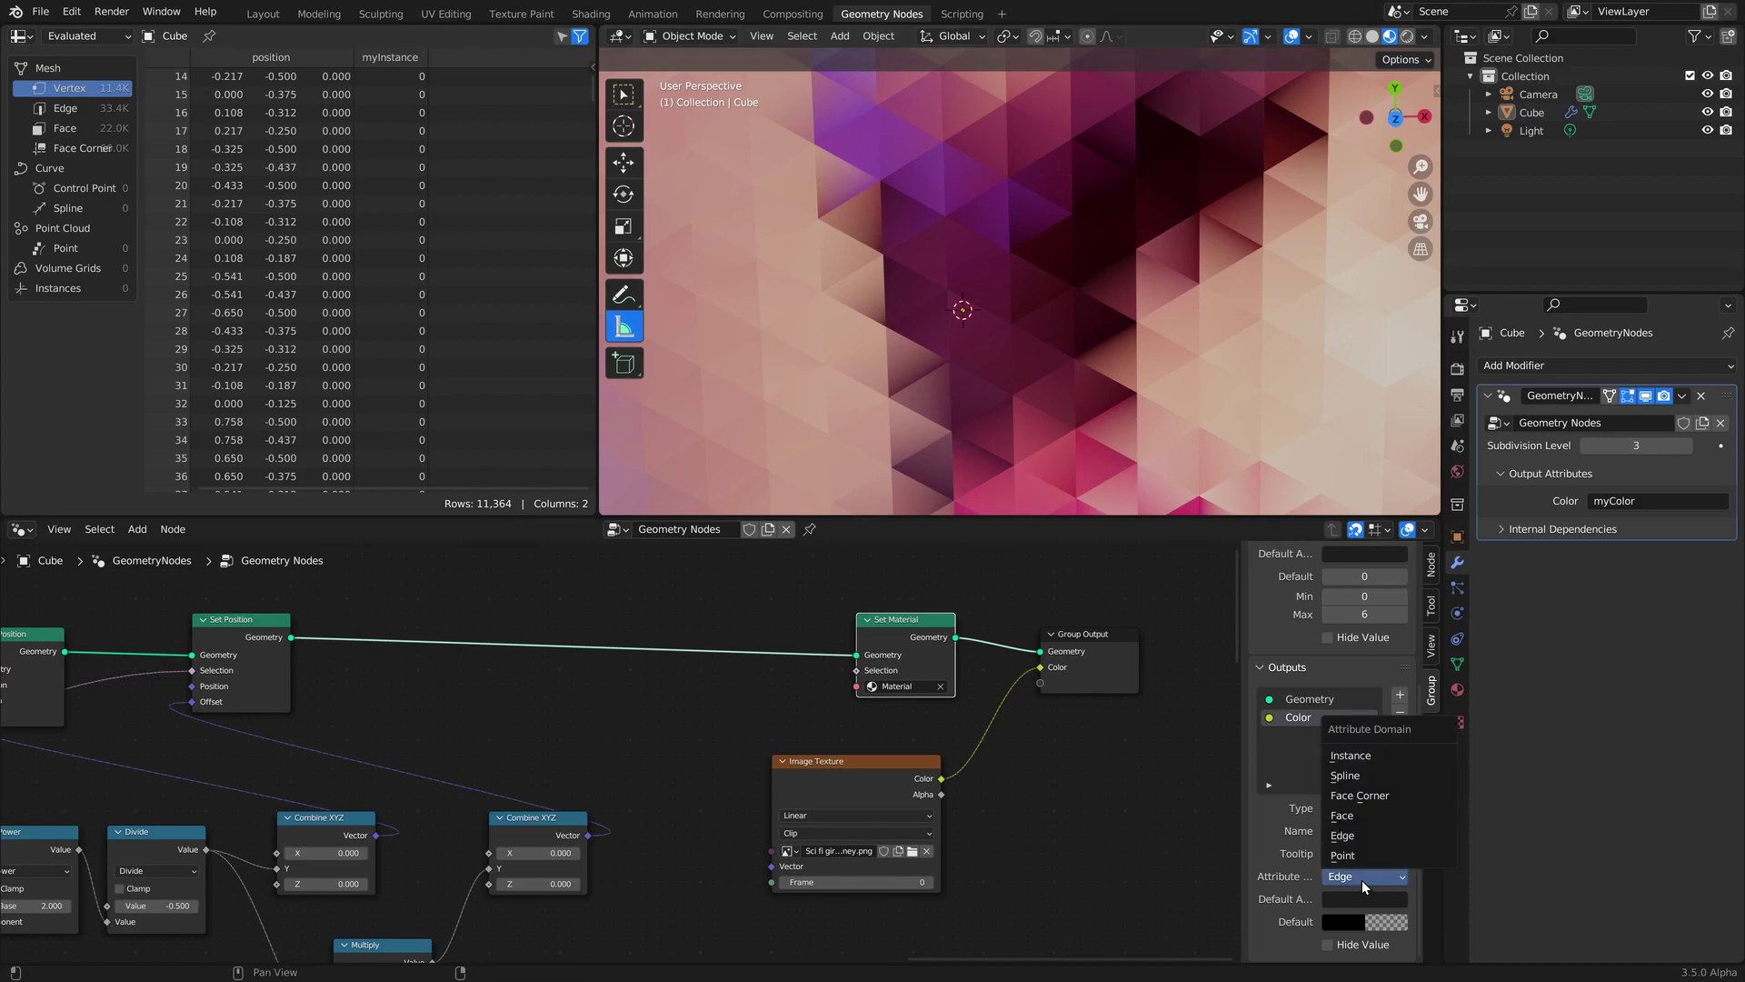
left_click(1354, 817)
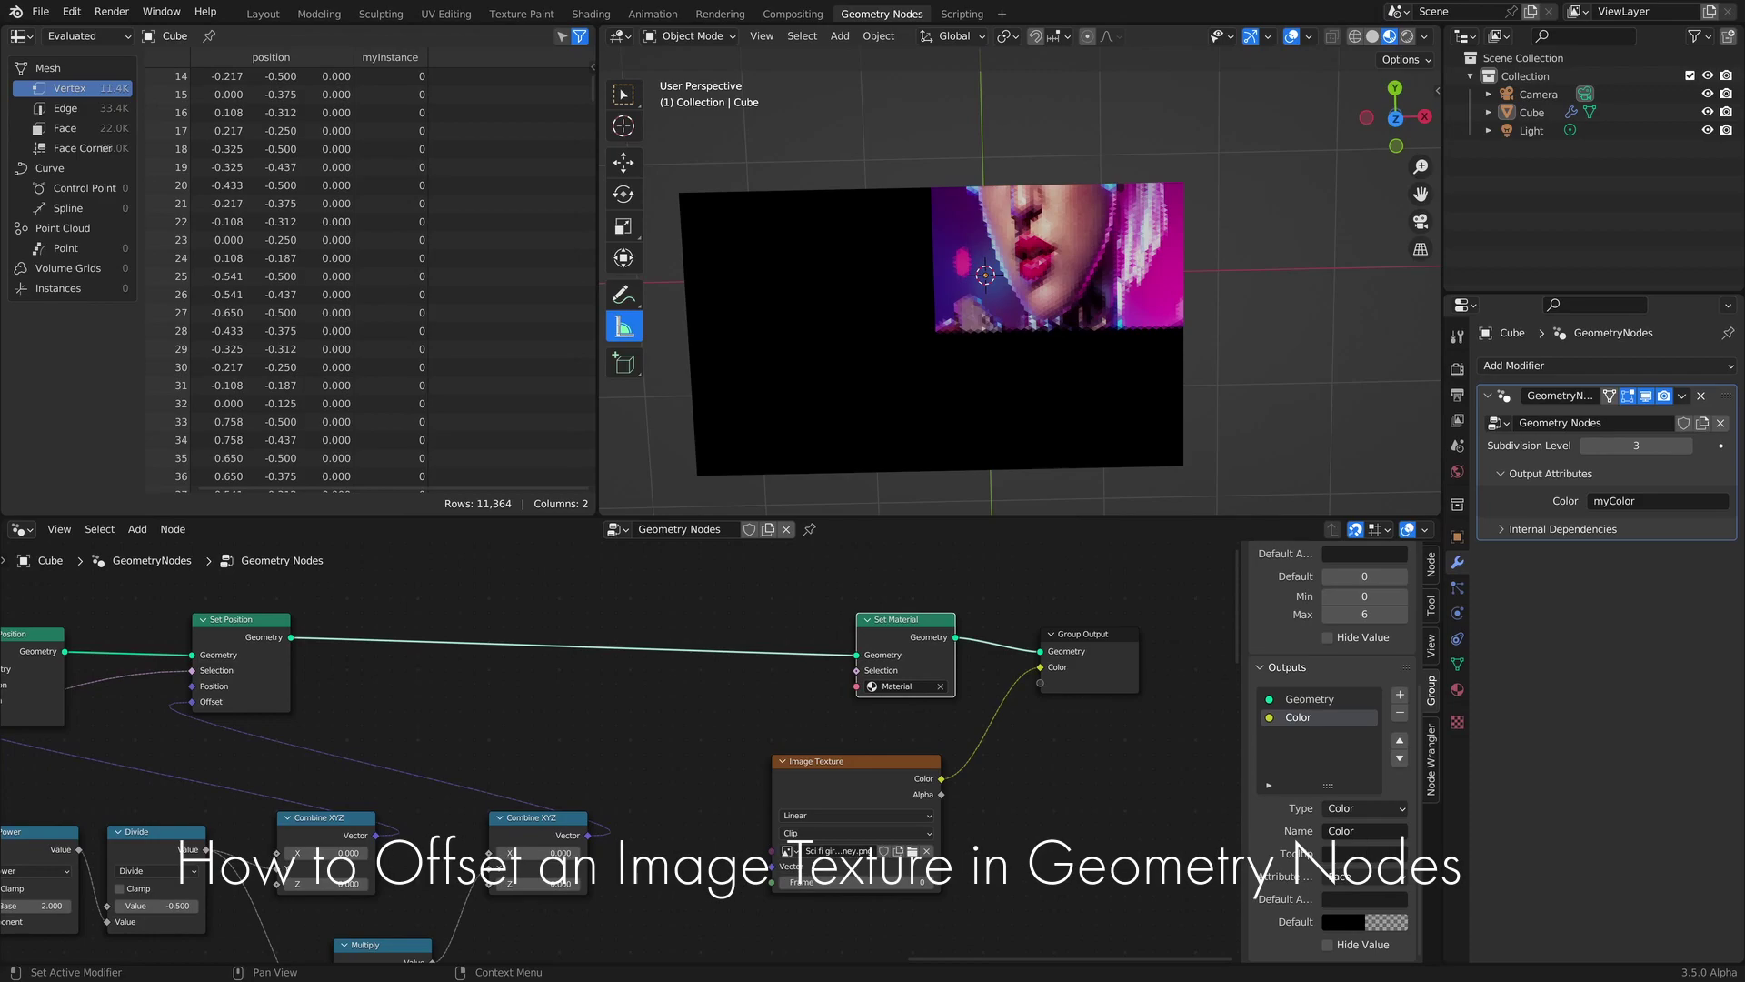
Add a Position node below the Image Texture node and connect it to the texture's Vector input.
middle_click_drag(701, 903, 773, 842)
key("shift+a")
type("spos")
key("Return")
left_click(675, 884)
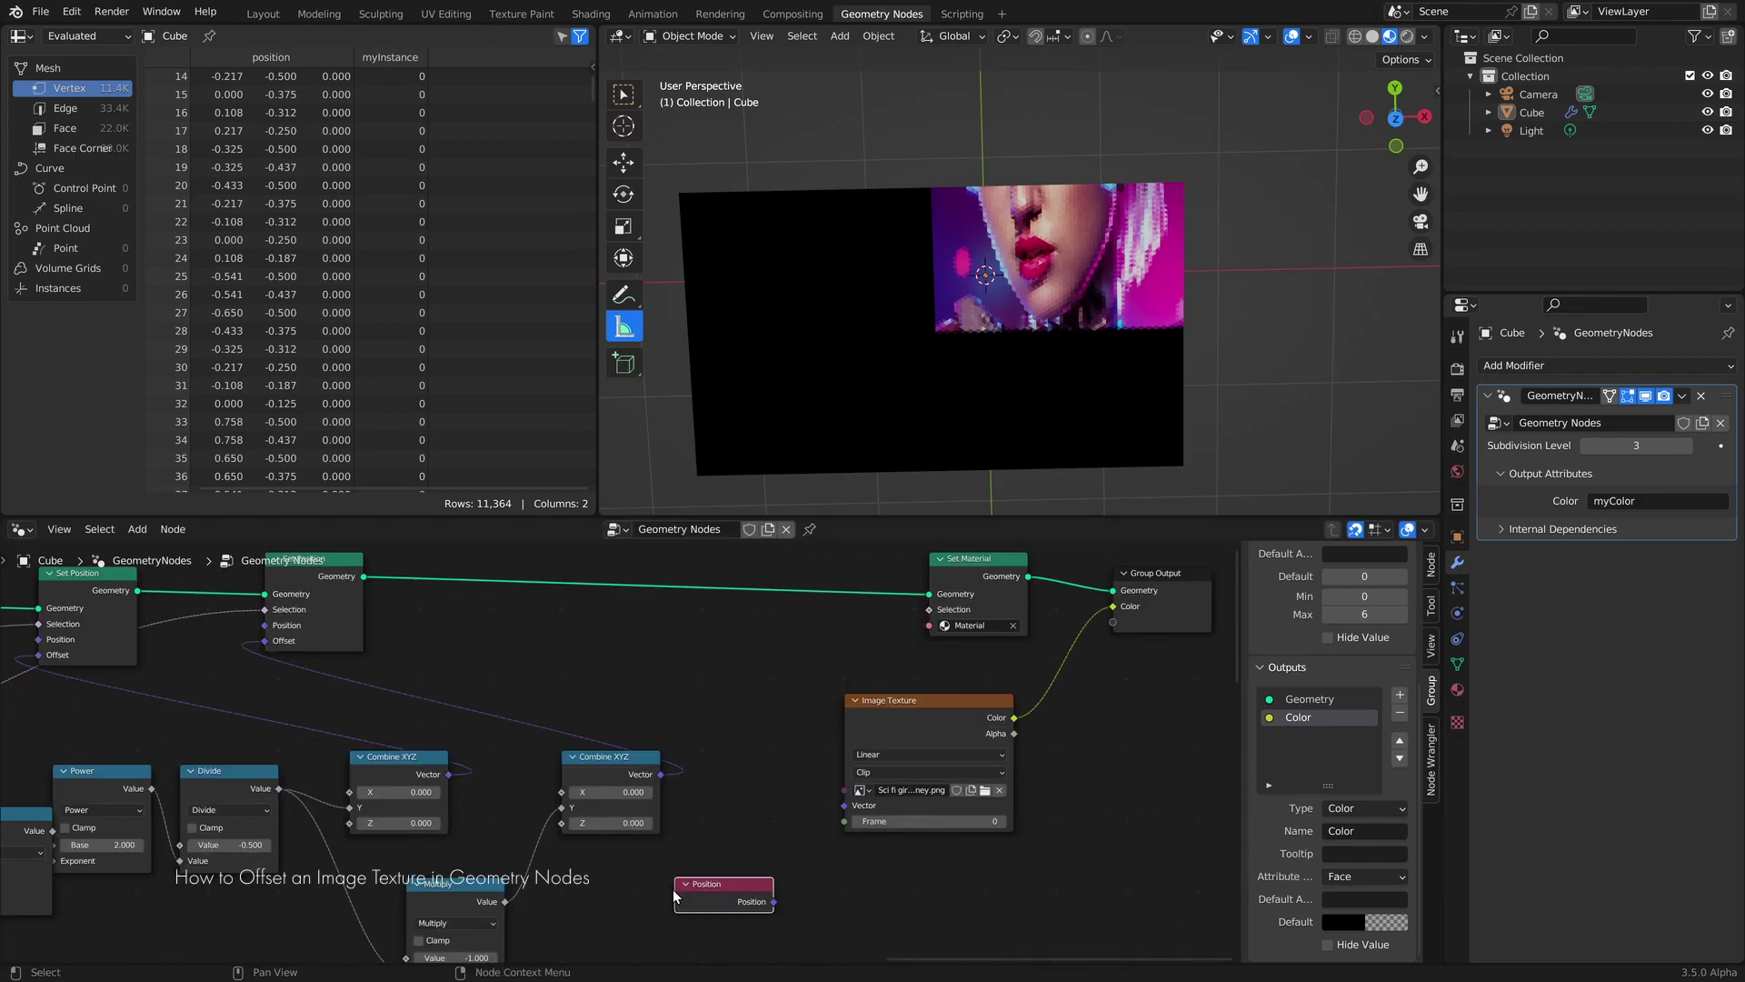
left_click_drag(773, 901, 846, 805)
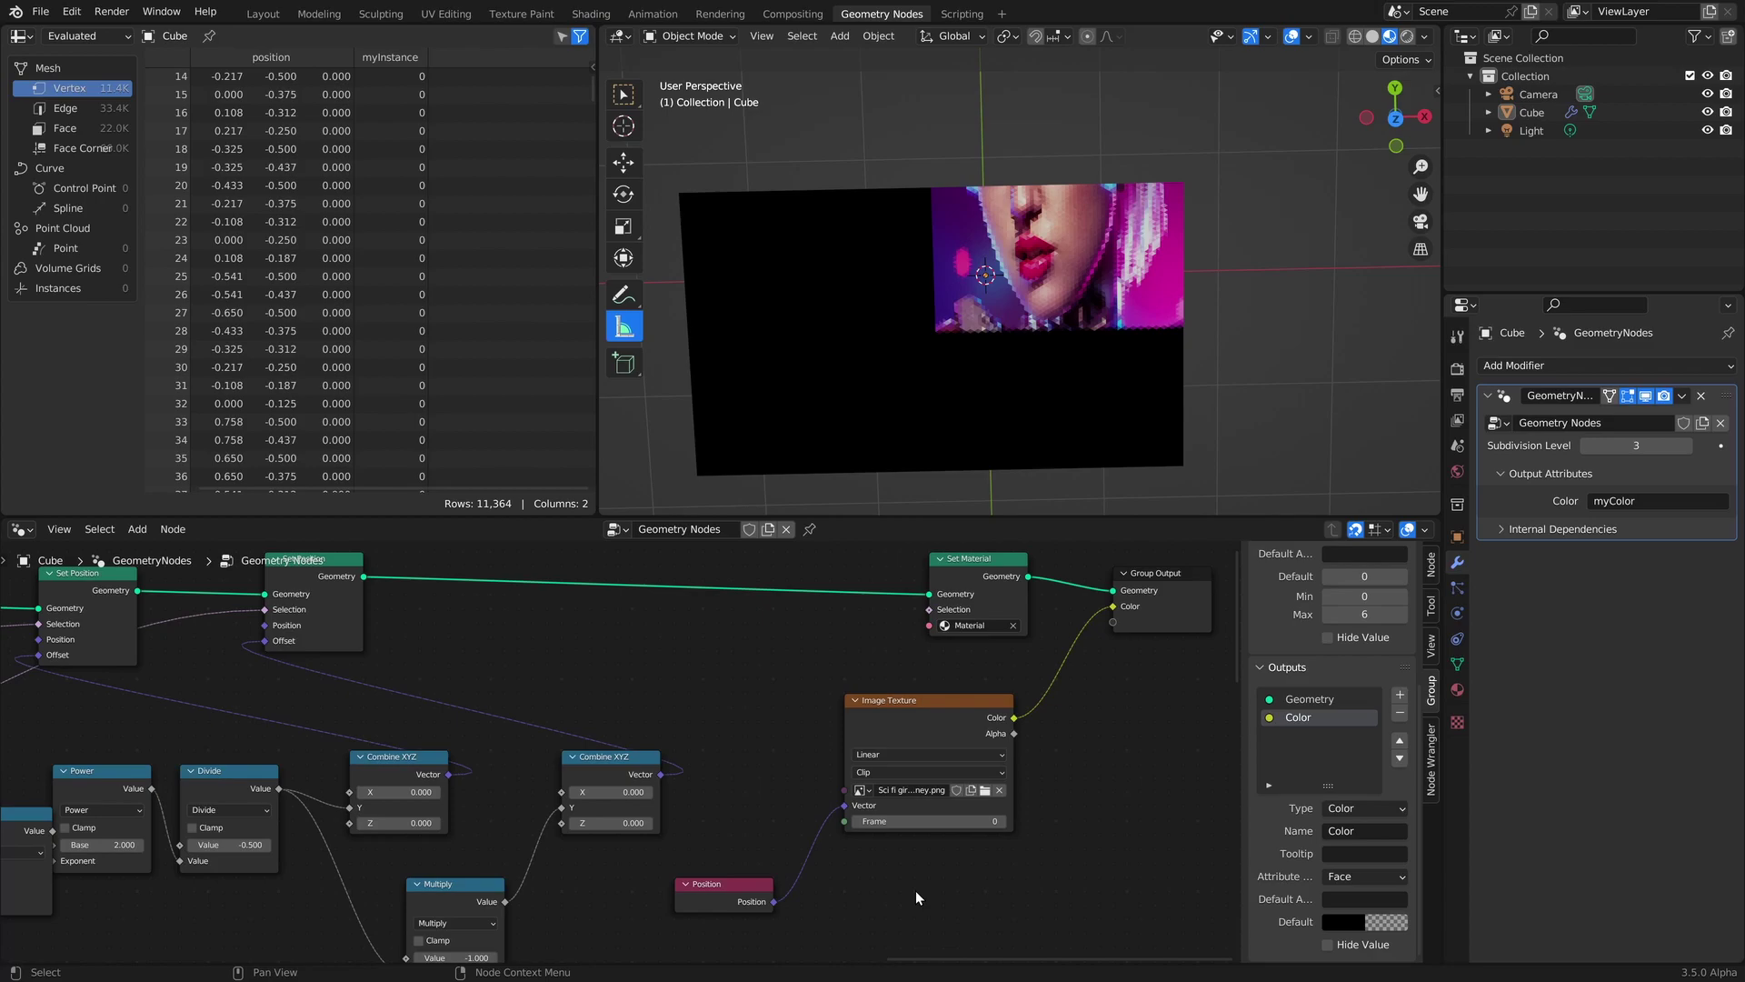
Insert a Vector Math node set to Add between the Position and Image Texture nodes.
key("shift+a")
type("v")
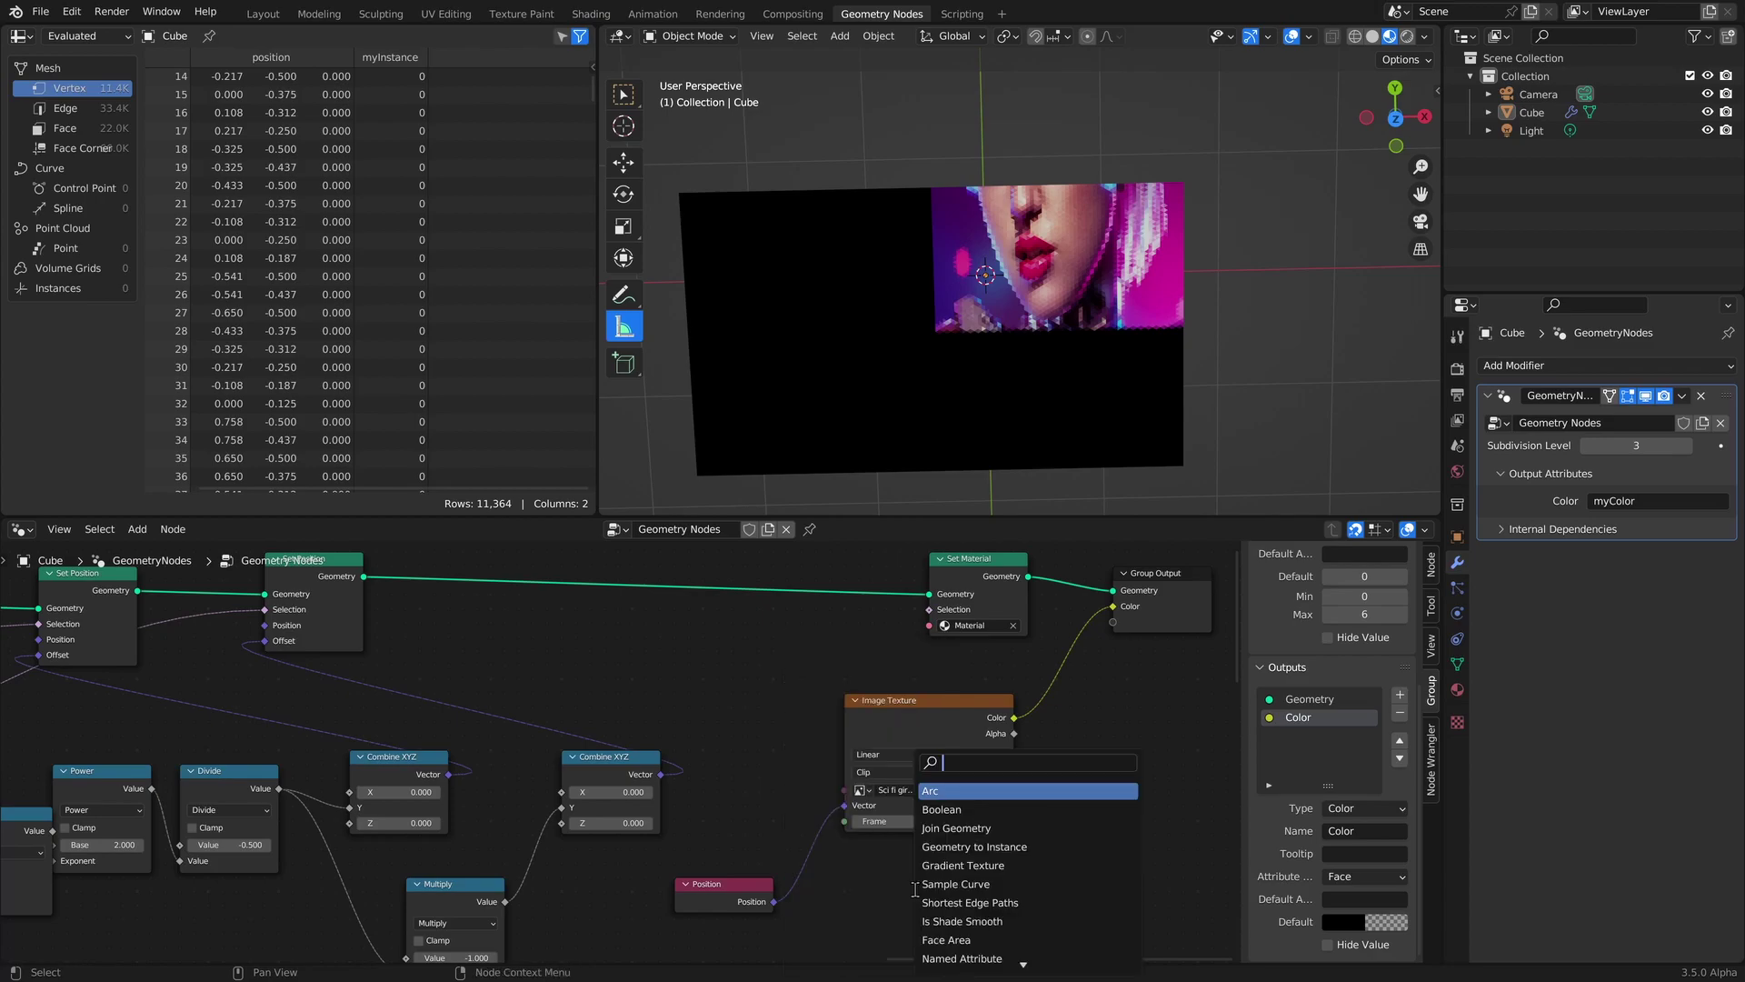
type("e")
key("Down")
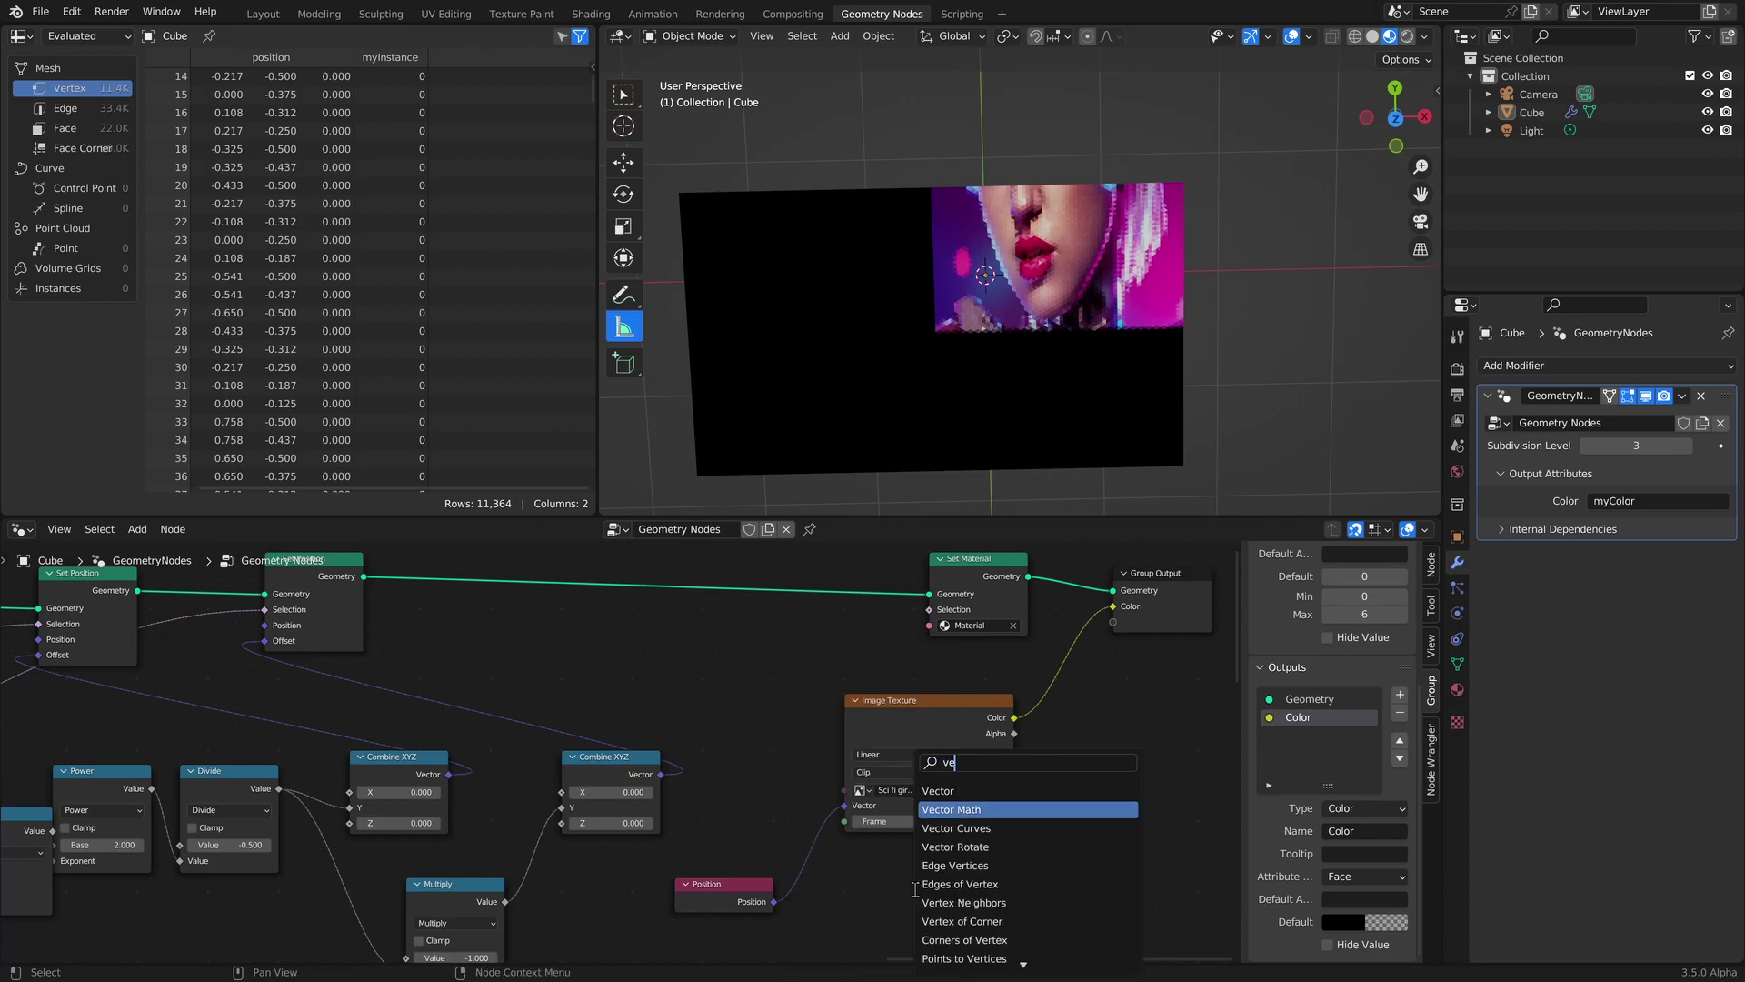
key("Return")
left_click(779, 831)
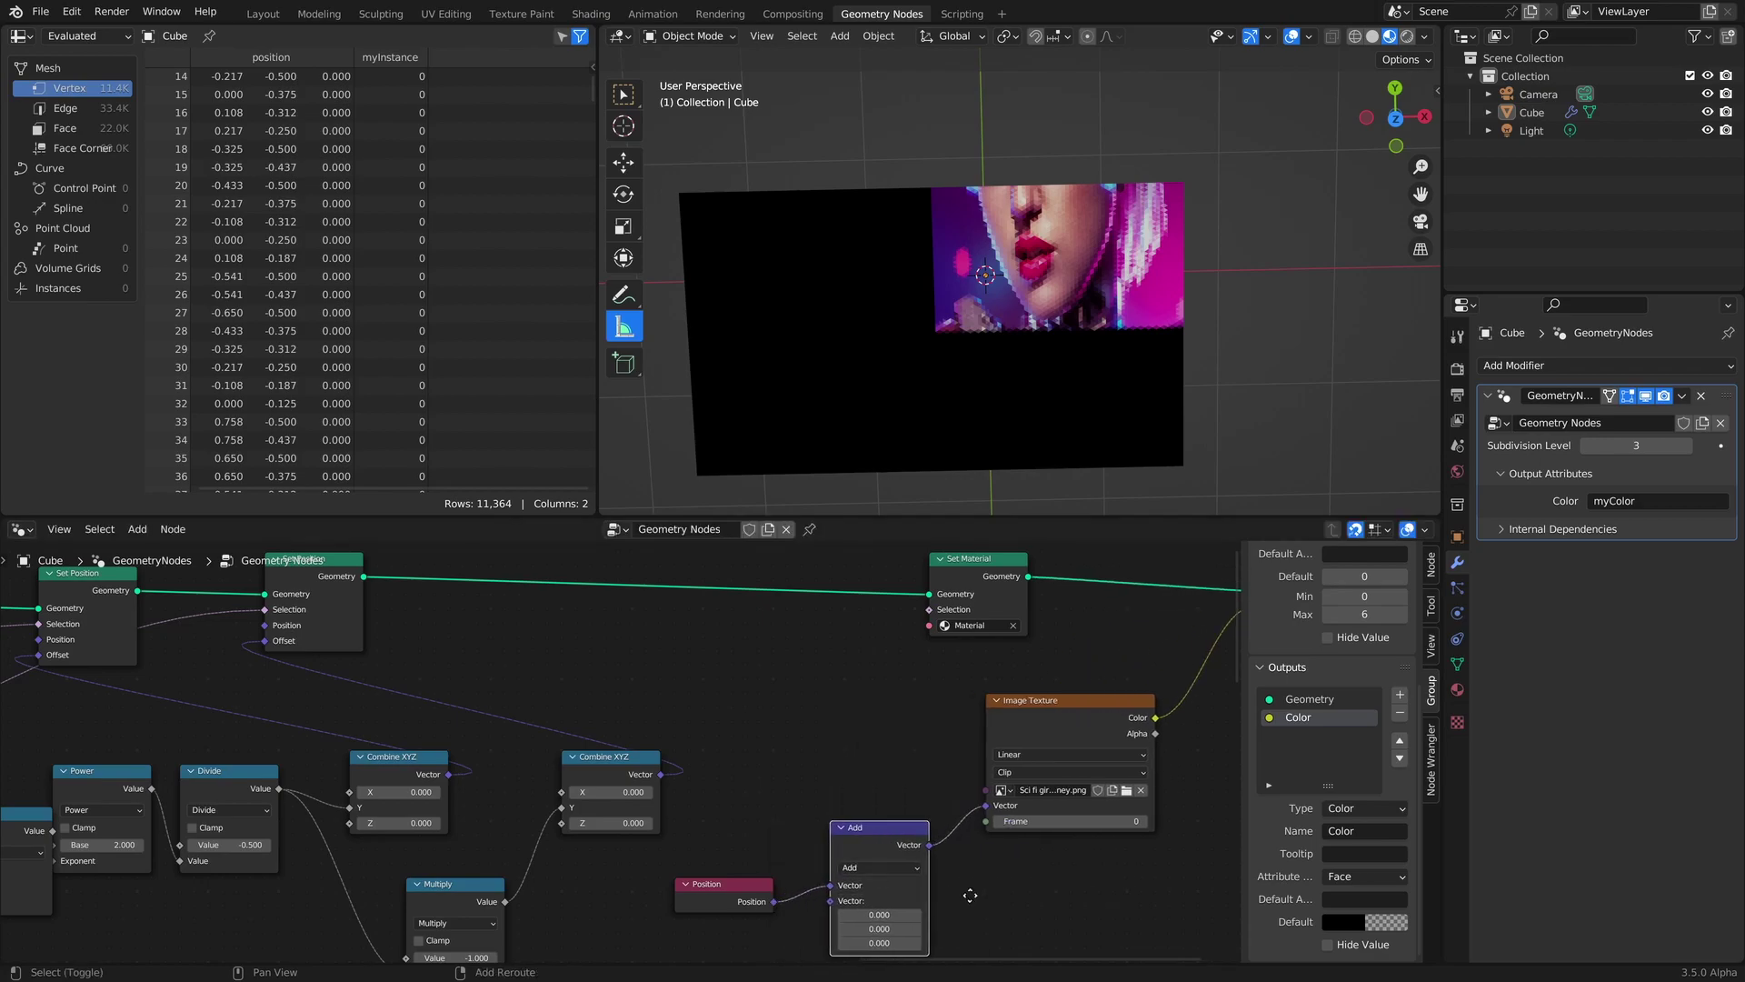
middle_click_drag(974, 905, 959, 818, "shift")
mouse_move(851, 829)
left_mouse_down()
mouse_move(905, 829)
mouse_move(857, 844)
mouse_move(875, 843)
left_mouse_up()
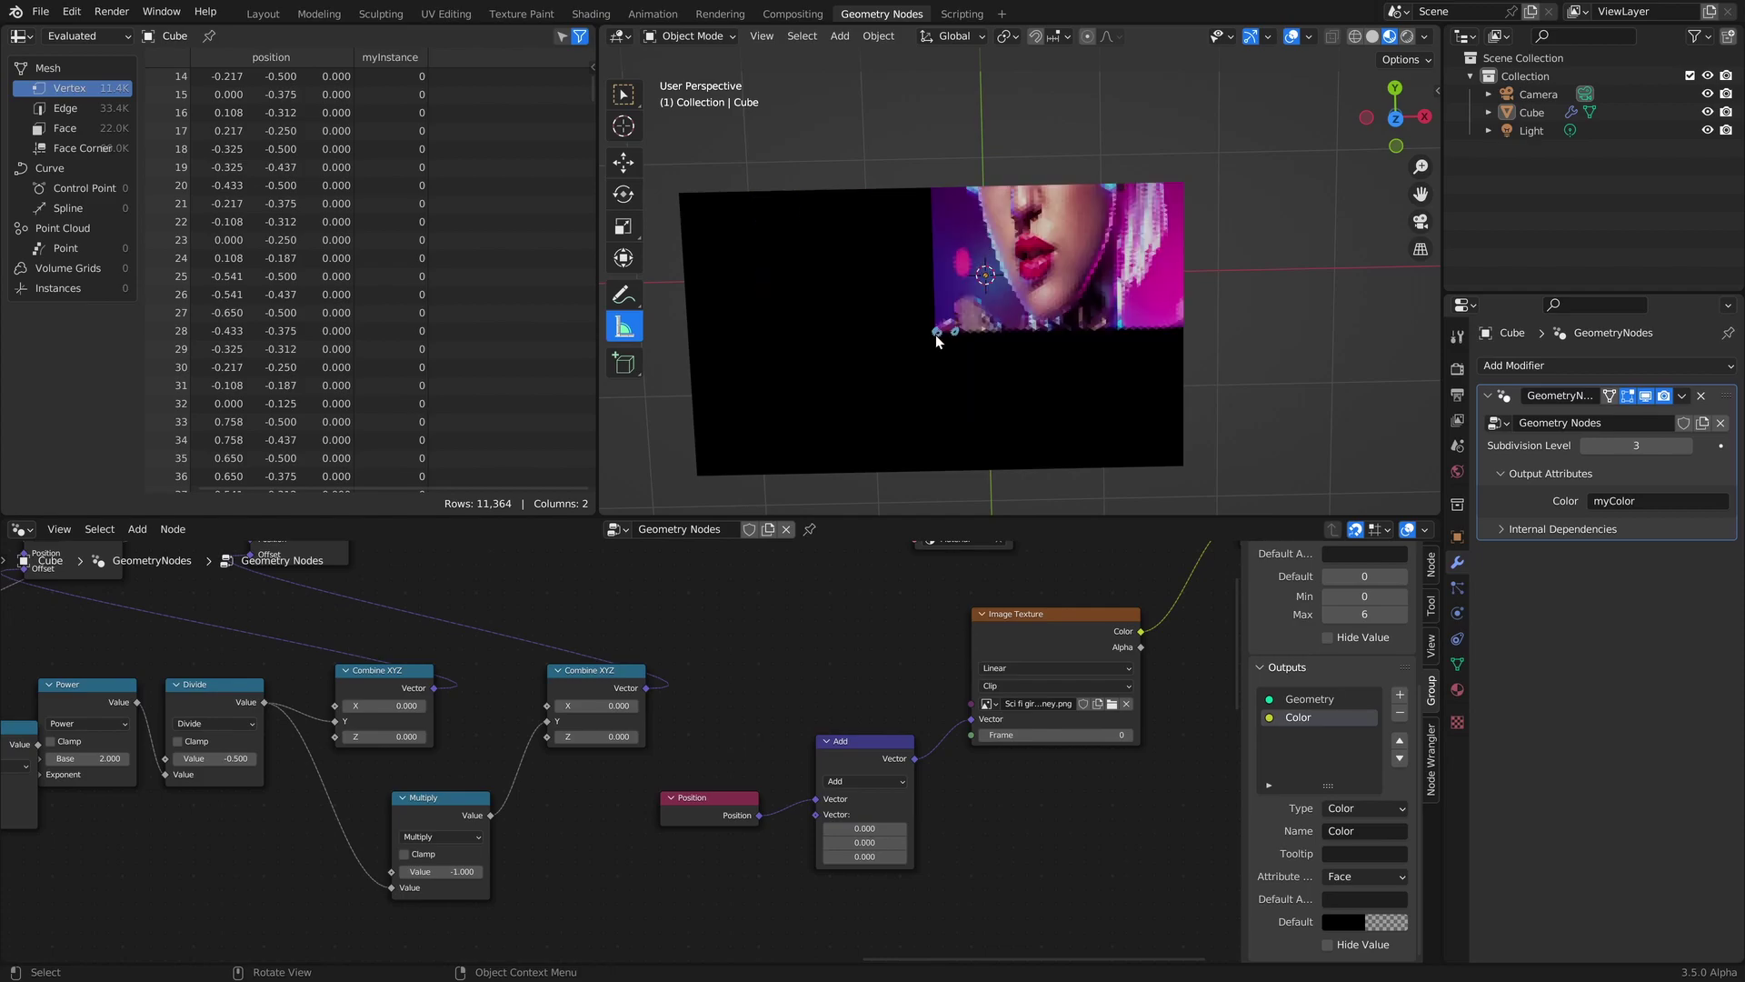
Annotate the viewport with the image's offset from its corner: √3/2 horizontally and 1/2 vertically.
left_click_drag(936, 333, 693, 345)
mouse_move(764, 282)
left_mouse_down()
mouse_move(767, 296)
mouse_move(781, 266)
mouse_move(803, 269)
mouse_move(699, 479)
left_mouse_up()
mouse_move(726, 380)
left_mouse_down()
mouse_move(716, 414)
mouse_move(741, 426)
left_mouse_up()
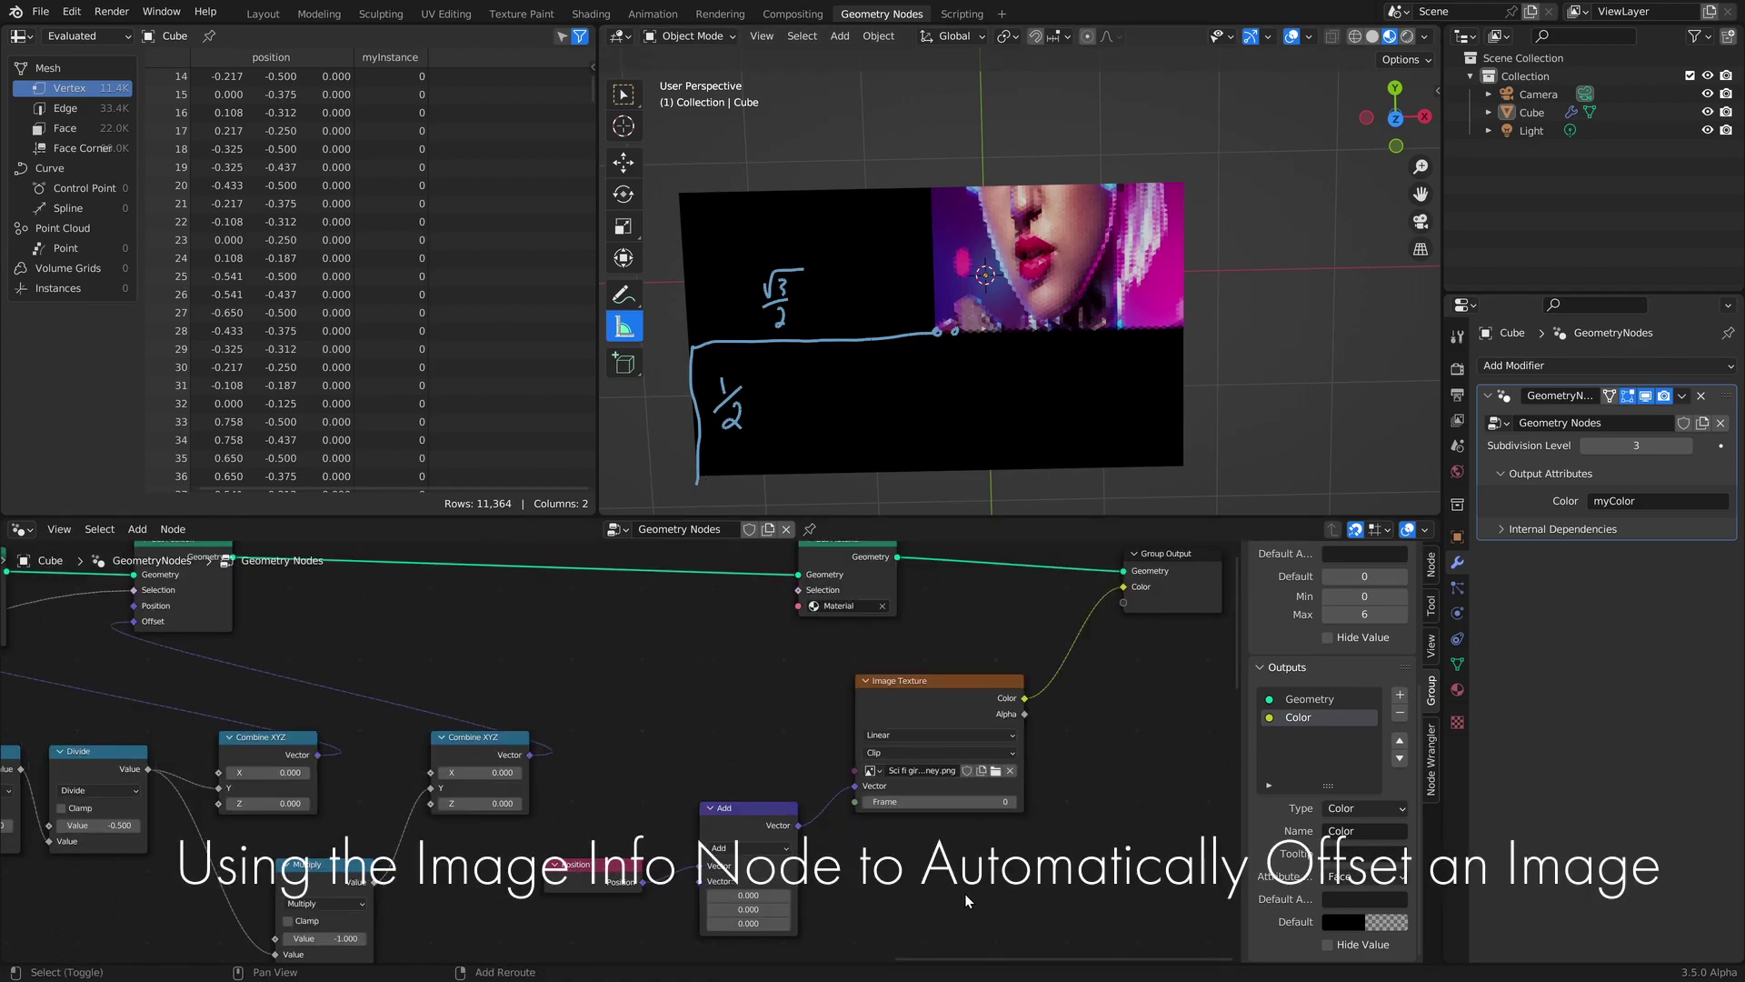
Add an Image input node and place it below the Position node.
key("shift+a")
type("simage")
key("Return")
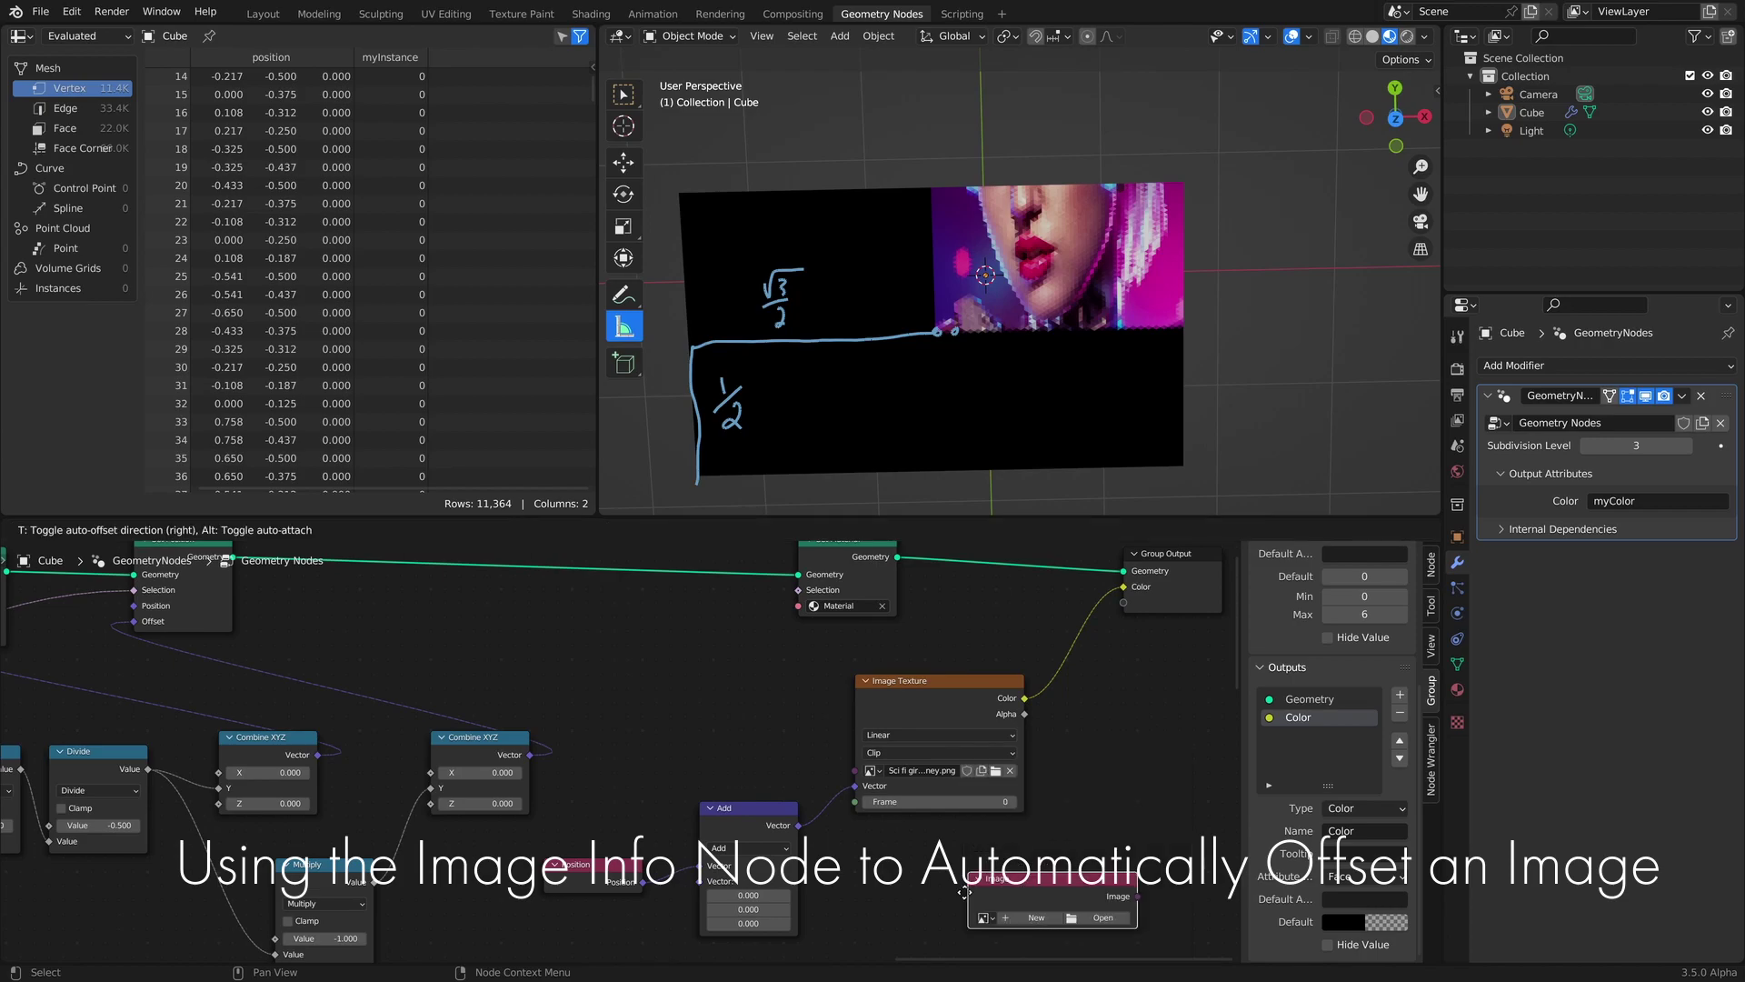
left_click(470, 920)
middle_click_drag(633, 873, 633, 717)
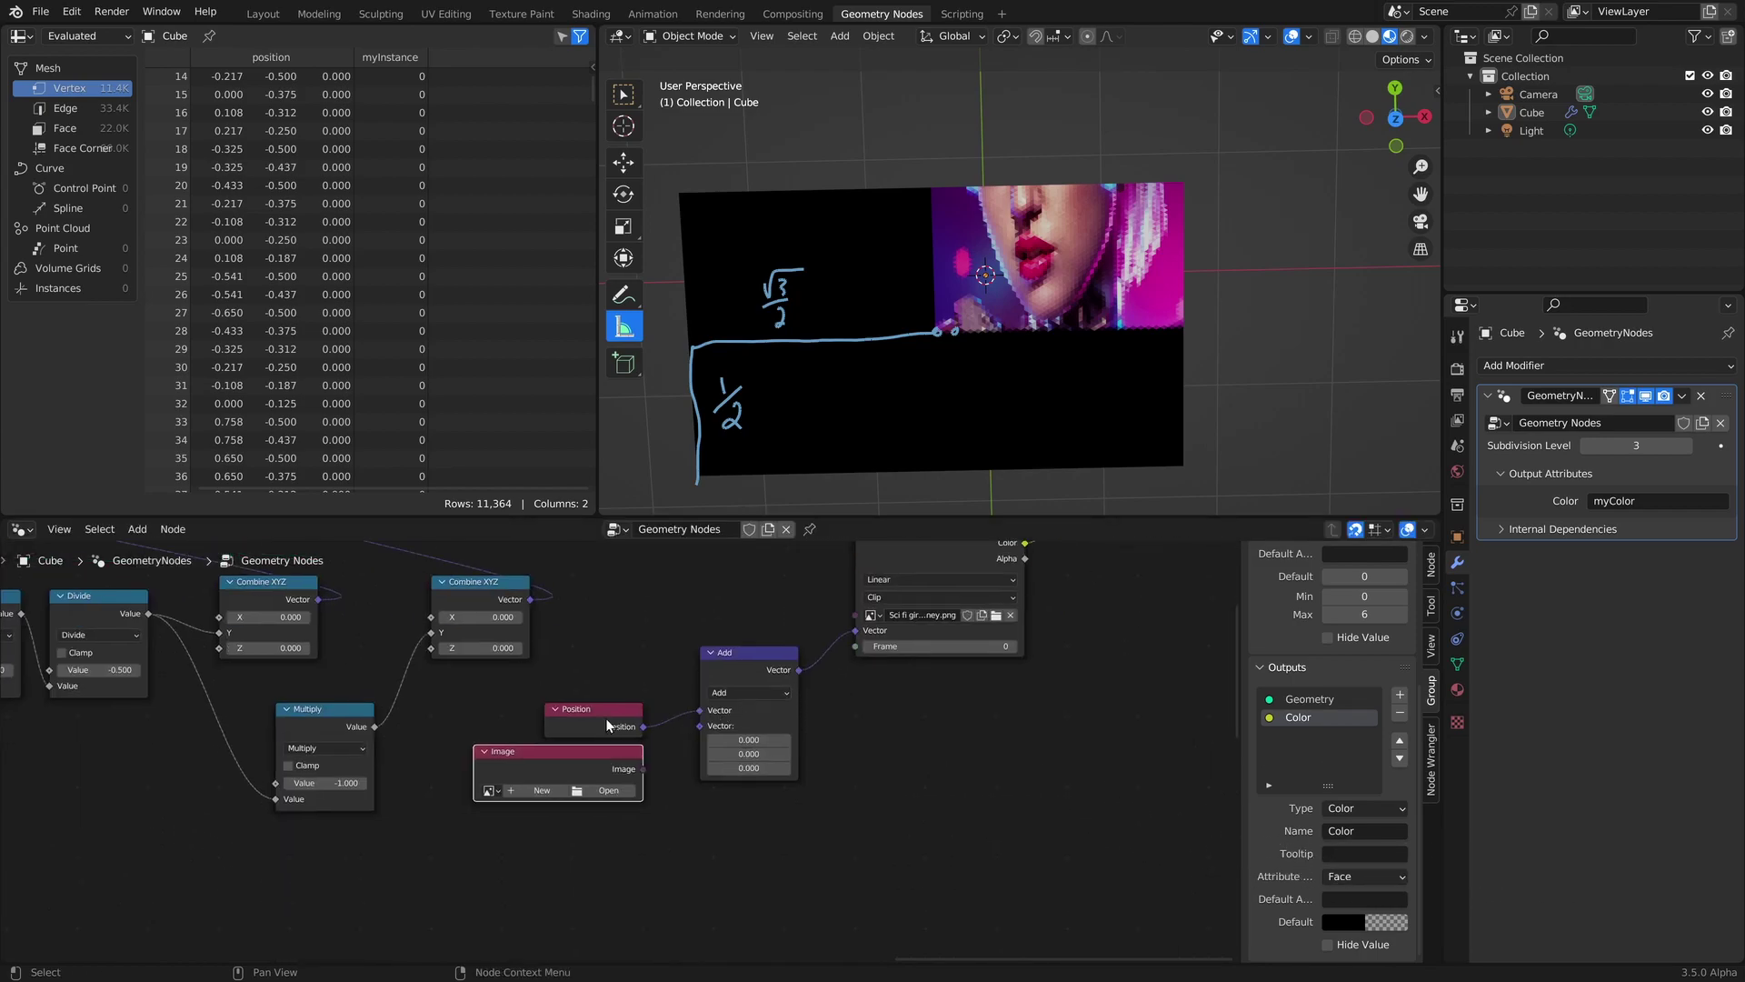
left_click_drag(528, 757, 500, 785)
Add an Image Info node and feed it from the Image node's output.
left_click(688, 851)
key("shift+a")
type("sim")
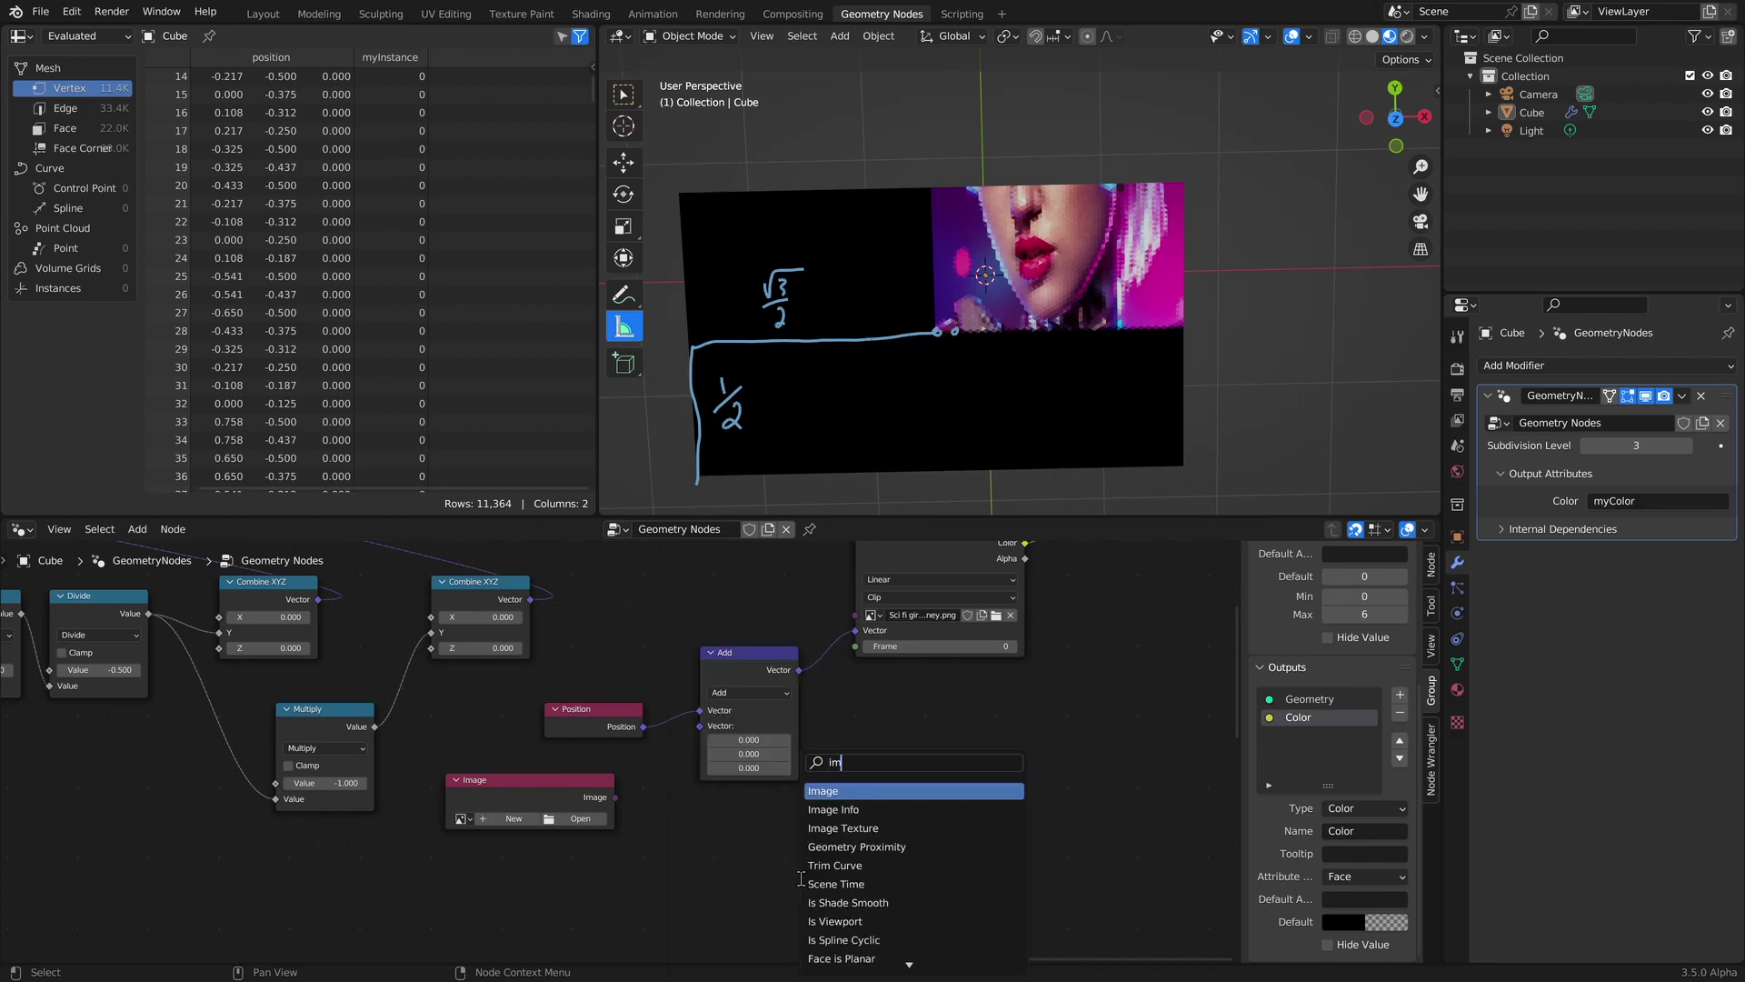
key("Down")
key("Return")
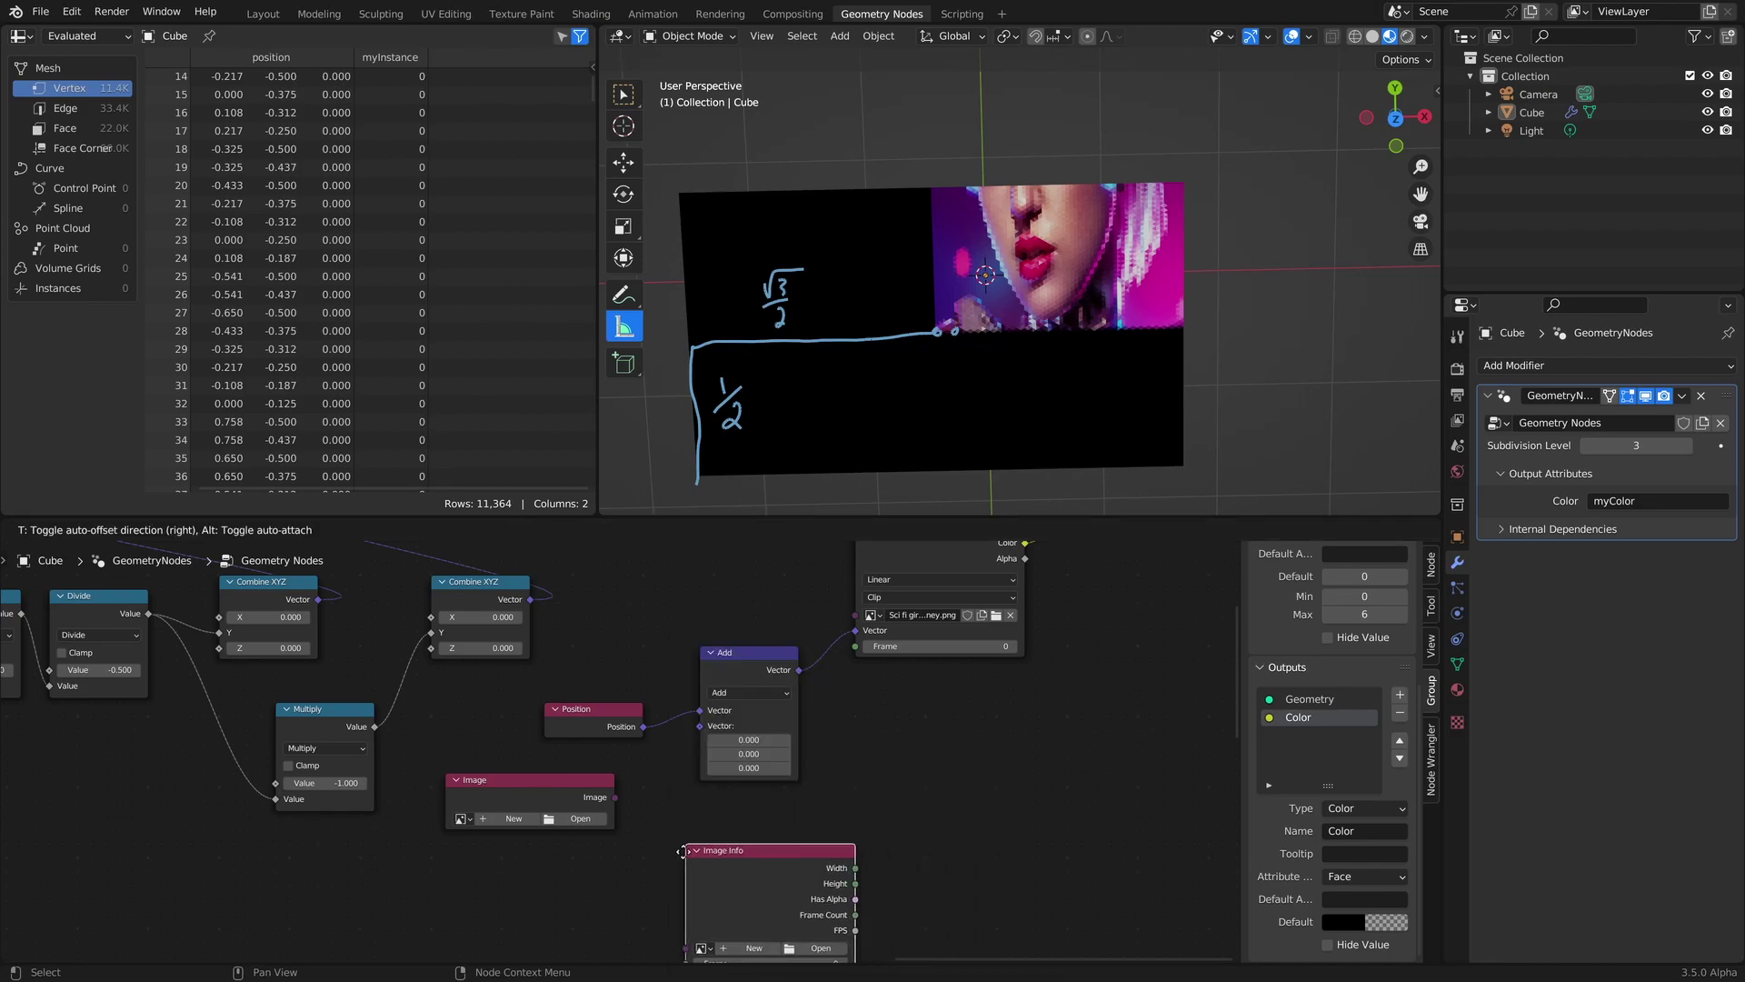
left_click(668, 836)
left_click_drag(616, 797, 672, 920)
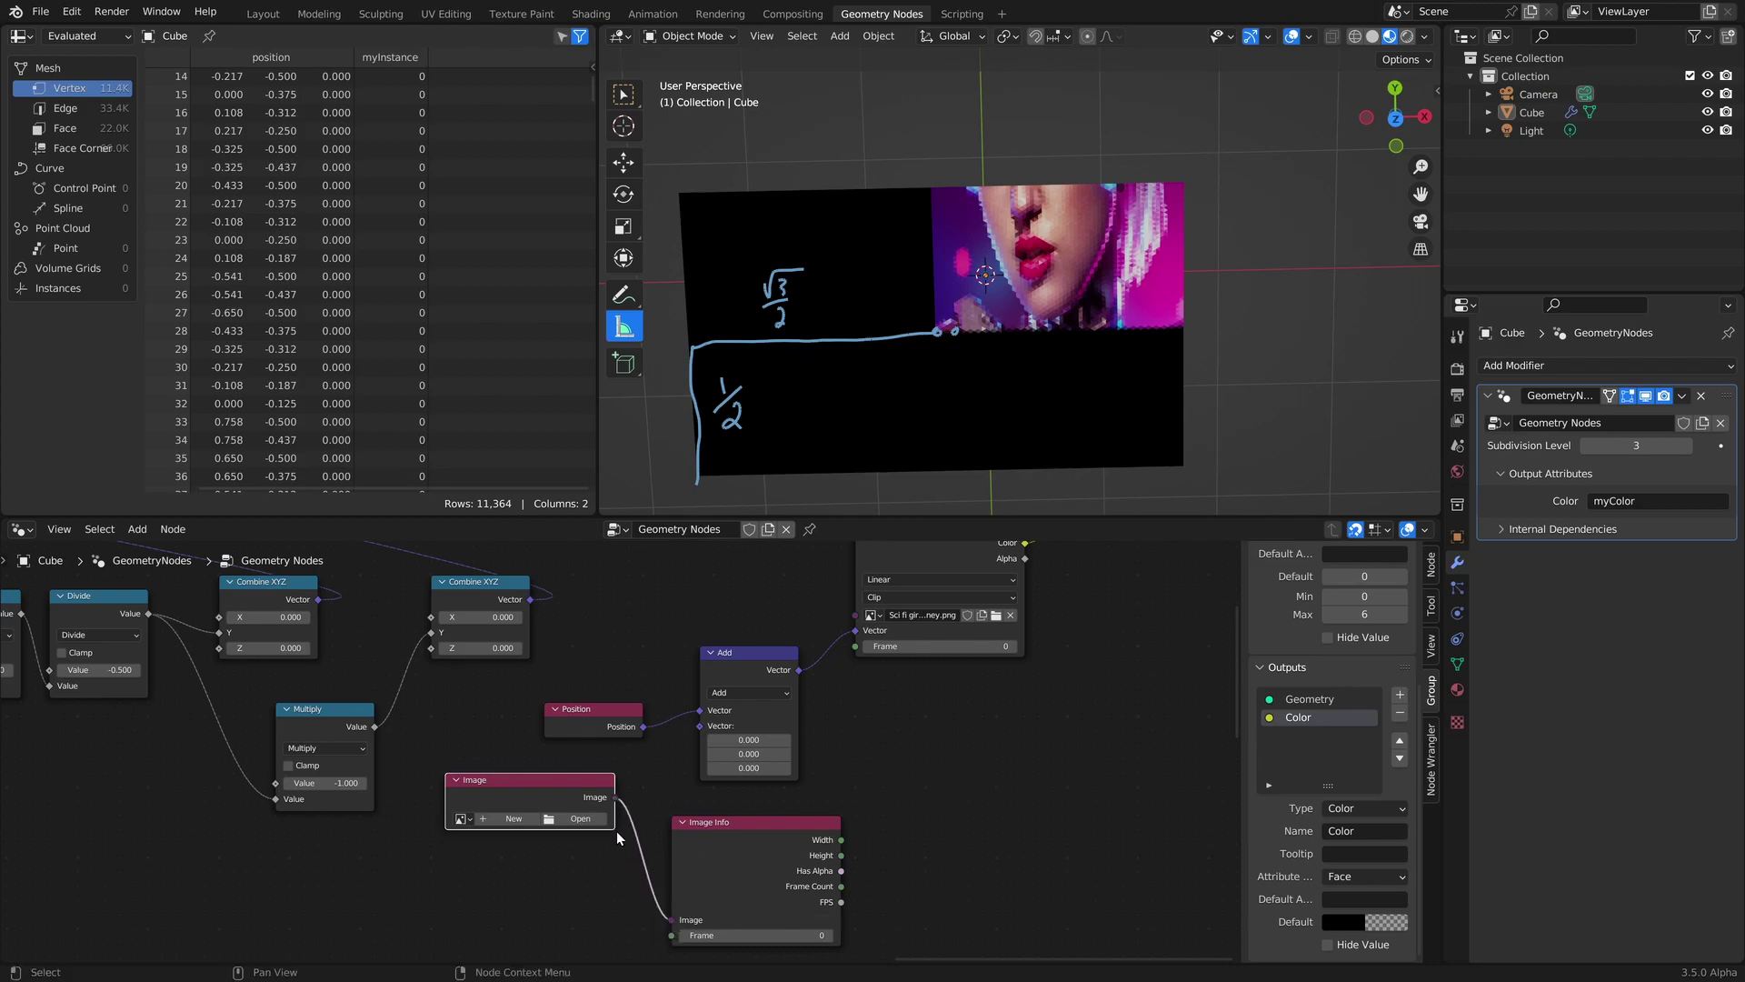
Connect the Image node to the Image Texture's Image input and choose the sci fi girl image in it.
left_click_drag(616, 799, 854, 619)
middle_click_drag(950, 627, 965, 649)
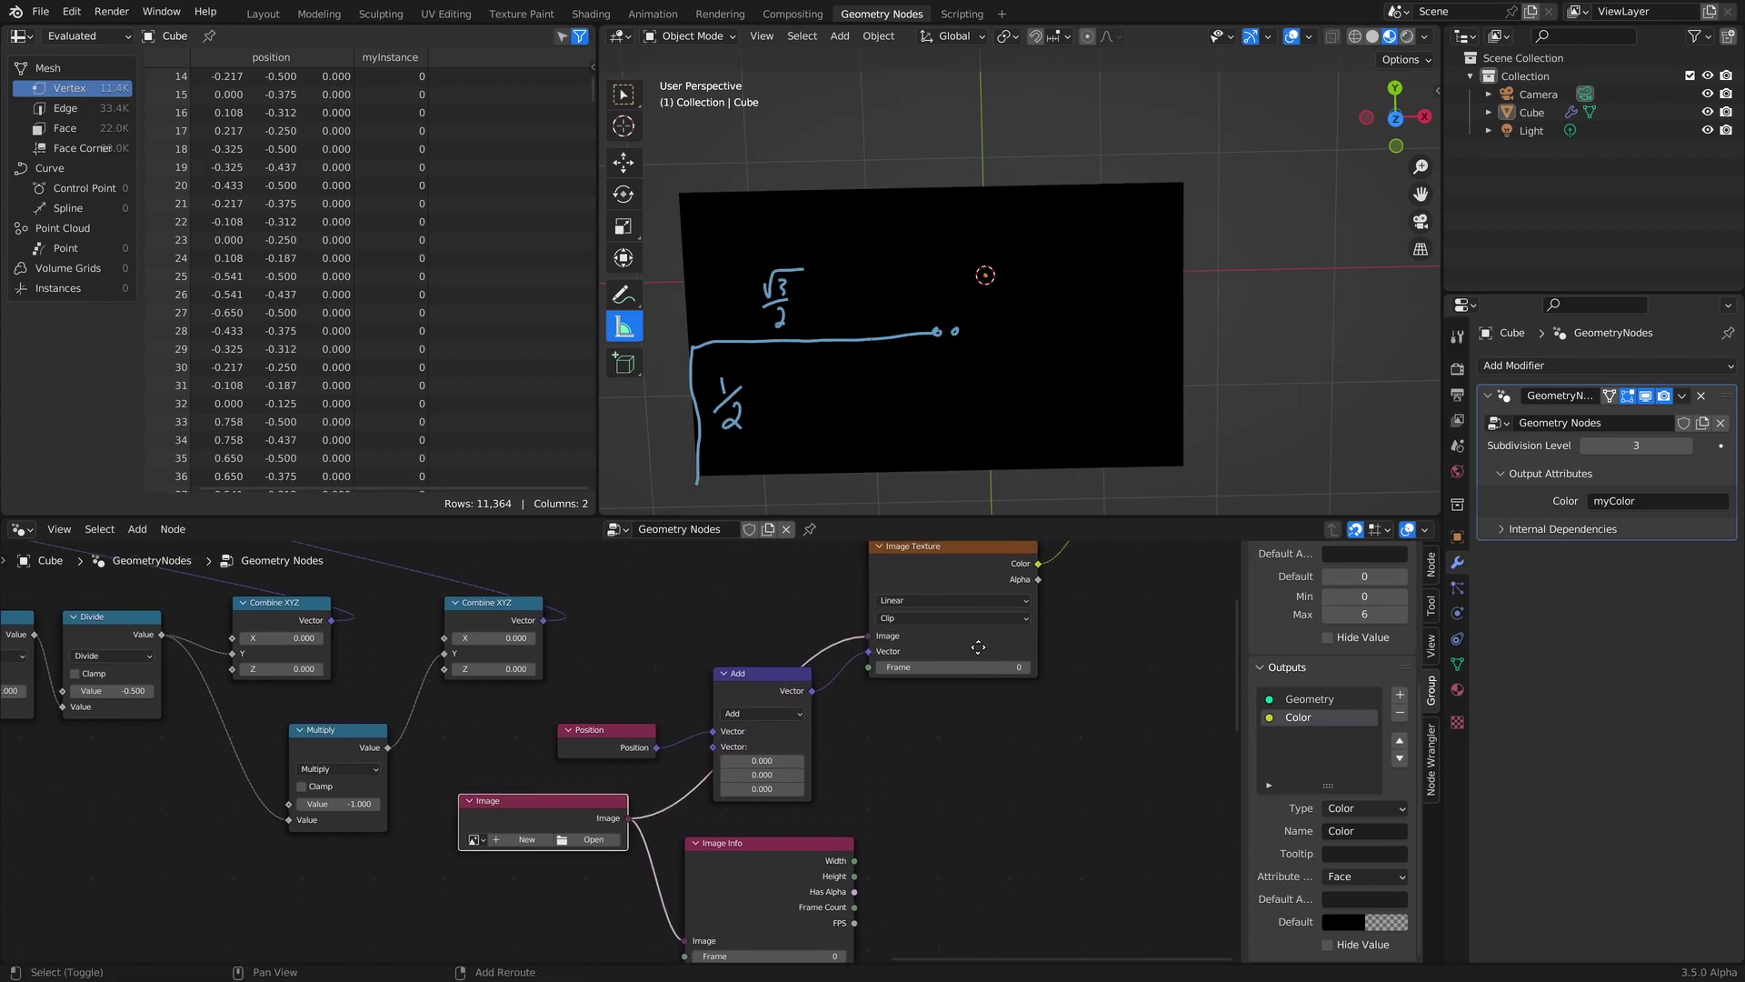
left_click(598, 841)
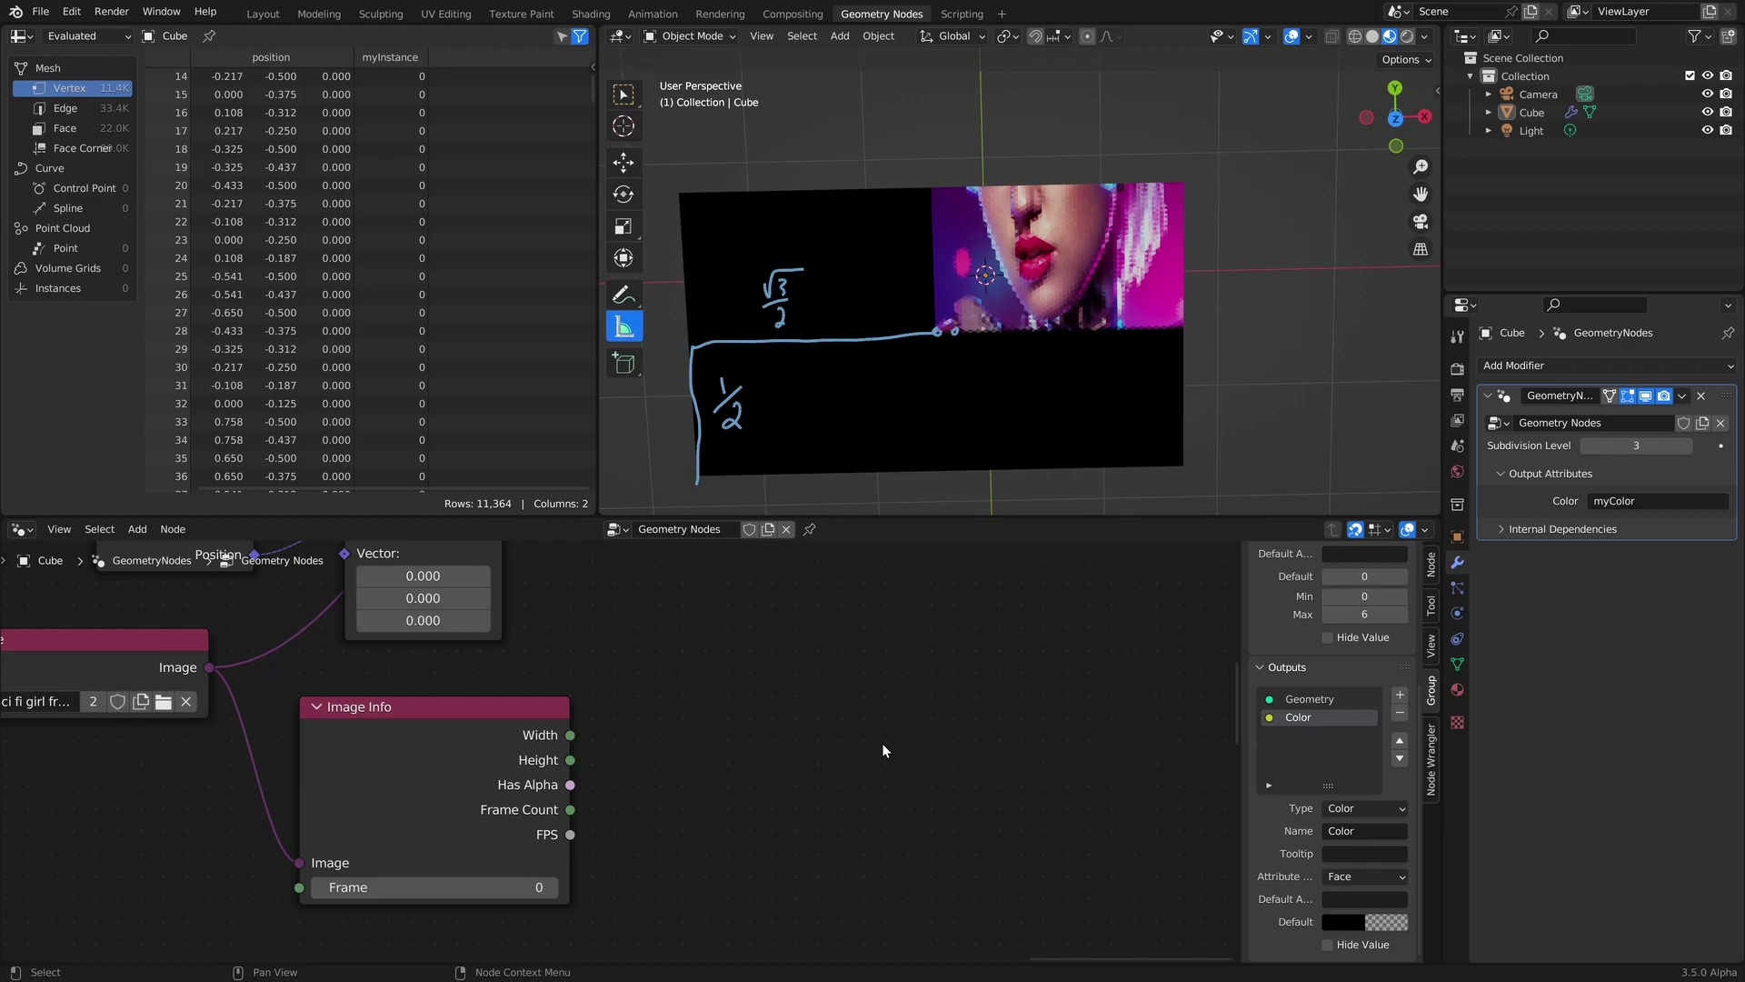
Add a Math node set to Multiply beside Image Info, with Width and Height as its two values.
key("shift+a")
type("add")
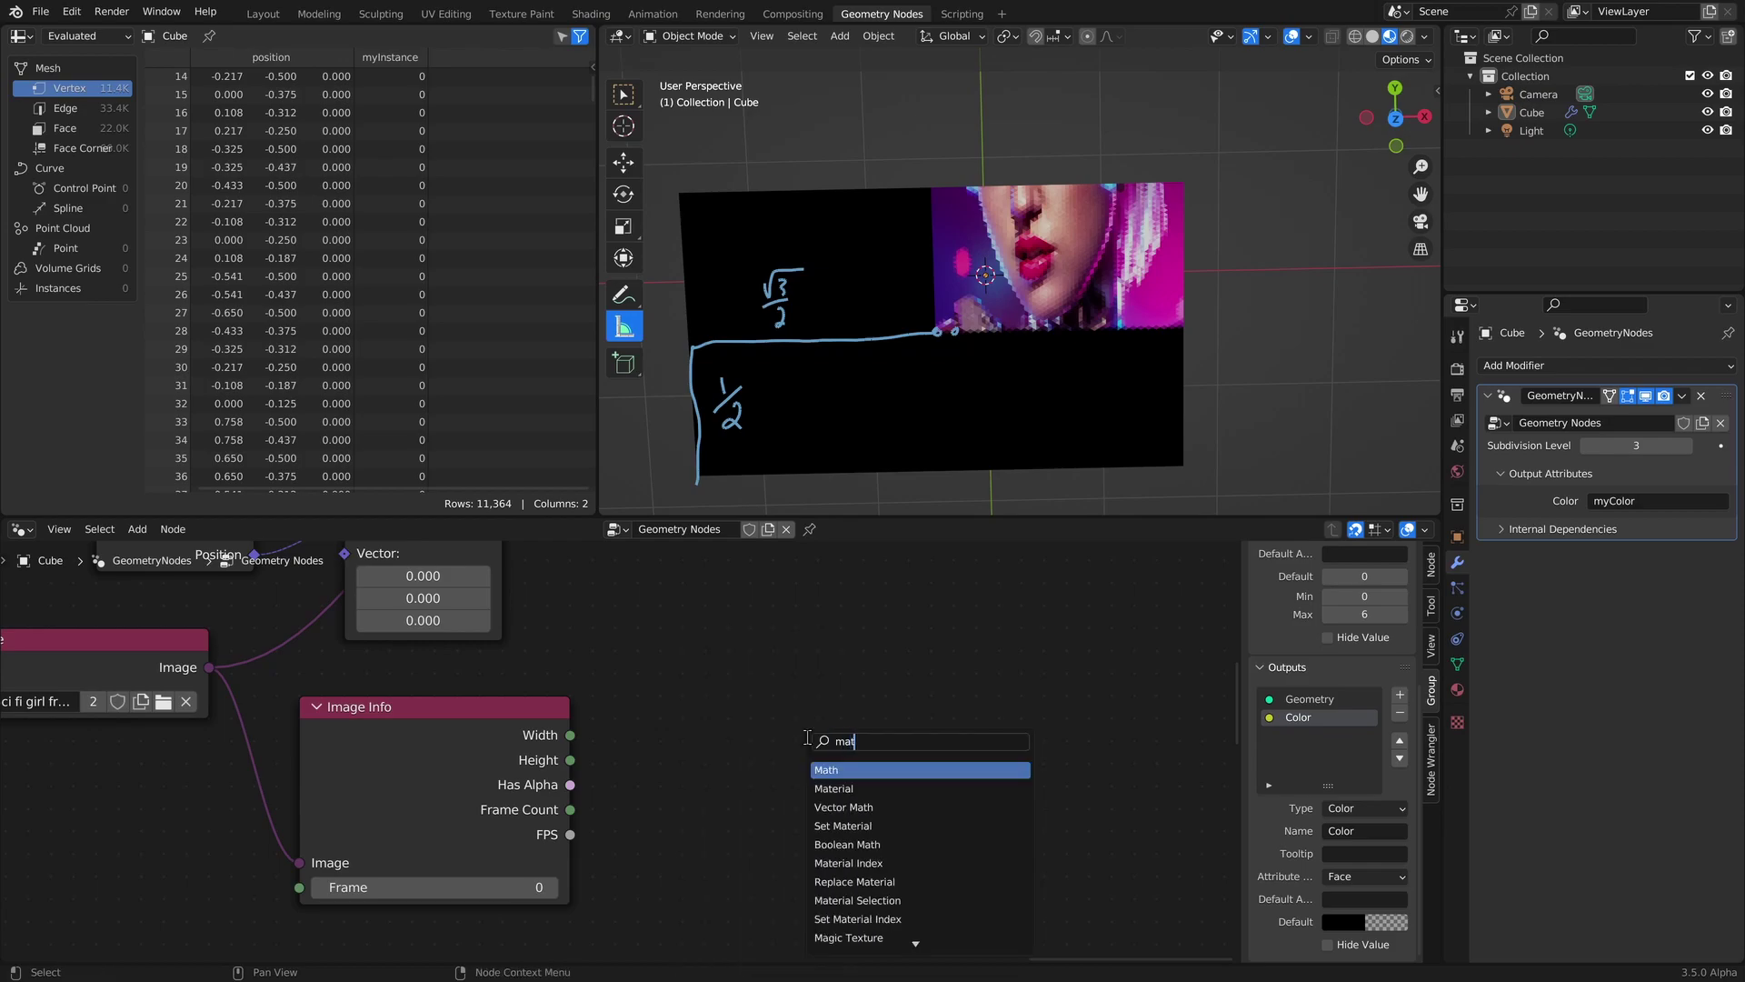
key("Return")
left_click(746, 732)
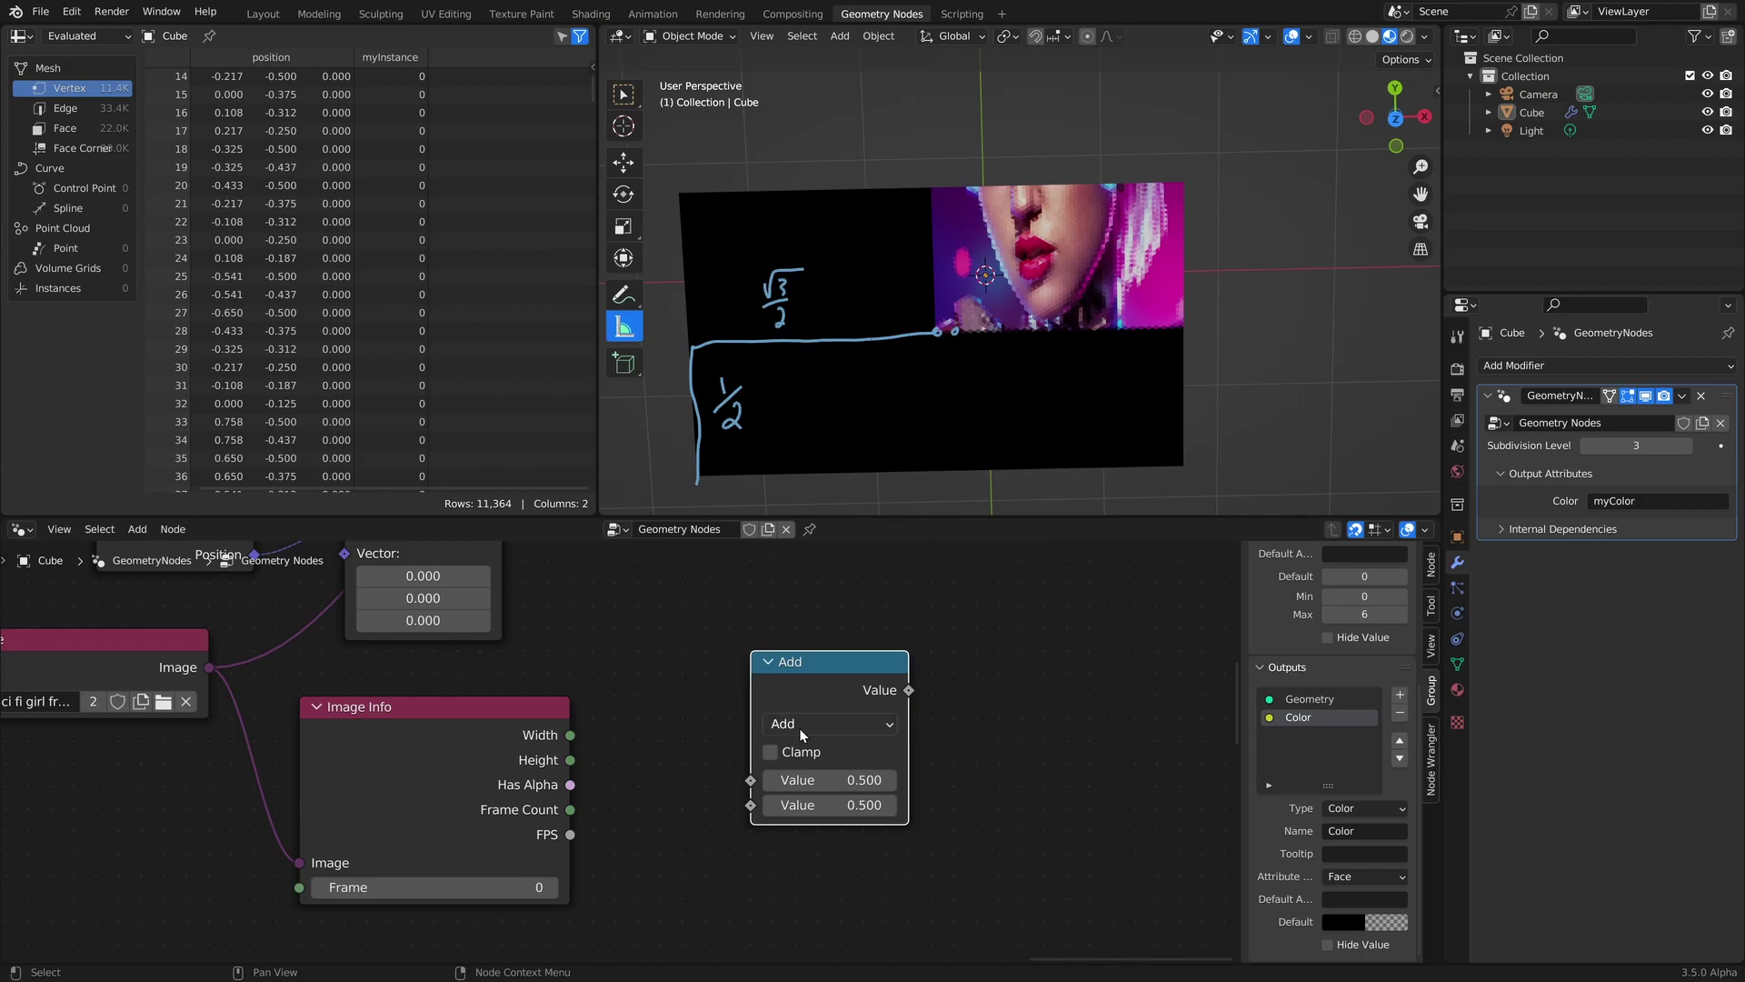
left_click(809, 725)
left_click(815, 488)
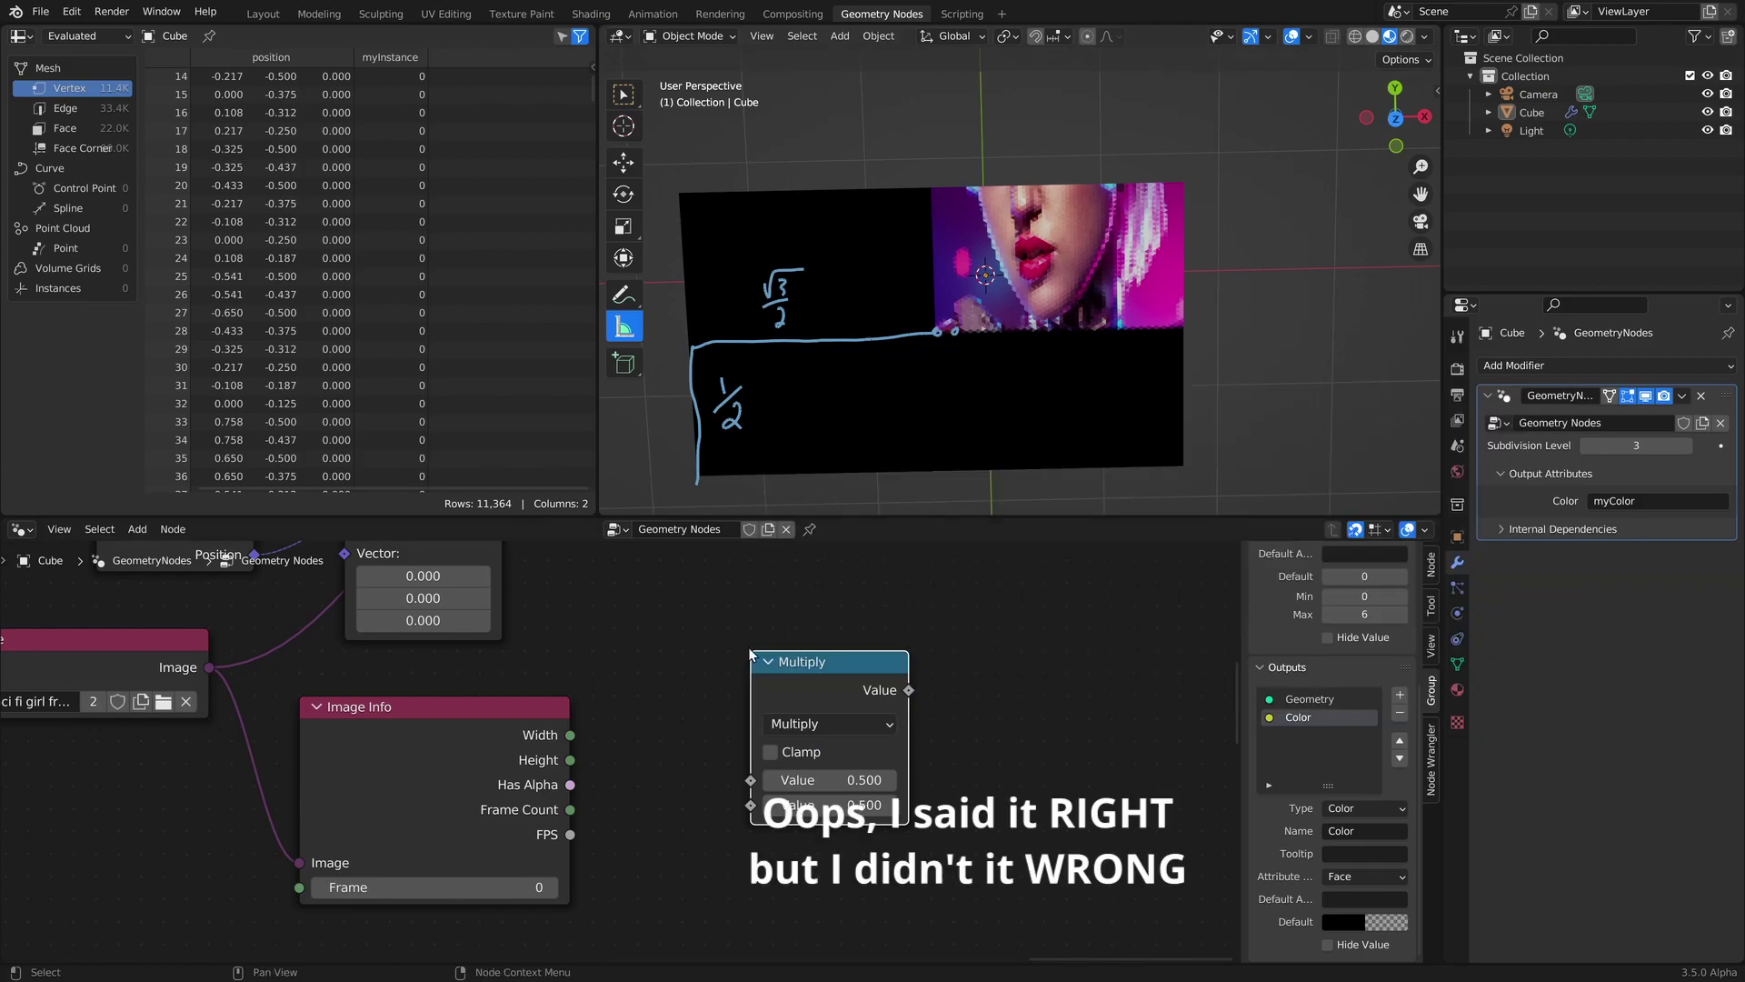
left_click_drag(570, 734, 751, 780)
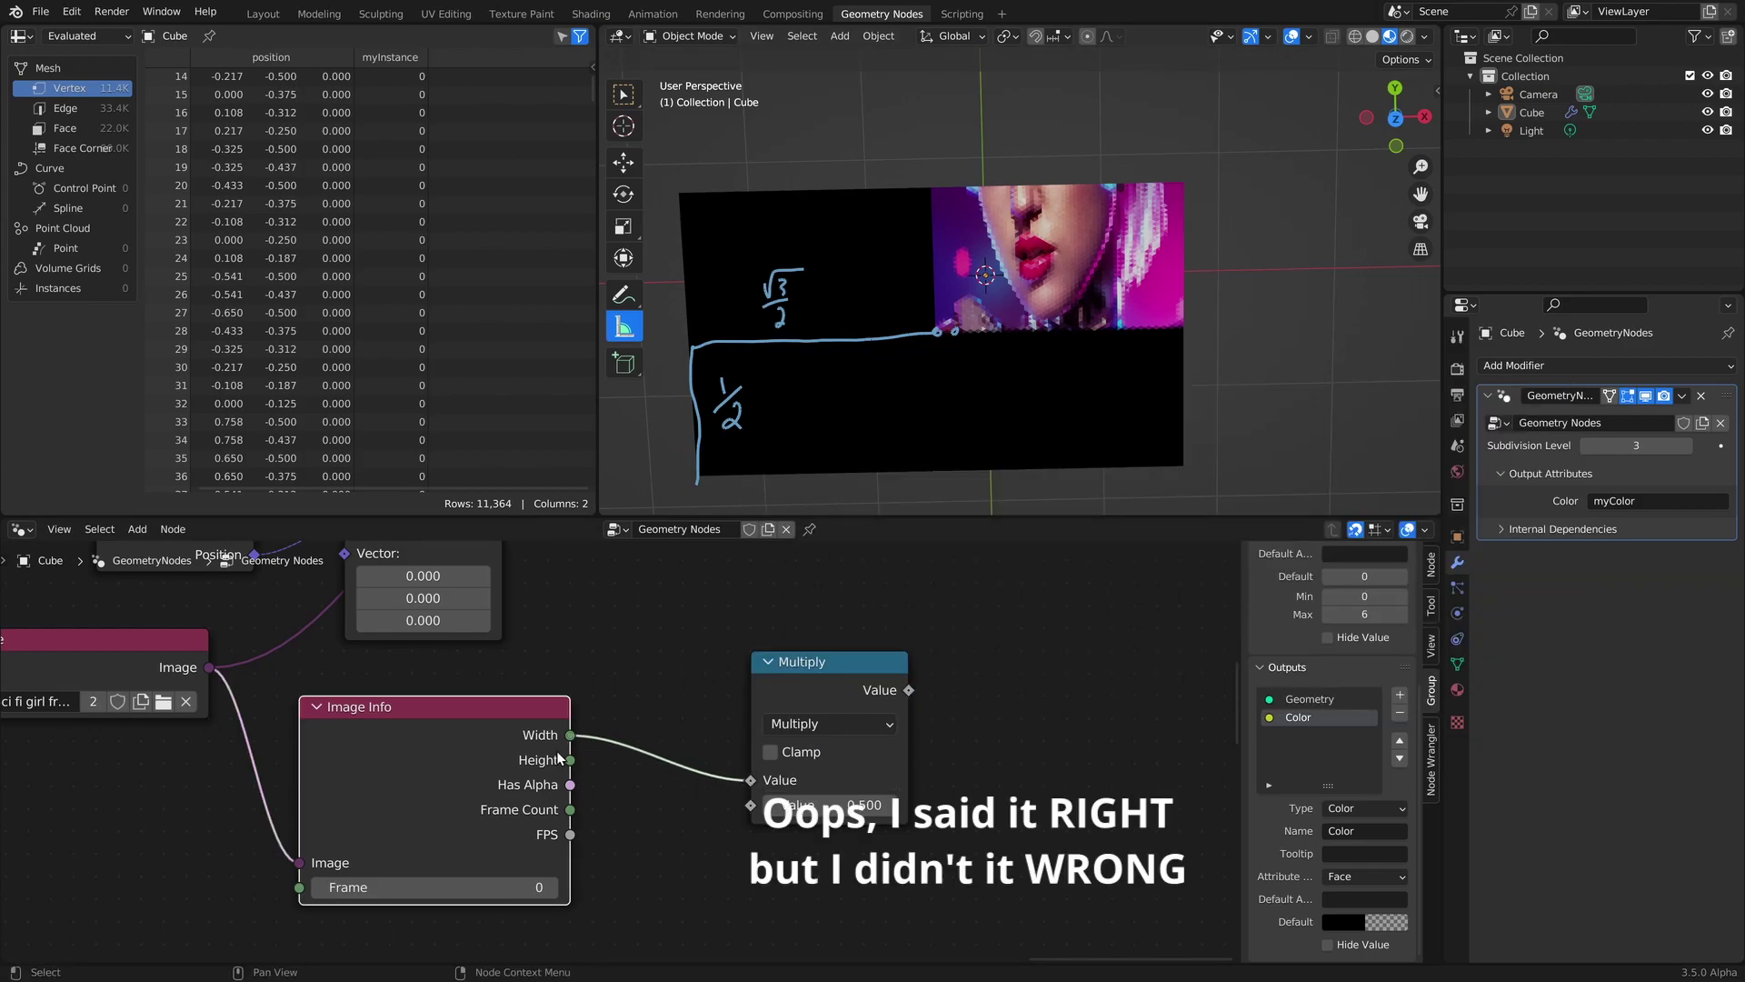
left_click_drag(571, 760, 750, 806)
left_click_drag(807, 679, 671, 724)
Add a Combine XYZ node with the Math node's result as X and set its Y to 1.
left_click(983, 749)
key("shift+a")
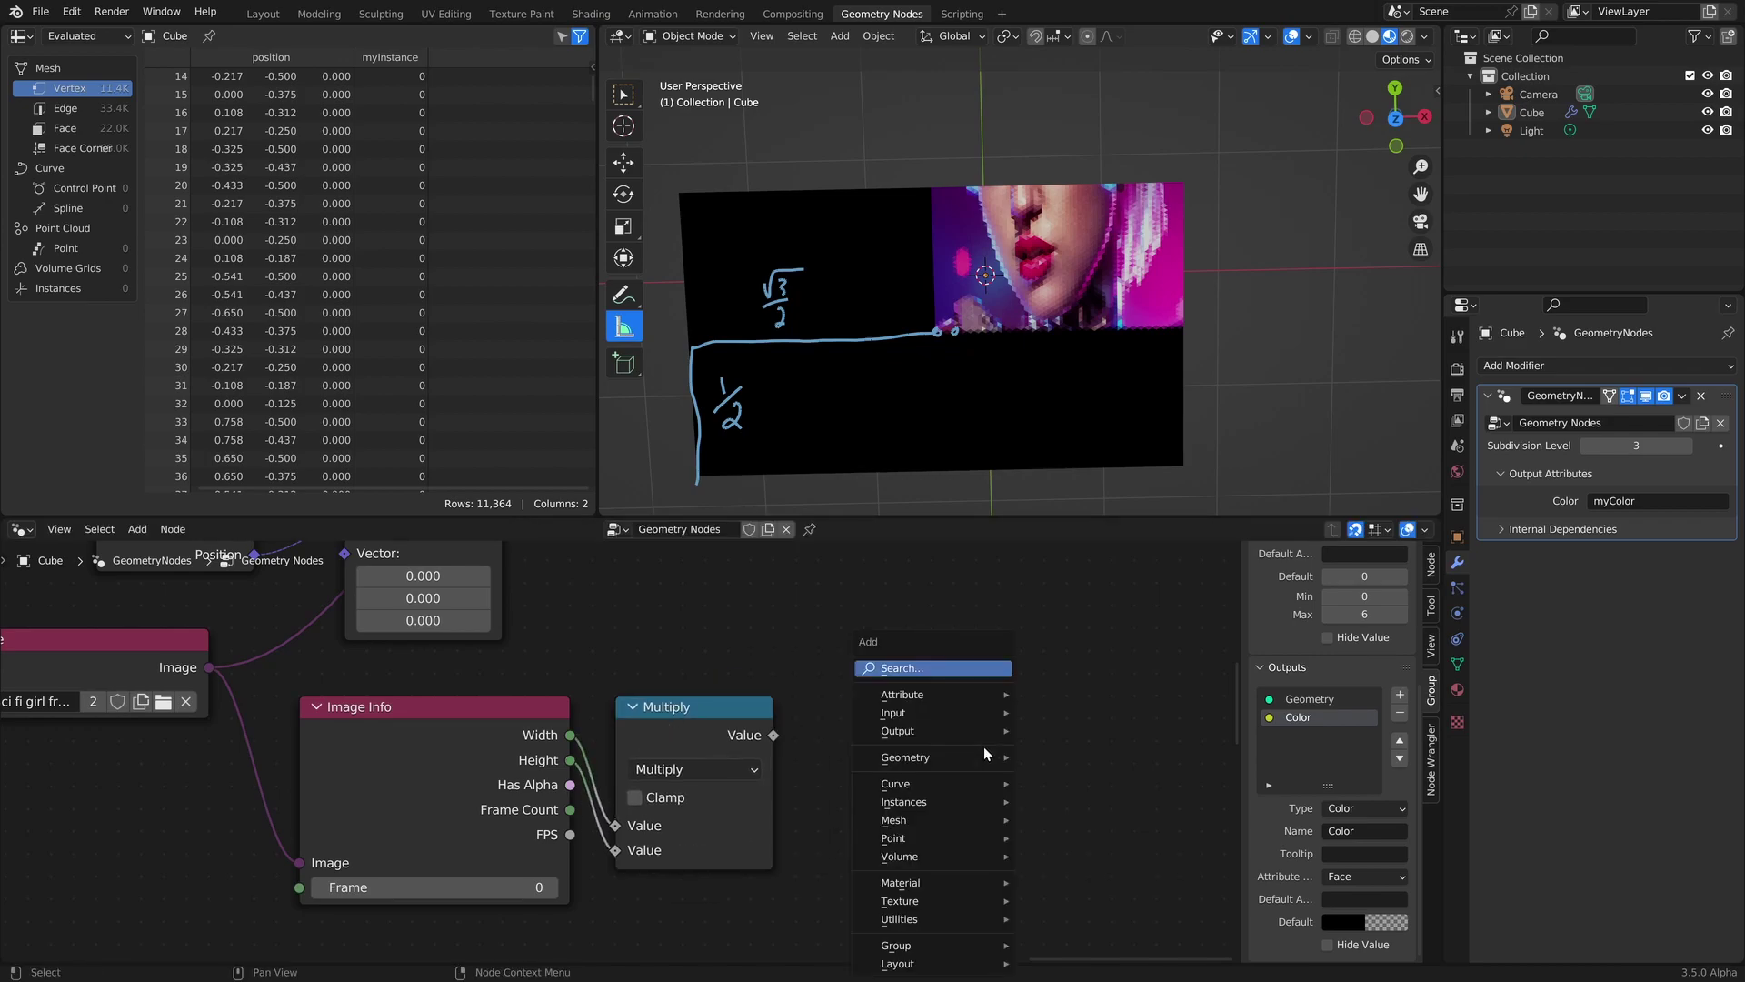
type("sco")
key("Return")
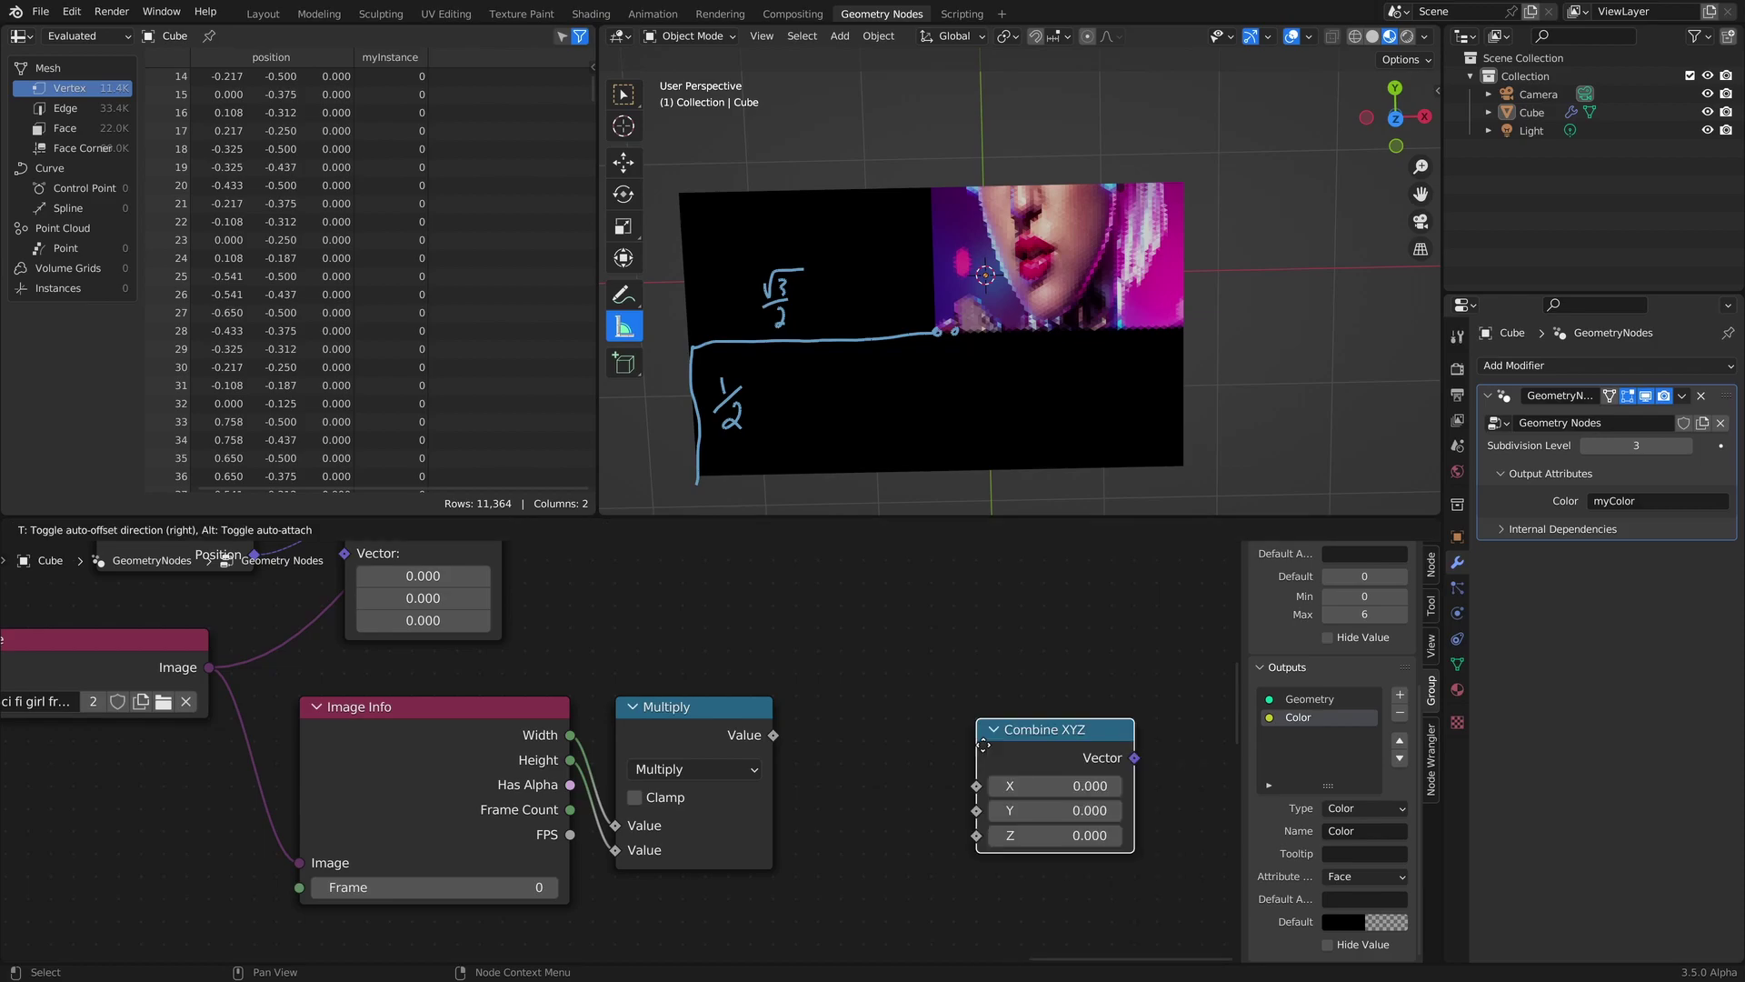
left_click(740, 720)
left_click_drag(686, 727, 742, 765)
left_click(805, 781)
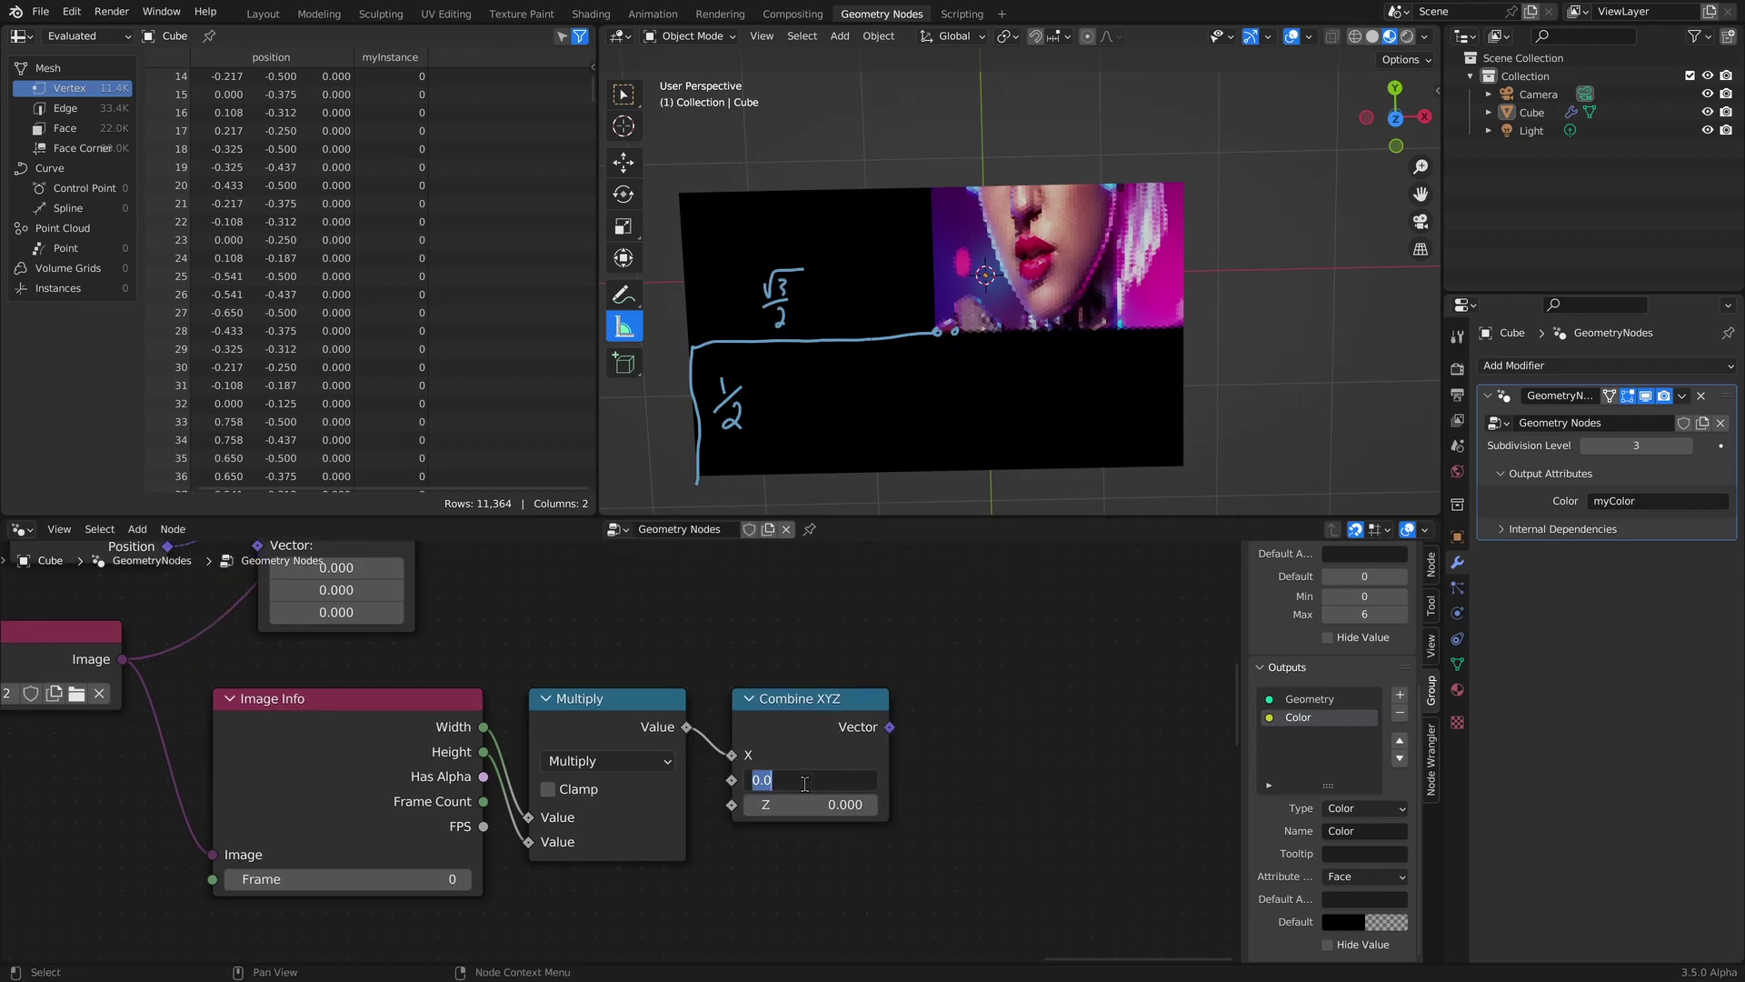
type("1")
key("Return")
Add a Vector Math node set to Divide after Combine XYZ, dividing its vector by 2 in X and Y.
key("shift+a")
type("ve")
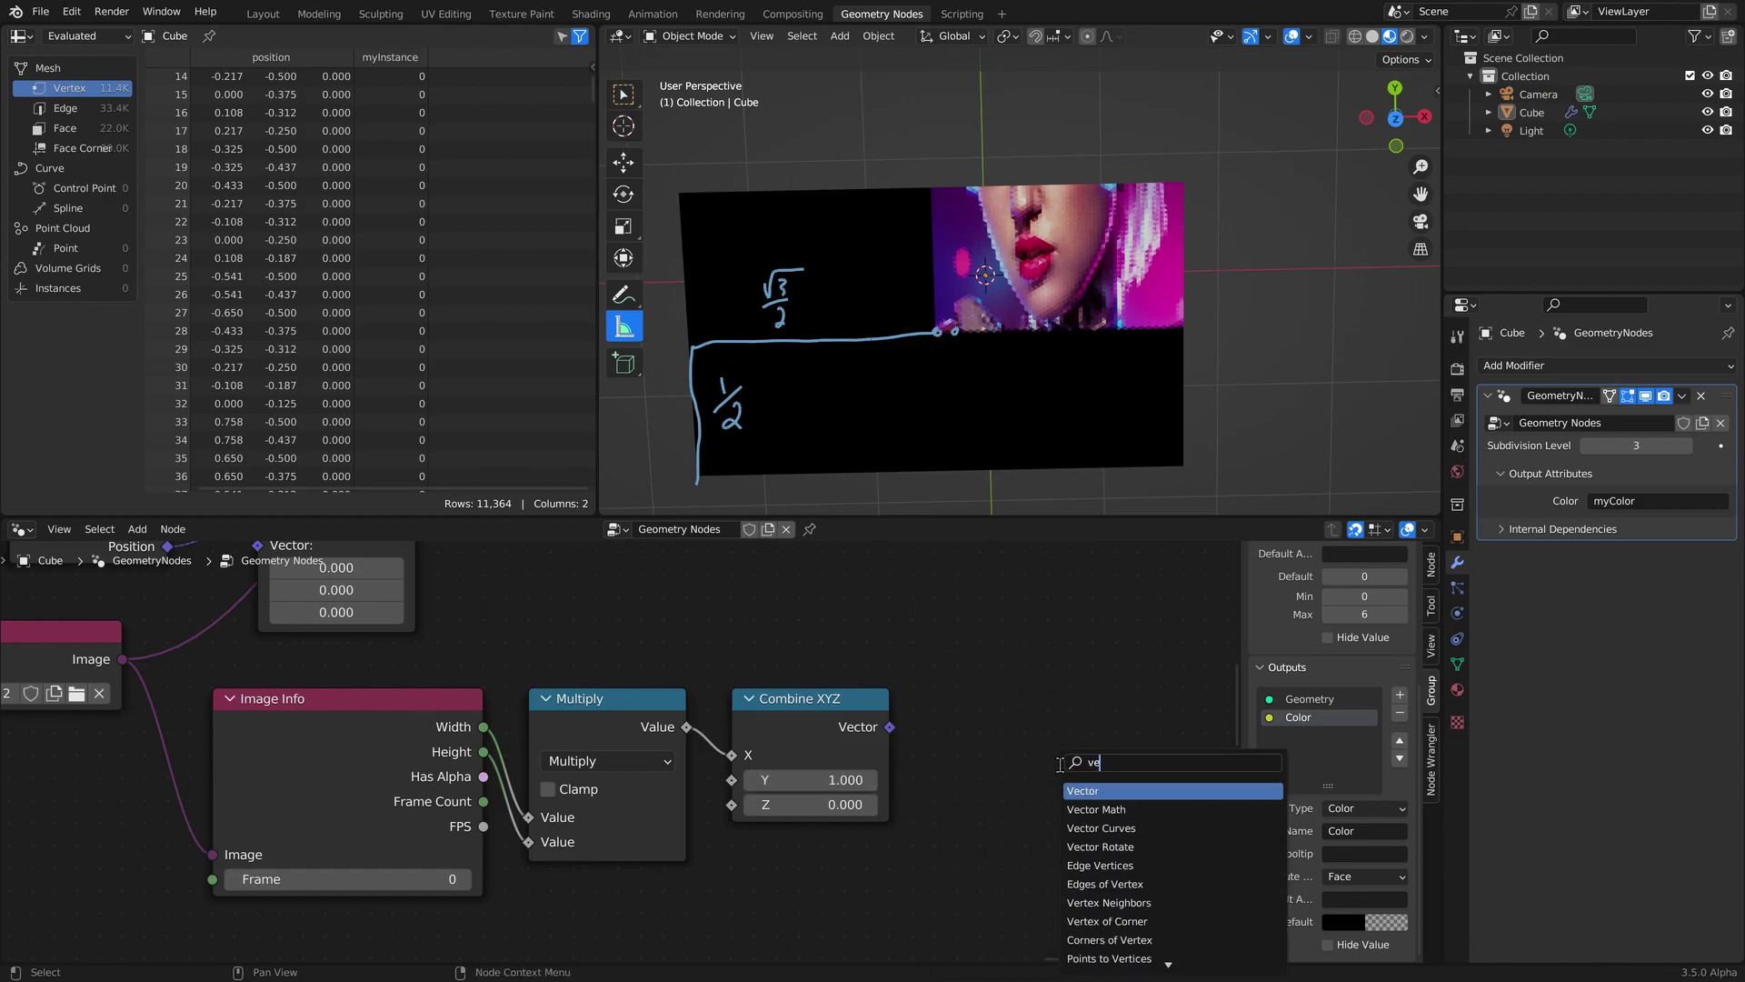
key("Down")
key("Return")
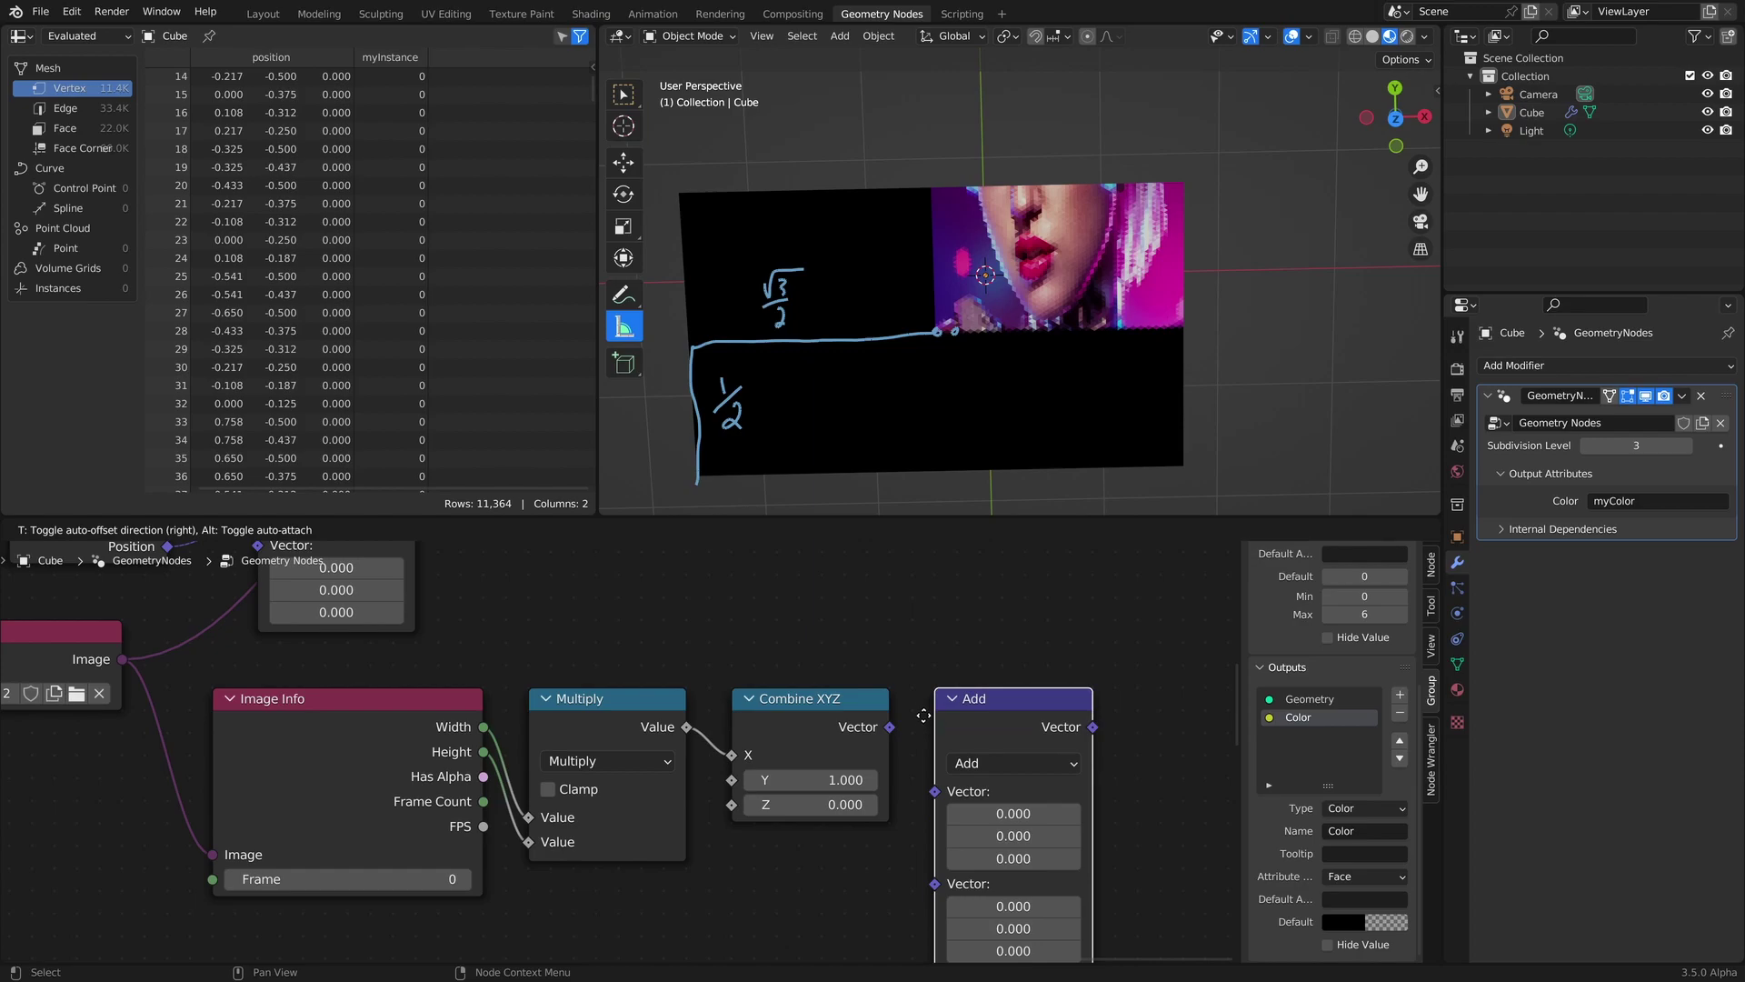
left_click(902, 720)
left_click(853, 724)
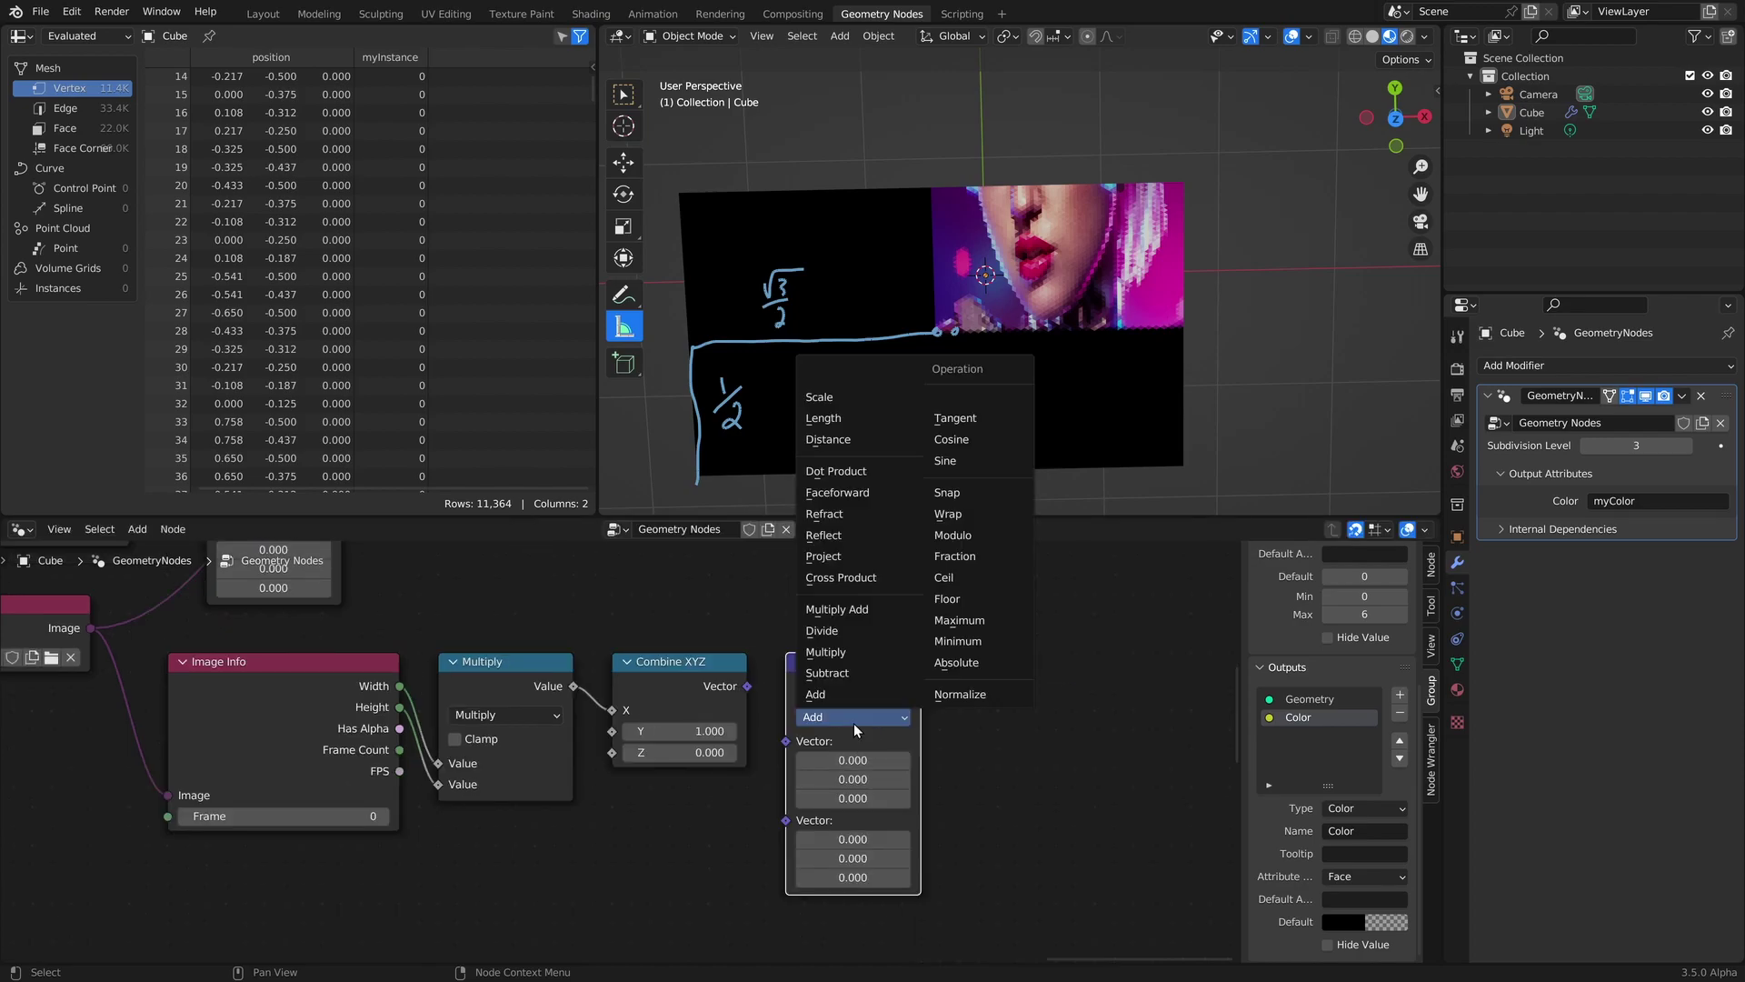
left_click(822, 630)
left_click_drag(748, 687, 847, 778)
type("2")
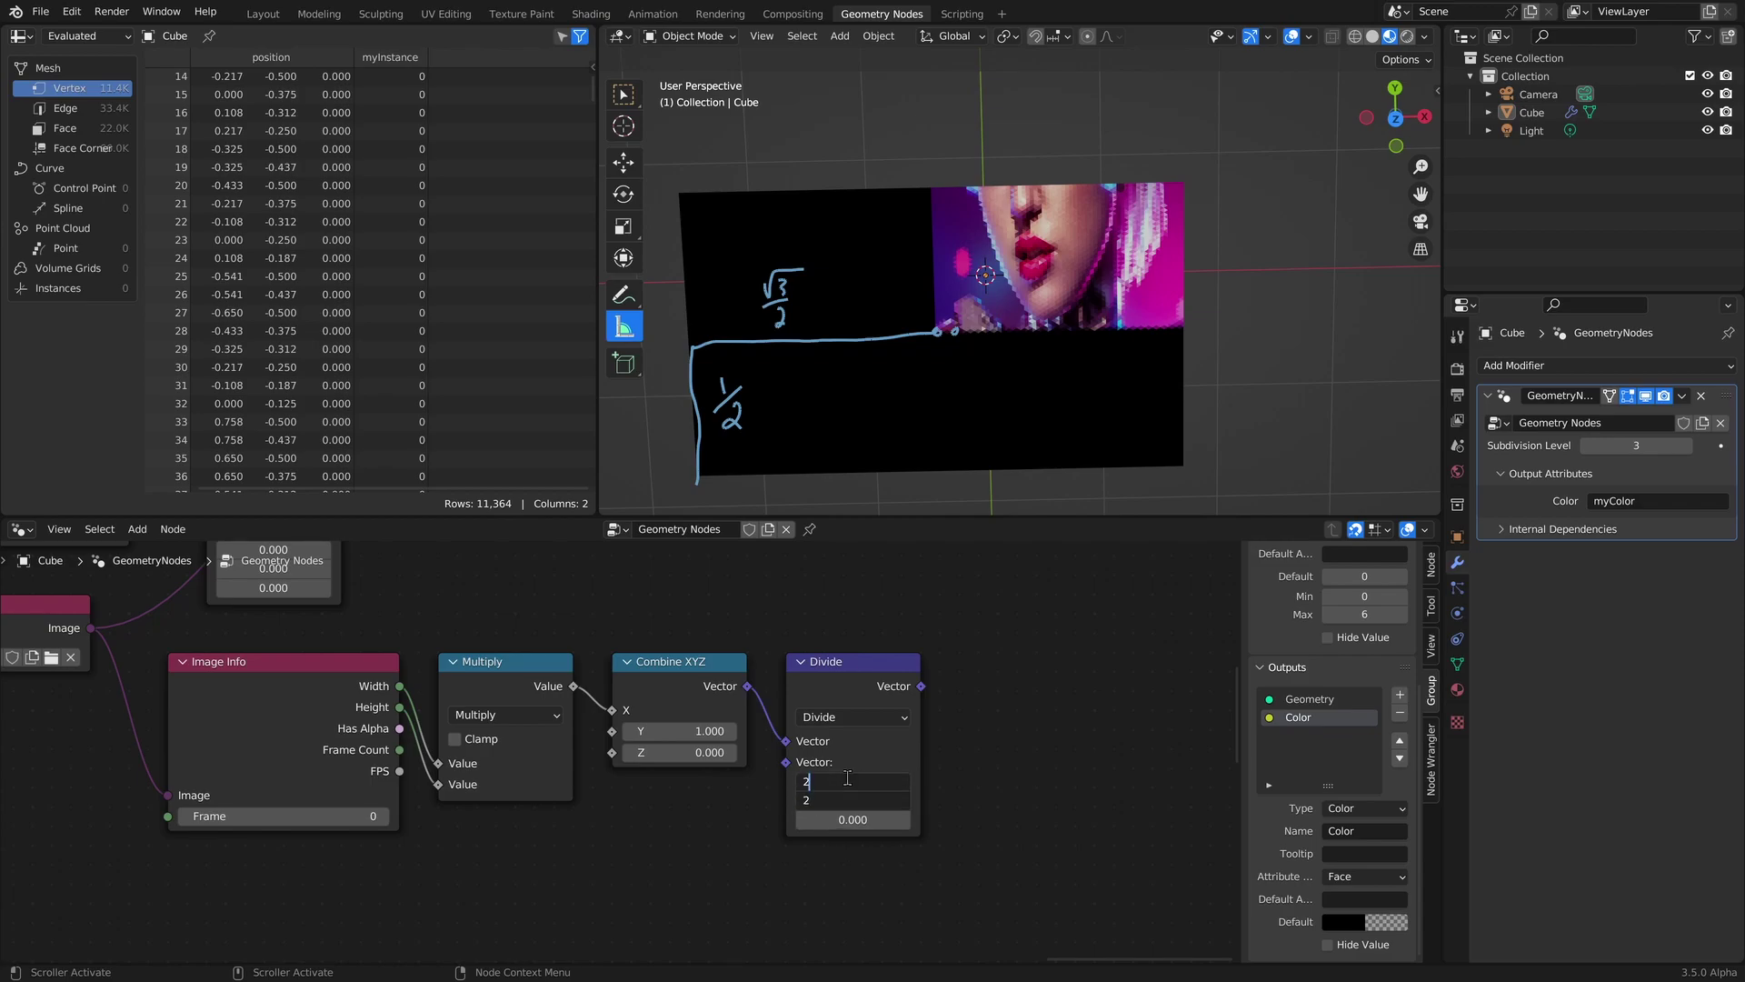
key("Return")
Connect the halved vector to the Add node's second Vector input and change the Width and Height Math node to Divide.
middle_click_drag(846, 779, 938, 796)
left_click_drag(1023, 831, 304, 678)
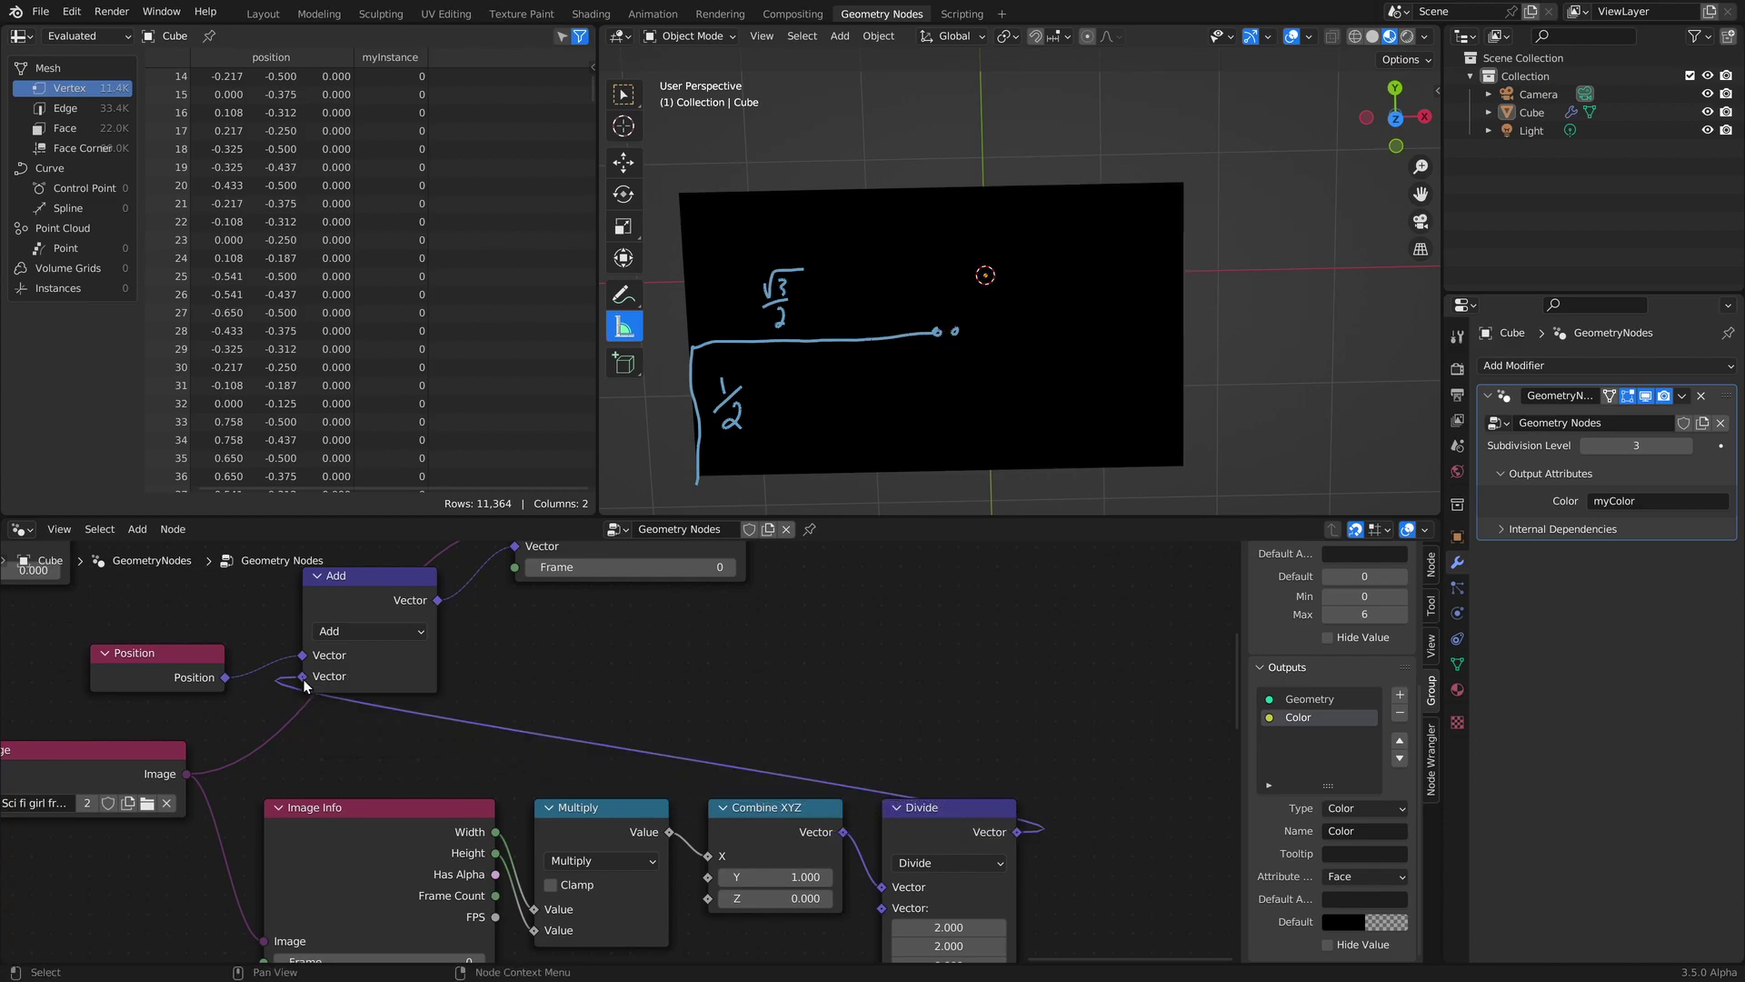
scroll(629, 634, "down", 1)
middle_click_drag(566, 675, 721, 613)
scroll(725, 627, "up", 1)
left_click(744, 797)
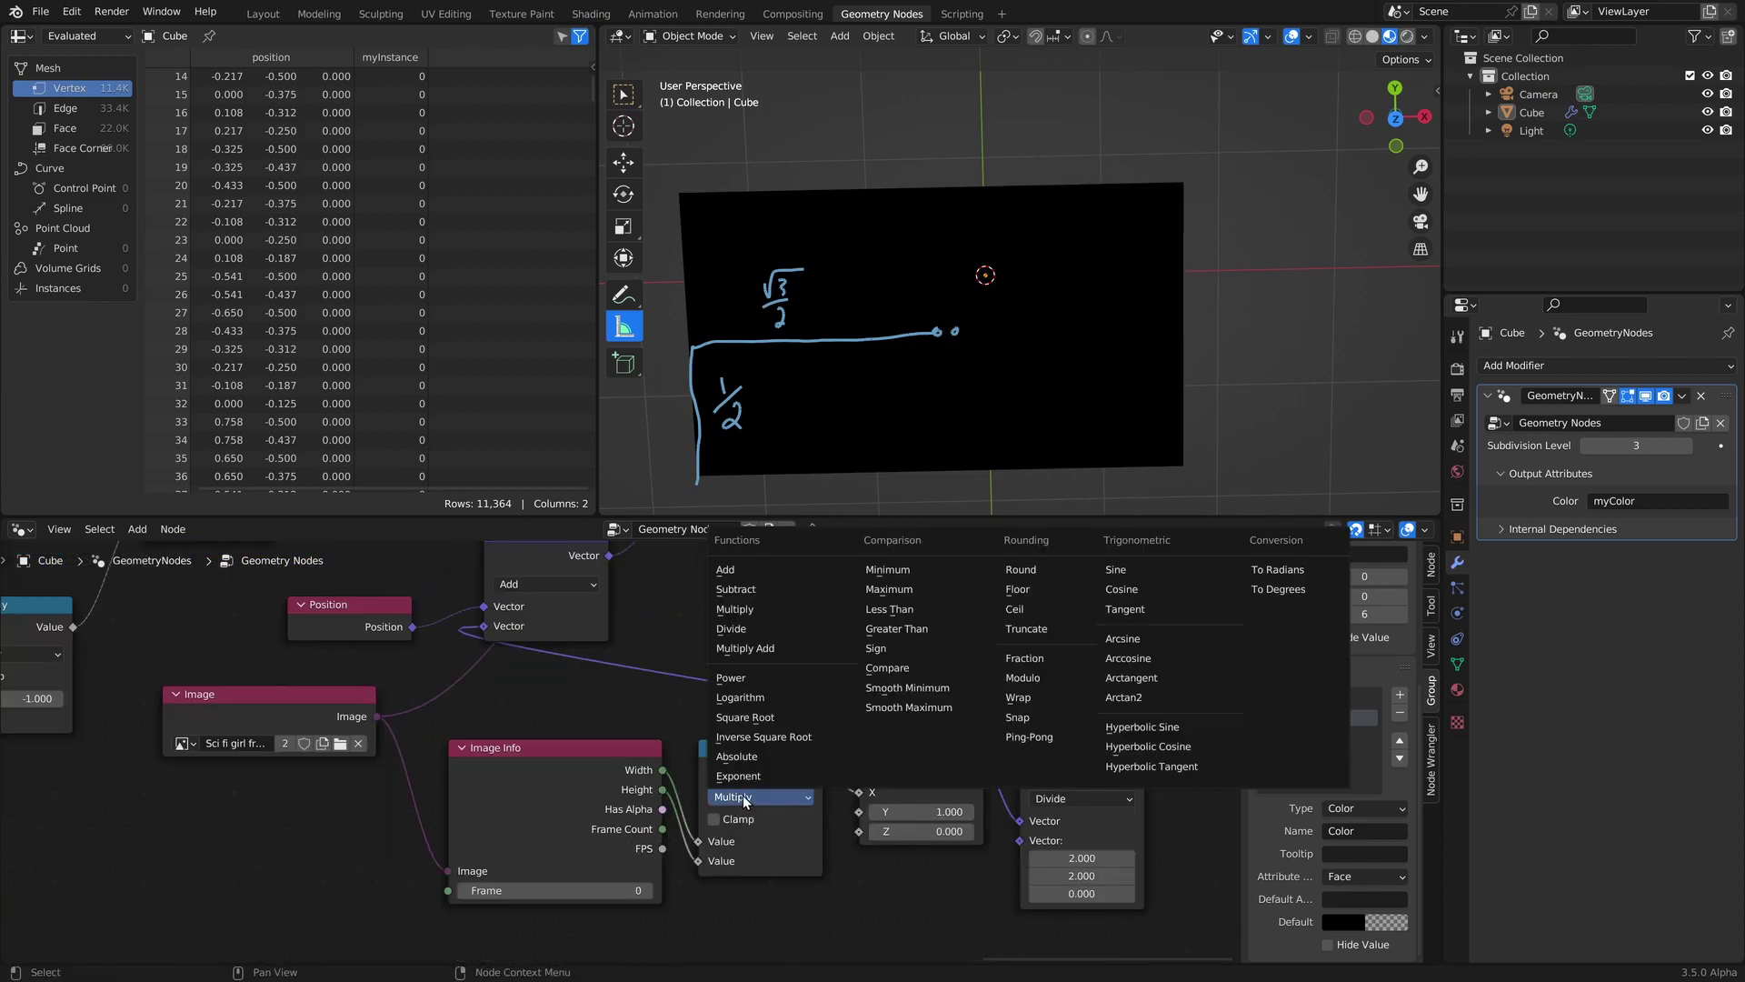
left_click(747, 630)
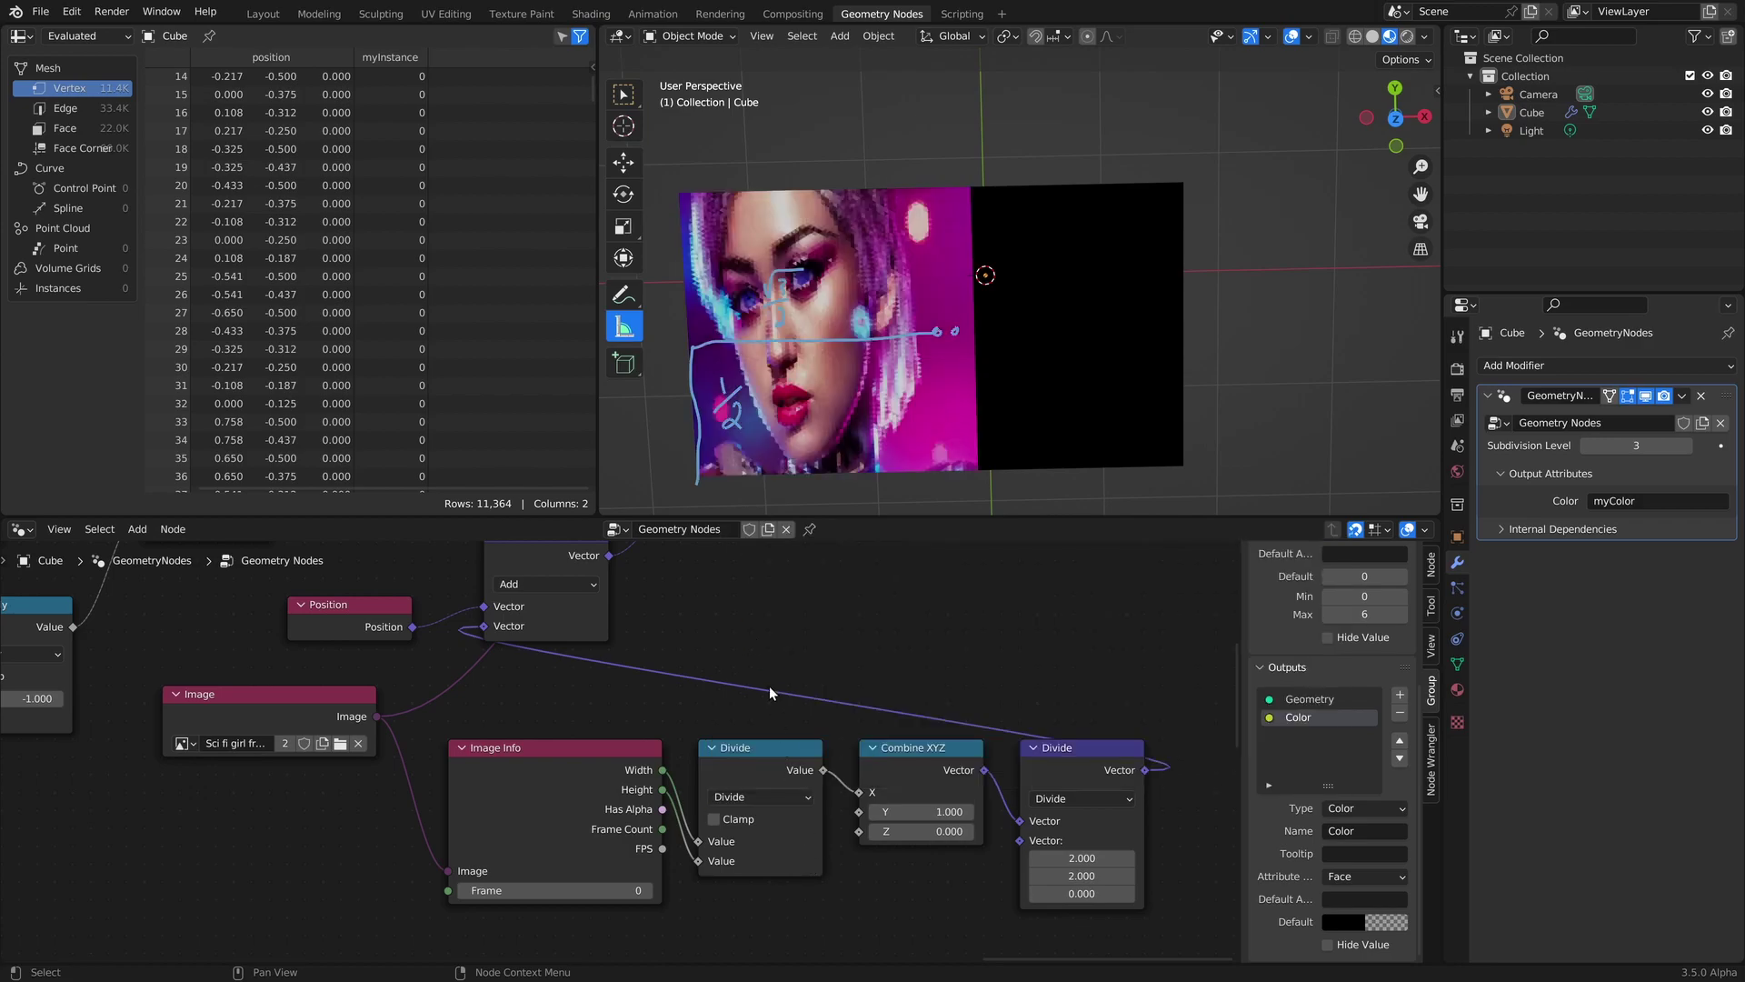
middle_click_drag(770, 701, 763, 726)
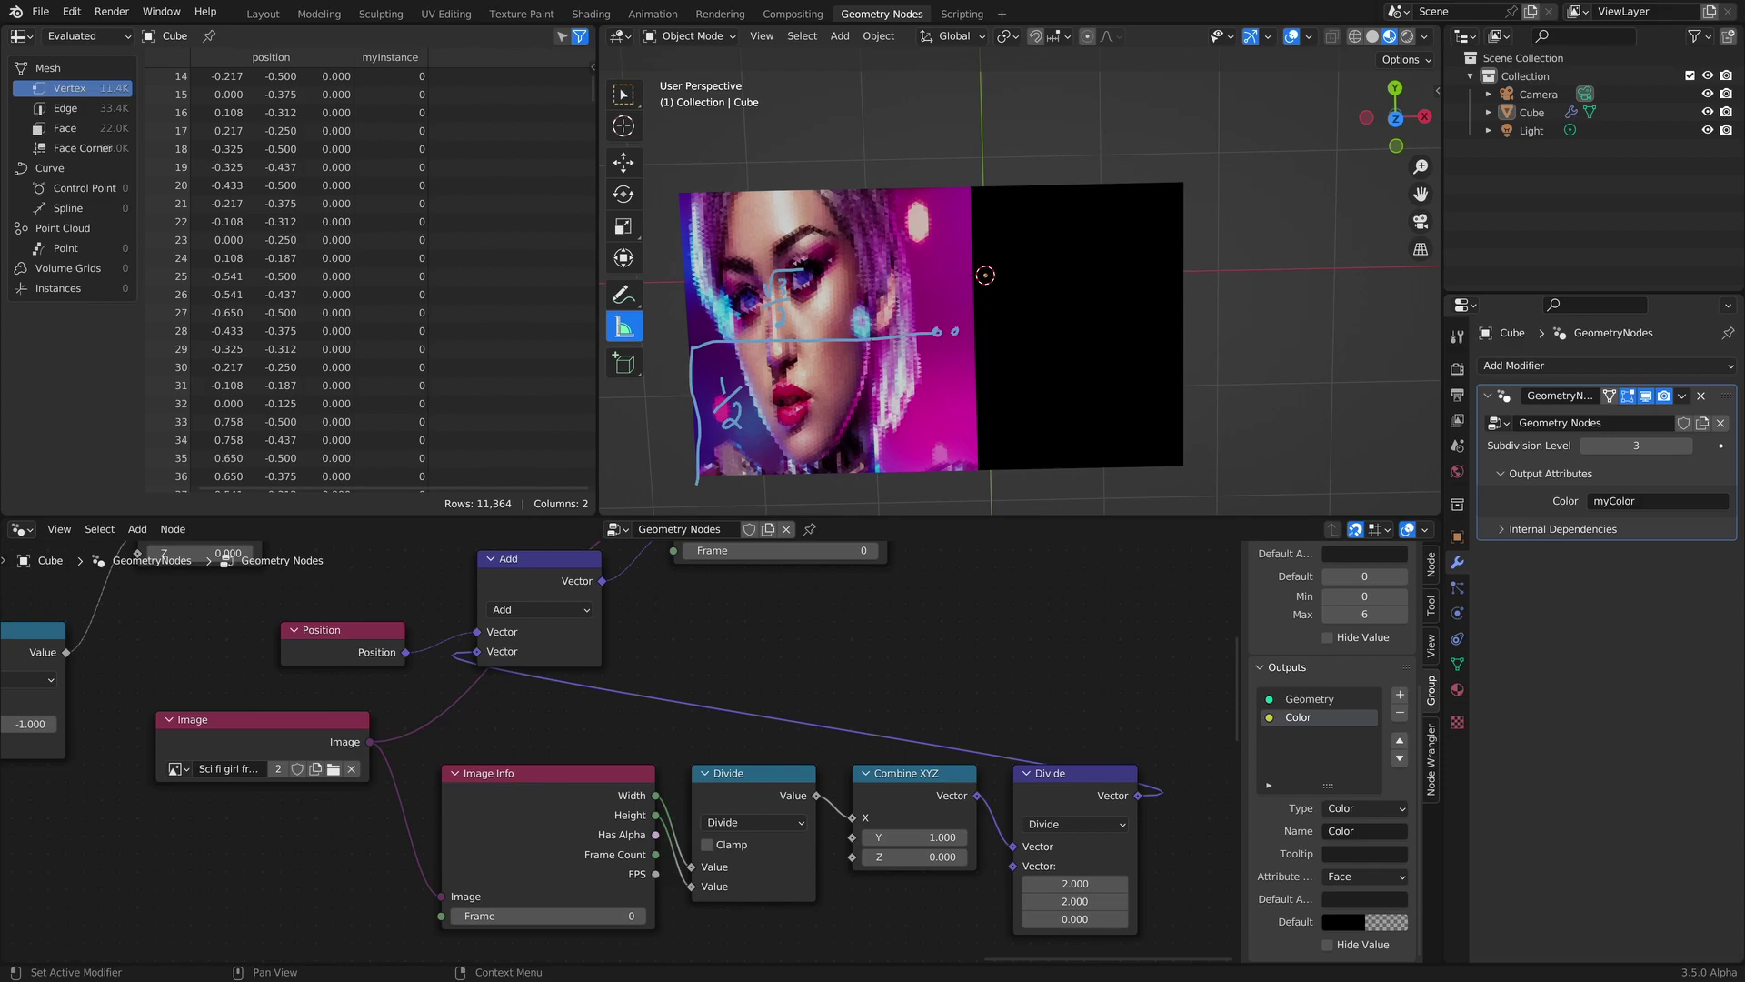
Duplicate the vector Divide node and insert the copy between the Add and Image Texture nodes.
middle_click_drag(1099, 732, 923, 712)
left_click(879, 761)
key("shift+d")
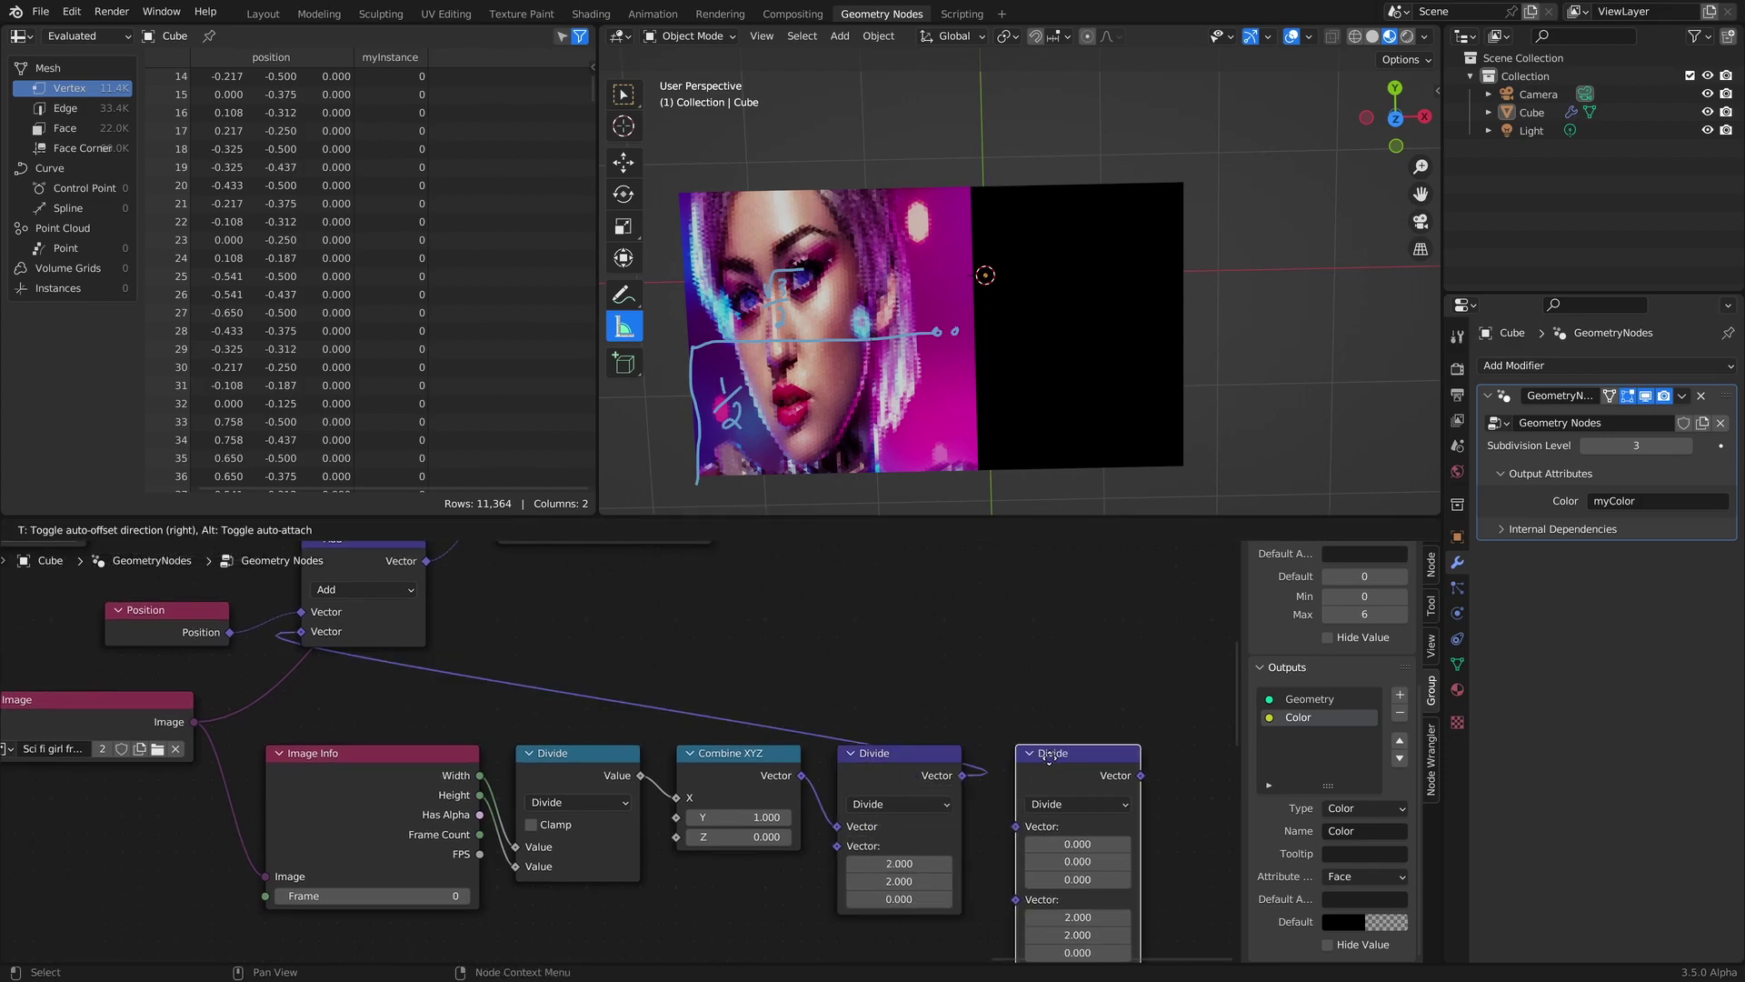
left_click(1050, 755)
middle_click_drag(1034, 725, 1076, 802)
left_click_drag(1116, 850, 547, 612)
middle_click_drag(645, 661, 686, 680)
Try Multiply on the inserted vector node with all factors at 1, and lower the X factor to 0.27.
left_click(664, 663)
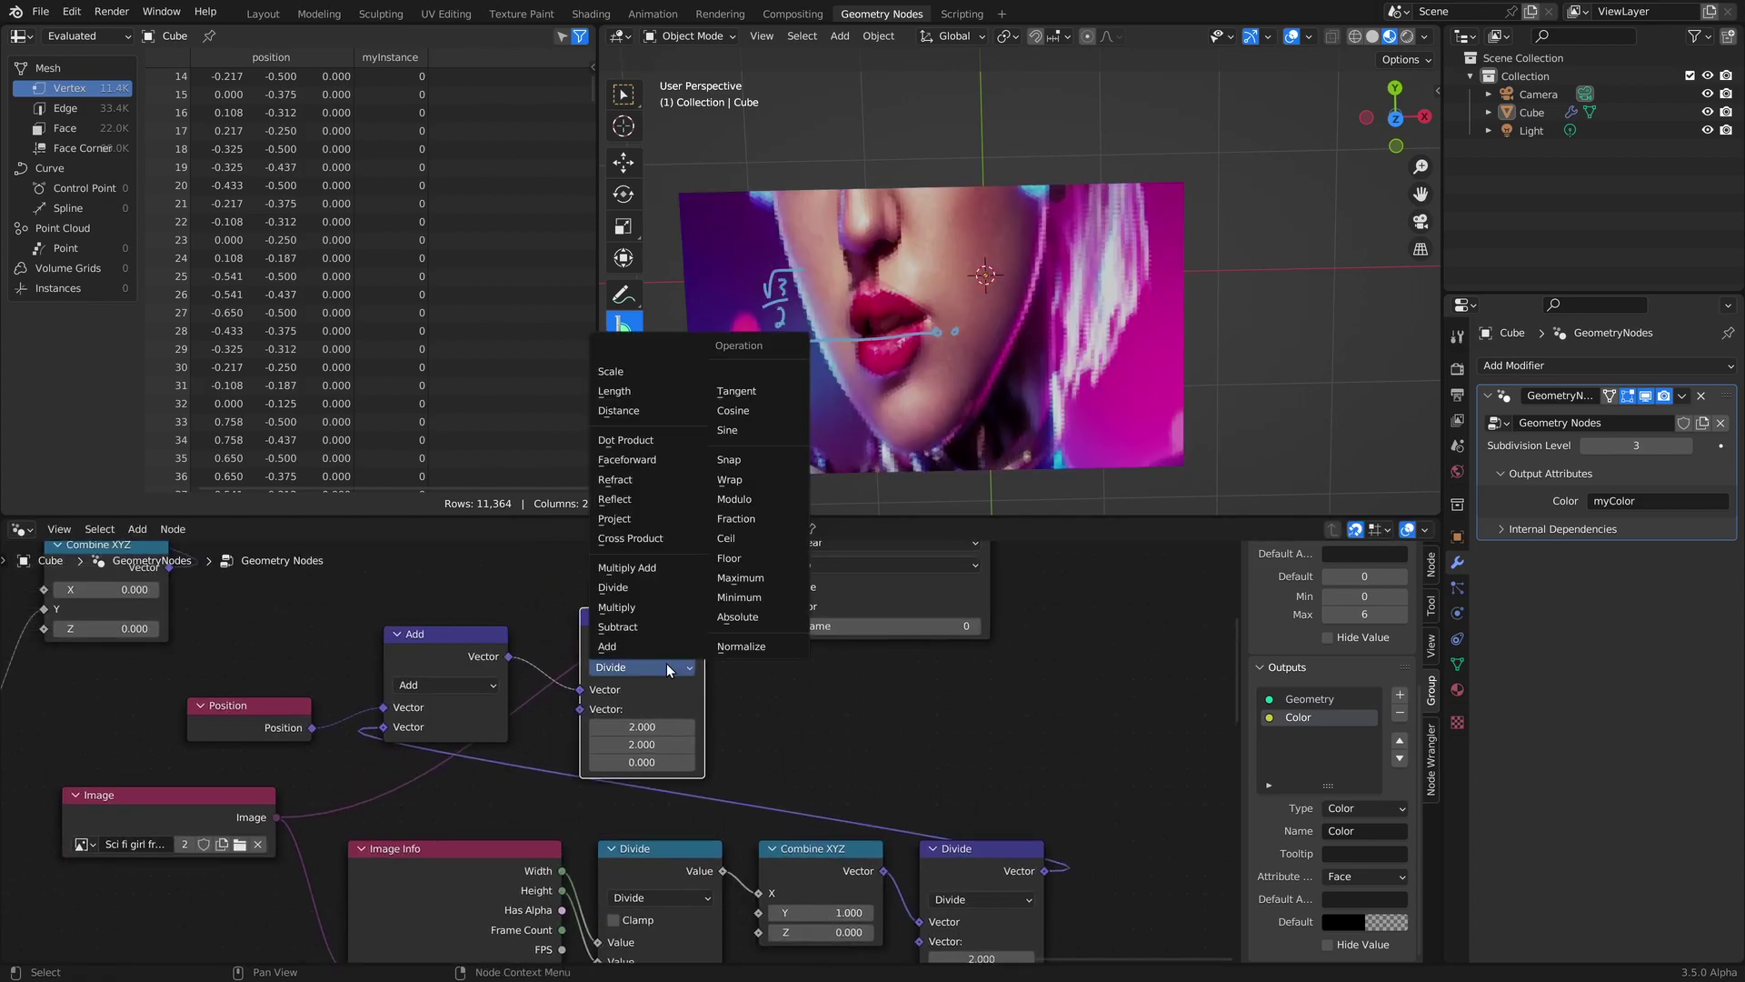
left_click(616, 607)
left_click_drag(649, 727, 831, 727)
type("1")
key("Return")
left_click_drag(644, 726, 326, 726, "shift")
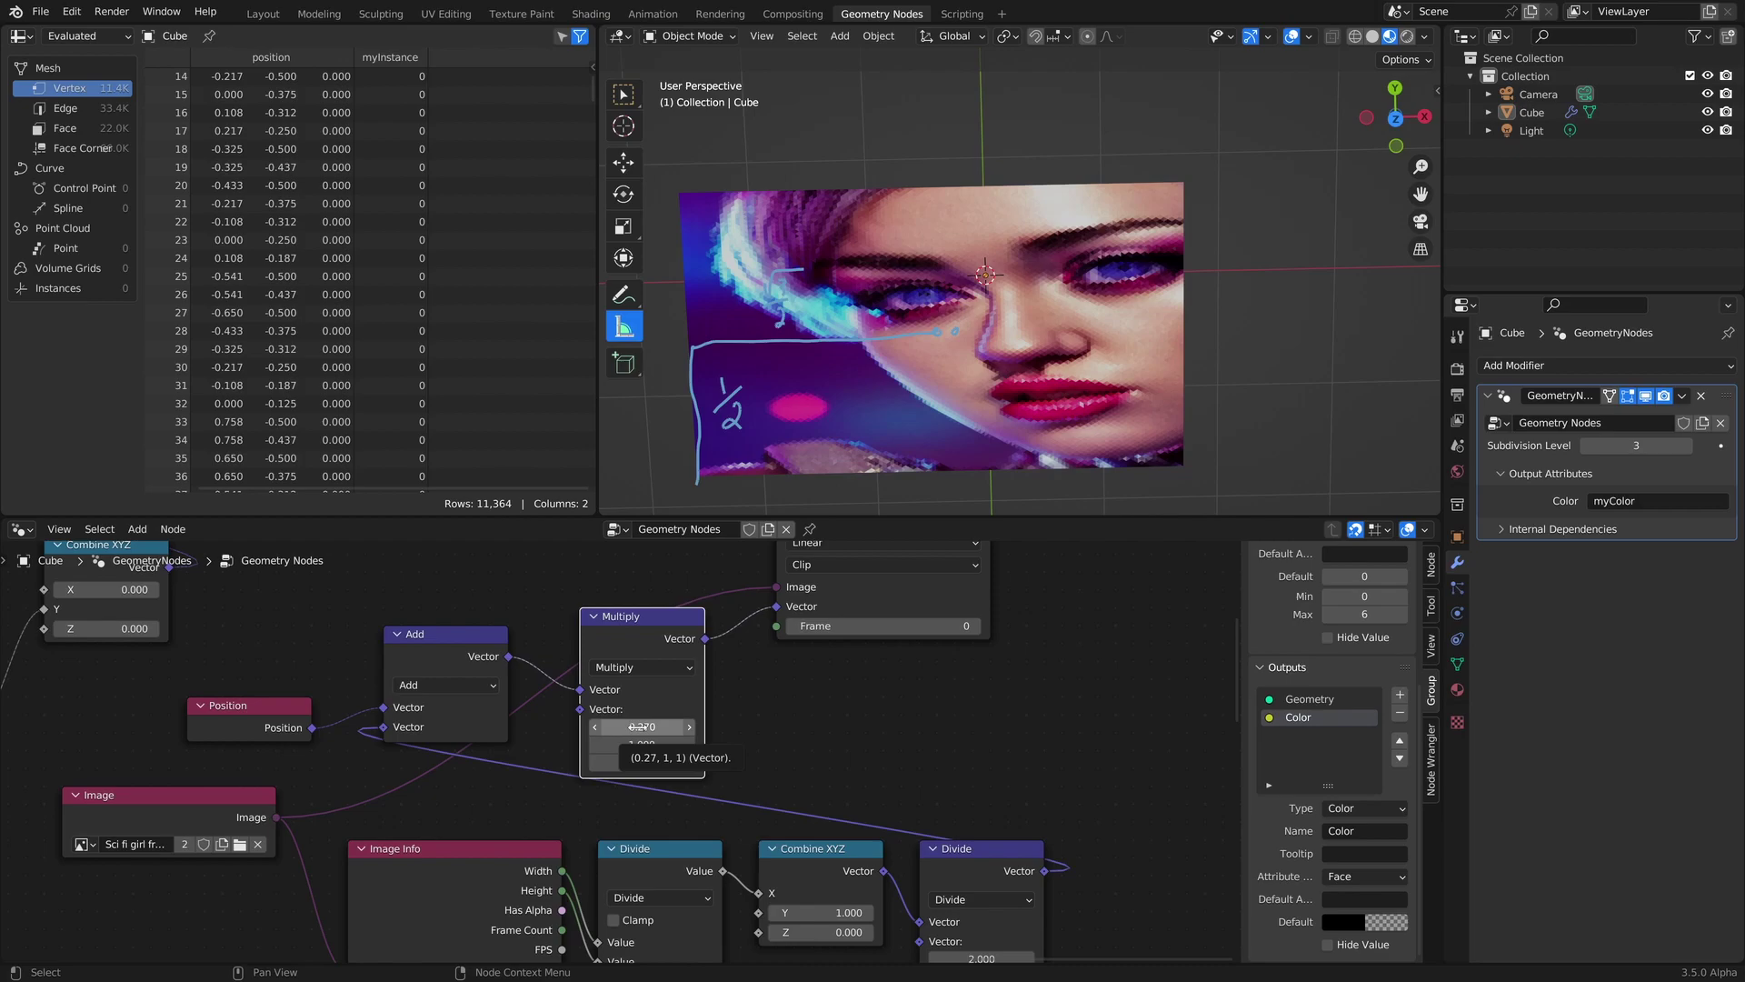
Set the inserted vector node to Divide and connect the Combine XYZ vector to its second Vector input.
left_click(641, 667)
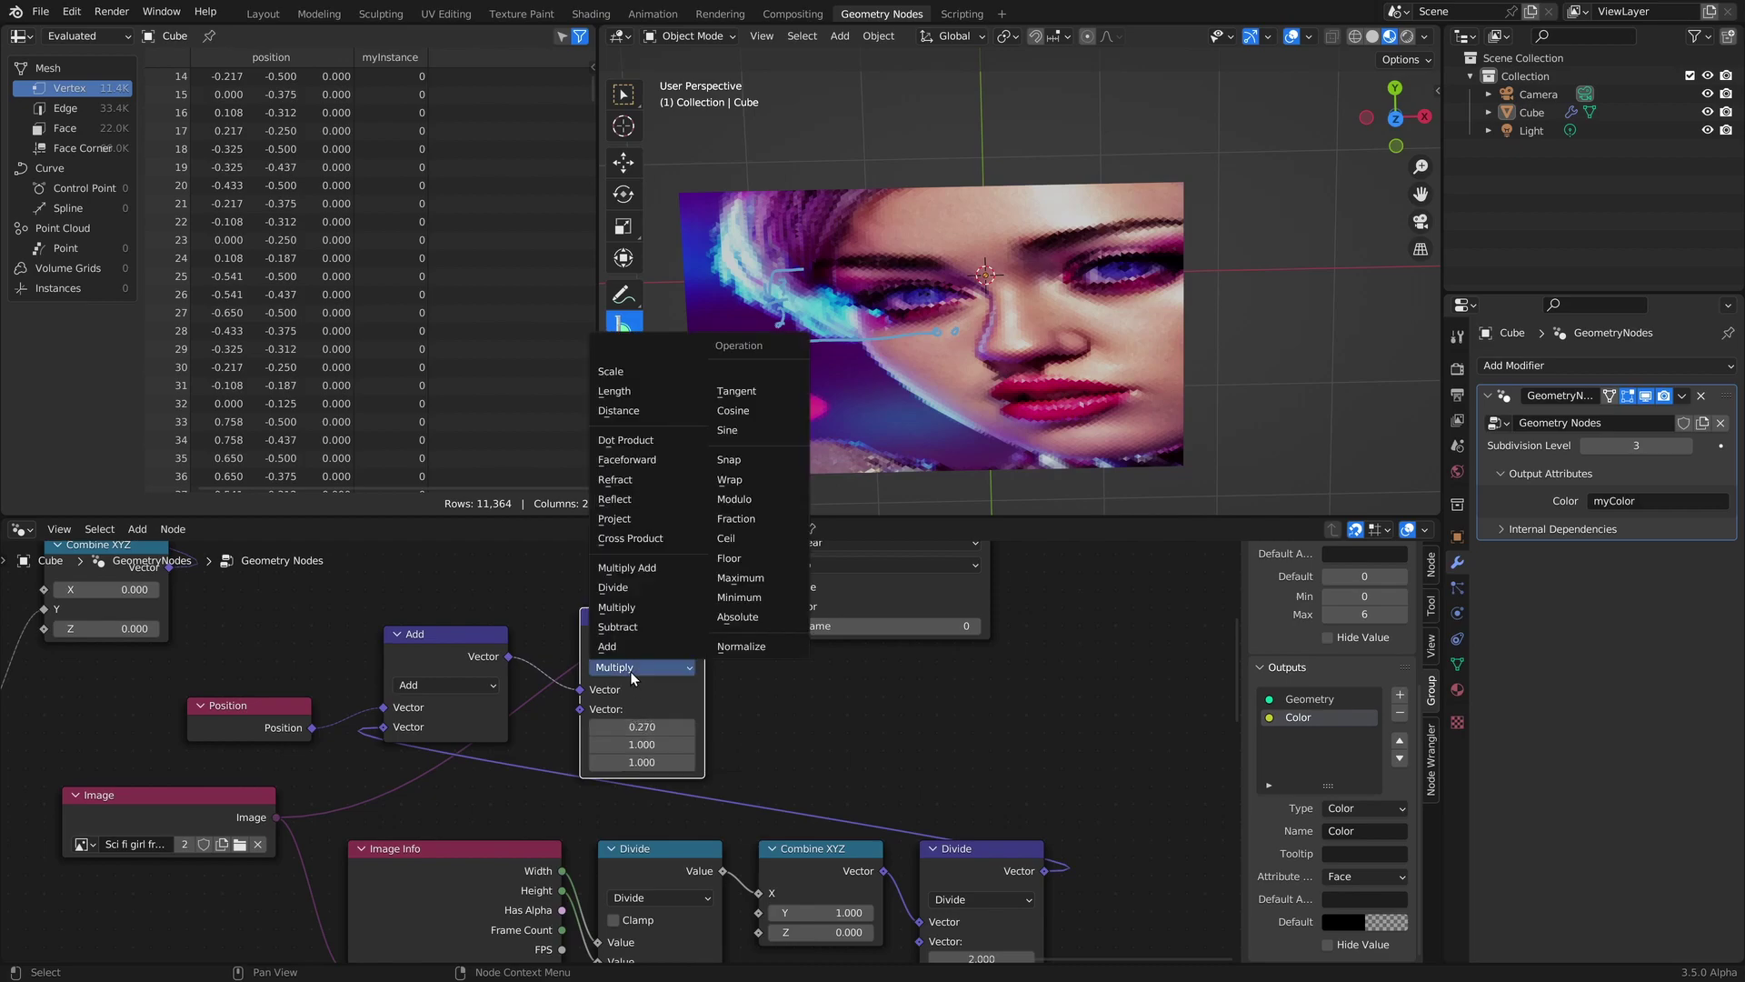
left_click(615, 591)
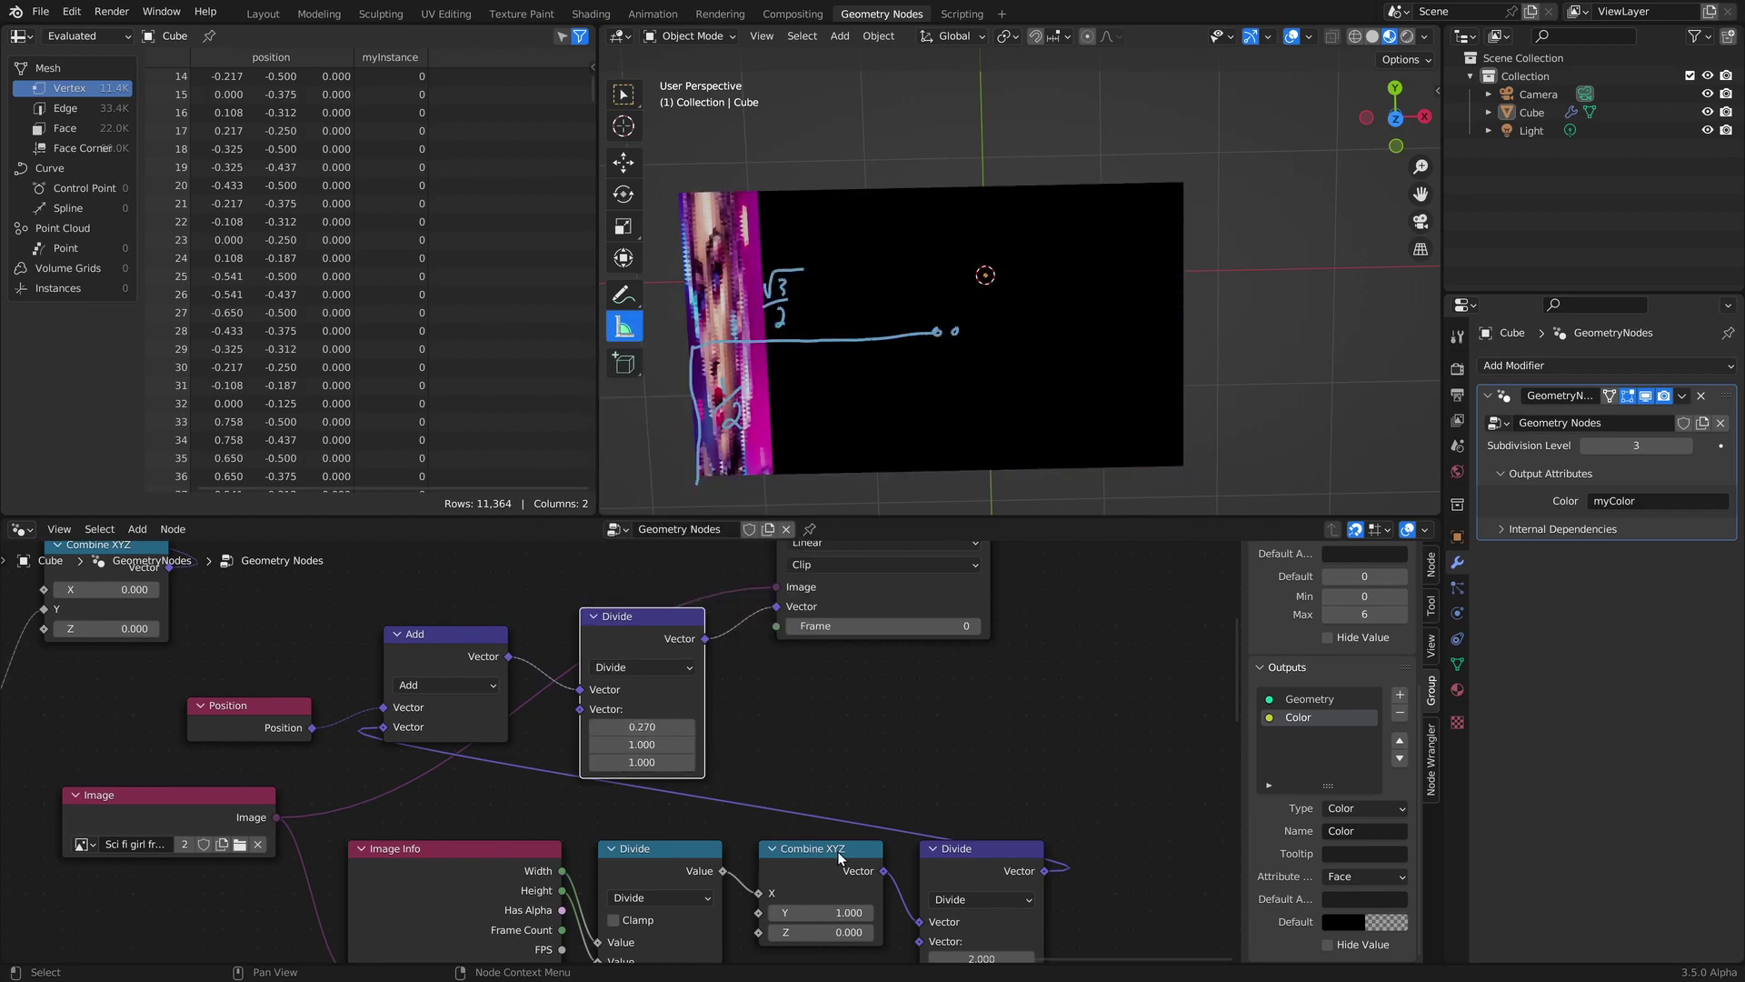
left_click_drag(884, 870, 581, 723)
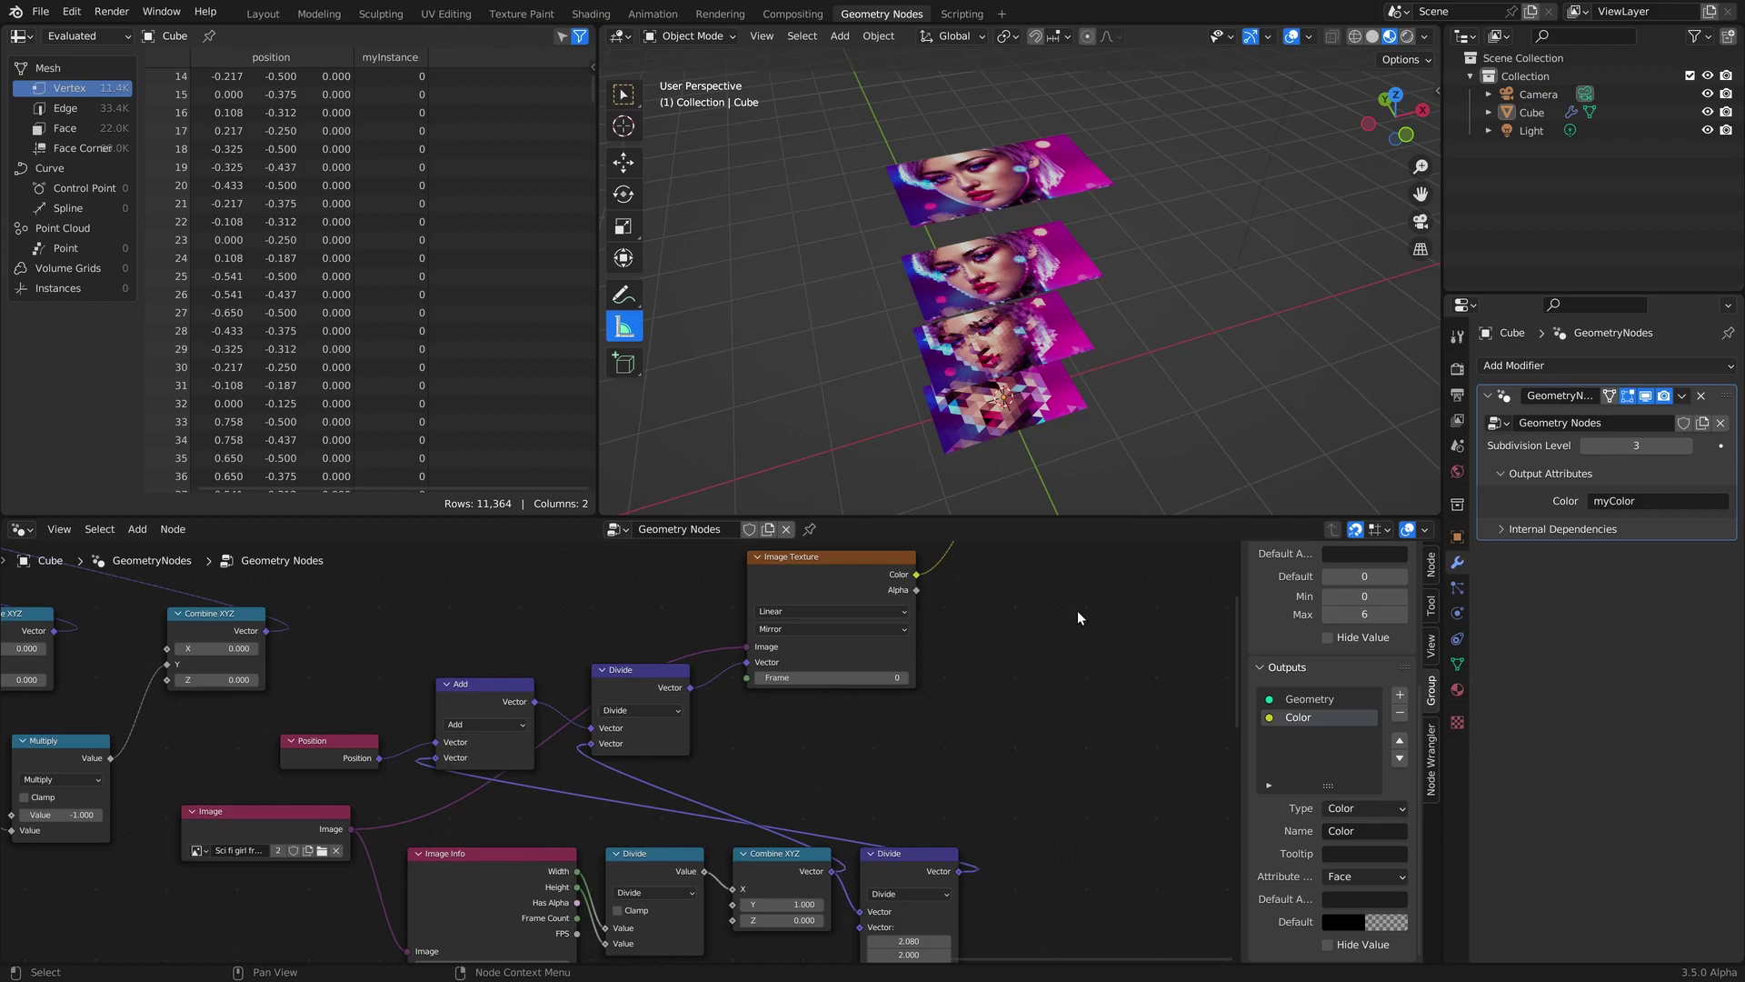
scroll(1077, 609, "down", 1)
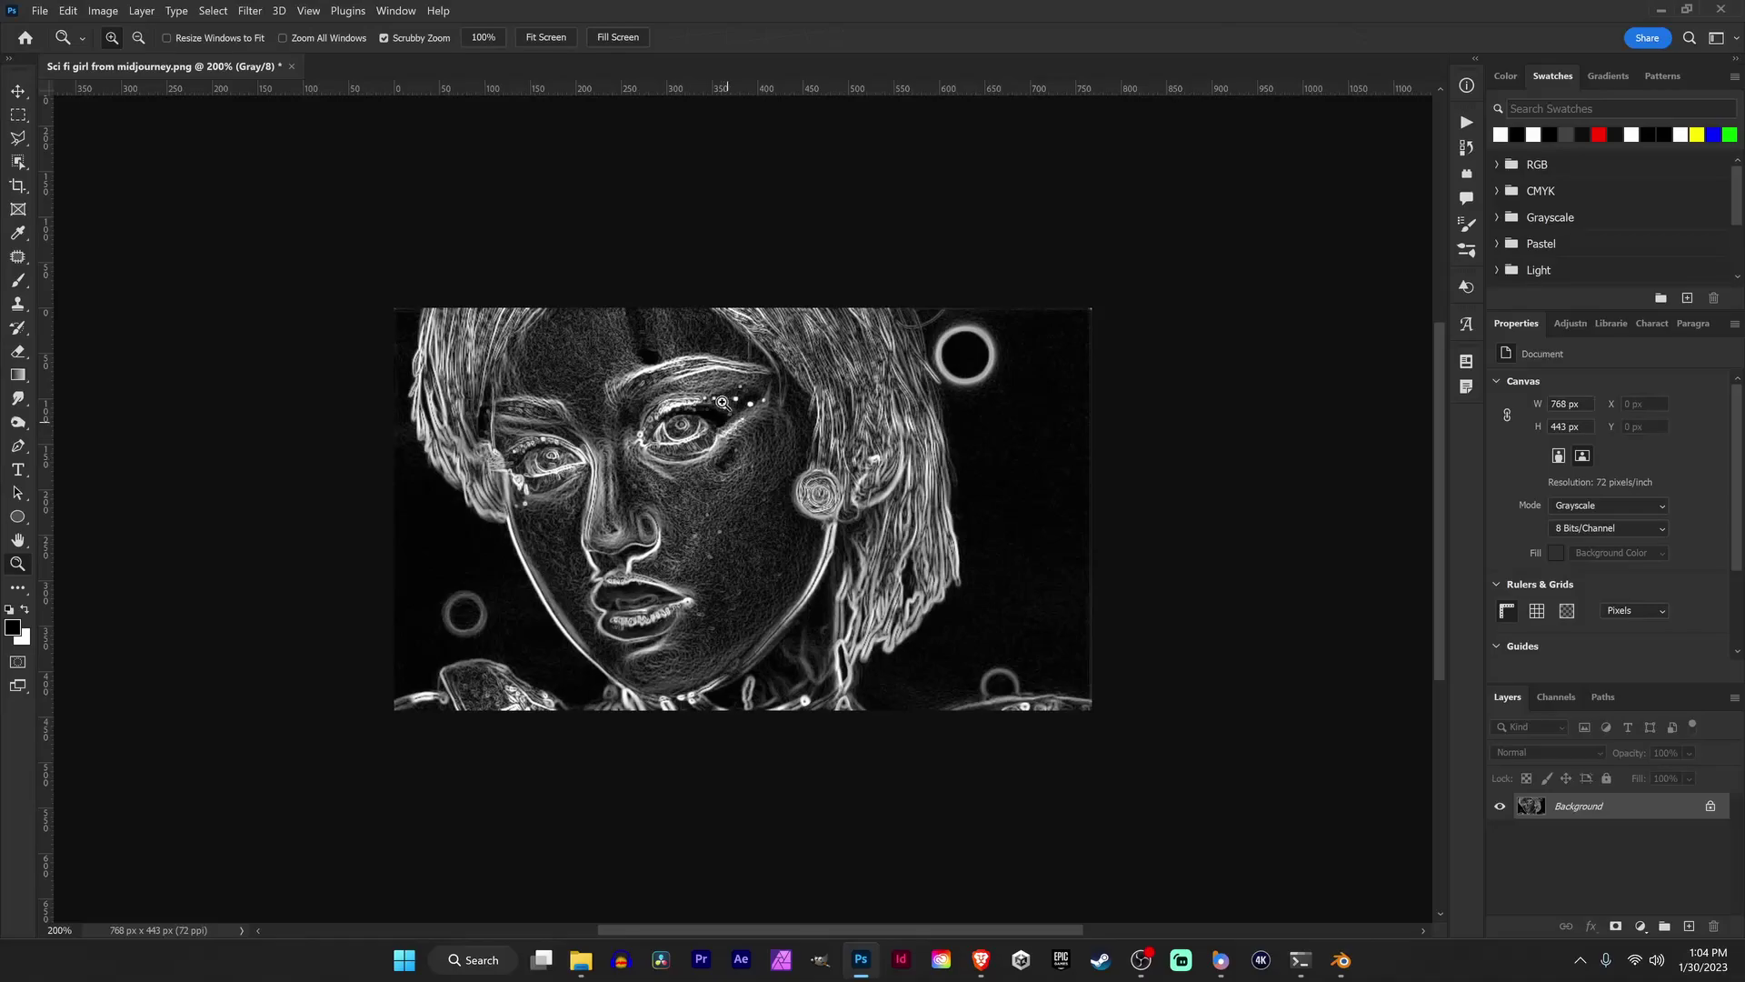
left_click(687, 480)
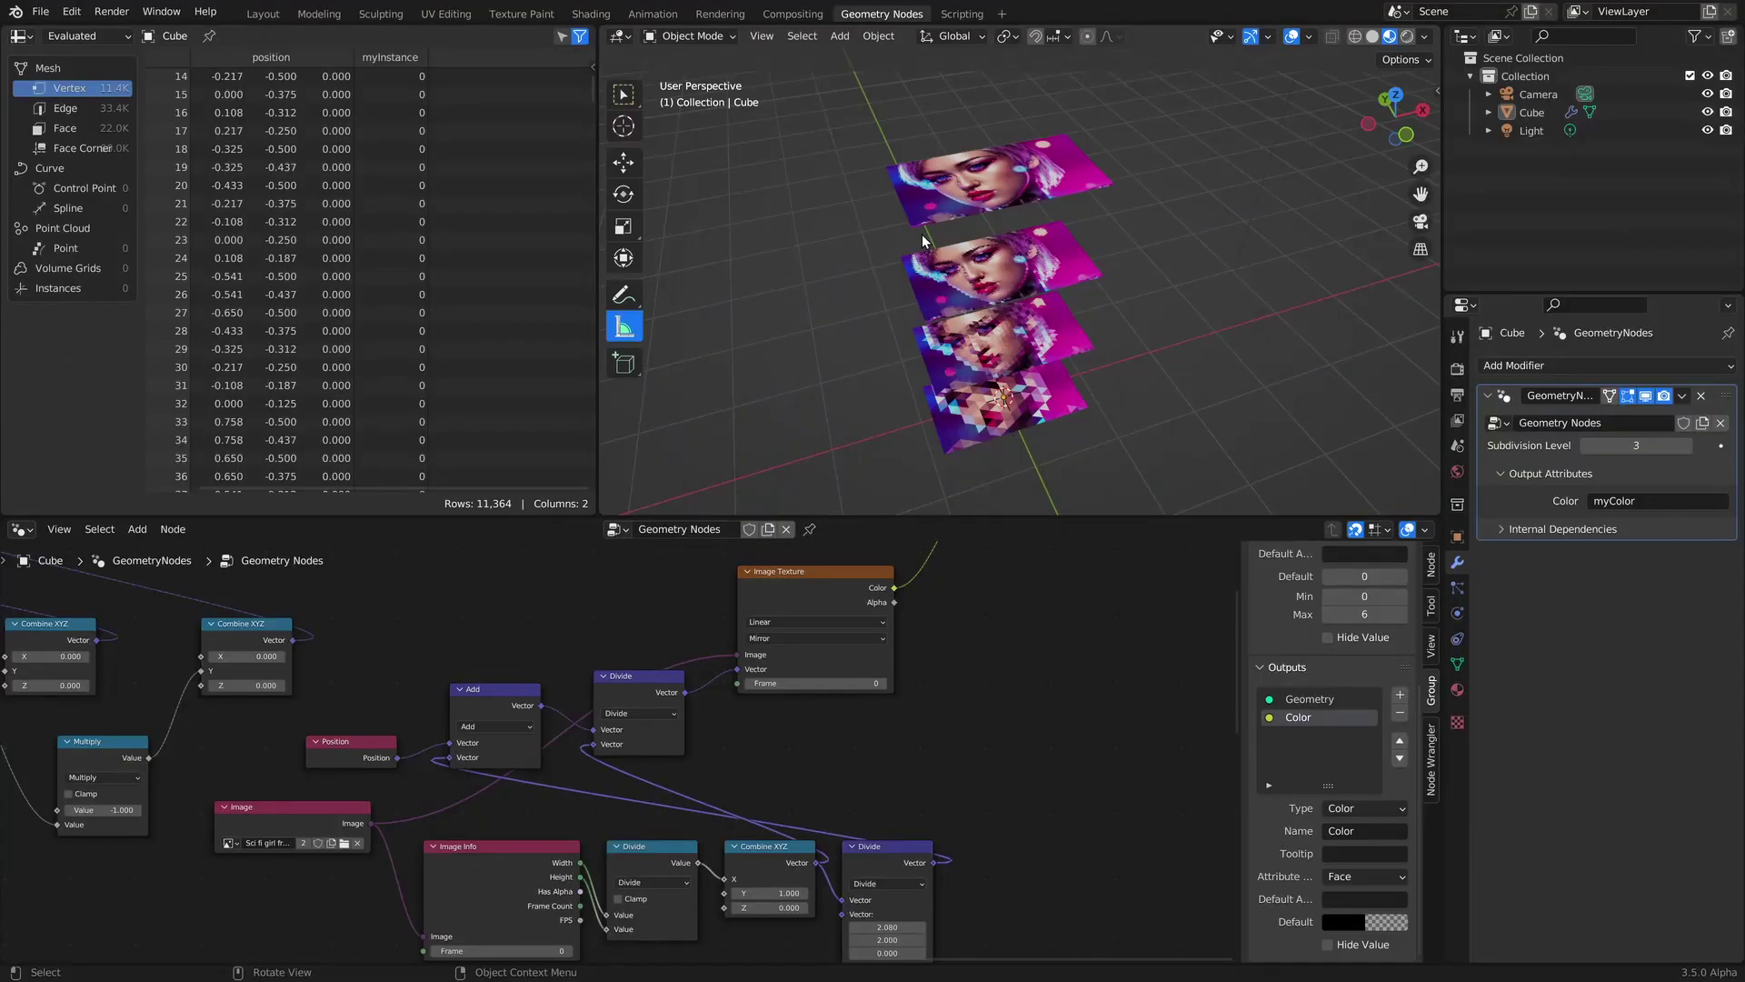
middle_click_drag(922, 233, 905, 200)
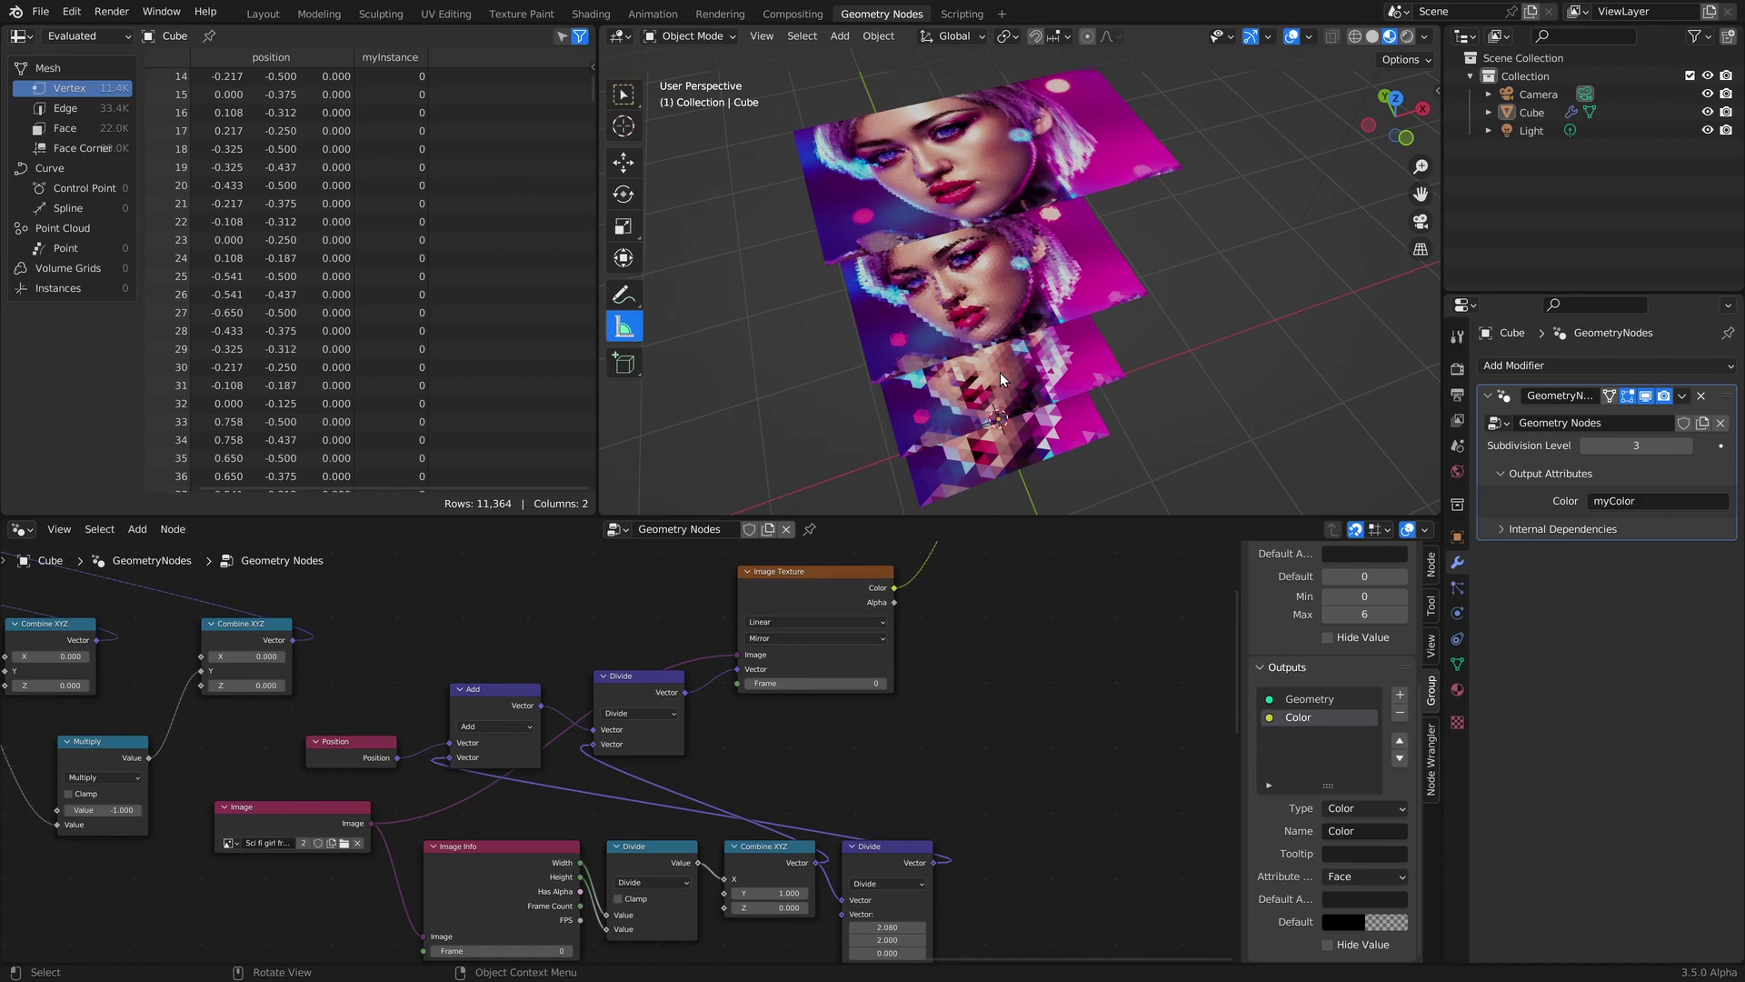
Group the Position, Image Info, math, Combine XYZ and vector nodes into a node group and return to the main tree.
scroll(736, 705, "down", 2)
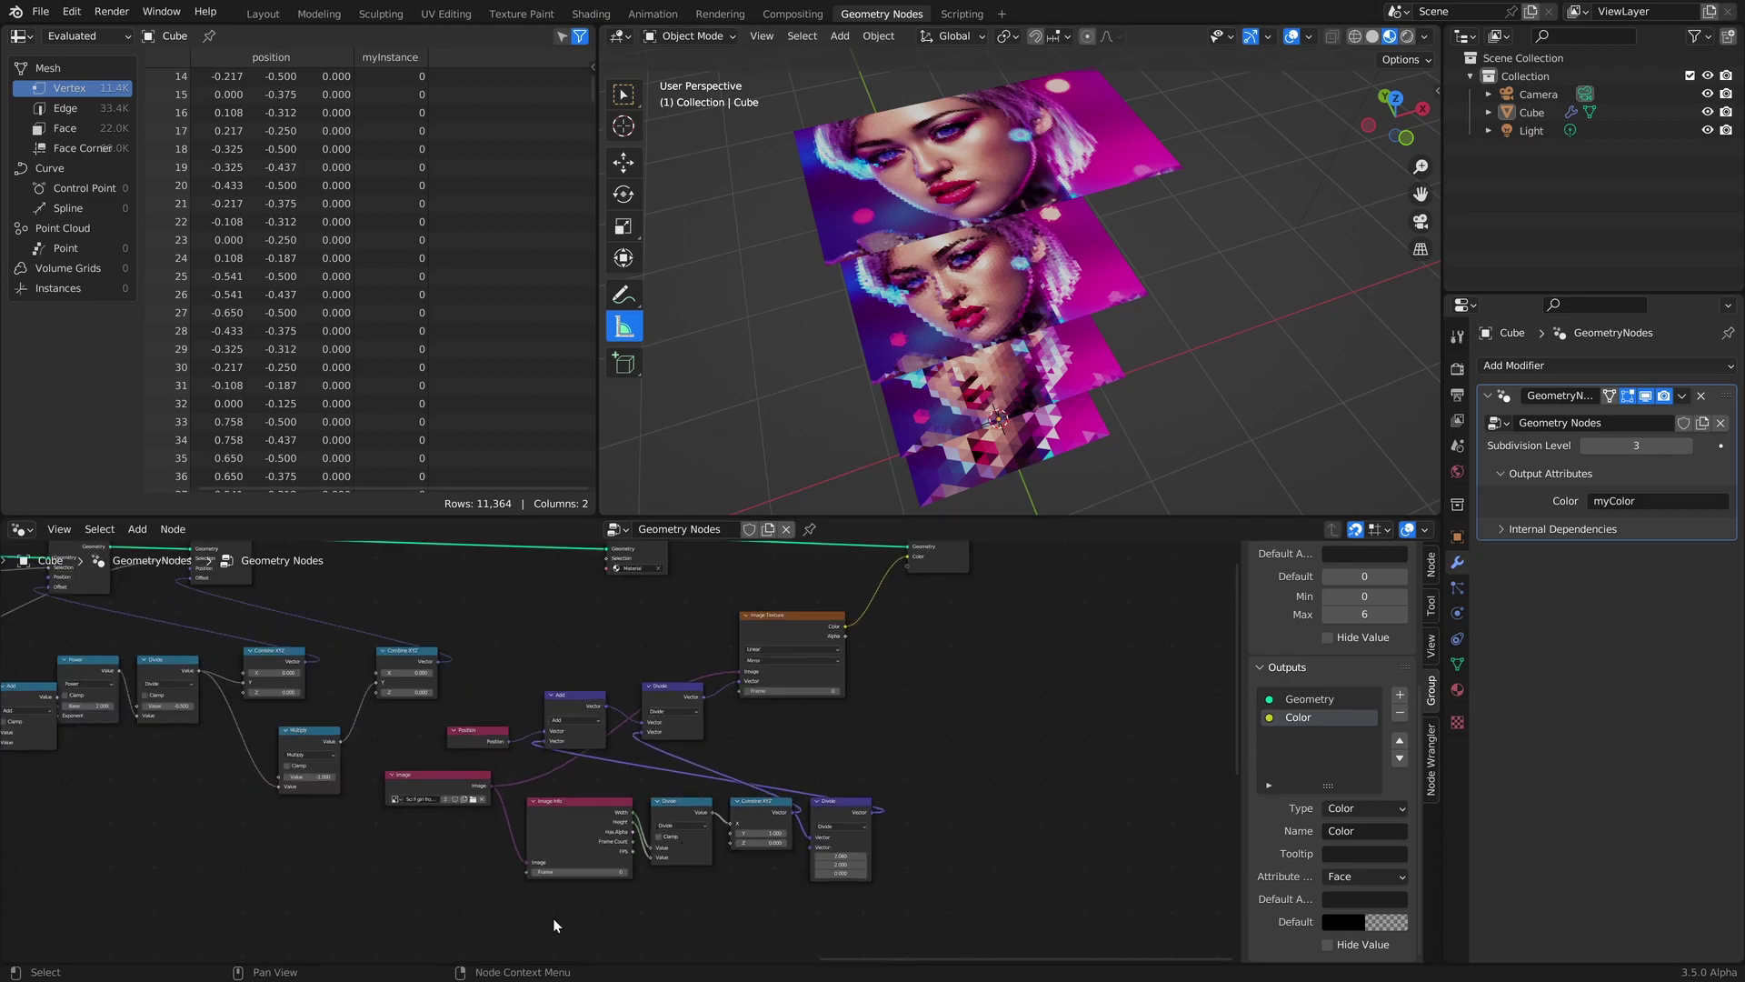
middle_click_drag(686, 743, 732, 738)
left_click(461, 774)
left_click(829, 634)
left_click_drag(537, 625, 739, 732)
left_click_drag(572, 903, 919, 790)
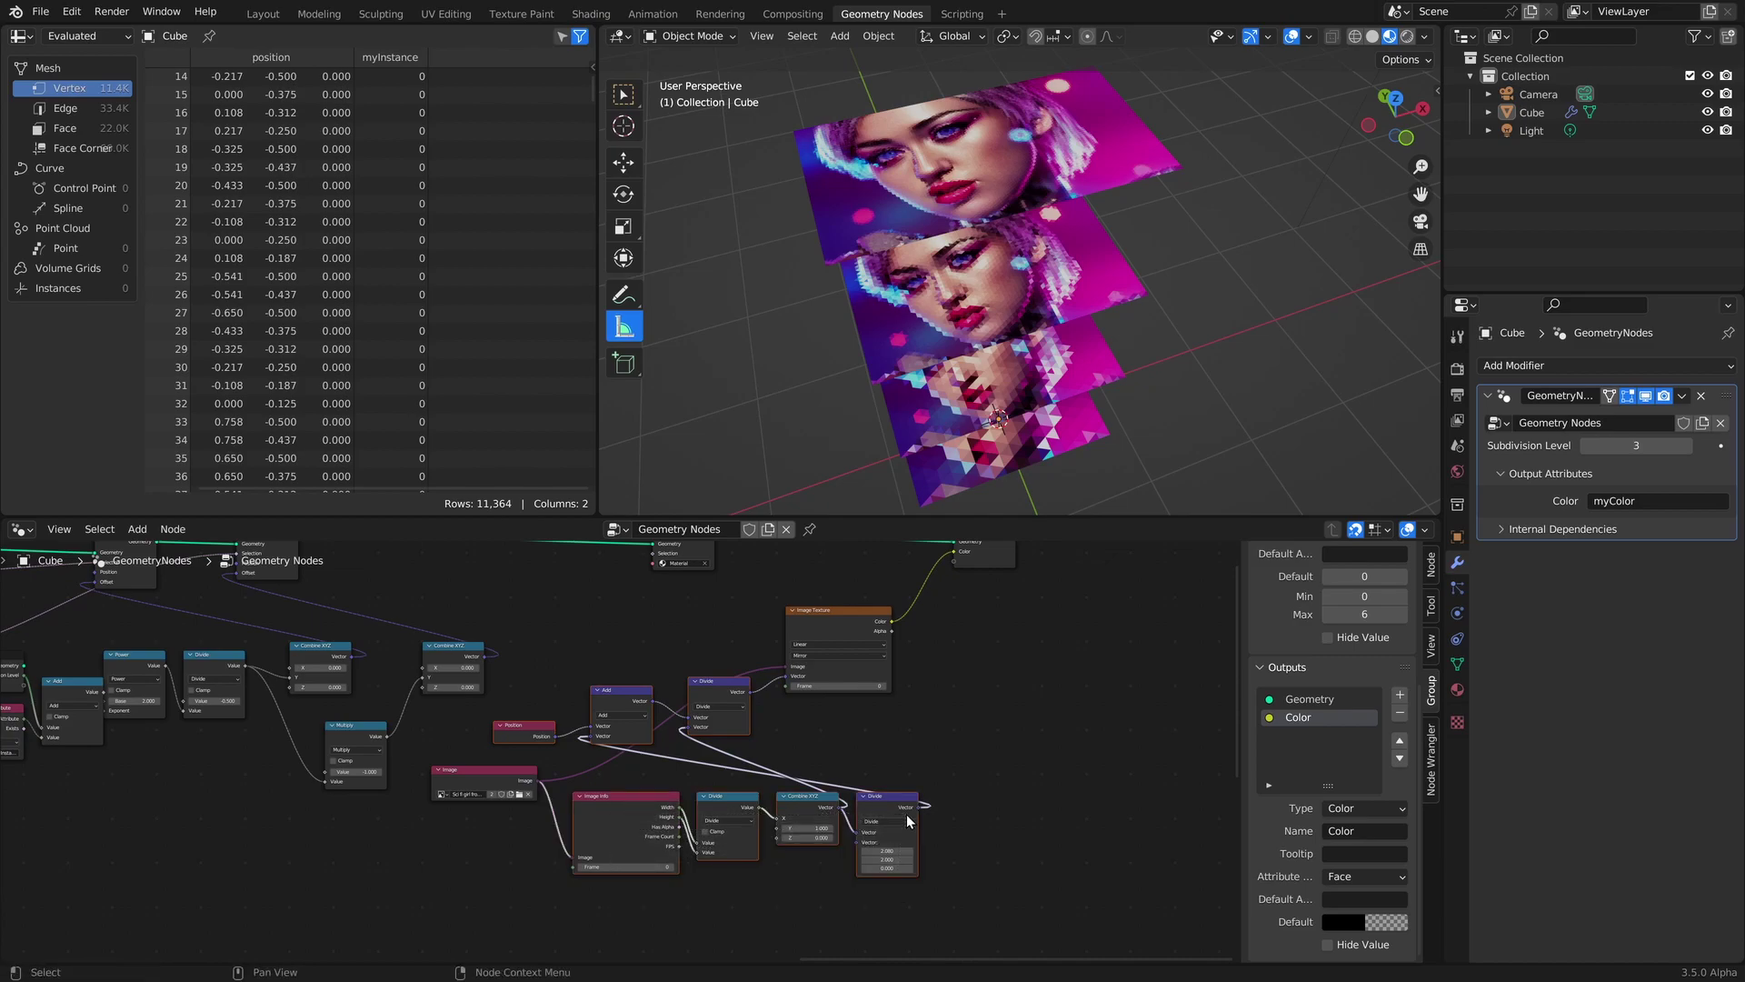
key("ctrl+g")
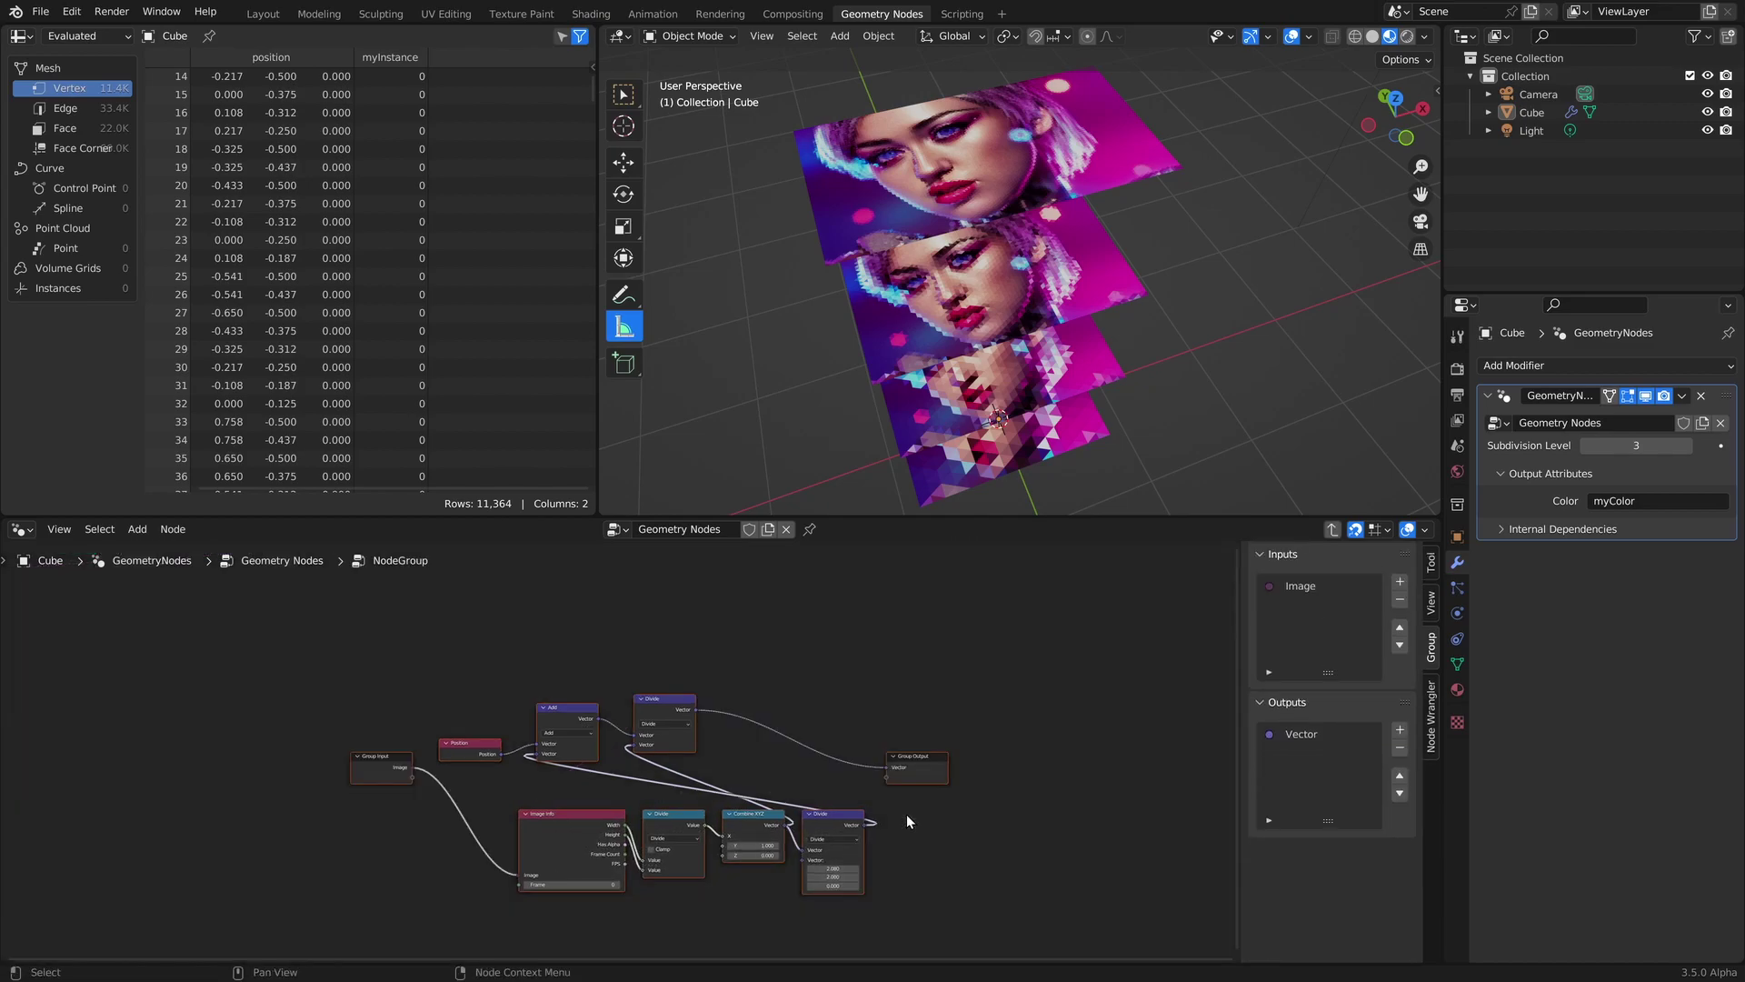
key("Tab")
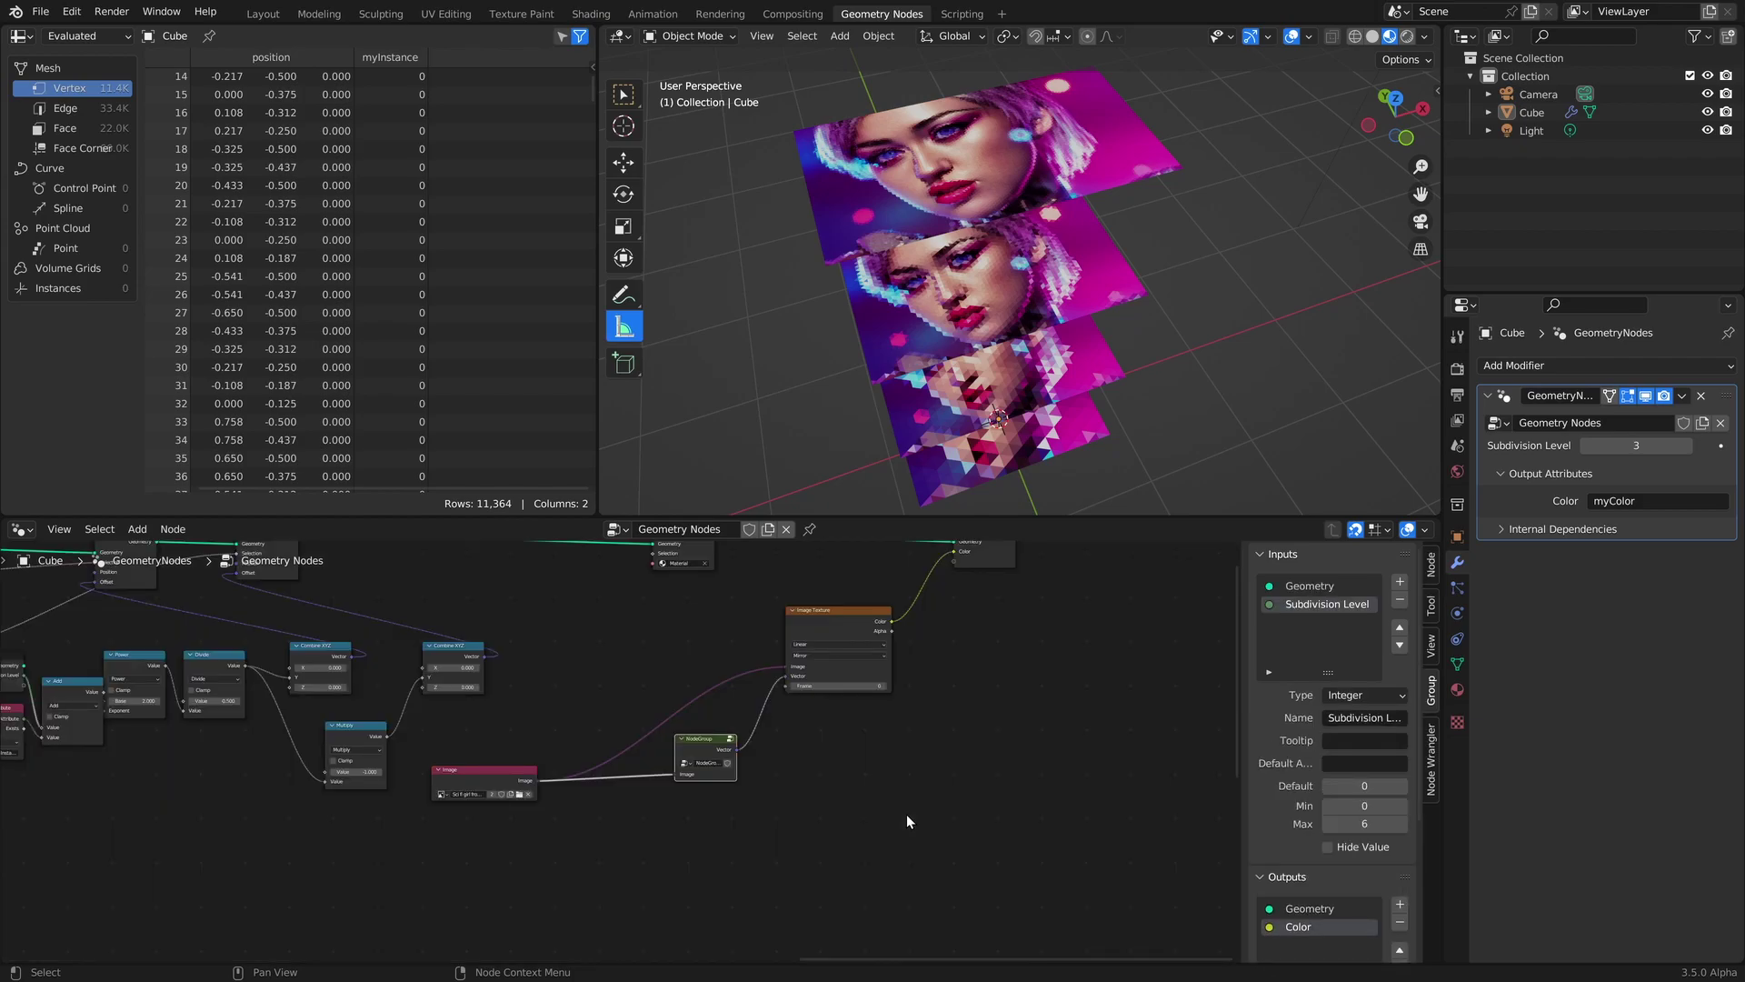
Move the Image and NodeGroup nodes closer to the Image Texture node and place a duplicate of all three below.
left_click_drag(472, 780, 578, 673)
left_click_drag(687, 741, 701, 701)
left_click_drag(556, 799, 877, 634)
key("shift+d")
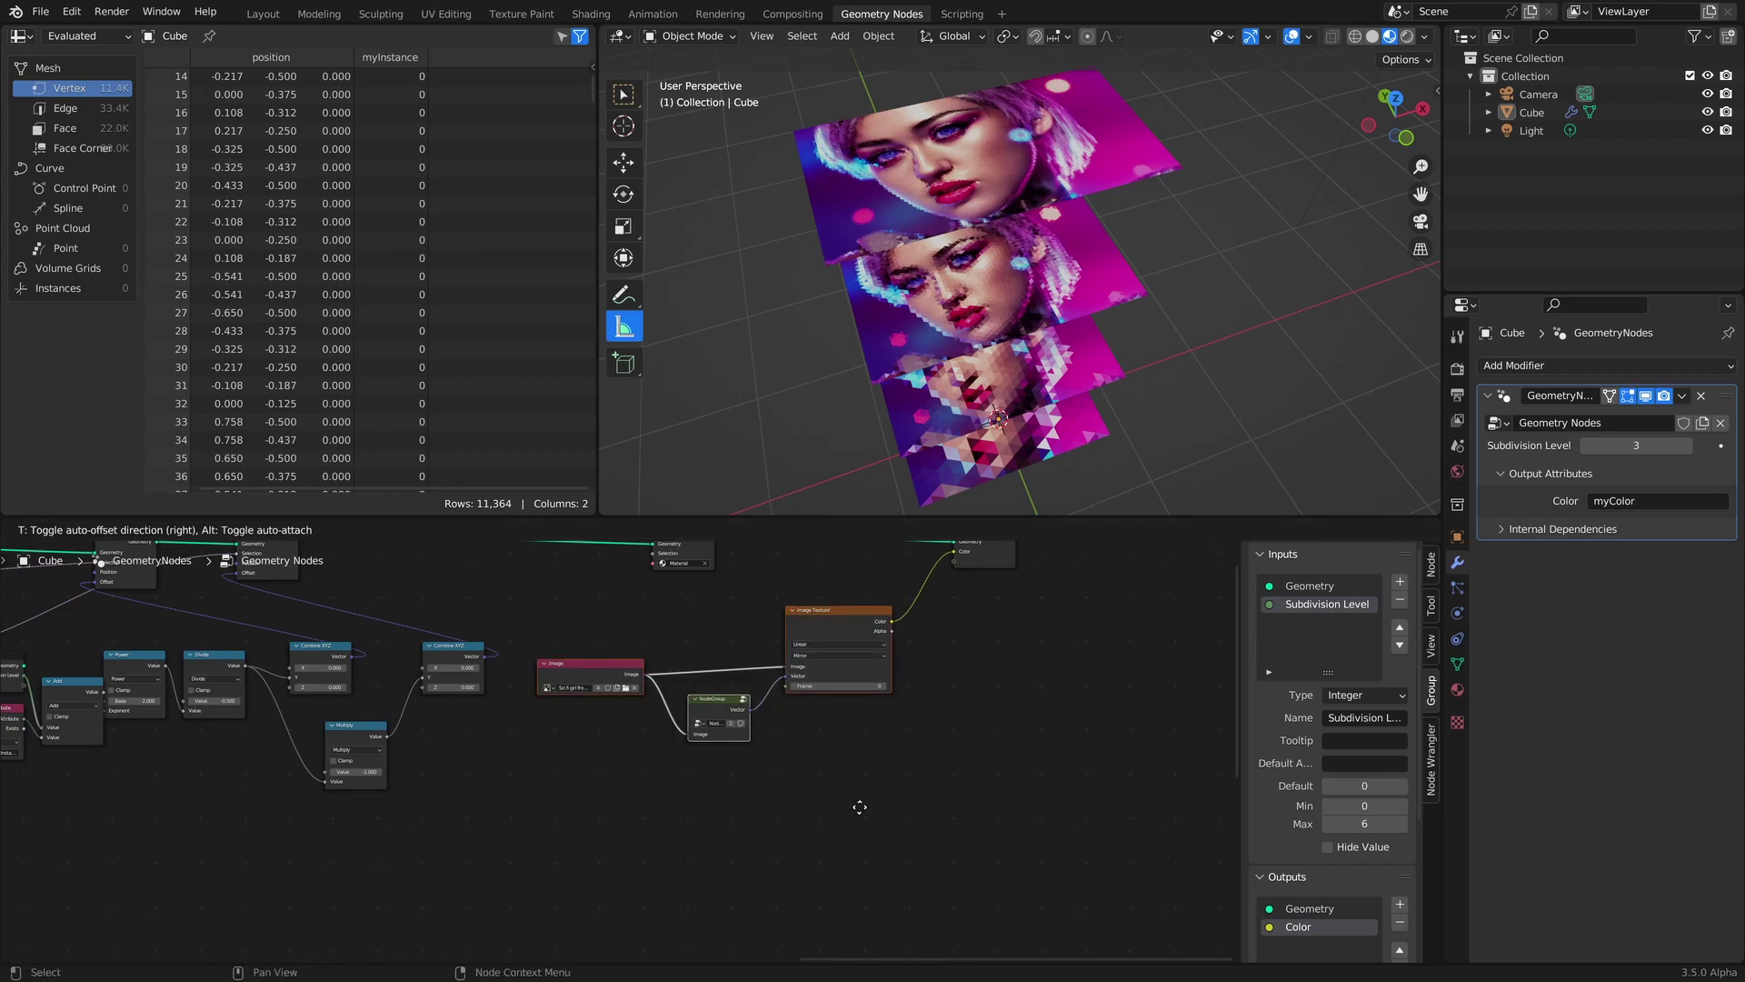
left_click(864, 923)
Load the edge version of the Sci fi girl PNG into the duplicated Image node and move the duplicated trio below the geometry branches.
scroll(582, 850, "up", 5)
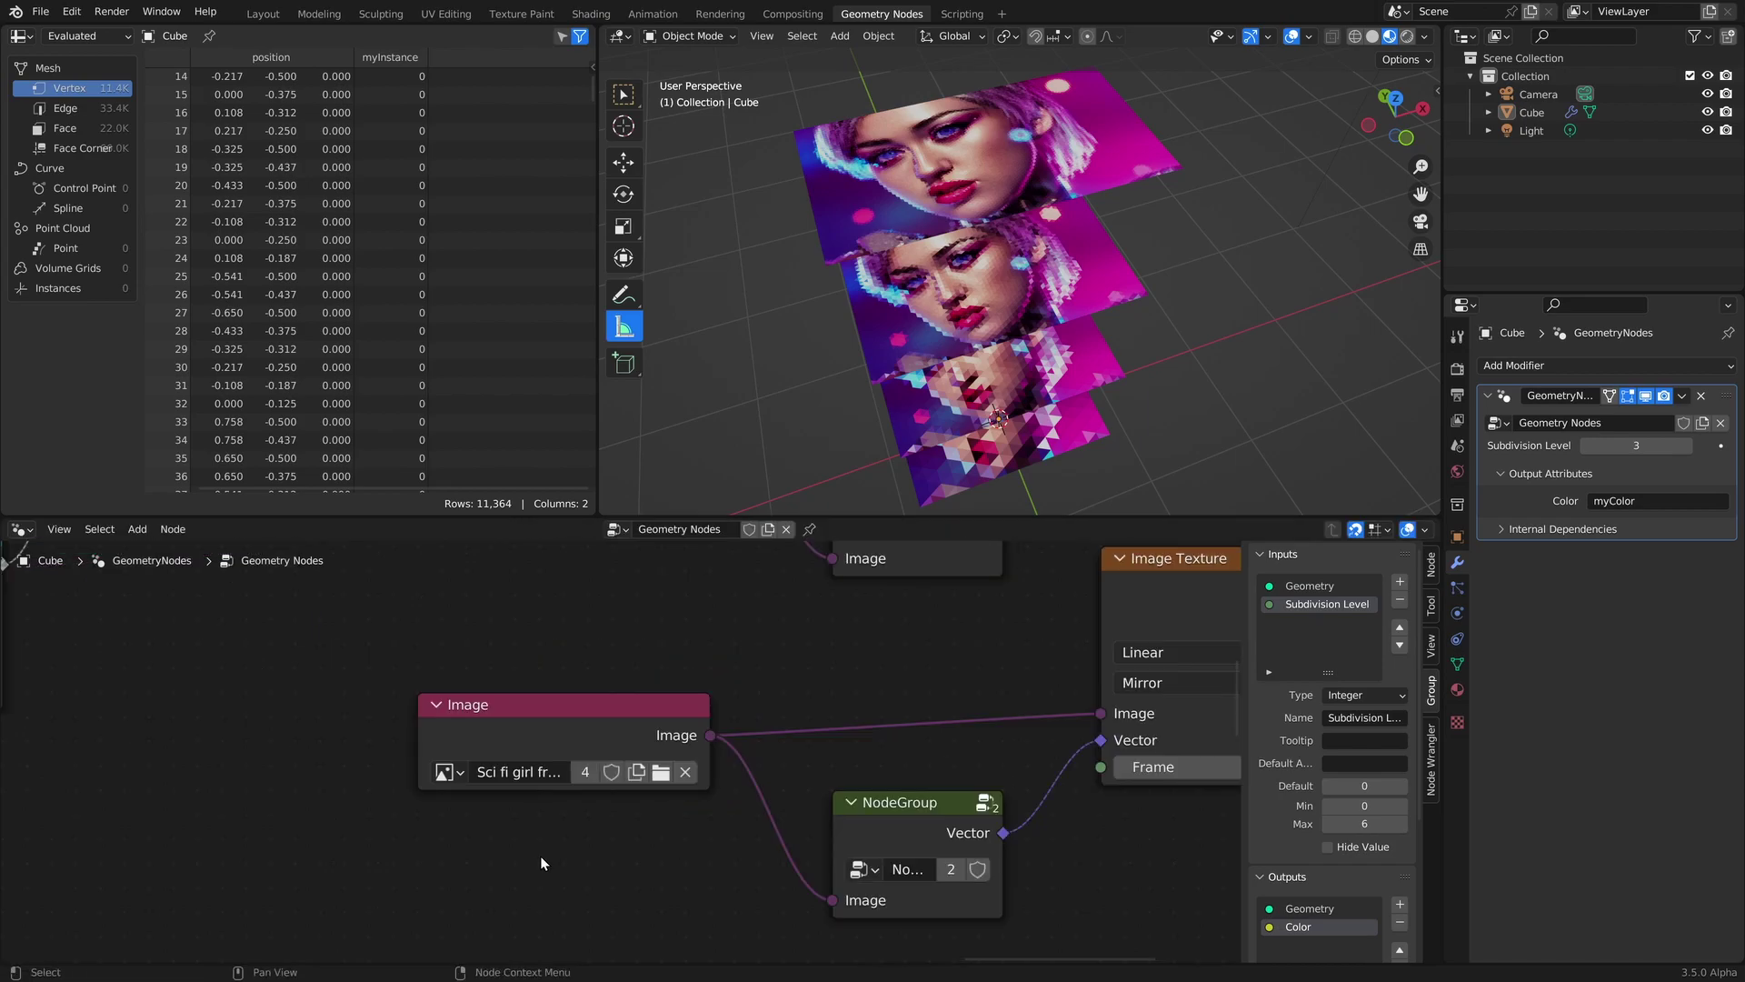
left_click(661, 772)
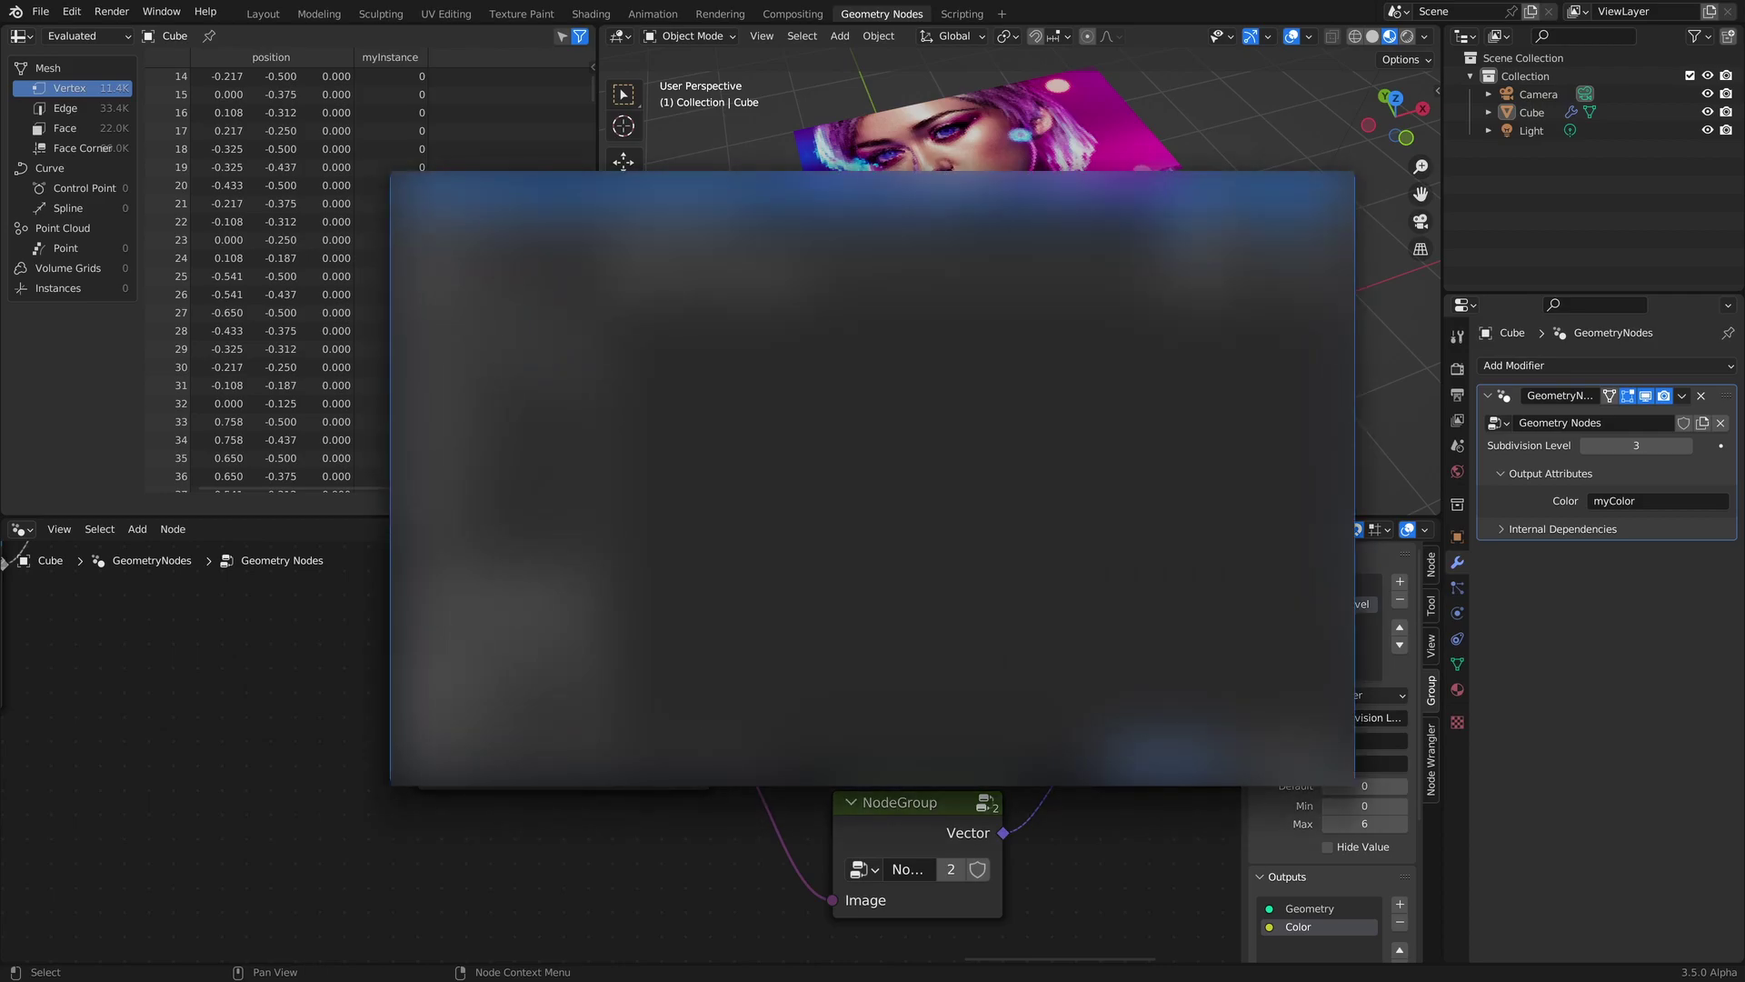
double_click(762, 273)
scroll(761, 684, "down", 8)
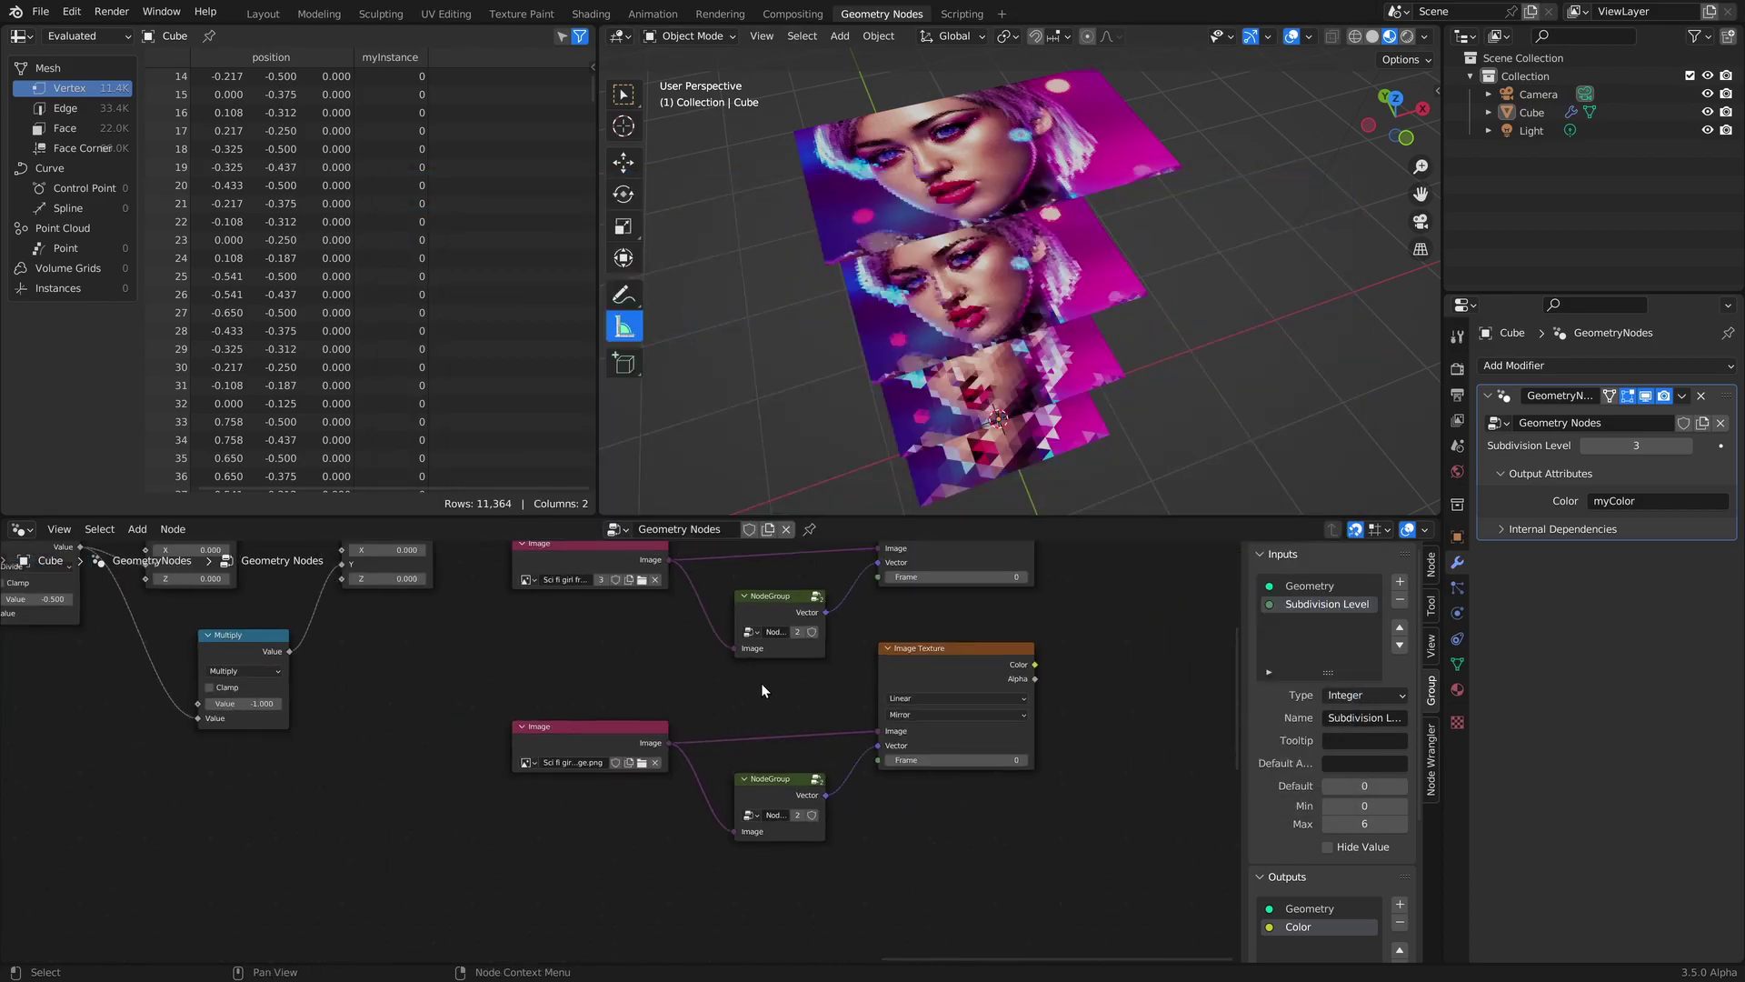
key("shift+b")
left_click_drag(586, 843, 799, 723)
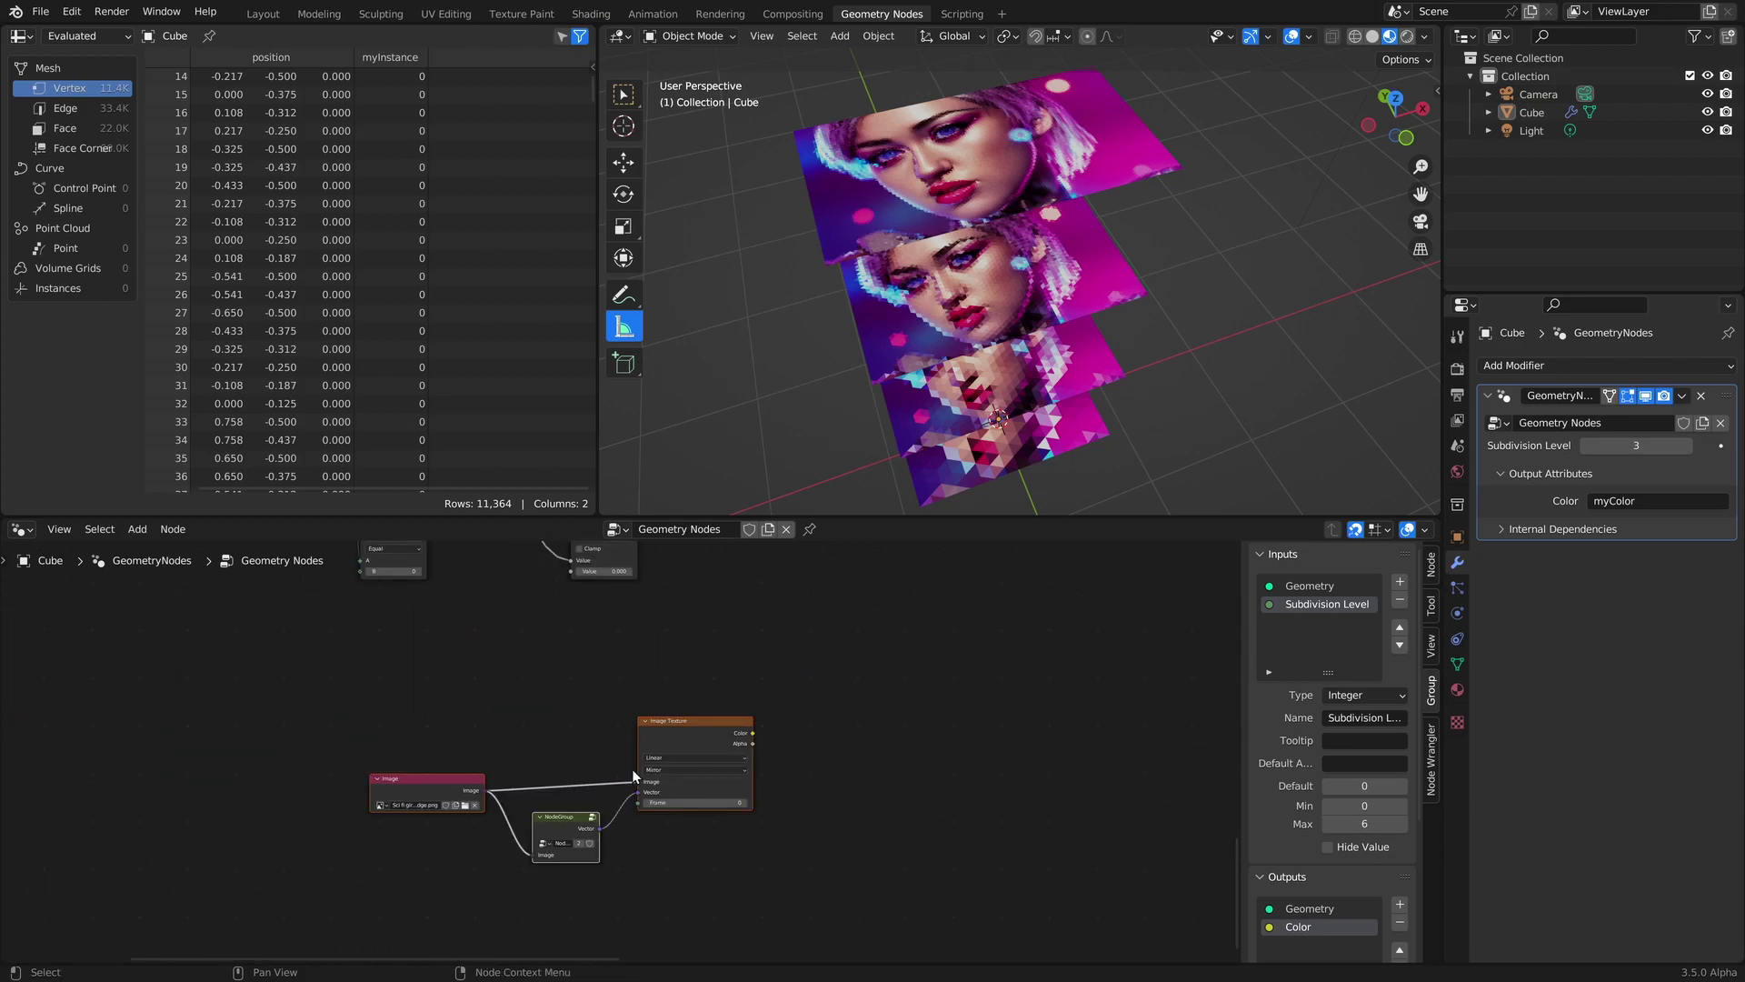
Shift all nodes ahead of Join Geometry away from it to open a wide gap in the four branch links.
key("Home")
scroll(678, 677, "up", 5)
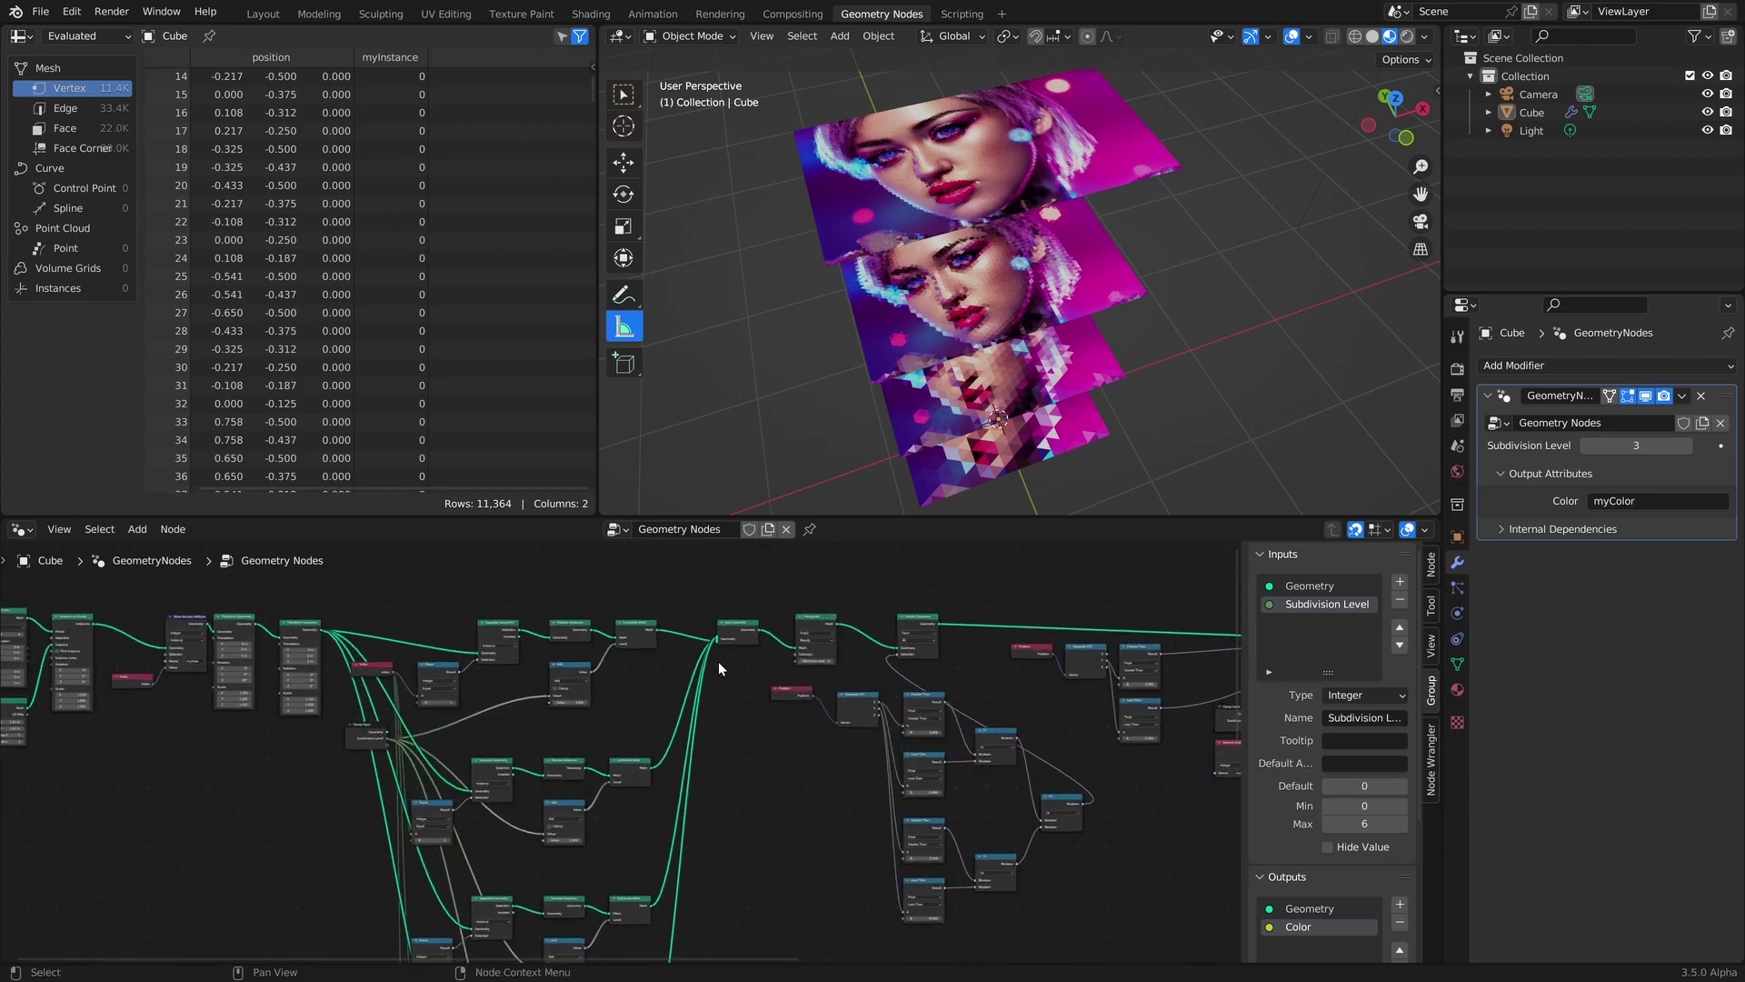
scroll(755, 656, "down", 5)
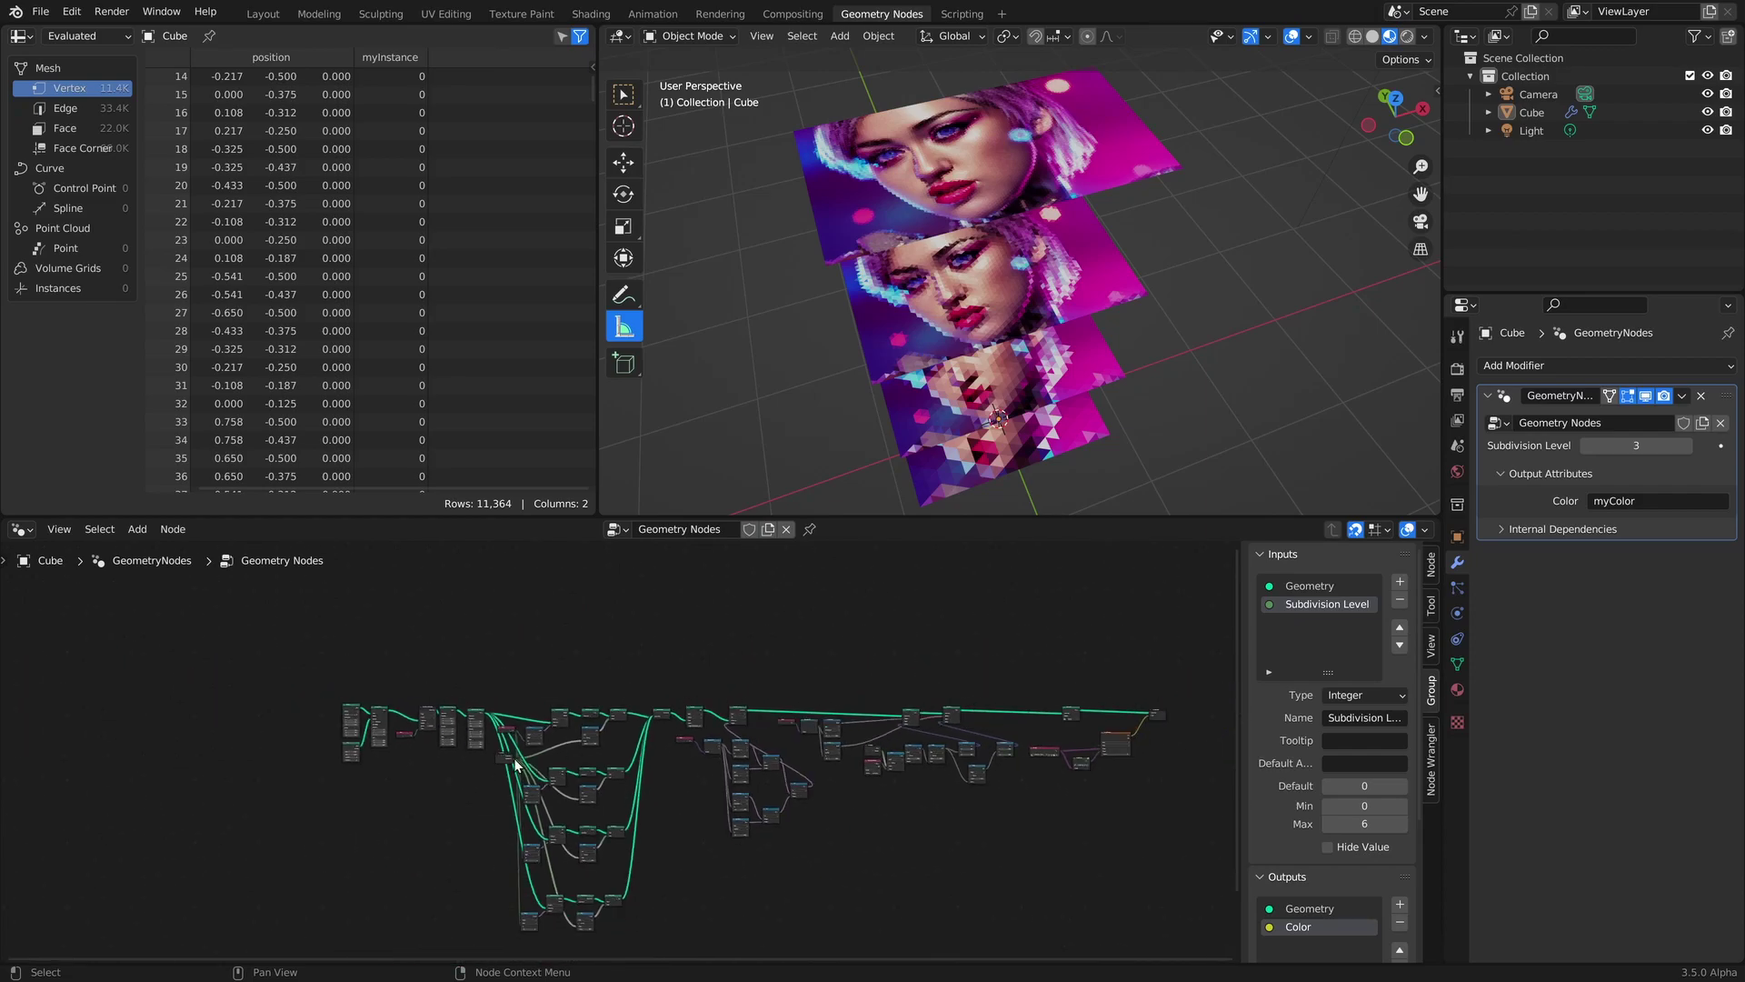
key("shift+b")
left_click_drag(401, 625, 689, 896)
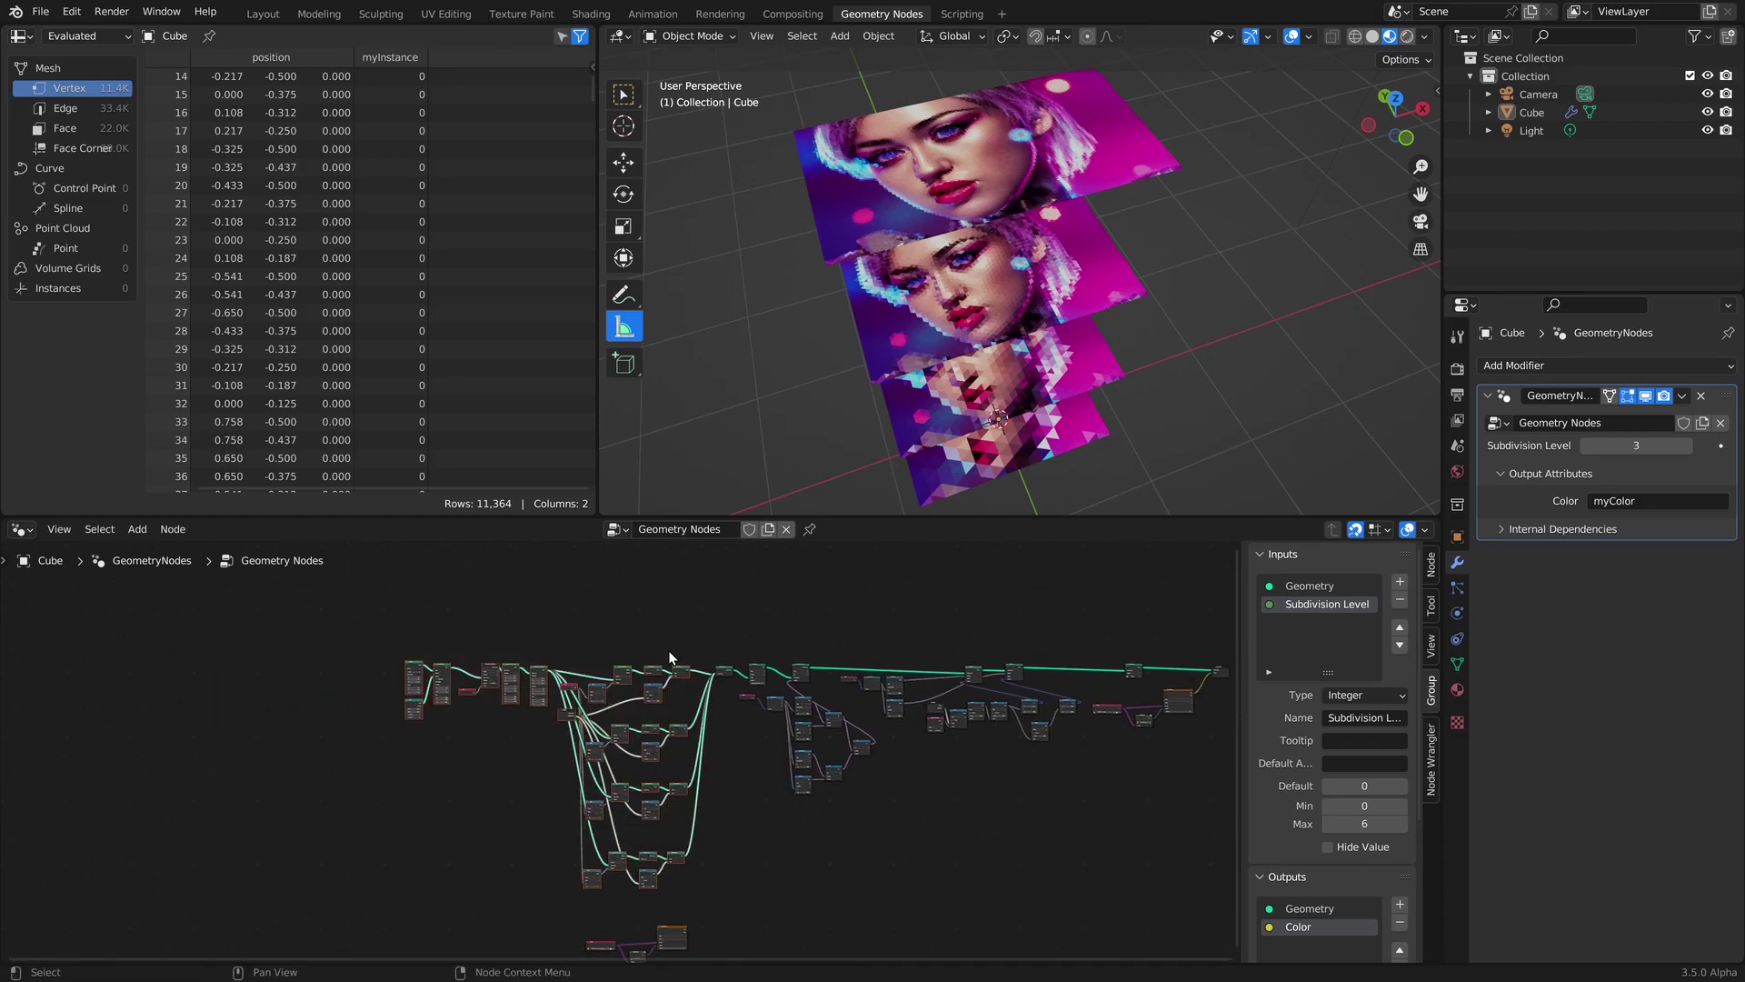
left_click_drag(678, 671, 296, 671)
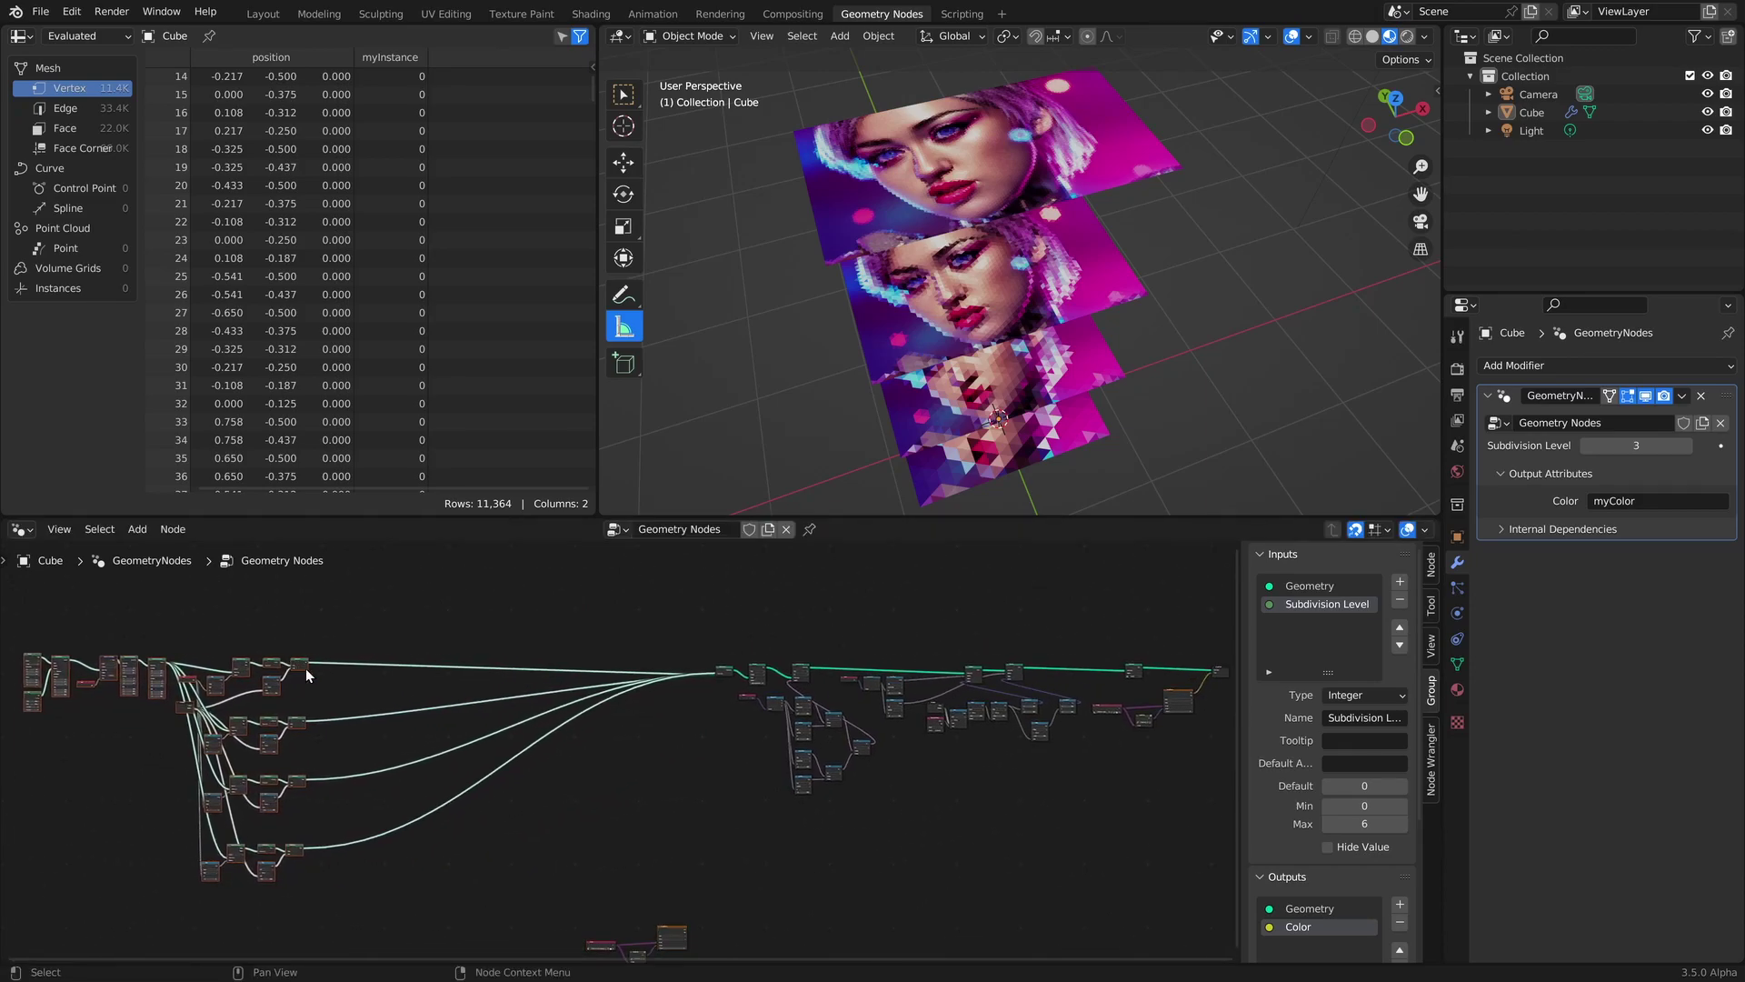
scroll(680, 724, "up", 2)
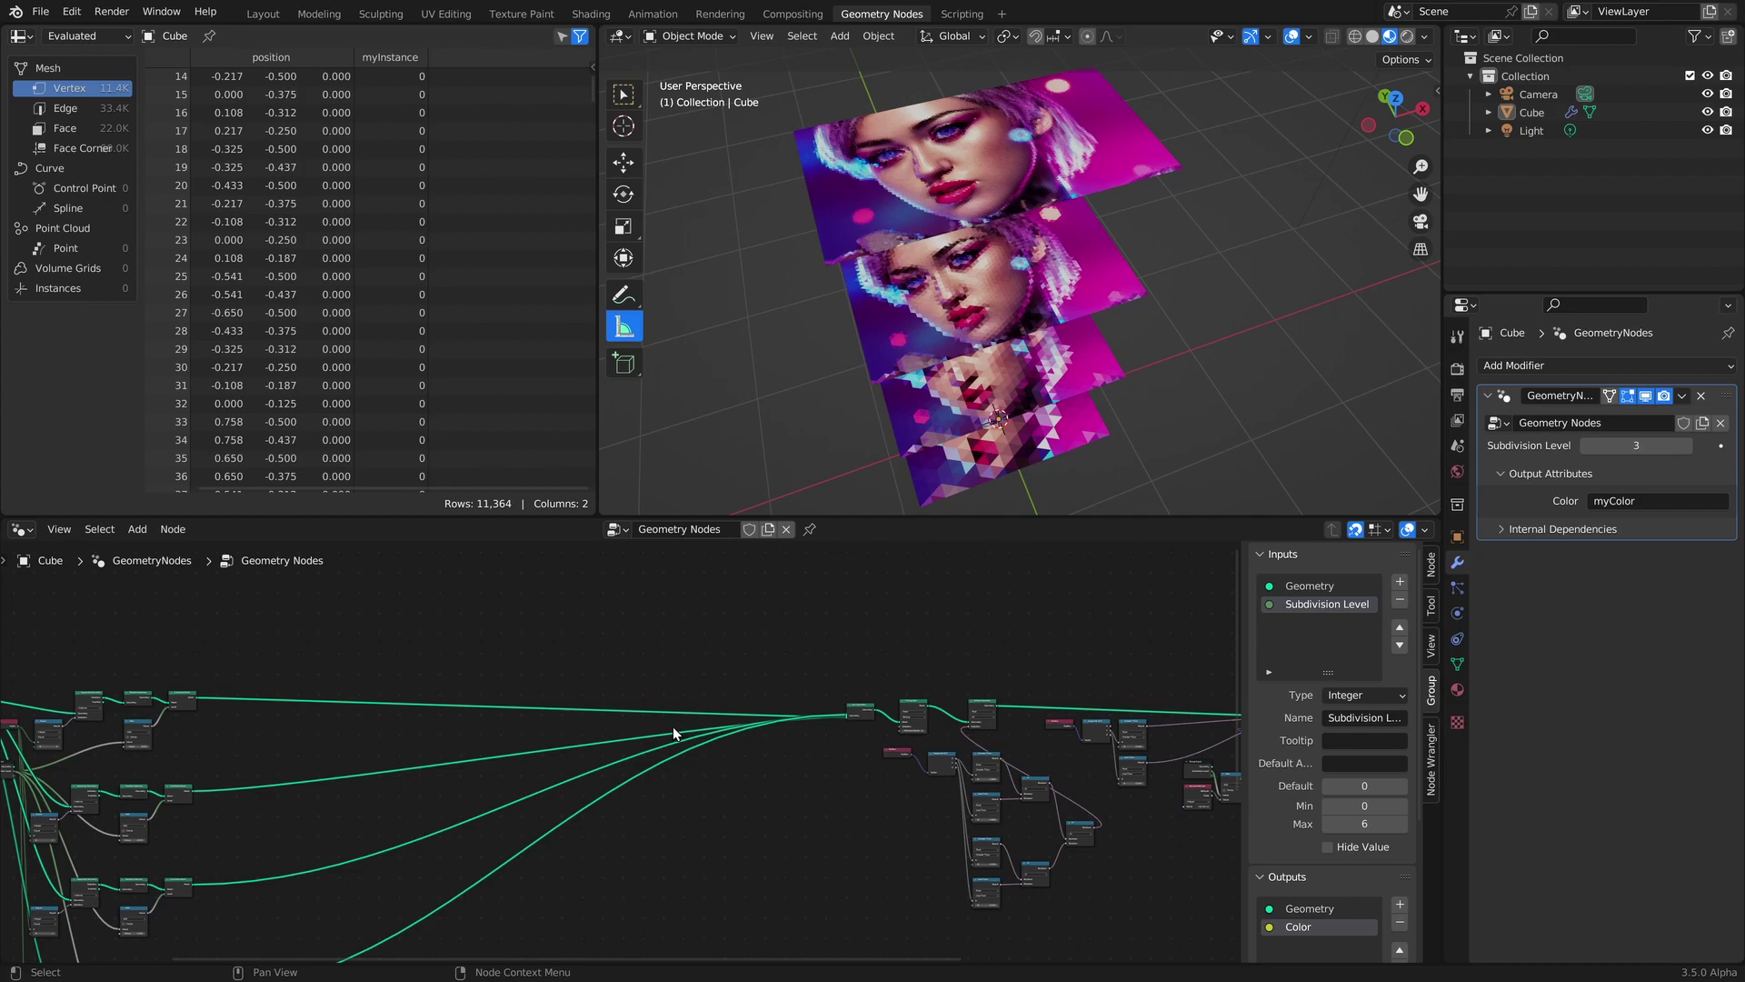
Insert a Delete Geometry node on the uppermost branch just before Join Geometry and set its domain to Face.
key("shift+a")
type("del")
key("Return")
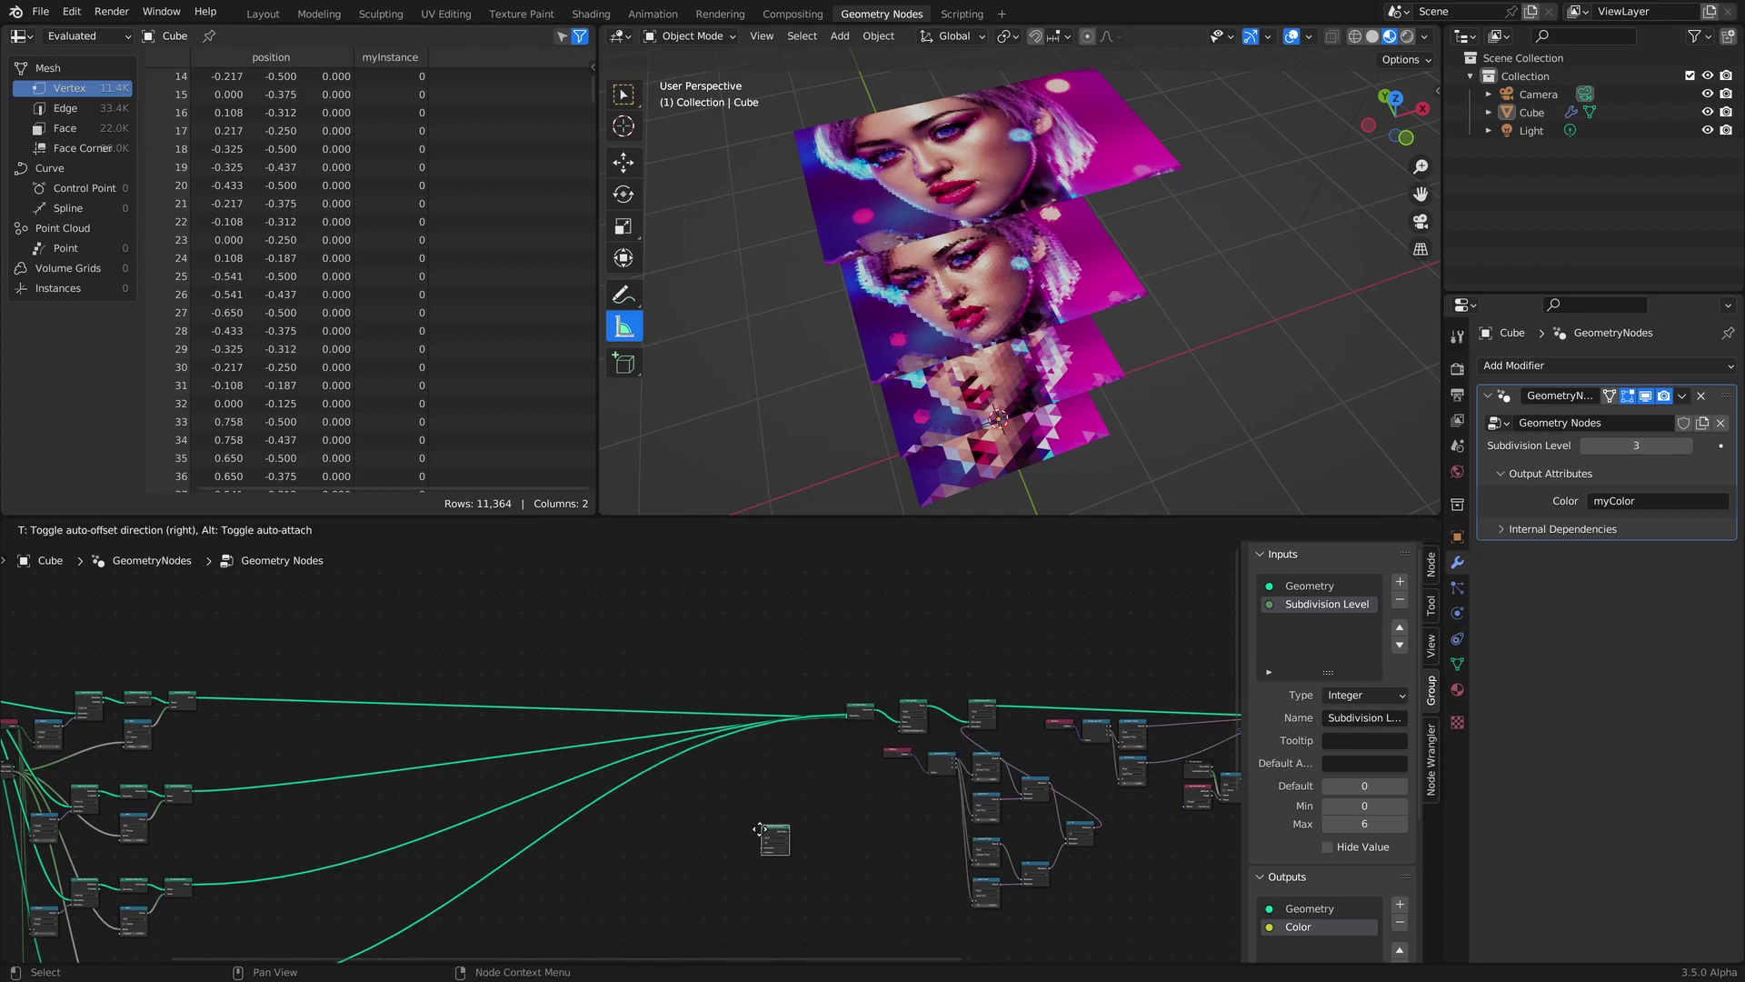
left_click(696, 707)
scroll(894, 690, "up", 3)
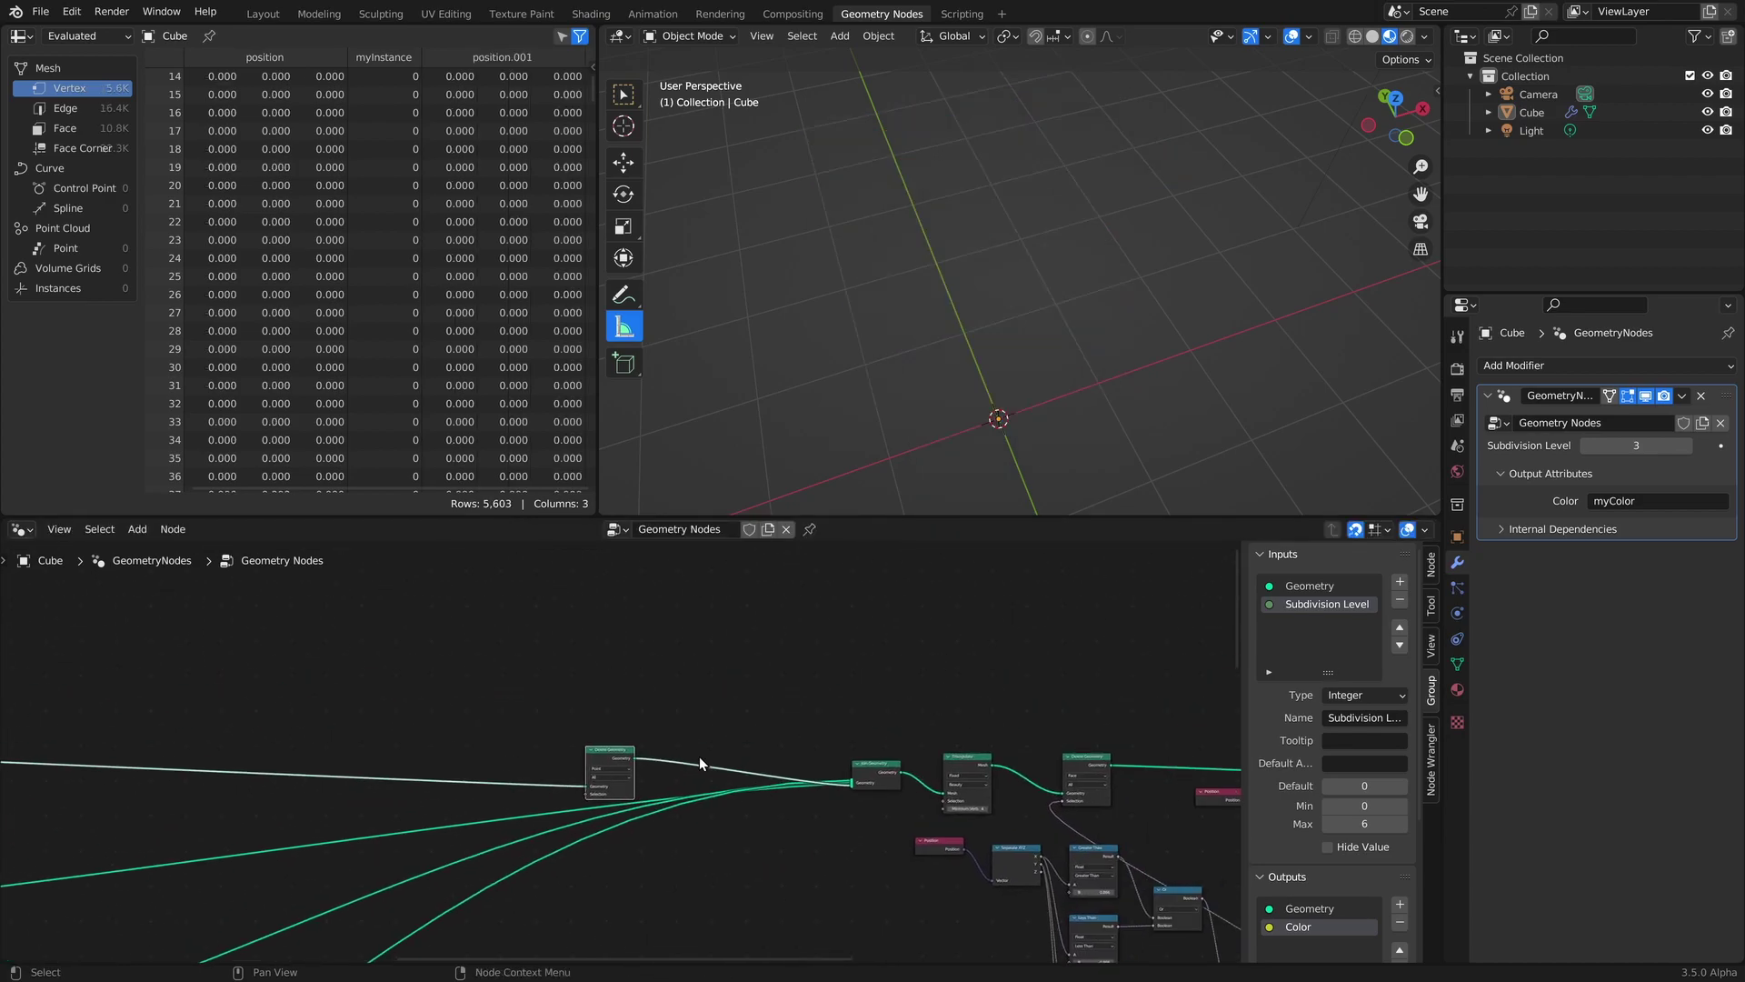
key("g")
left_click(806, 730)
scroll(832, 777, "up", 5)
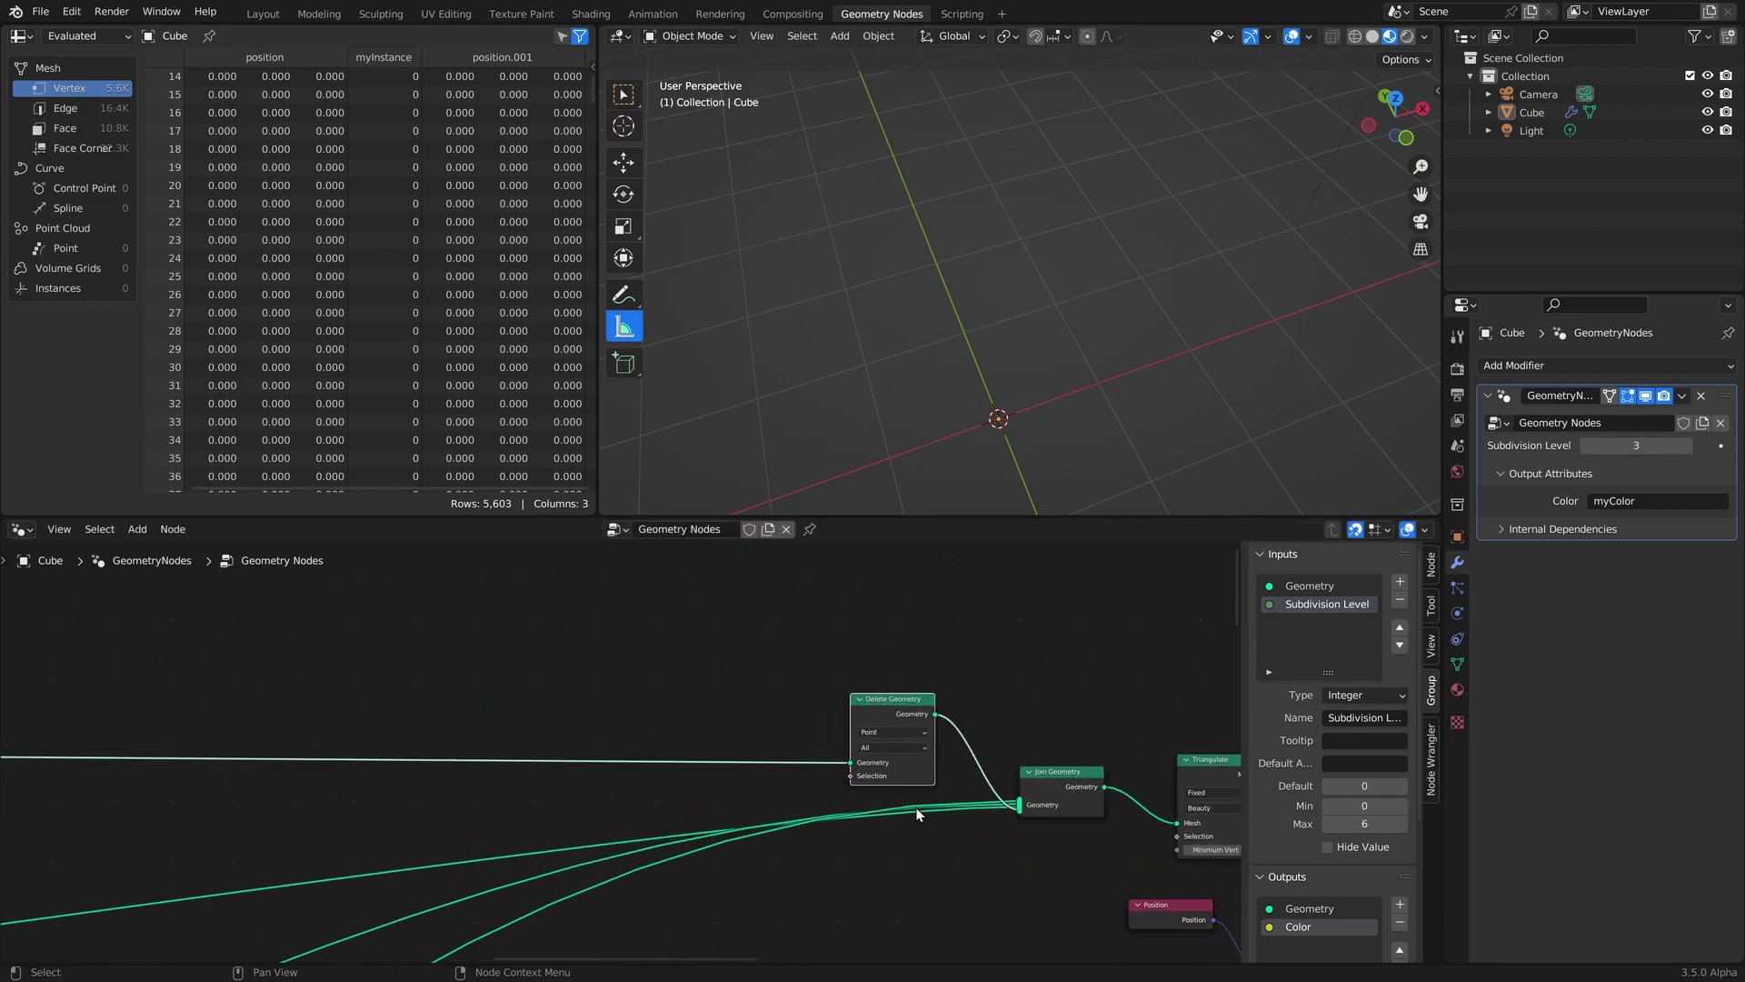
scroll(924, 766, "up", 4)
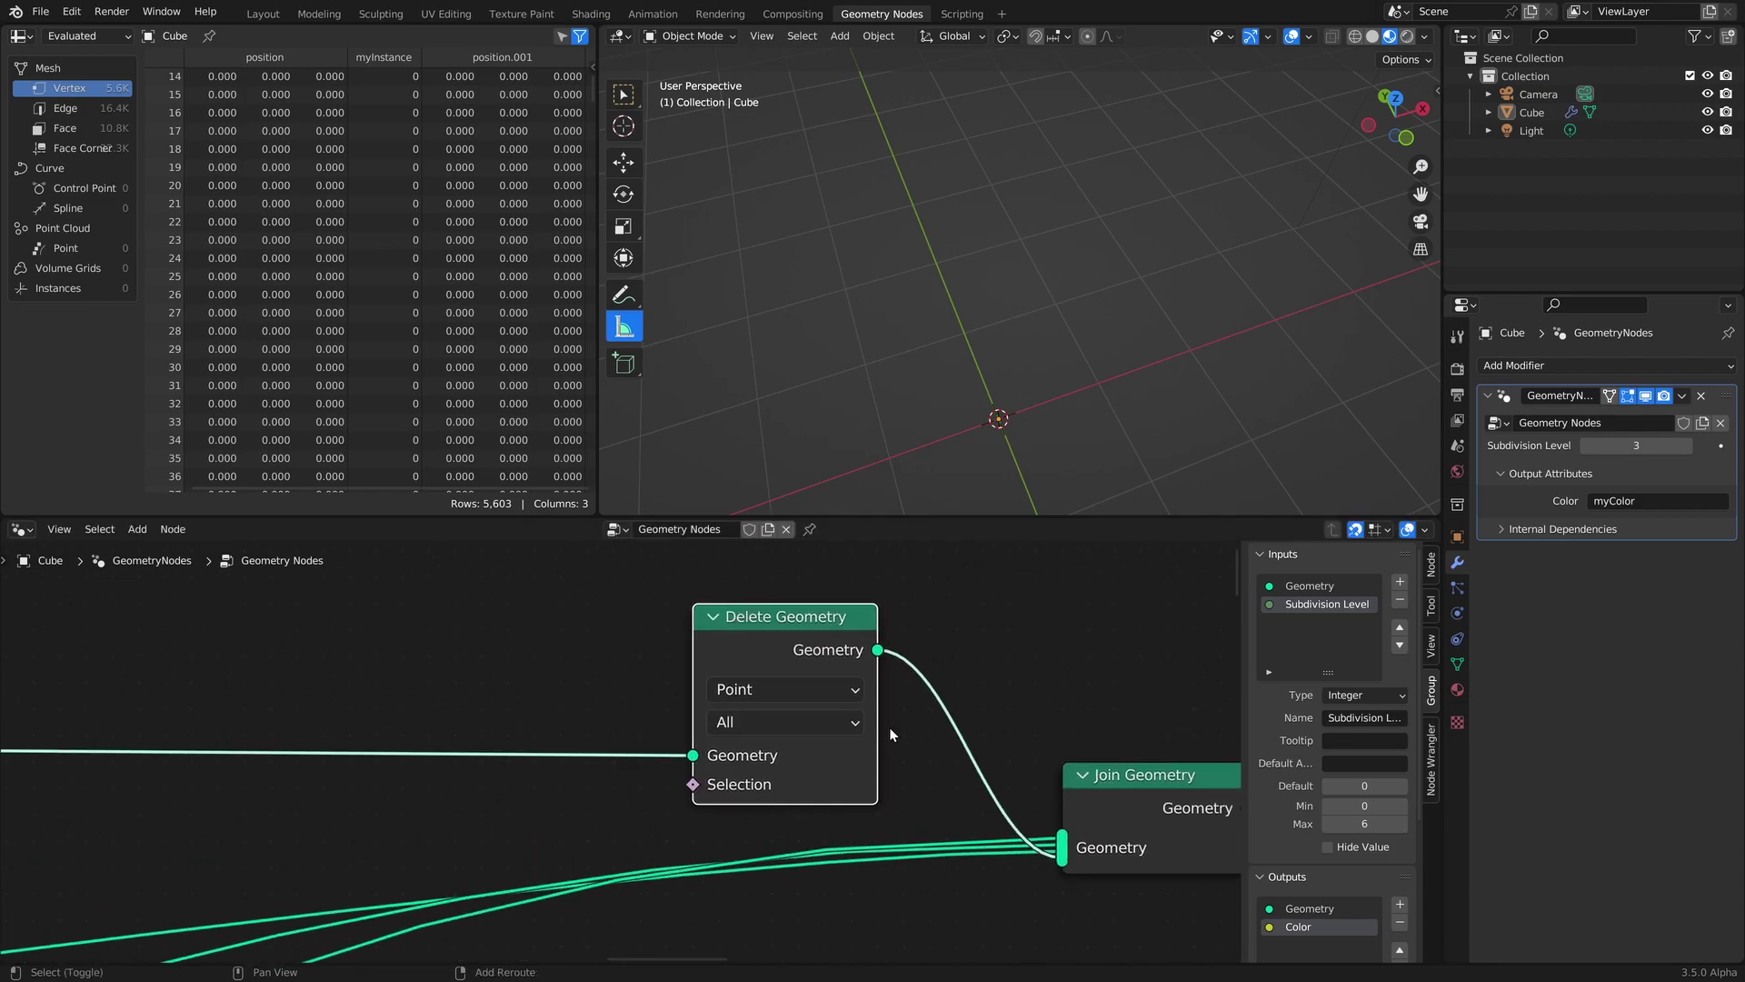
left_click(763, 686)
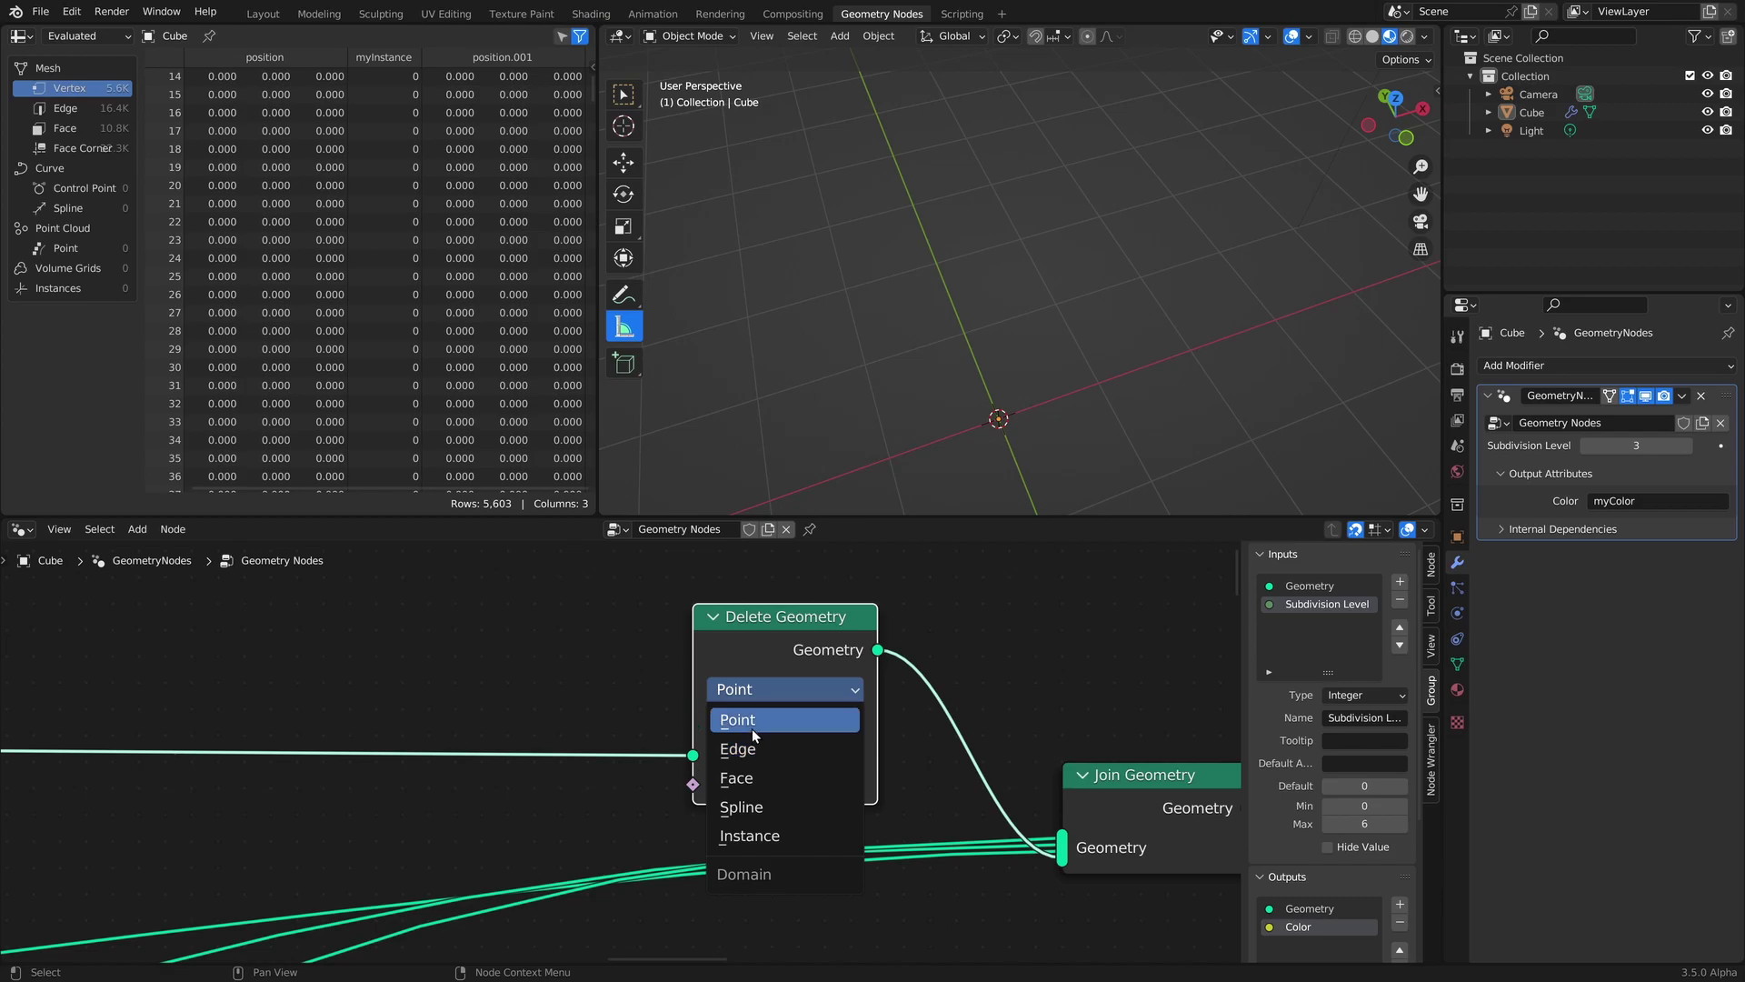
left_click(744, 778)
Add a Compare node beside Delete Geometry and set its operation to Less Than.
key("shift+a")
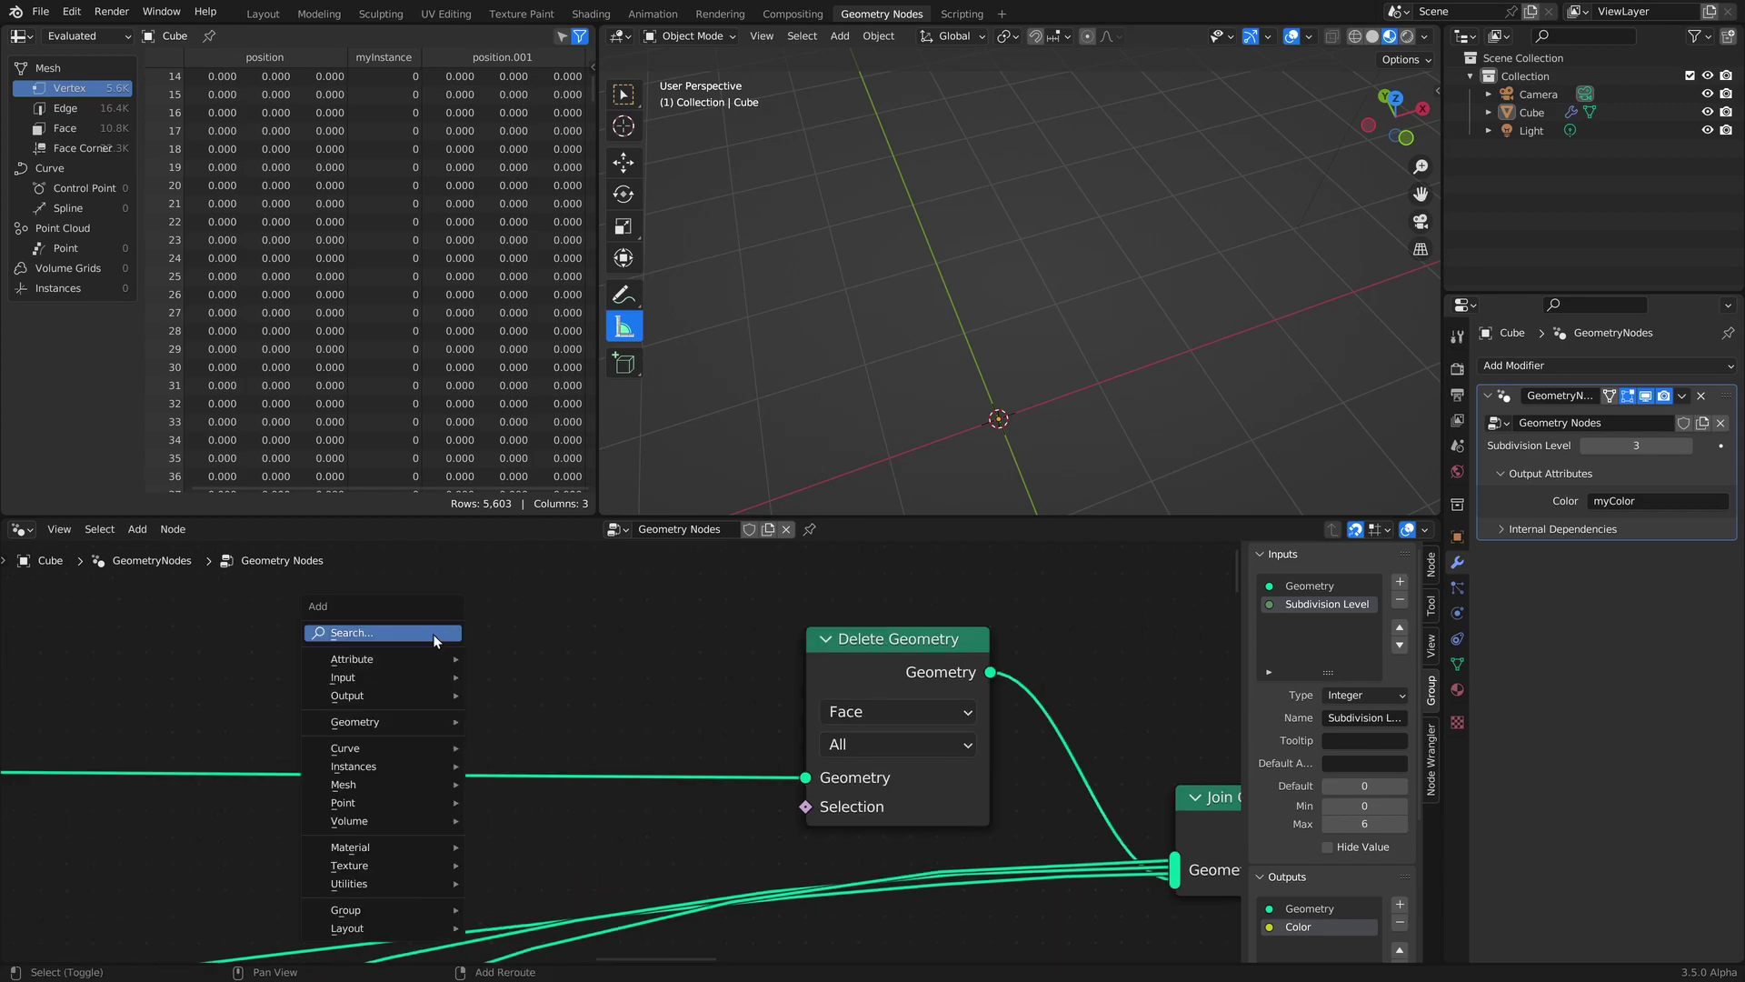
type("greater")
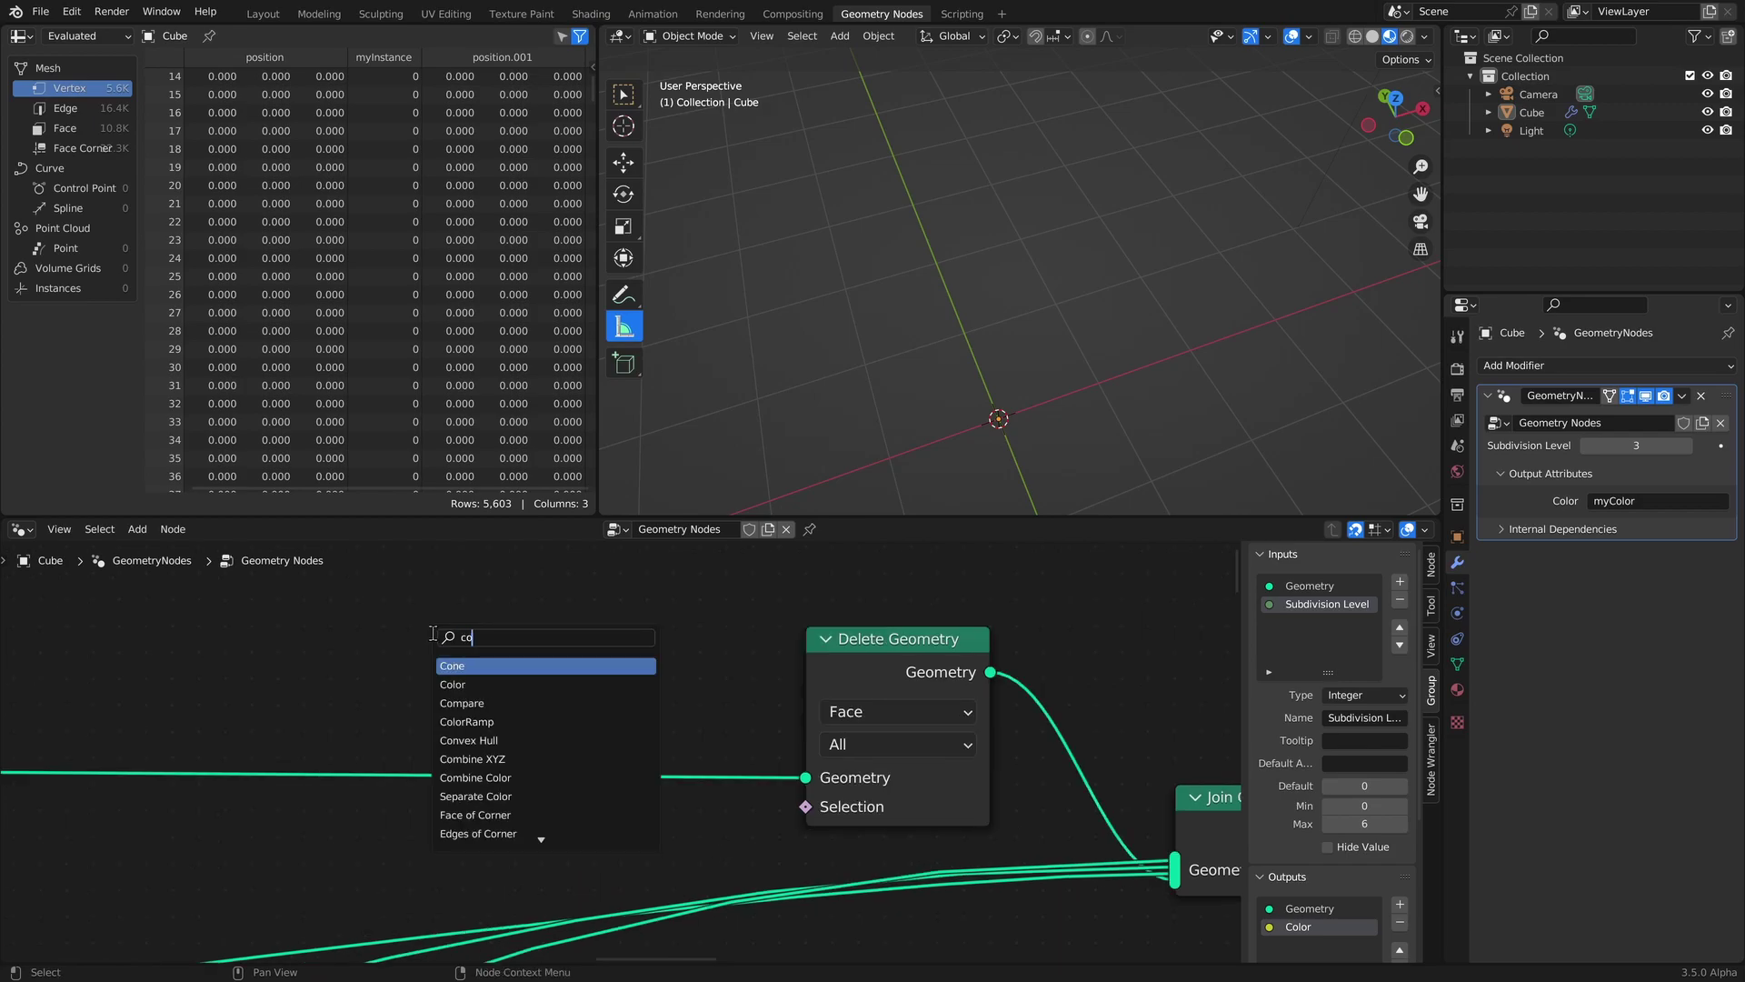
key("Return")
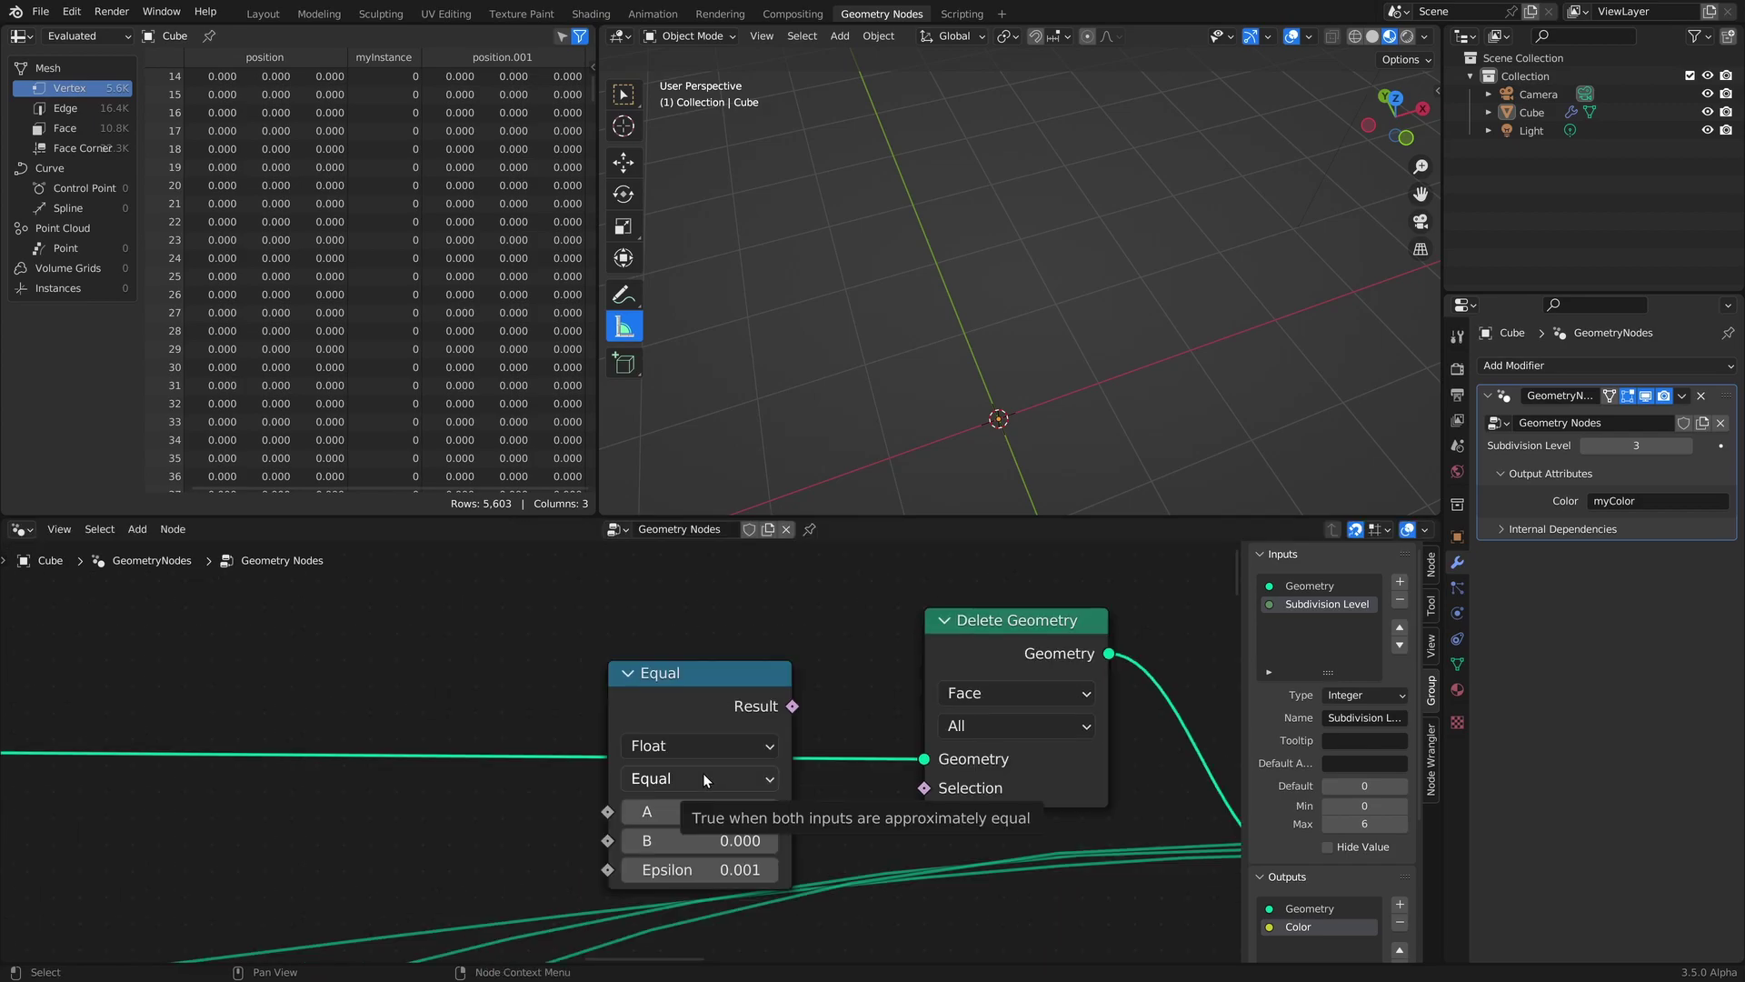
left_click(695, 780)
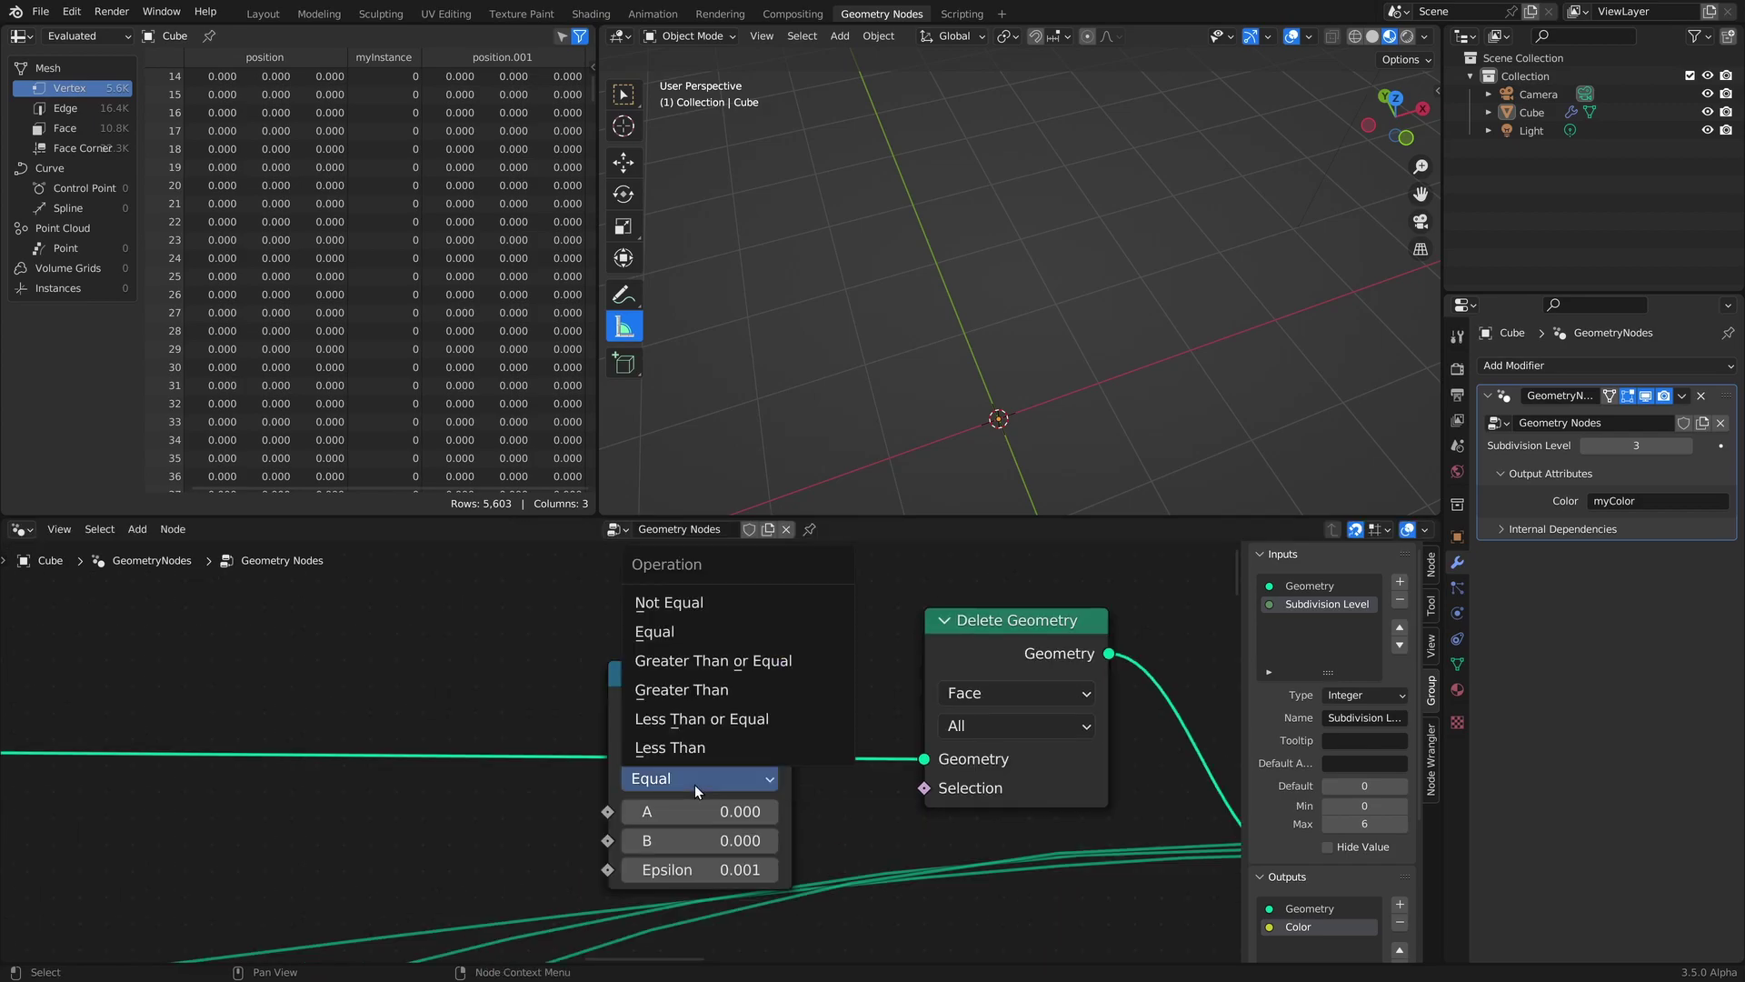
left_click(674, 743)
Connect the edge Image Texture's Color to the Less Than node's A input and its Result to Delete Geometry's Selection.
scroll(607, 602, "down", 4)
left_click_drag(611, 597, 724, 856)
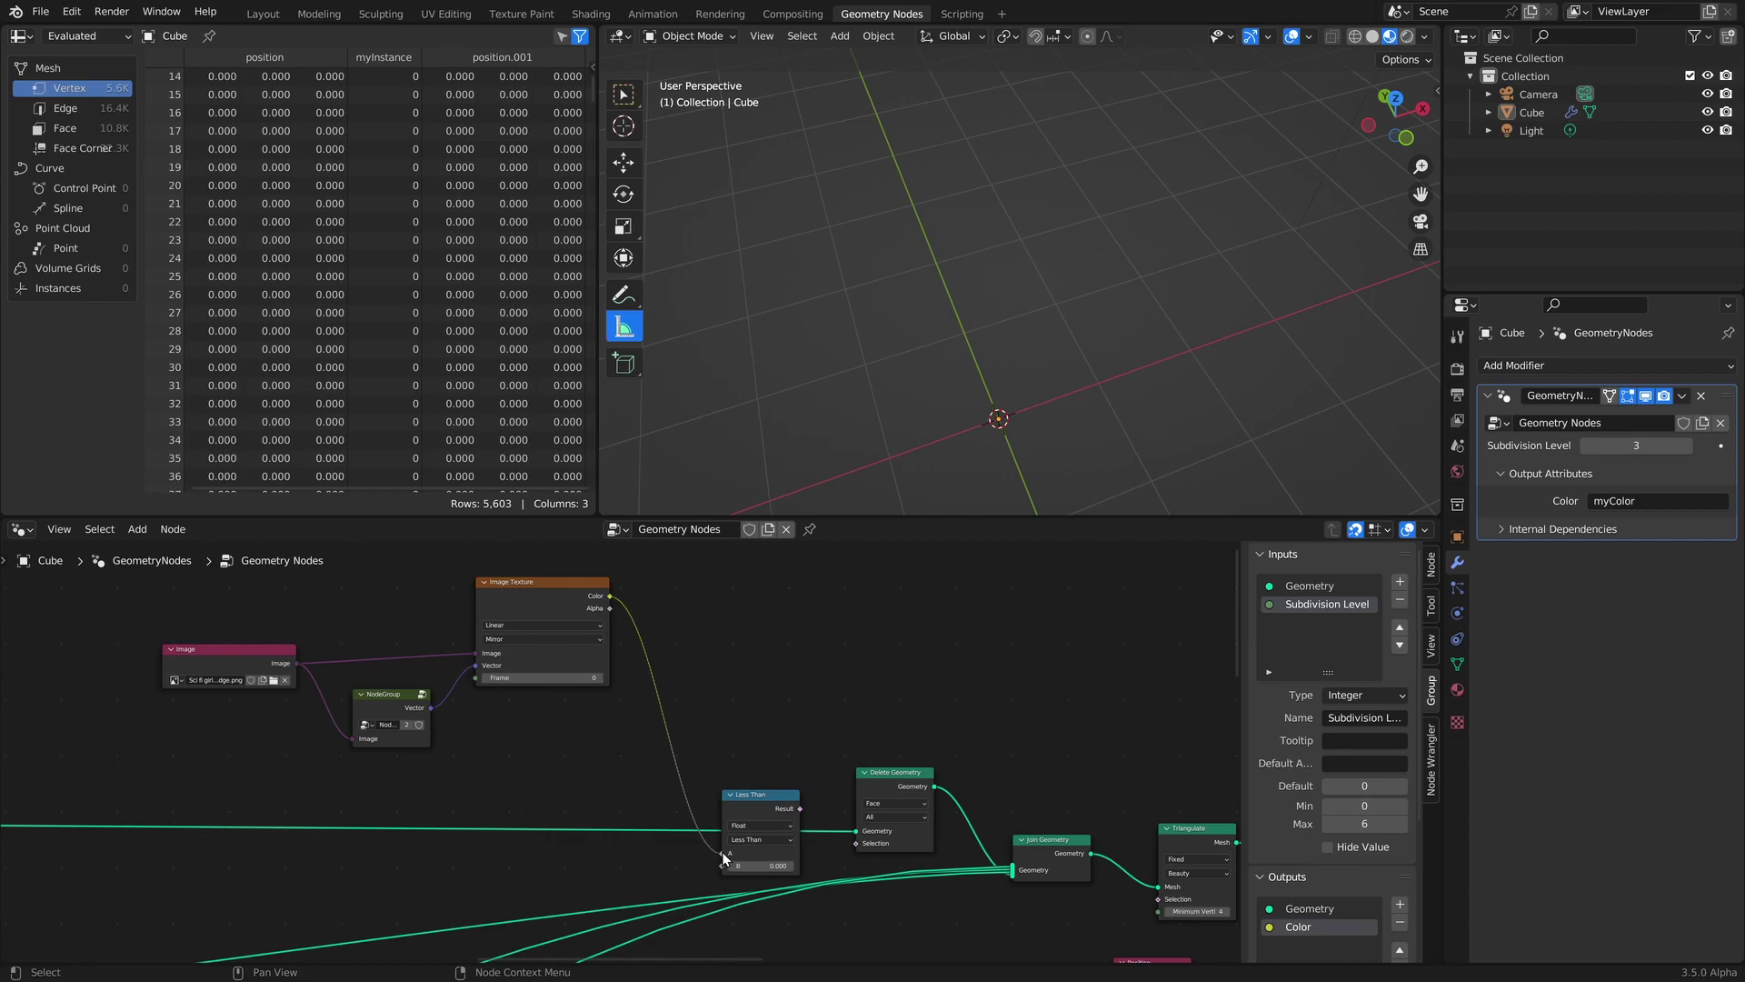
scroll(724, 856, "up", 3)
left_click_drag(712, 766, 812, 826)
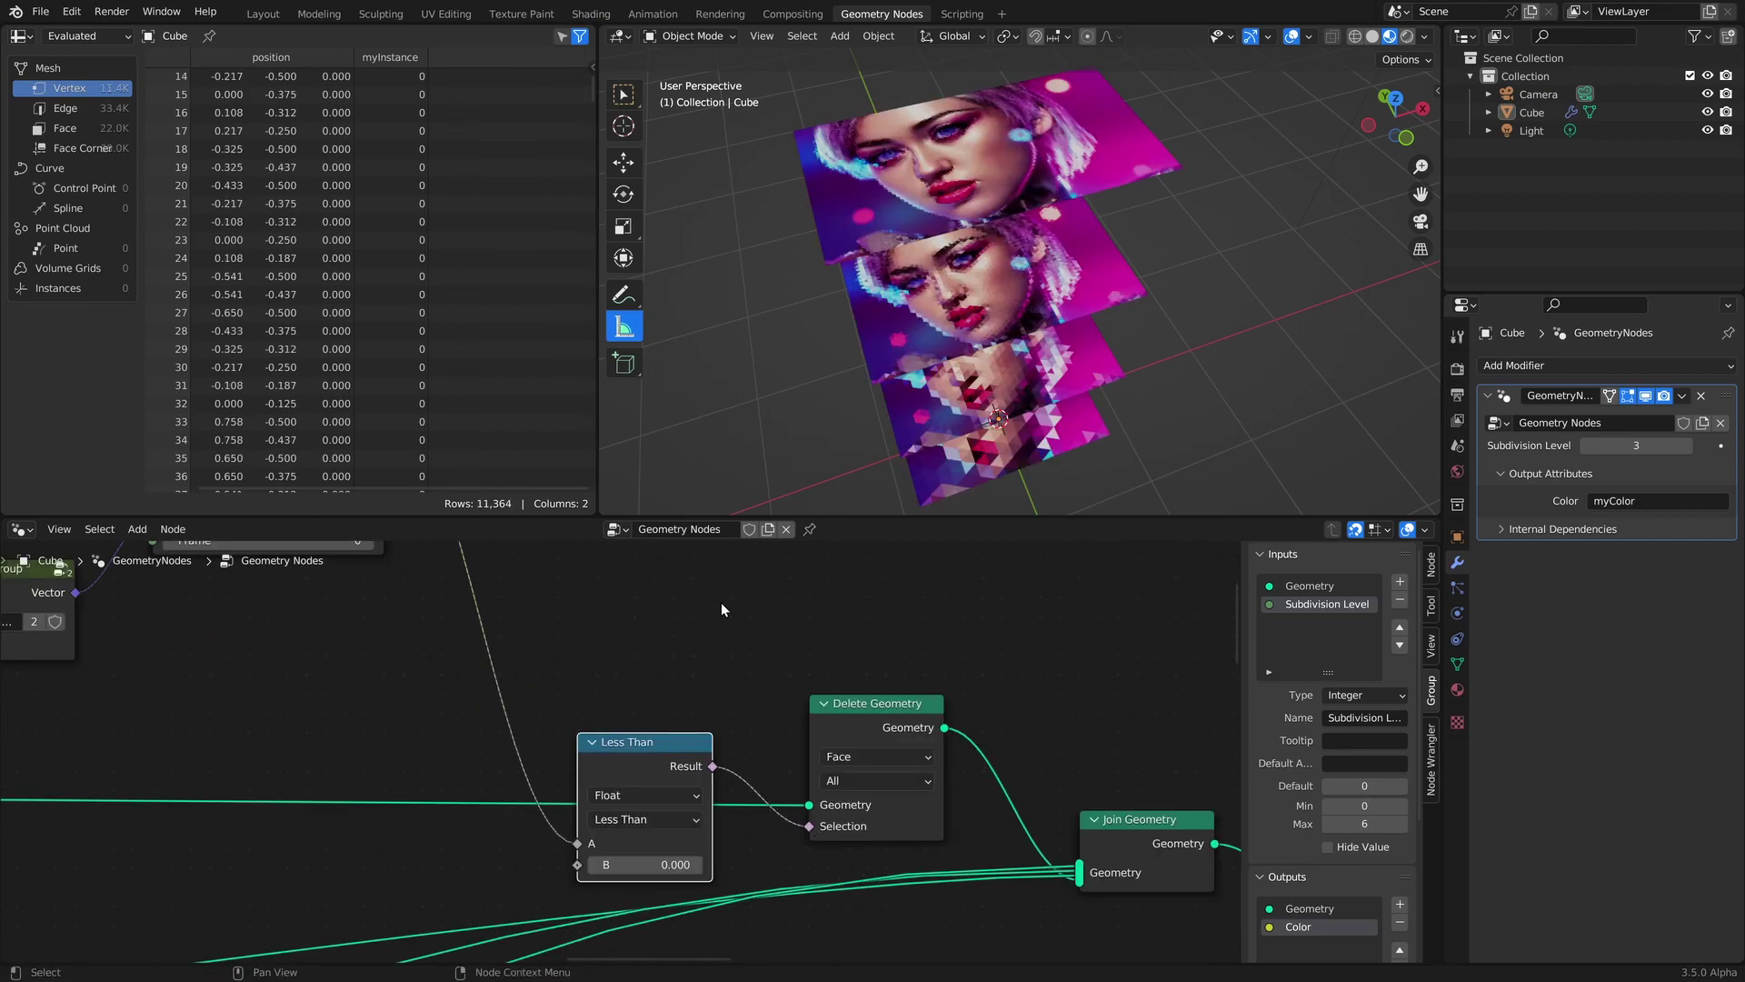
Insert a Map Range node between the edge Image Texture's Color output and the Less Than node.
scroll(722, 597, "down", 3)
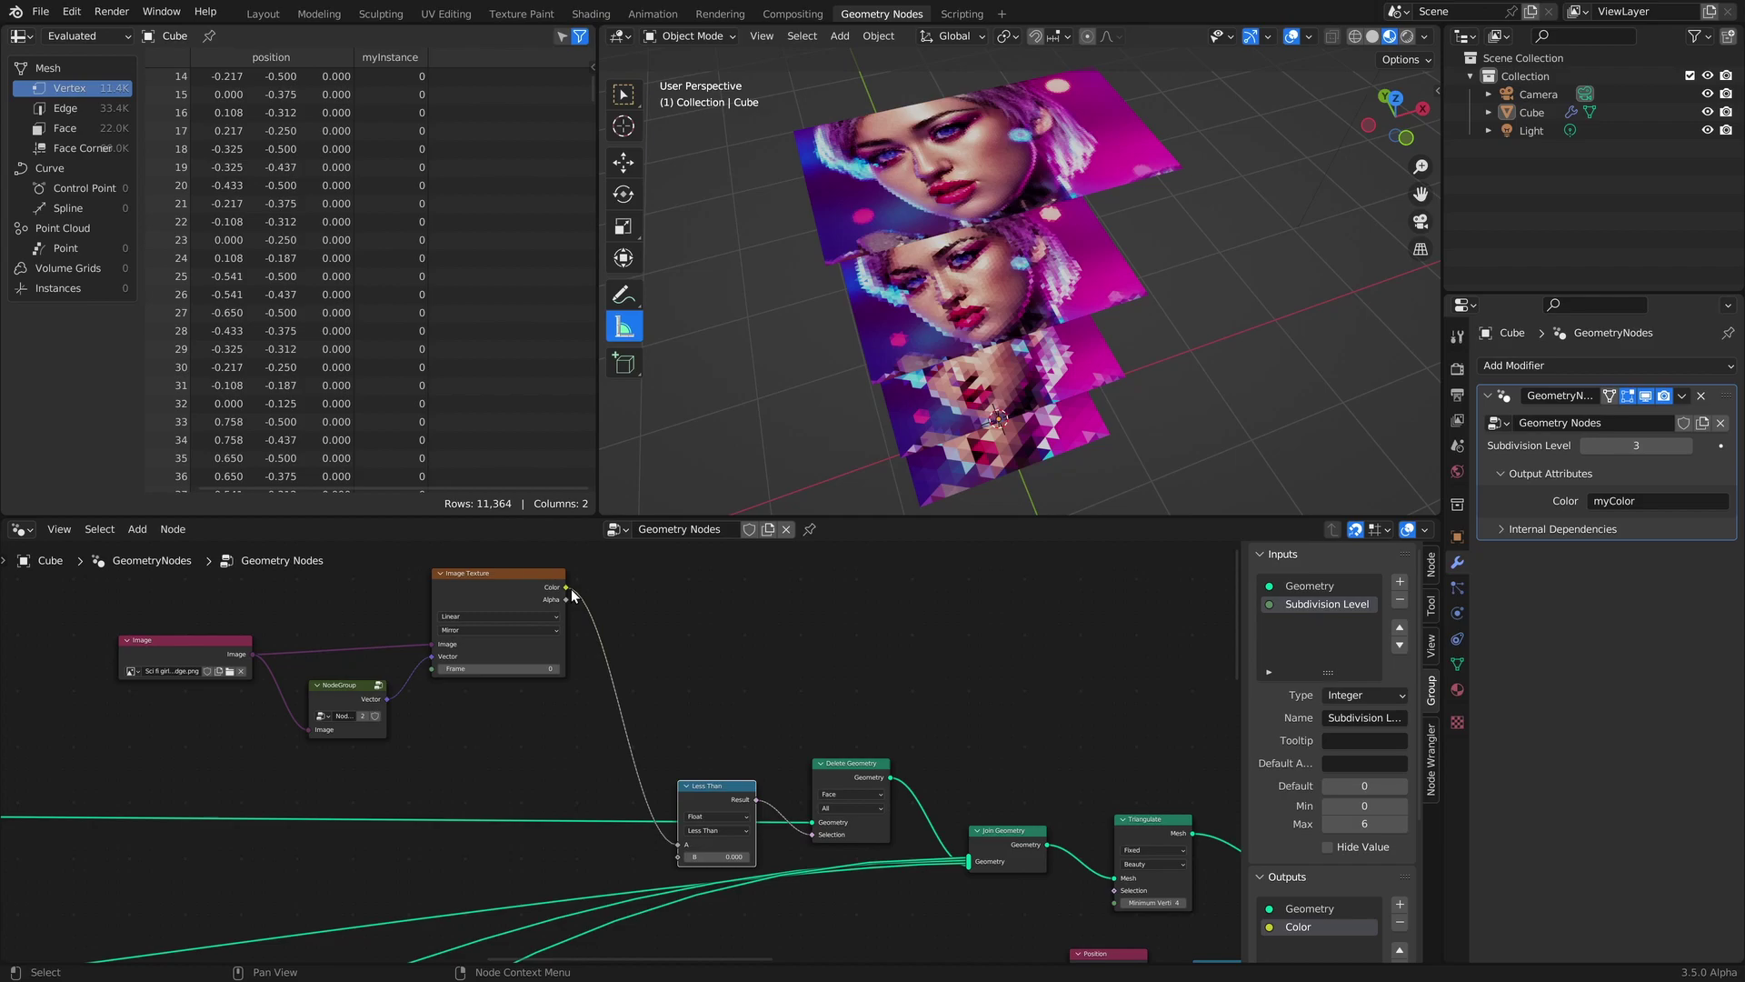
left_click(733, 644)
key("shift+a")
left_click(734, 645)
type("map")
key("Return")
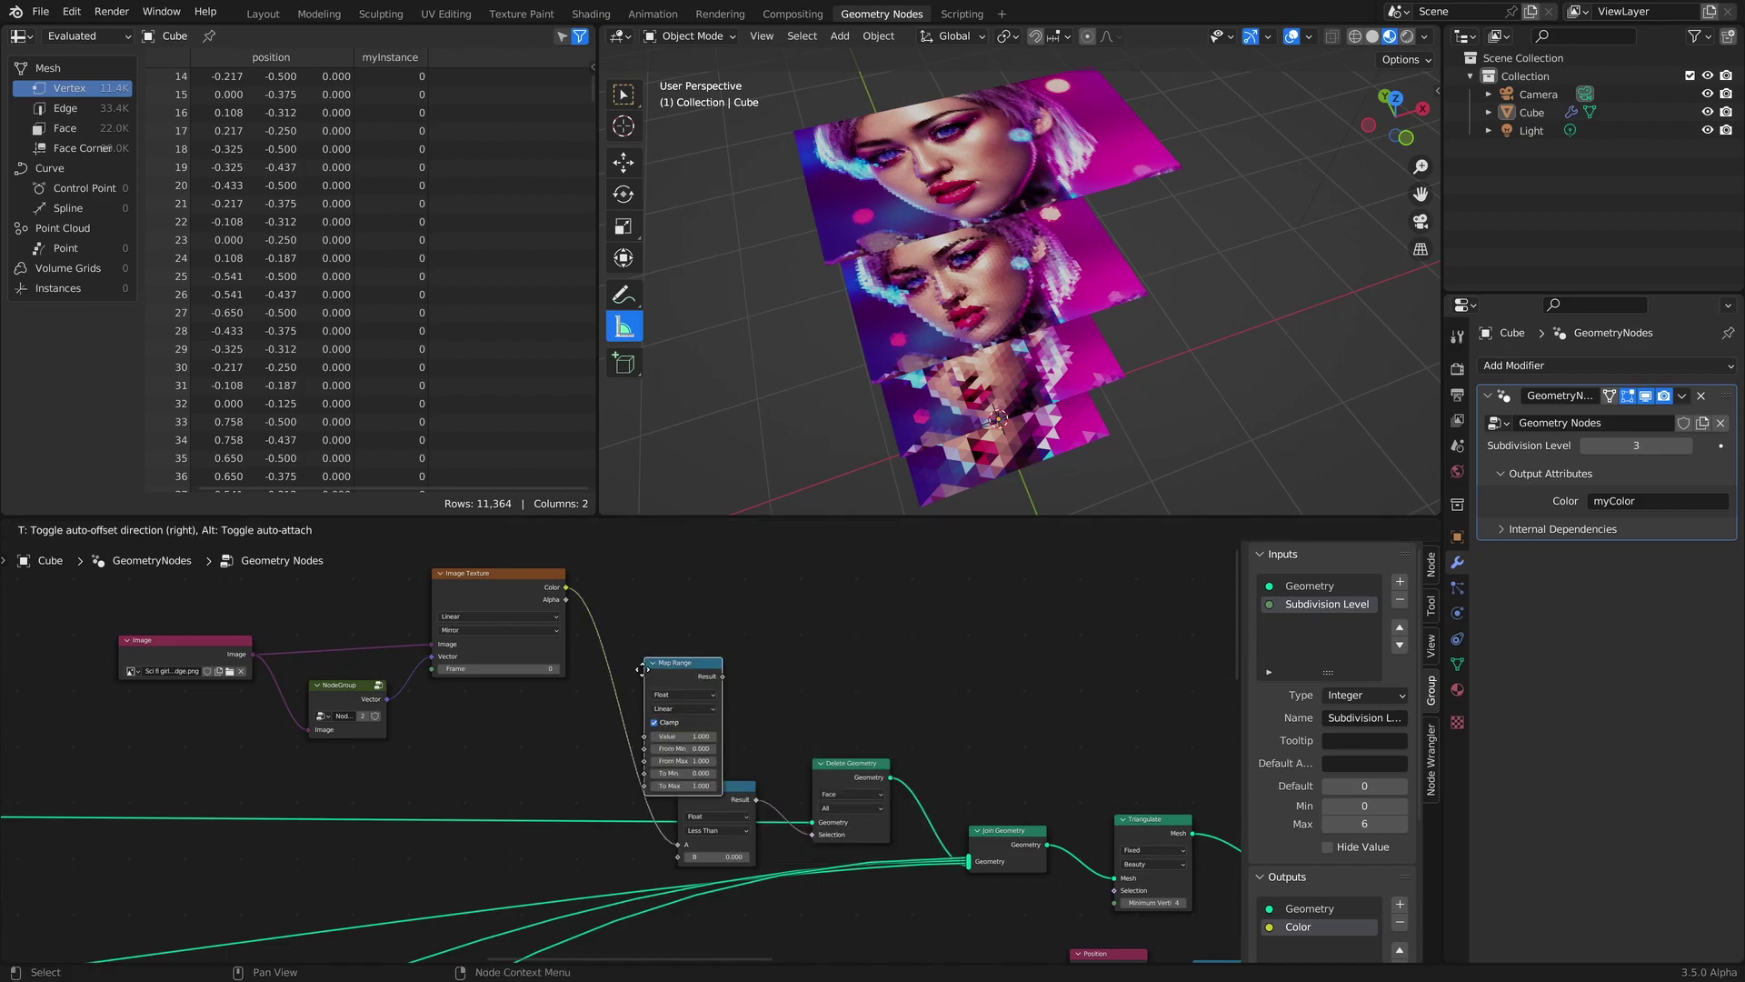
left_click(586, 672)
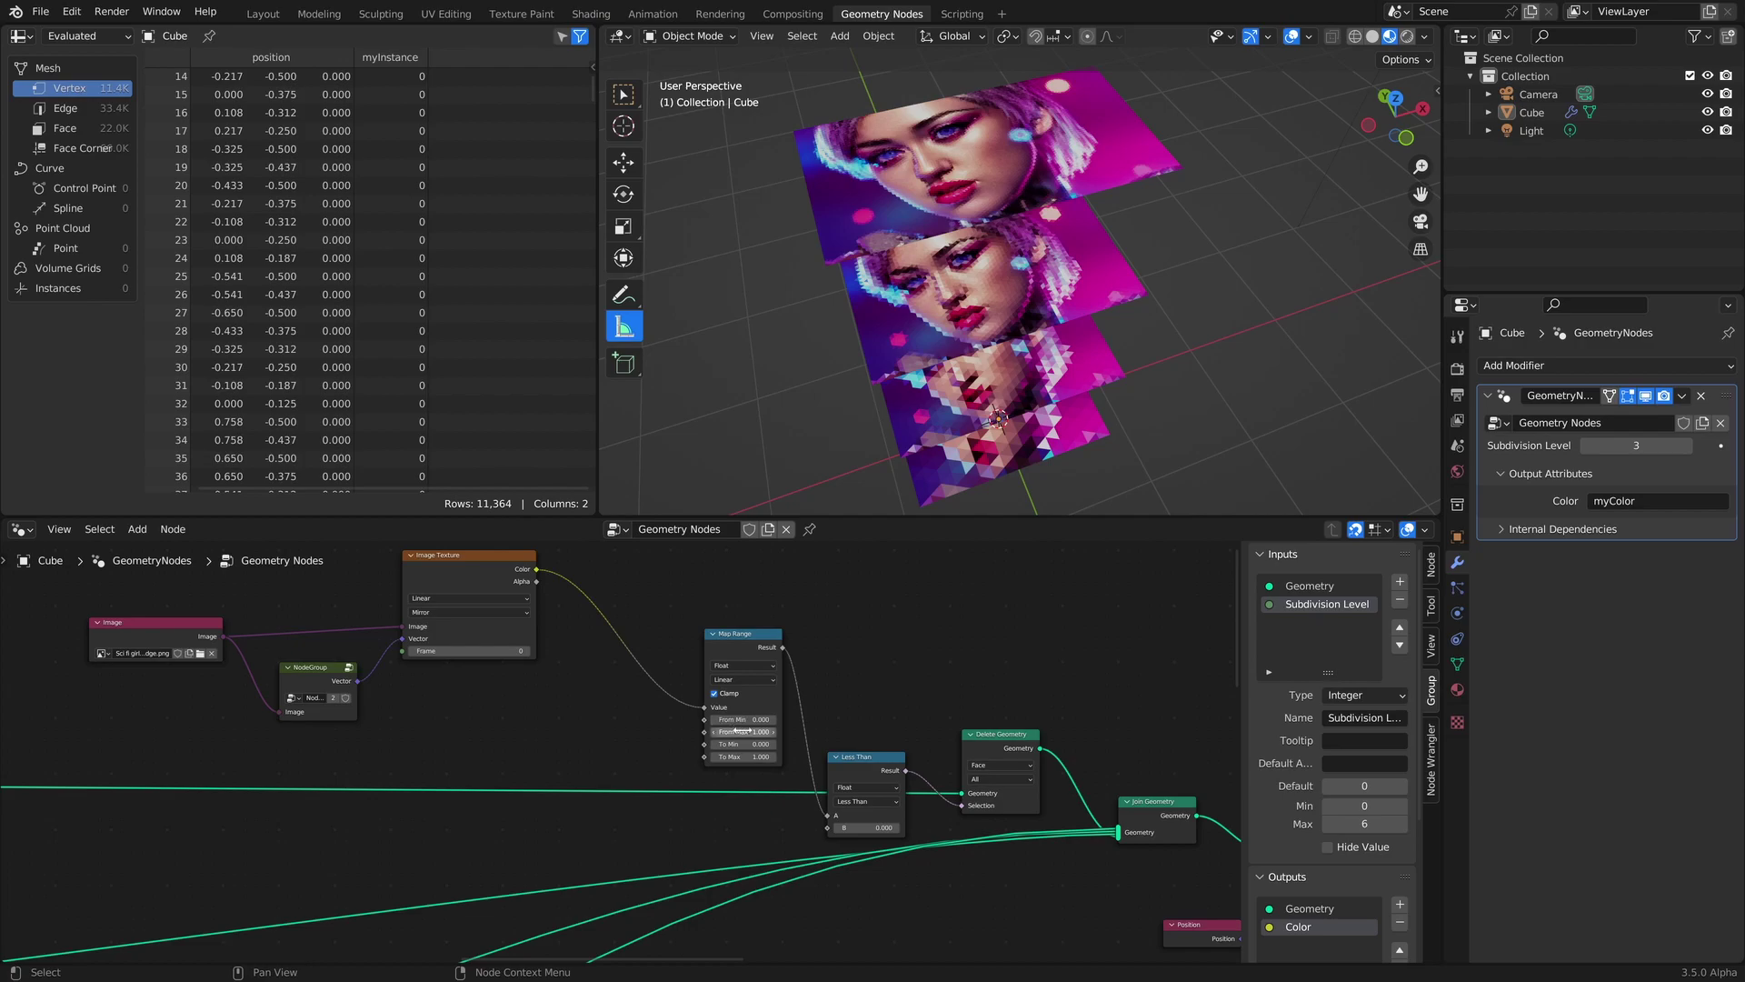
Add an Attribute Statistic node between the edge Image Texture and Map Range nodes.
key("shift+a")
left_click(613, 734)
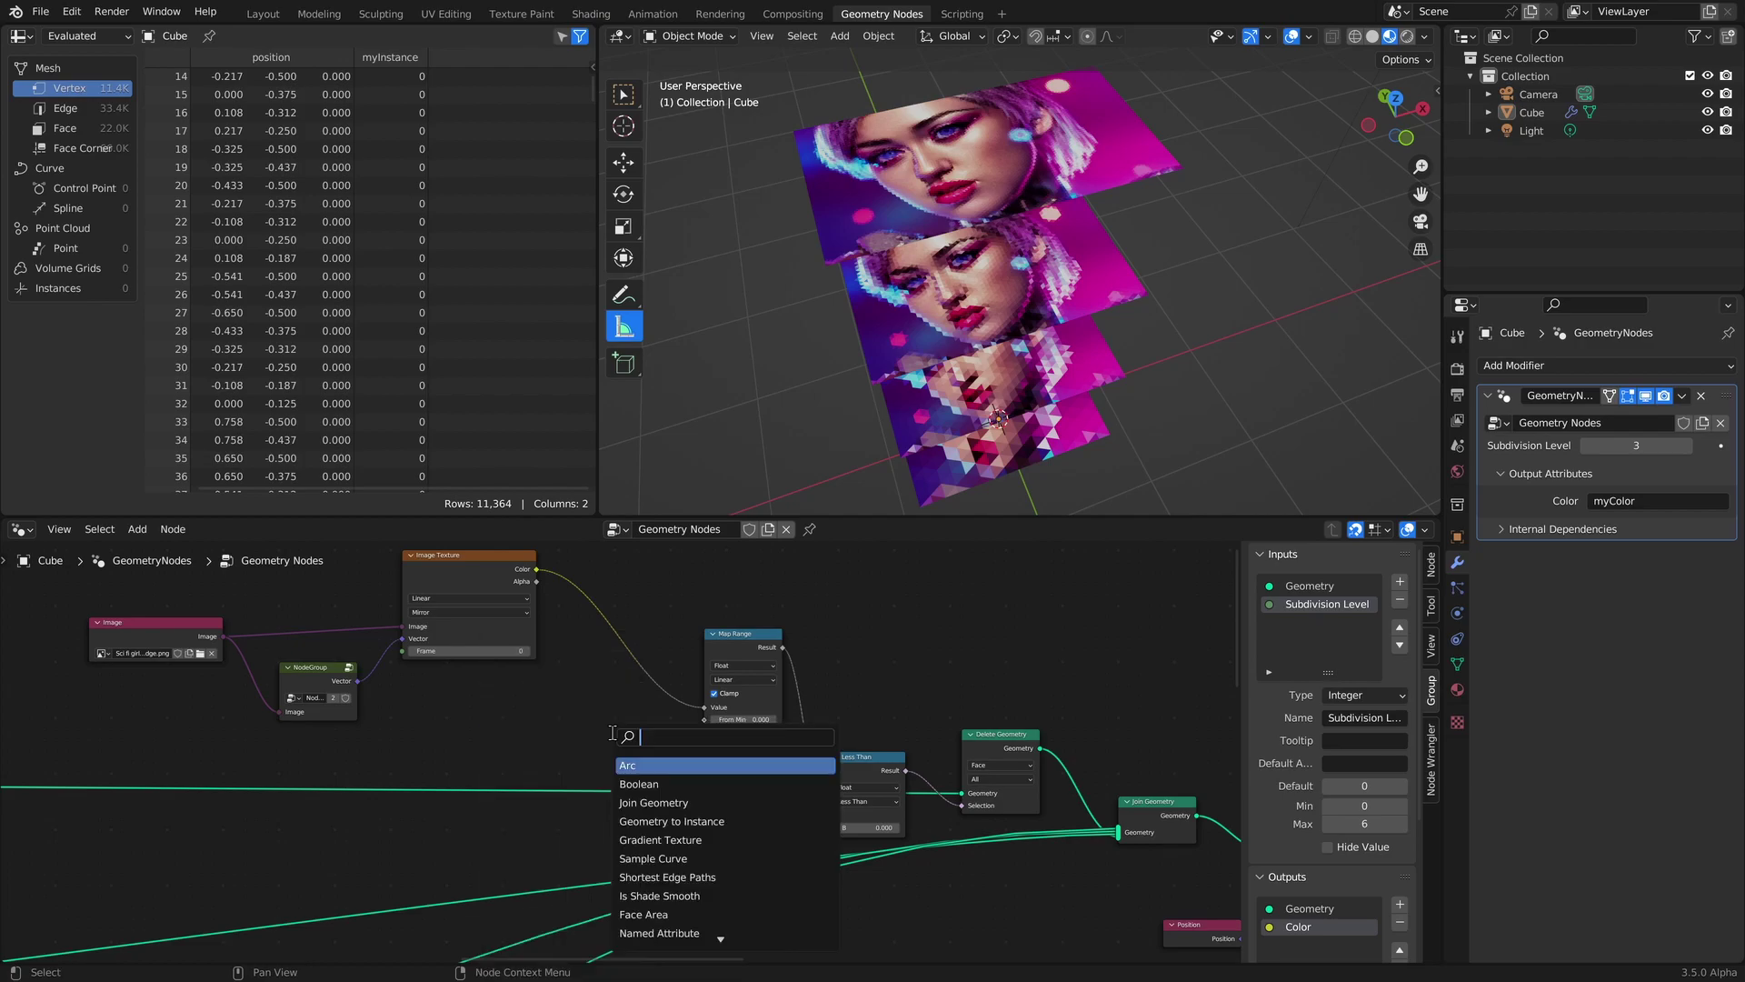
type("At")
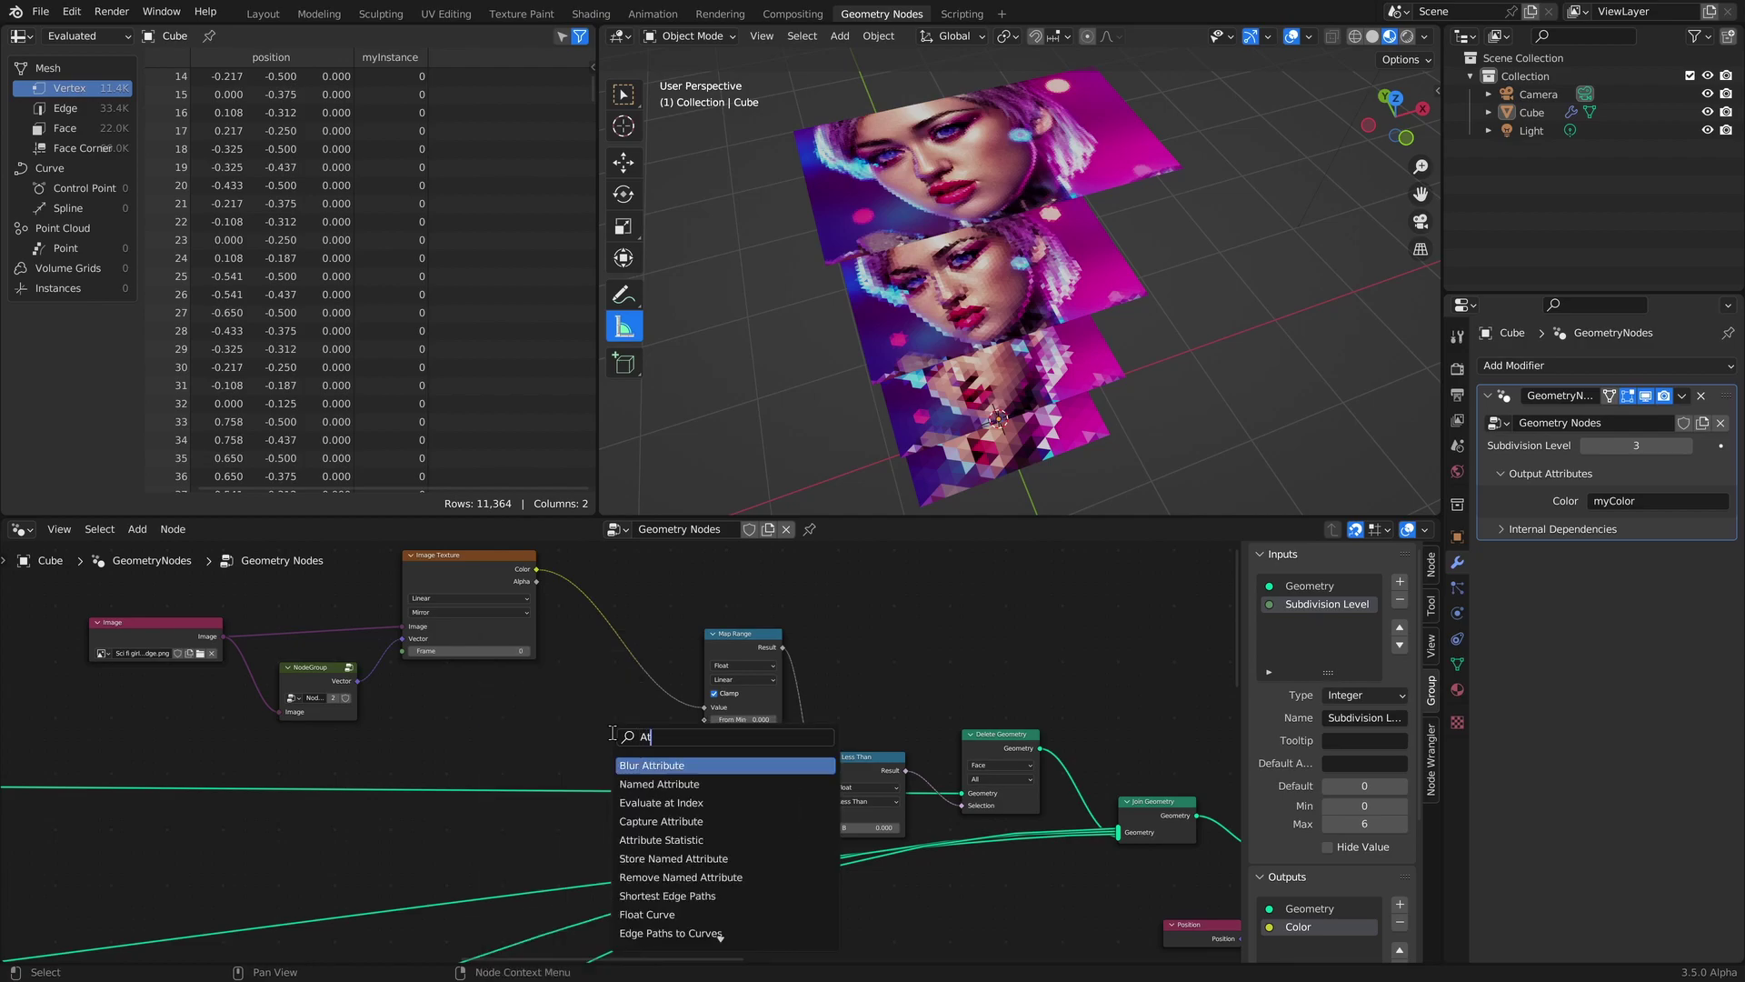
key("Down")
key("Down")
key("Down")
key("Down")
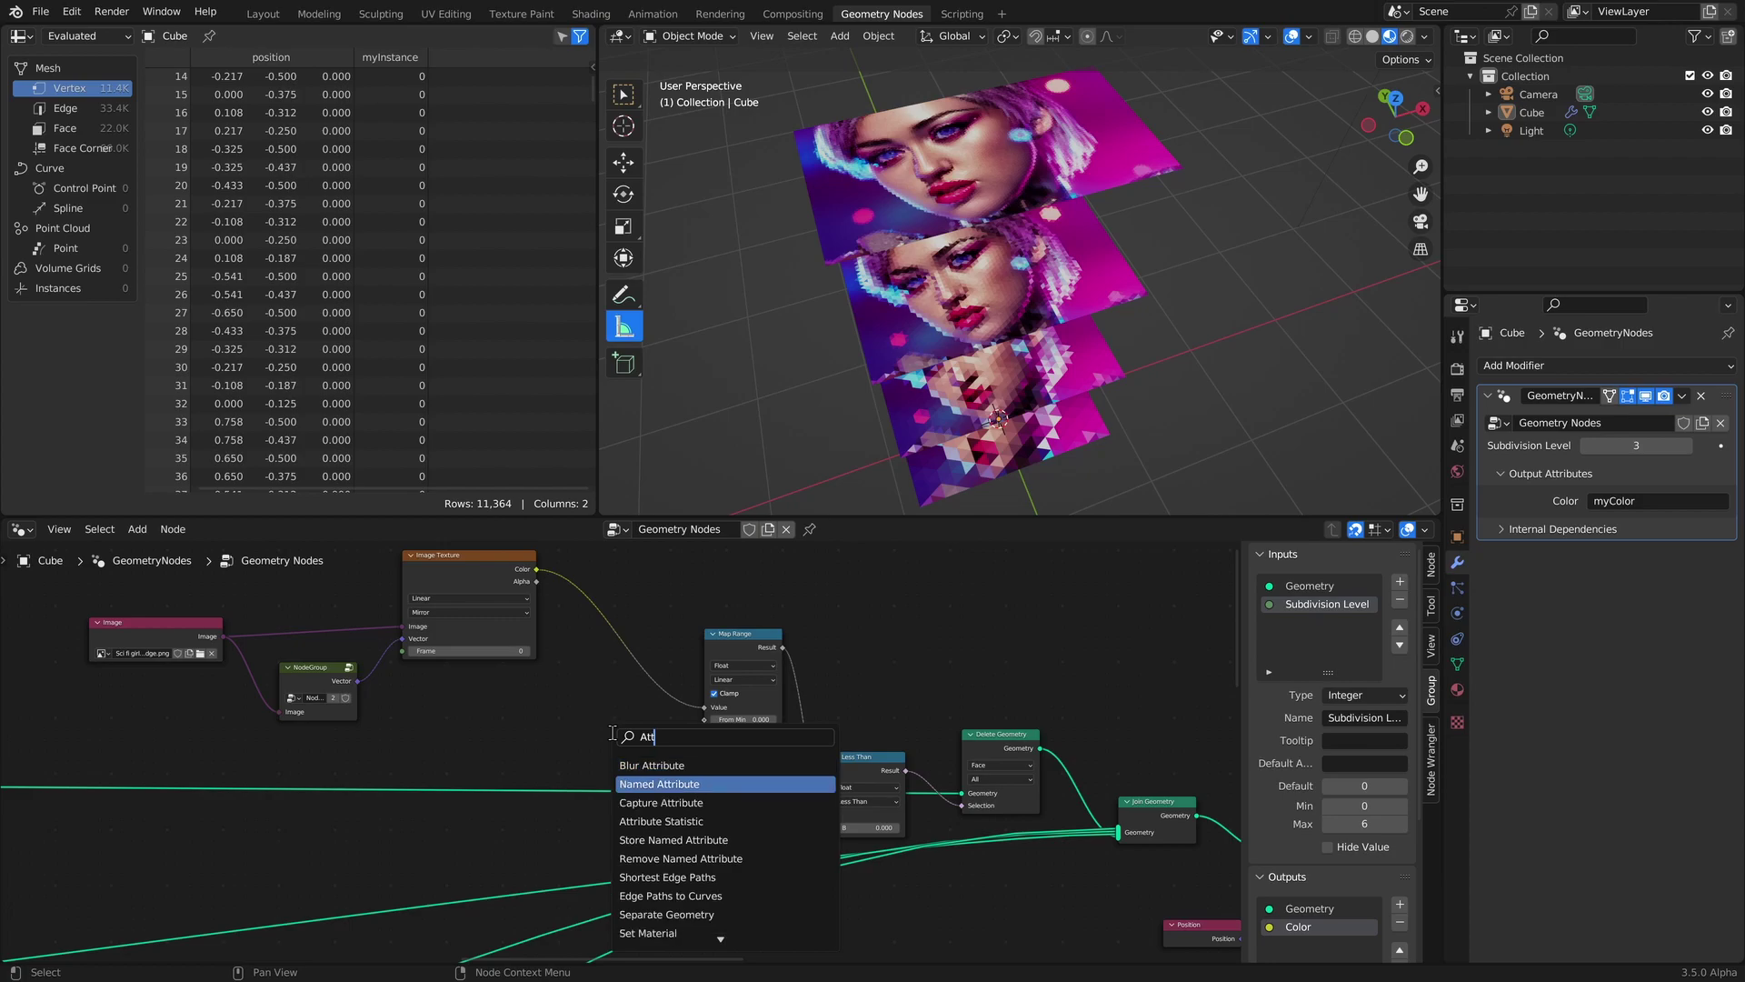
key("Return")
left_click(578, 600)
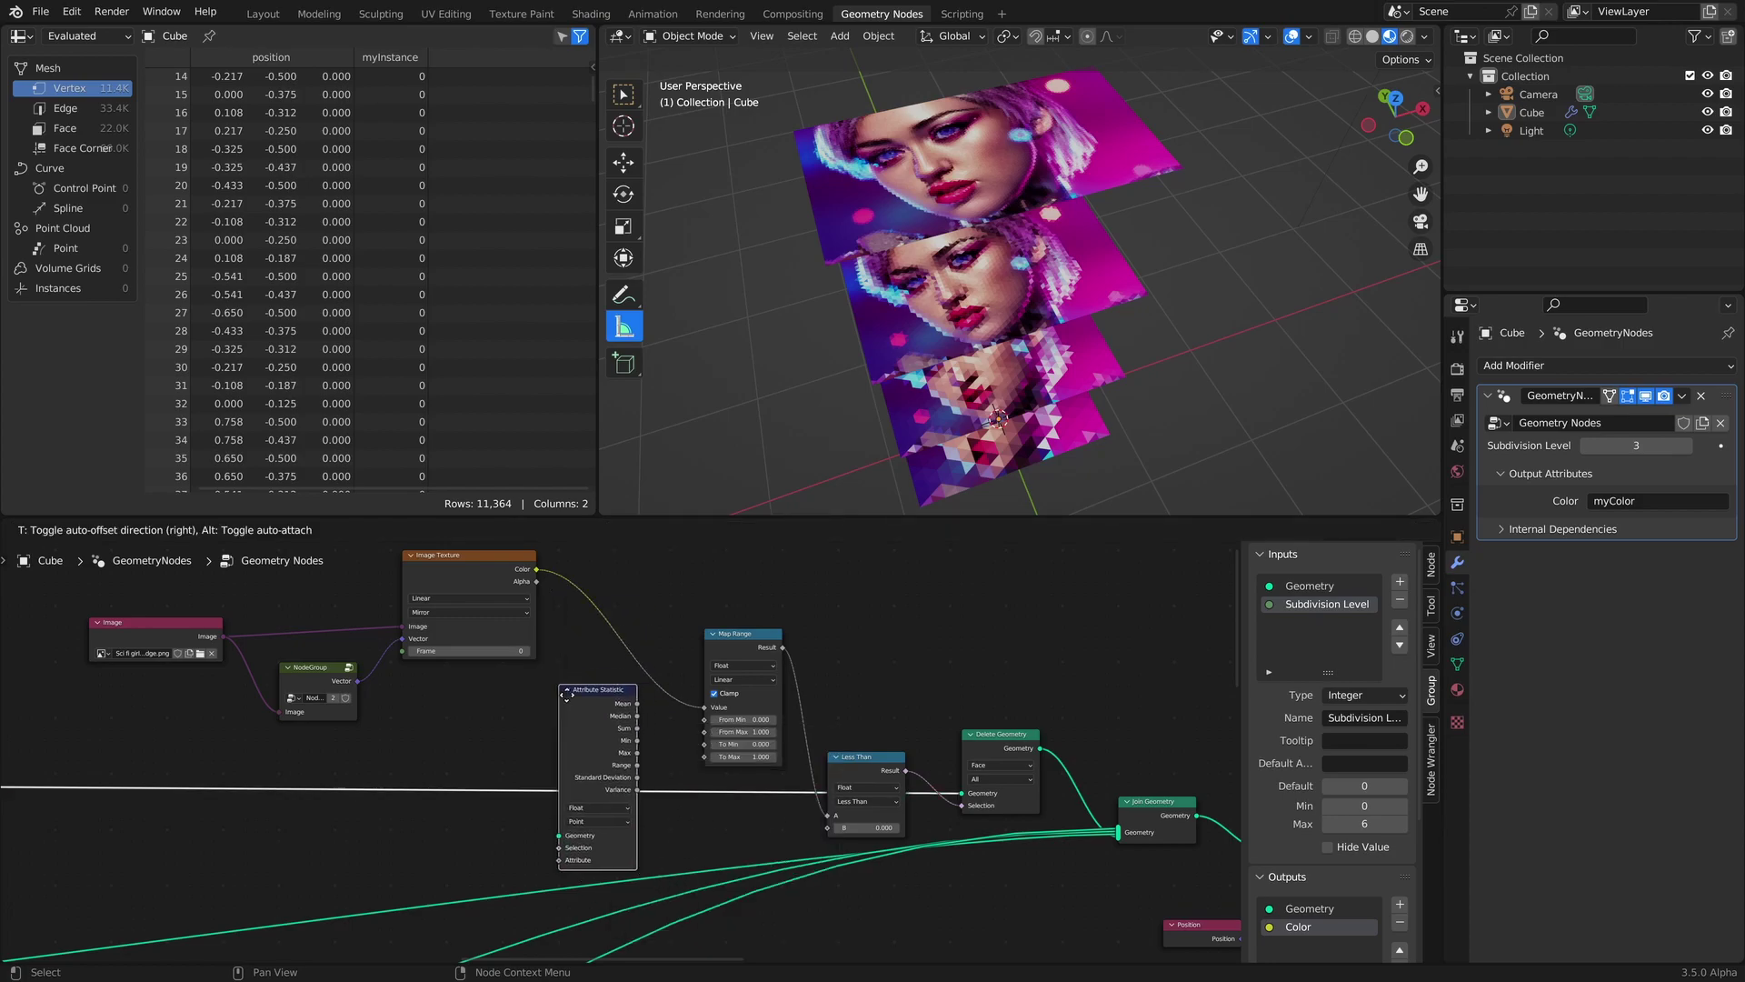
Set the Attribute Statistic node's domain to Face.
scroll(586, 678, "up", 5)
left_click(625, 816)
left_click(630, 696)
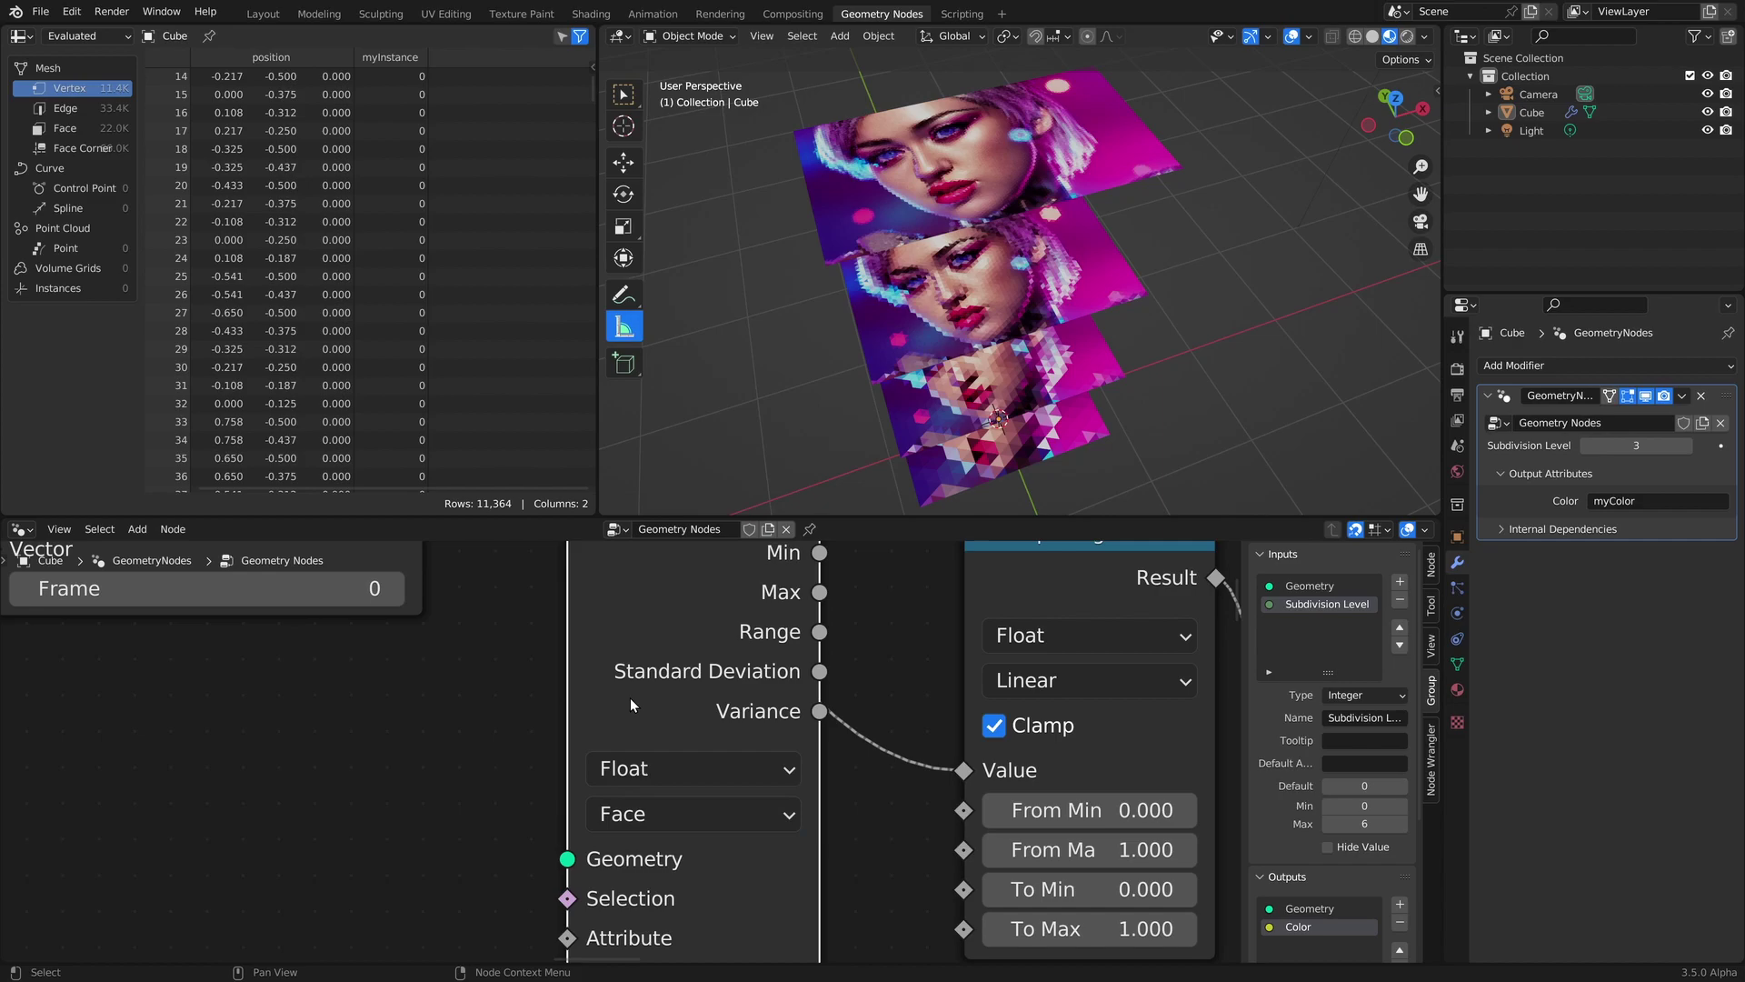
Connect the edge Image Texture's Color to Attribute Statistic's Attribute input and the incoming mesh geometry to its Geometry input.
scroll(565, 717, "down", 5)
left_click_drag(538, 600, 620, 882)
scroll(663, 746, "down", 3)
scroll(657, 779, "down", 5)
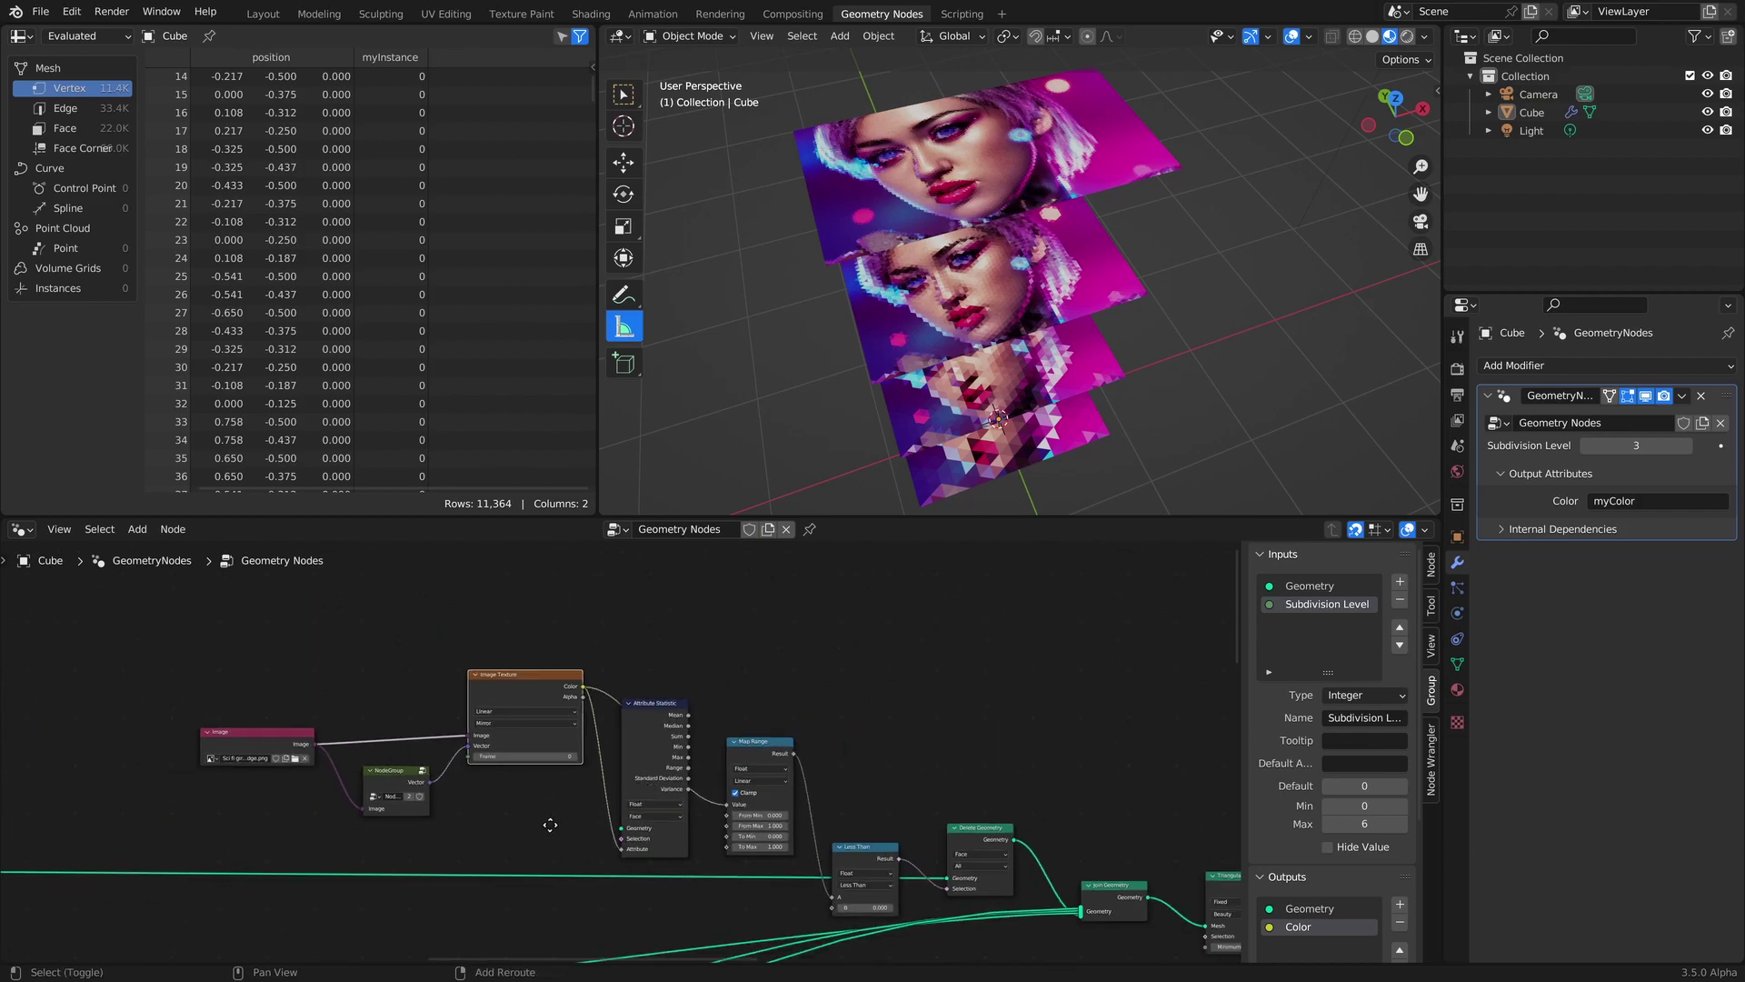
left_click_drag(96, 778, 858, 748)
Connect Attribute Statistic's Min and Max outputs to Map Range's From Min and From Max inputs.
scroll(968, 740, "up", 3)
scroll(969, 739, "up", 4)
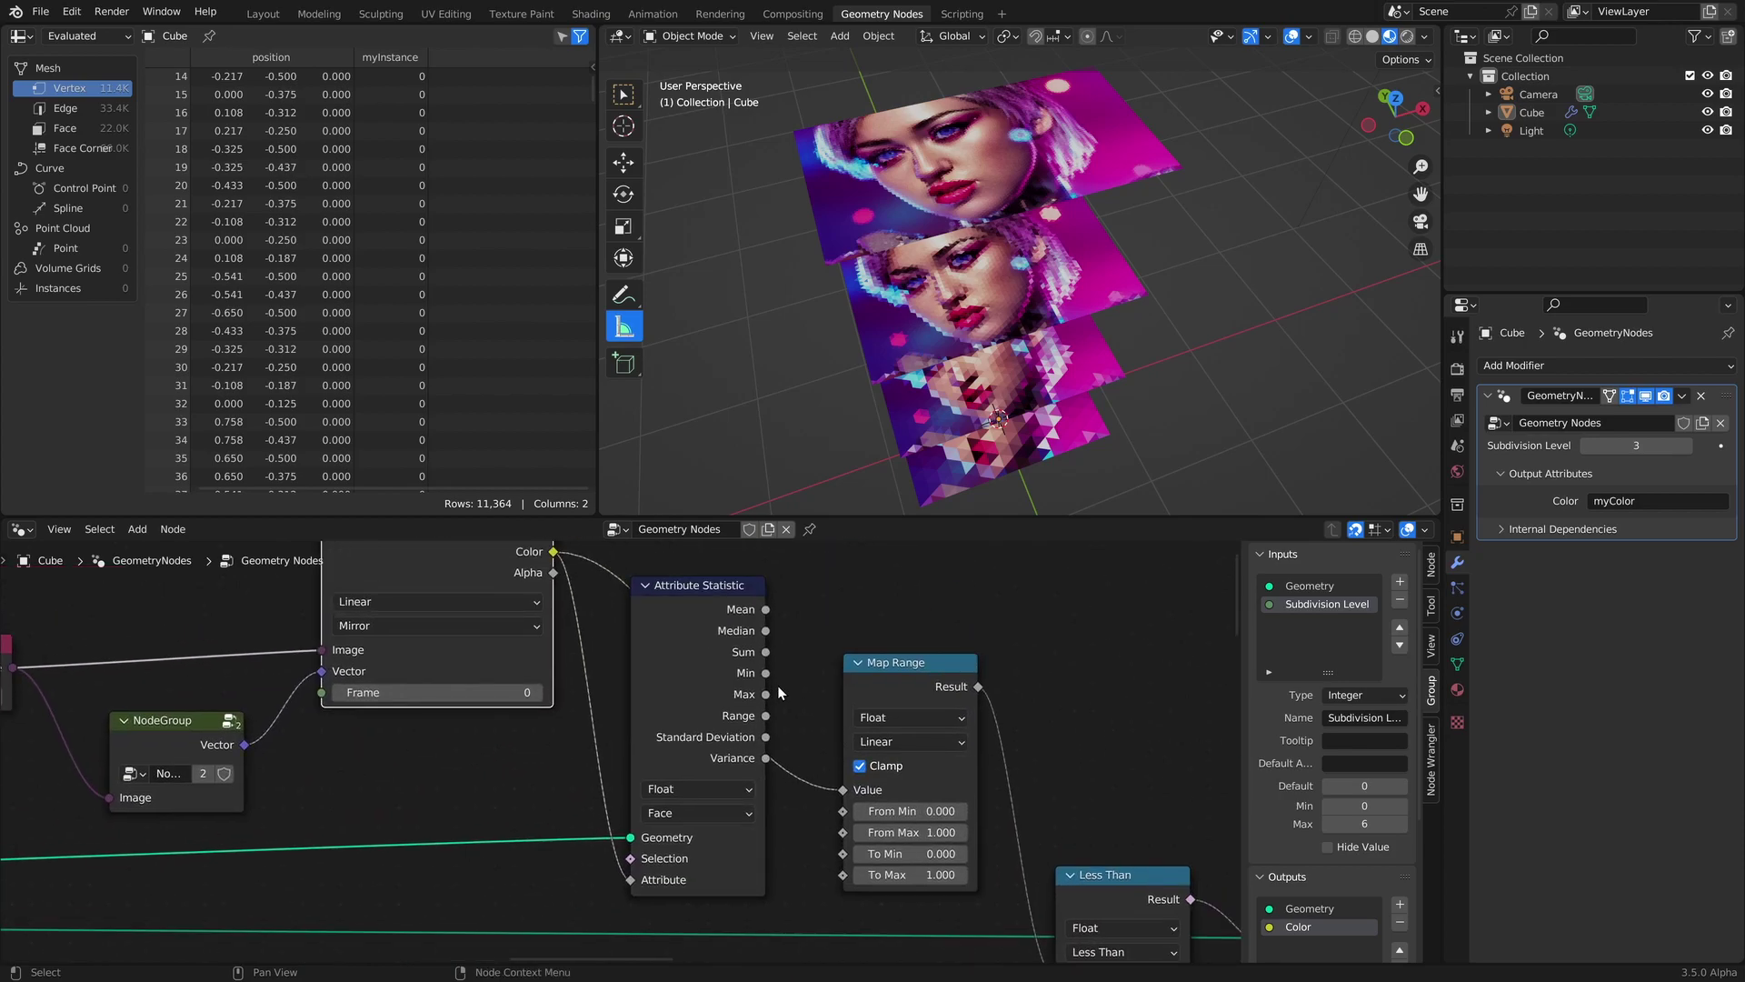
left_click_drag(766, 674, 843, 811)
left_click_drag(767, 695, 843, 832)
Insert a Blur Attribute node on the edge Image Texture's Color link leading to Map Range.
scroll(895, 747, "down", 2)
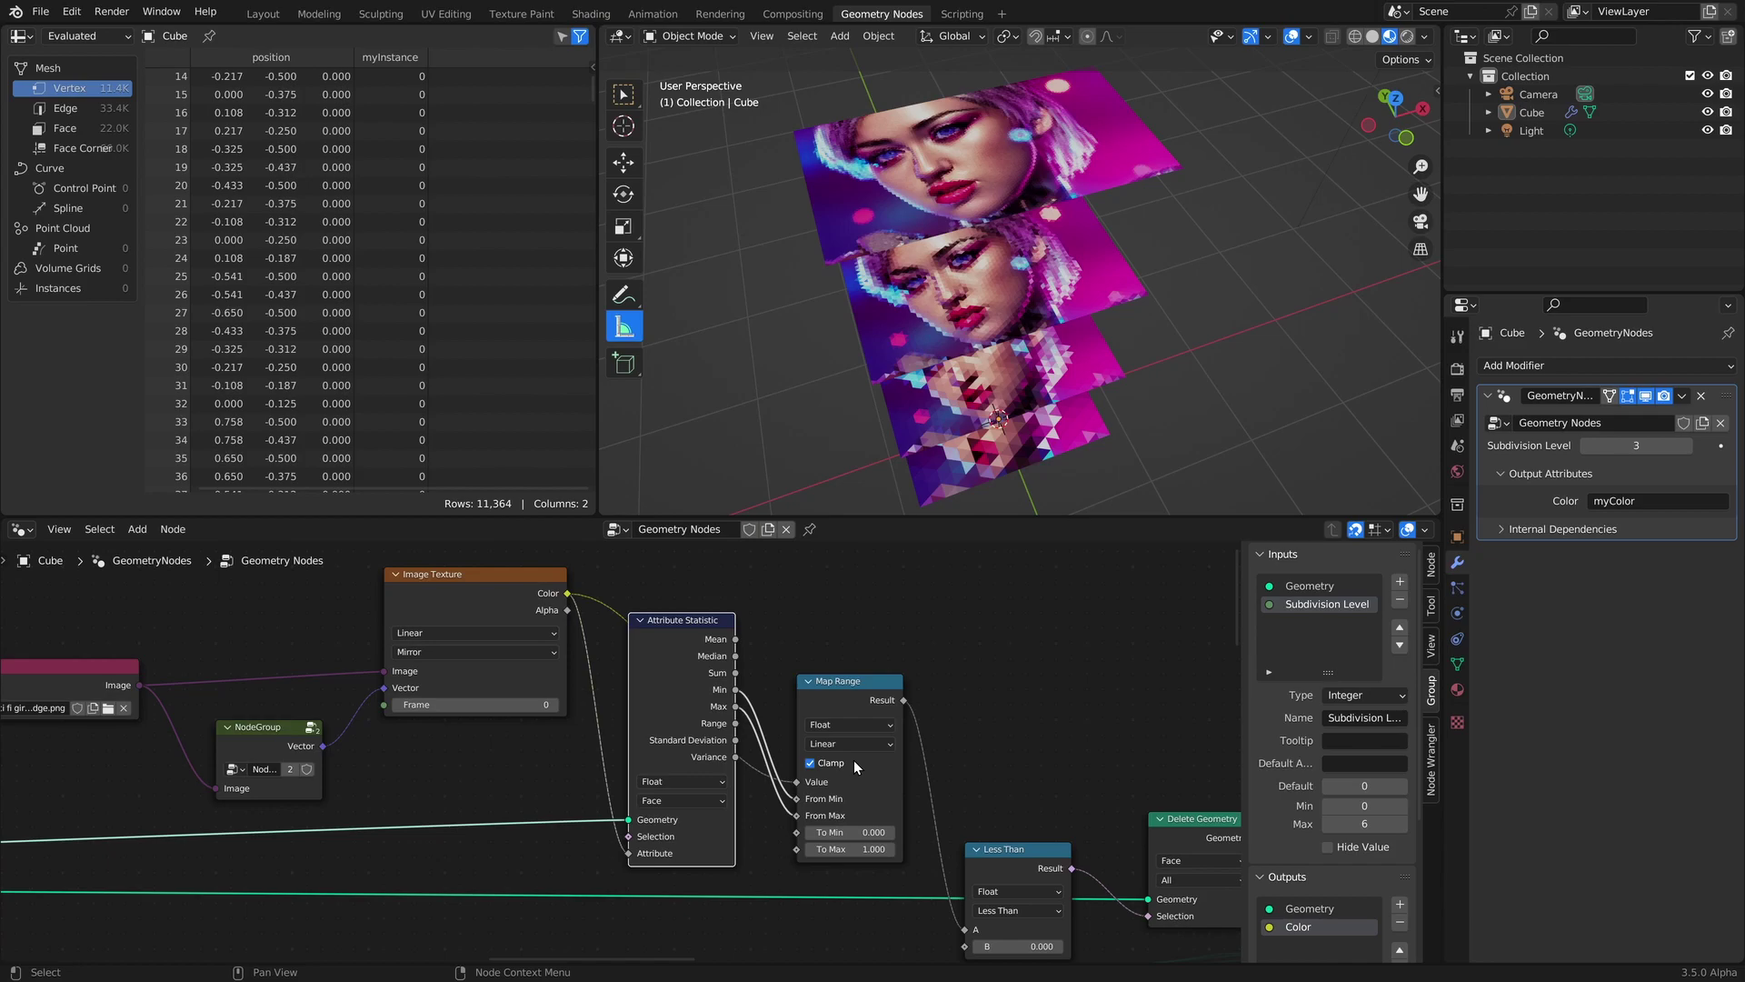
key("shift+a")
type("b")
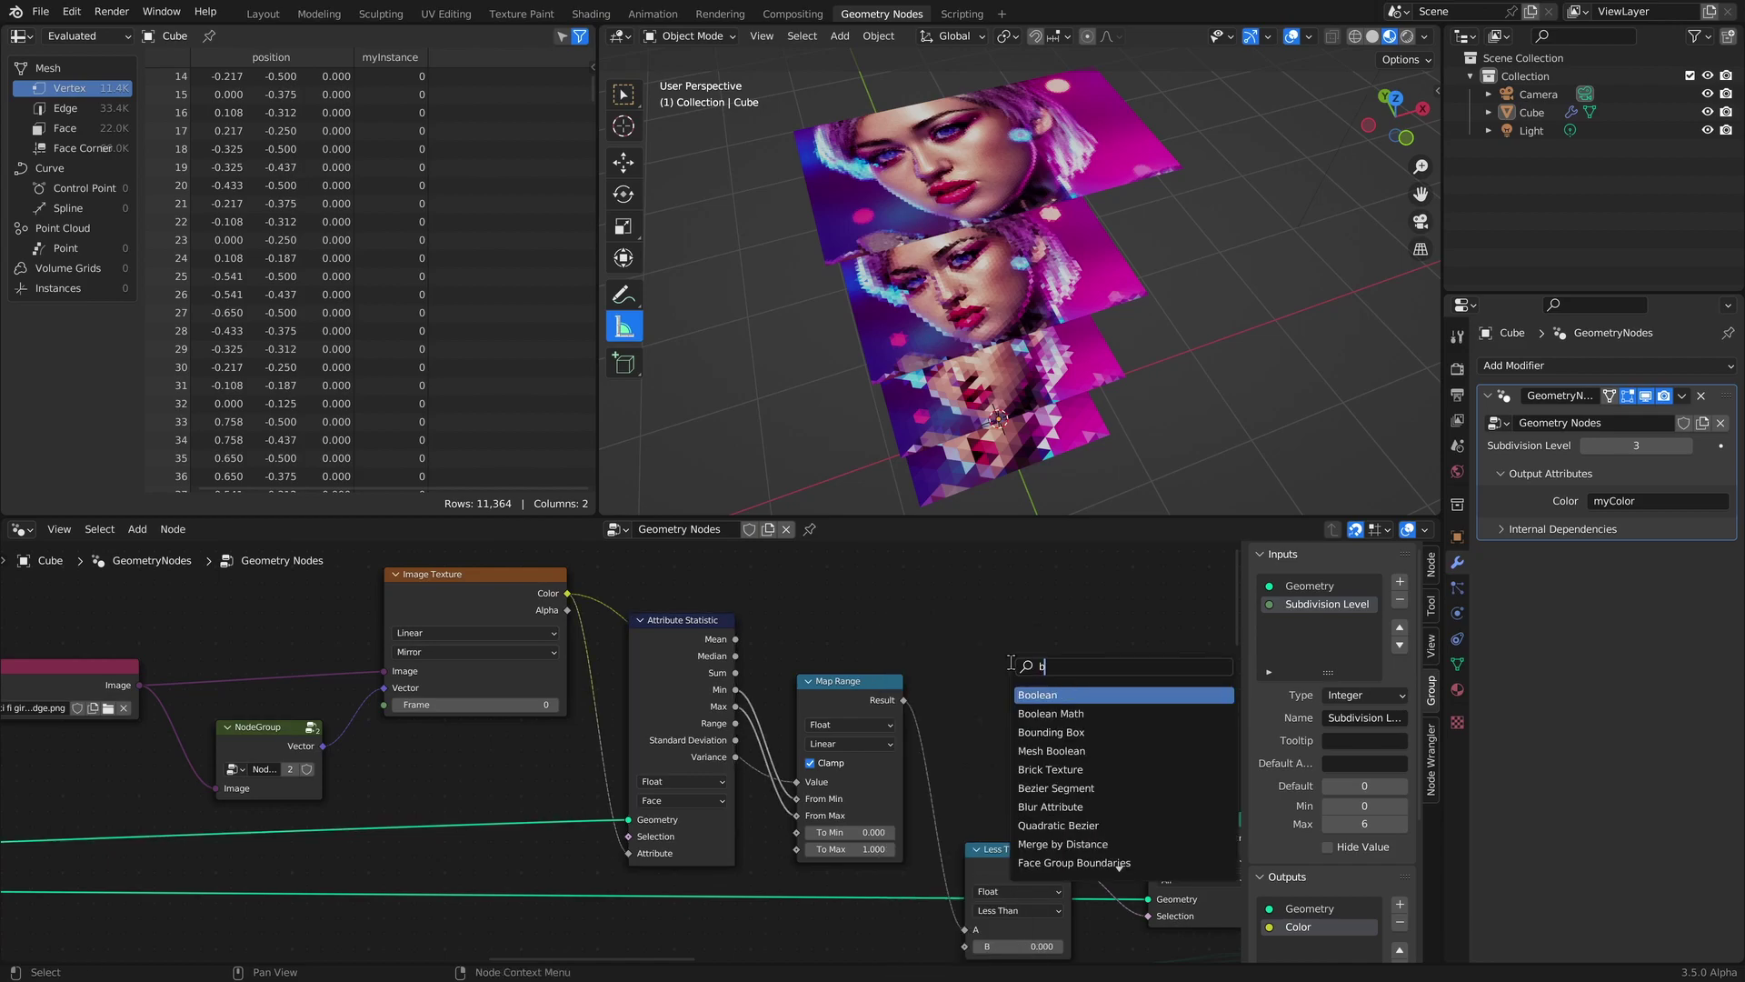
type("lur")
key("Return")
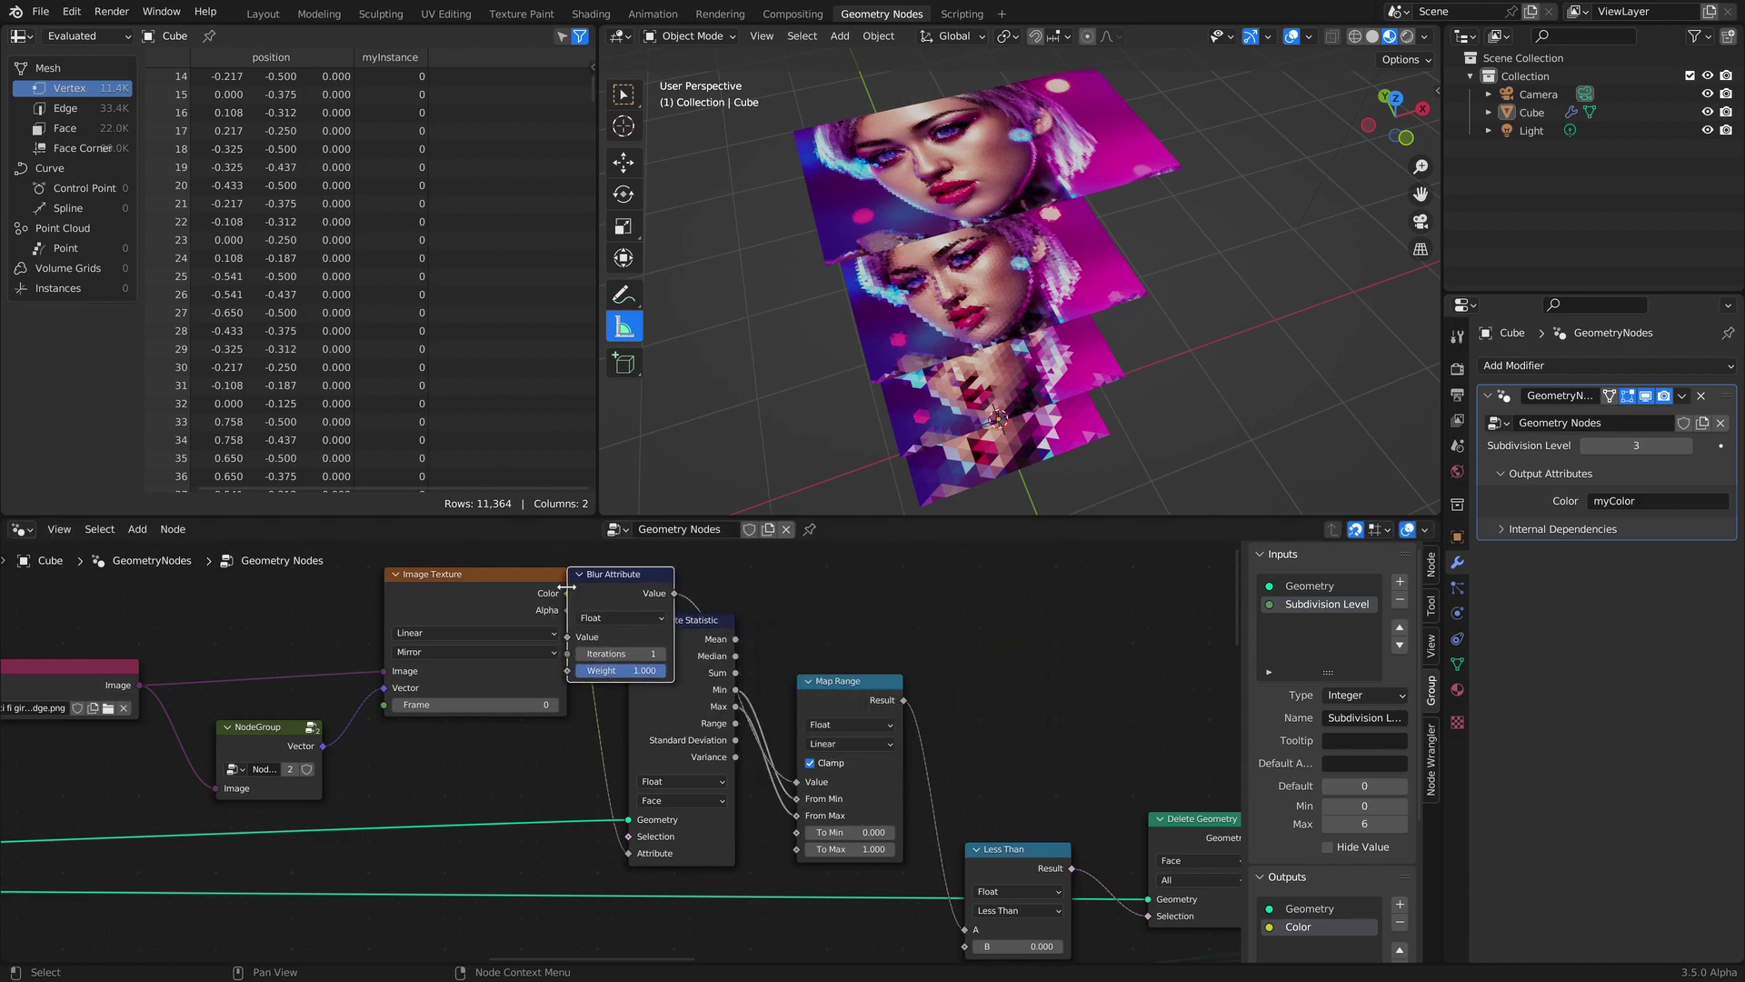
left_click(569, 587)
Connect Blur Attribute's Value to Attribute Statistic's Attribute input and space the image nodes apart from the blur node.
left_click_drag(489, 593, 458, 592)
left_click_drag(694, 604, 634, 856)
left_click_drag(619, 591, 542, 651)
middle_click_drag(453, 638, 737, 647)
left_click_drag(349, 582, 672, 792)
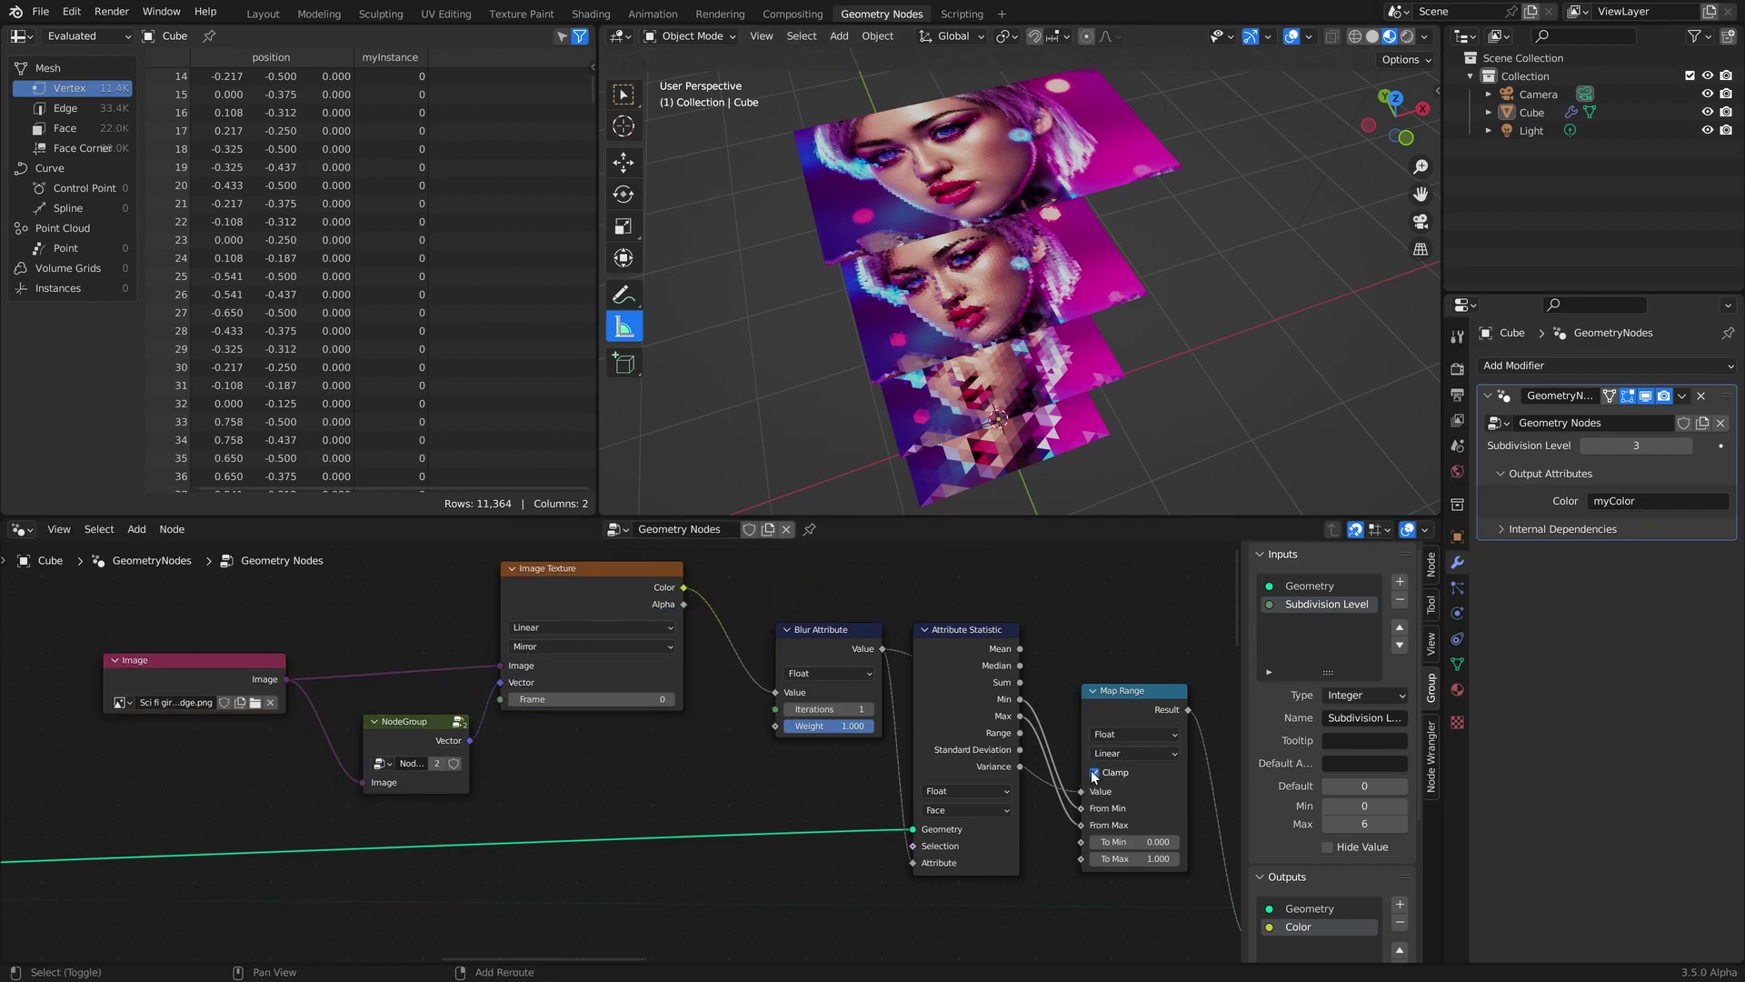
Set the Less Than node's B threshold to 0.080.
middle_click_drag(1218, 823, 811, 690)
mouse_move(873, 822)
left_mouse_down()
mouse_move(892, 822)
mouse_move(871, 821)
left_mouse_up()
middle_click_drag(973, 174, 949, 202)
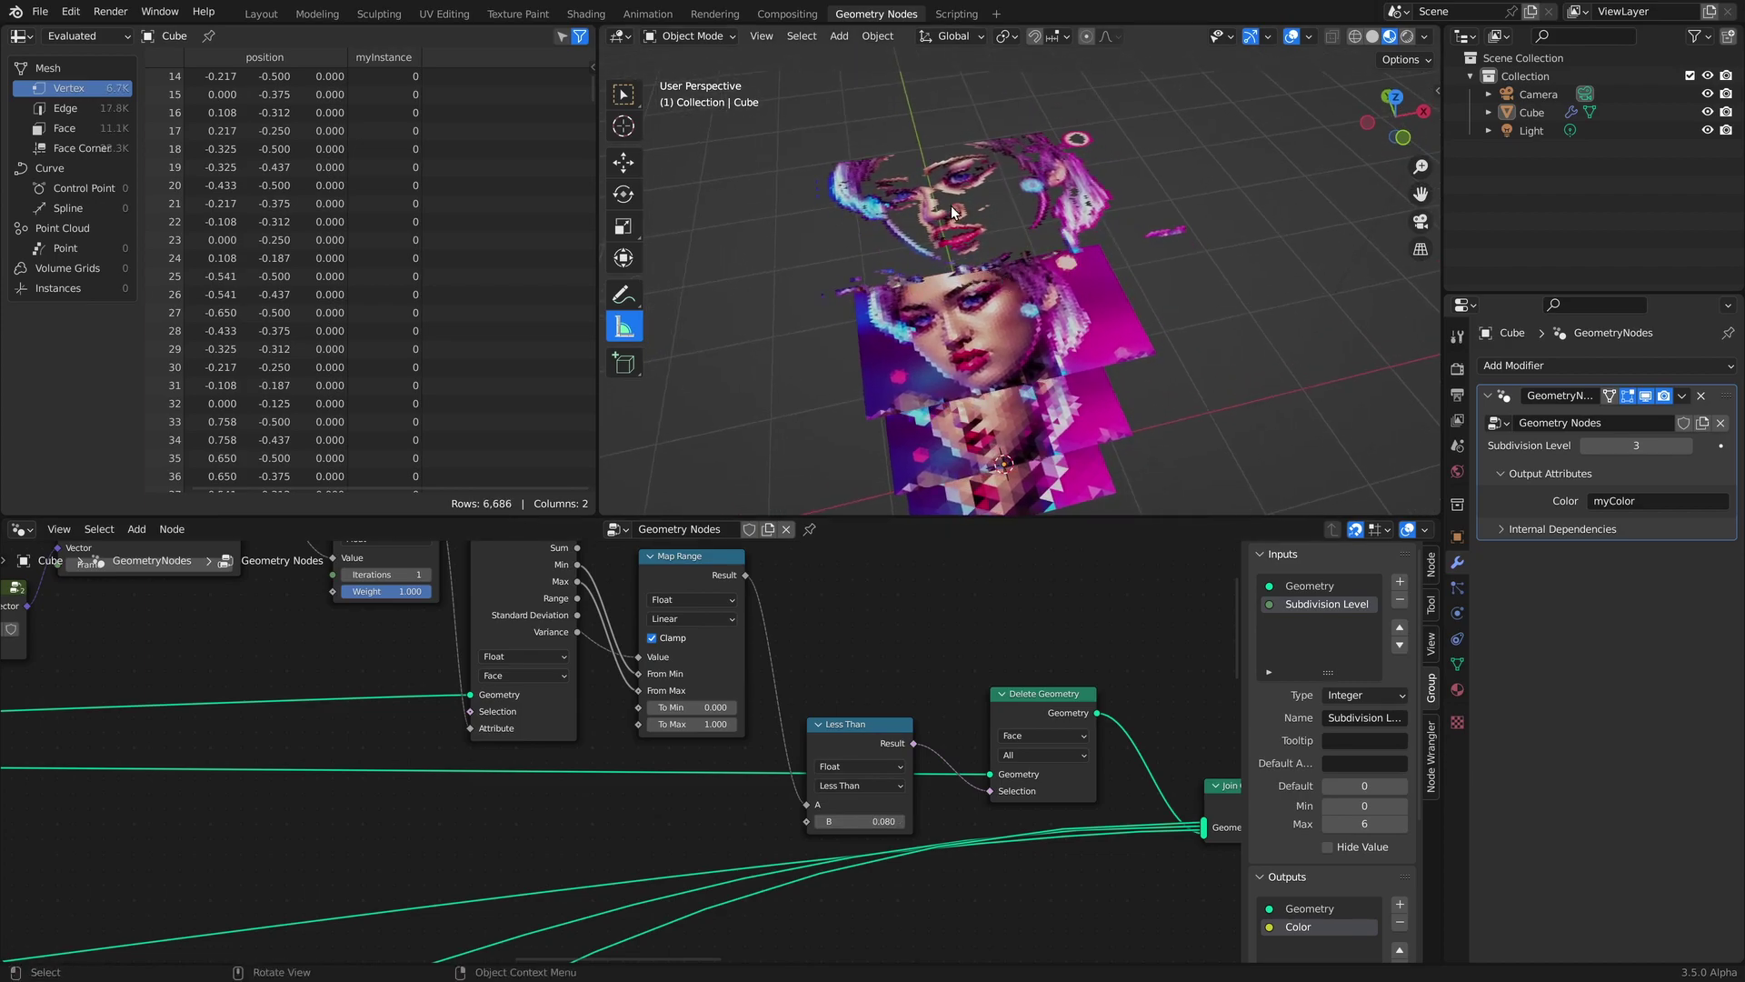
Set the Blur Attribute node's Iterations to 0 and inspect the top image layer.
middle_click_drag(746, 714, 885, 777)
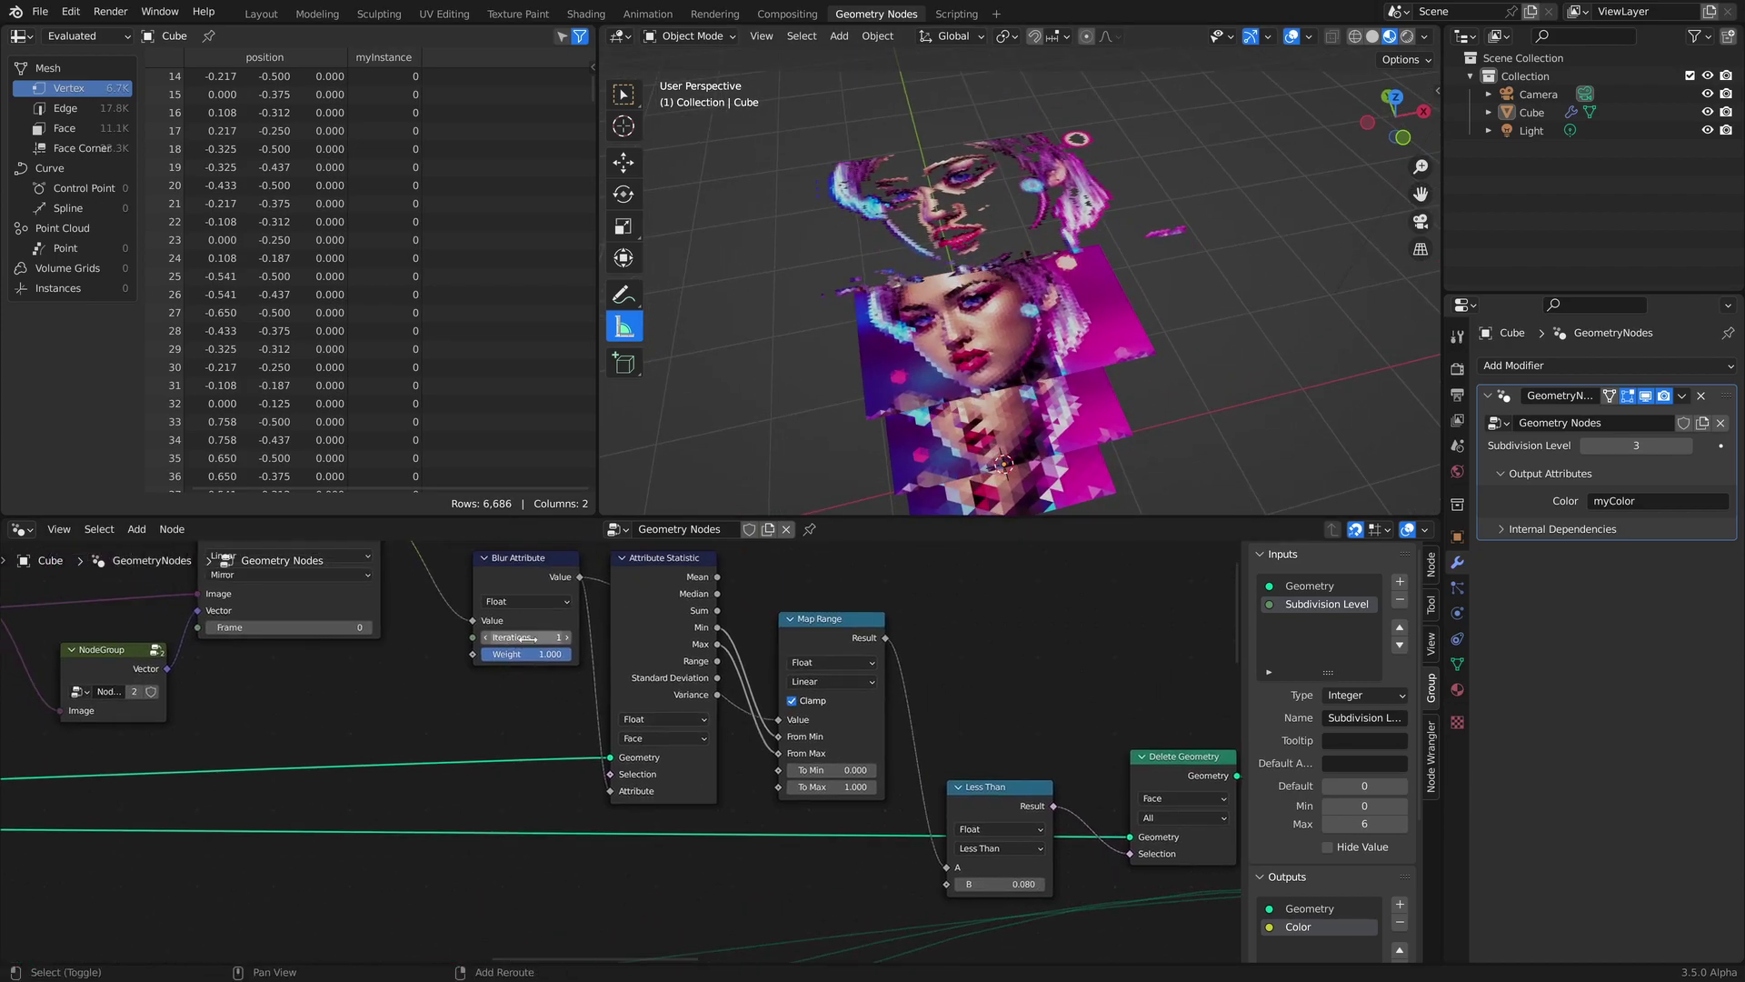
left_click_drag(532, 637, 511, 637)
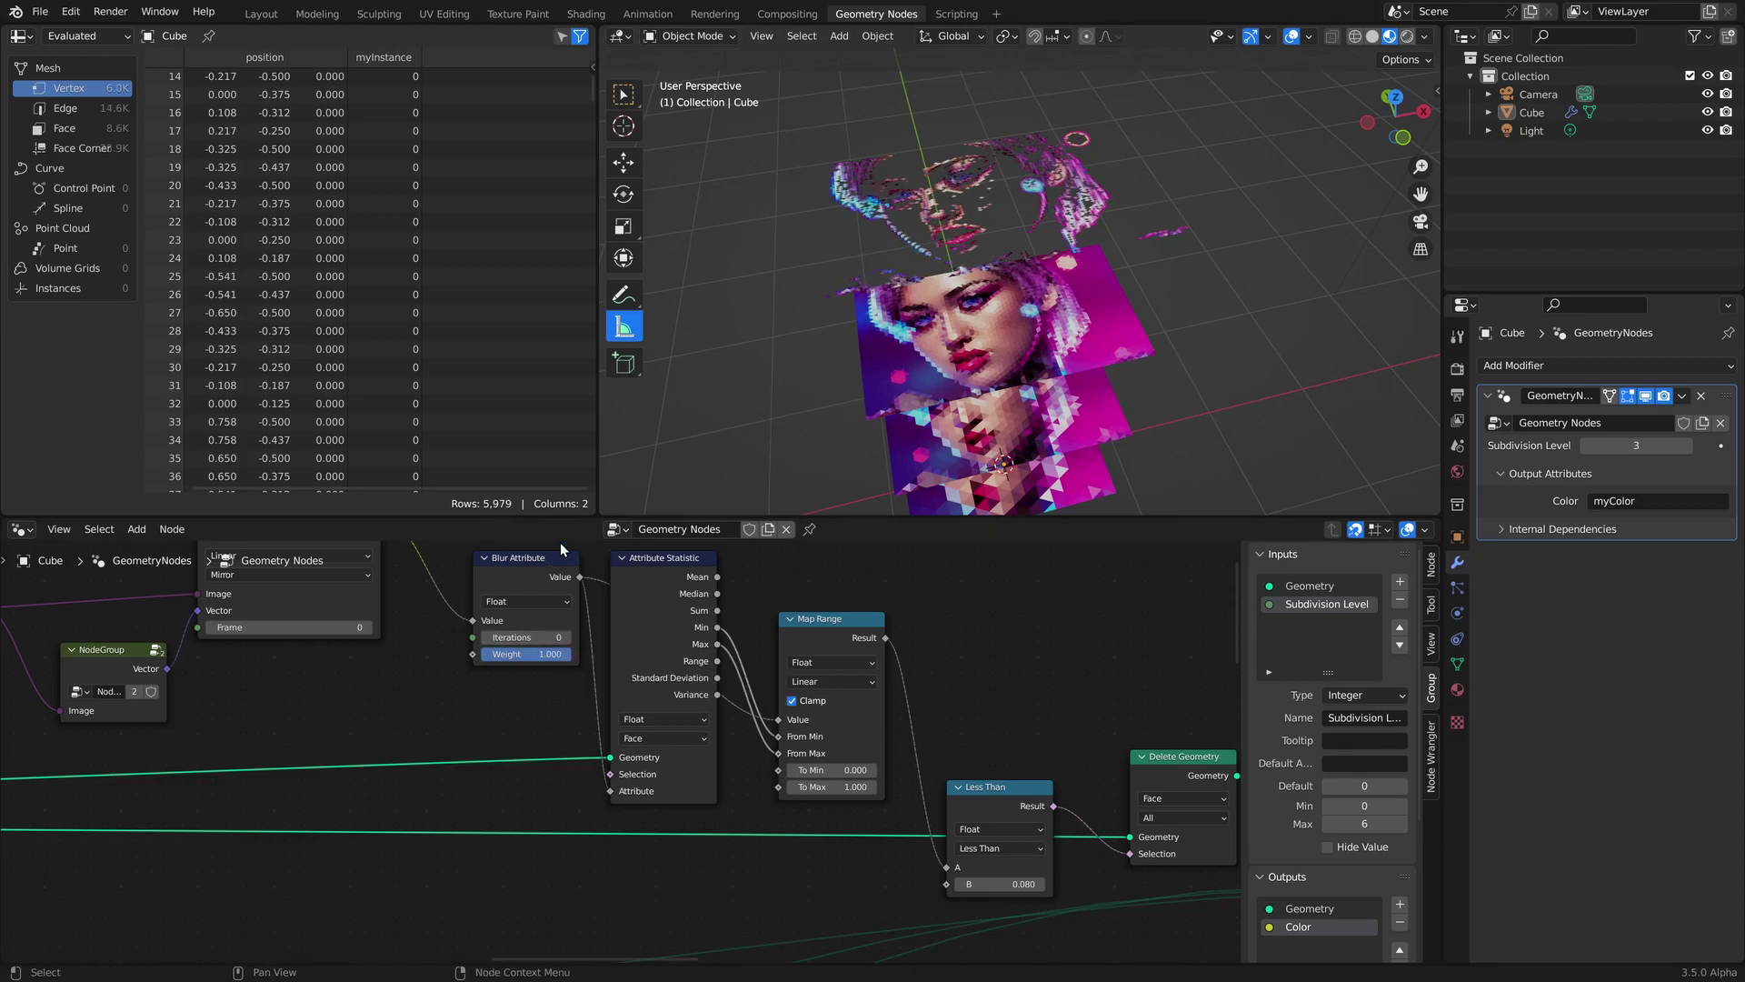
middle_click_drag(490, 642, 544, 702)
scroll(945, 203, "up", 4)
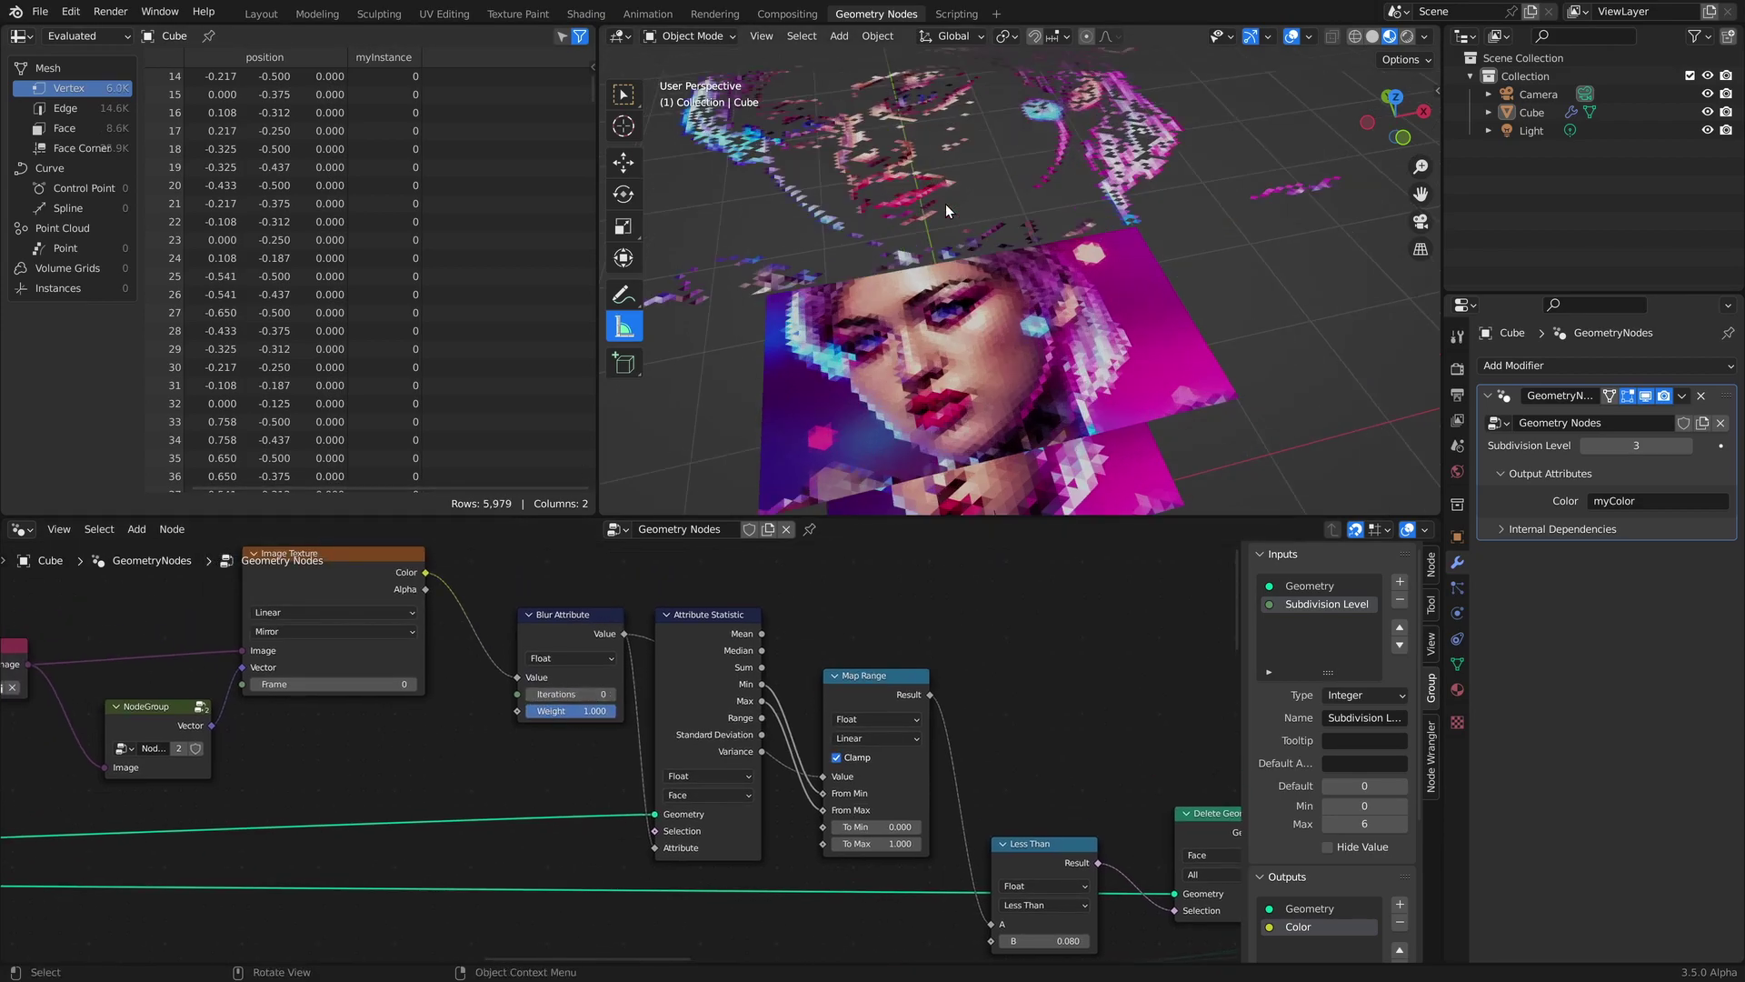
scroll(996, 282, "down", 2)
Set the Blur Attribute's Iterations to 9 and the Less Than node's B threshold to 0.250.
middle_click_drag(1050, 754, 1028, 722, "shift")
left_click_drag(1023, 910, 1056, 910, "shift")
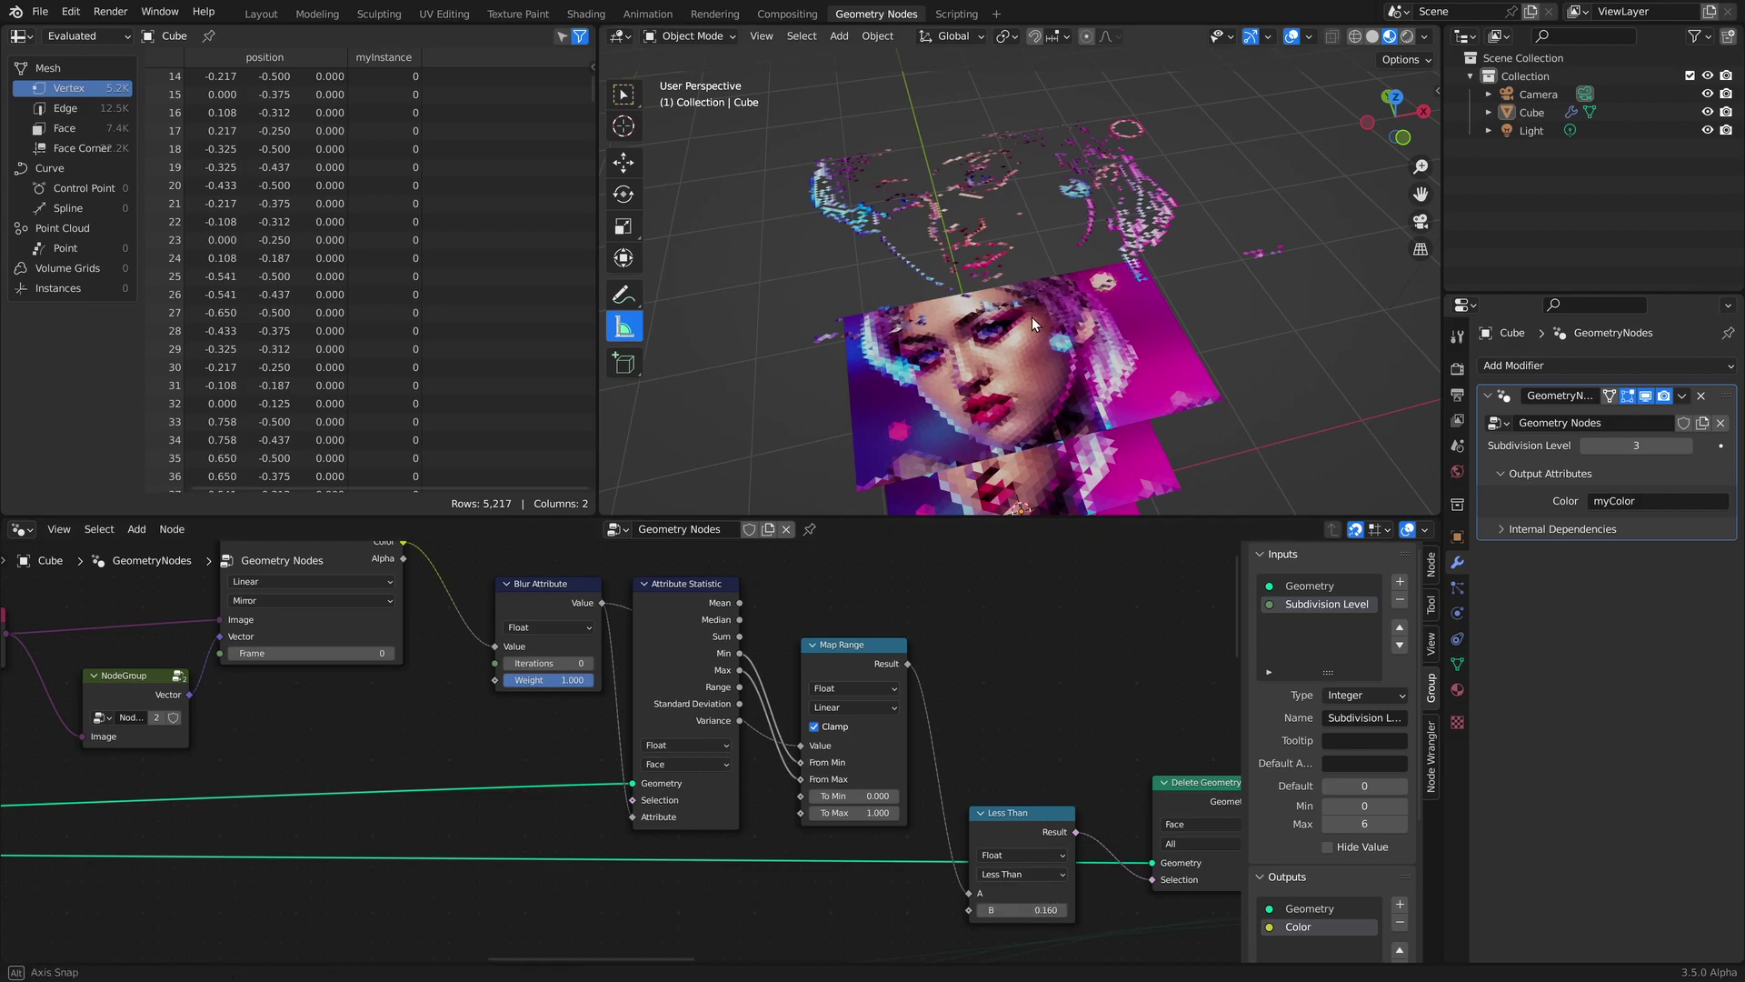
middle_click_drag(1033, 316, 970, 215)
left_click_drag(546, 663, 560, 663, "shift")
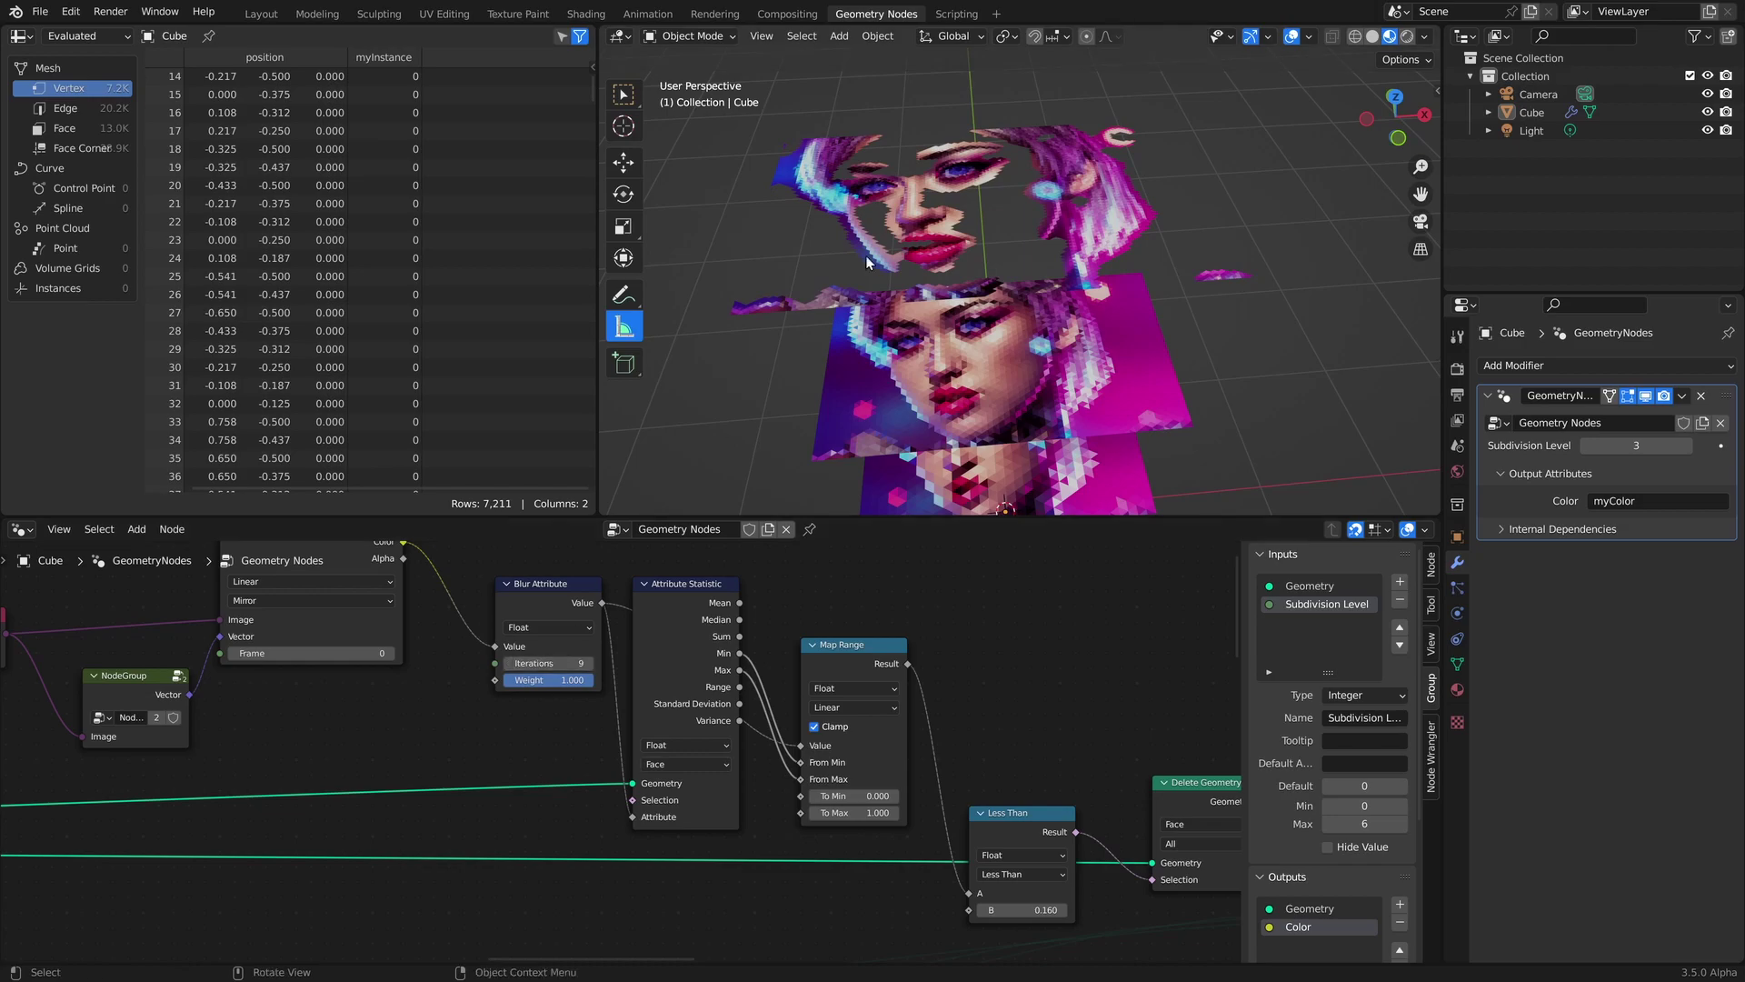
mouse_move(1021, 910)
left_mouse_down()
mouse_move(1053, 910)
mouse_move(1030, 910)
left_mouse_up()
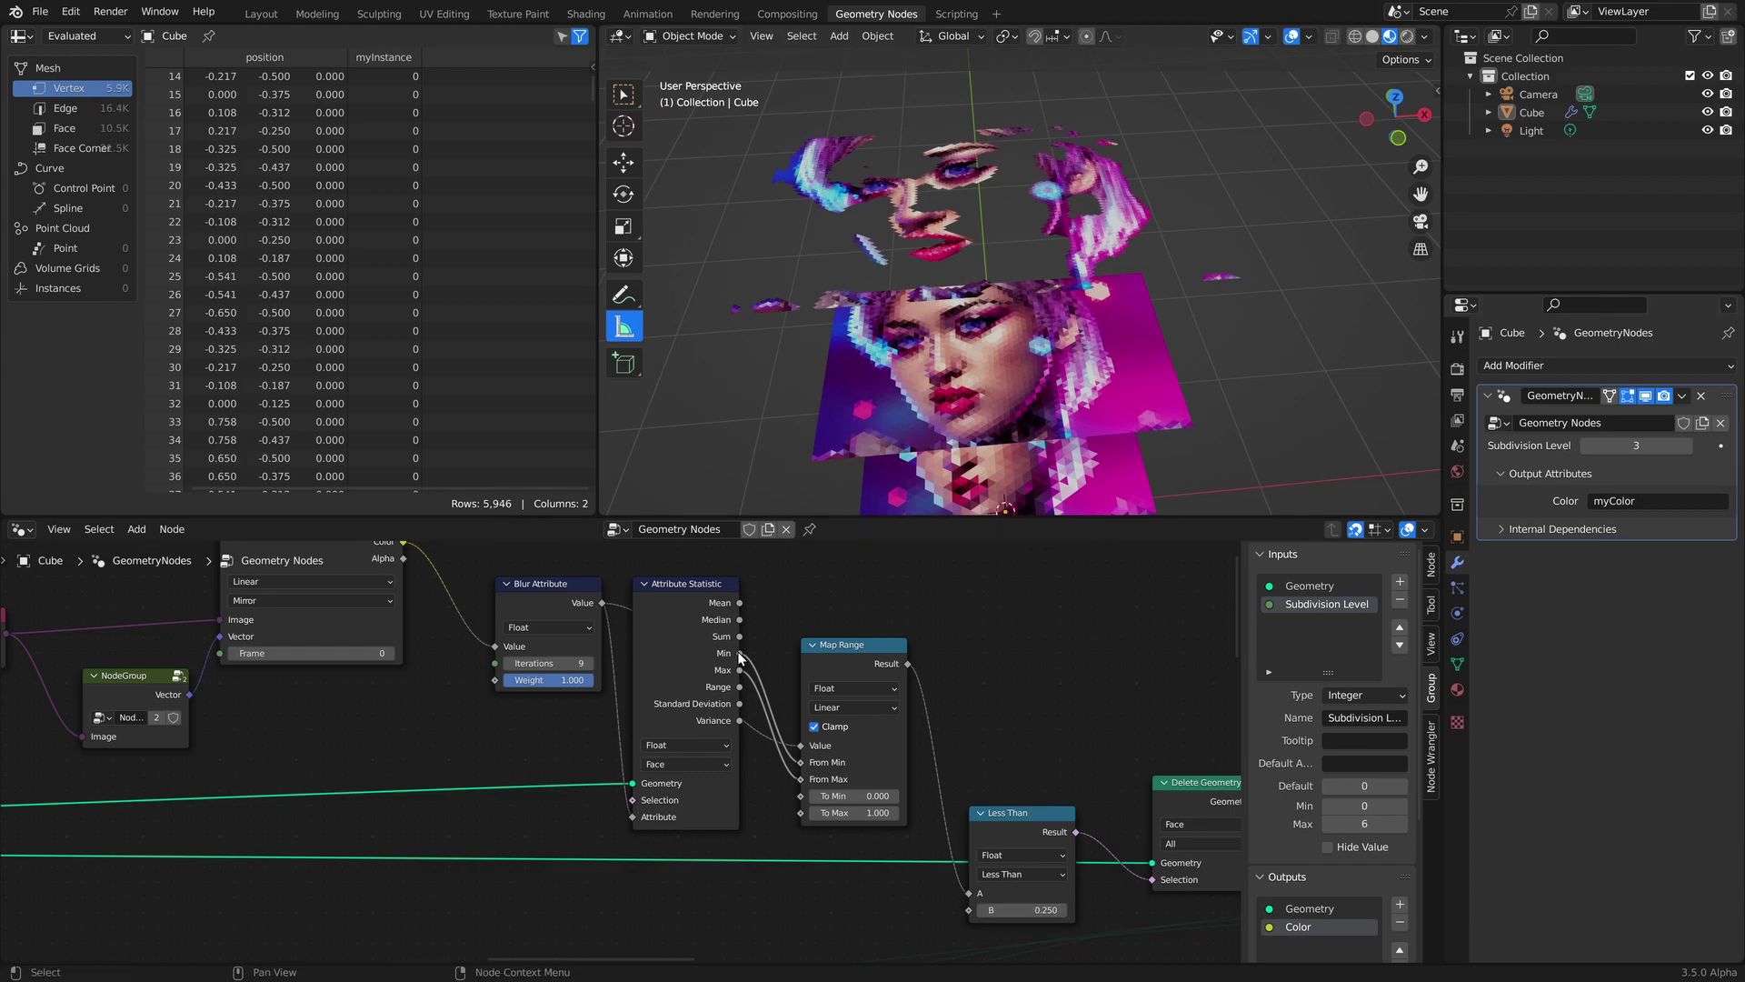
Select the Blur Attribute, Attribute Statistic, Map Range and Less Than nodes of the edge-based deletion chain.
scroll(753, 696, "down", 5)
left_click_drag(580, 578, 809, 744)
scroll(738, 743, "down", 3)
scroll(737, 740, "down", 4)
middle_click_drag(126, 852, 209, 791)
scroll(862, 707, "up", 6)
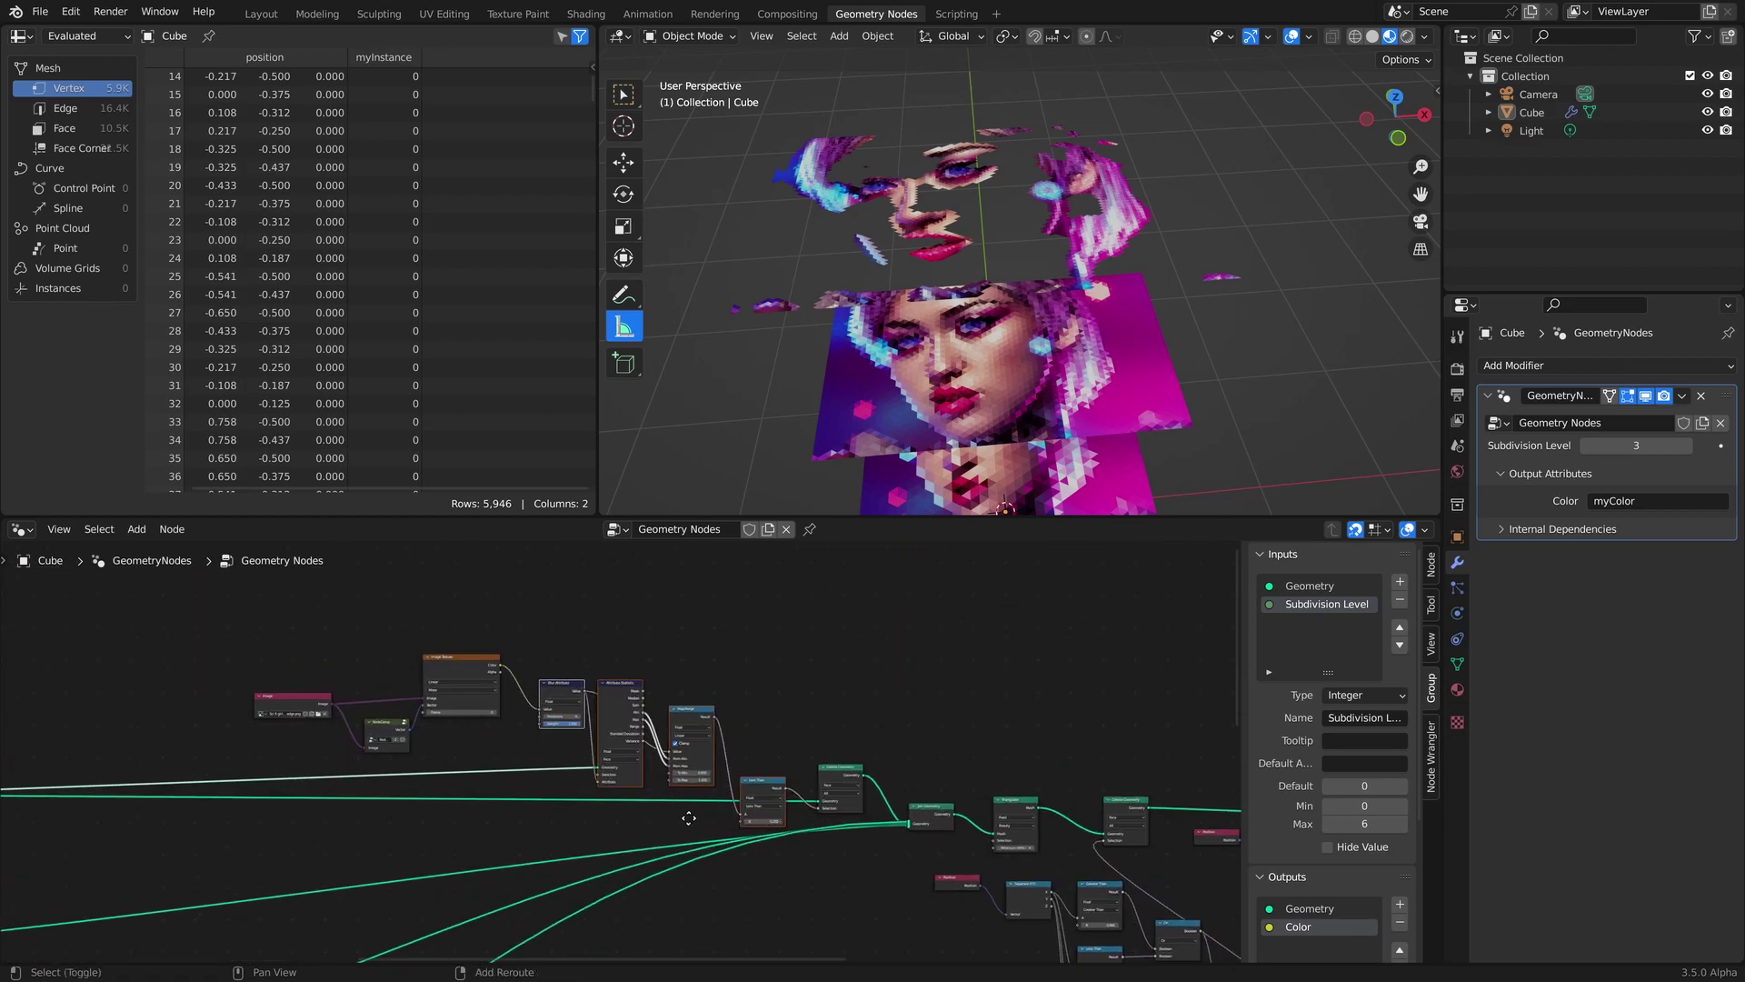
middle_click_drag(704, 852, 717, 797)
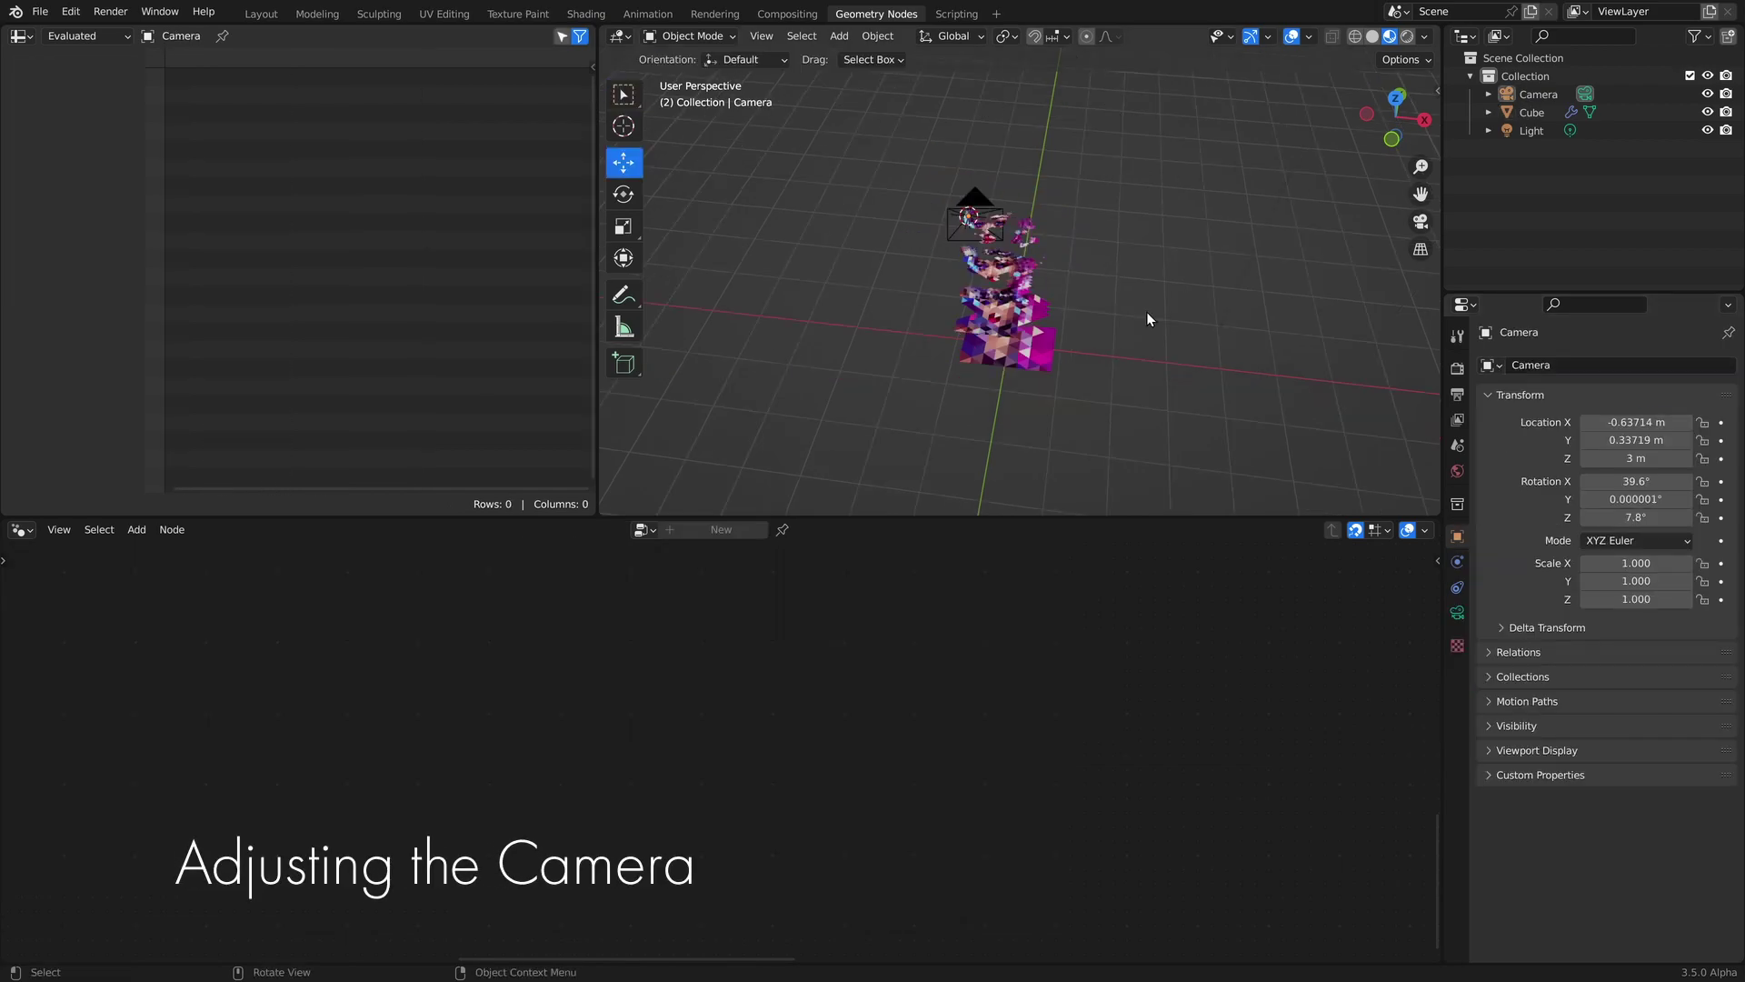
Set the camera's location to X 0, Y 0 and Z 5 m.
left_click_drag(1616, 423, 1617, 458)
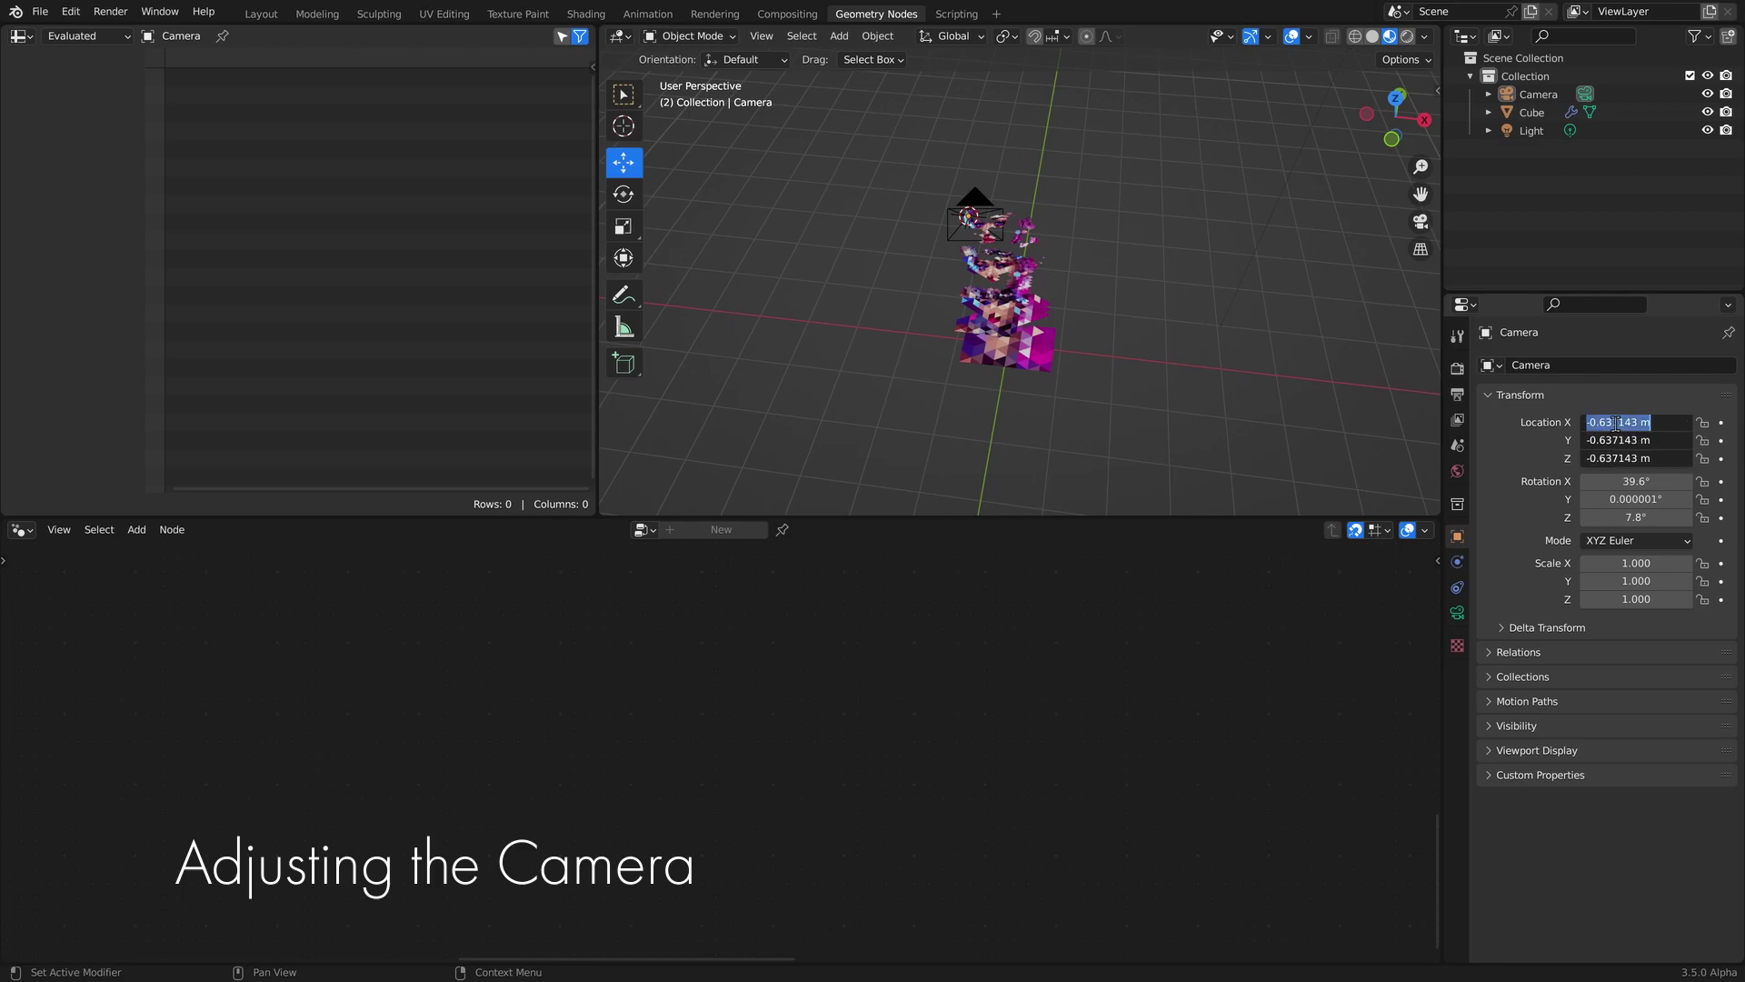
type("0")
key("Return")
left_click(1634, 458)
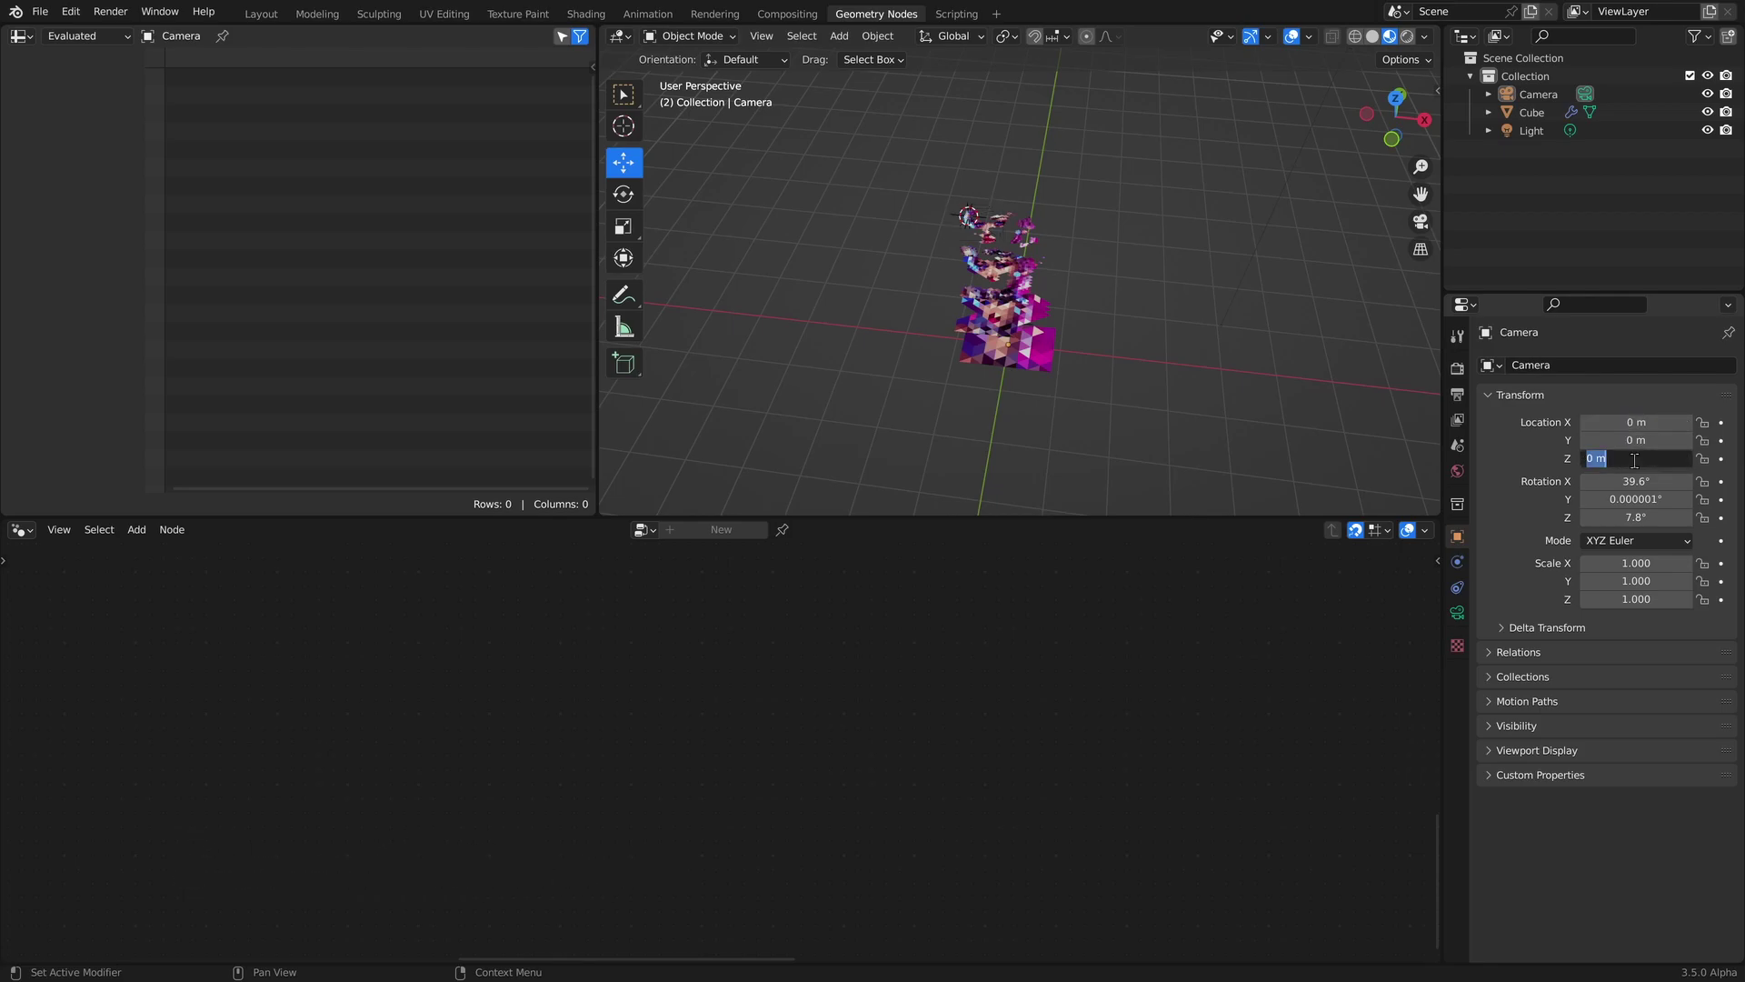
type("5")
key("Return")
Set all three of the camera's rotation values to 0°.
left_click_drag(1613, 517, 1613, 482)
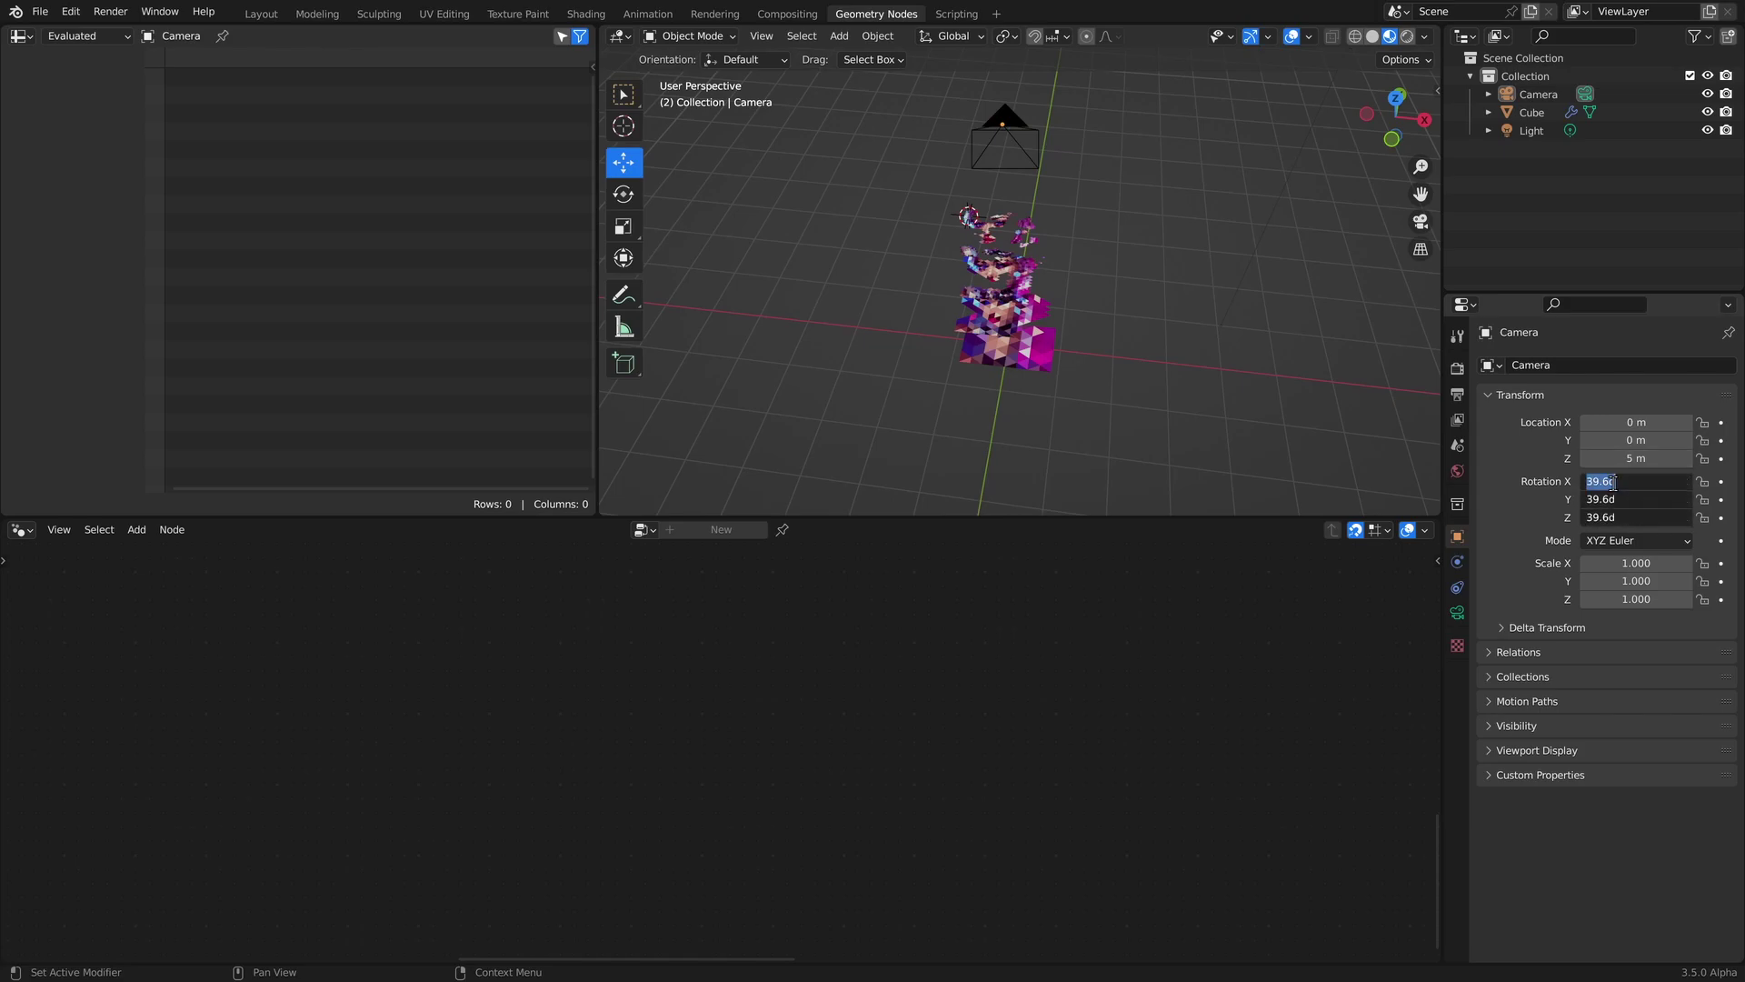
type("0")
key("Return")
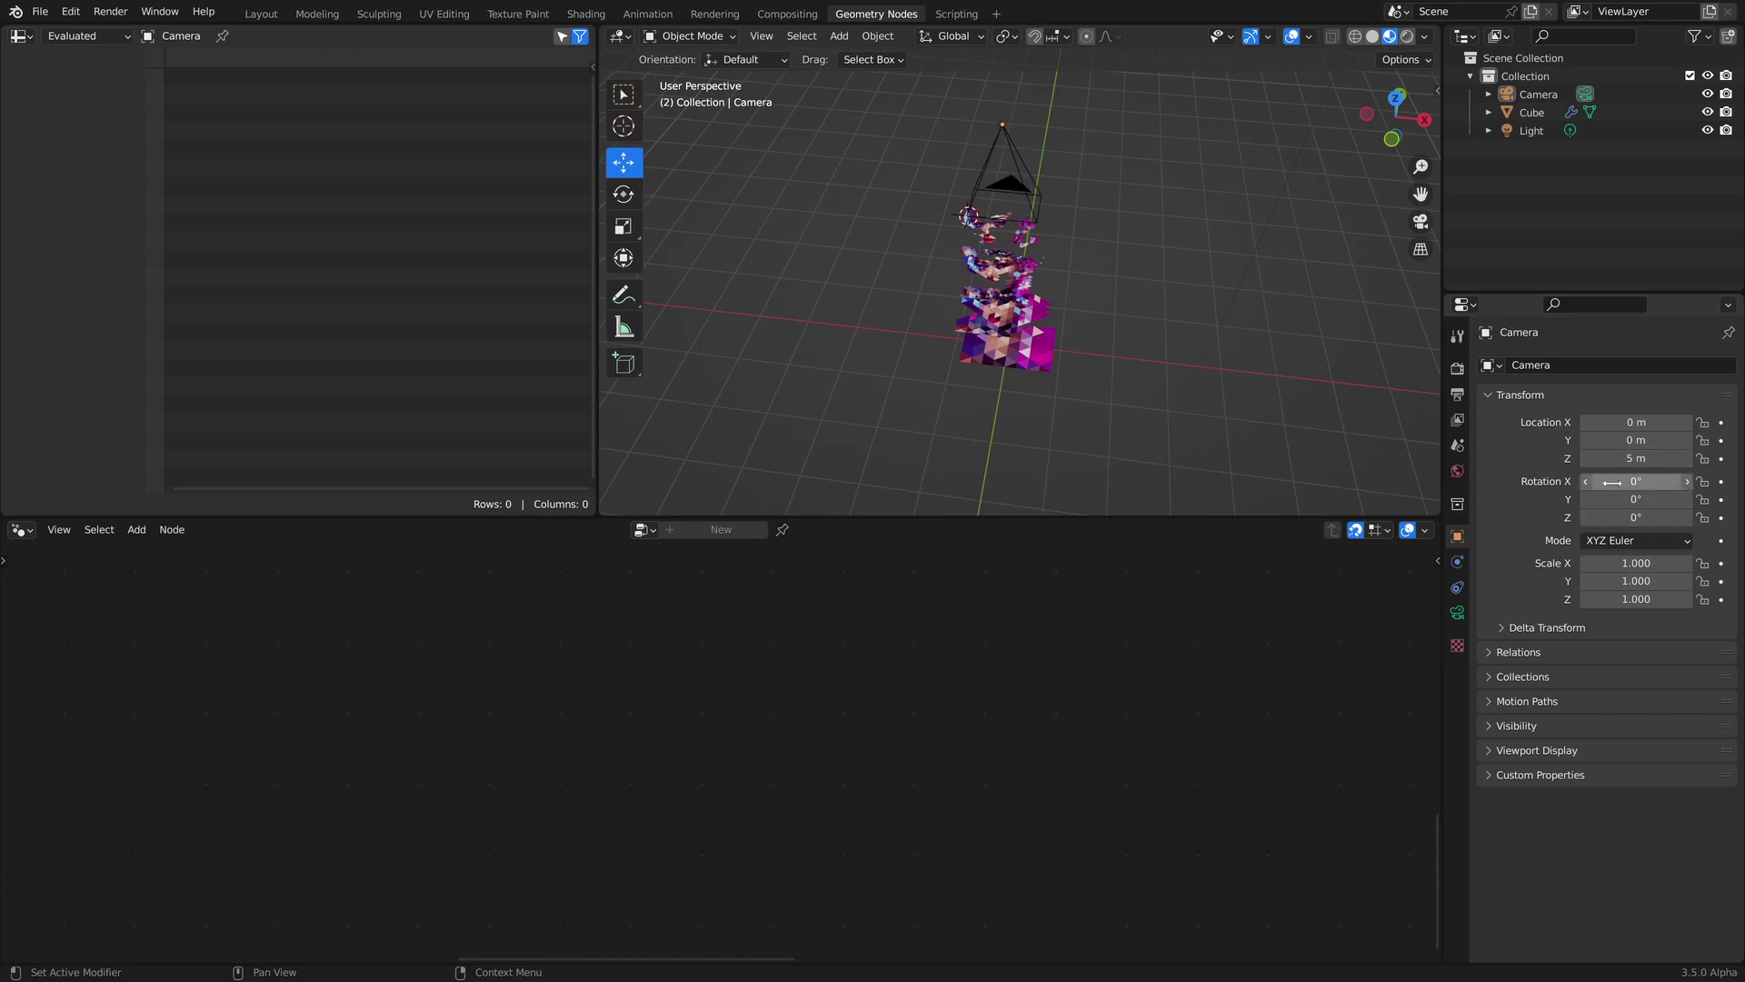
Make the camera orthographic with an orthographic scale of sqrt(3), and view the scene through it.
left_click(1457, 614)
left_click(1612, 423)
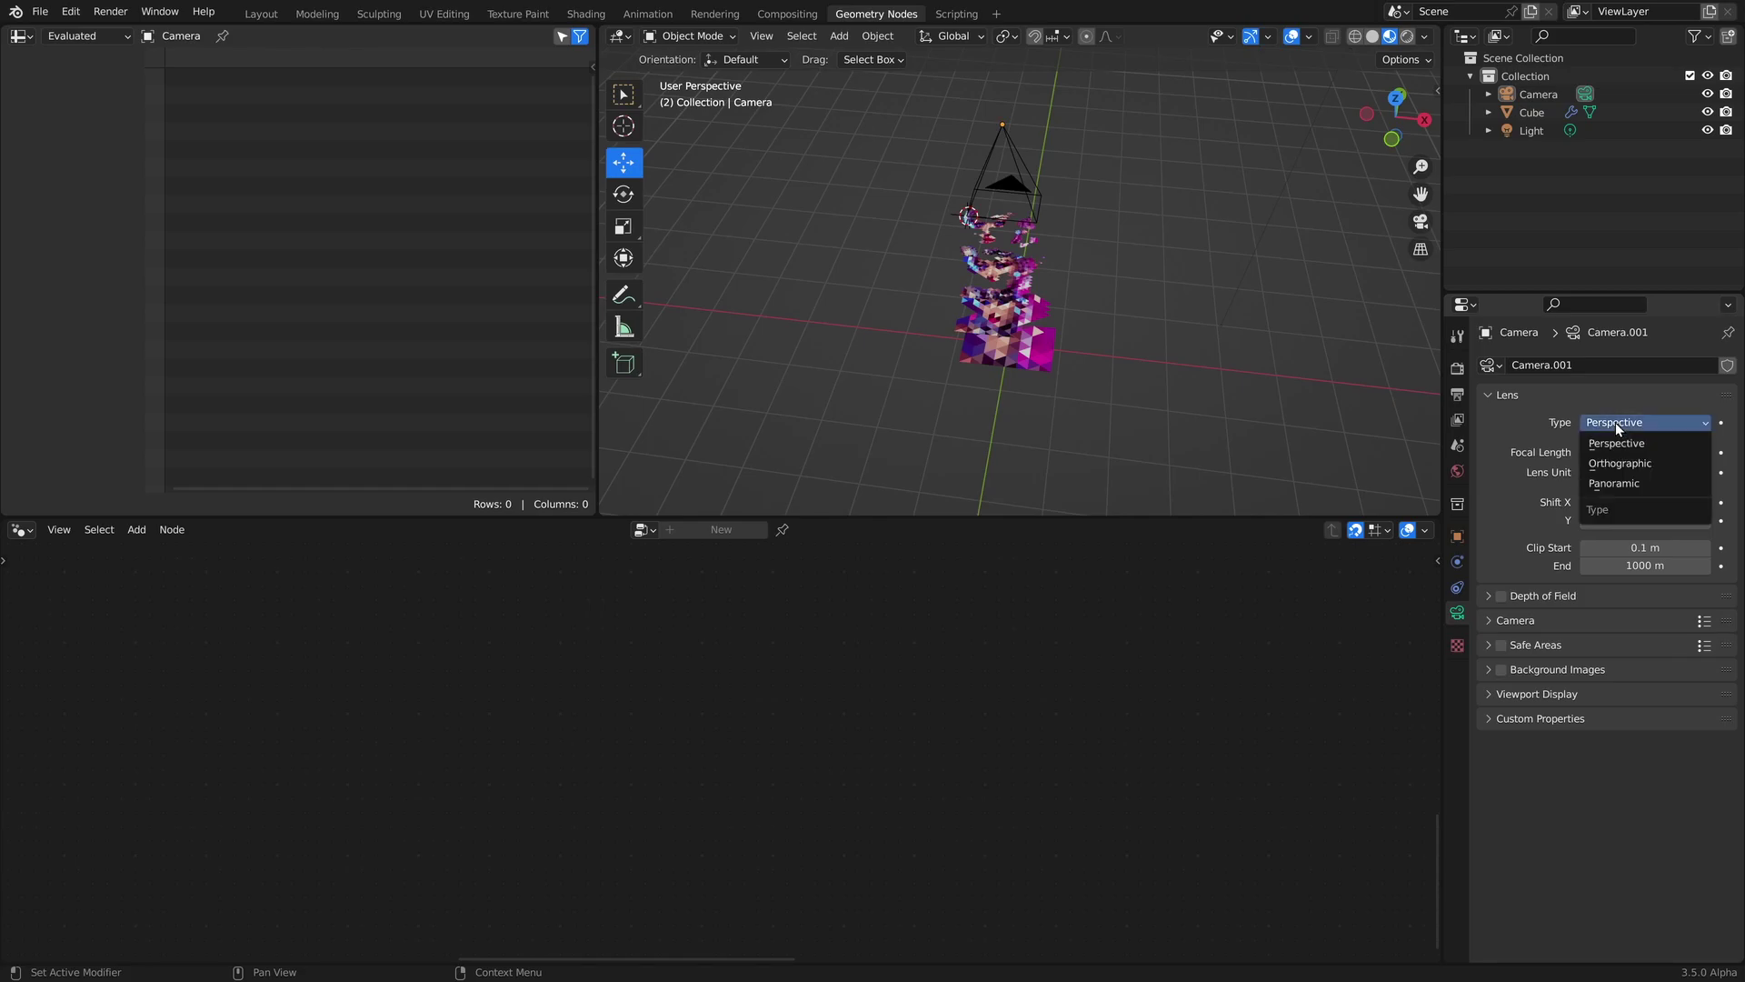
left_click(1624, 463)
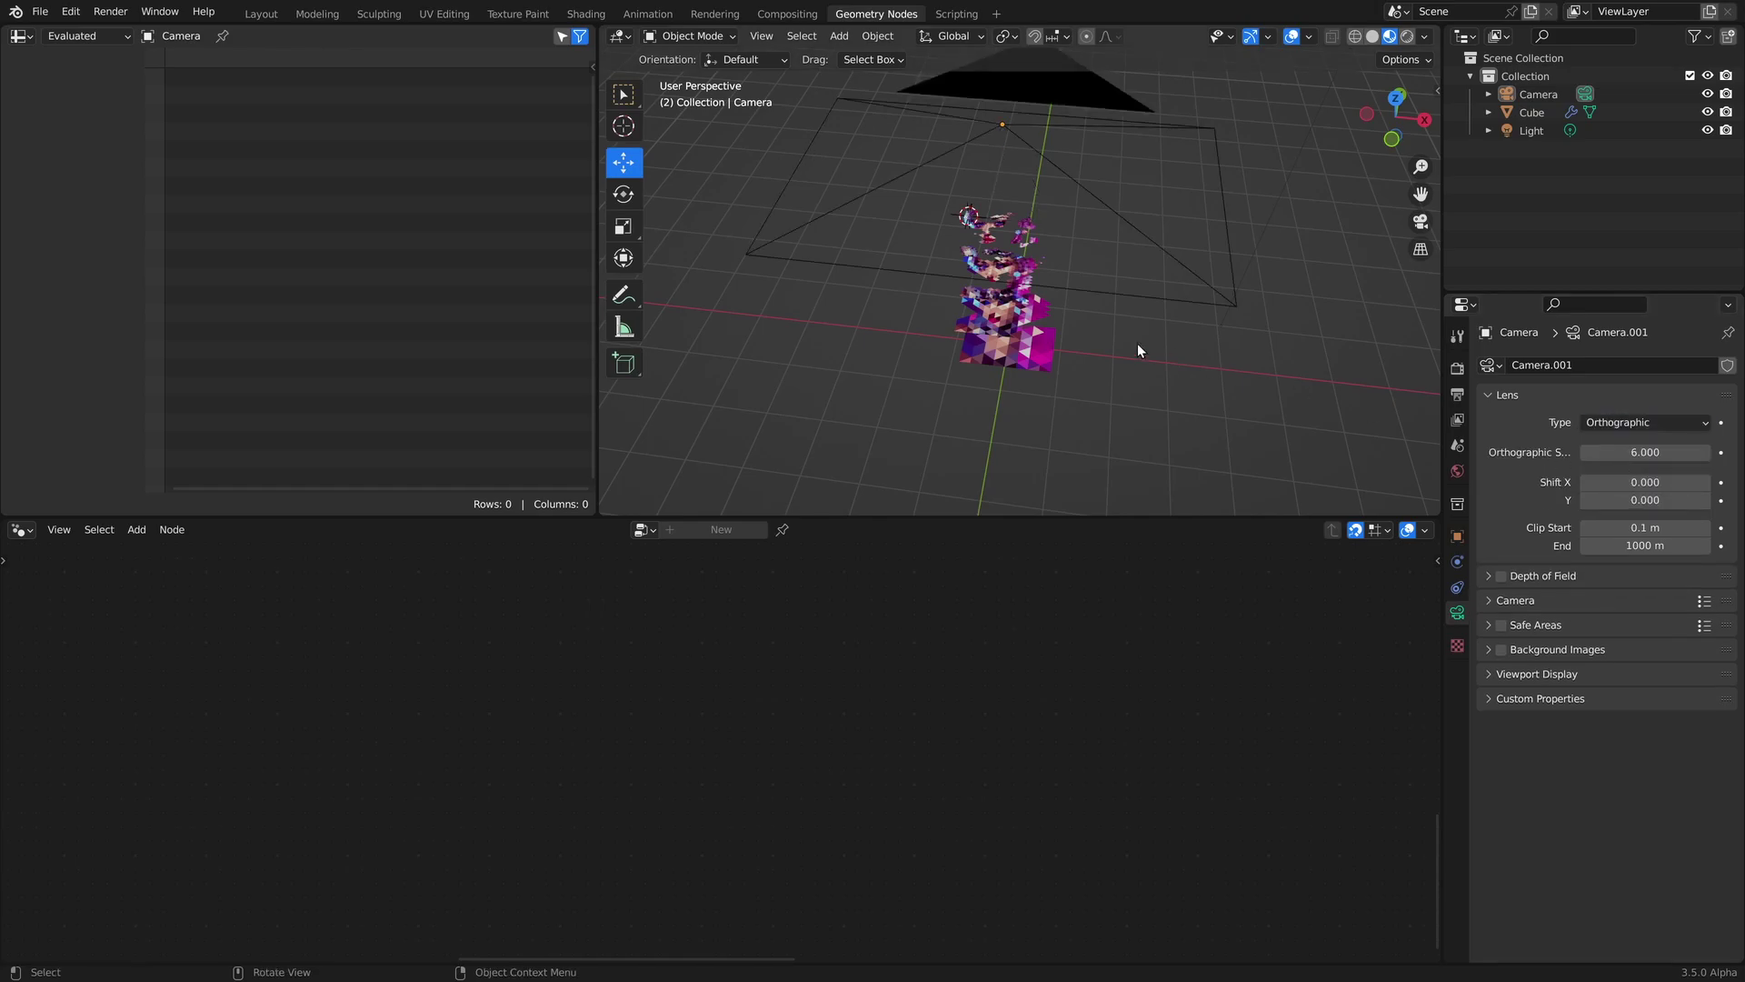
left_click(1637, 451)
type("sqrt(3)")
key("Return")
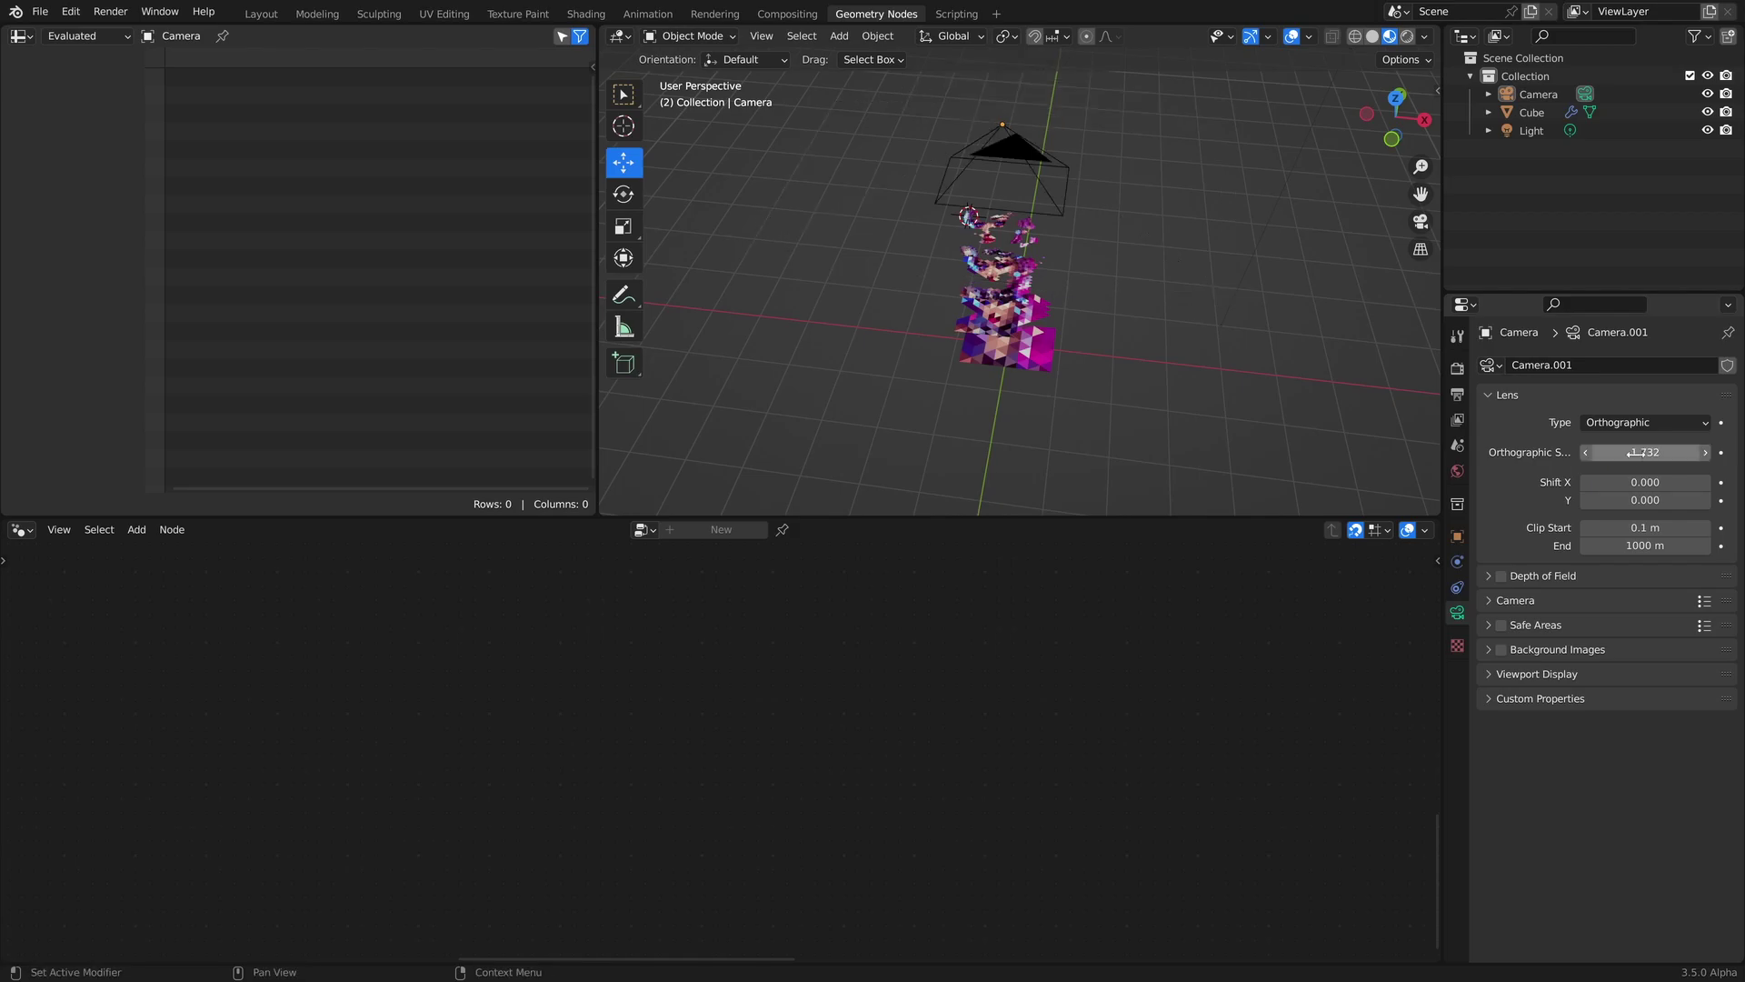
key("KP_0")
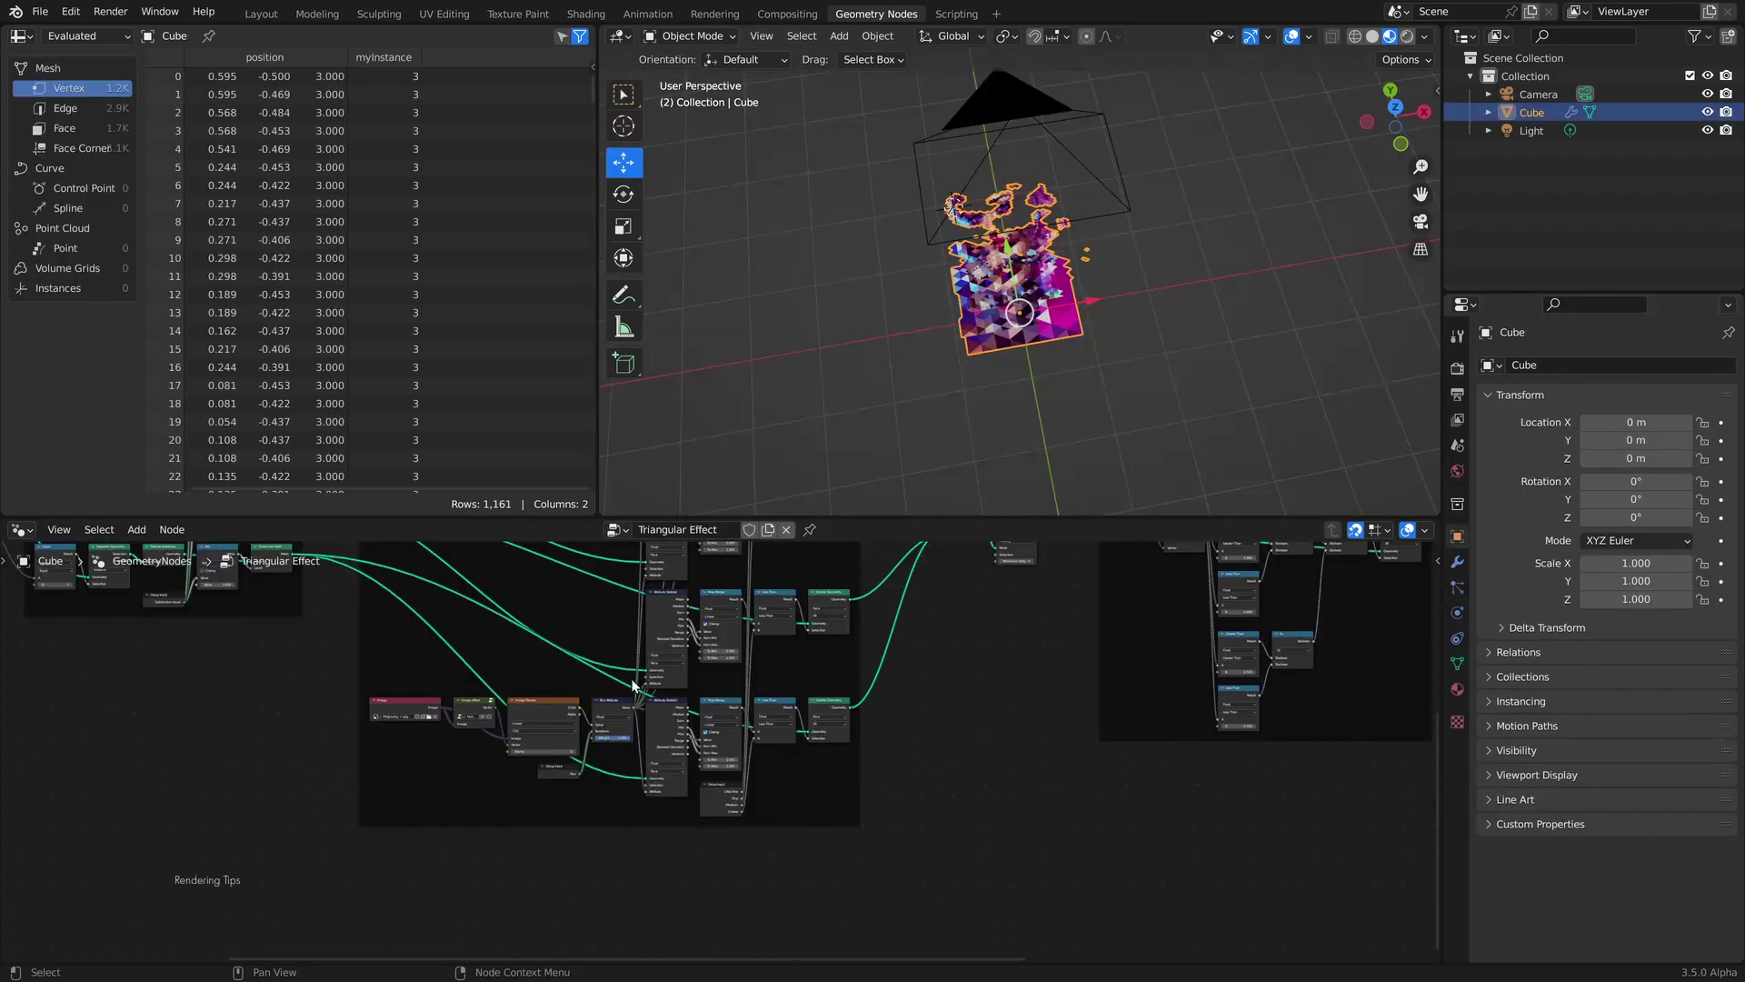
Set the Mesh Line node's Z offset to 0.01 m in the Geometry Generation frame.
scroll(634, 687, "up", 6)
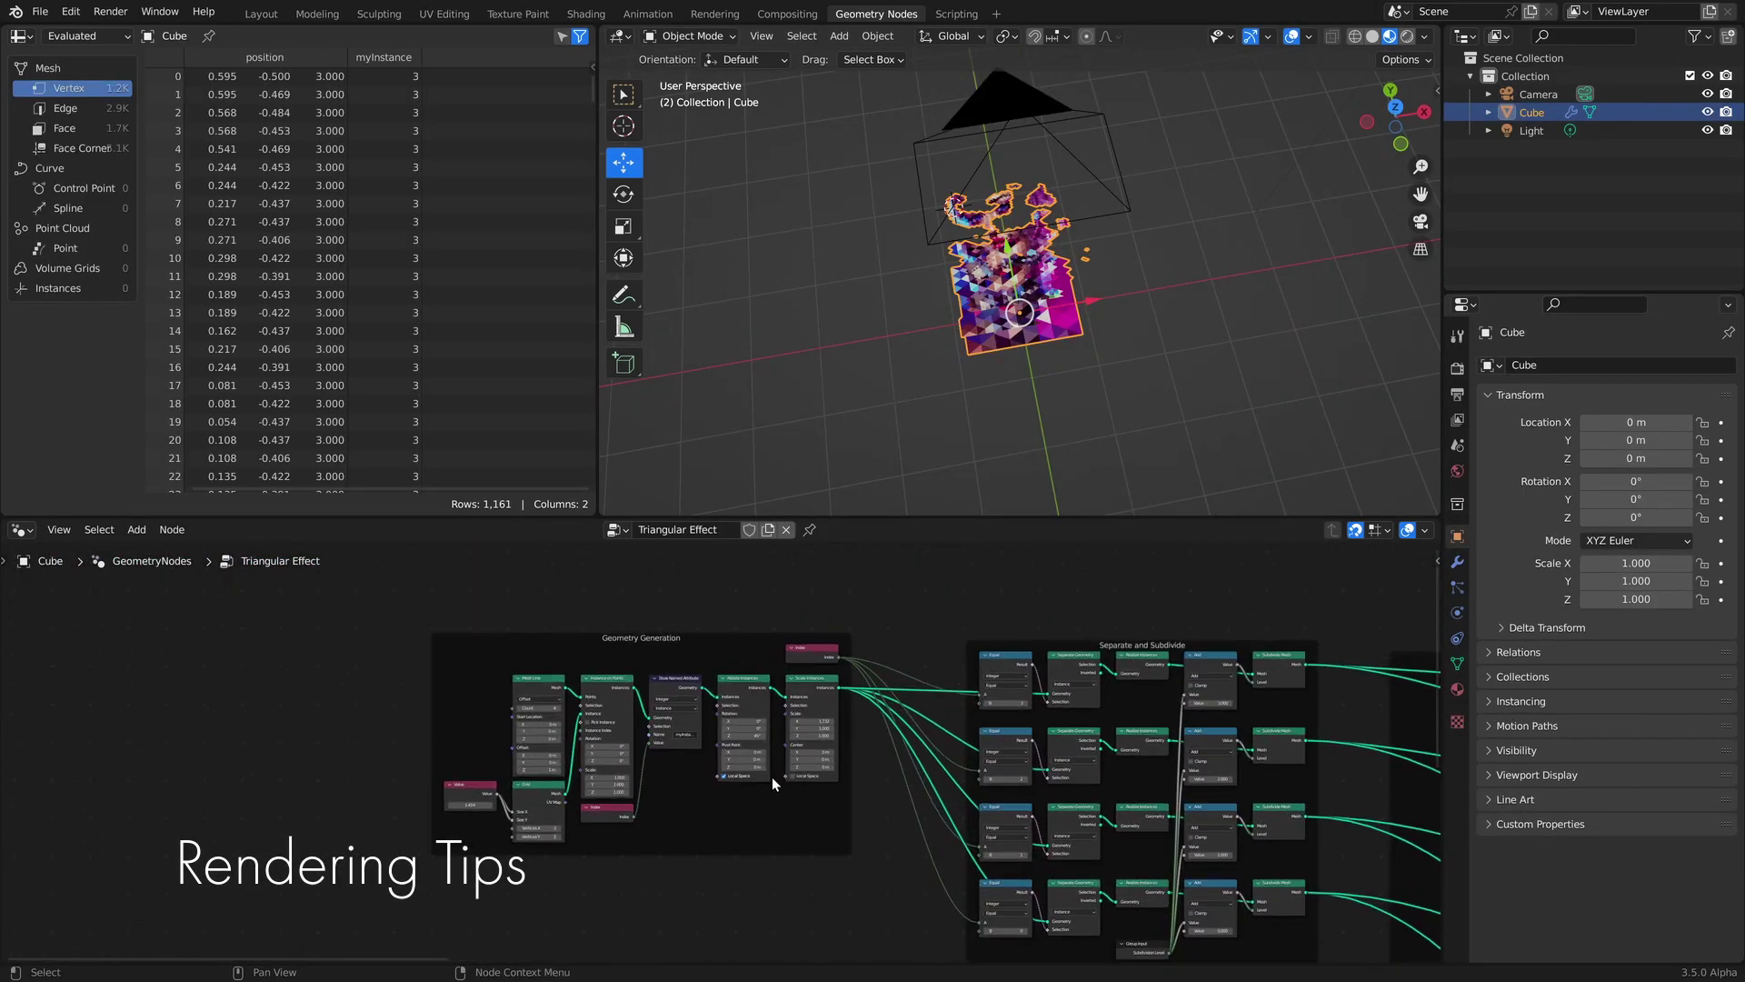
scroll(772, 777, "up", 5)
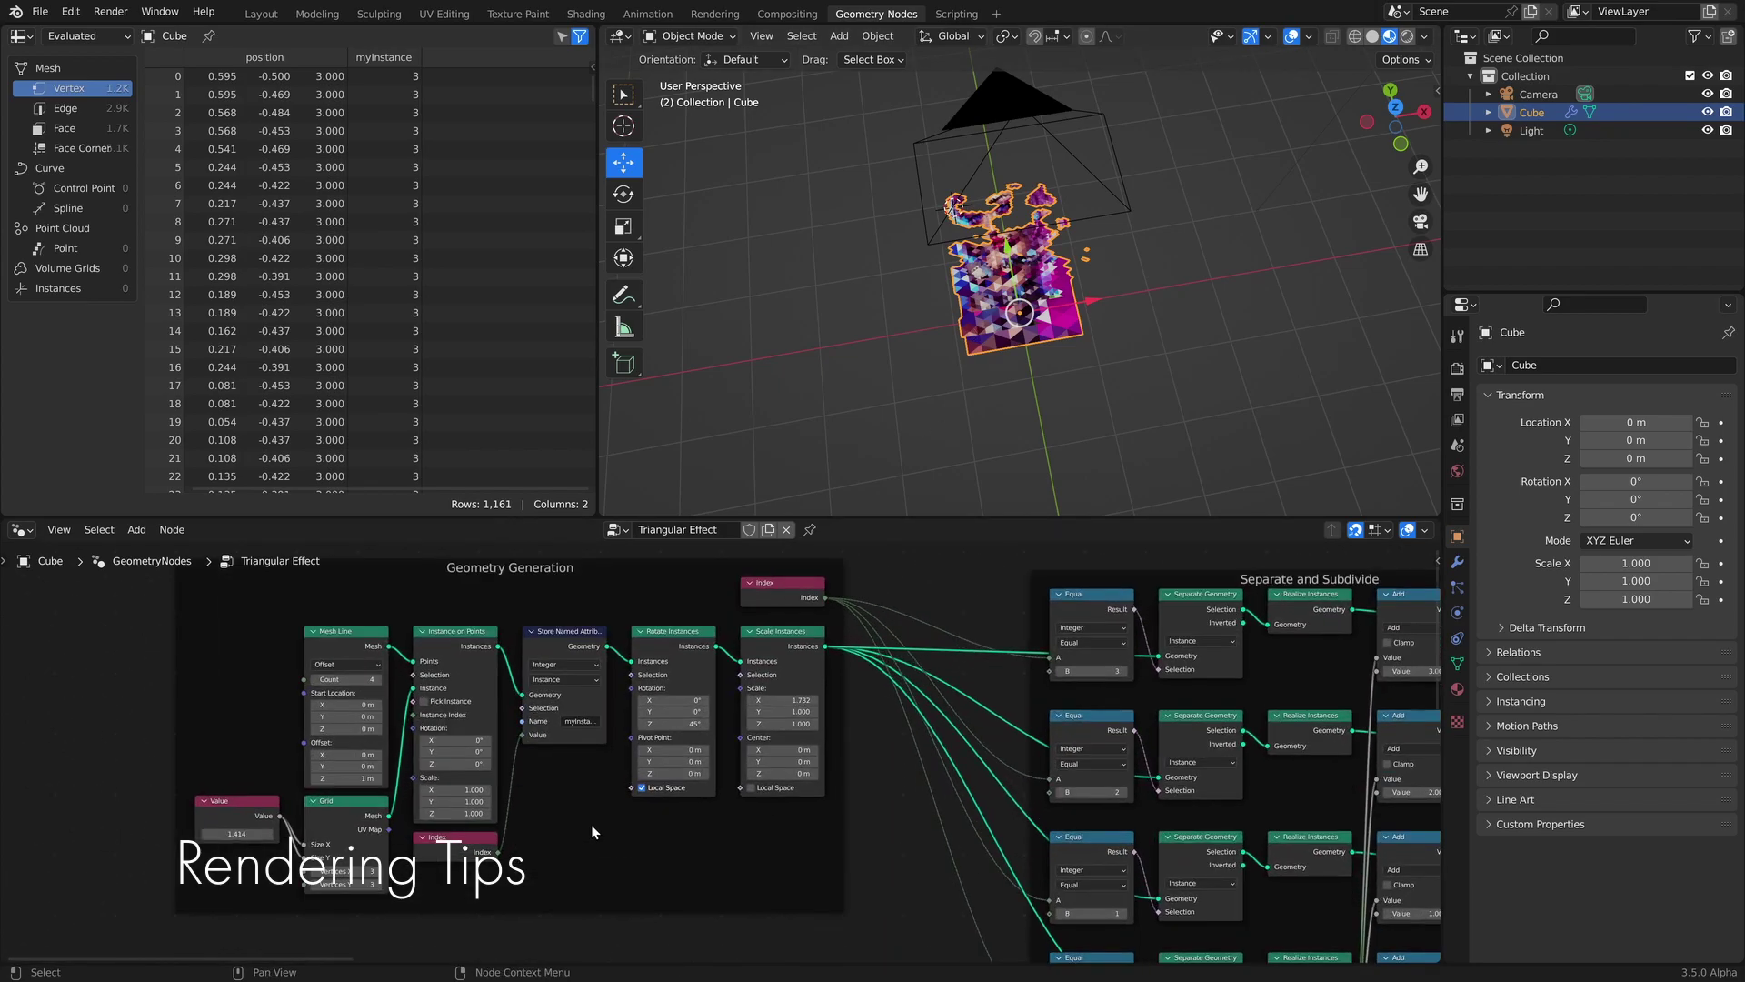
scroll(592, 831, "up", 3)
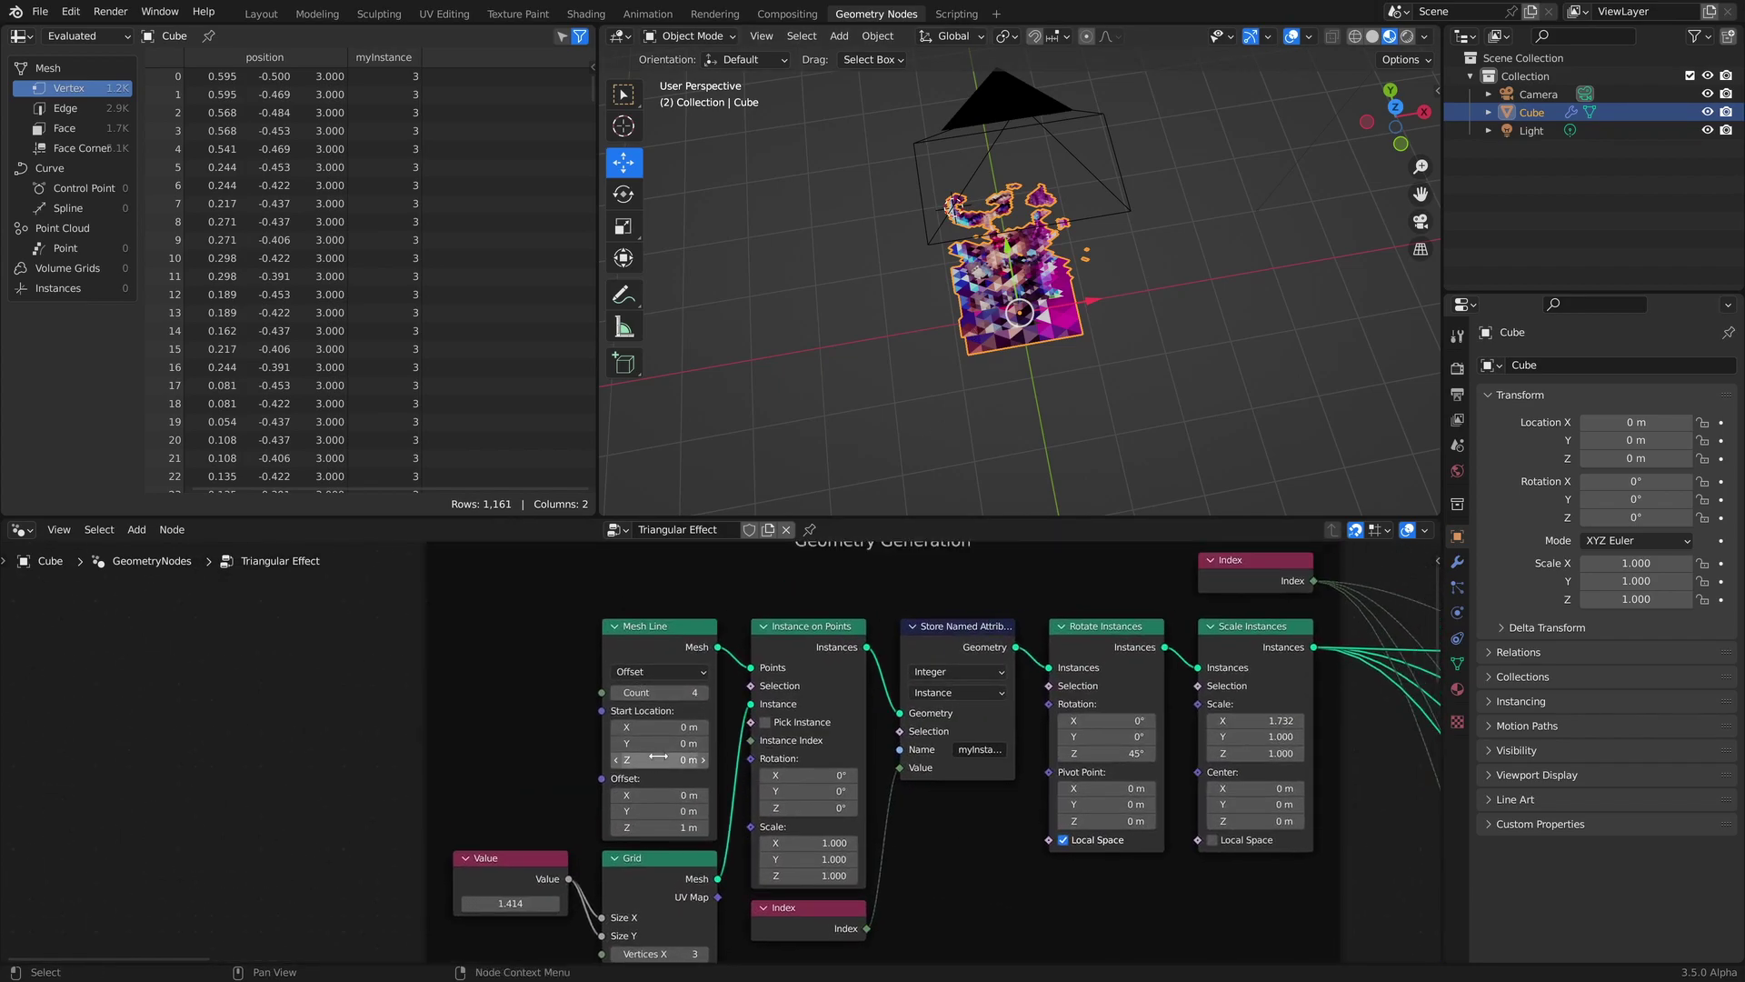
left_click_drag(658, 827, 614, 827, "shift")
scroll(1033, 343, "up", 5)
middle_click_drag(1034, 343, 1056, 275)
left_click(673, 827)
type("0.01")
key("Return")
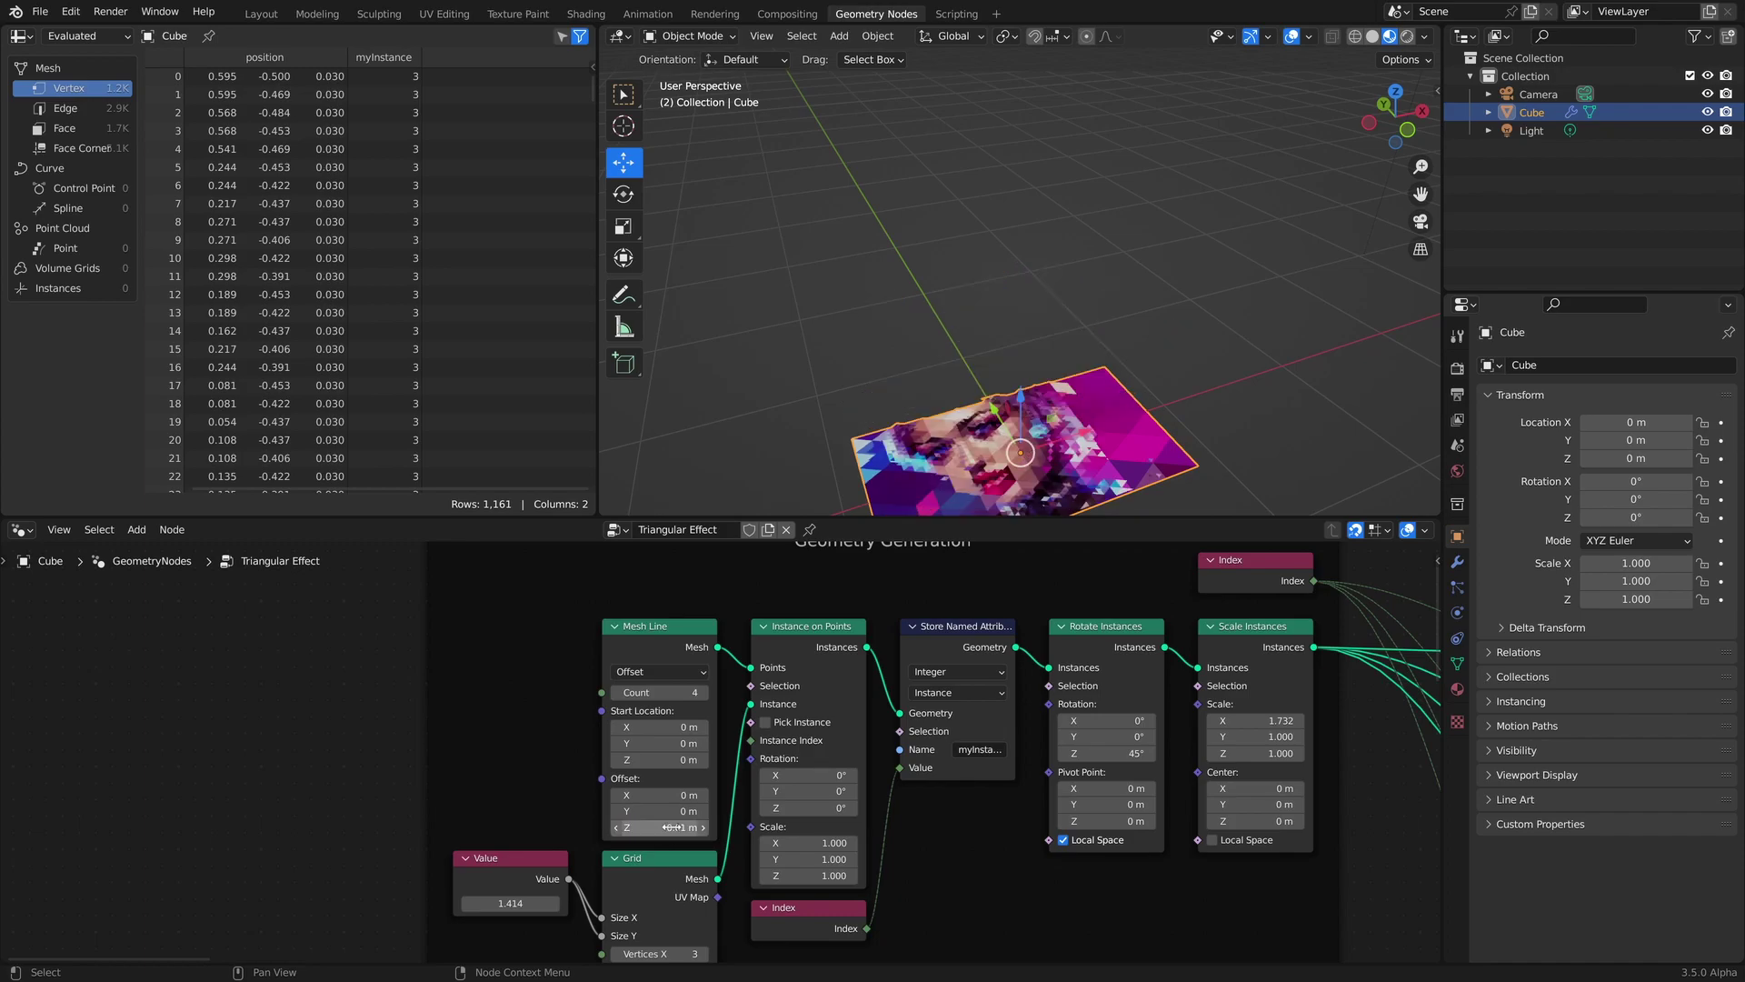
Set the Mesh Line node's Z offset to 0 m and view the flattened layers through the camera.
key("KP_Decimal")
middle_click_drag(1044, 418, 1036, 324, "ctrl")
left_click(670, 826)
type("0")
key("Return")
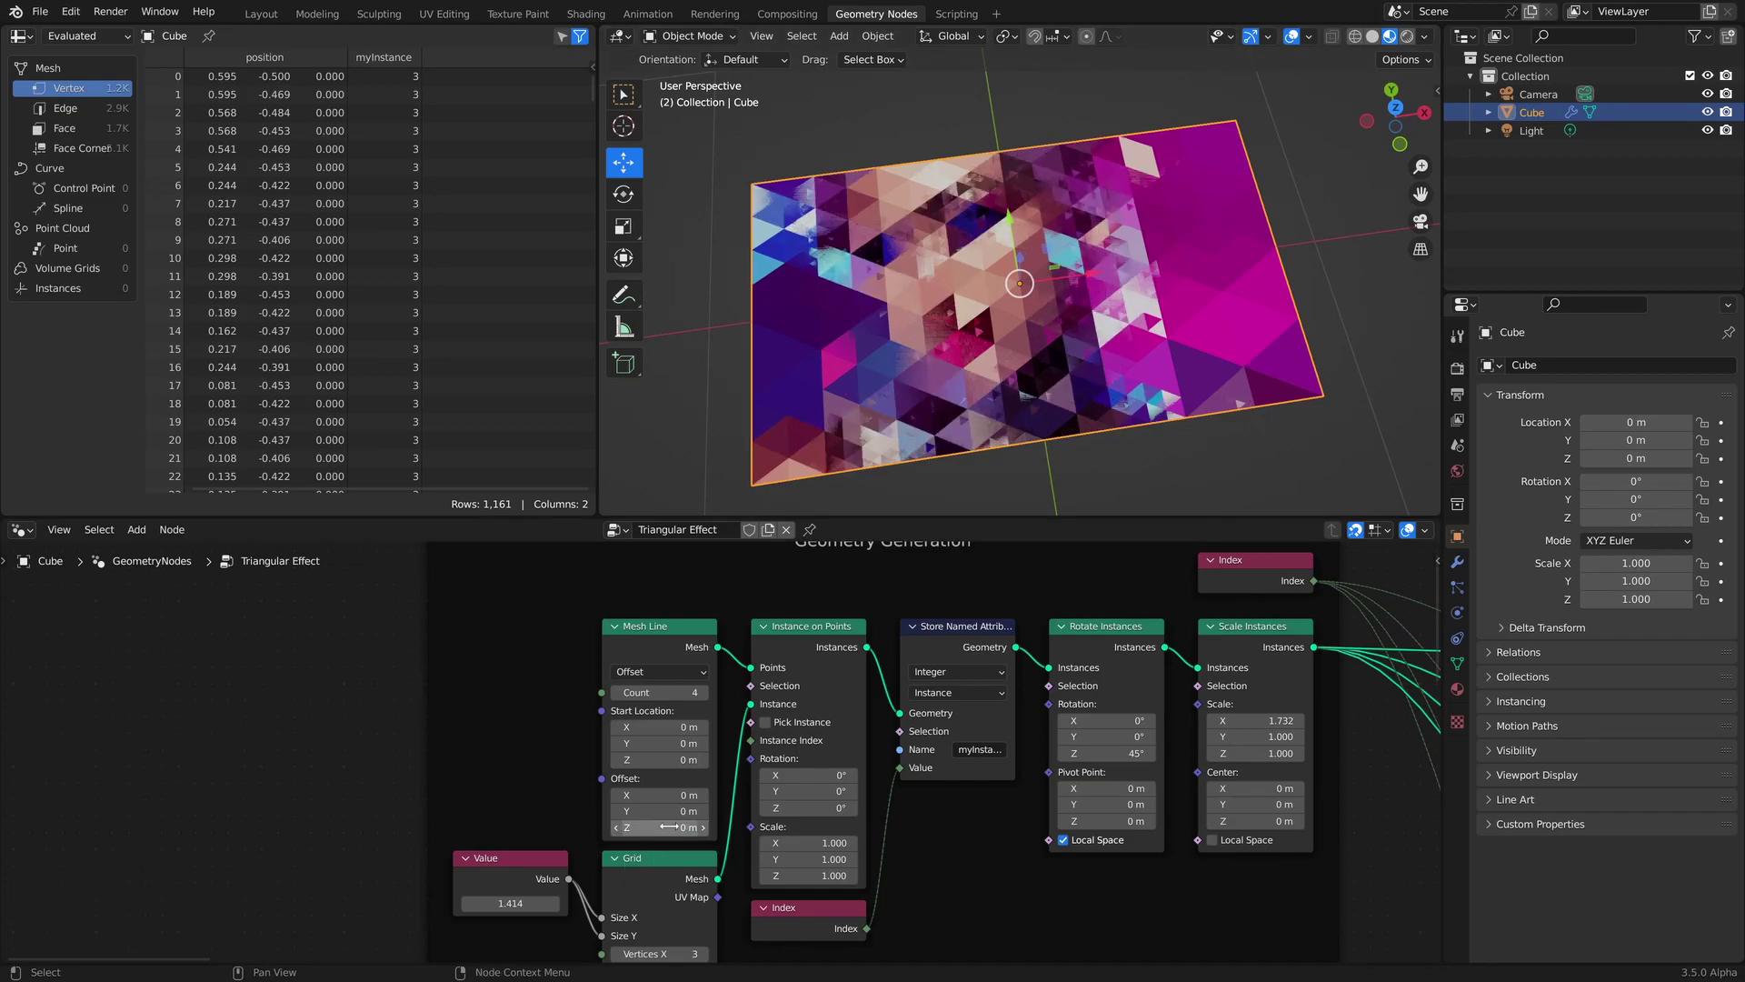
mouse_move(1081, 327)
middle_mouse_down()
mouse_move(1076, 347)
mouse_move(1082, 296)
mouse_move(1069, 341)
mouse_move(1060, 311)
middle_mouse_up()
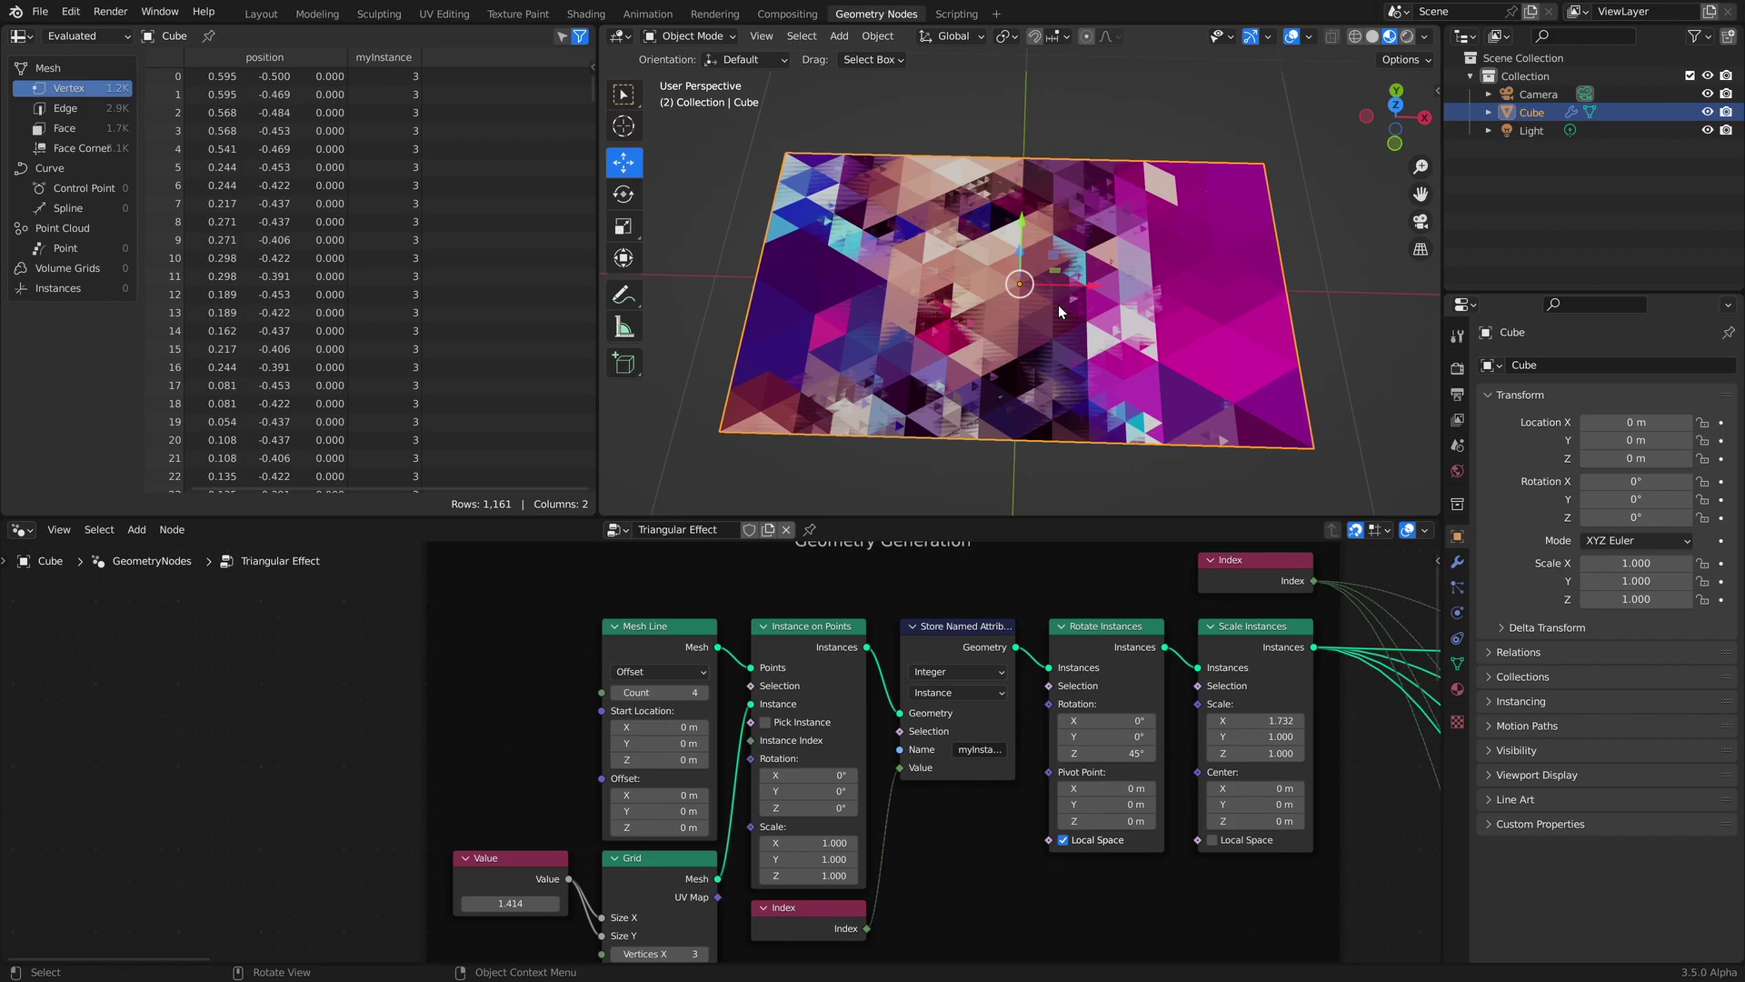
key("KP_0")
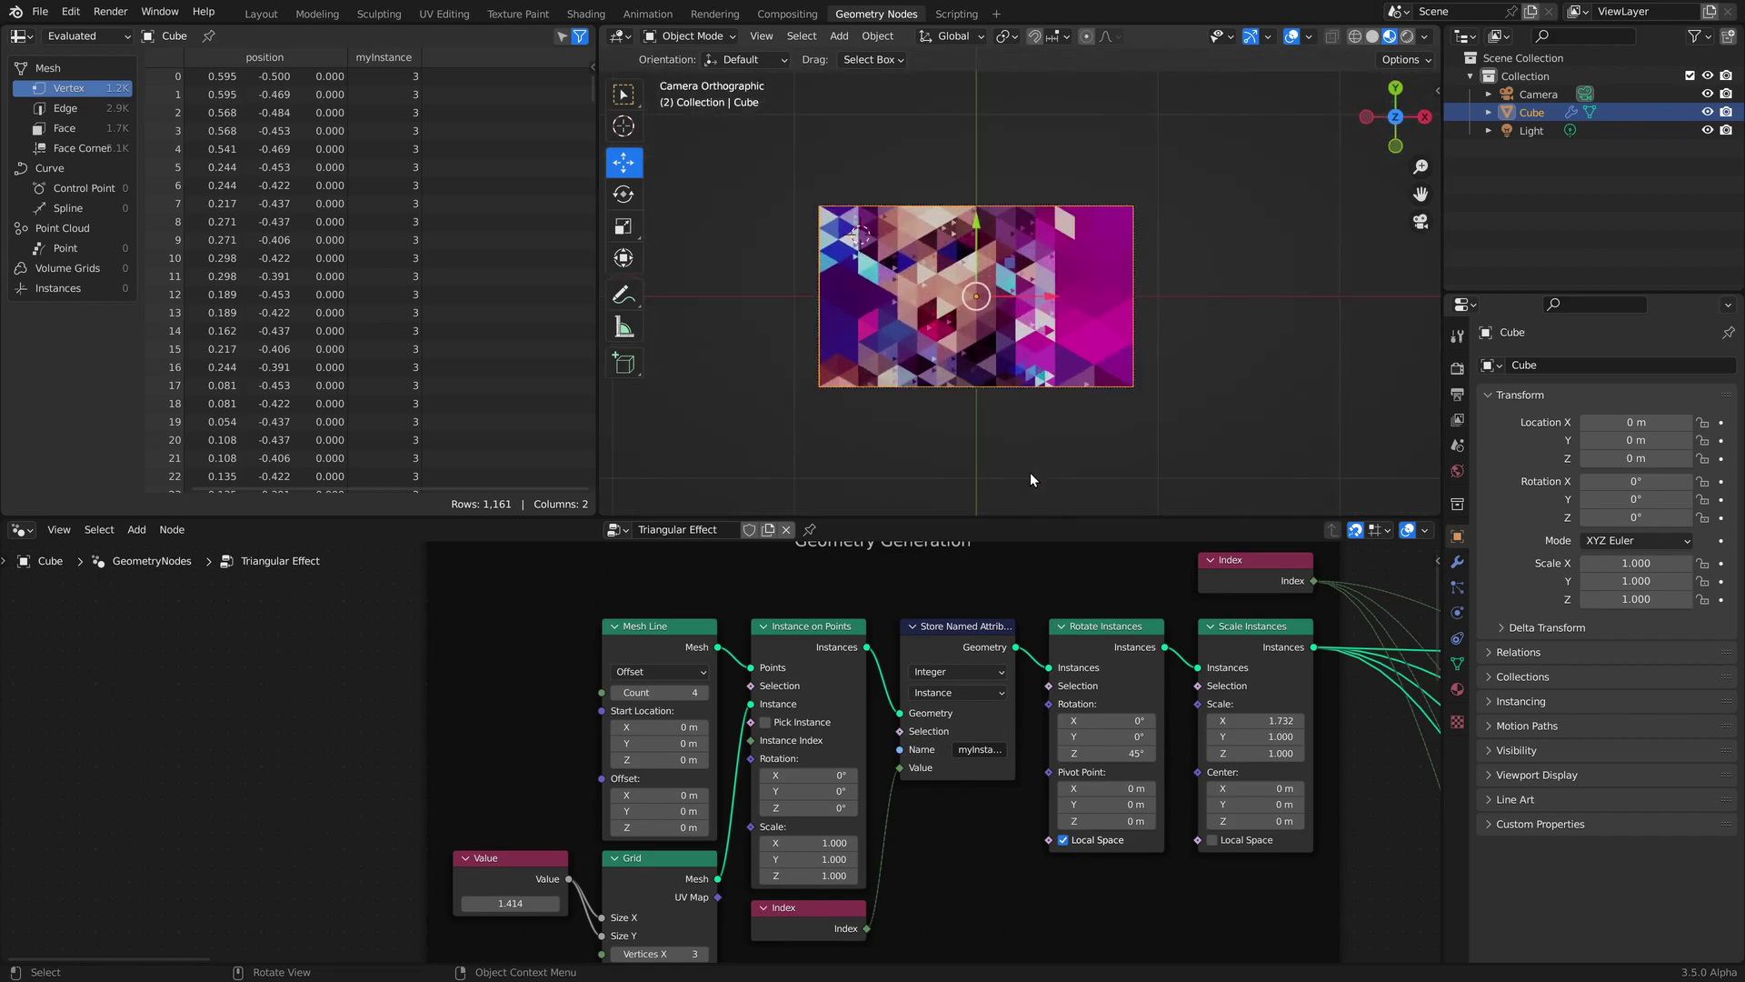
Select the Delete Geometry node in the Crop Edges frame.
scroll(1028, 619, "down", 6)
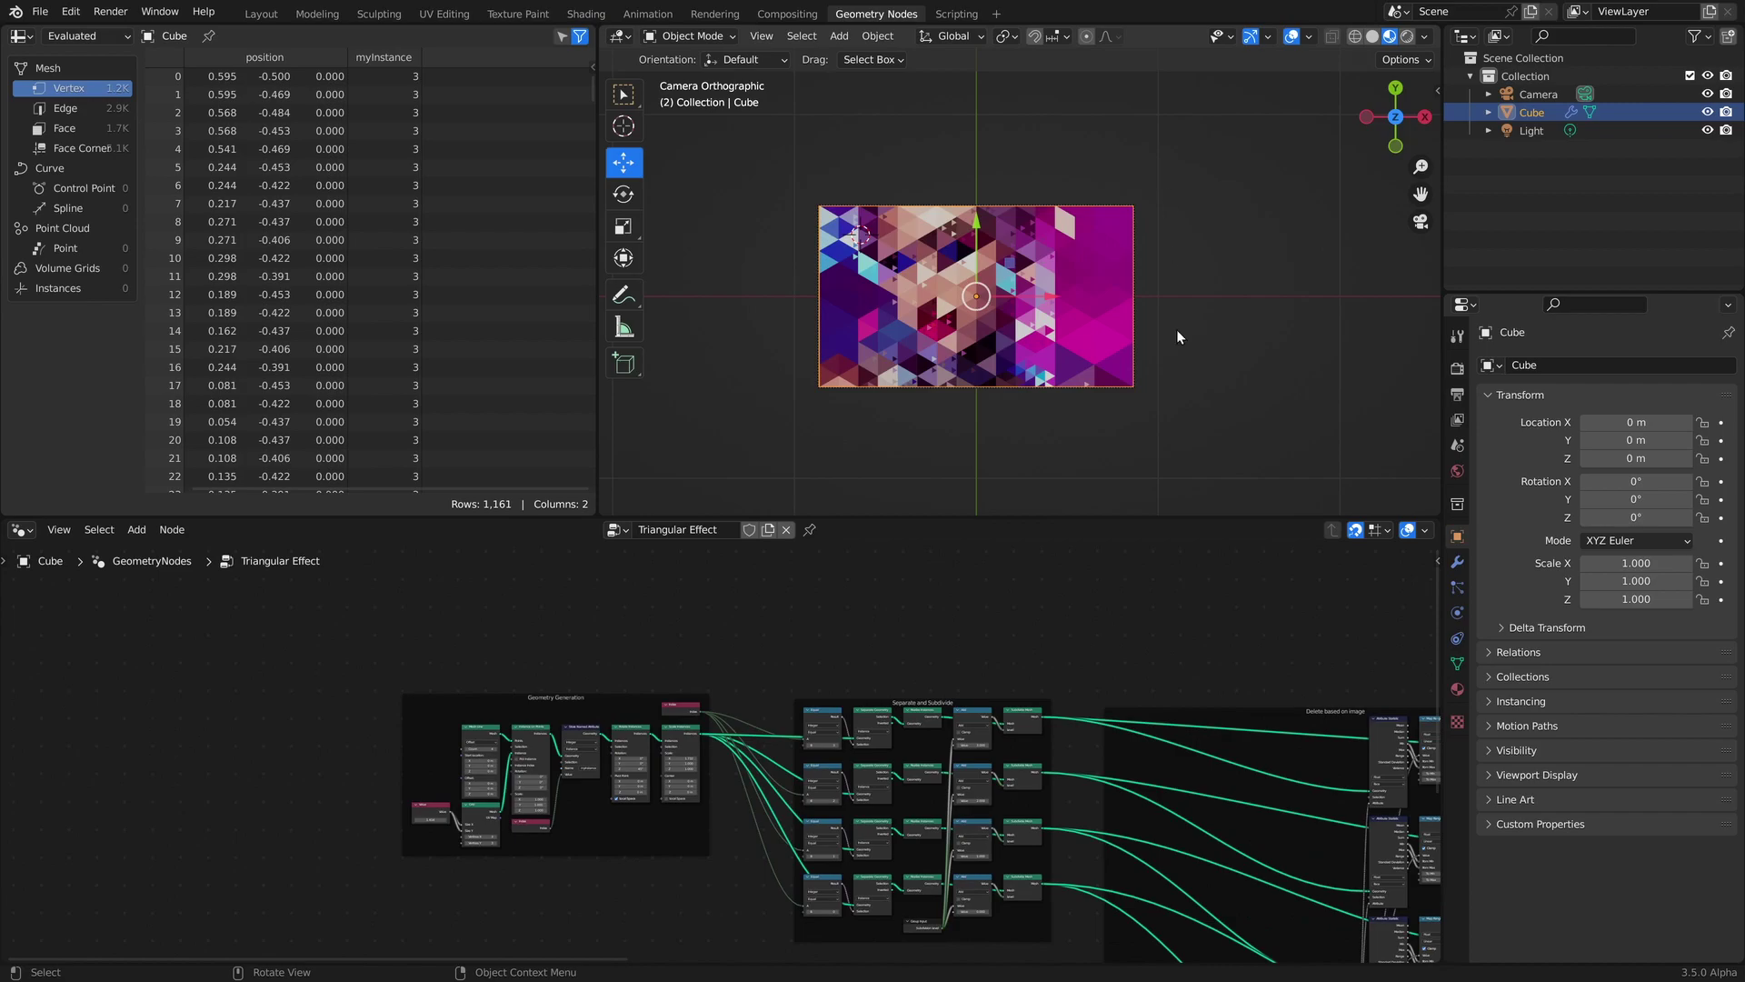
scroll(1016, 656, "up", 6)
middle_click_drag(961, 649, 187, 597, "shift")
middle_click_drag(1009, 765, 655, 740, "shift")
left_click(624, 677)
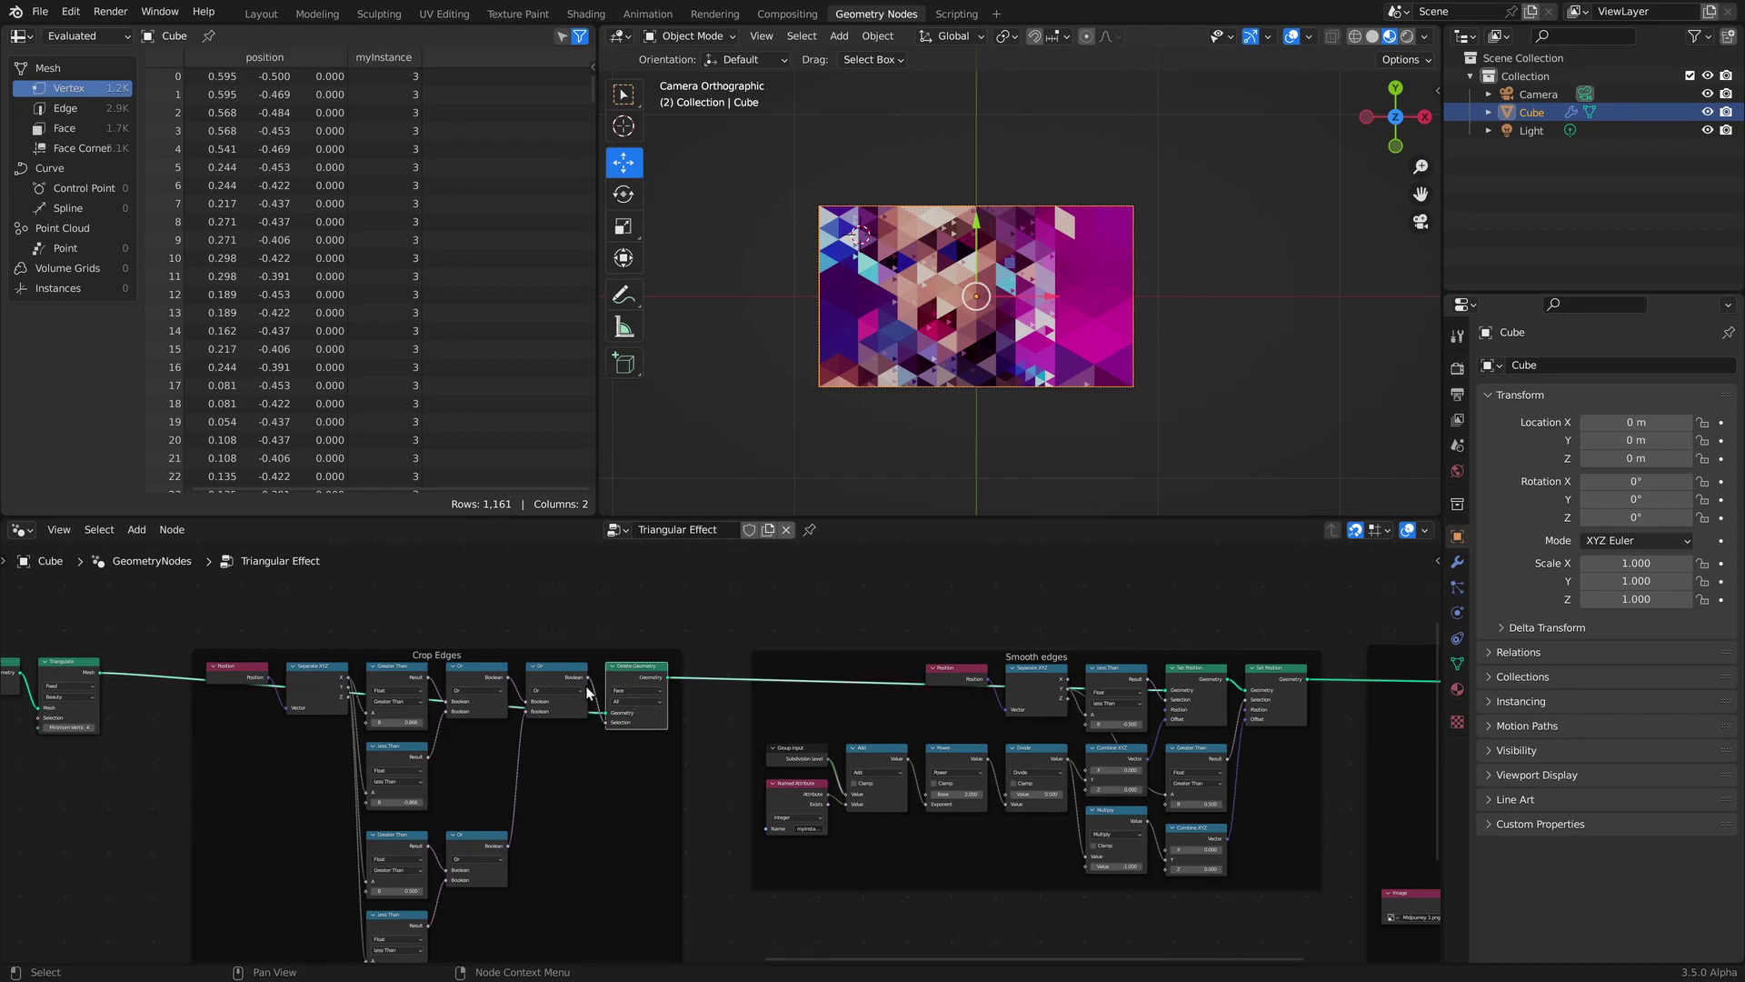
Examine the Smooth edges frame and select both of its Set Position nodes.
middle_click_drag(639, 667, 578, 593)
scroll(578, 593, "up", 8)
scroll(693, 743, "down", 5)
middle_click_drag(1116, 742, 476, 709)
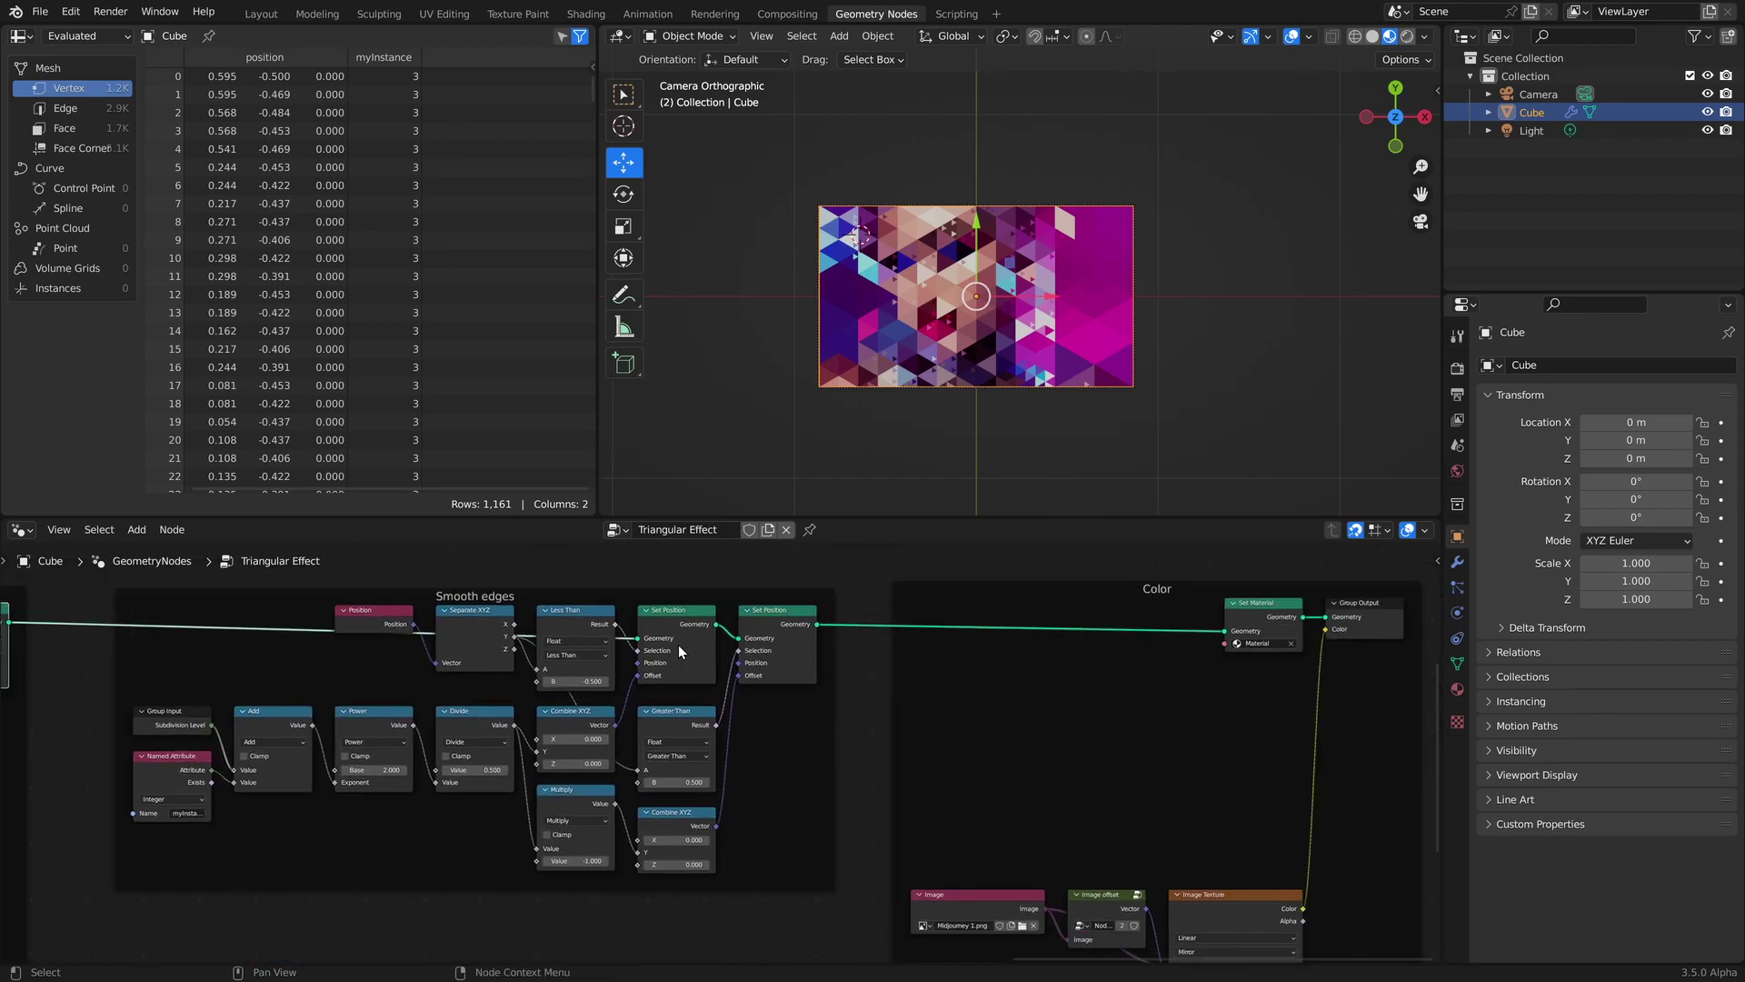
left_click(660, 623)
left_click(769, 624, "shift")
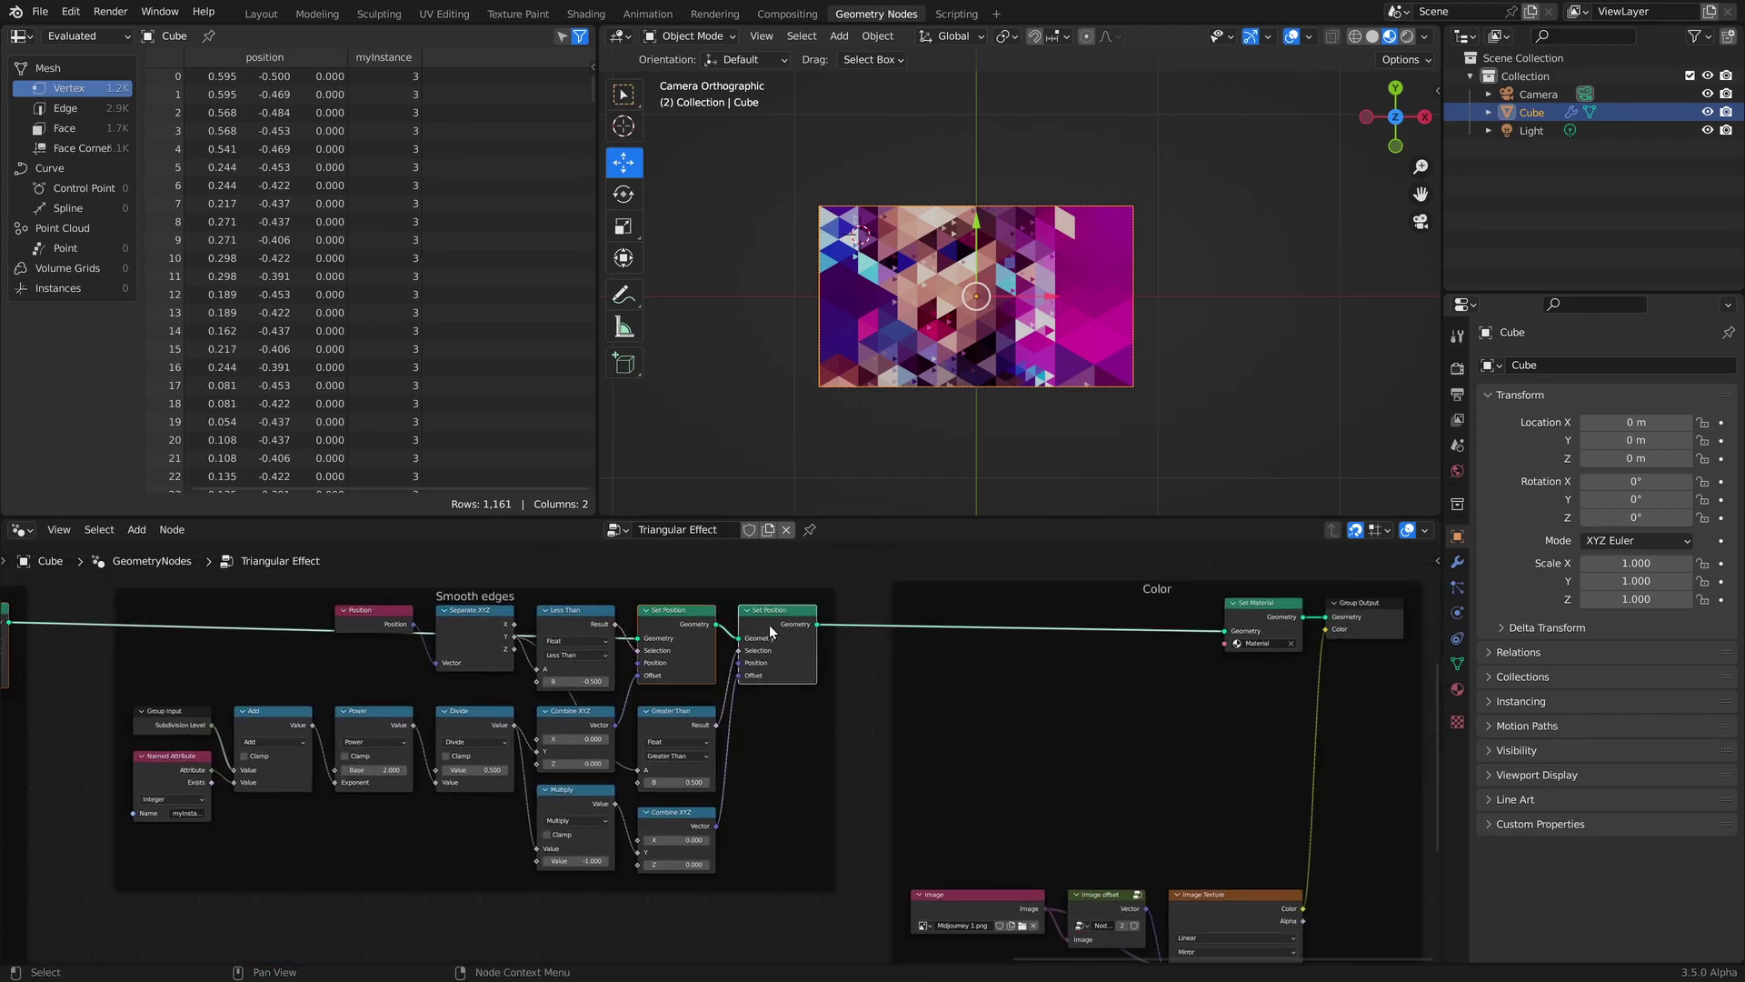
Mute both Set Position nodes in the Smooth edges frame and inspect the triangle layers' edges along the camera border.
key("m")
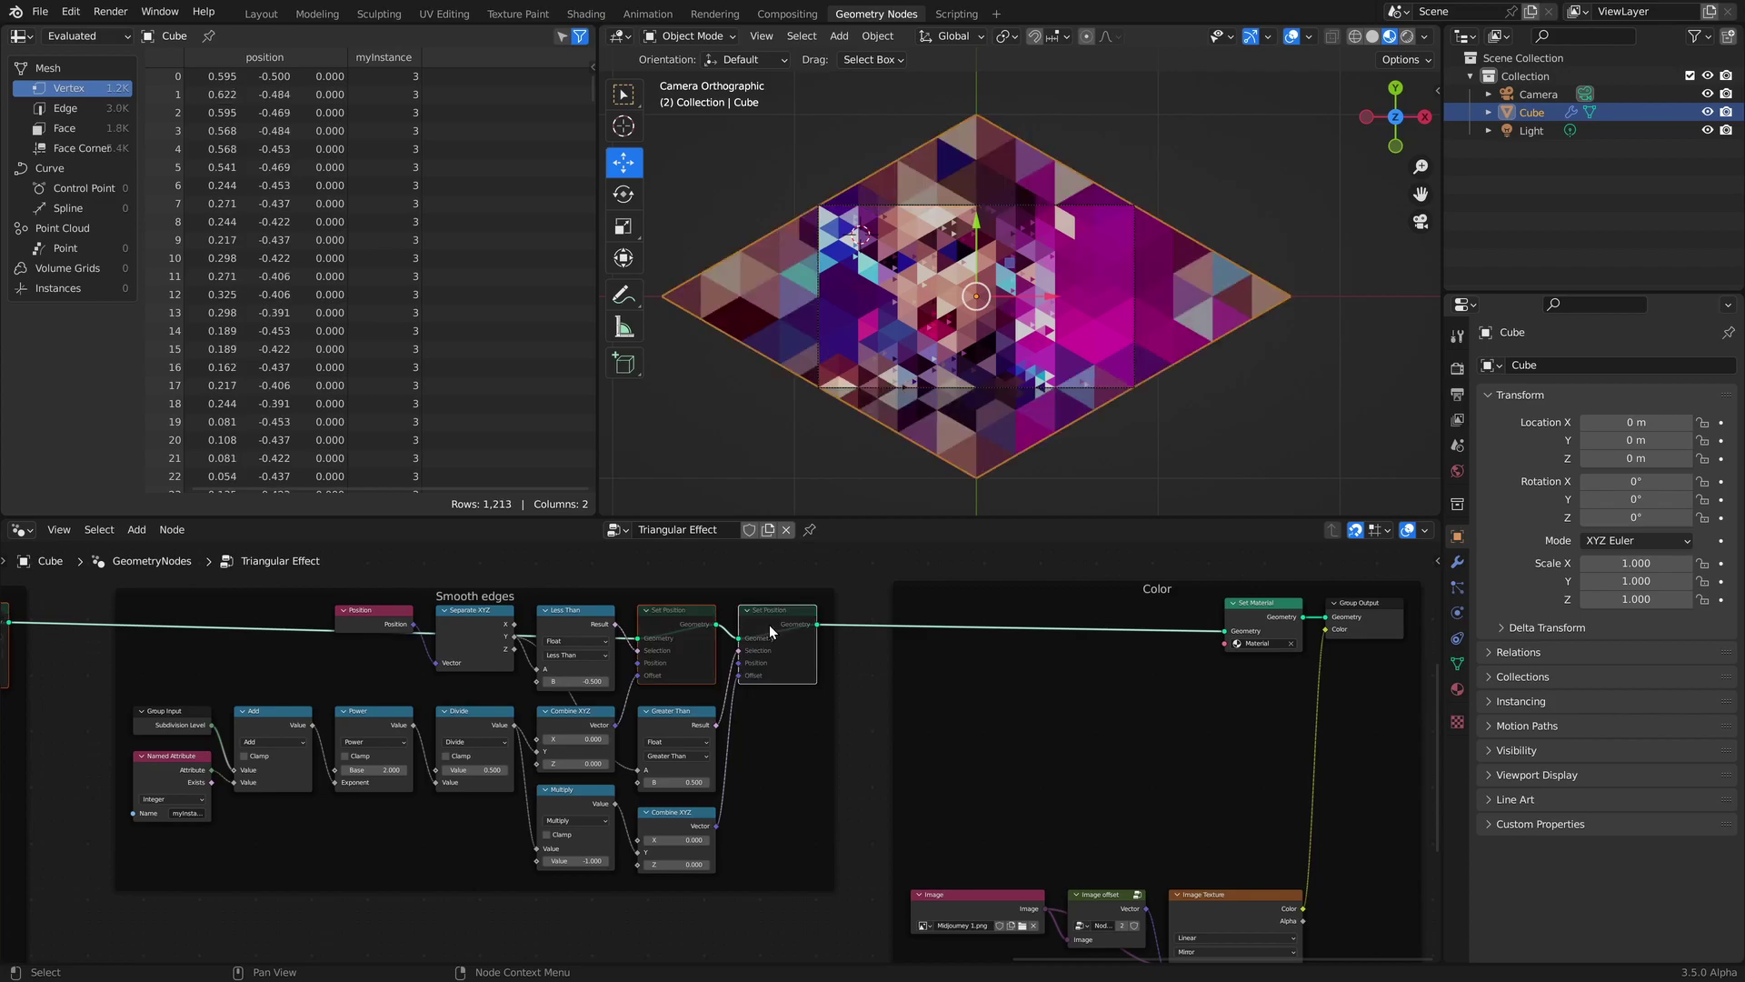
scroll(1036, 263, "up", 10)
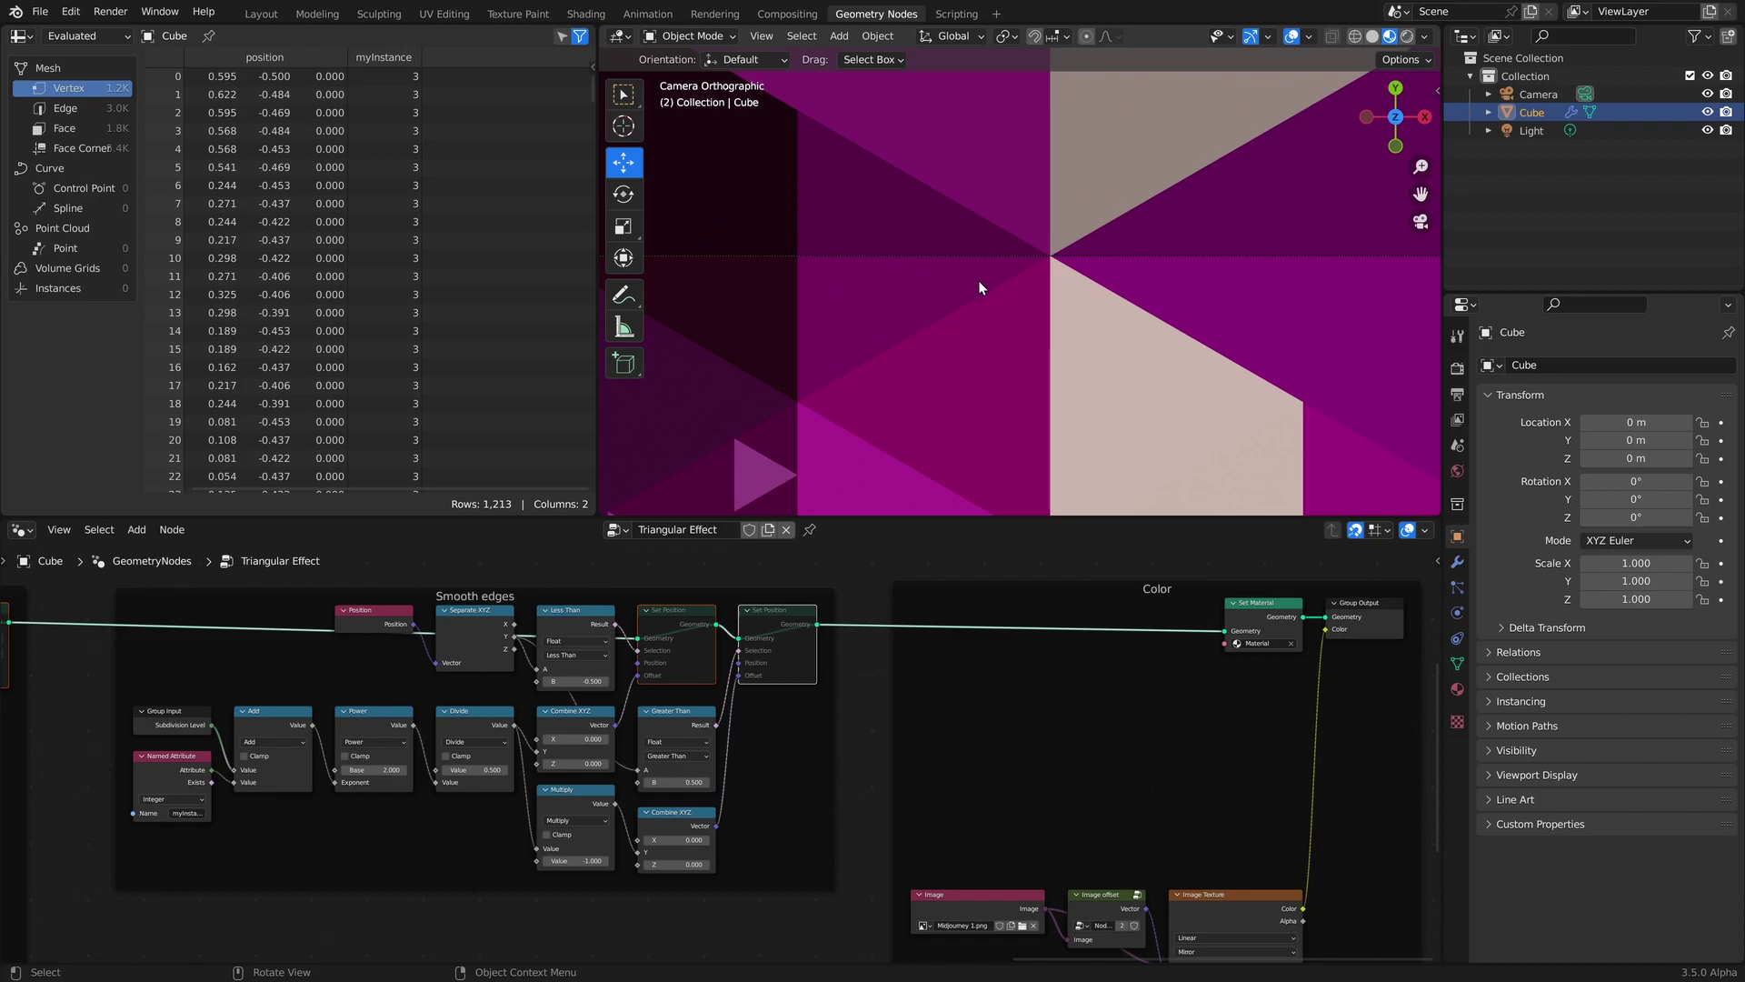
scroll(978, 280, "down", 10)
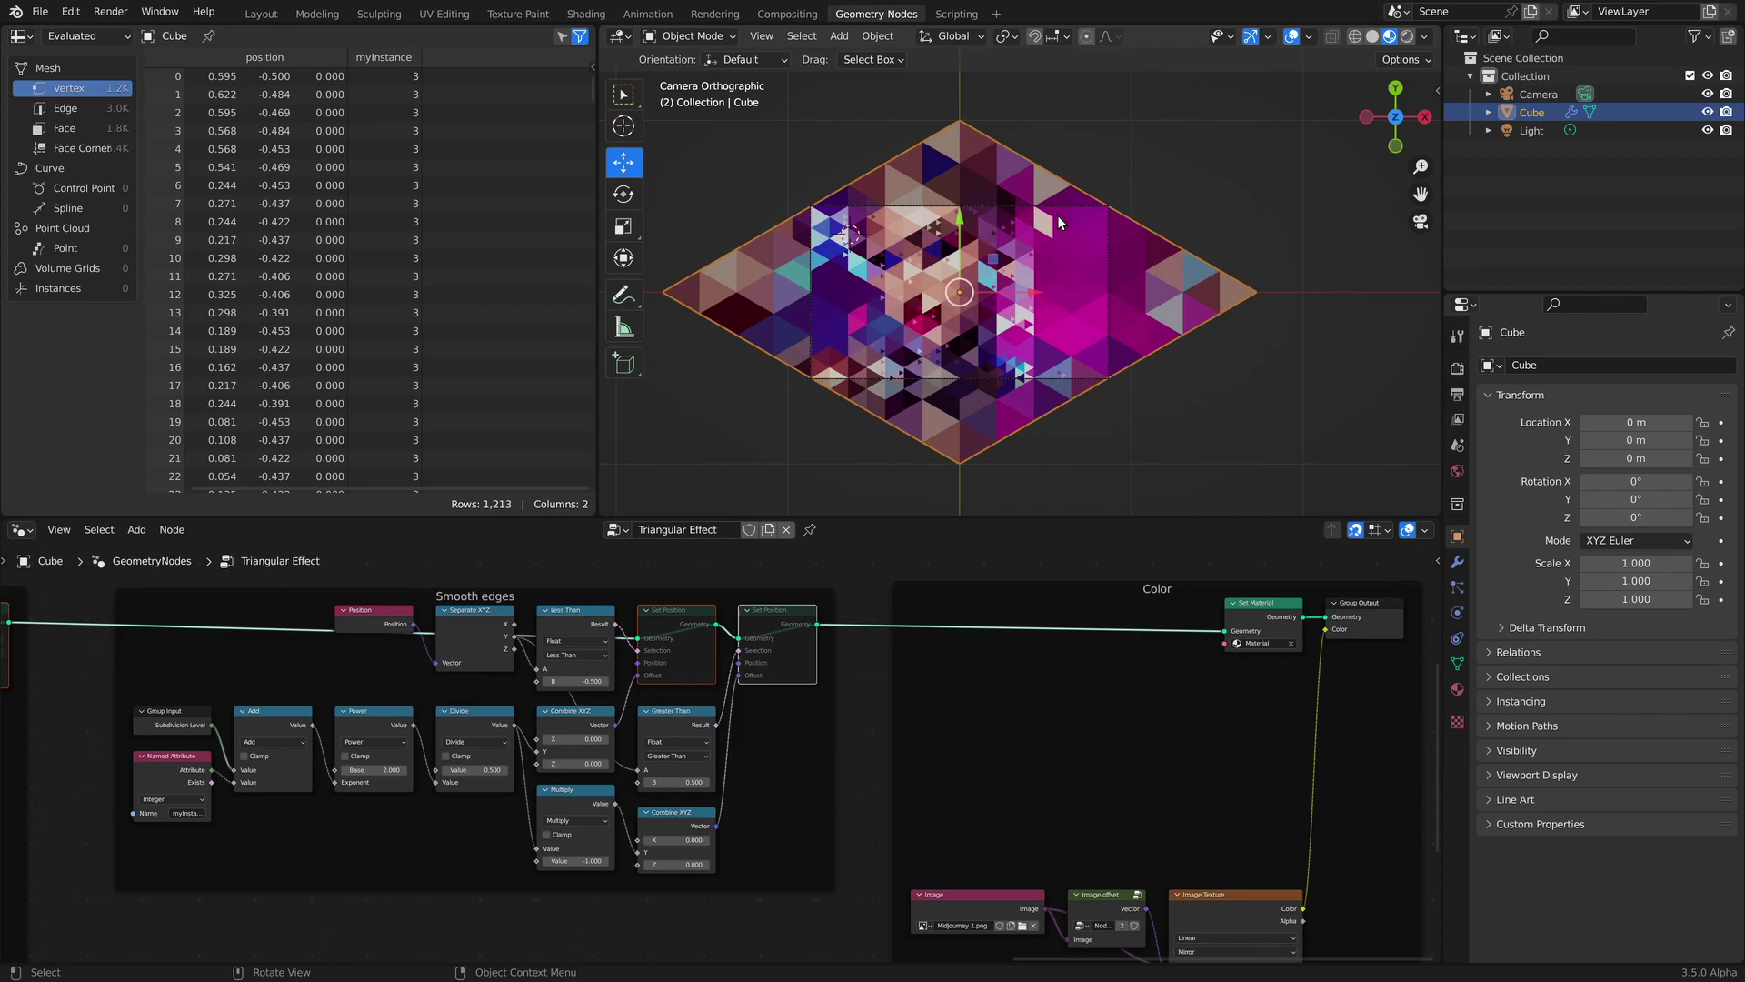
Set the render output resolution to 1920 px in X and 1080 px in Y.
left_click(1457, 394)
left_click(1660, 390)
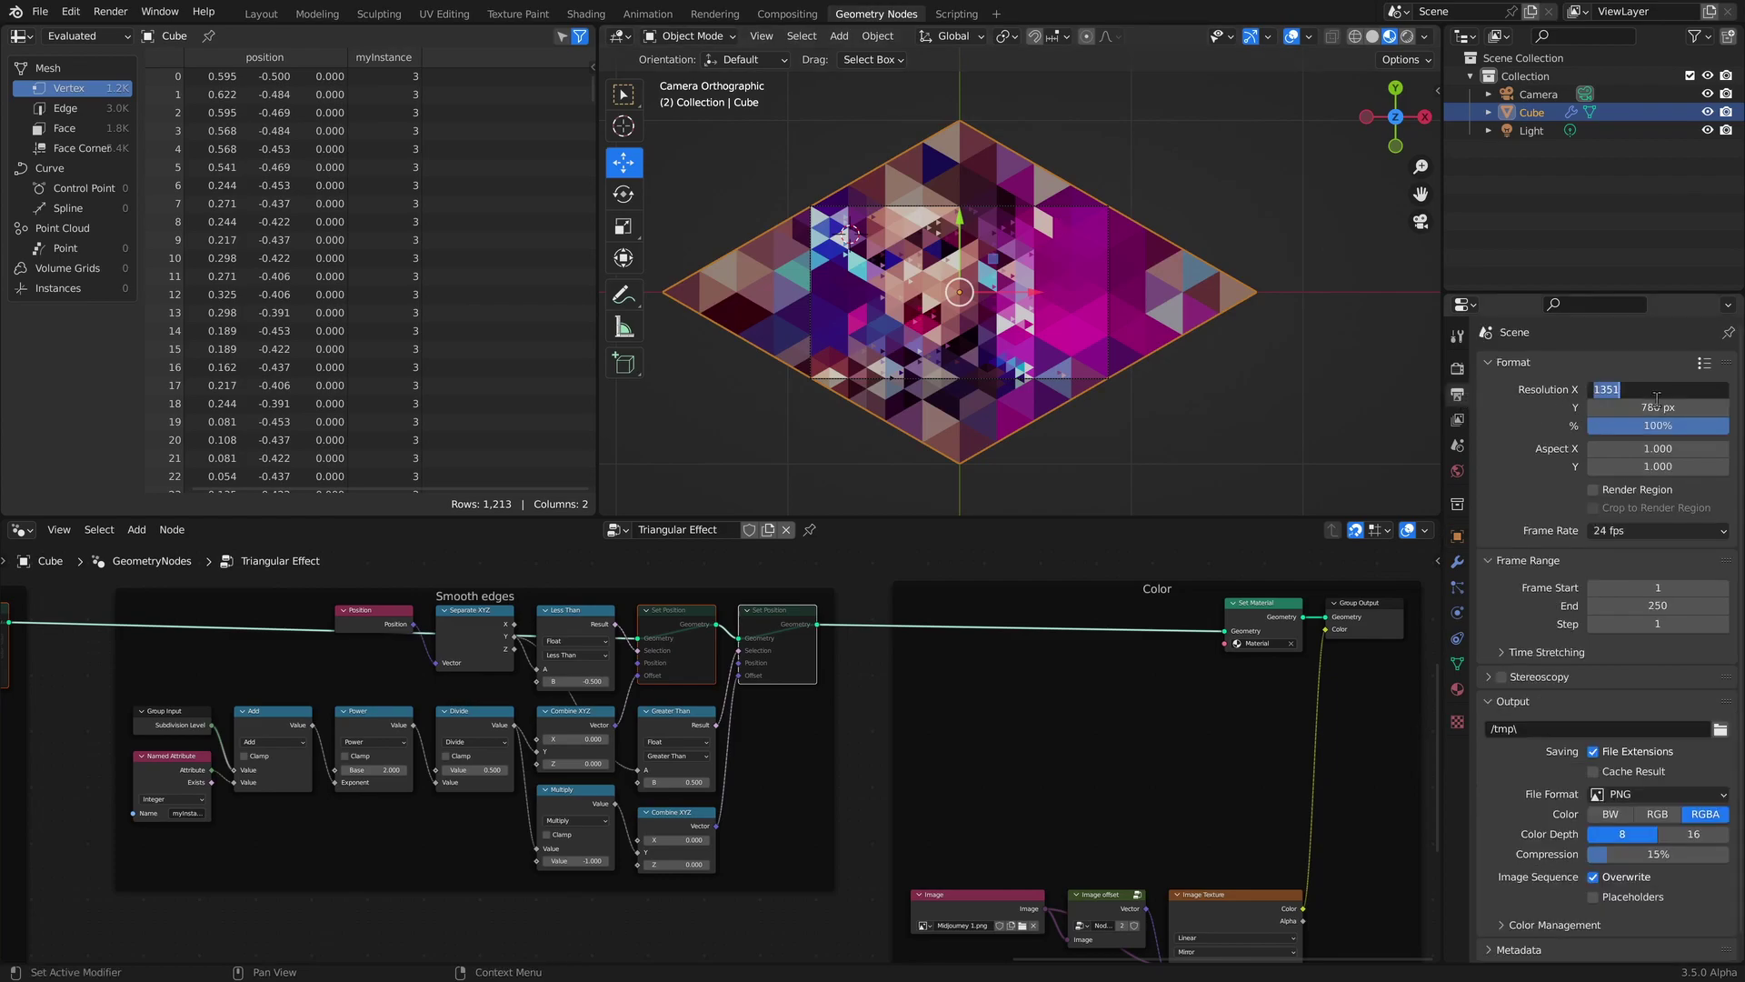
type("1920")
left_click(1661, 407)
type("1080")
key("Return")
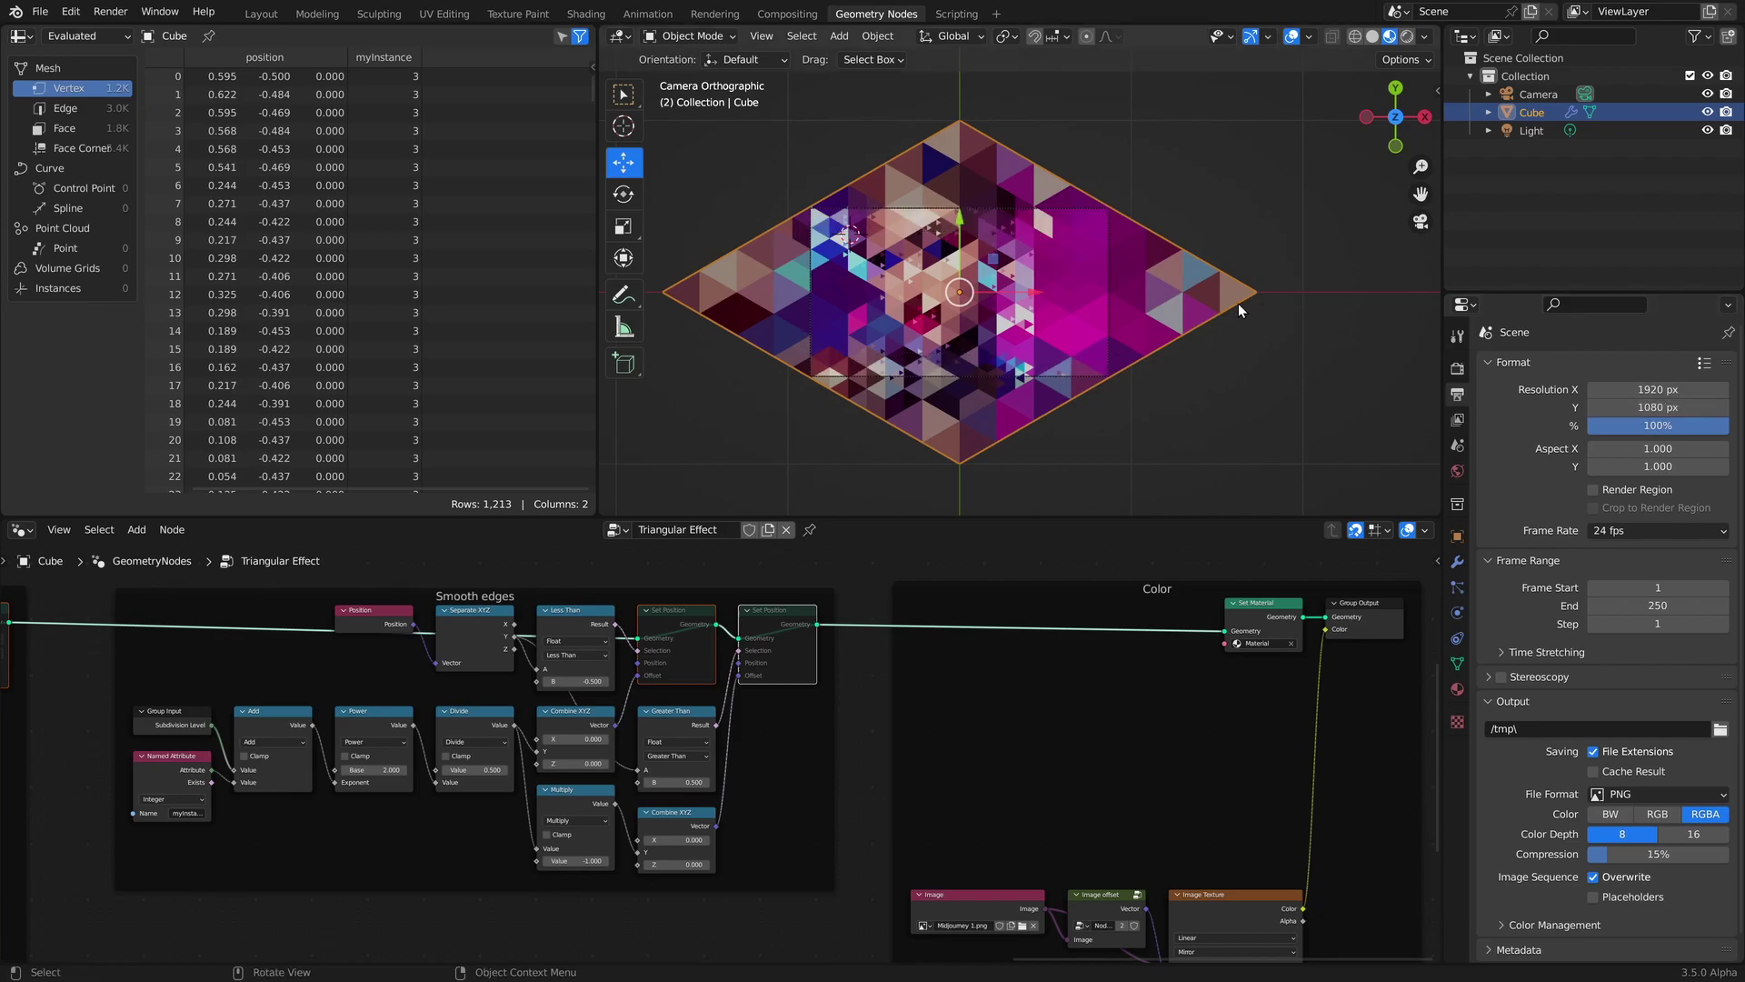
Unmute both Set Position nodes in the Smooth edges frame and inspect the image's upper edge against the camera border.
scroll(1193, 273, "up", 6)
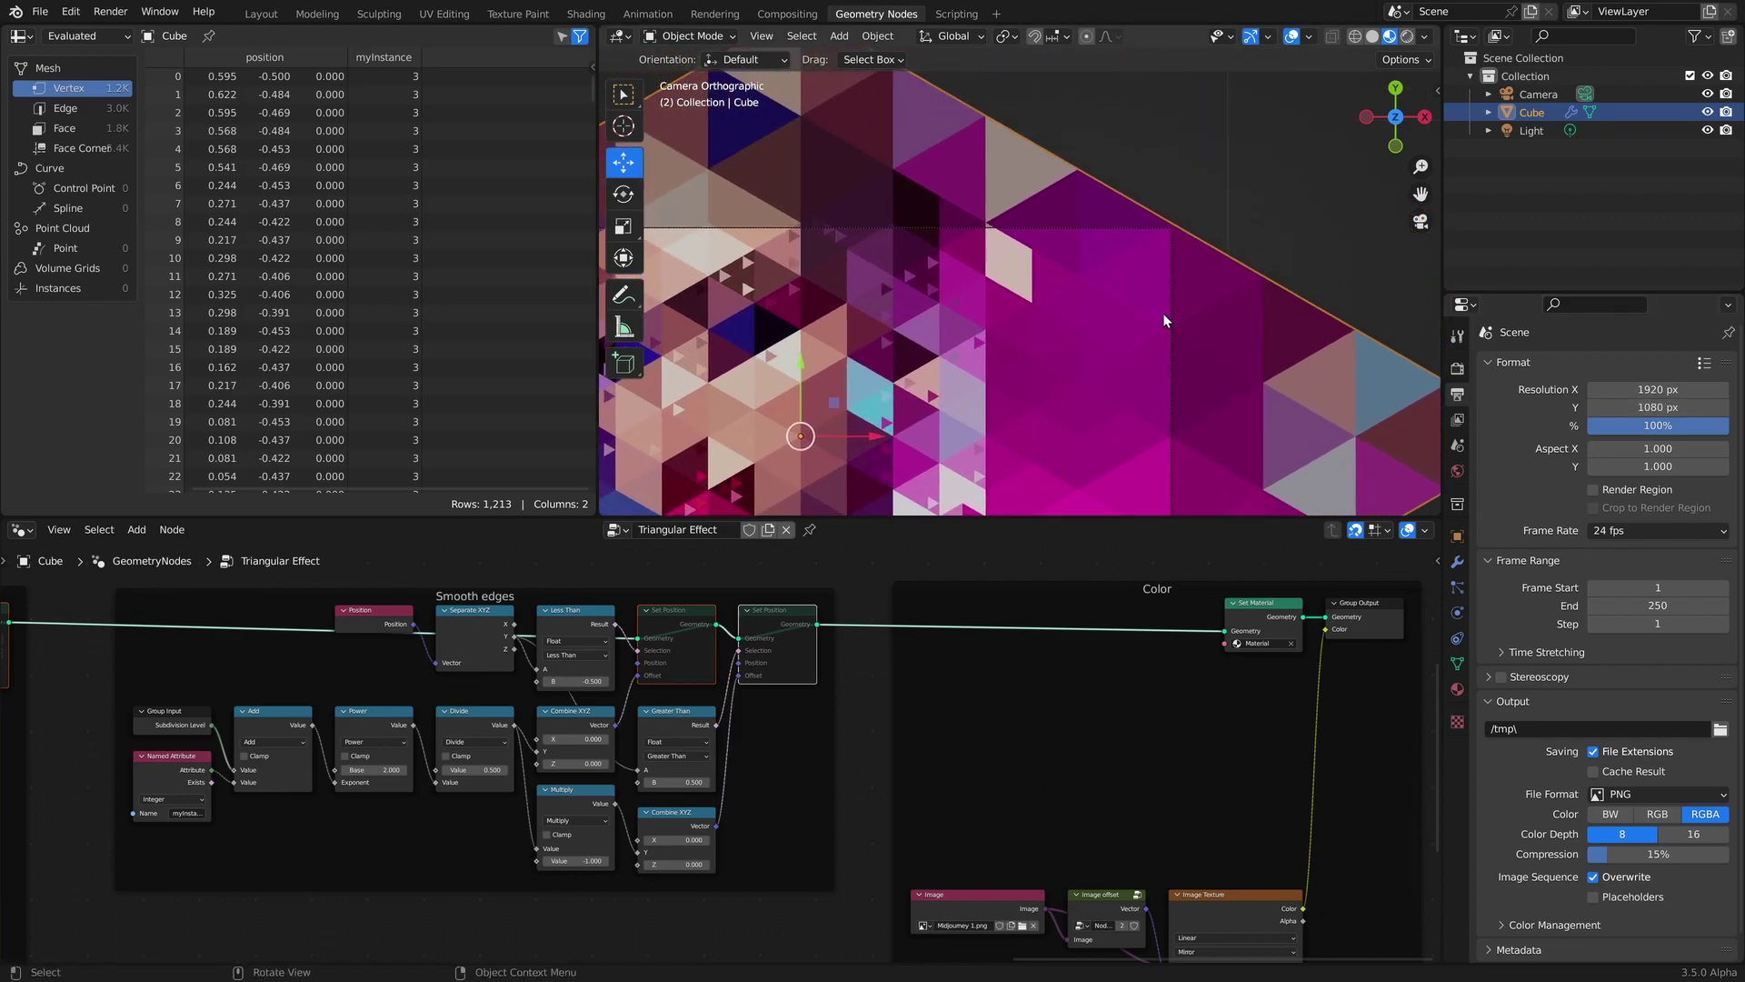
scroll(1164, 313, "down", 2)
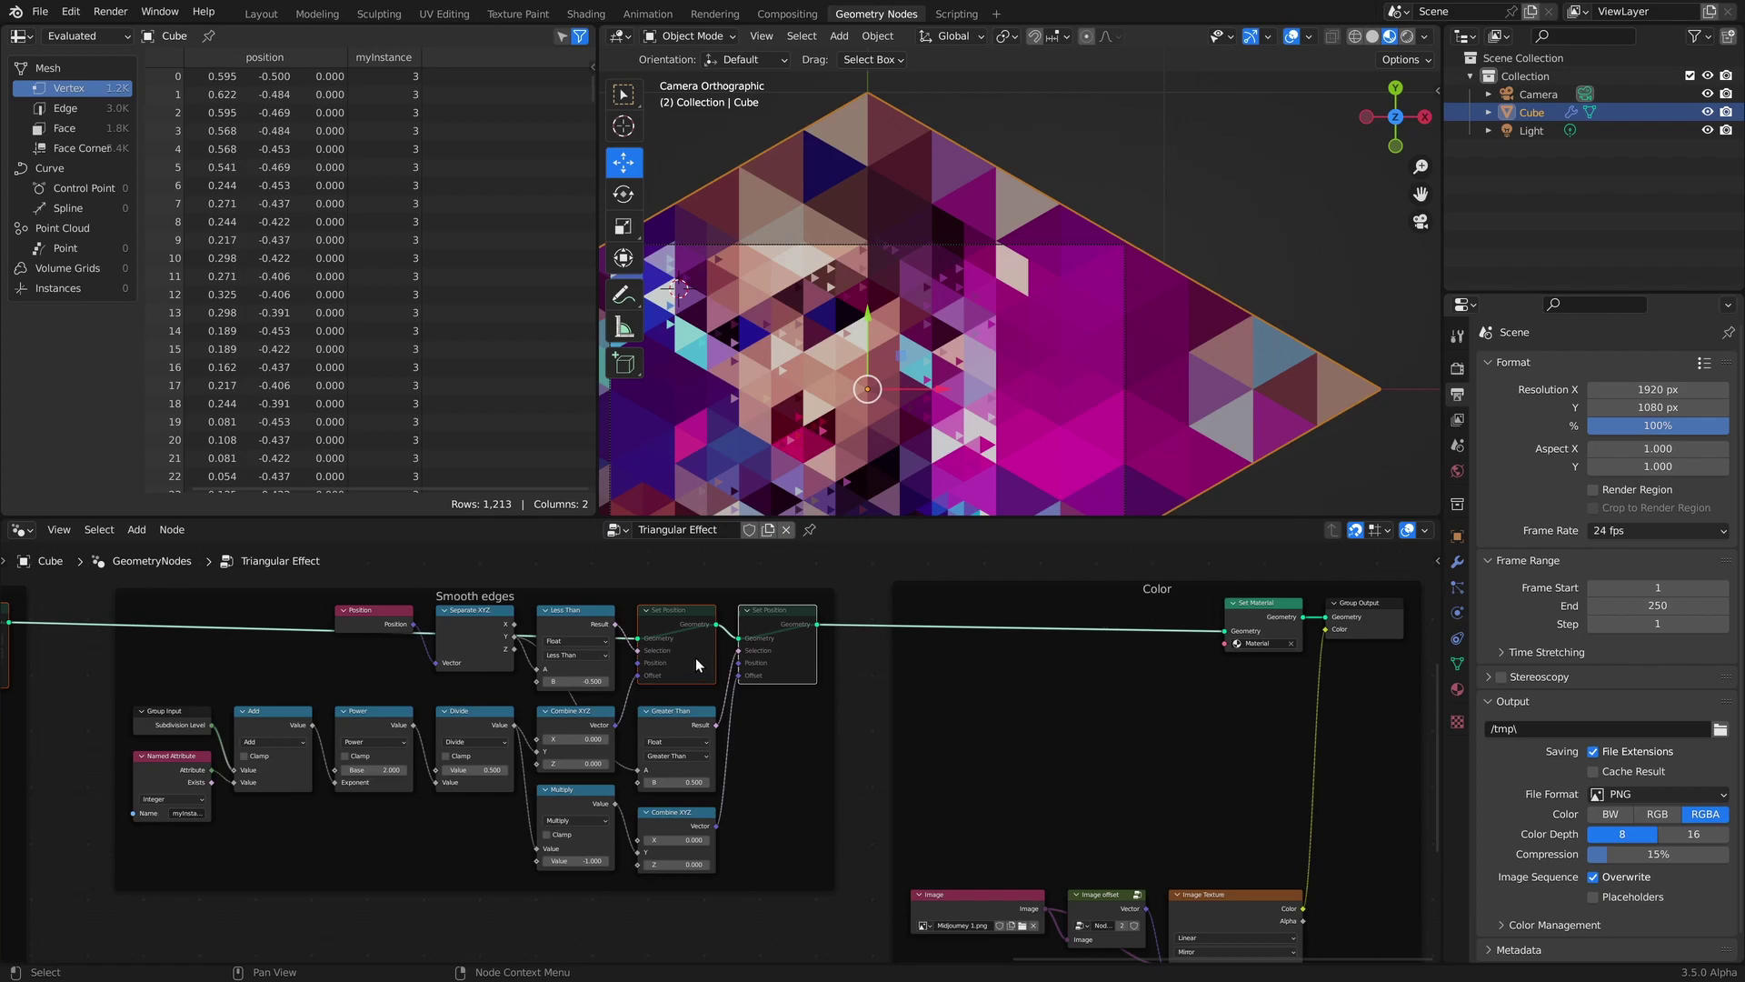
key("m")
scroll(1167, 259, "up", 5)
scroll(1298, 249, "down", 3)
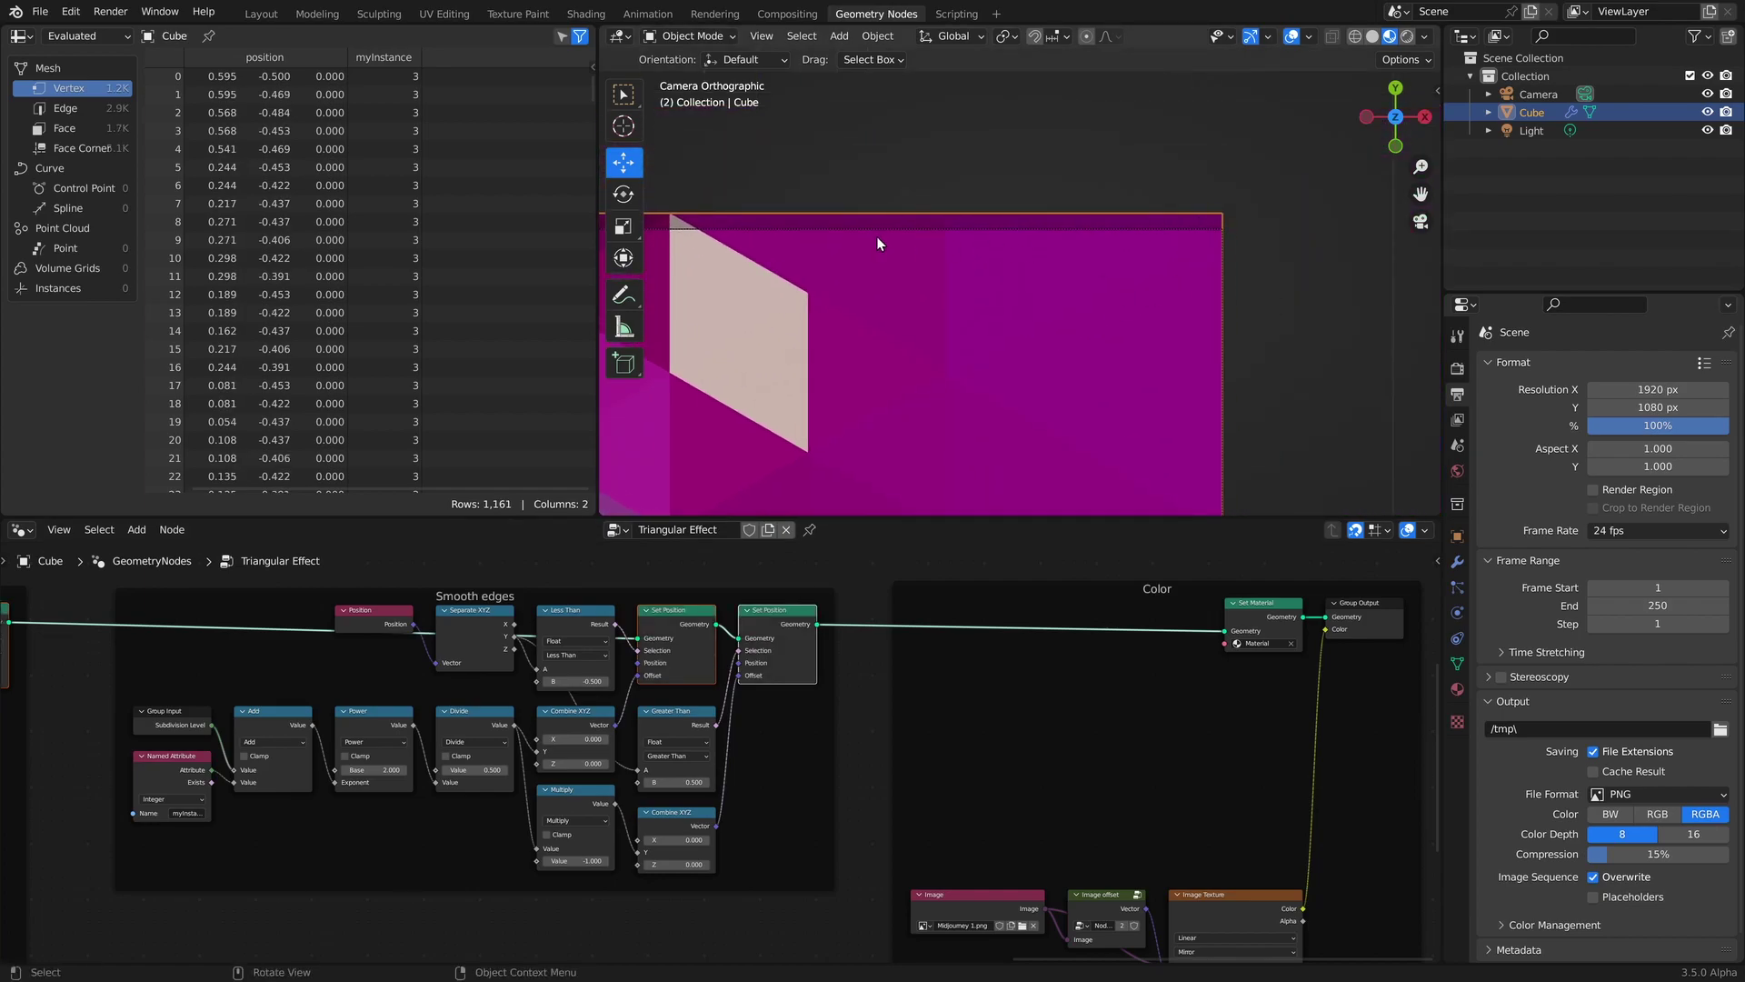
scroll(1027, 264, "up", 2)
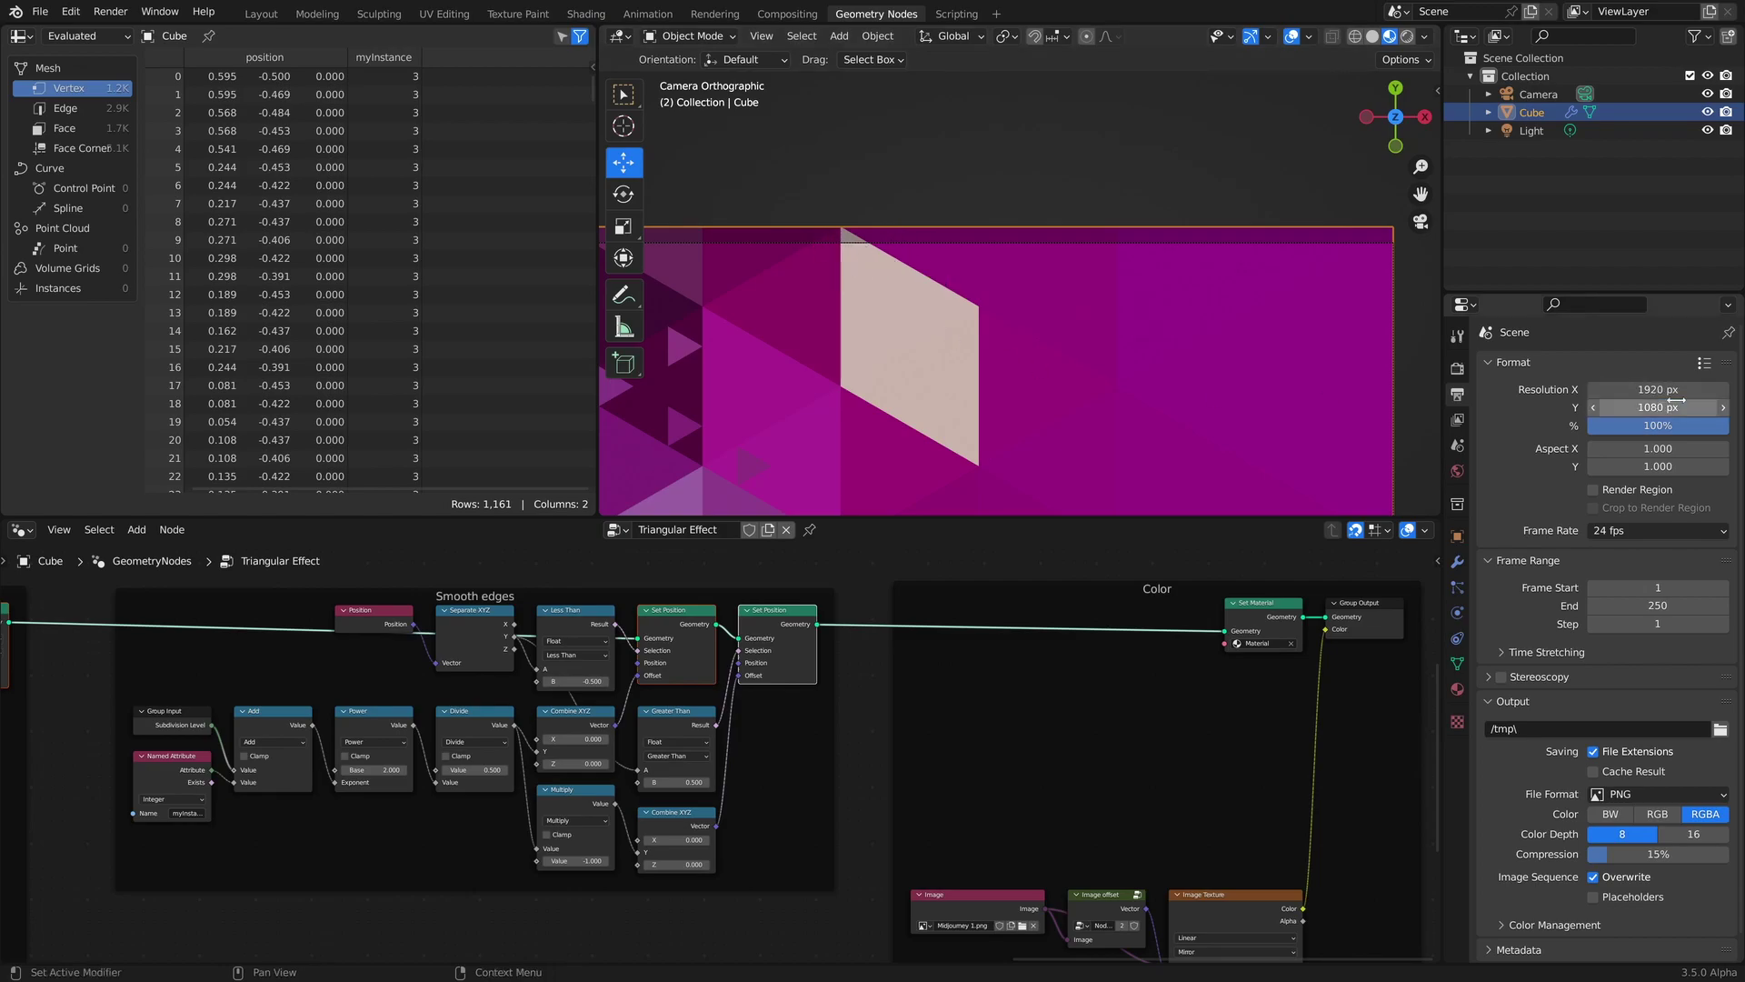
scroll(1111, 196, "down", 3)
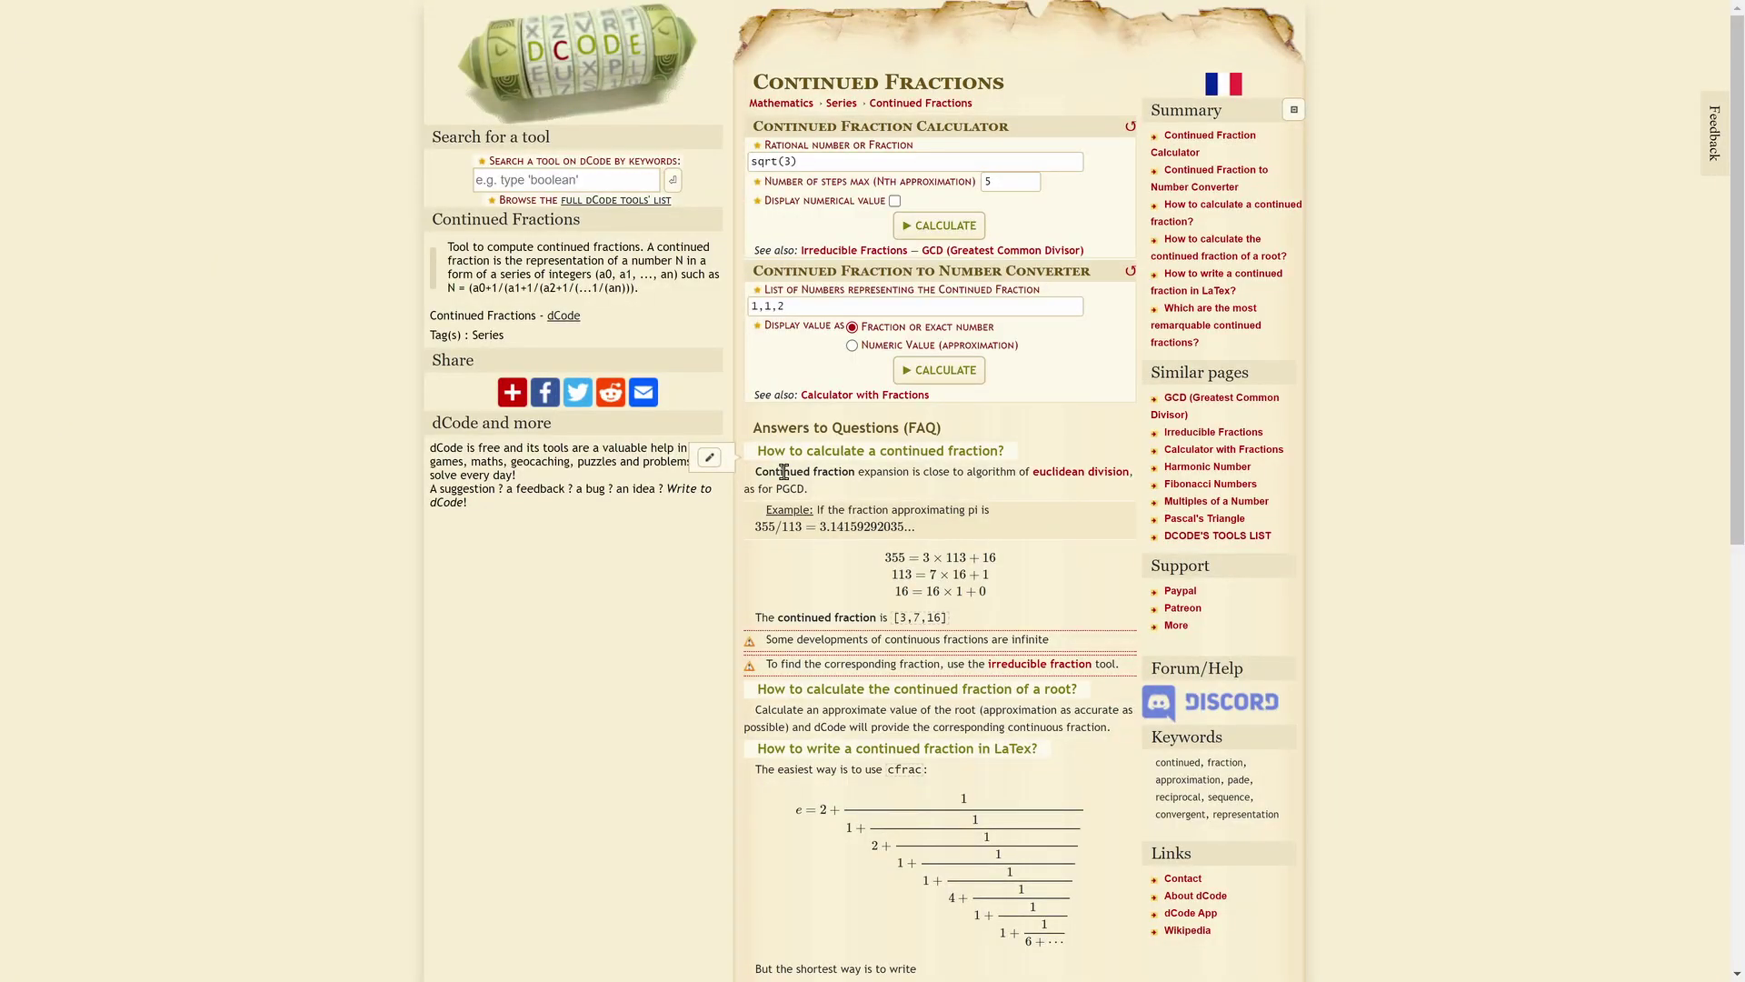
Switch to the dCode Continued Fractions page and convert the list 1,1,2,1,2 to an exact fraction.
left_click_drag(800, 305, 696, 315)
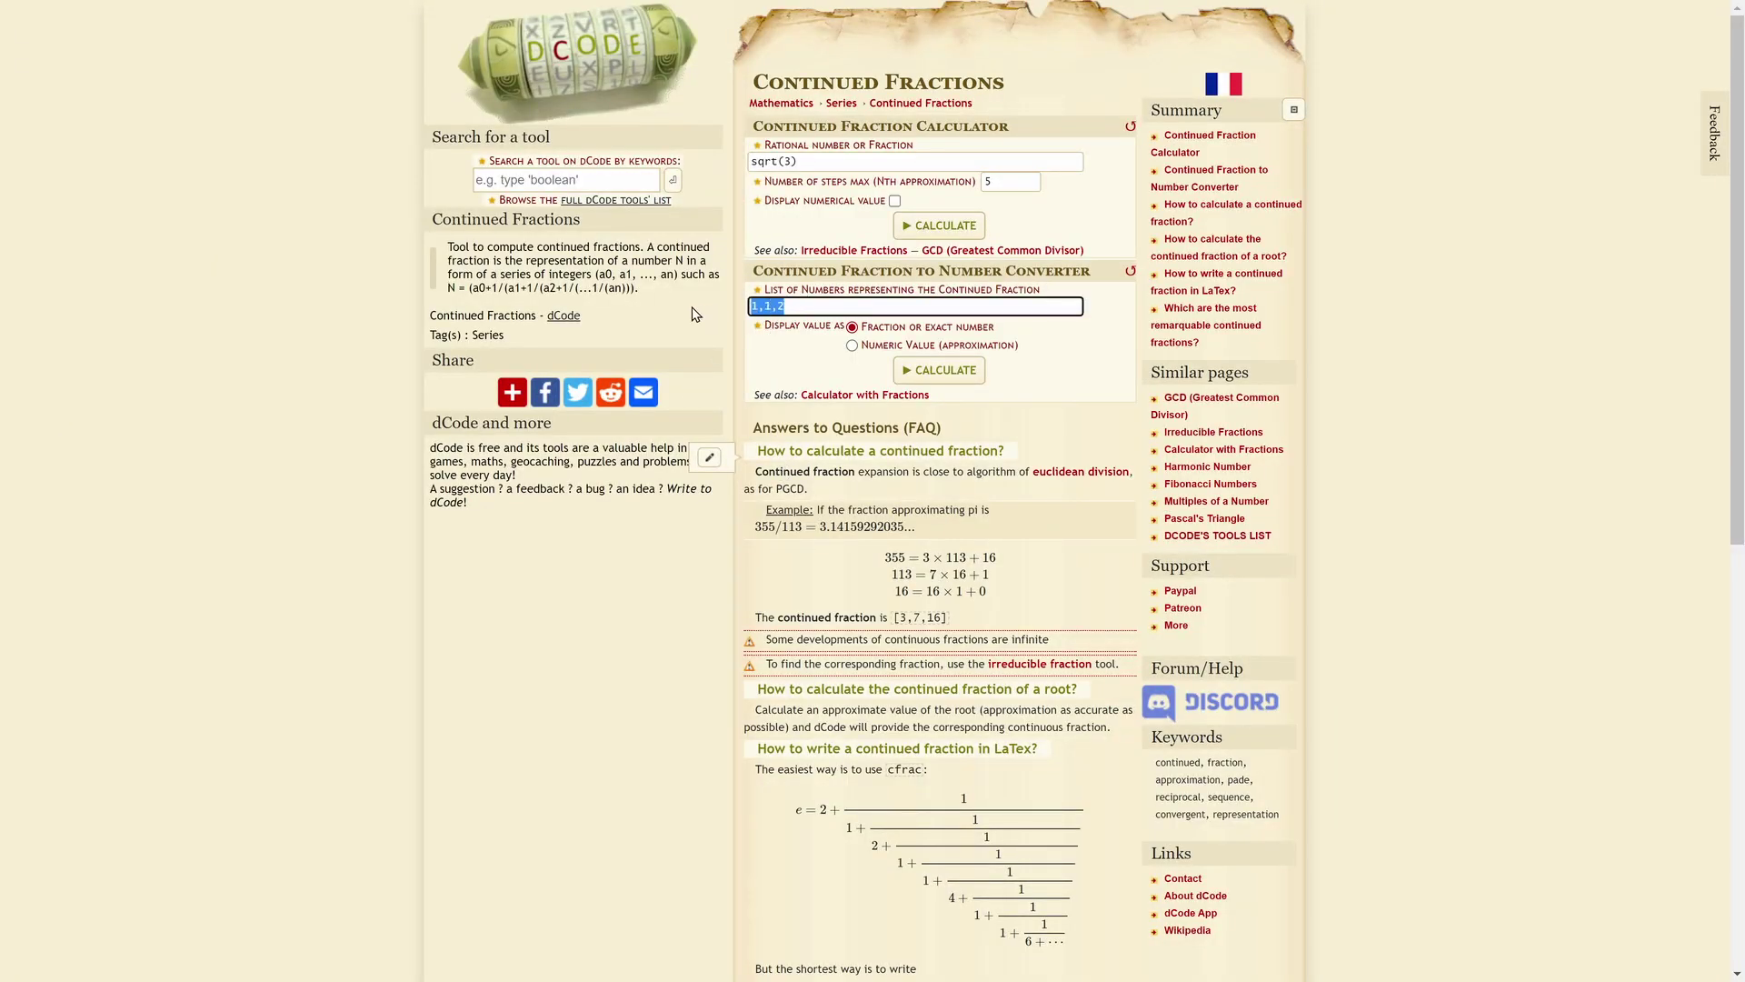
type("1,1,2,1,2")
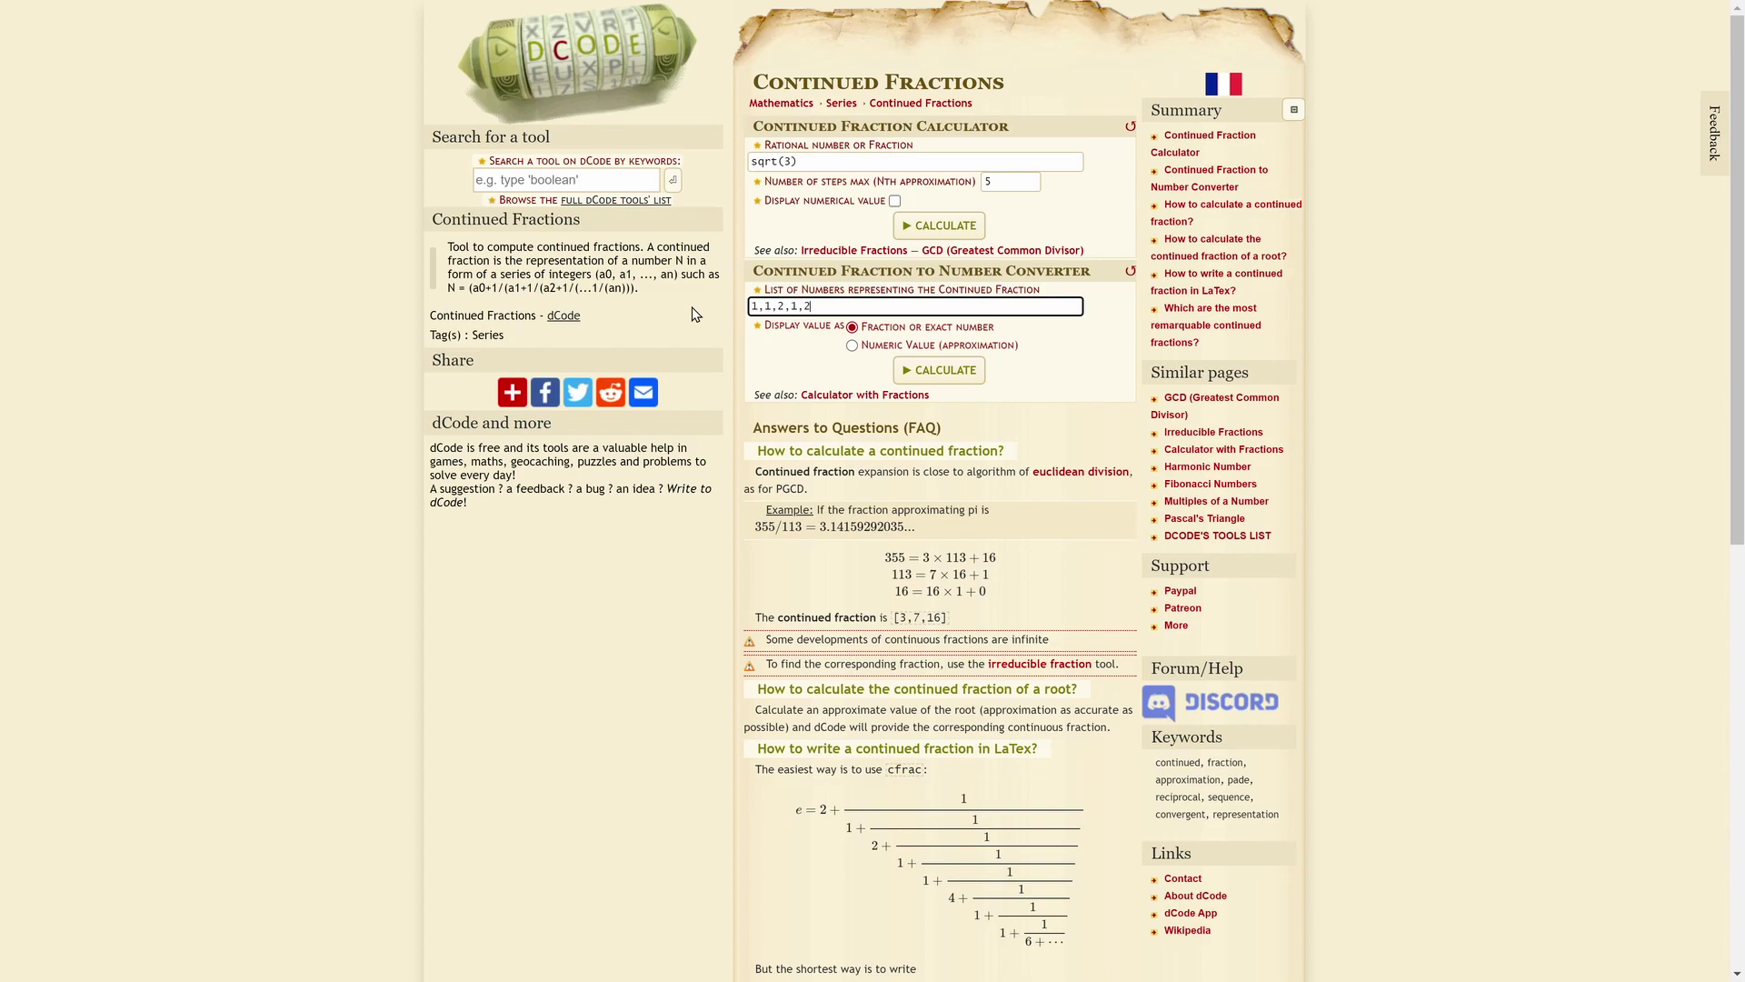
left_click(909, 372)
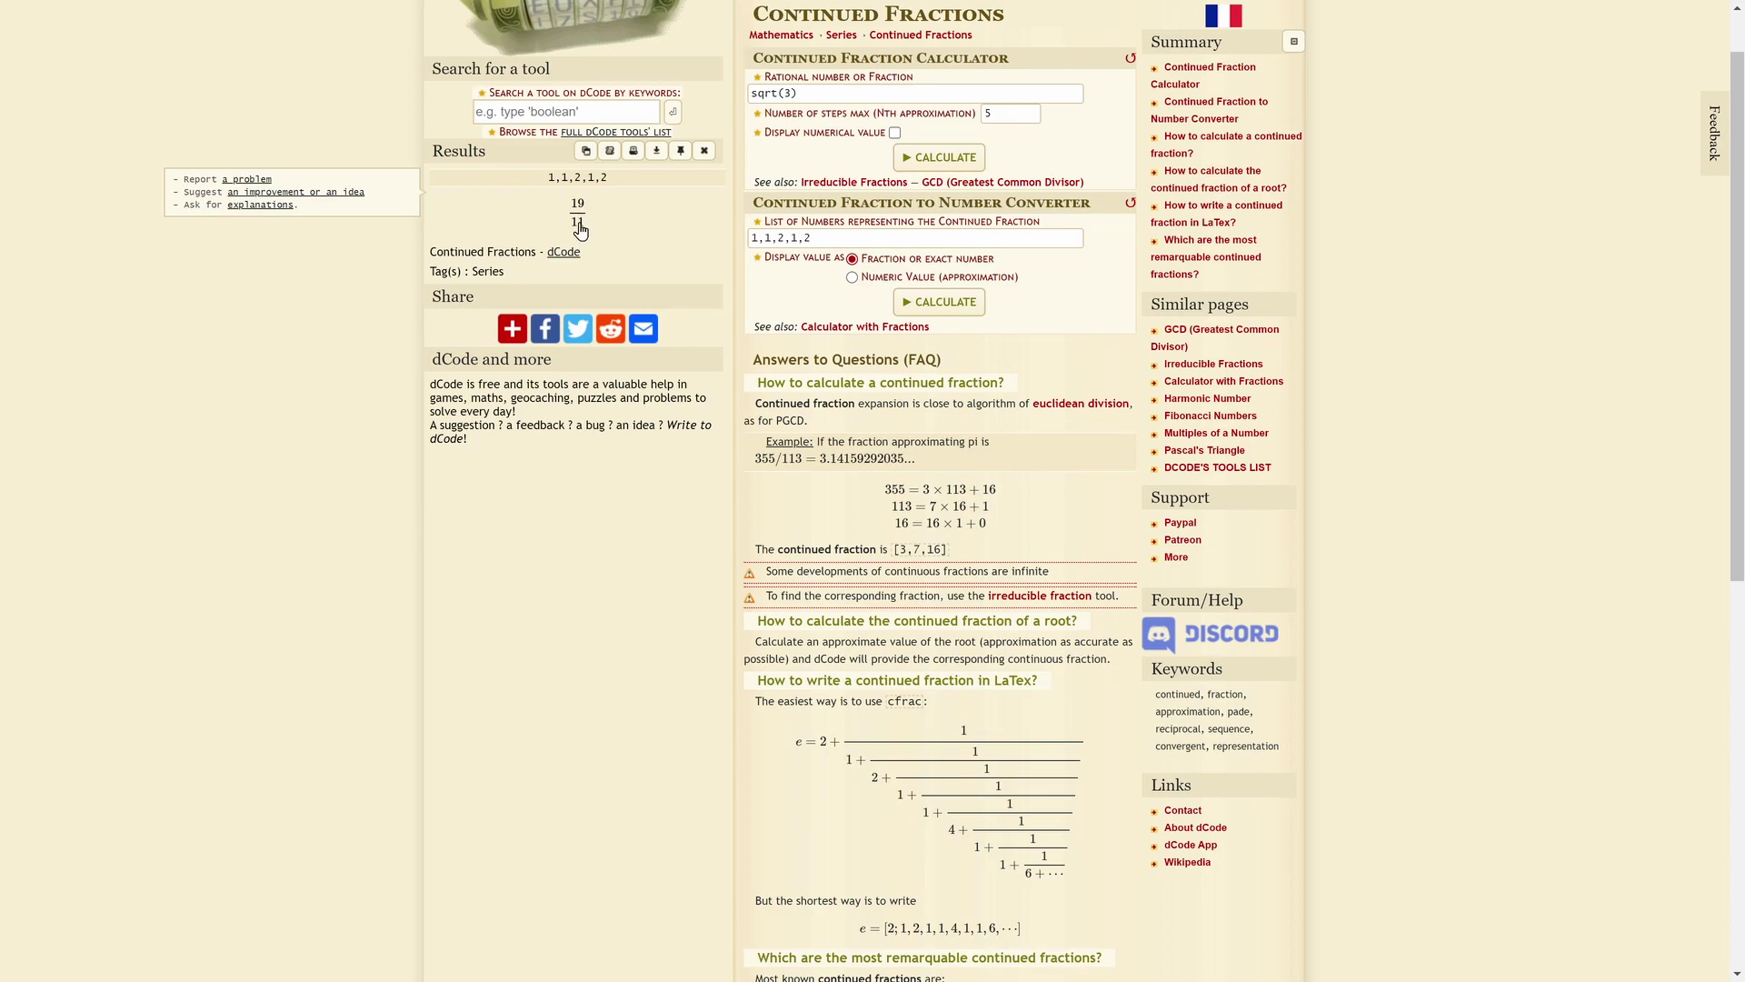
Extend the continued fraction list to 1,1,2,1,2,1,2,1,2,1,2 and convert it to an exact fraction.
left_click(880, 238)
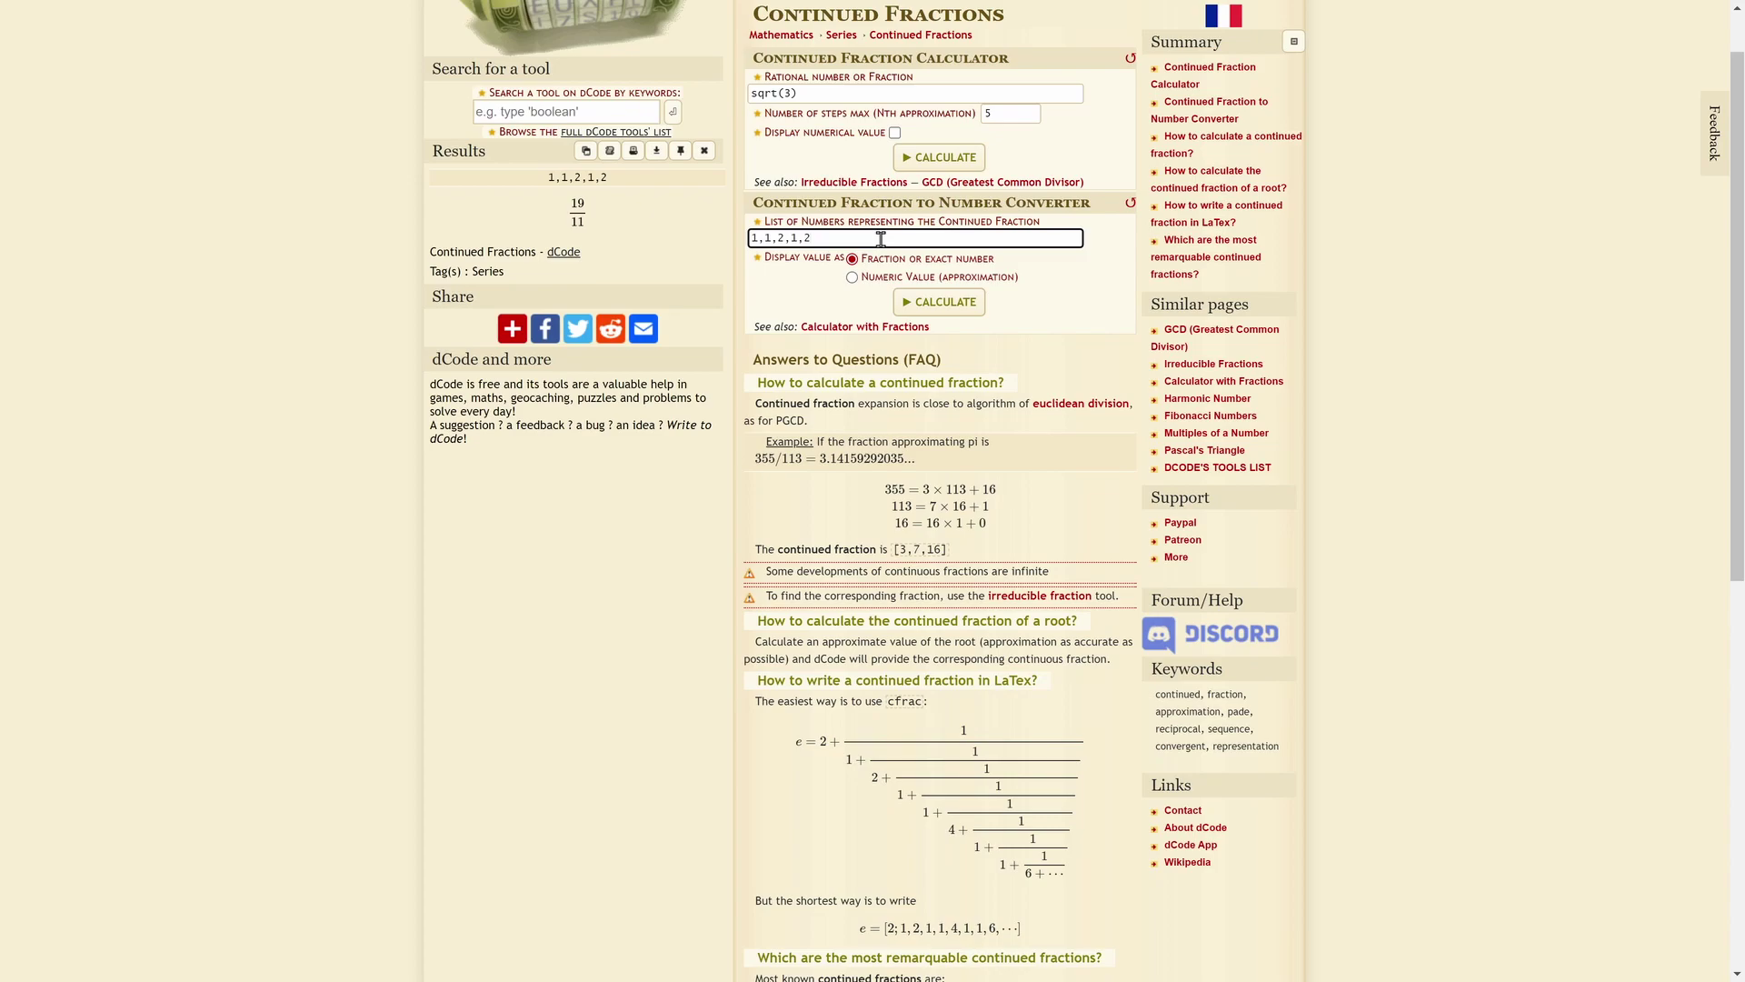
type("1,1,2,1,2,1,2,1,2,1,2")
left_click(945, 307)
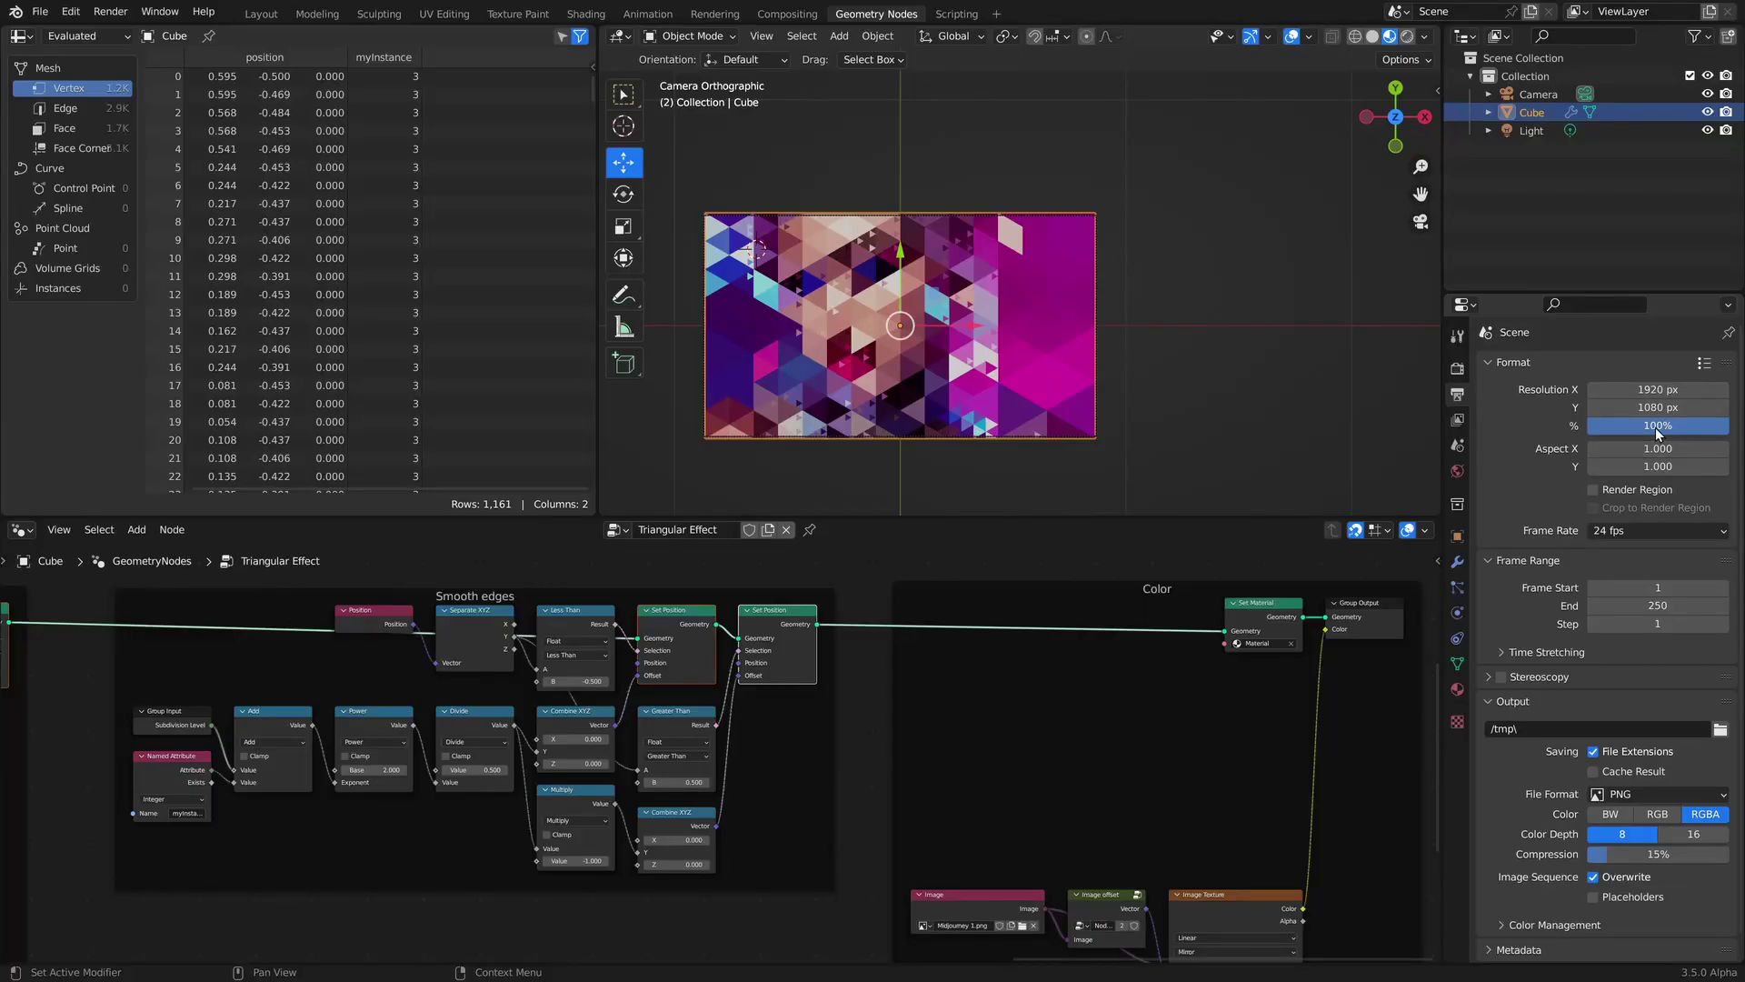
Switch back to Blender and set the render resolution percentage to 300%.
left_click(1657, 433)
type("300")
key("Return")
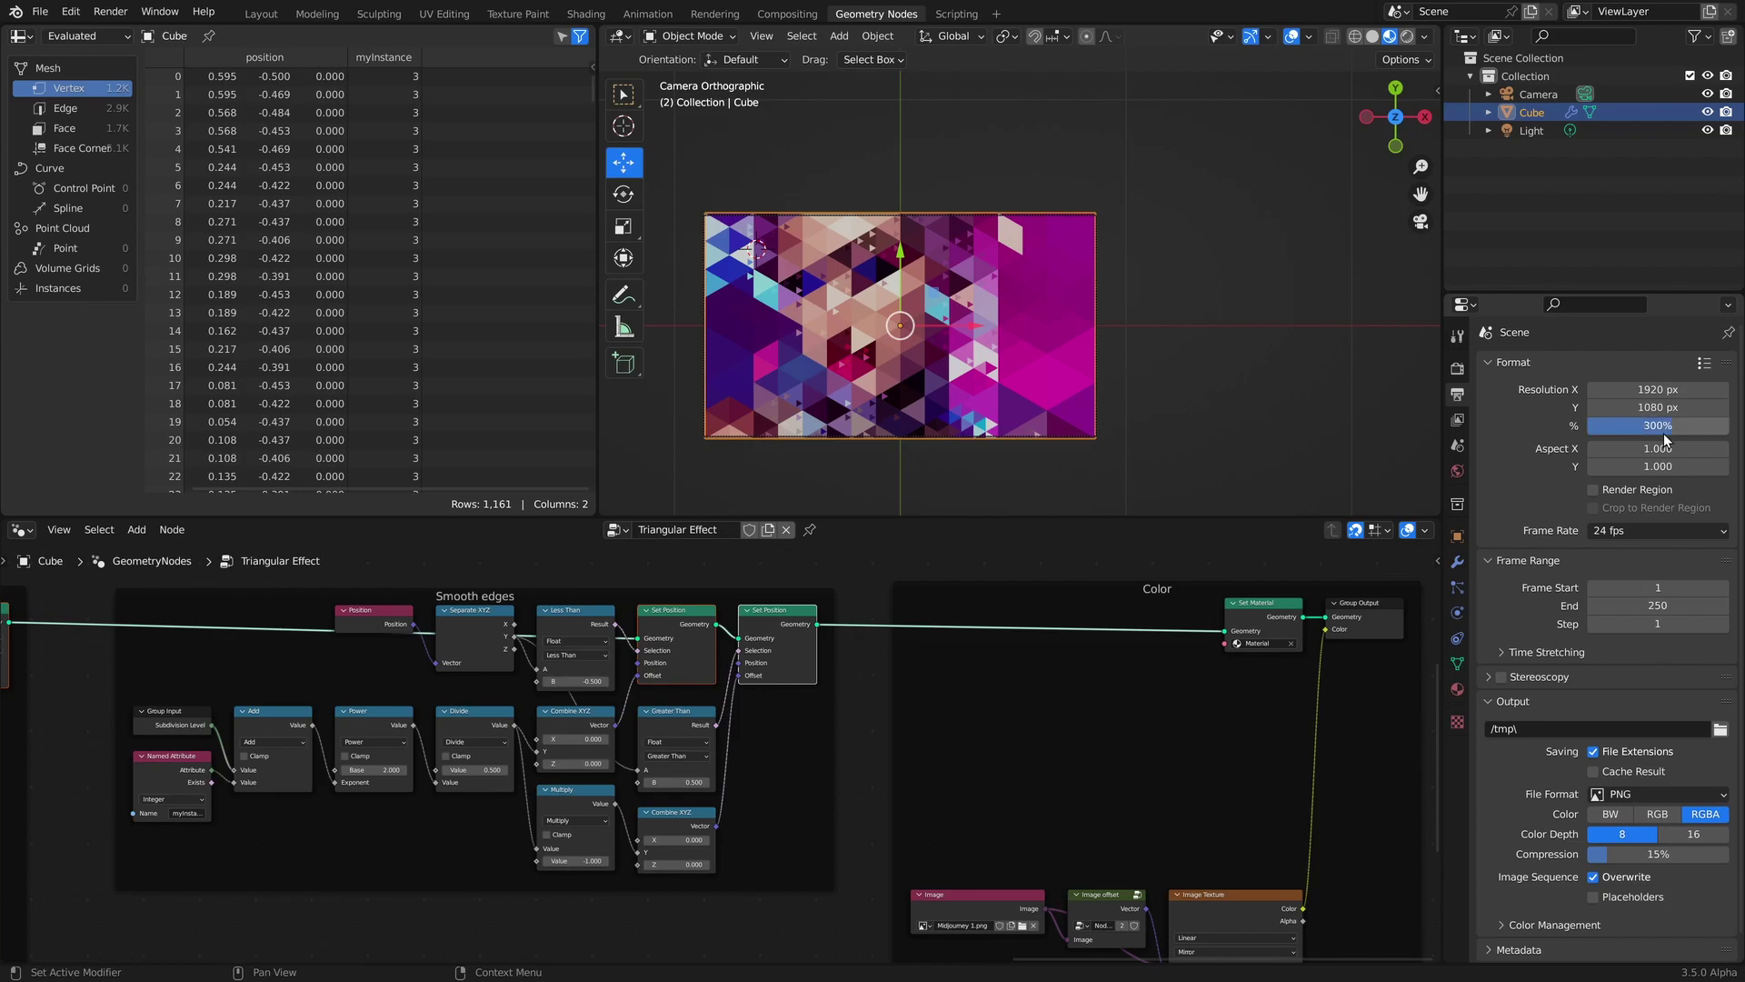